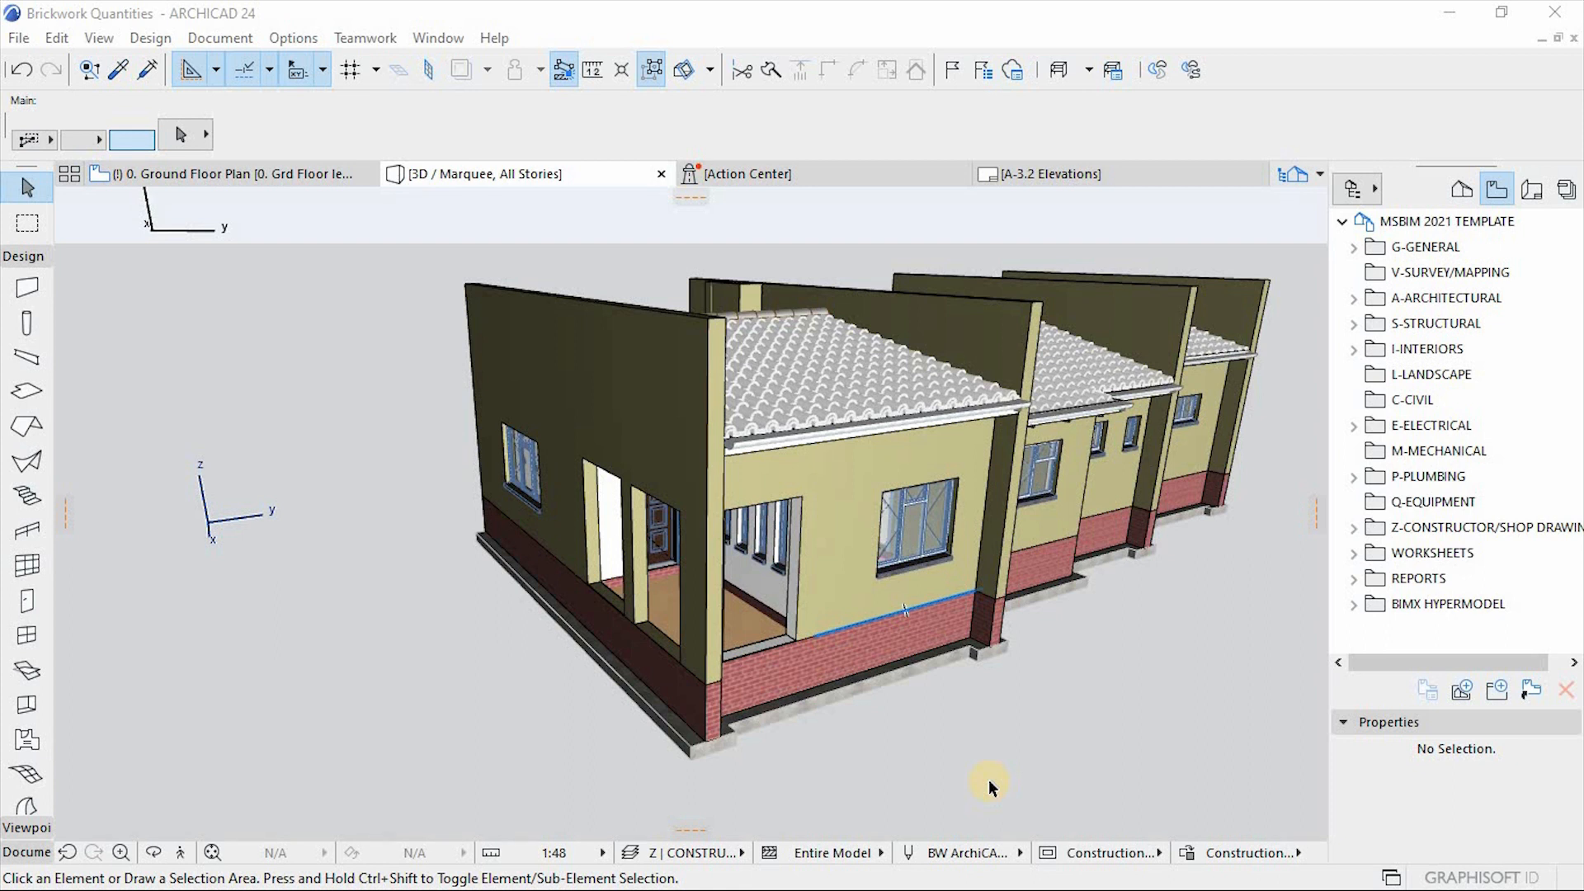
Switch to the MSBIM 2021 BOQ ArchiCAD Template workbook in Excel and look over its Cost Summary (2) sheet.
key("super")
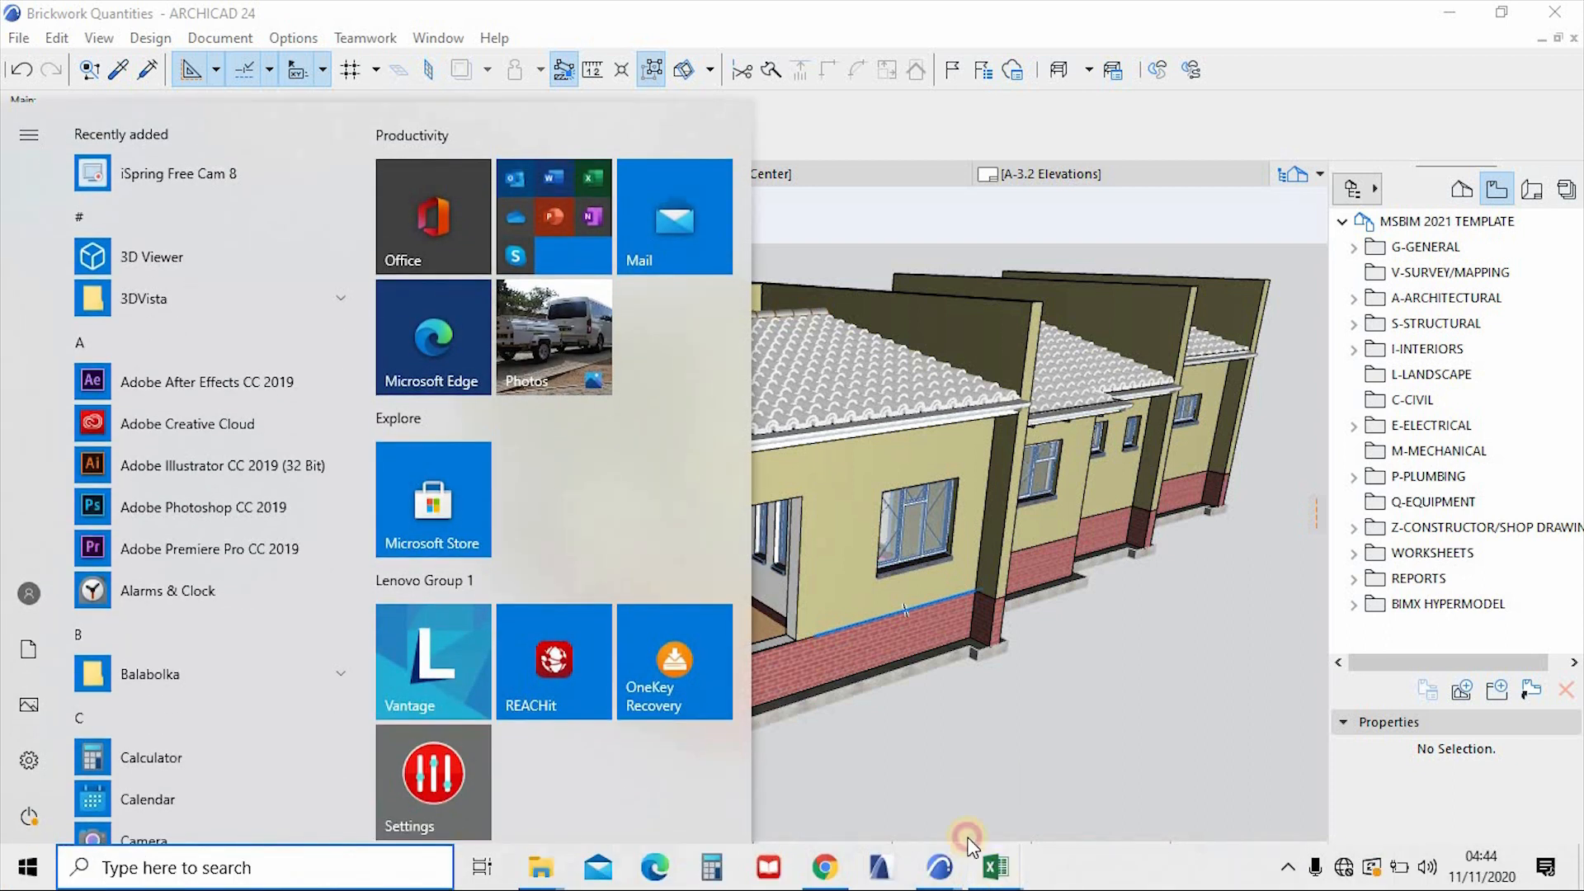
mouse_move(995, 866)
left_click(874, 777)
scroll(495, 462, "up", 5)
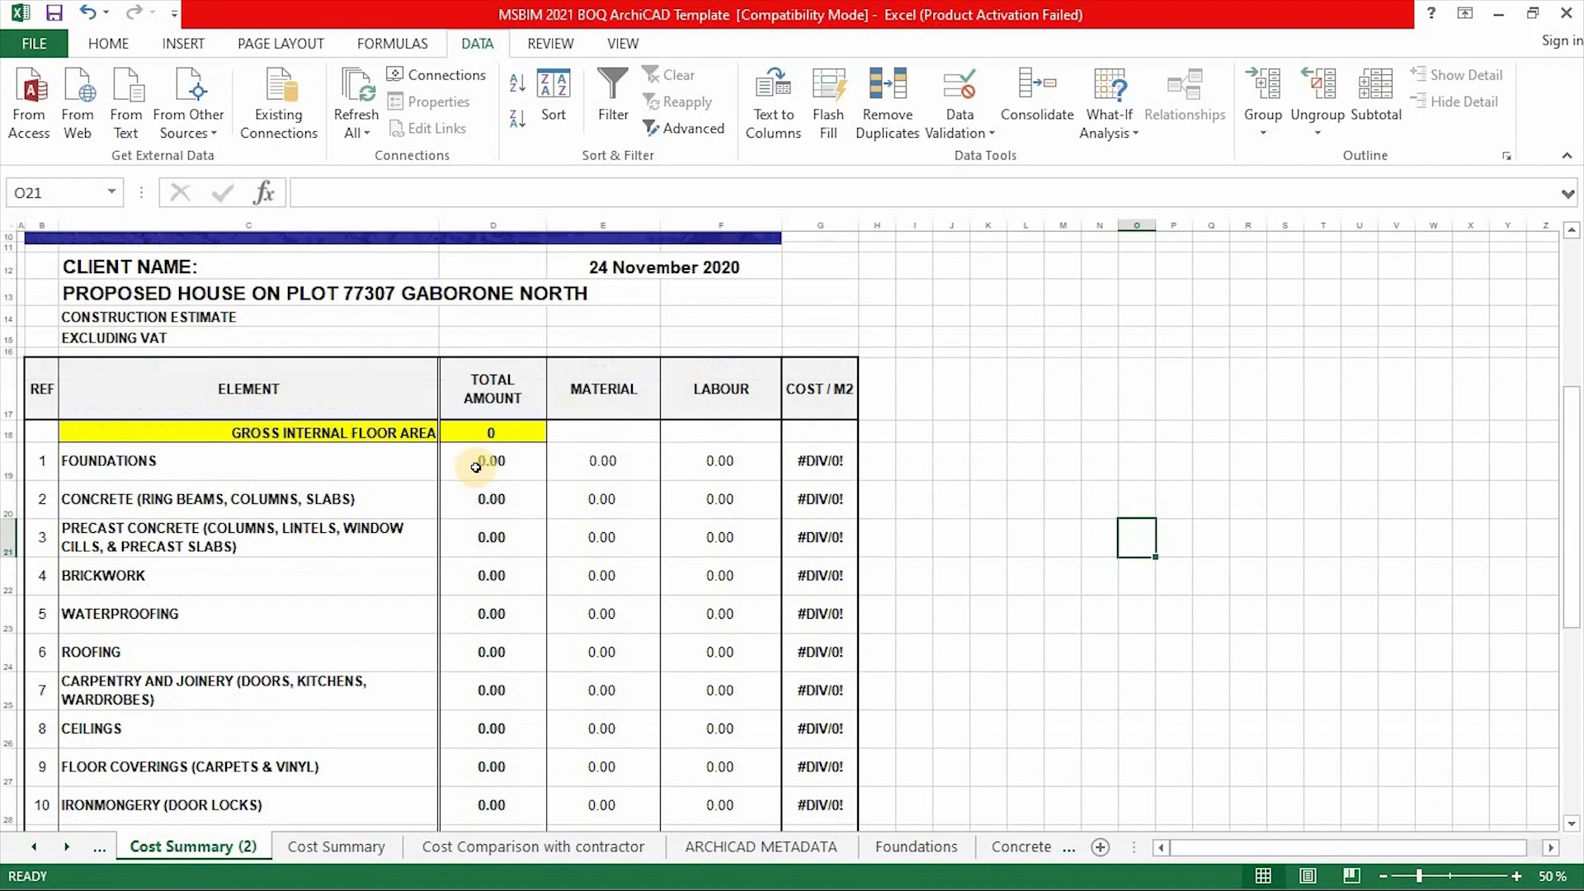
scroll(456, 549, "down", 4)
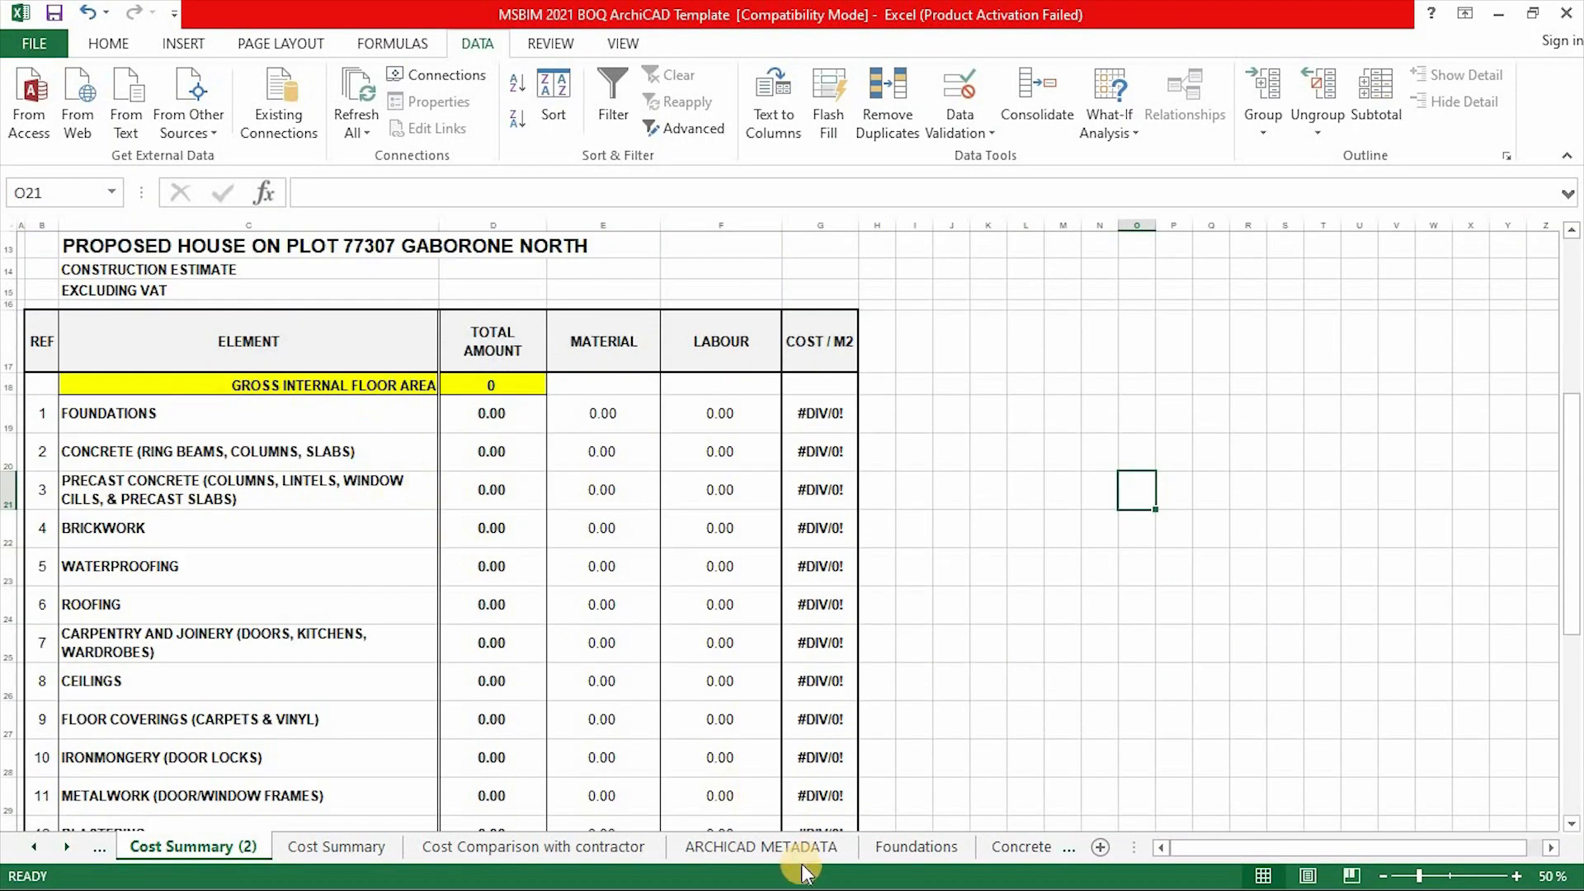
Examine the quantity tables on the ARCHICAD METADATA sheet, including the brickwork, window, door and roof schedules.
left_click(749, 850)
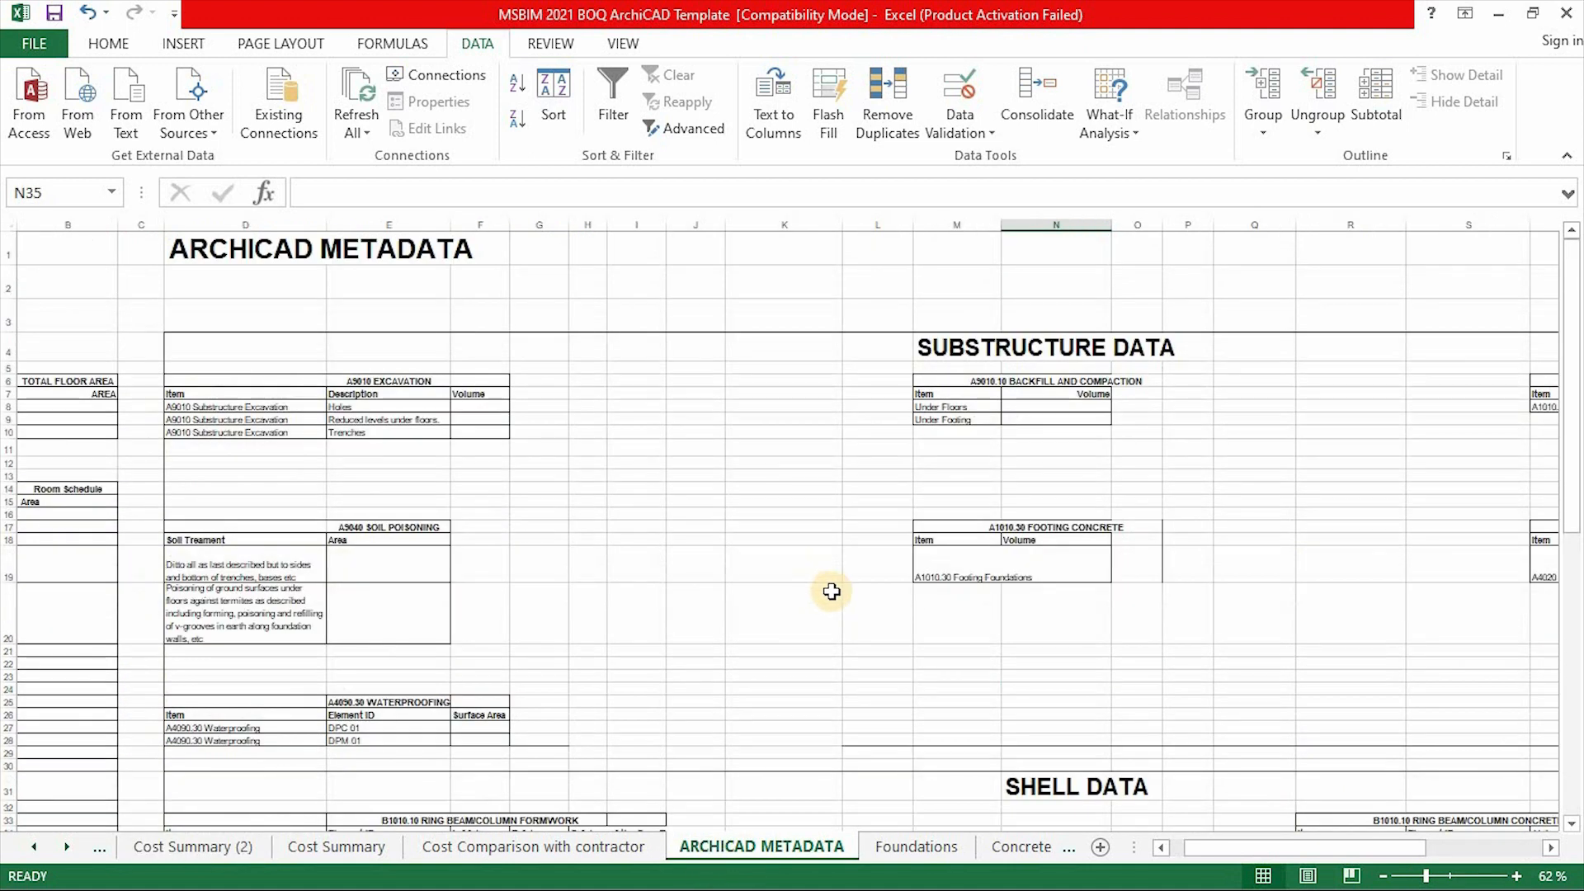
scroll(830, 591, "down", 6)
left_click_drag(1262, 849, 1383, 849)
scroll(999, 680, "down", 9)
scroll(1166, 625, "up", 10)
scroll(1194, 626, "down", 6)
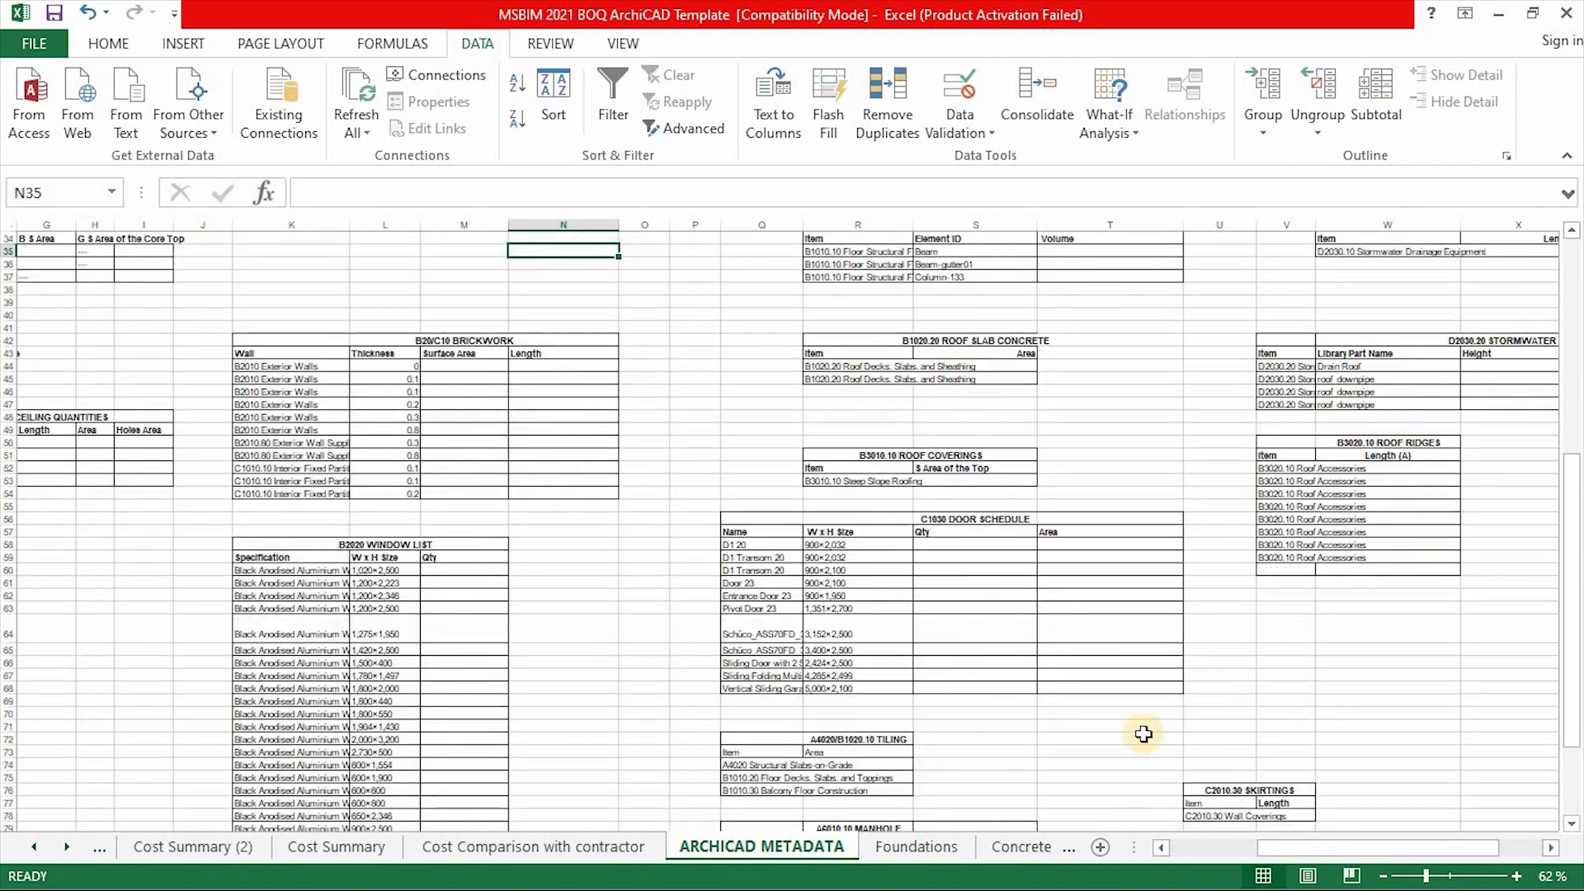
scroll(1142, 733, "down", 3)
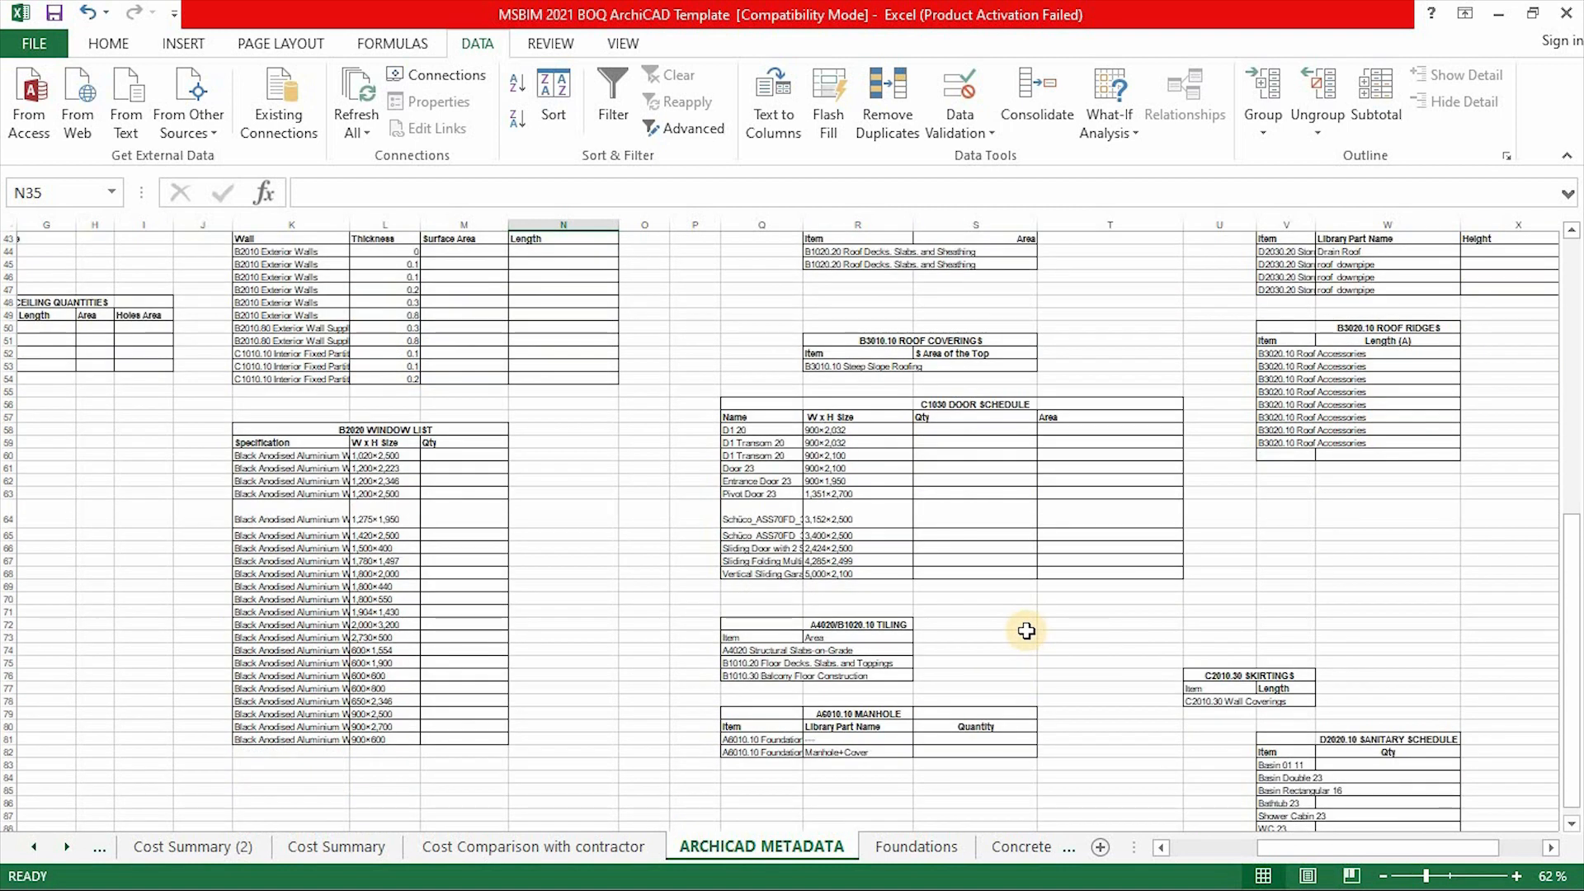
Switch back to the Brickwork Quantities project in ArchiCAD and inspect the house's exterior walls in 3D.
key("super")
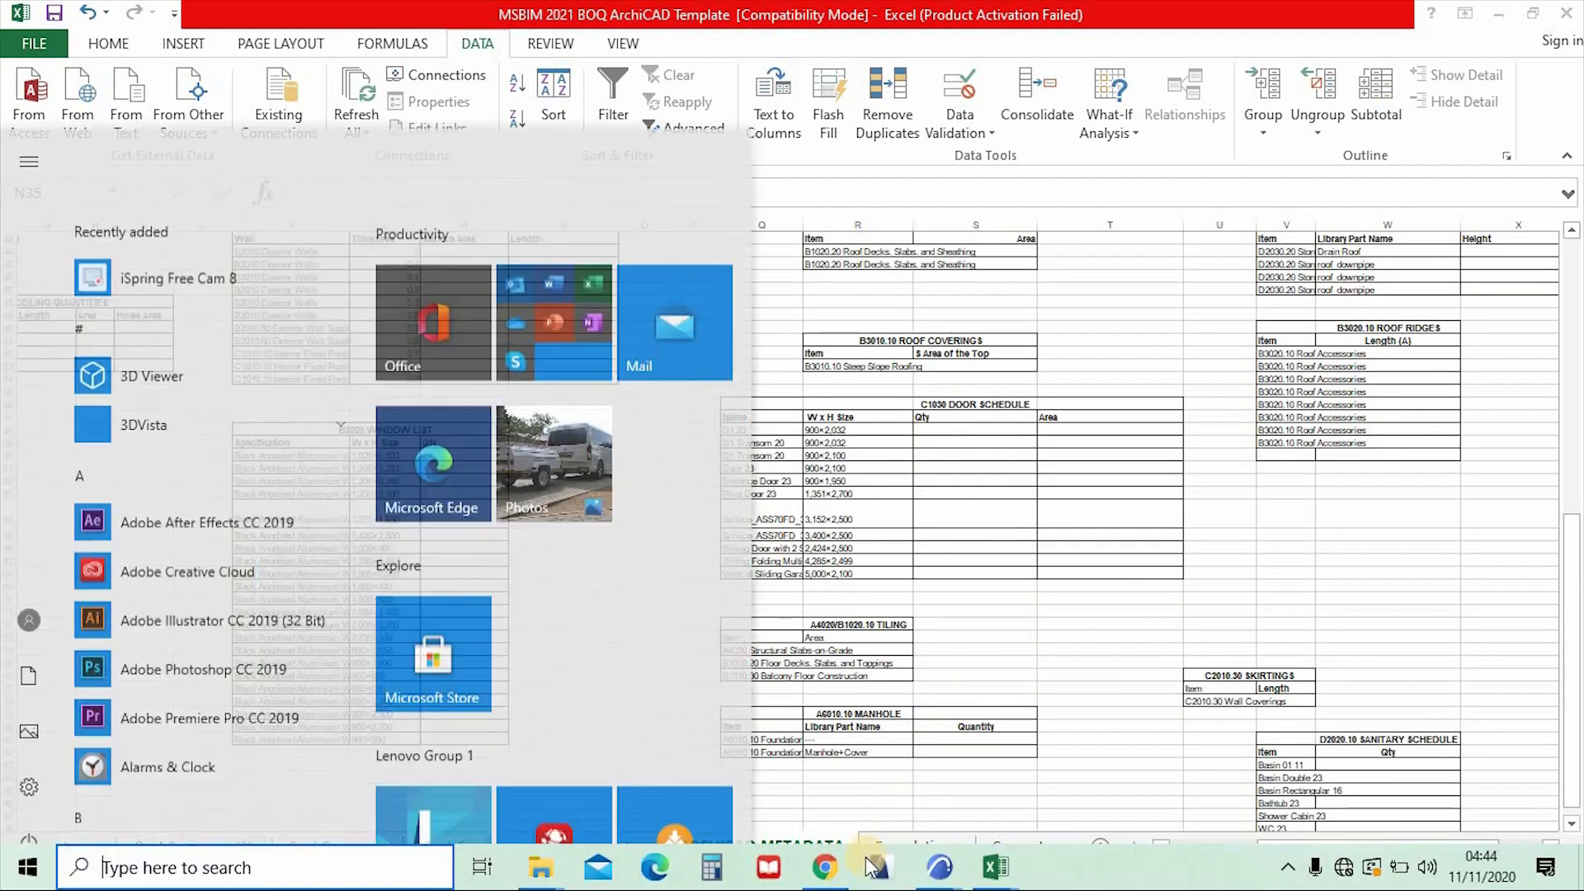
mouse_move(939, 866)
left_click(1057, 780)
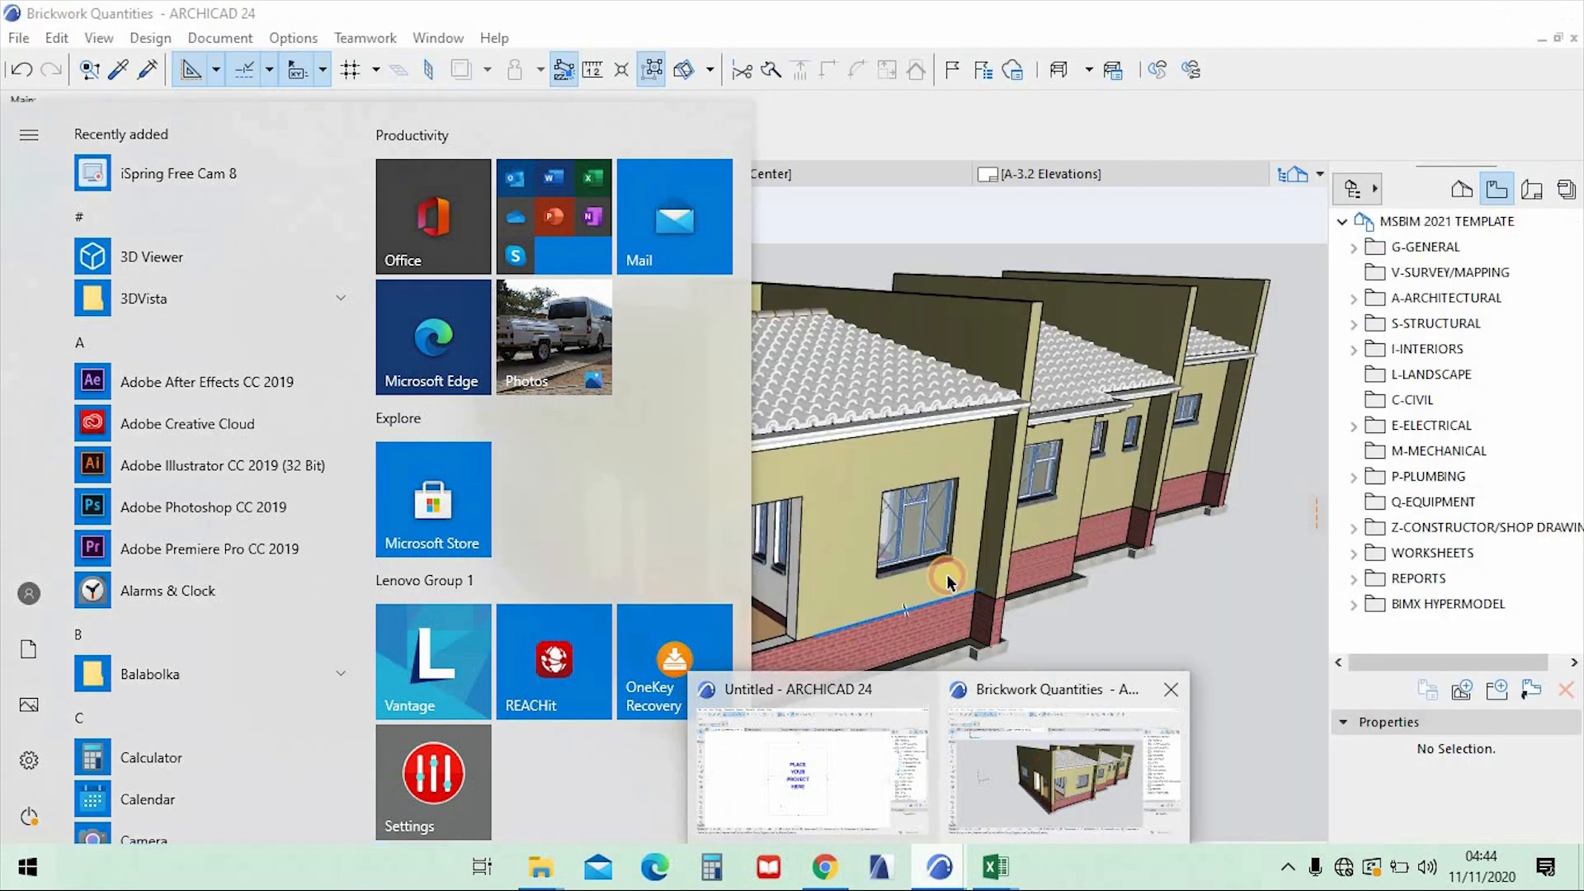
middle_click_drag(523, 570, 691, 551, "shift")
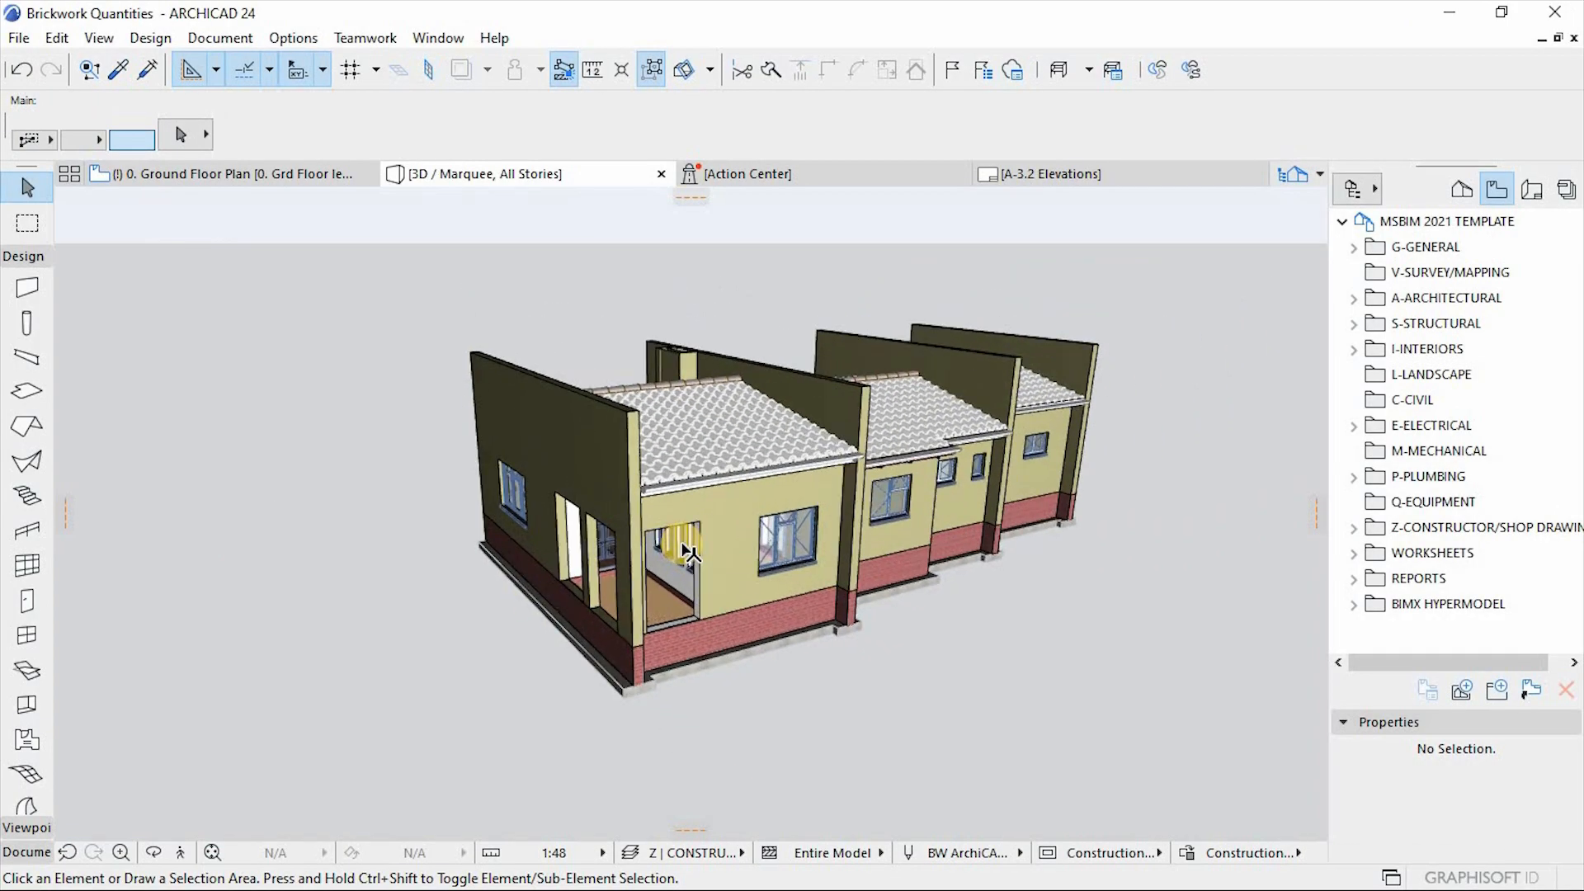
scroll(691, 551, "up", 2)
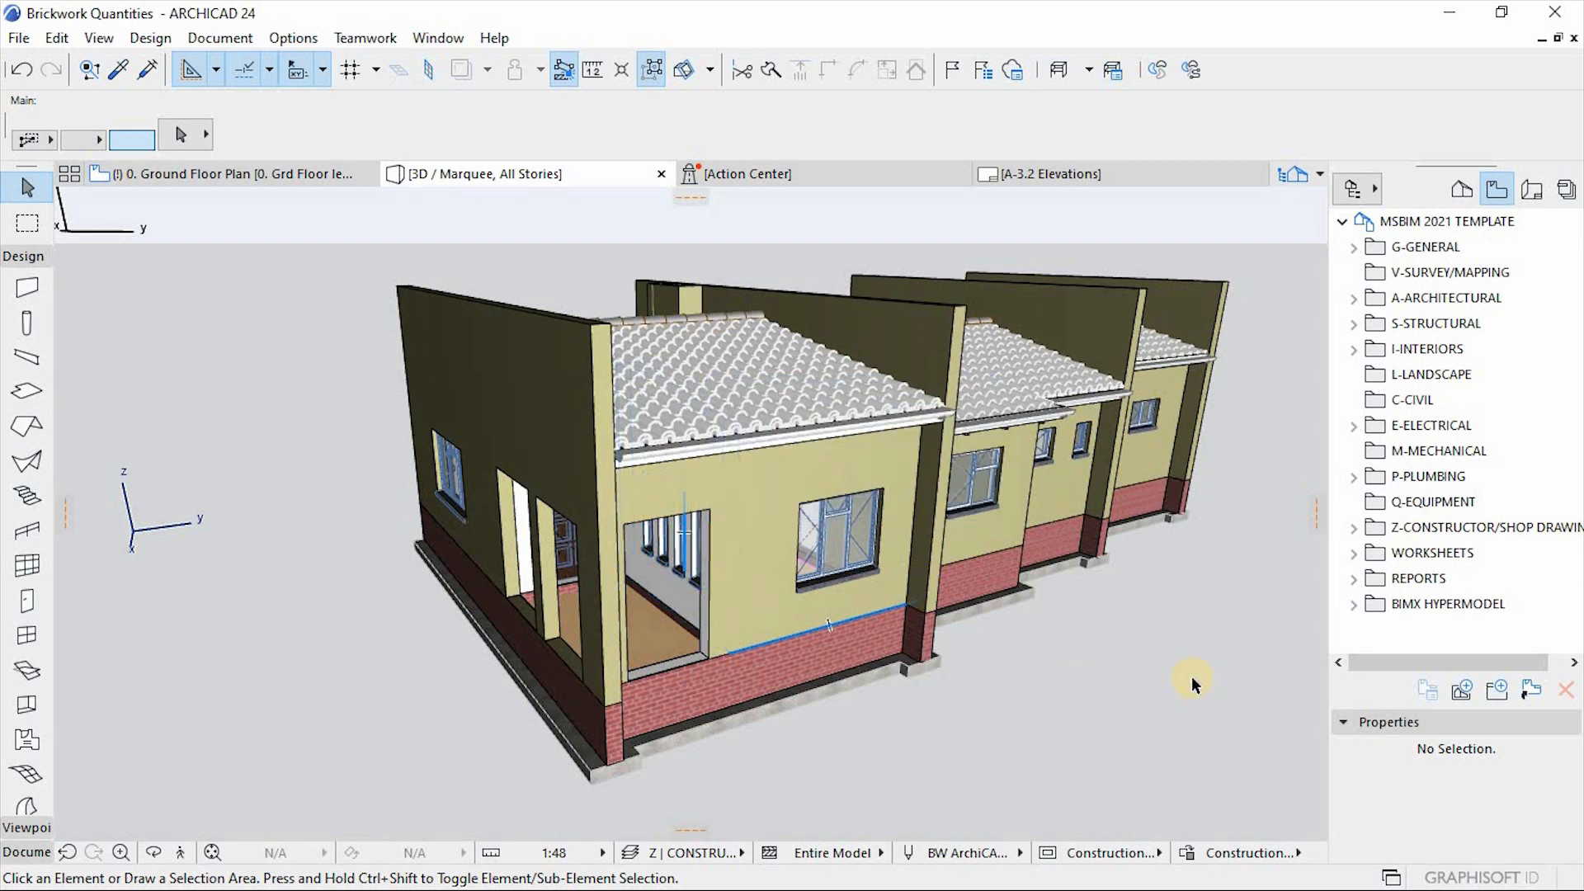
scroll(765, 662, "down", 2)
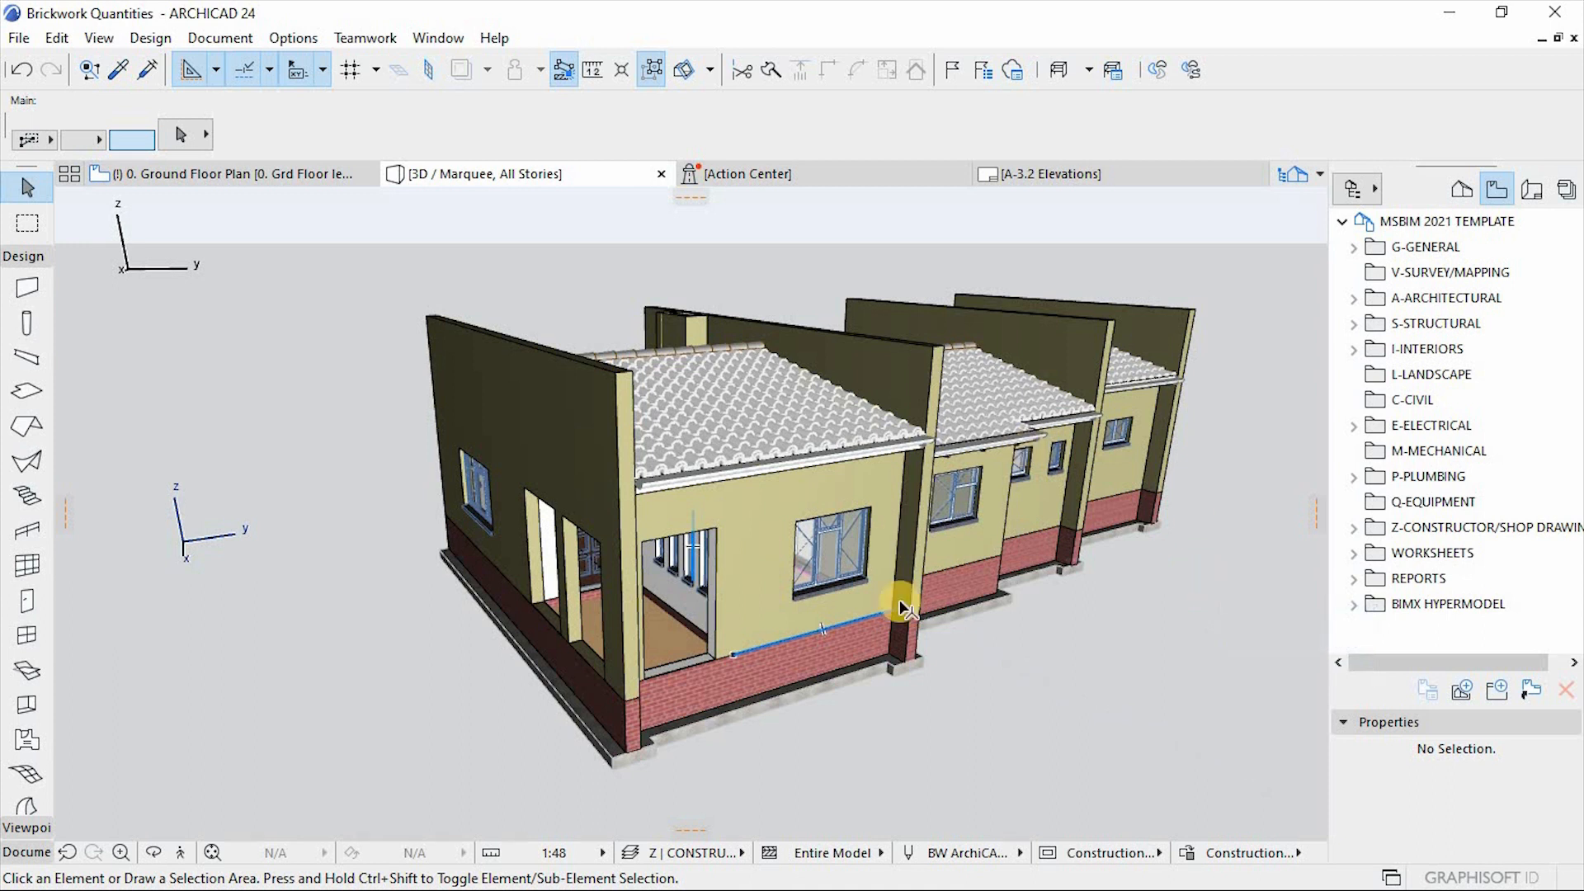
middle_click_drag(916, 673, 689, 664, "shift")
scroll(688, 664, "up", 3)
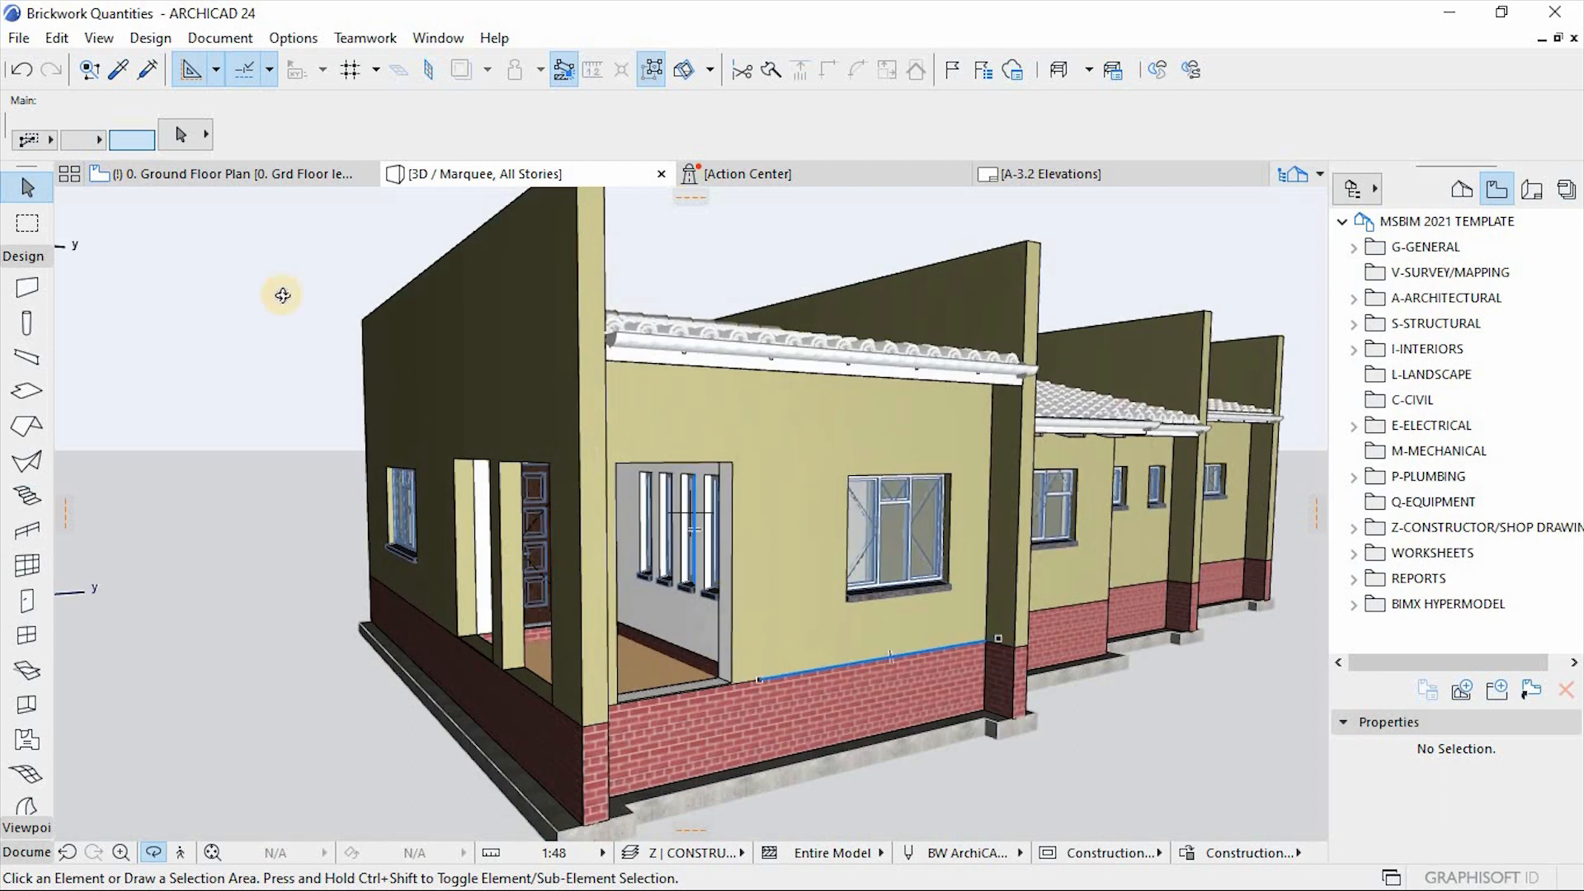
Open the Ground Floor Plan and check the thickness of the exterior wall along the building's upper end.
left_click(231, 173)
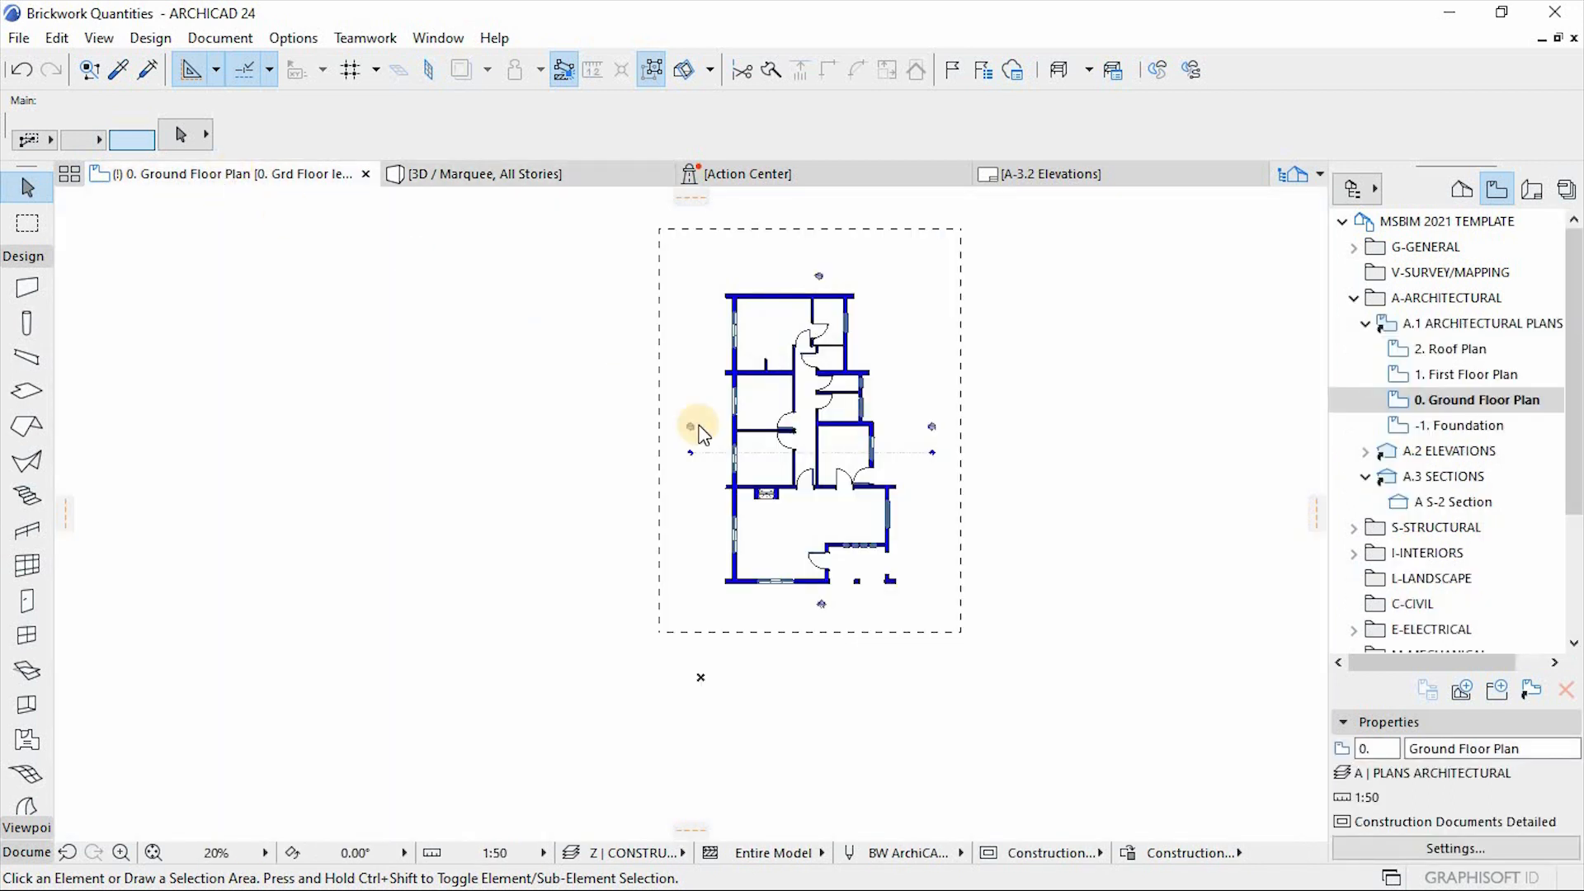
scroll(857, 289, "up", 5)
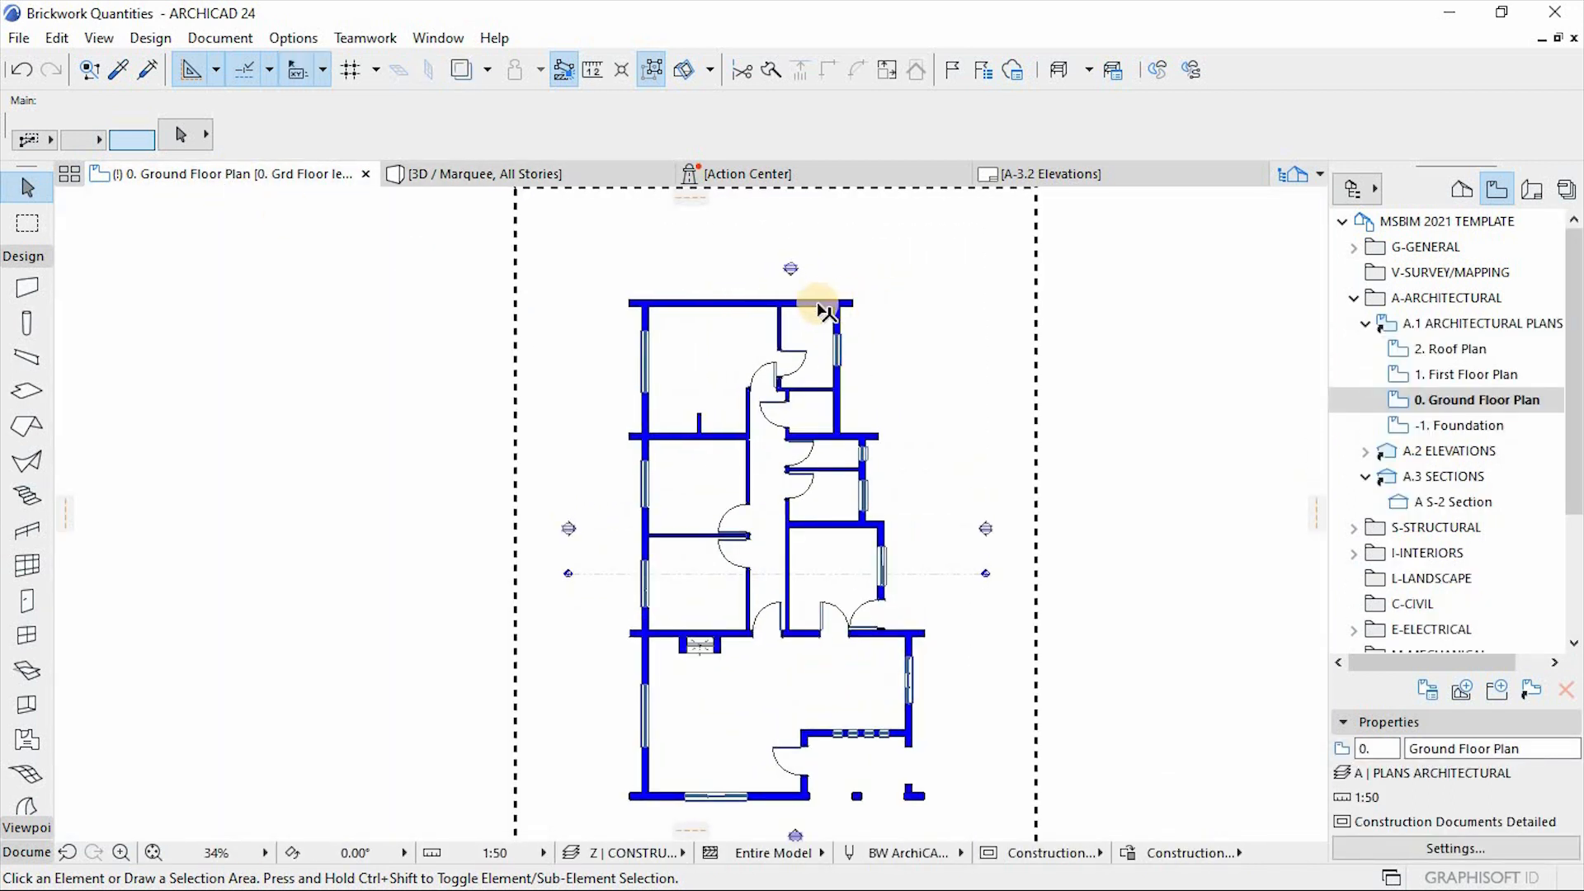
scroll(722, 285, "up", 3)
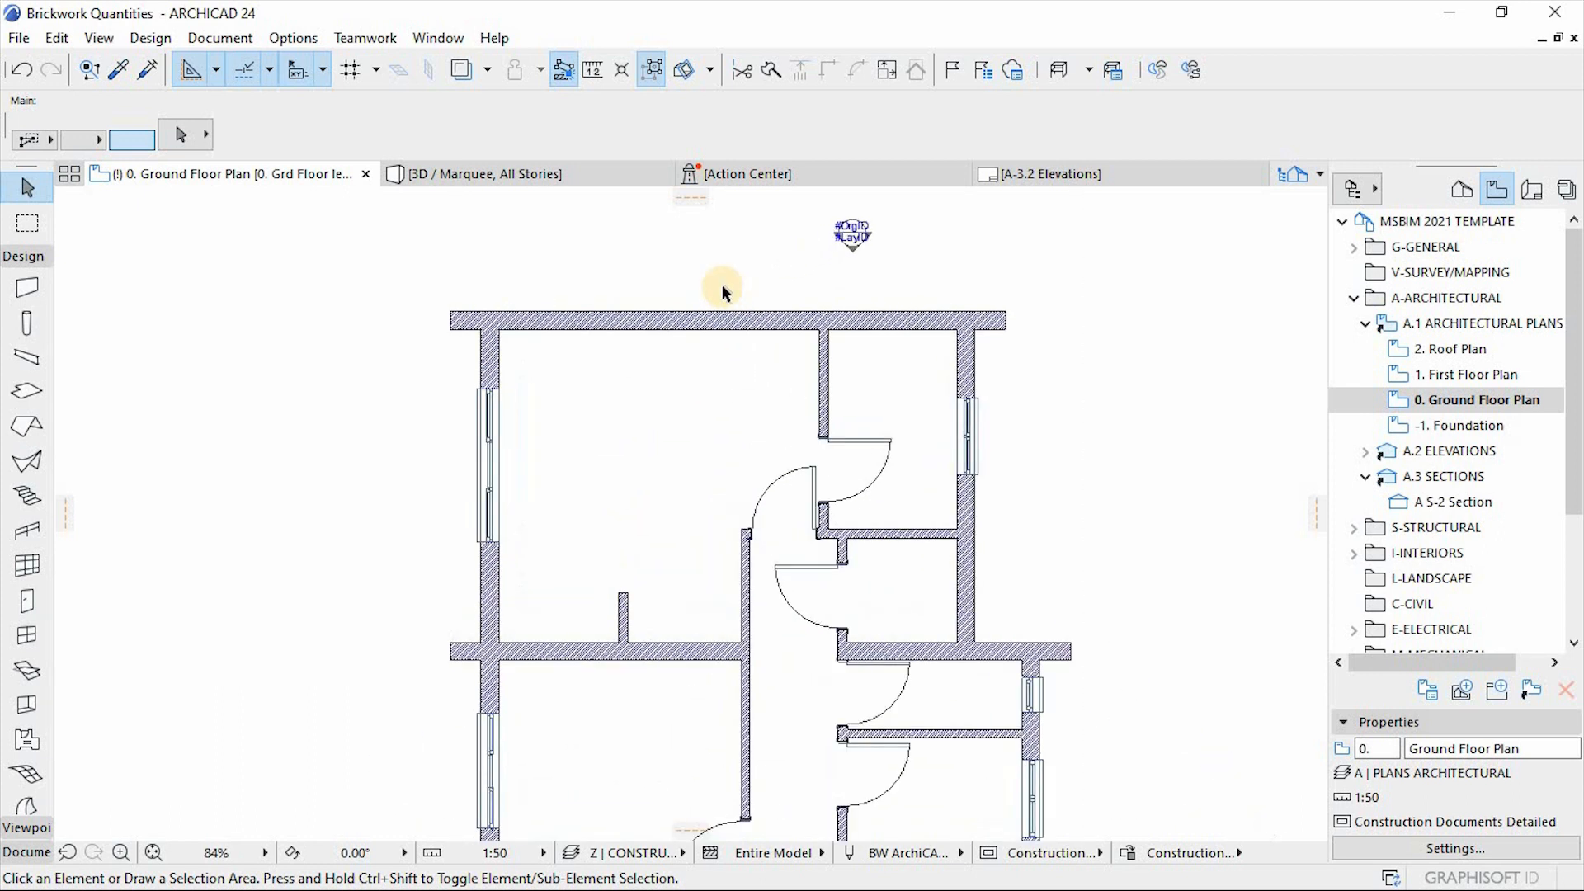
scroll(835, 286, "up", 3)
left_click(665, 351)
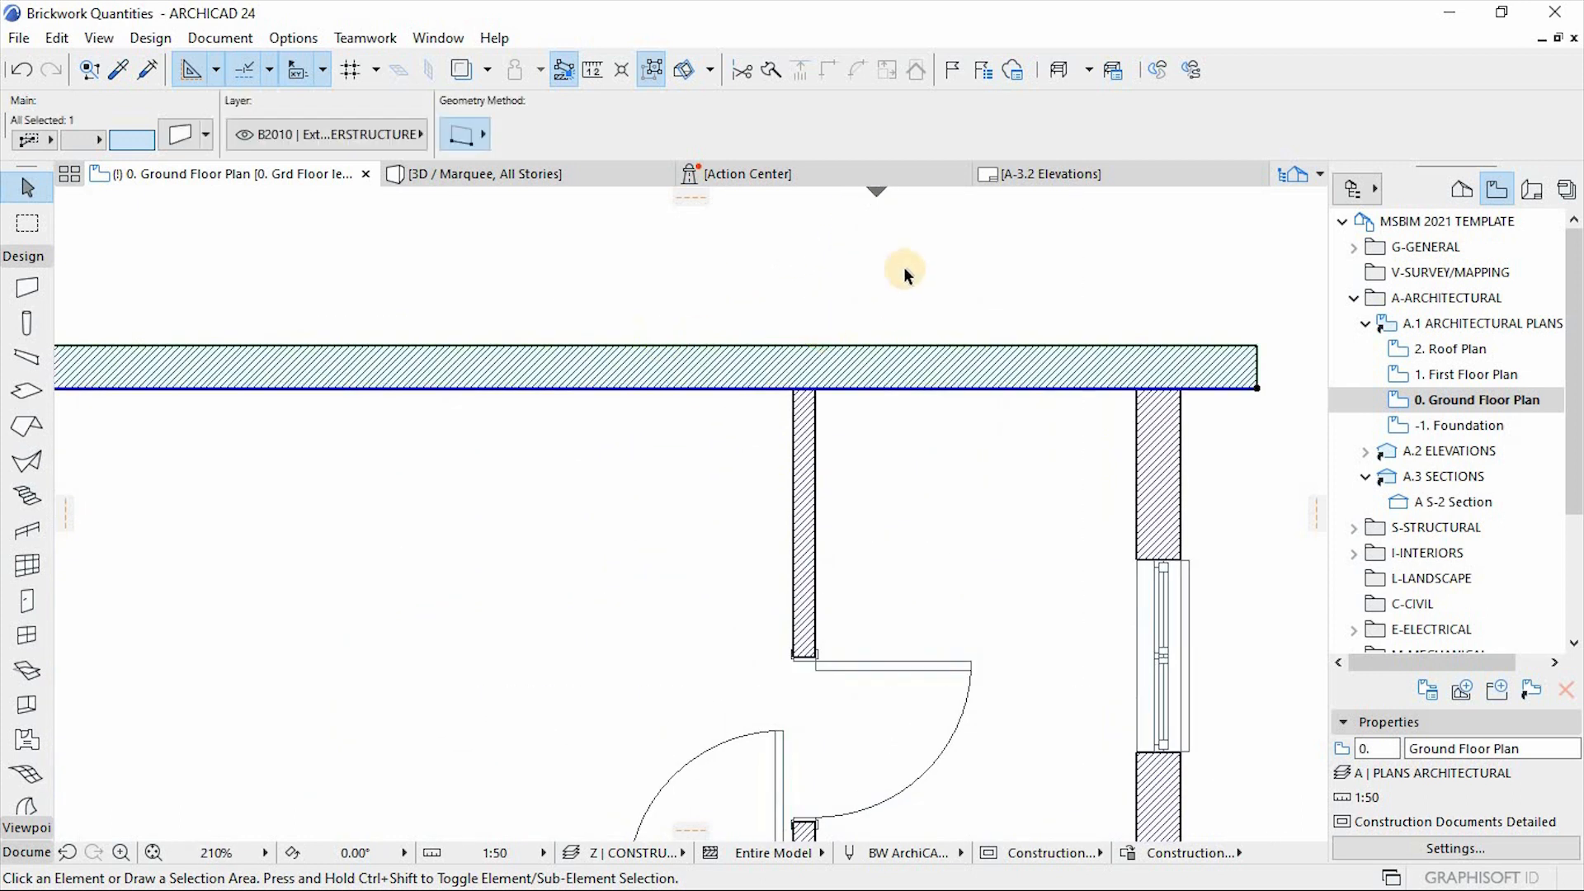
scroll(902, 281, "down", 1)
scroll(901, 298, "down", 1)
scroll(1269, 110, "right", 5)
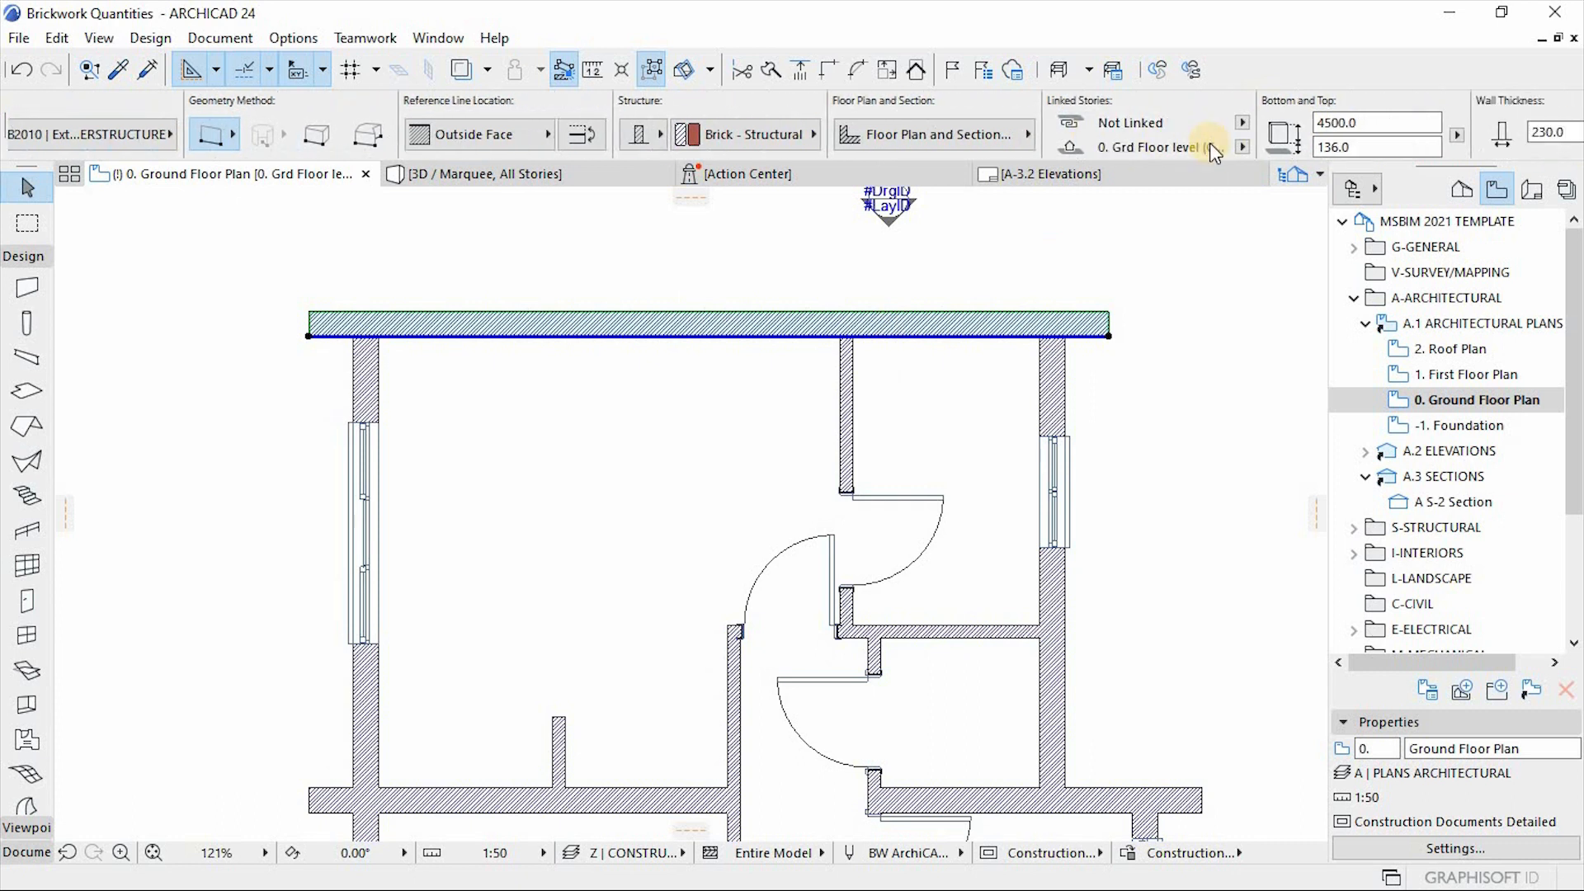
left_click_drag(841, 134, 802, 265)
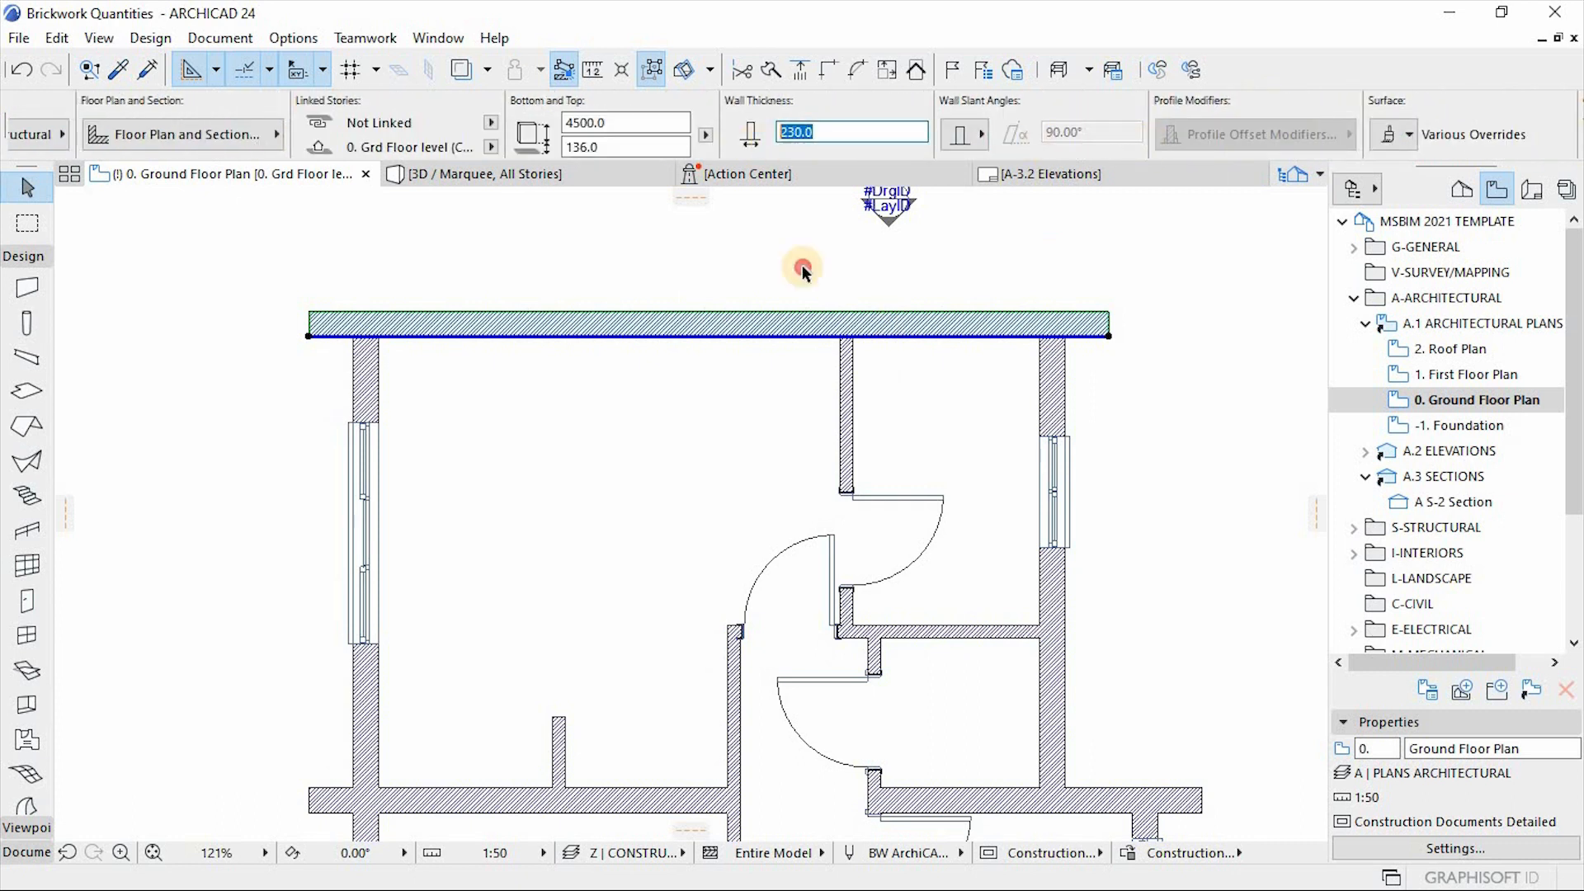
Check the thickness of the interior wall that meets the upper exterior wall beside the small corner room.
left_click(843, 384)
scroll(772, 406, "down", 3)
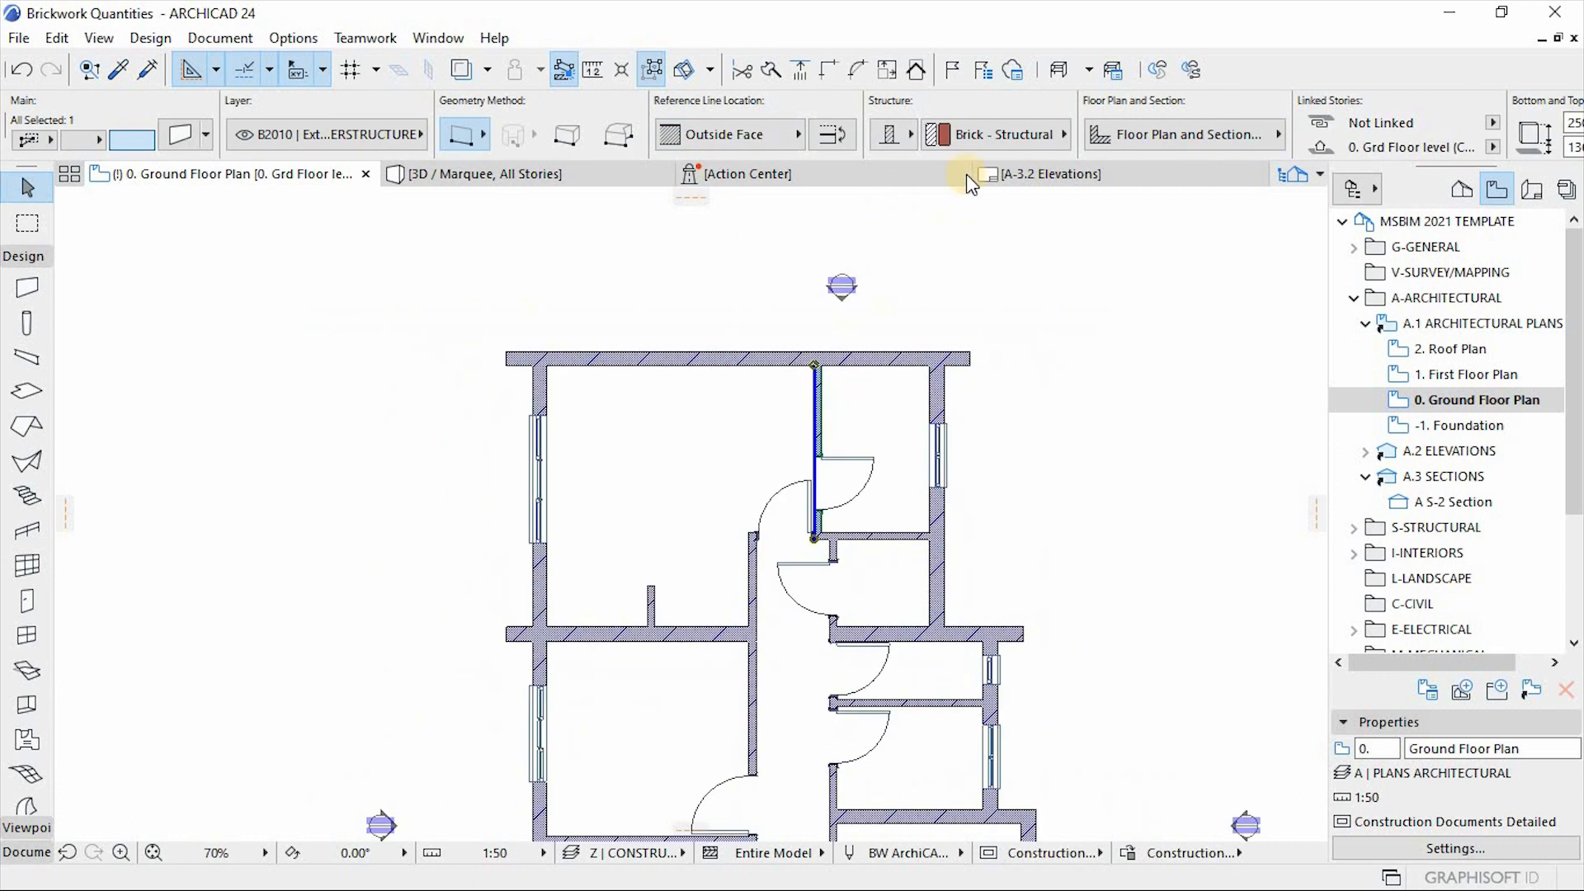
scroll(958, 125, "right", 5)
left_click(1072, 134)
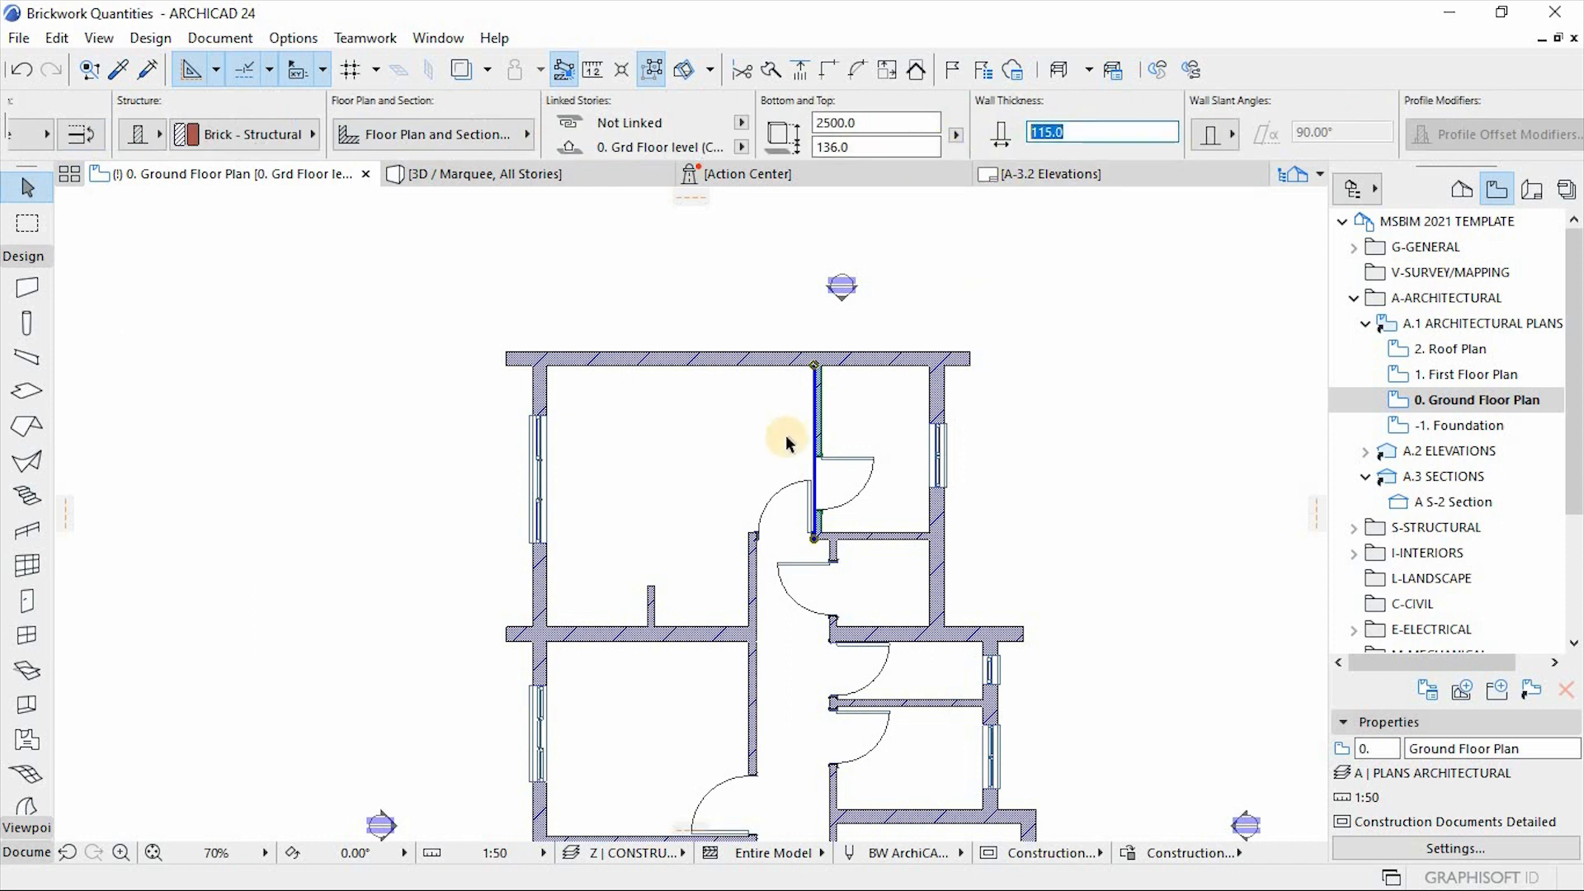
key("ctrl+a")
scroll(786, 443, "down", 3)
scroll(709, 548, "down", 1)
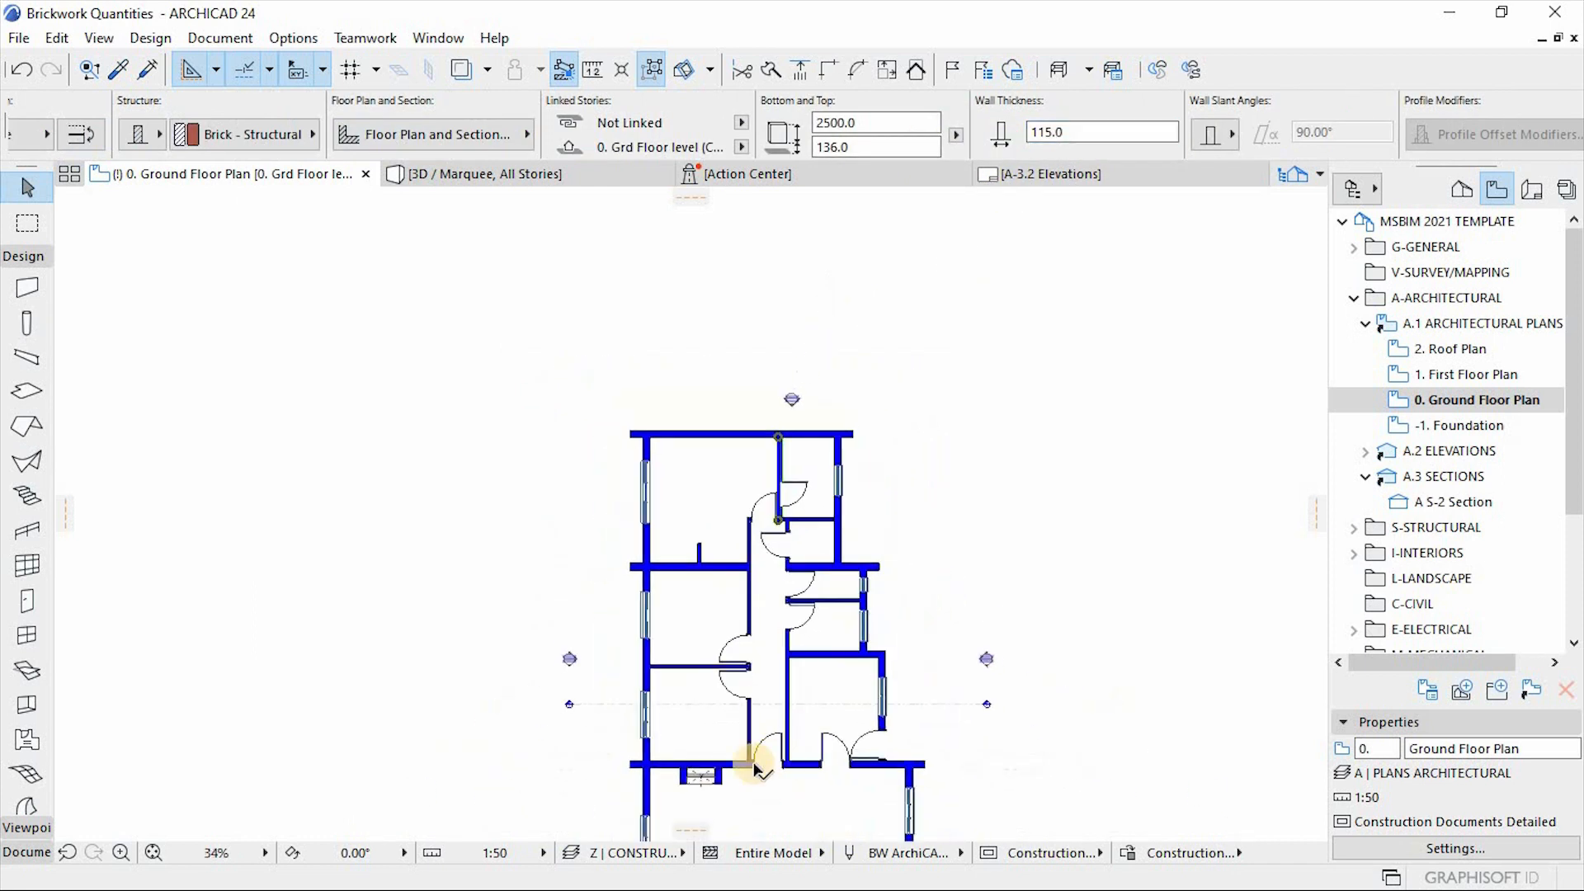
left_click(763, 517)
scroll(742, 429, "up", 7)
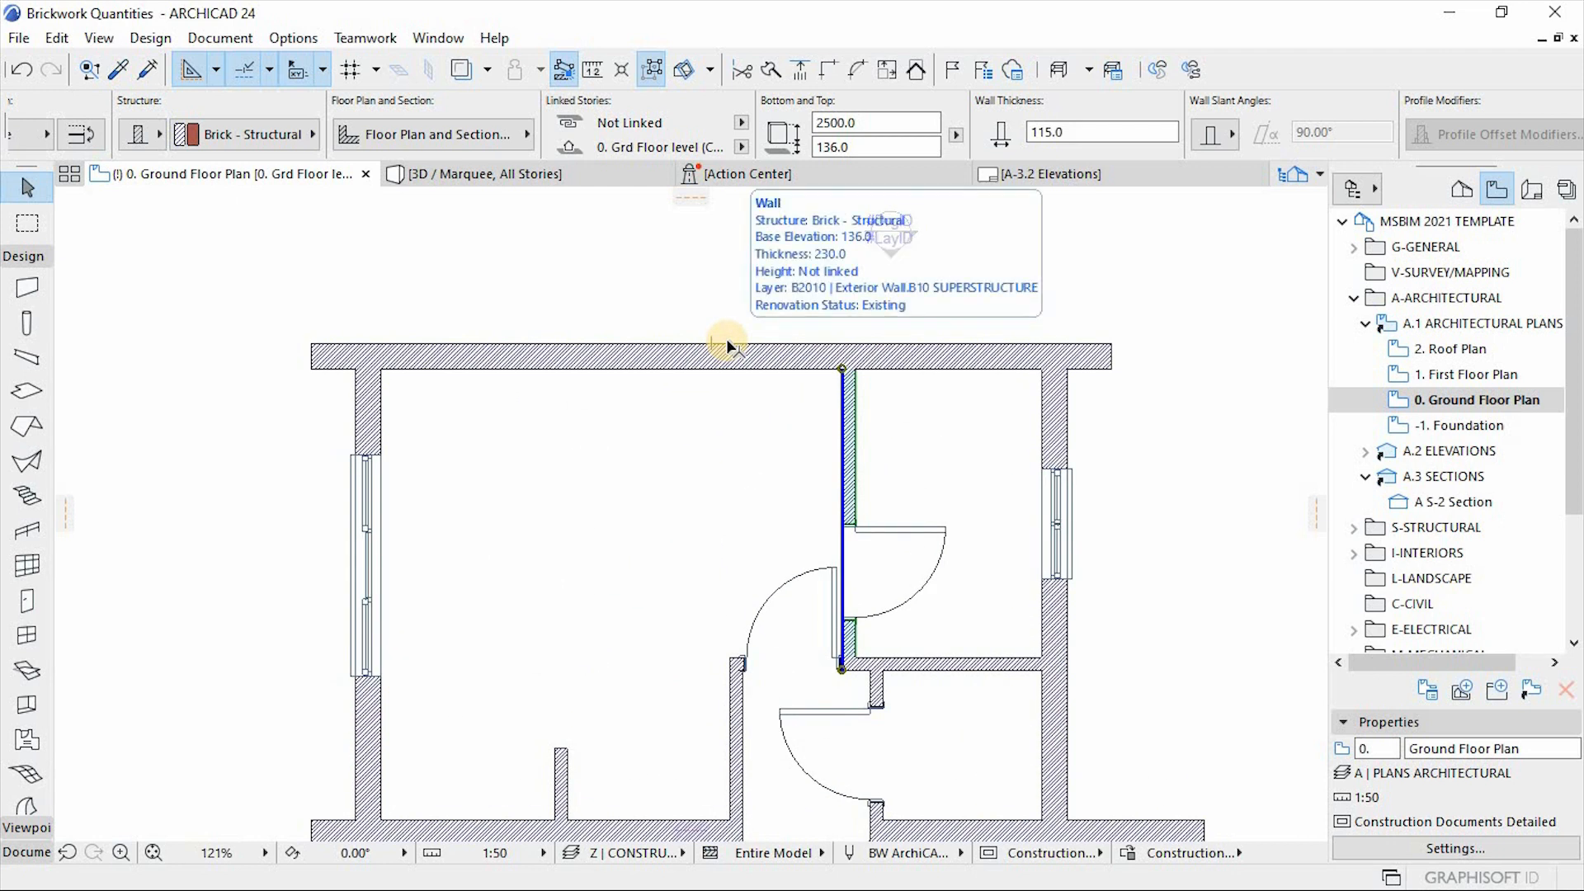
scroll(785, 299, "up", 1)
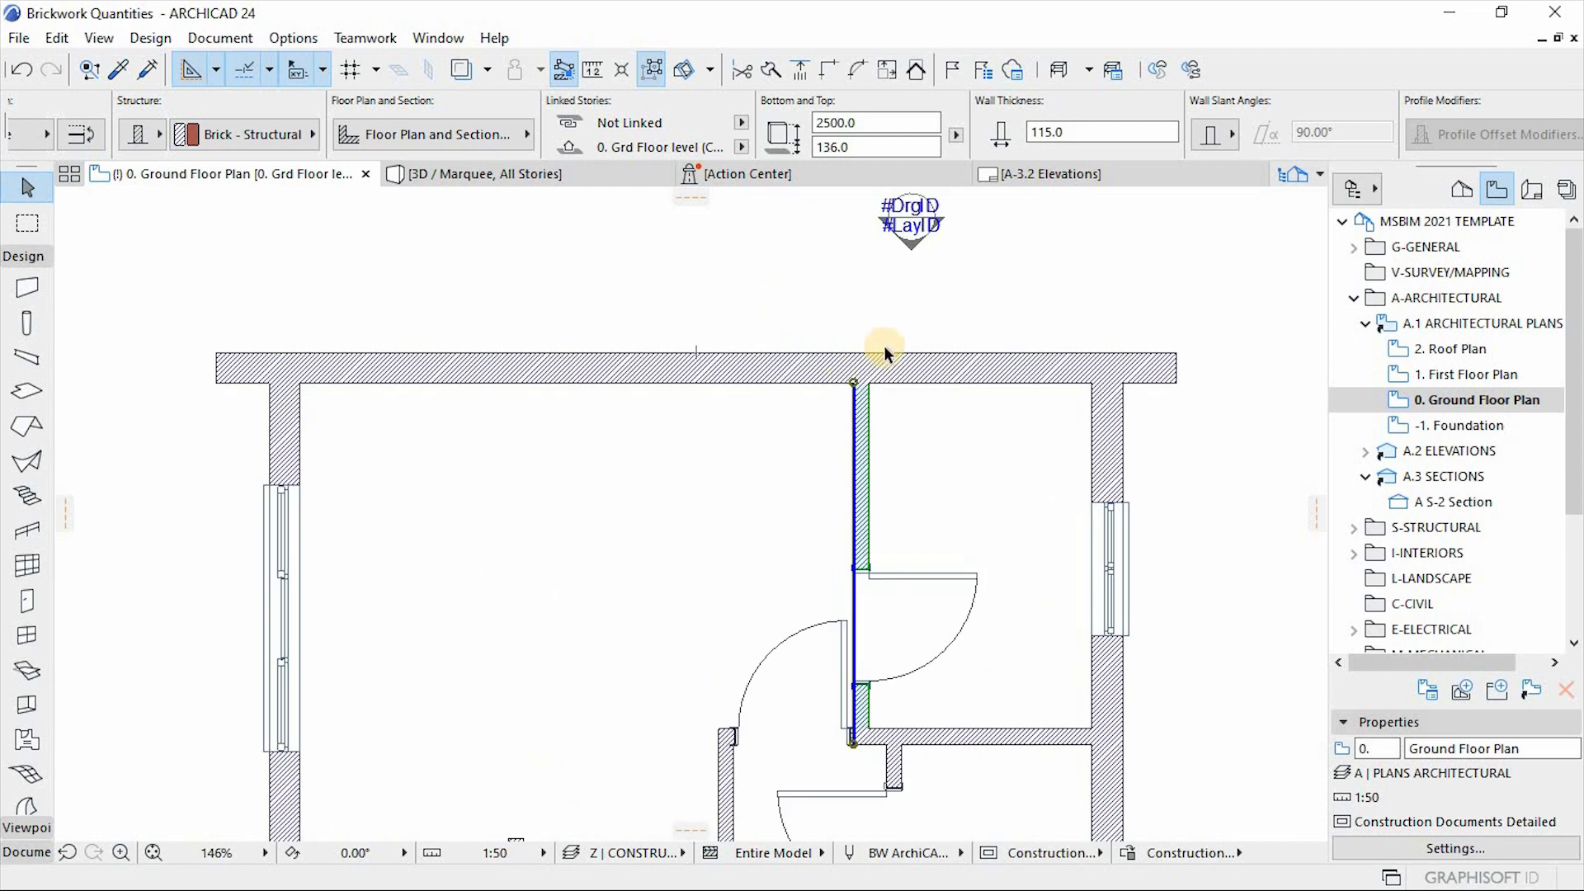
scroll(825, 280, "down", 3)
scroll(718, 457, "up", 1)
Review the classification and properties of the upper exterior wall in its settings, leaving them as they are.
left_click(721, 431)
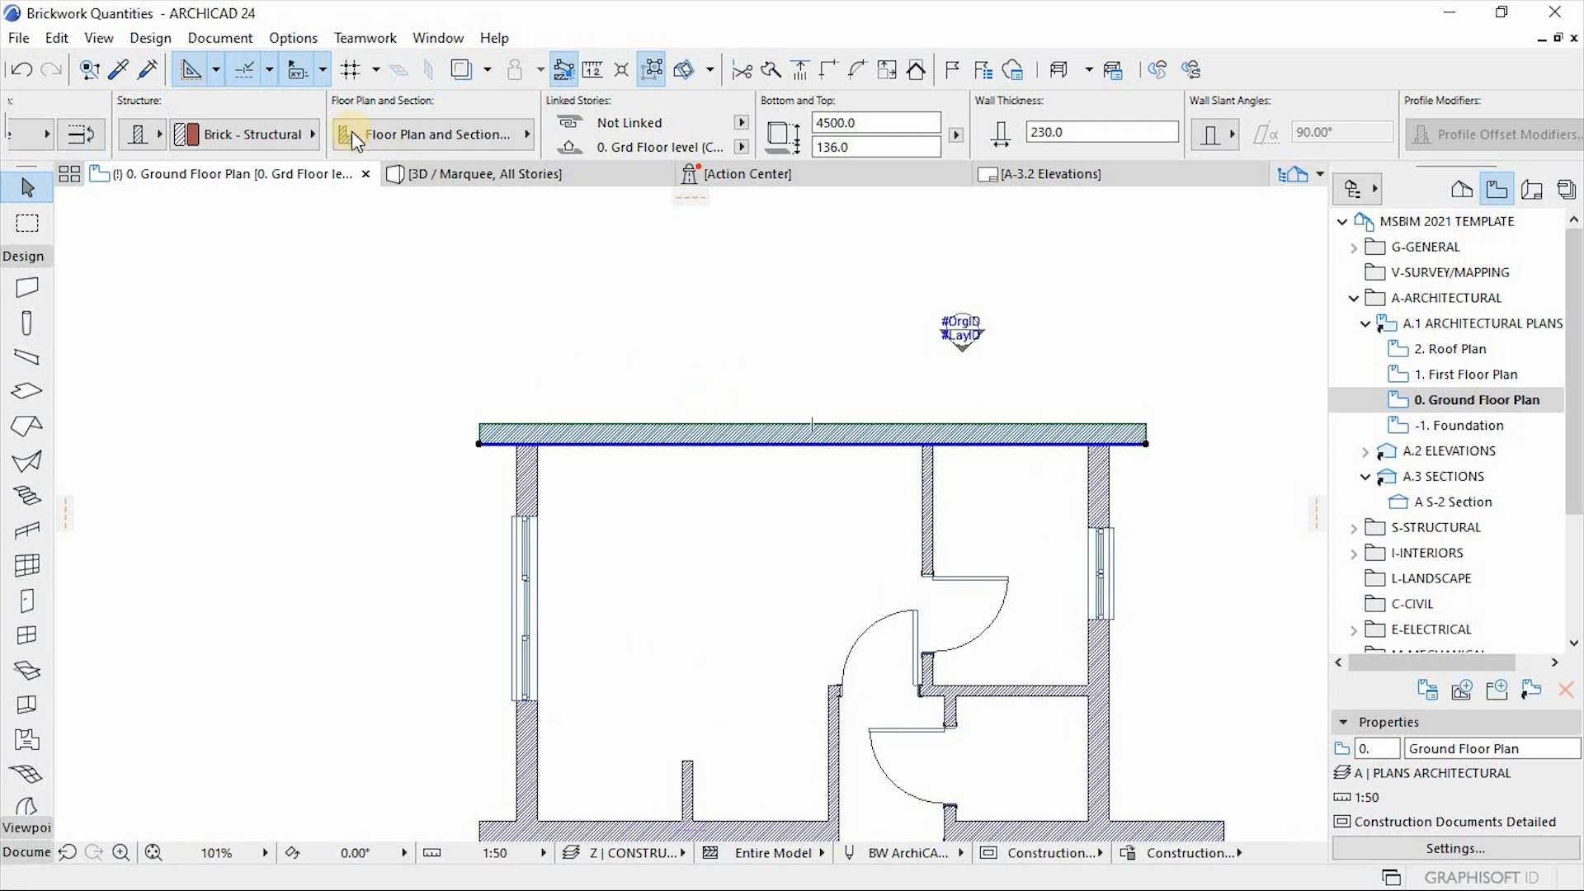
scroll(360, 122, "up", 5)
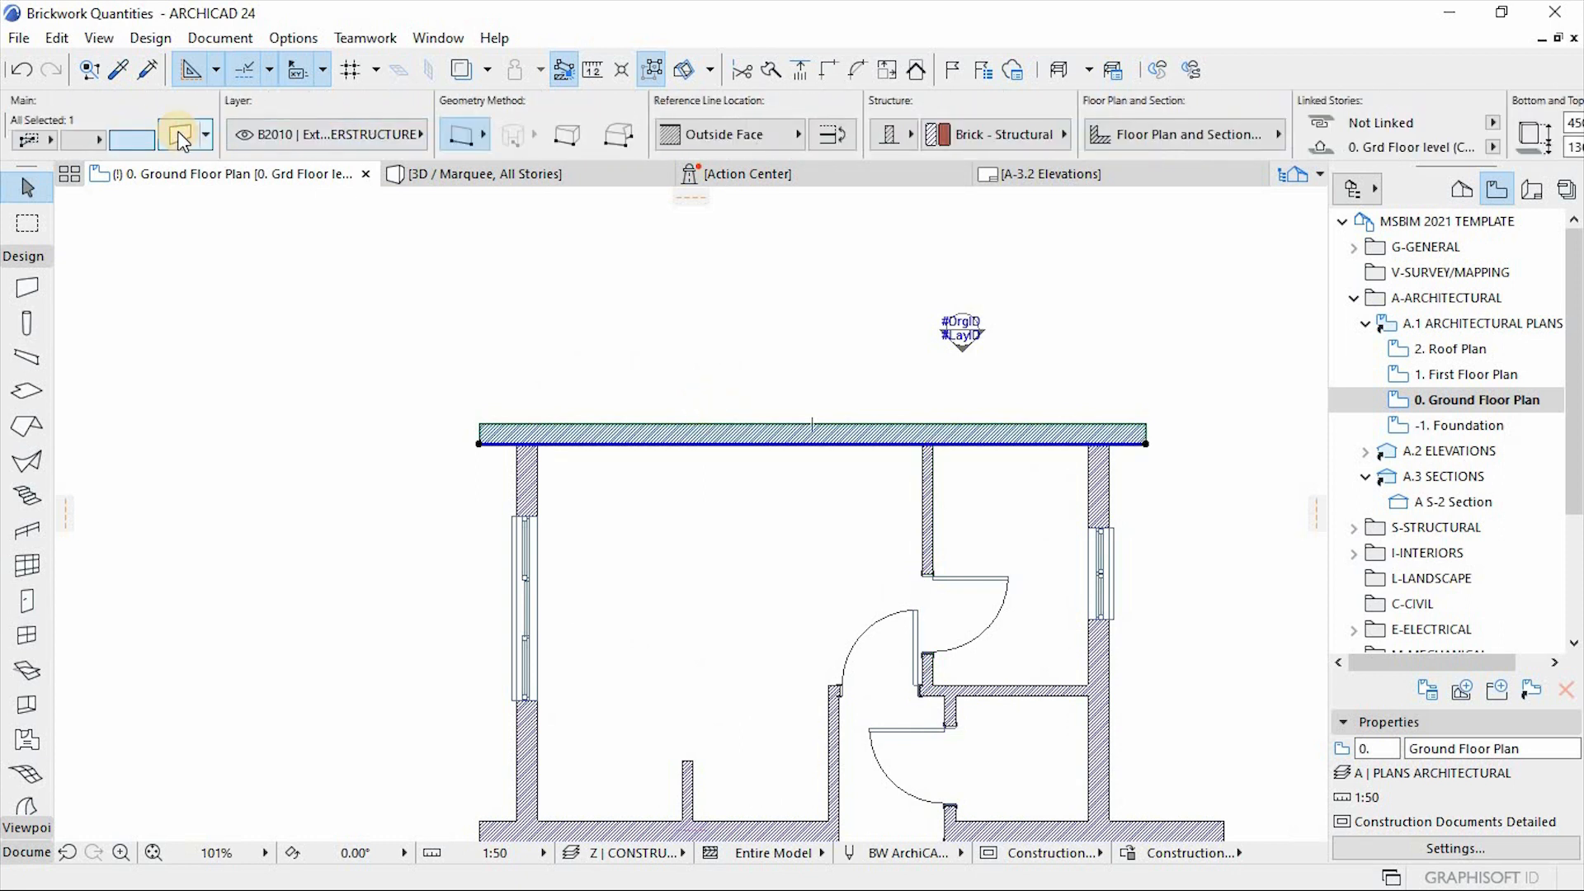
left_click(180, 139)
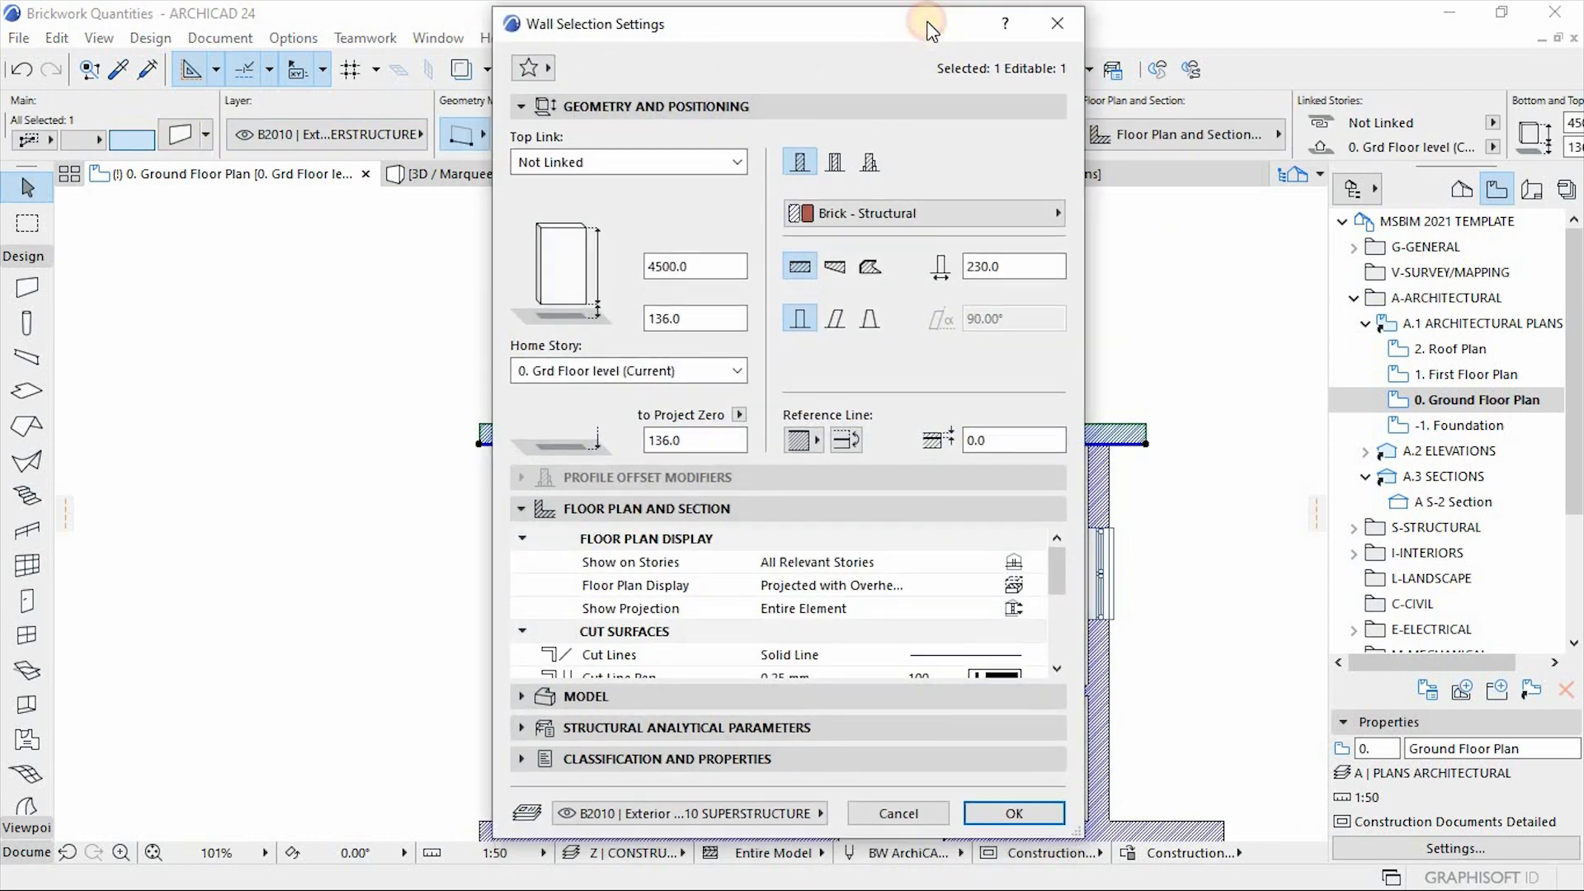
left_click_drag(928, 23, 924, 18)
left_click(529, 752)
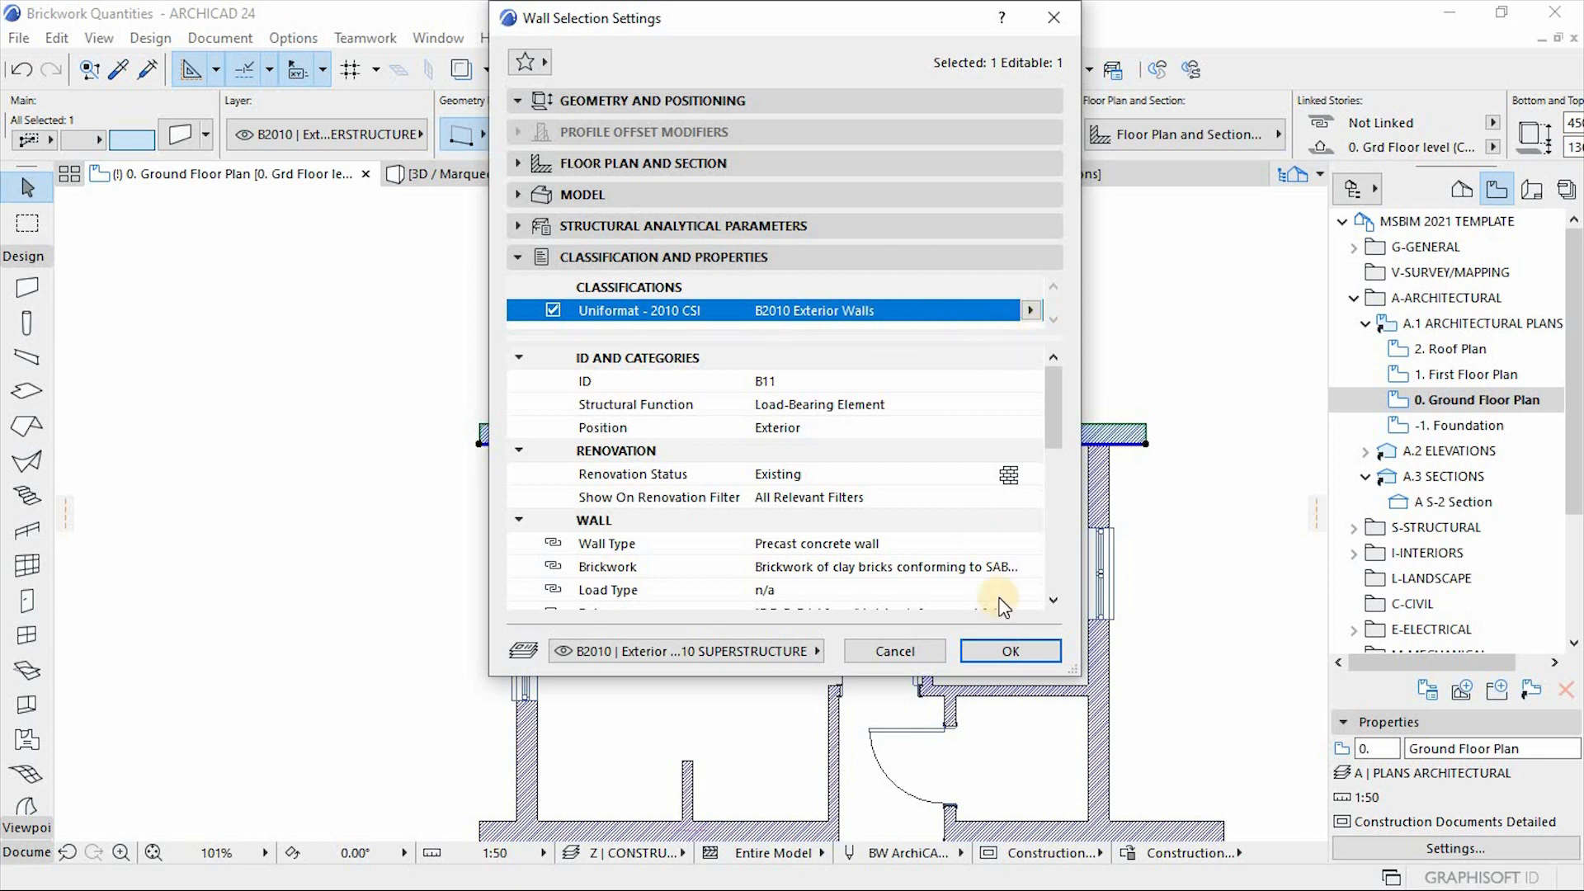
left_click(1008, 651)
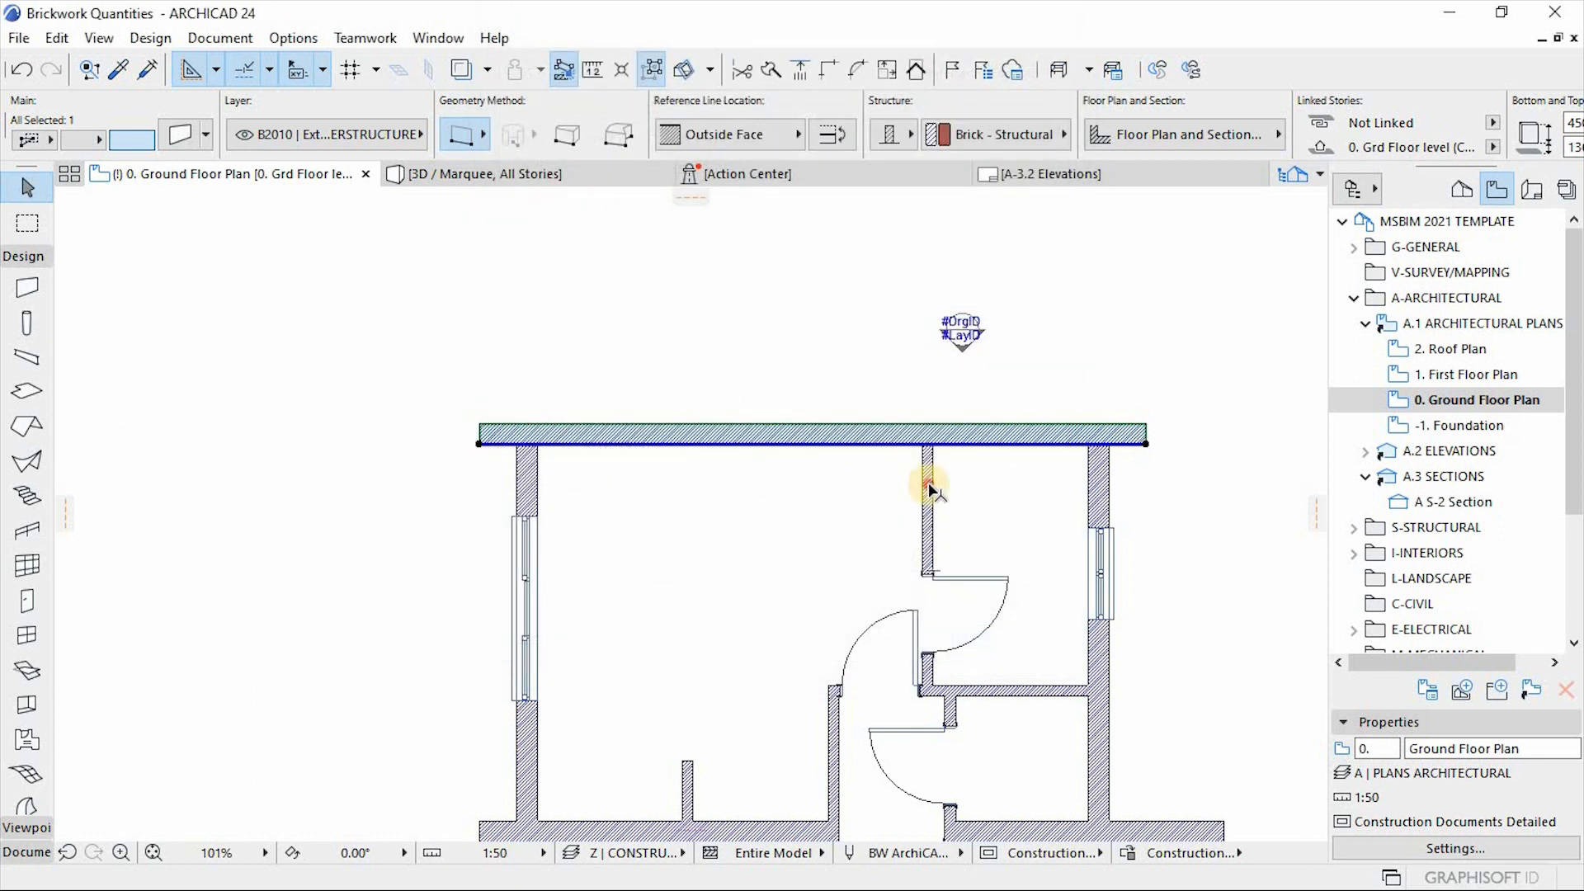
Review the classification of the interior wall beside the small corner room in its settings.
left_click(928, 487)
key("ctrl+t")
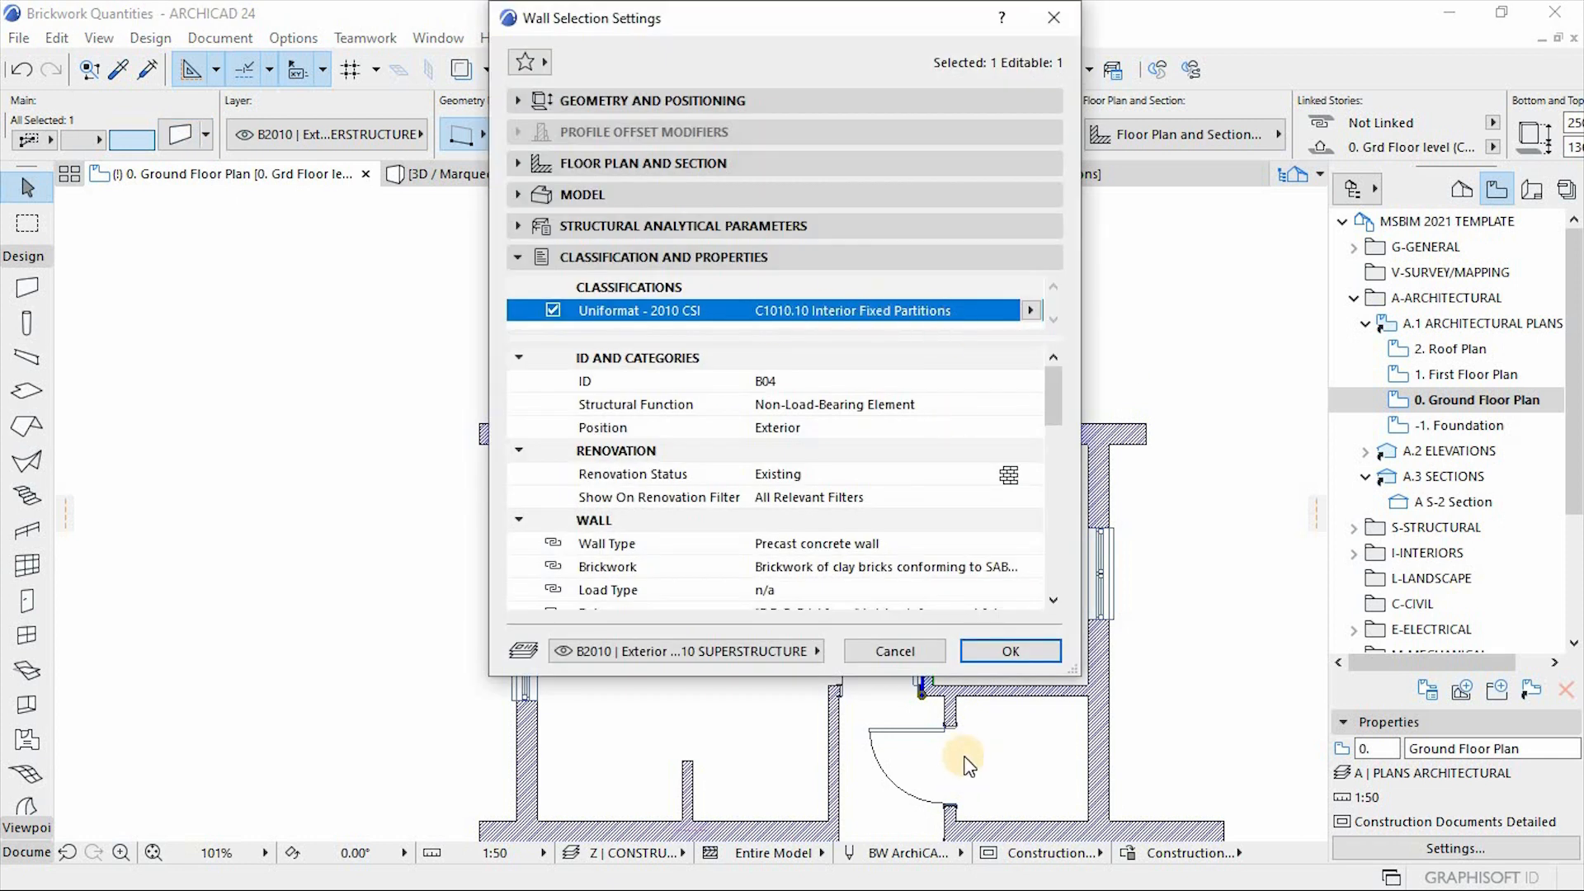
left_click(985, 651)
Select the long corridor wall, and check the settings of the short stub wall in the upper large room.
scroll(815, 408, "down", 3)
middle_click_drag(893, 823, 873, 729)
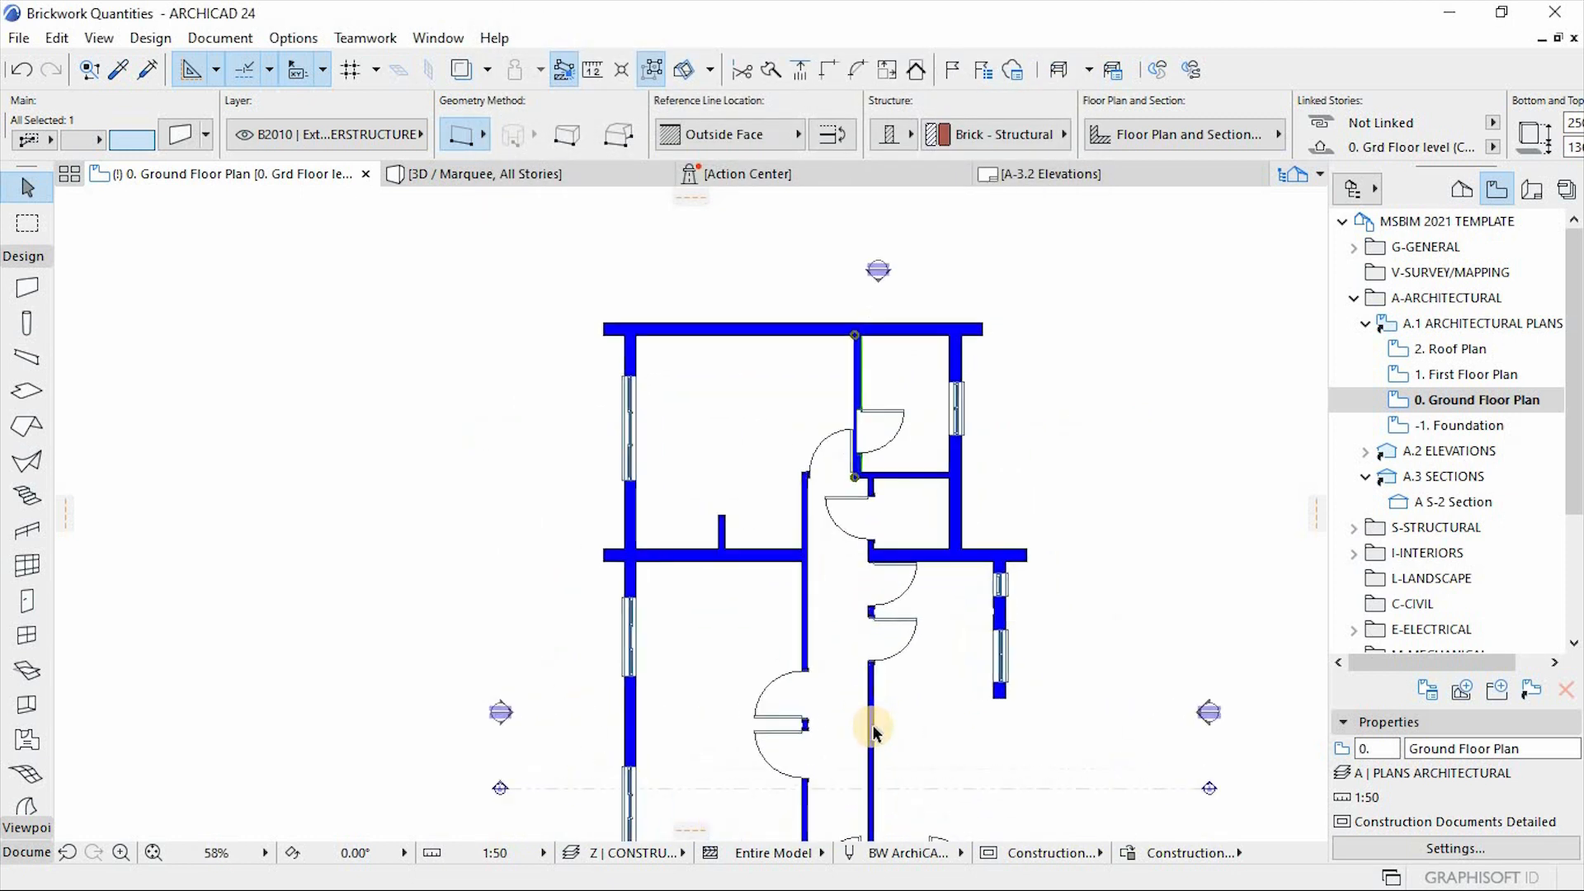
scroll(873, 728, "up", 2)
left_click(872, 694)
left_click(771, 553)
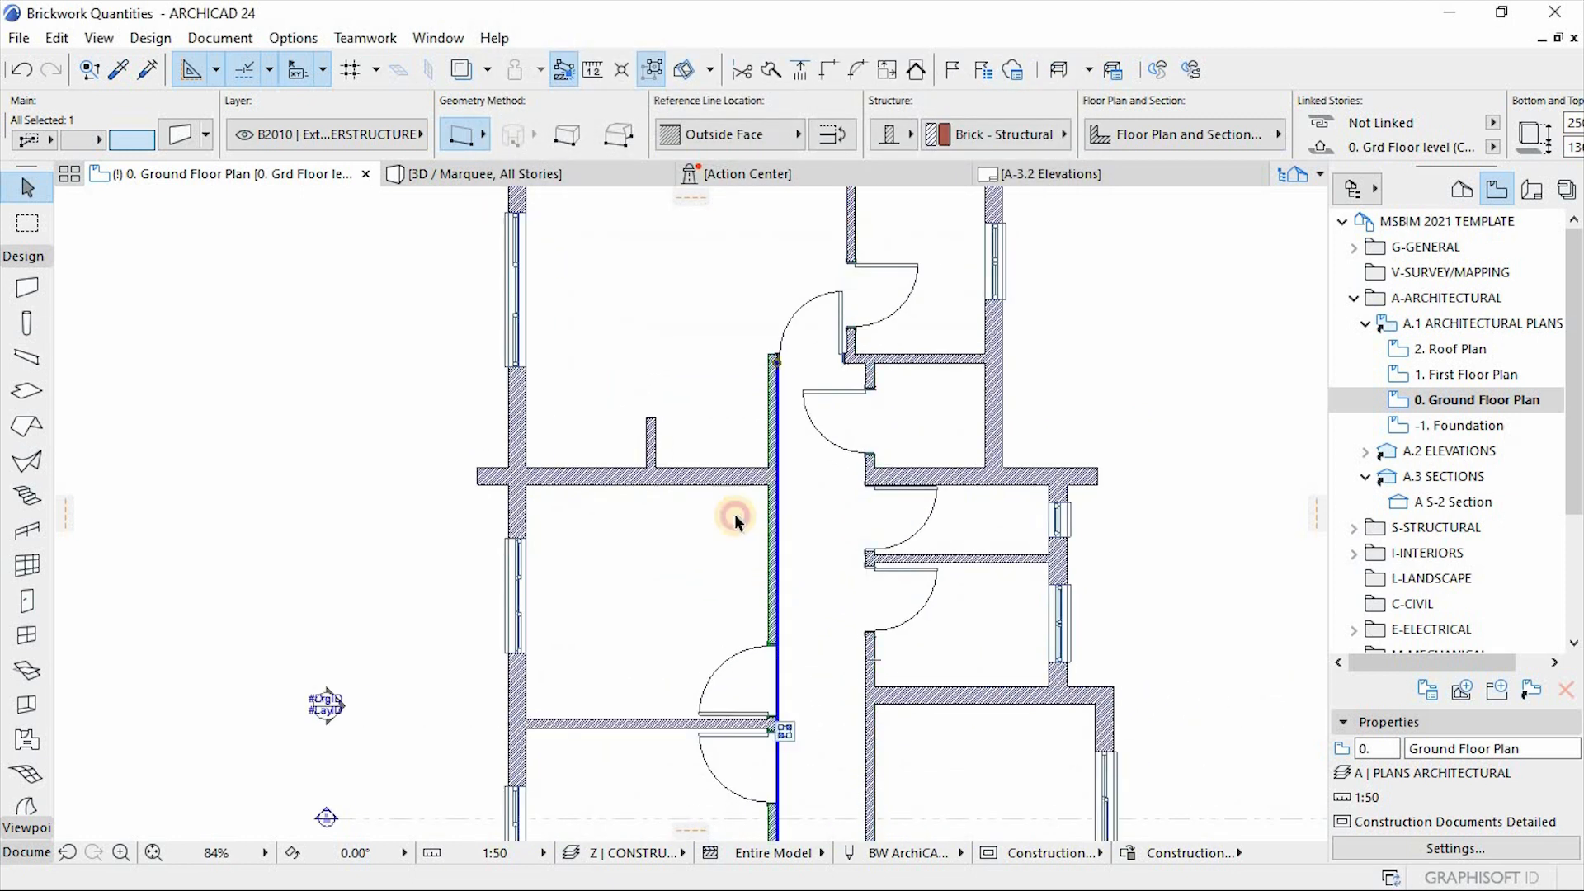
left_click(649, 435)
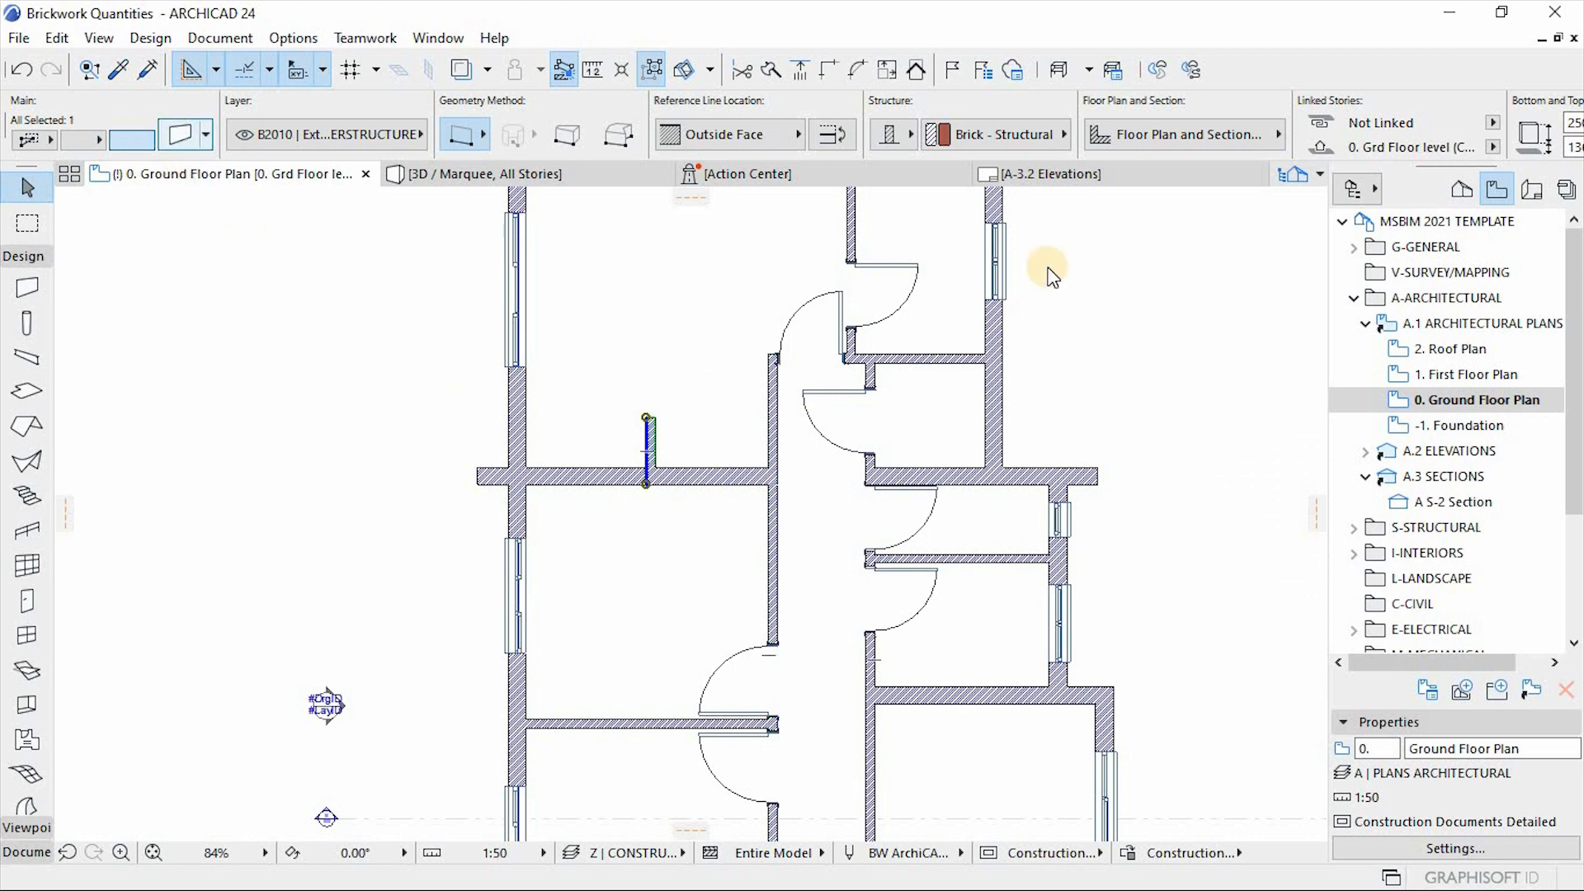
key("ctrl+t")
left_click(1000, 651)
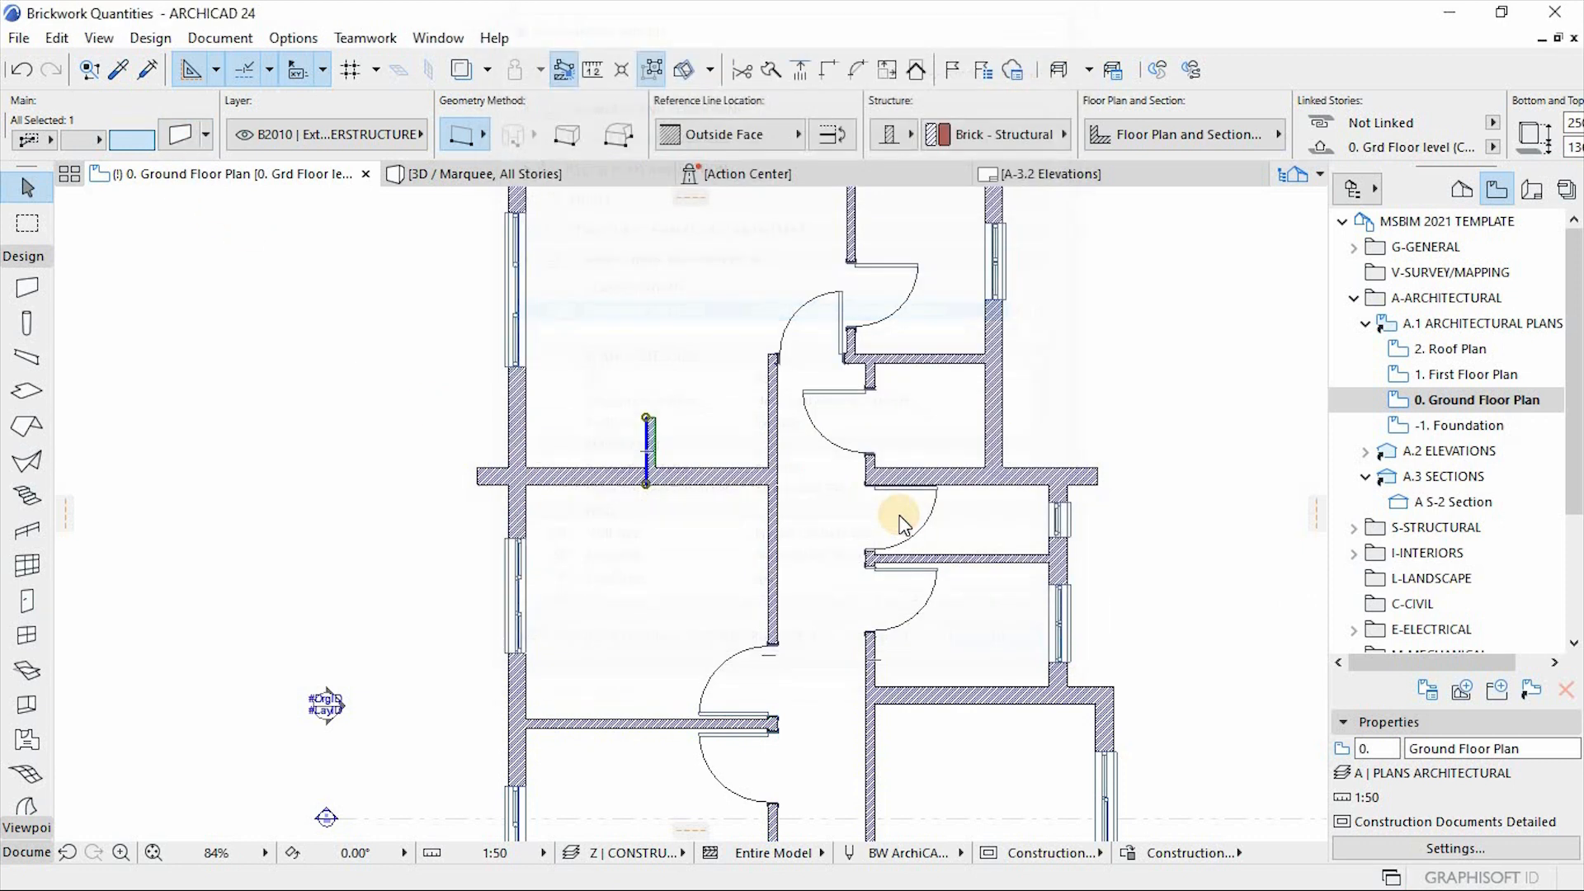
scroll(780, 464, "down", 5)
left_click(759, 542)
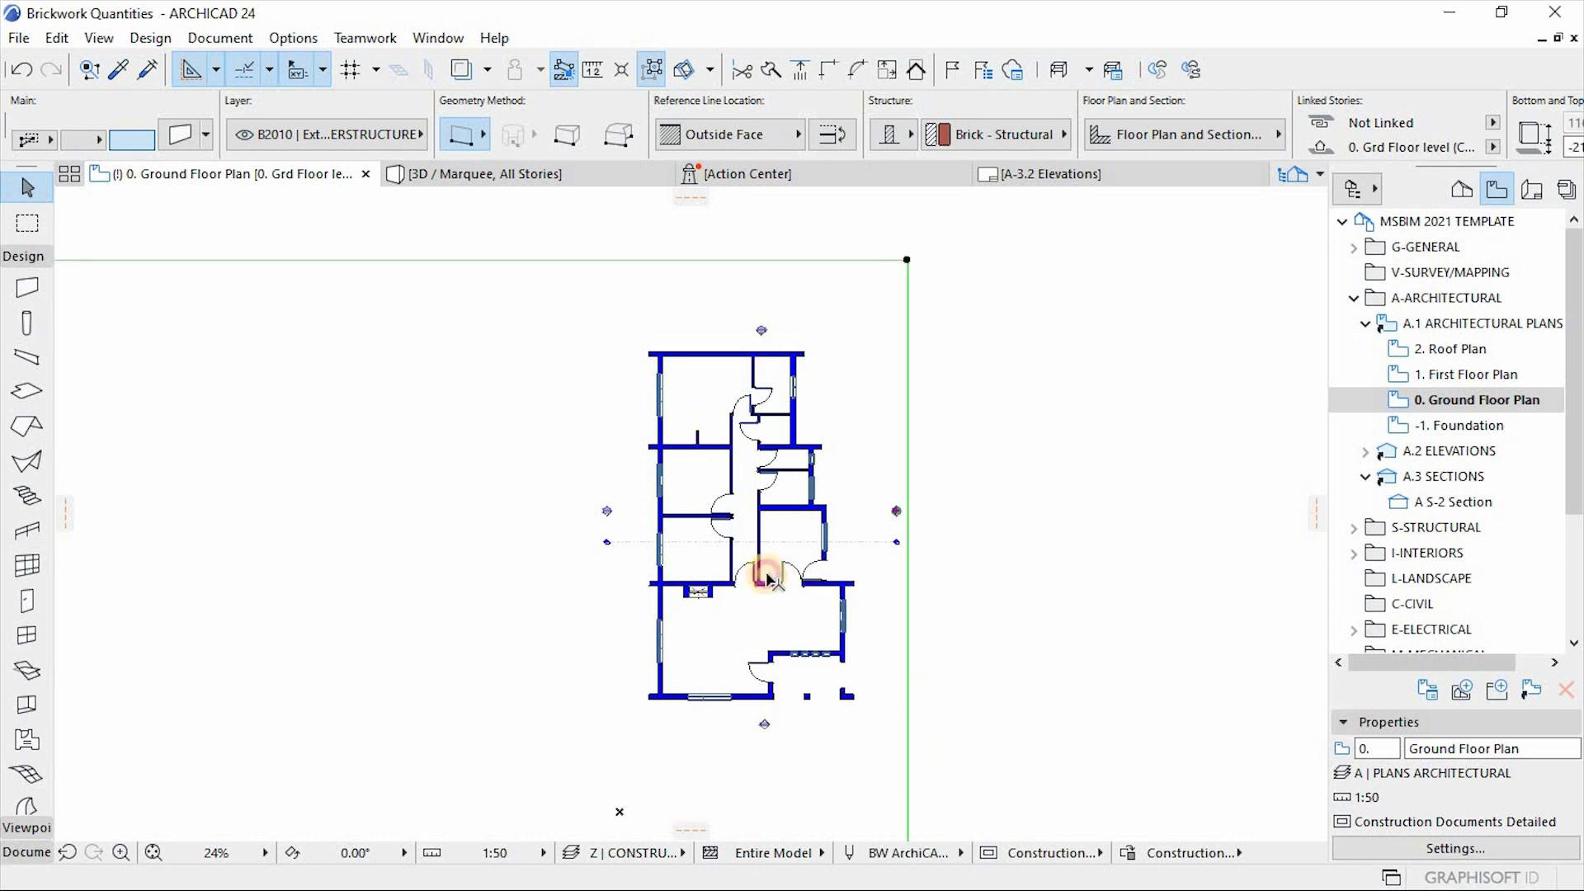
scroll(1008, 491, "up", 2)
scroll(660, 610, "up", 1)
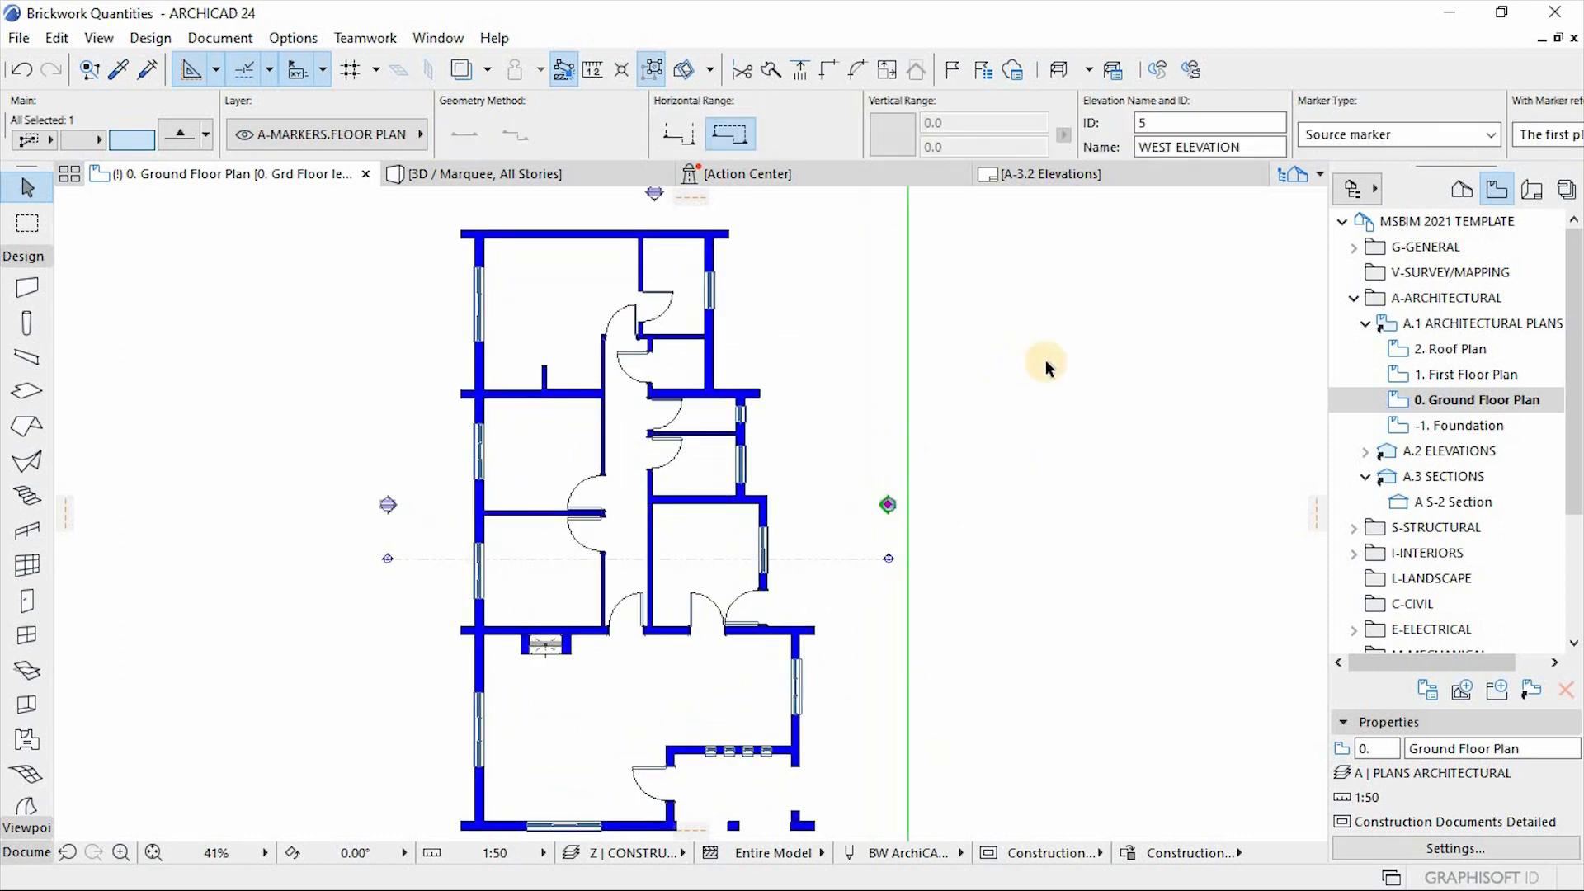
Deselect the elevation marker and find the bill of quantities reports folder among the saved project views.
left_click(1042, 371)
scroll(1006, 473, "down", 2)
scroll(701, 505, "up", 1)
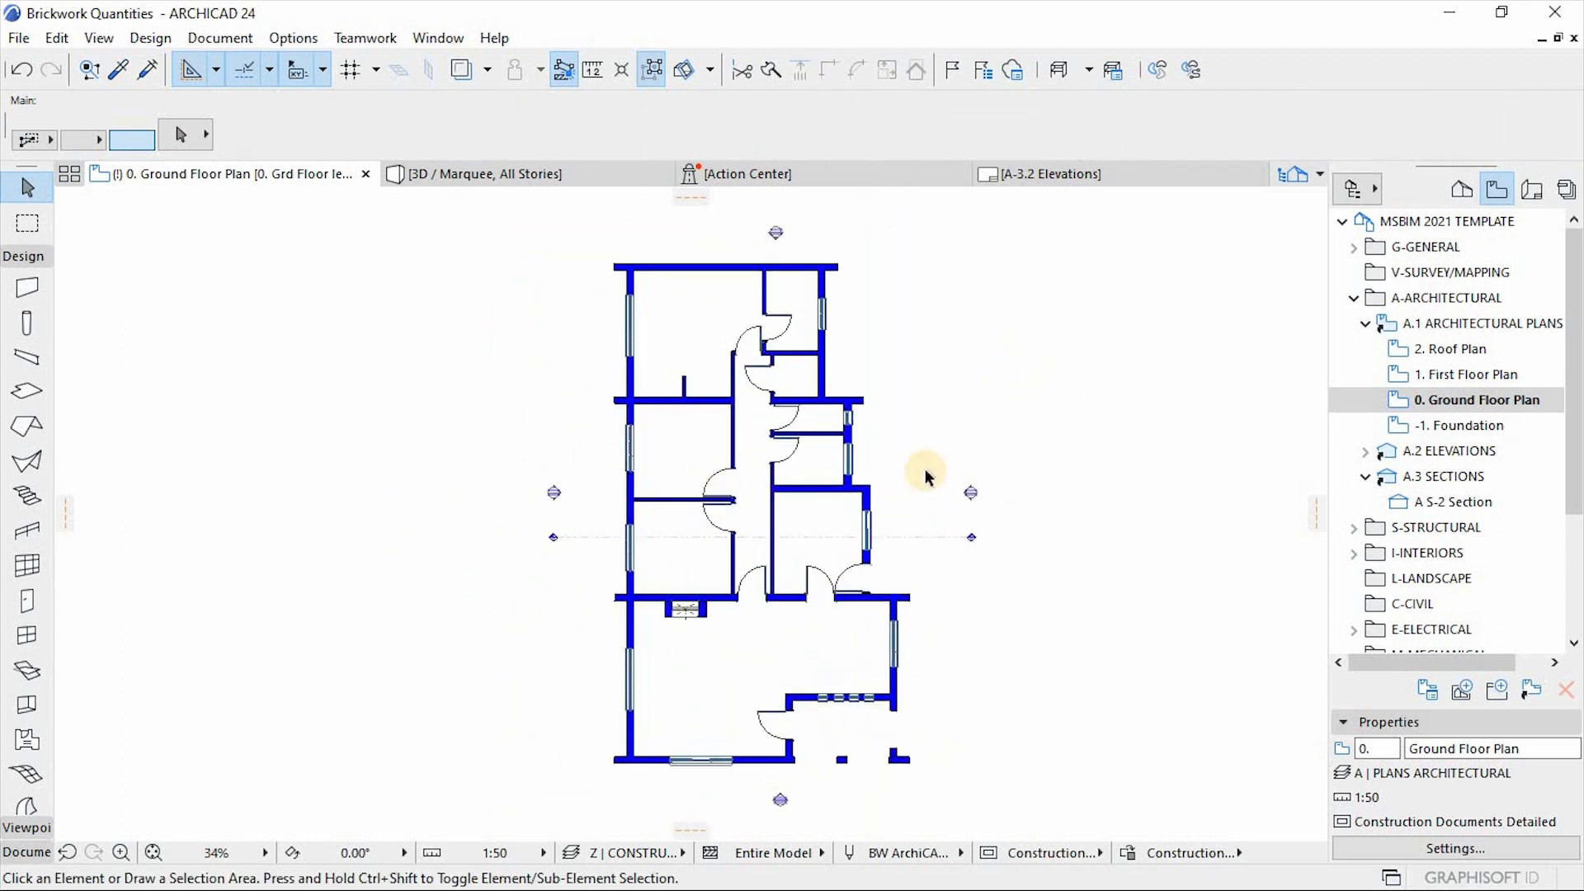
left_click(1354, 298)
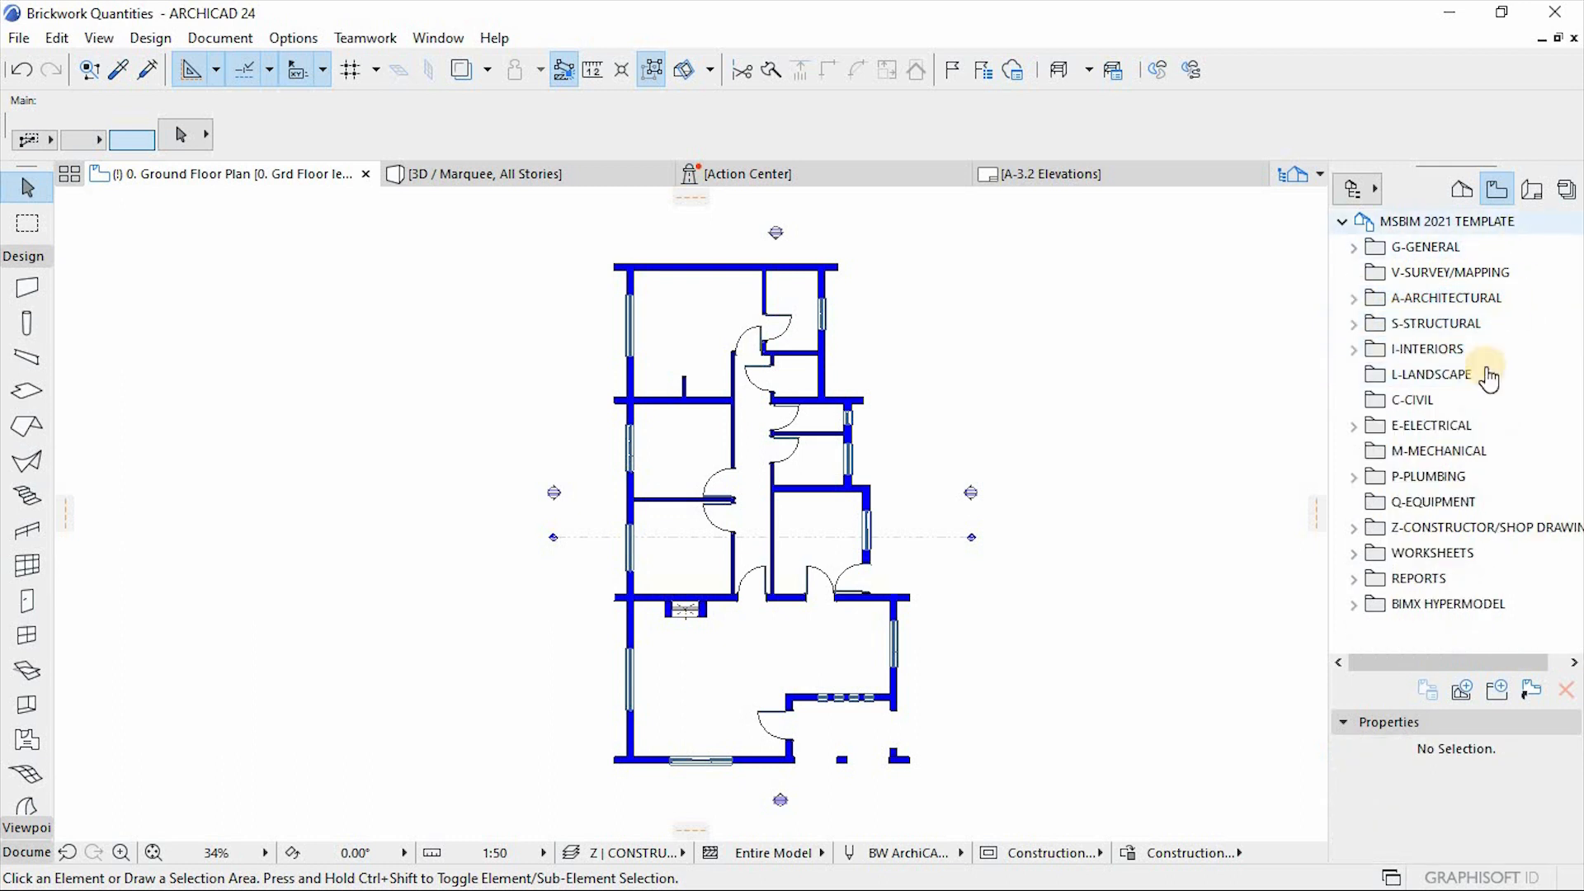
left_click(1353, 588)
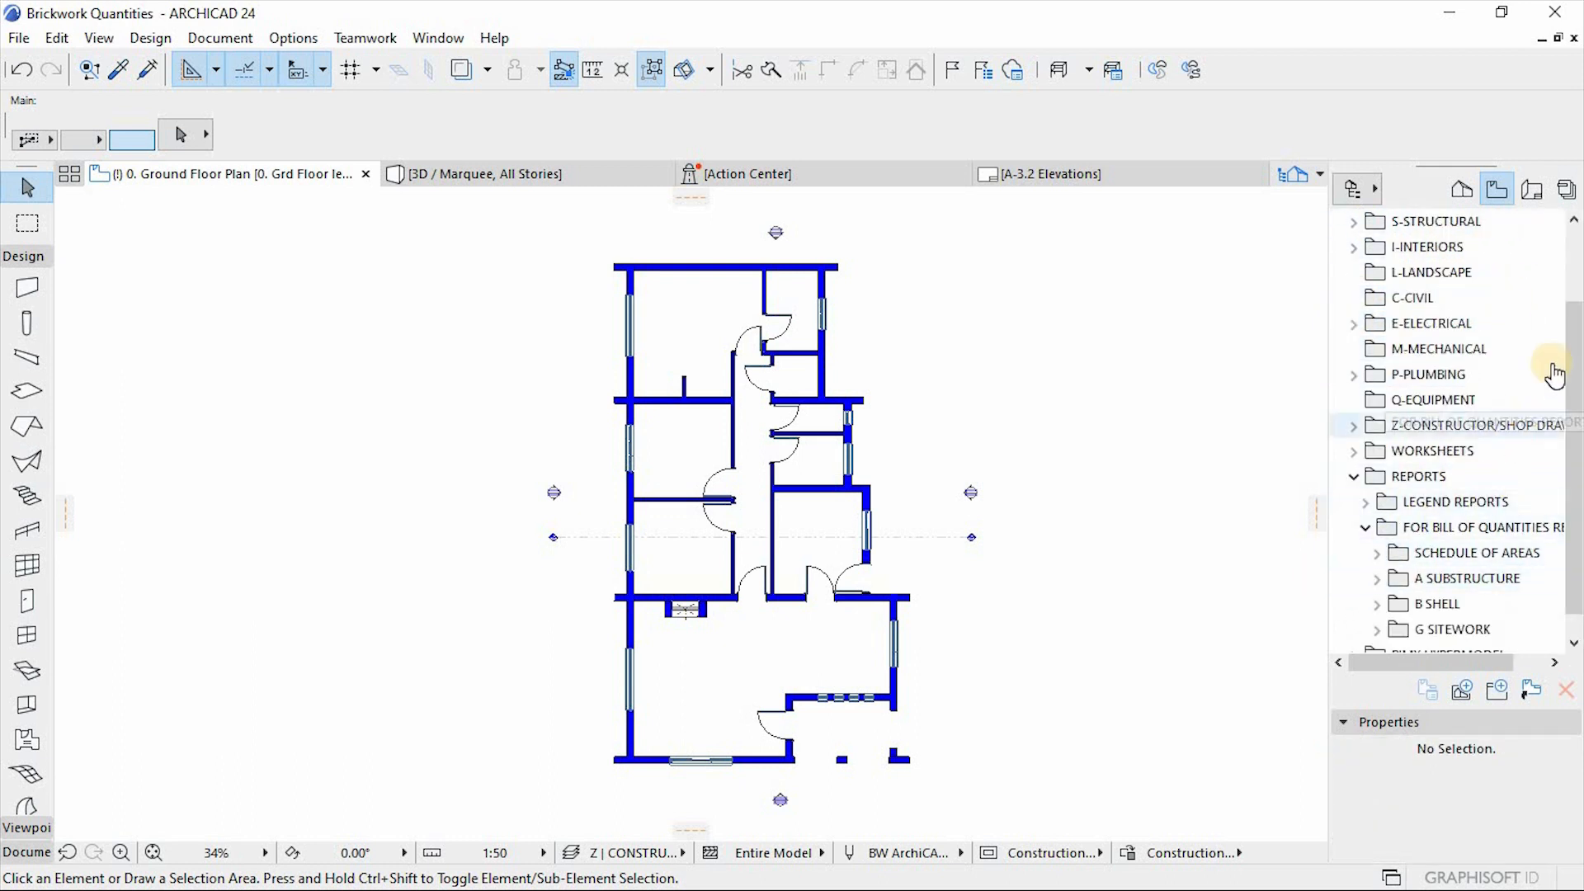
left_click_drag(1570, 318, 1573, 413)
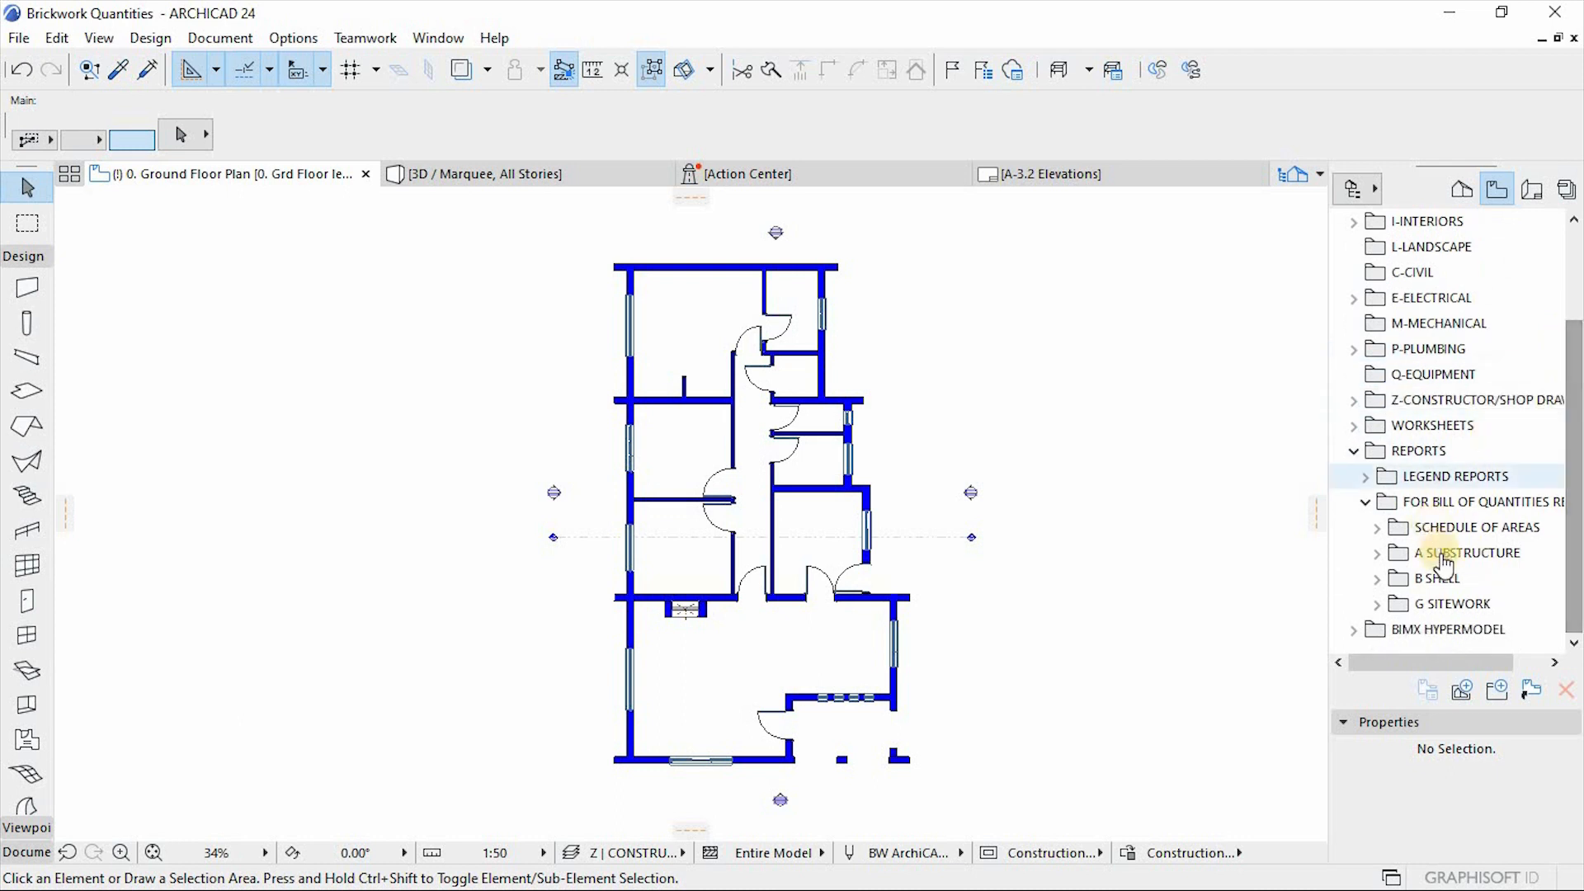
left_click(1366, 502)
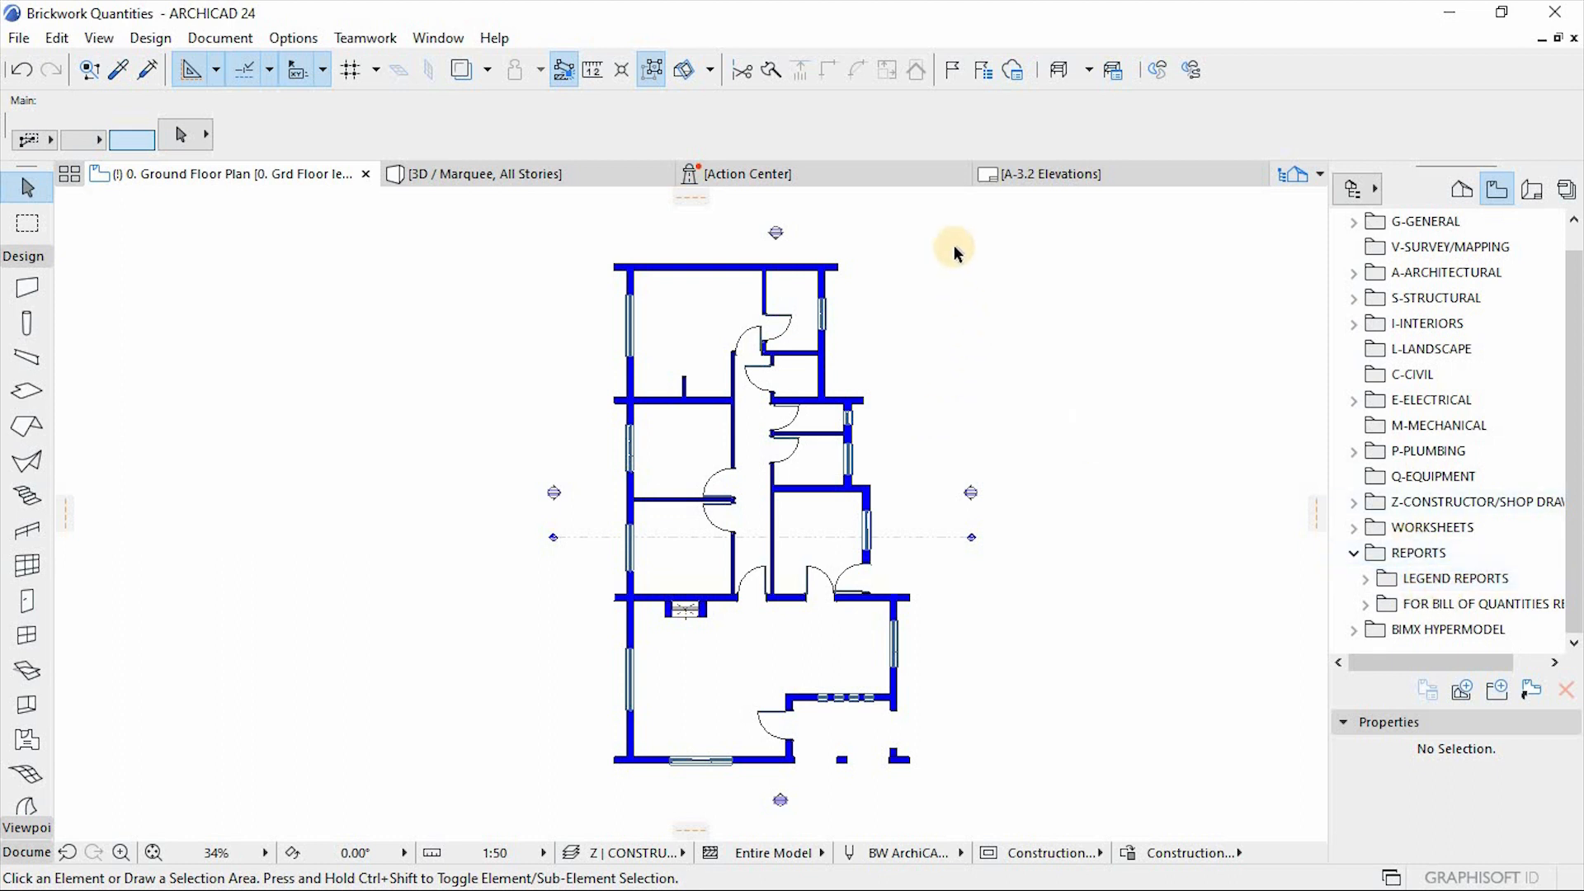
Examine the substructure schedules in the A SUBSTRUCTURE folder of the bill of quantities reports.
scroll(953, 245, "up", 2)
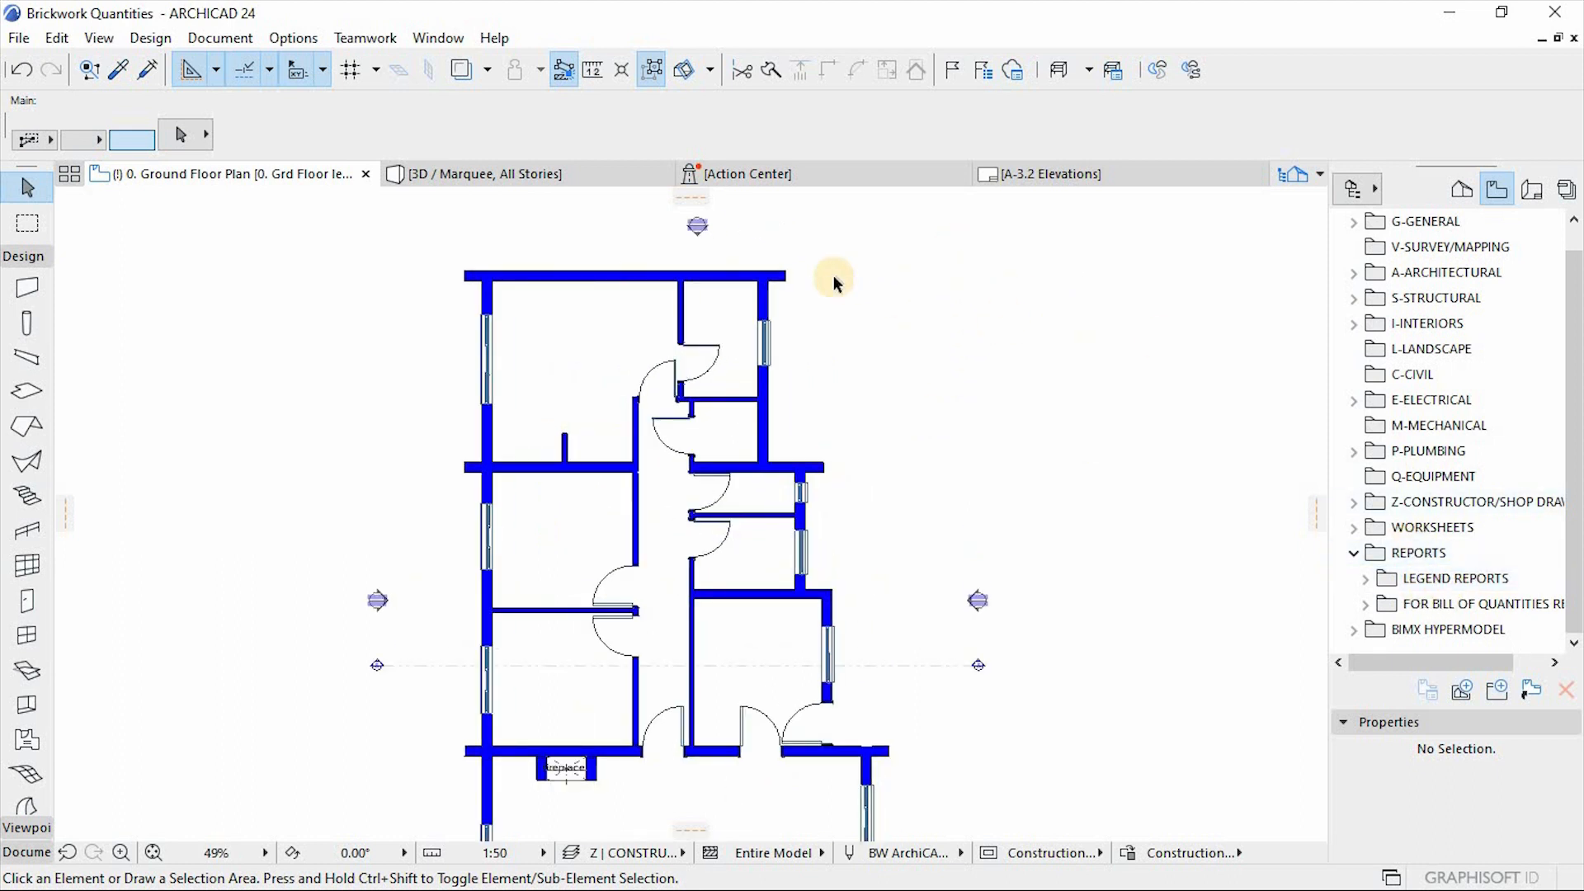
left_click(1450, 580)
scroll(644, 310, "down", 2)
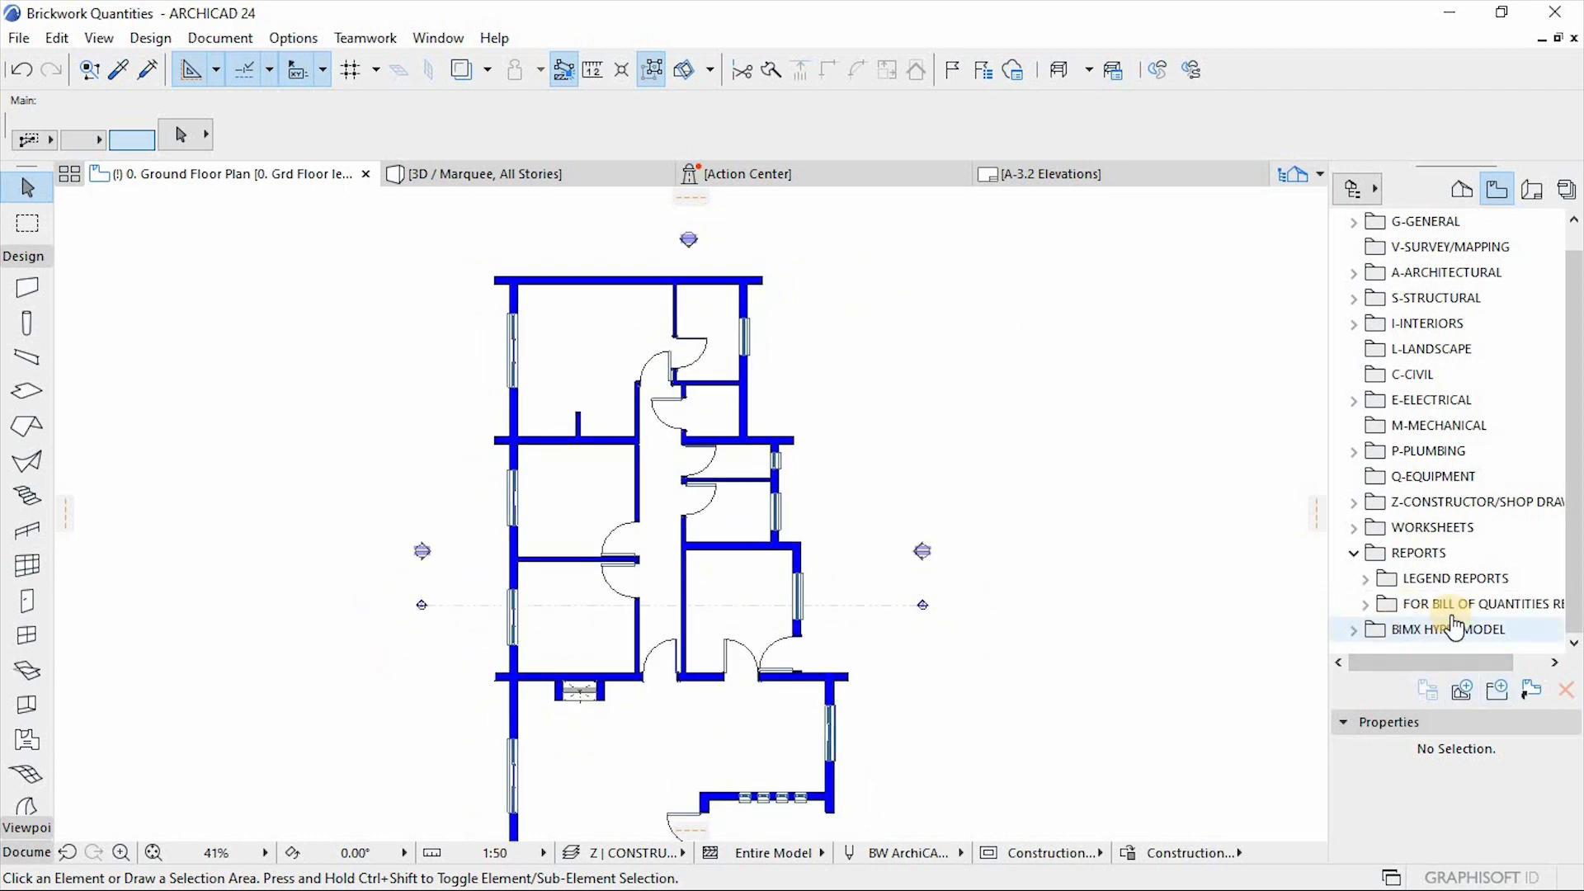
left_click(1366, 603)
left_click_drag(1574, 378, 1574, 416)
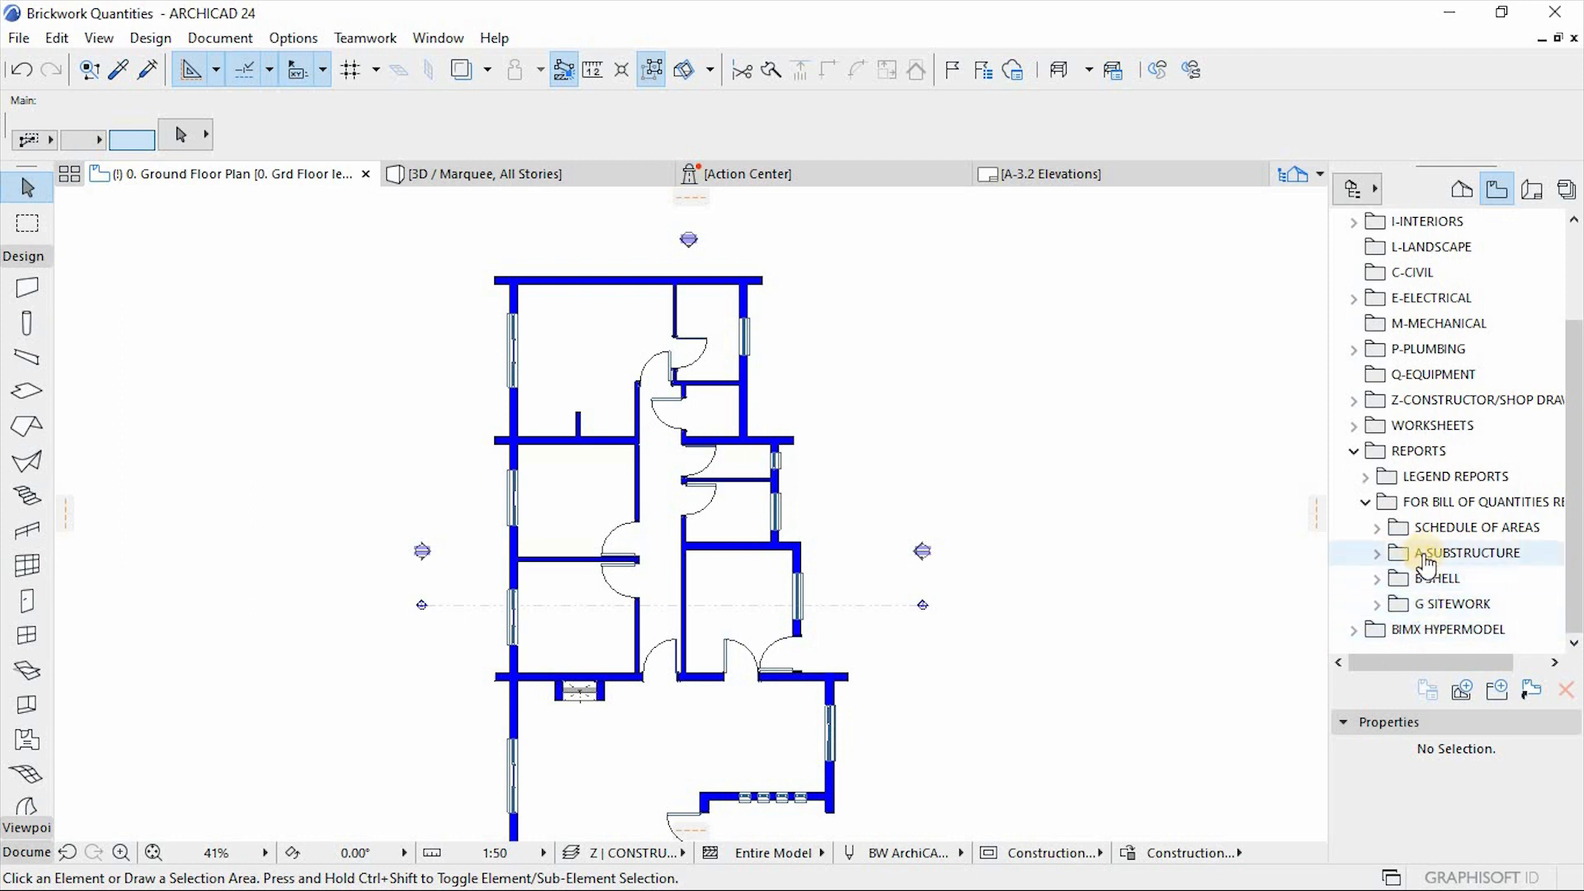
left_click(1382, 557)
left_click_drag(1392, 660, 1416, 667)
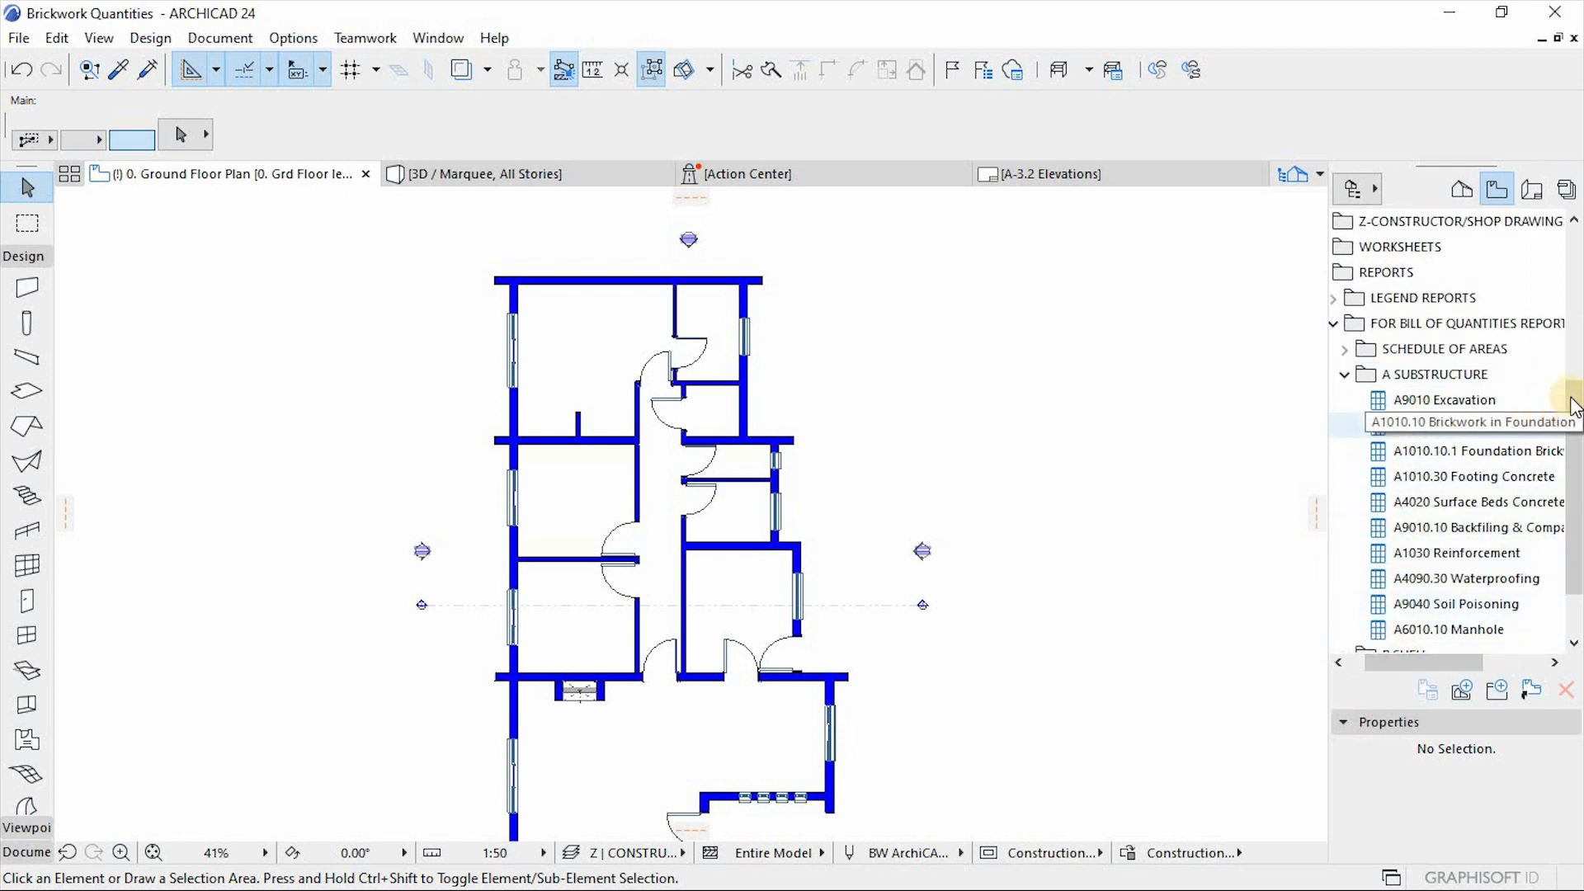
left_click_drag(1574, 405, 1573, 433)
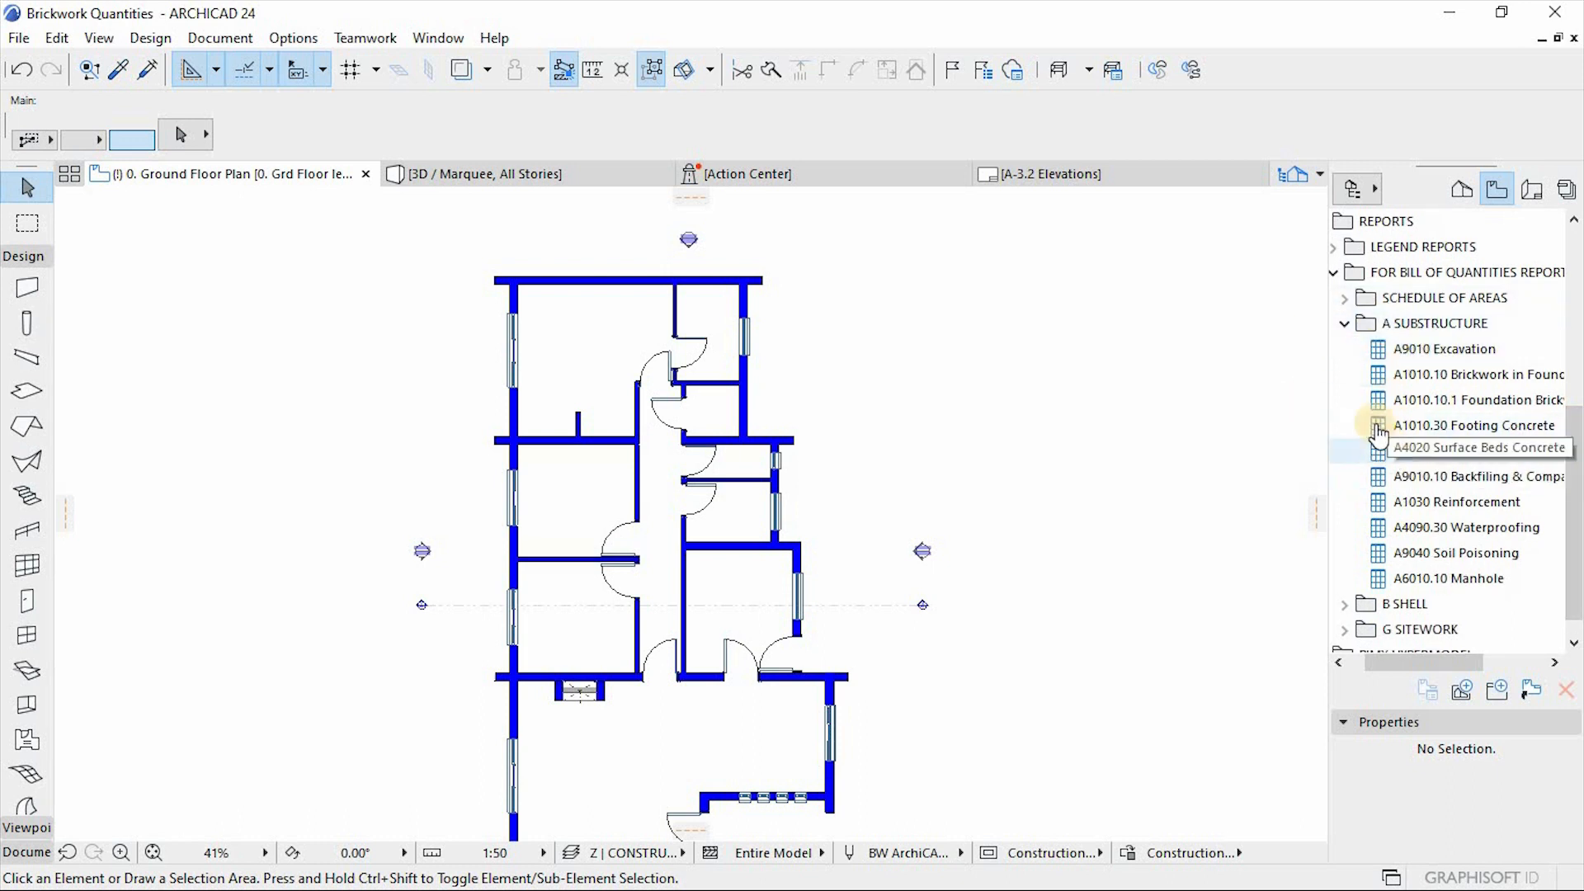
left_click(1344, 323)
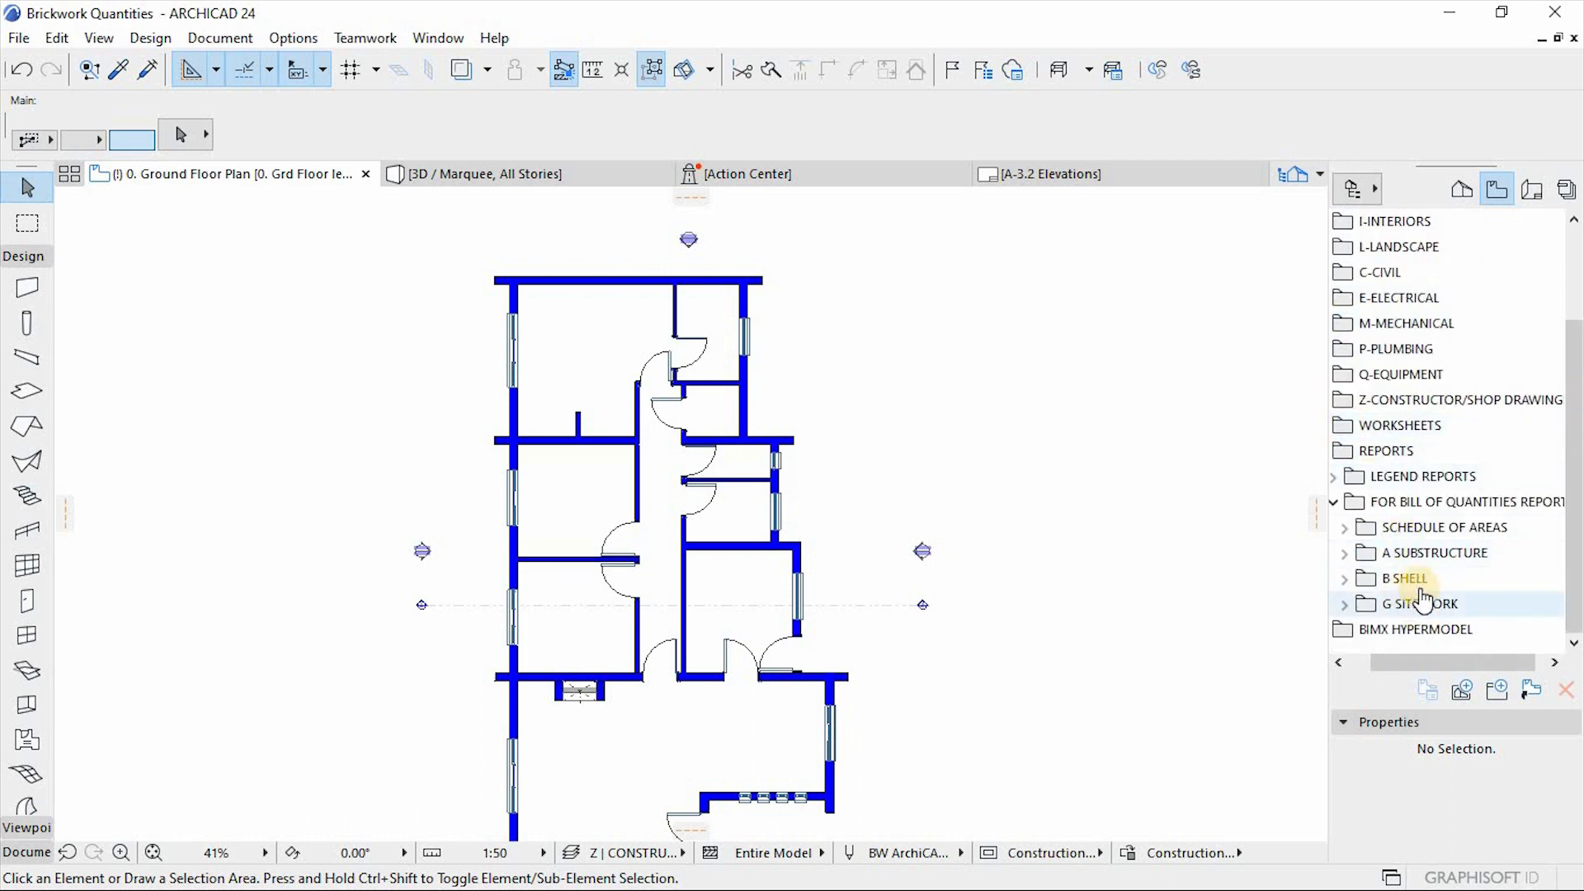
Look through the schedules in the B SHELL folder for one that covers brickwork.
left_click(1345, 578)
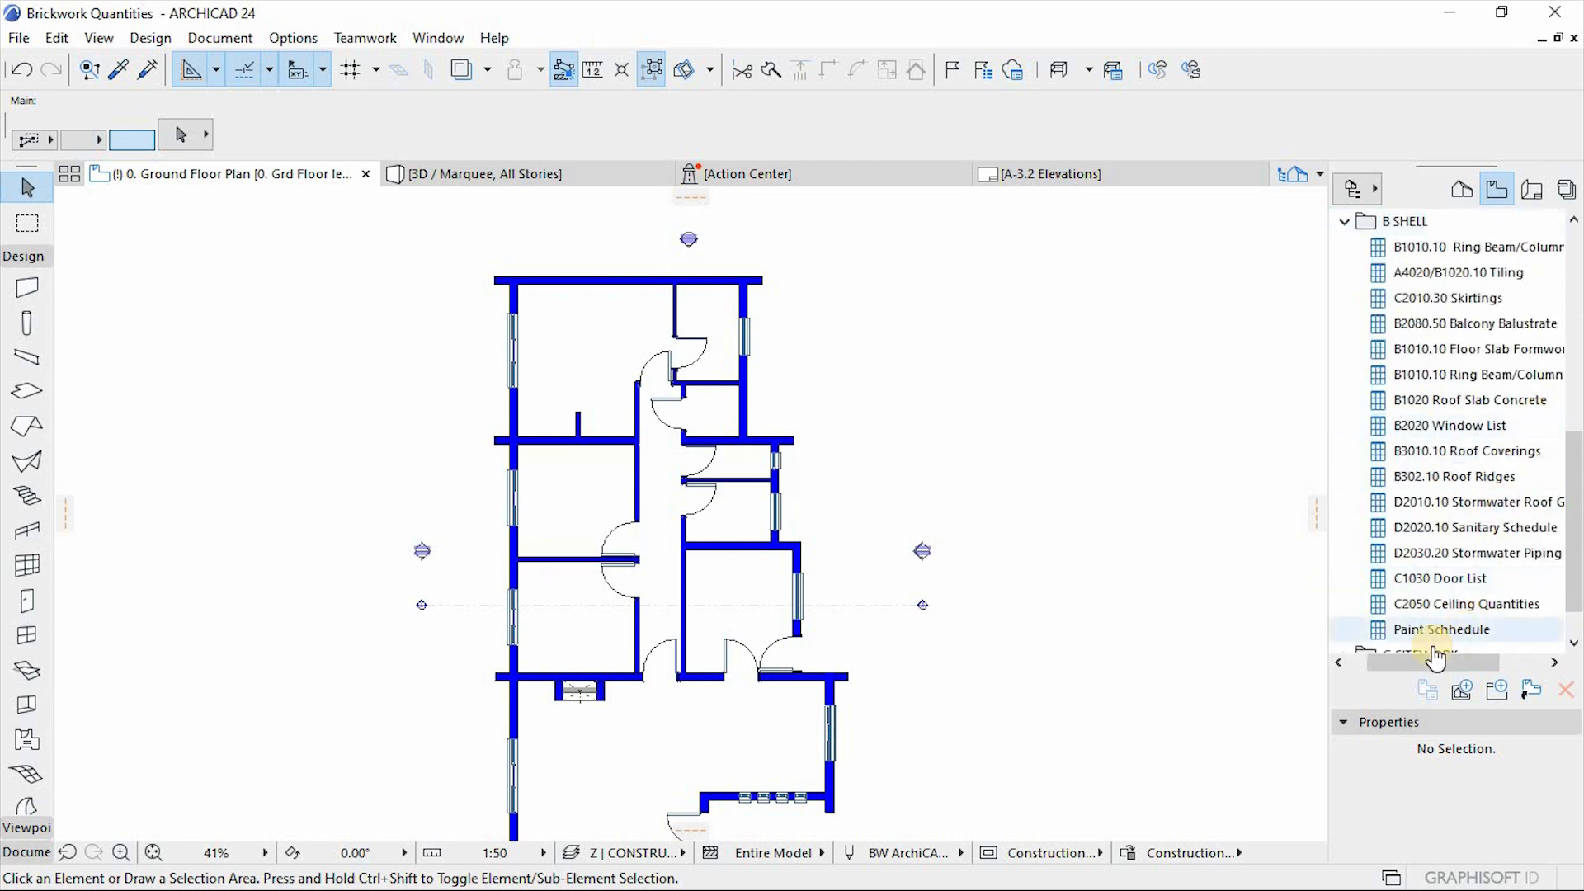
left_click_drag(1433, 670, 1413, 664)
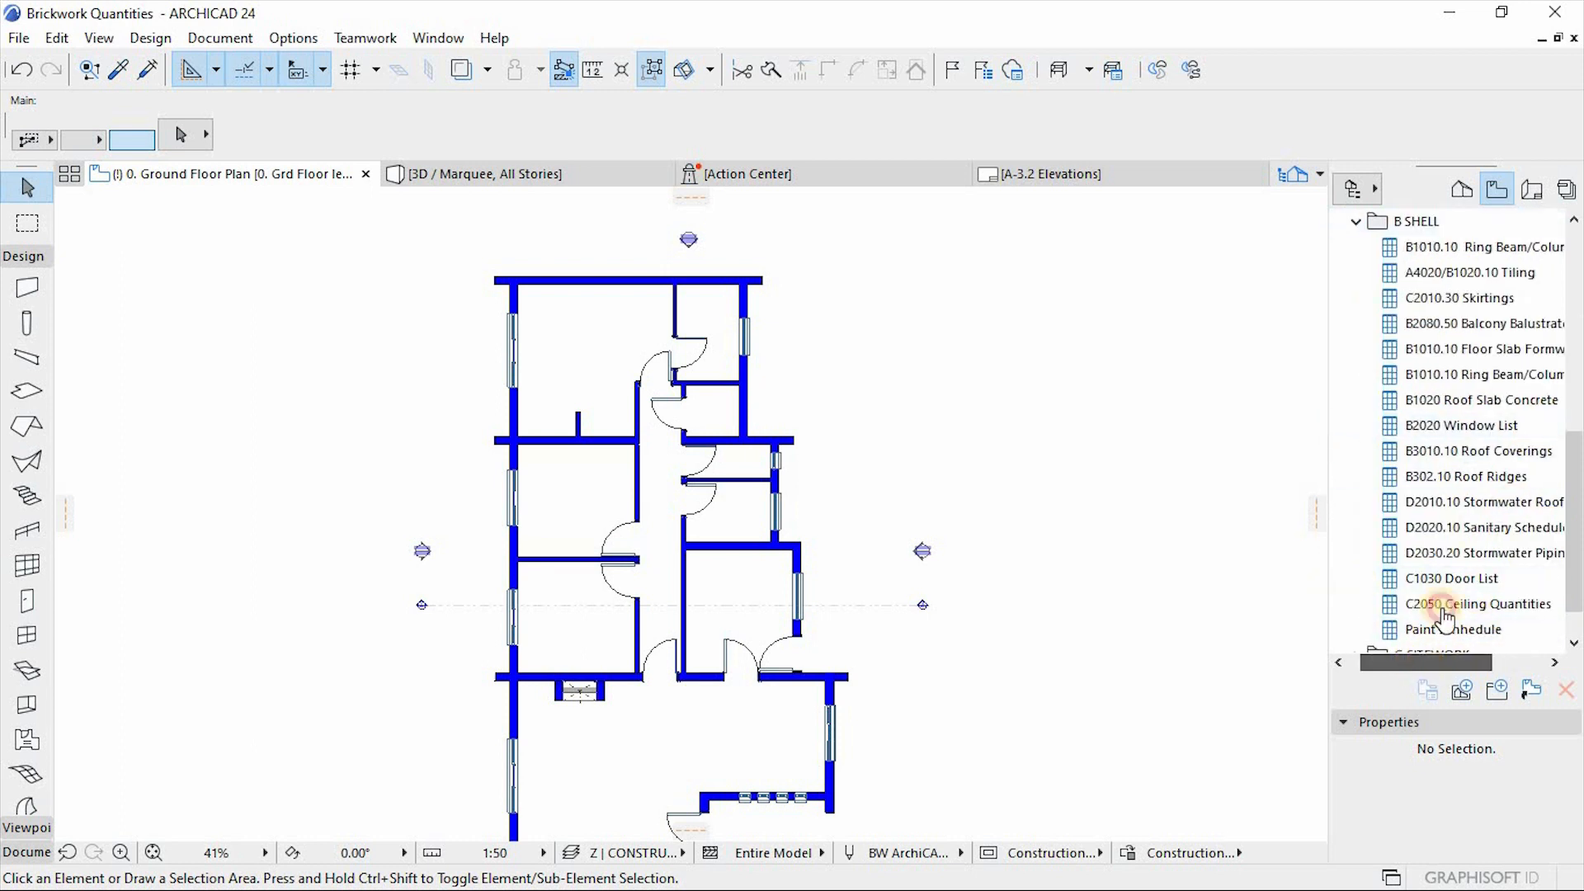
scroll(1452, 408, "up", 1)
scroll(1454, 363, "up", 1)
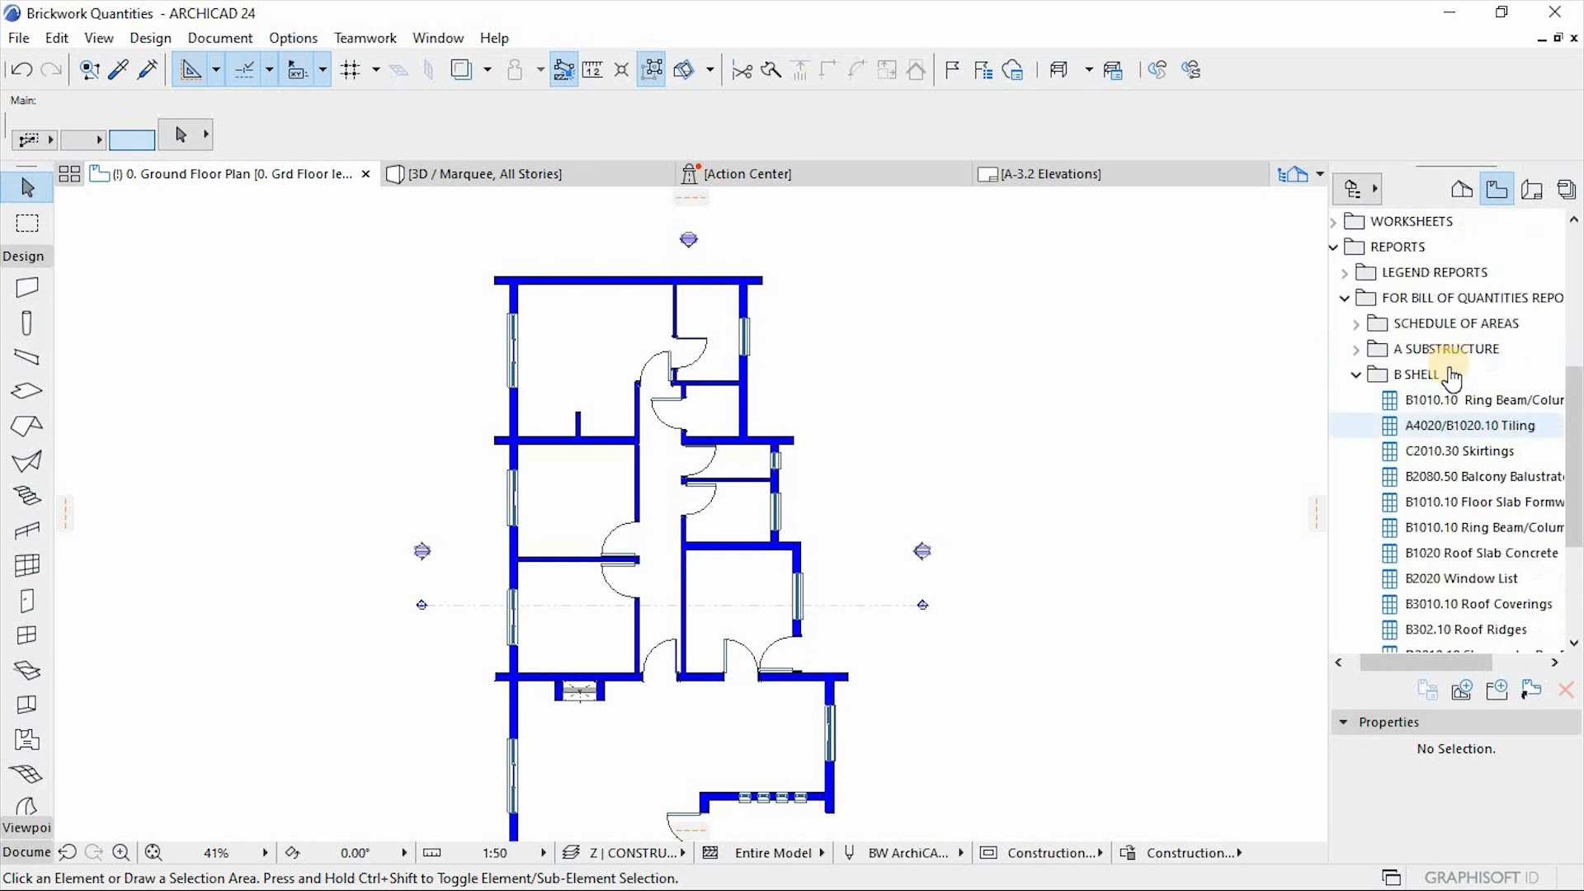
scroll(1469, 396, "down", 2)
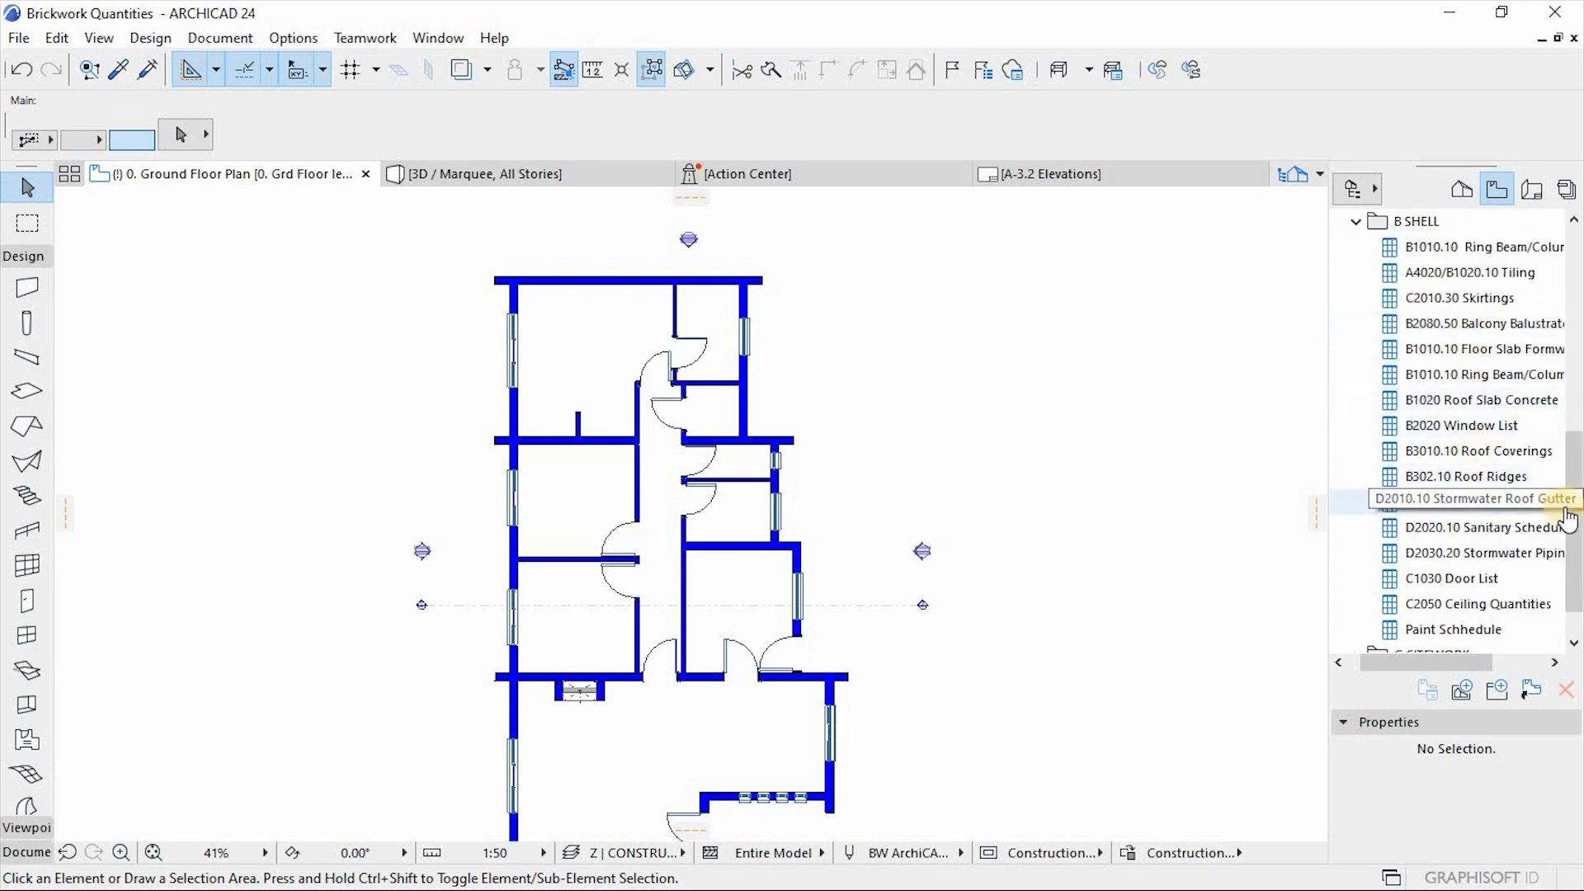
left_click_drag(1572, 472, 1562, 413)
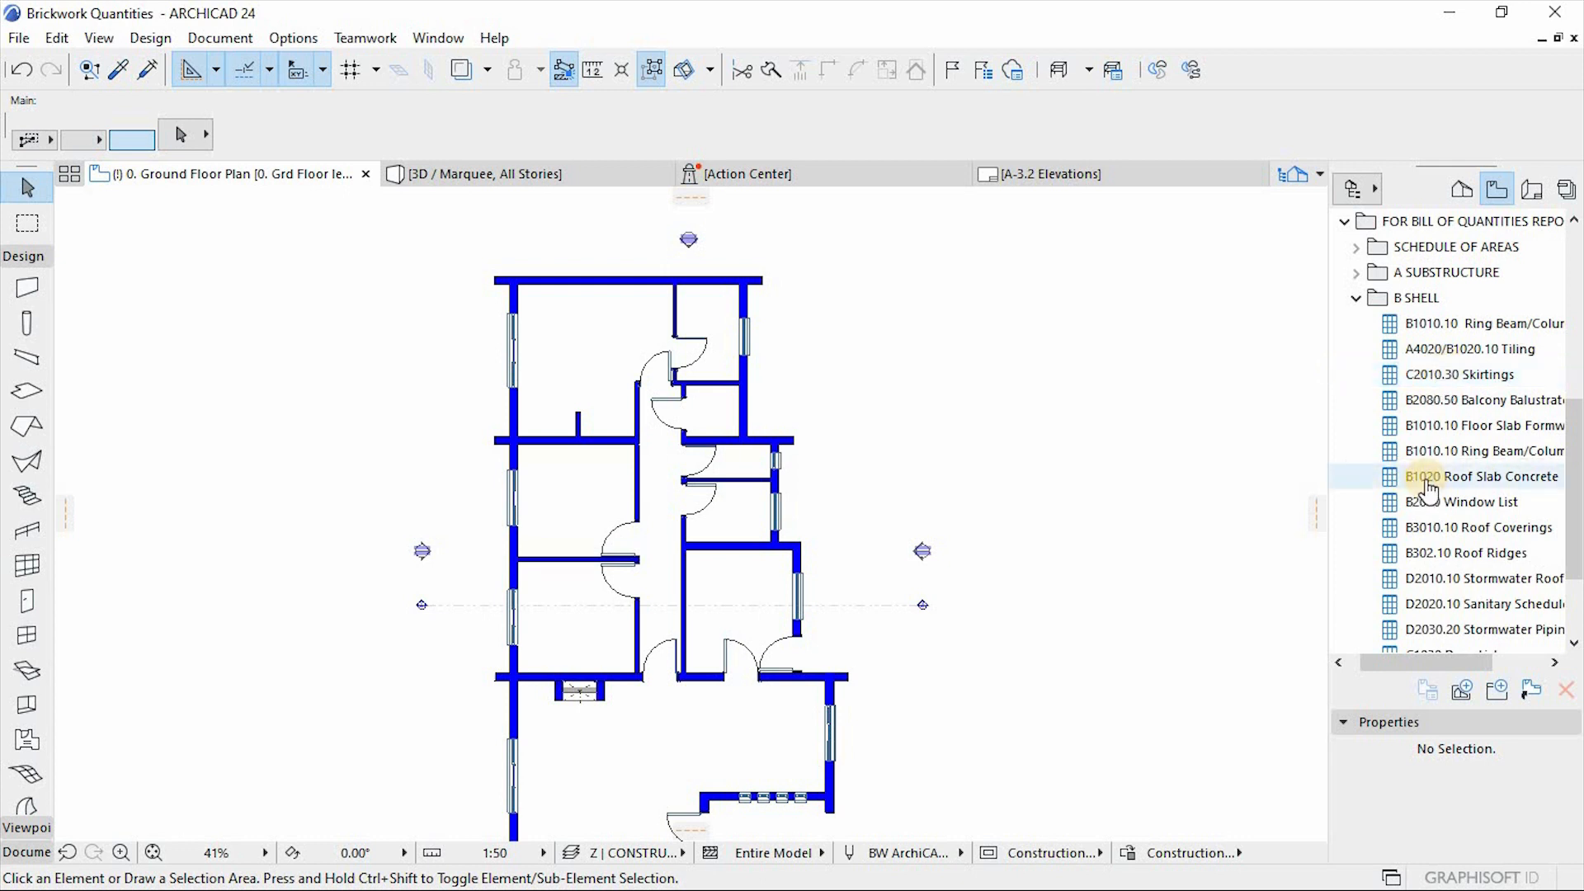
scroll(820, 325, "down", 1)
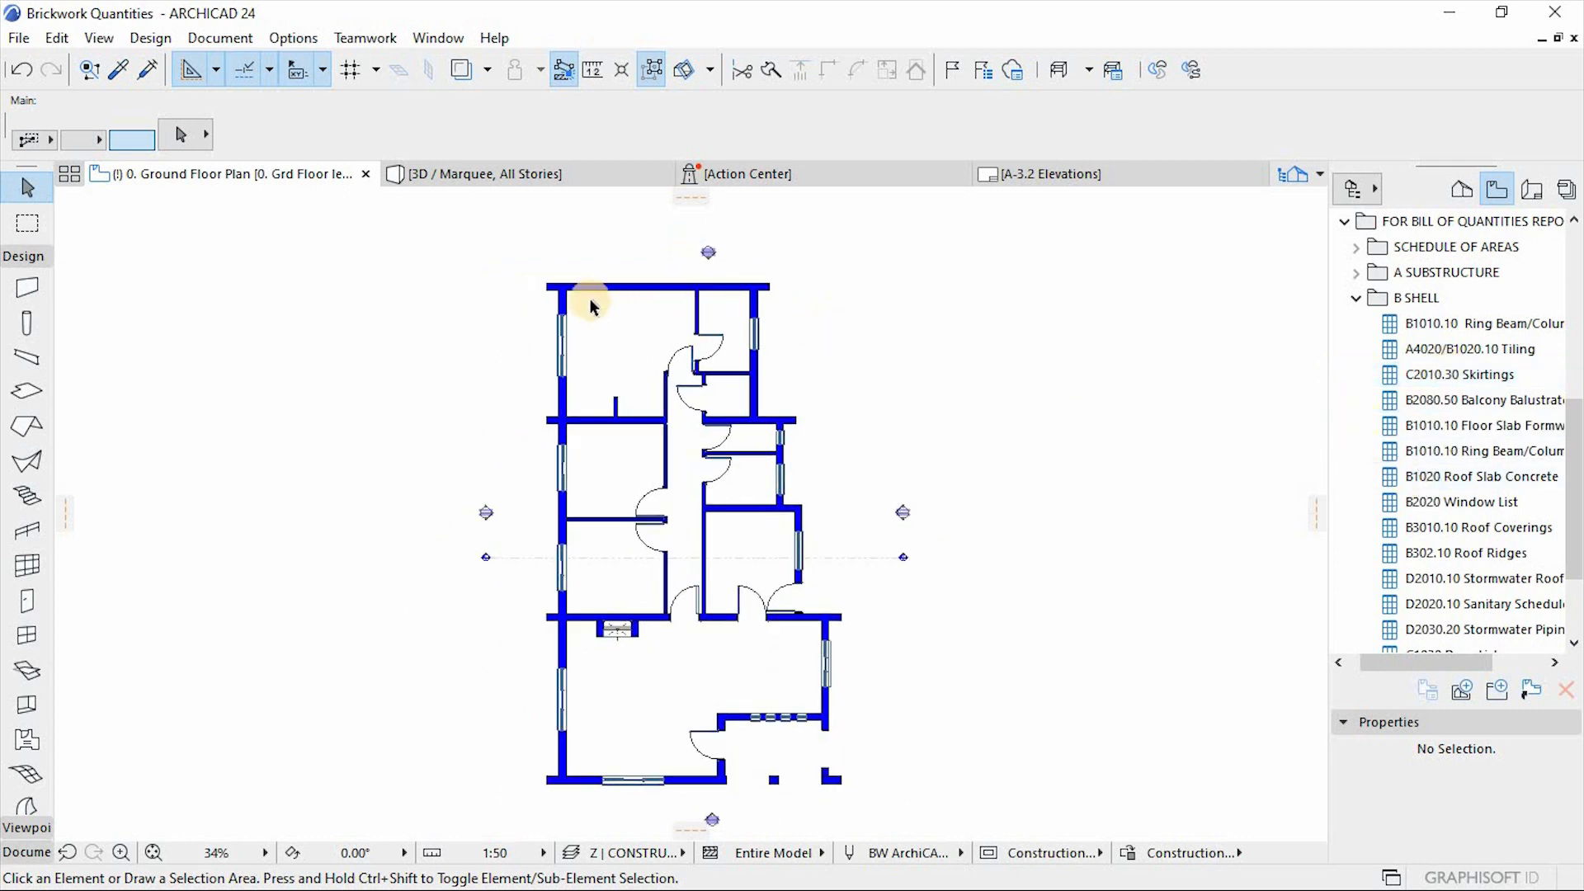
scroll(589, 298, "up", 2)
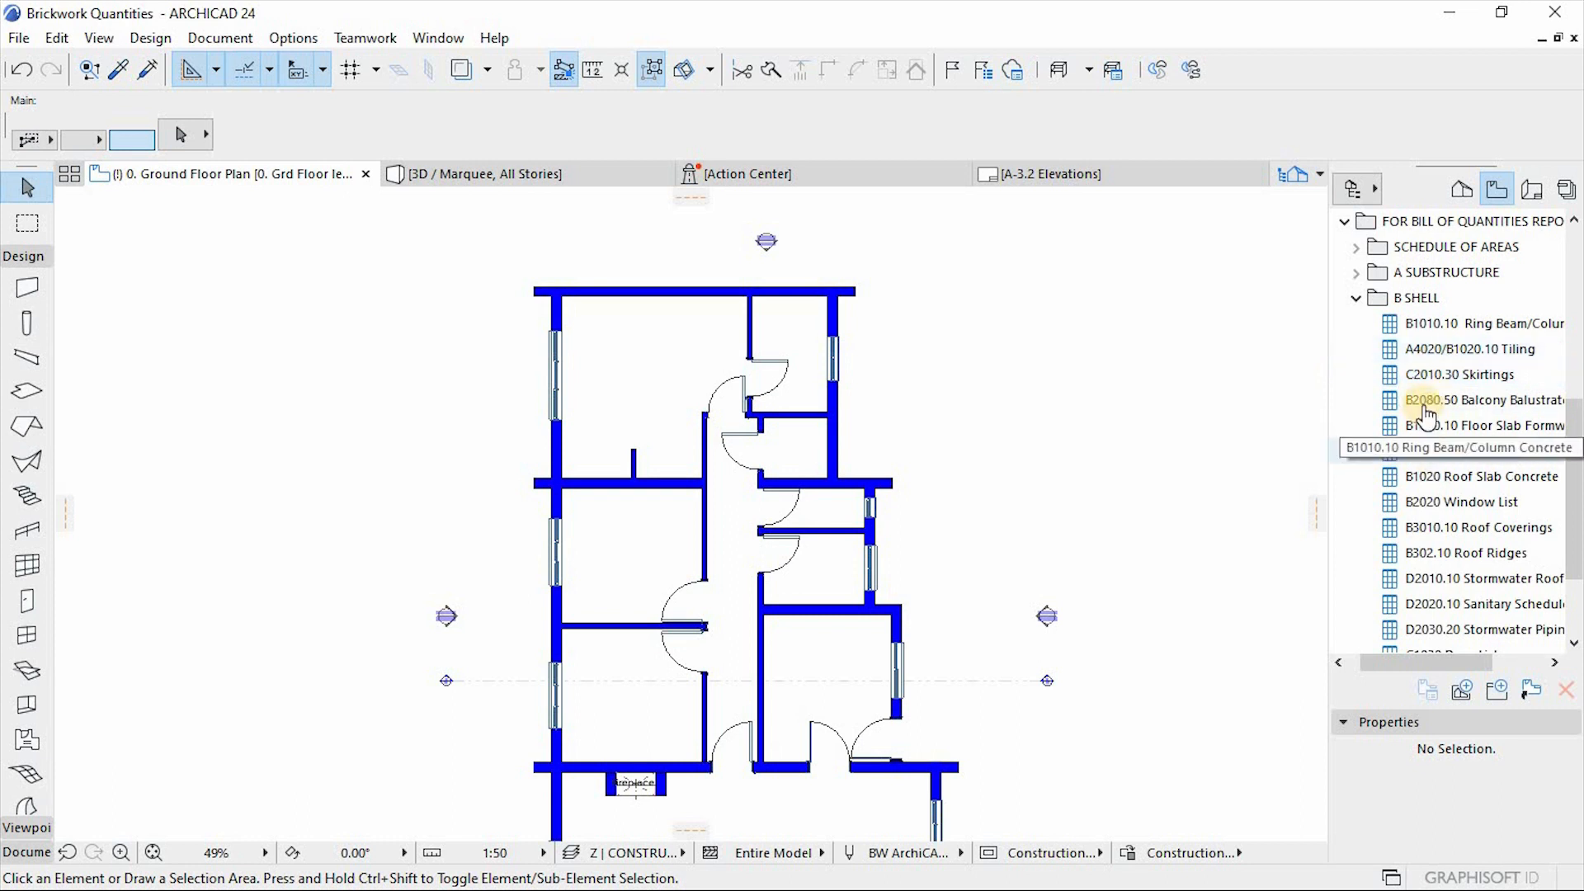
Open the scheme settings of the A4020/B1020.10 Tiling schedule and look through the list of existing schemes.
right_click(1452, 353)
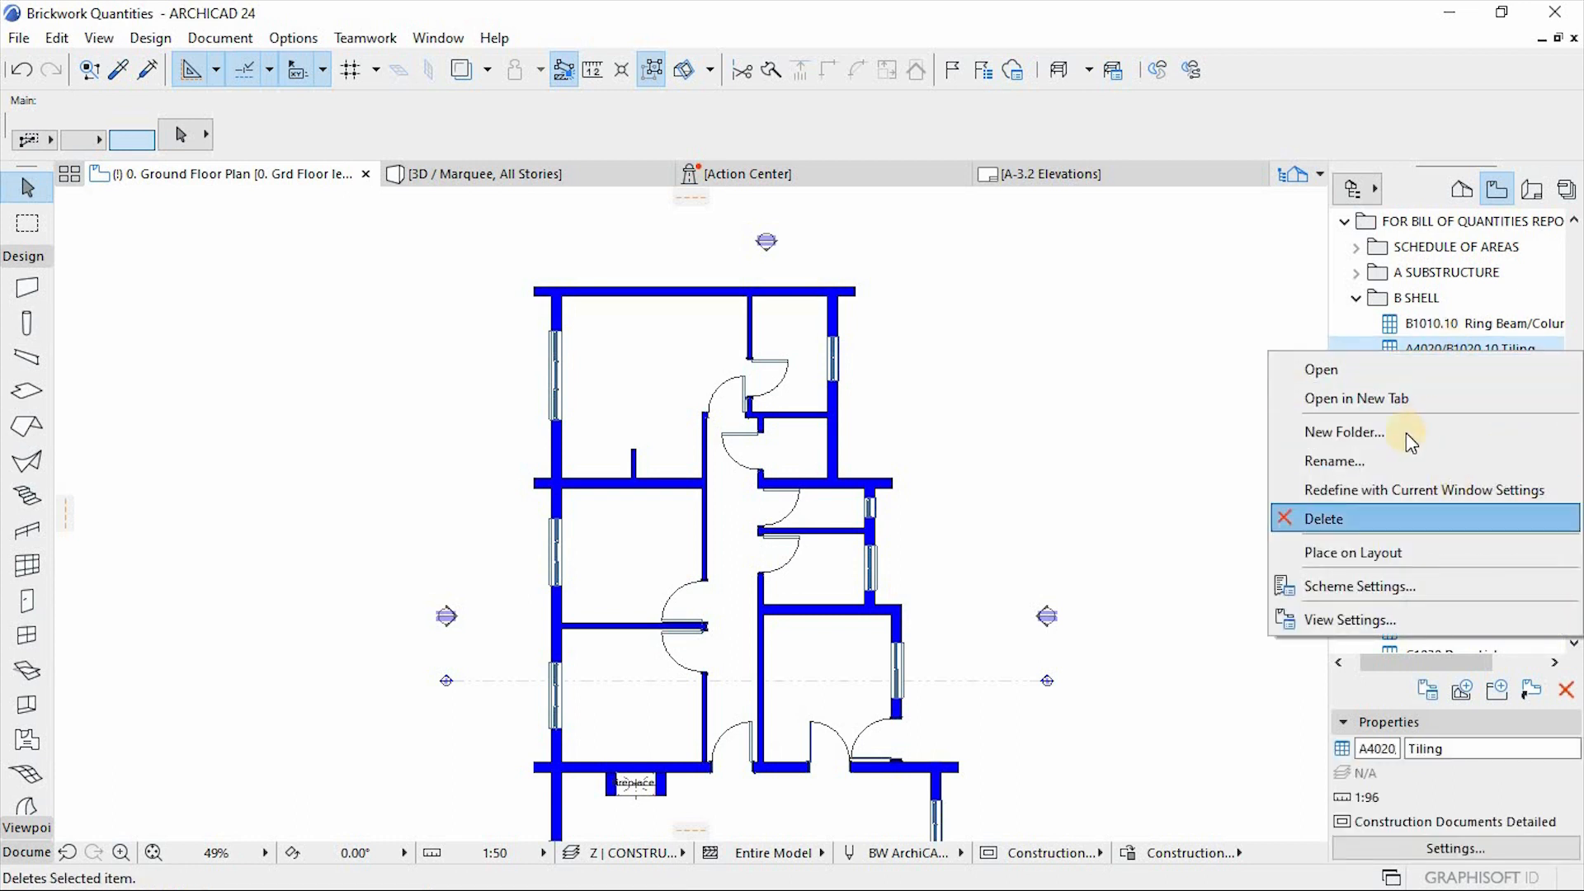
left_click(1366, 586)
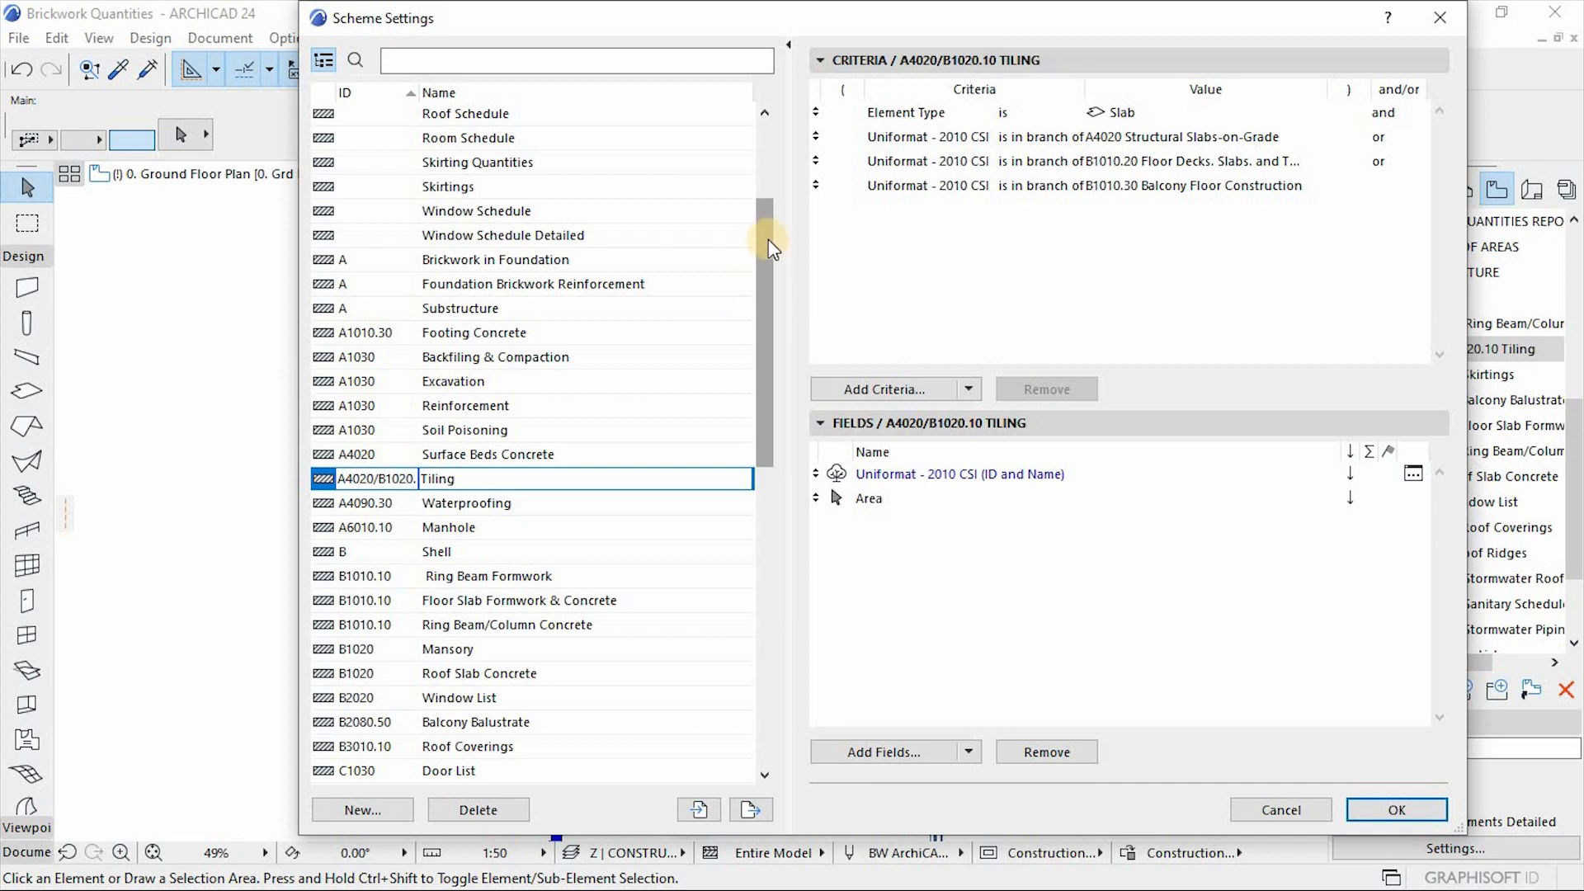
left_click_drag(765, 221, 771, 135)
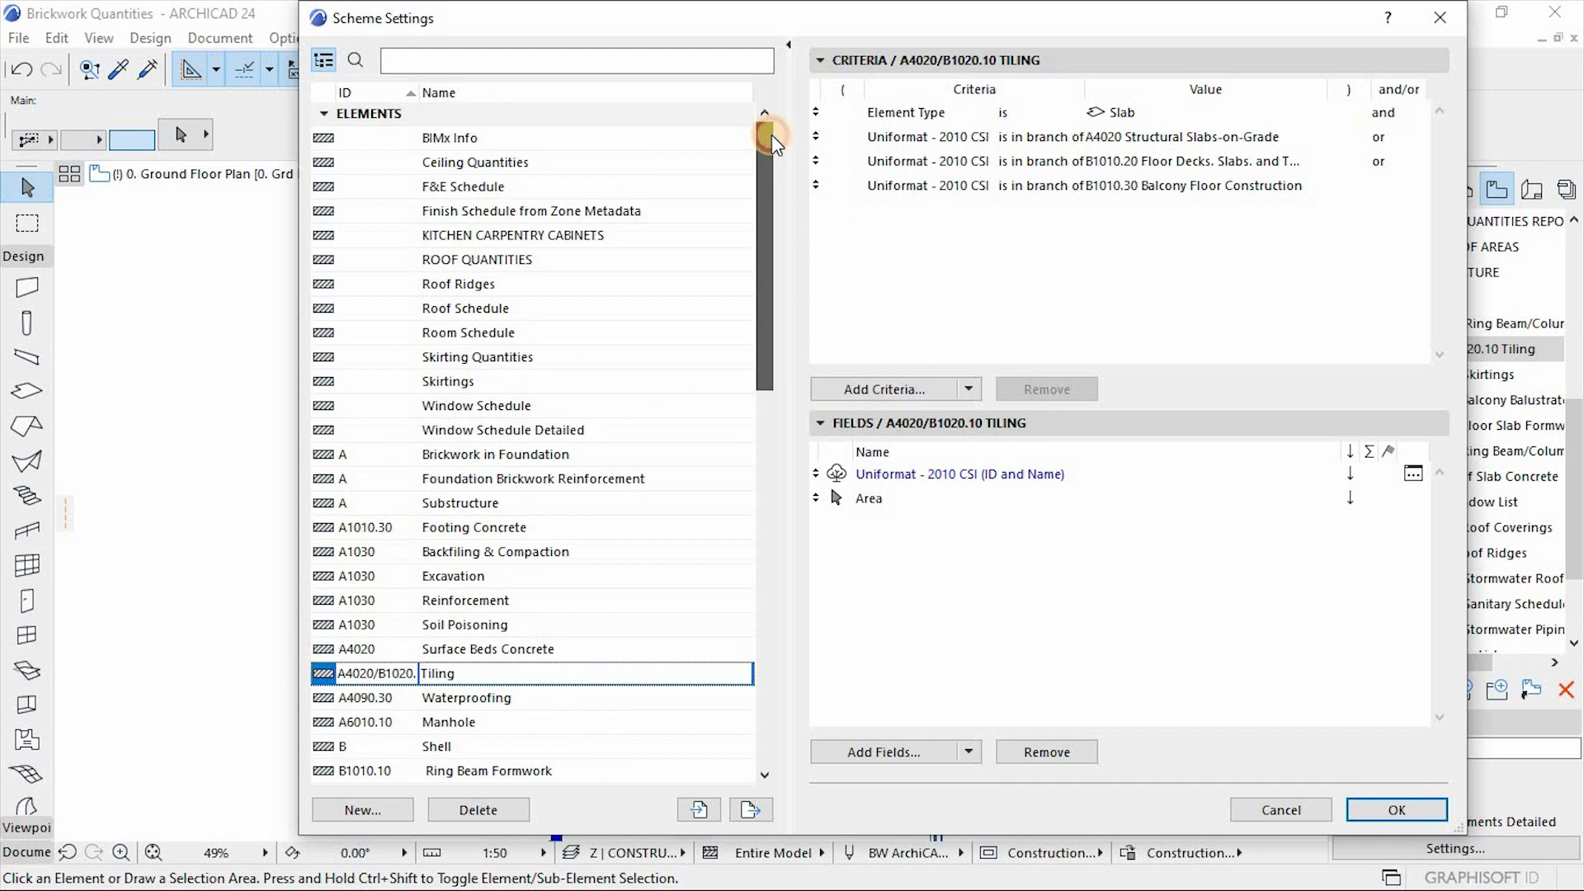
left_click_drag(770, 136, 775, 277)
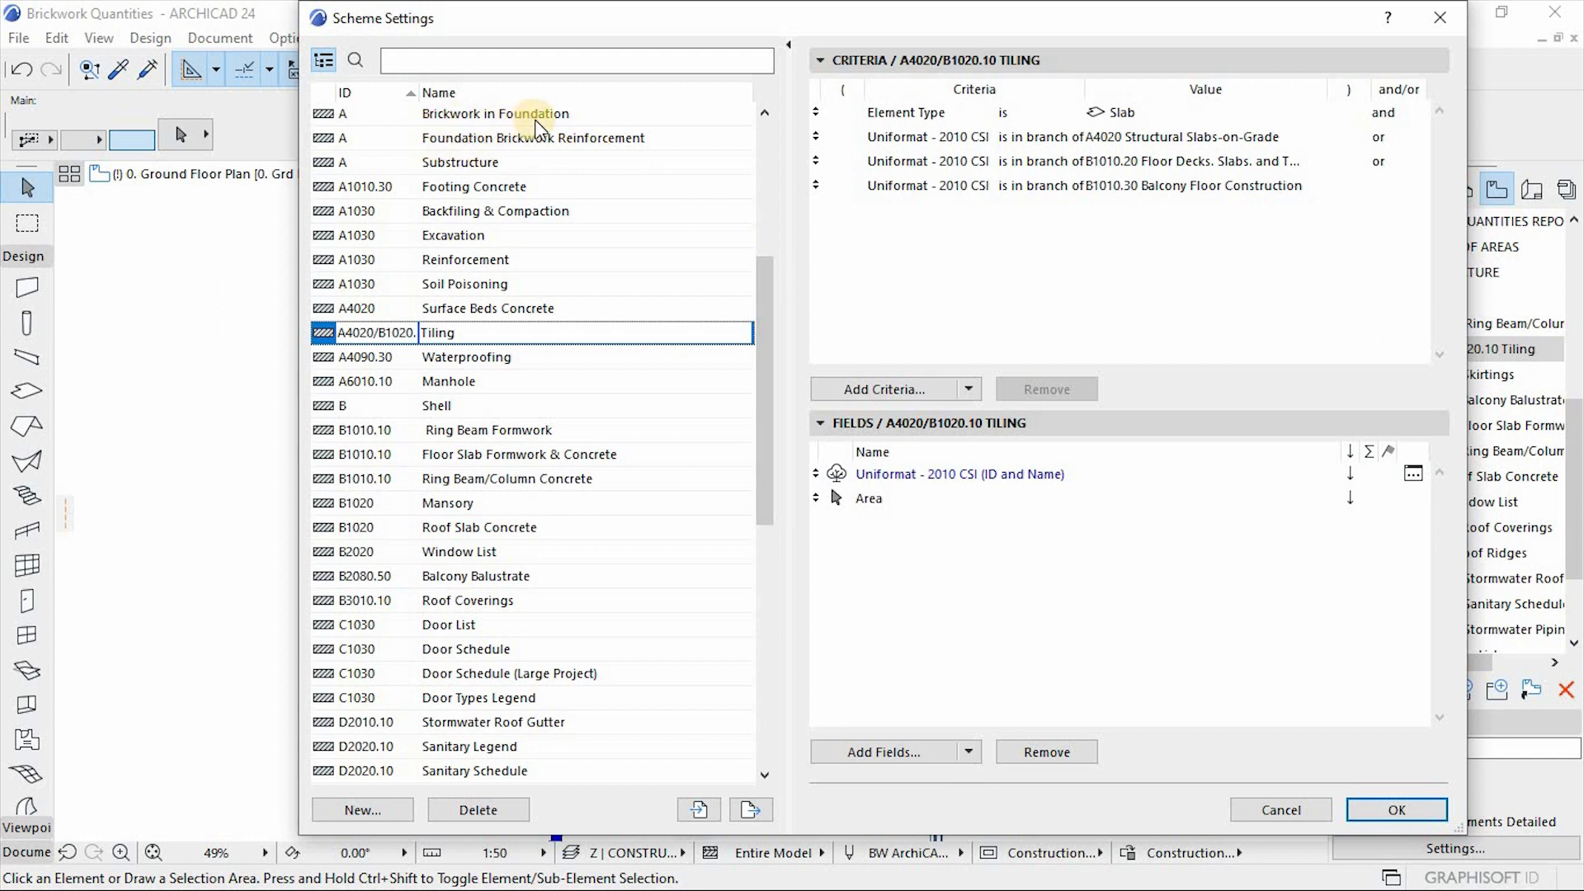
Start a new schedule scheme as a duplicate of the Brickwork in Foundation scheme.
left_click(485, 117)
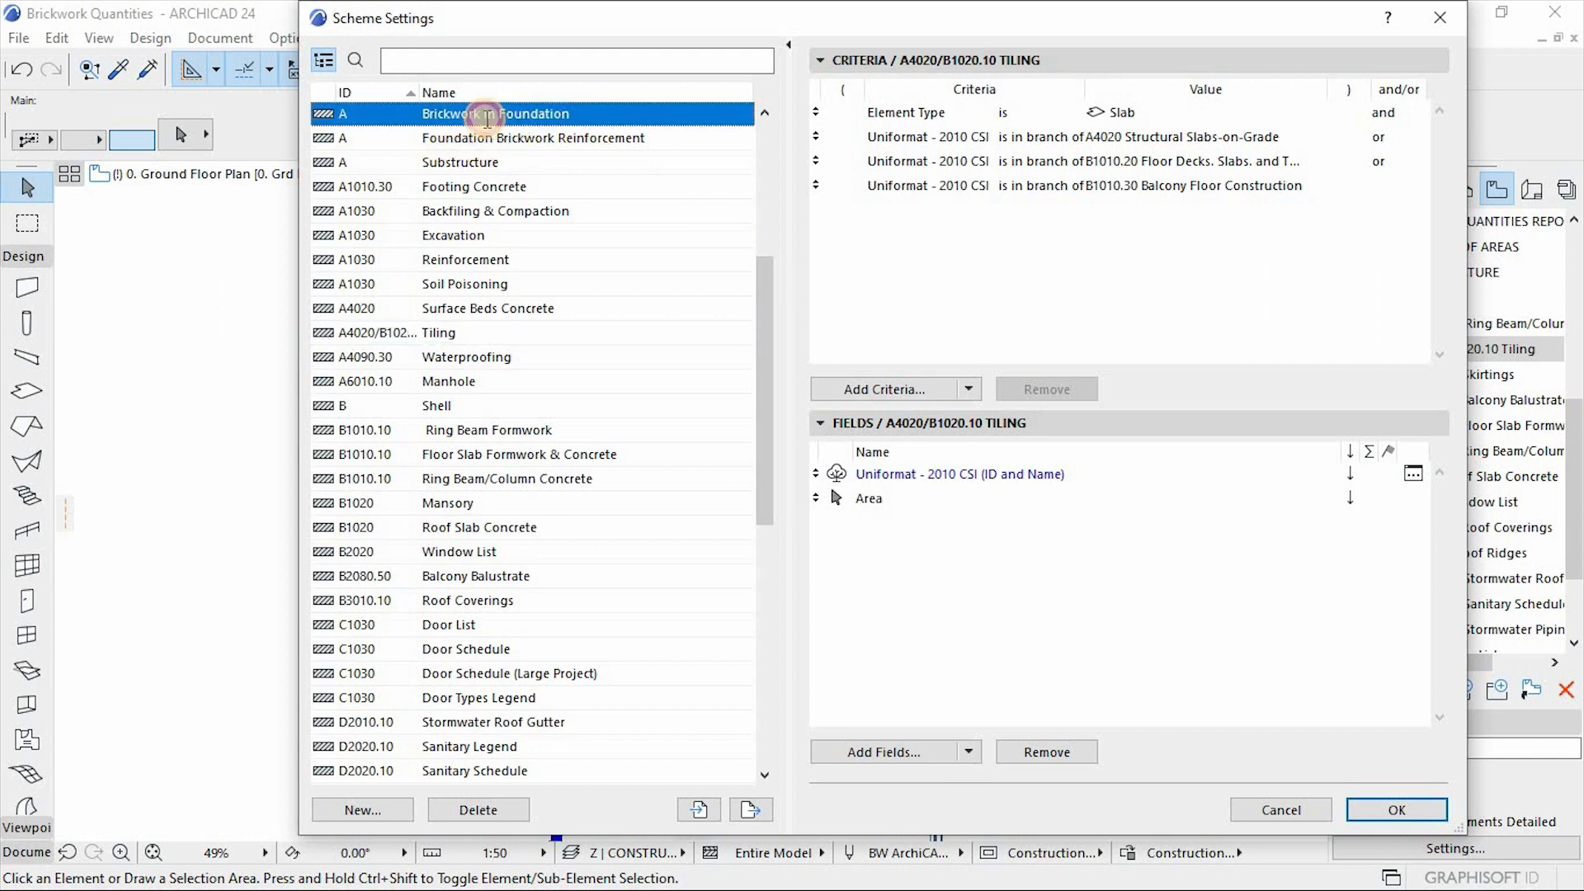
left_click(363, 811)
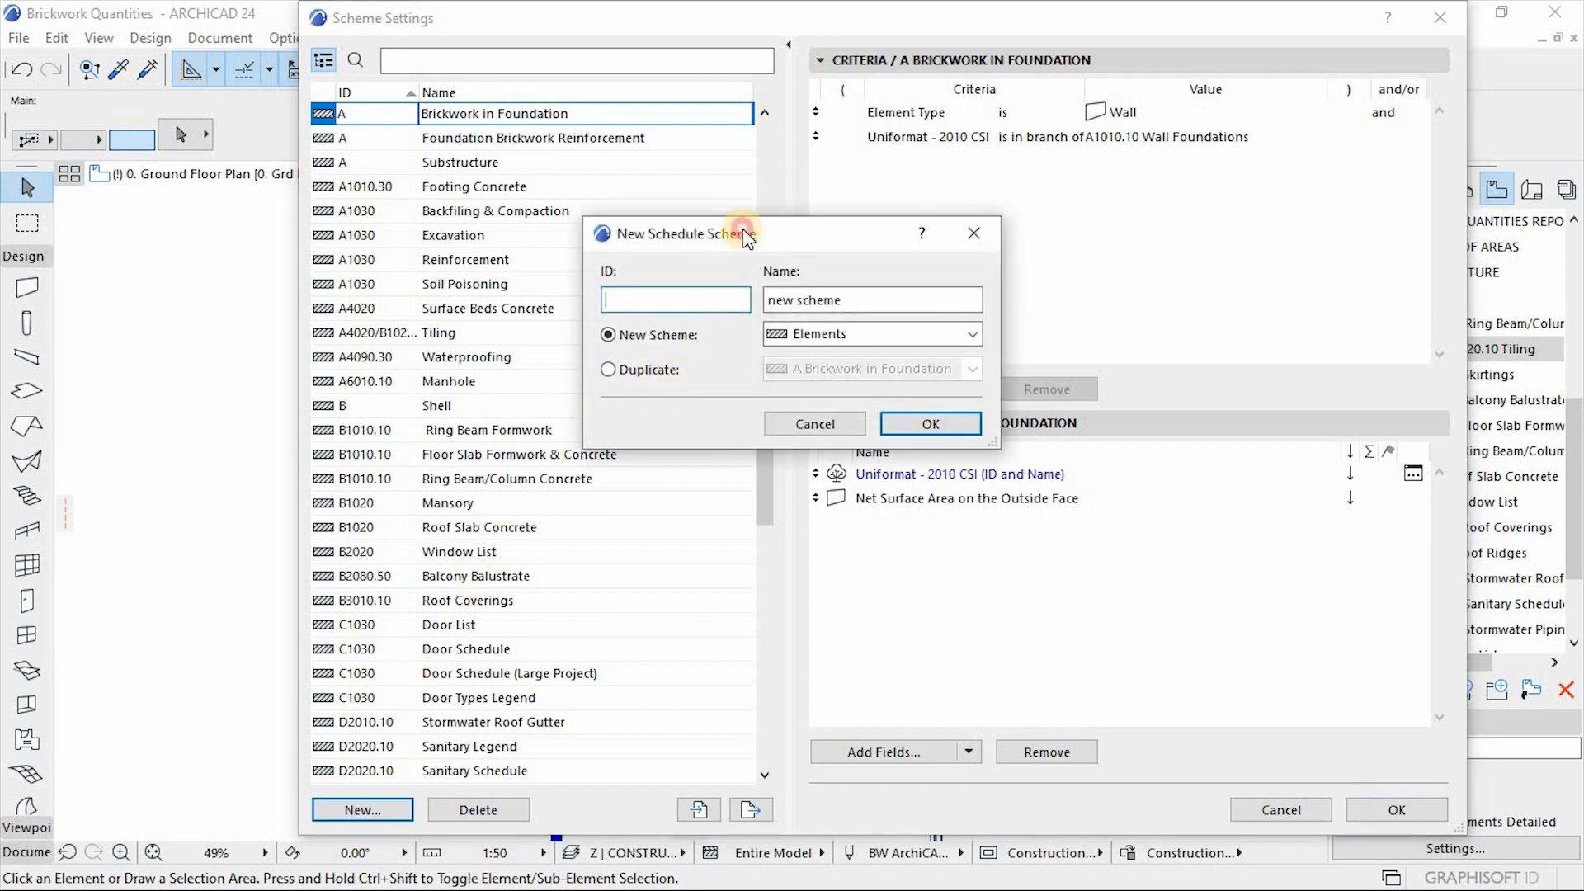
left_click_drag(742, 229, 748, 209)
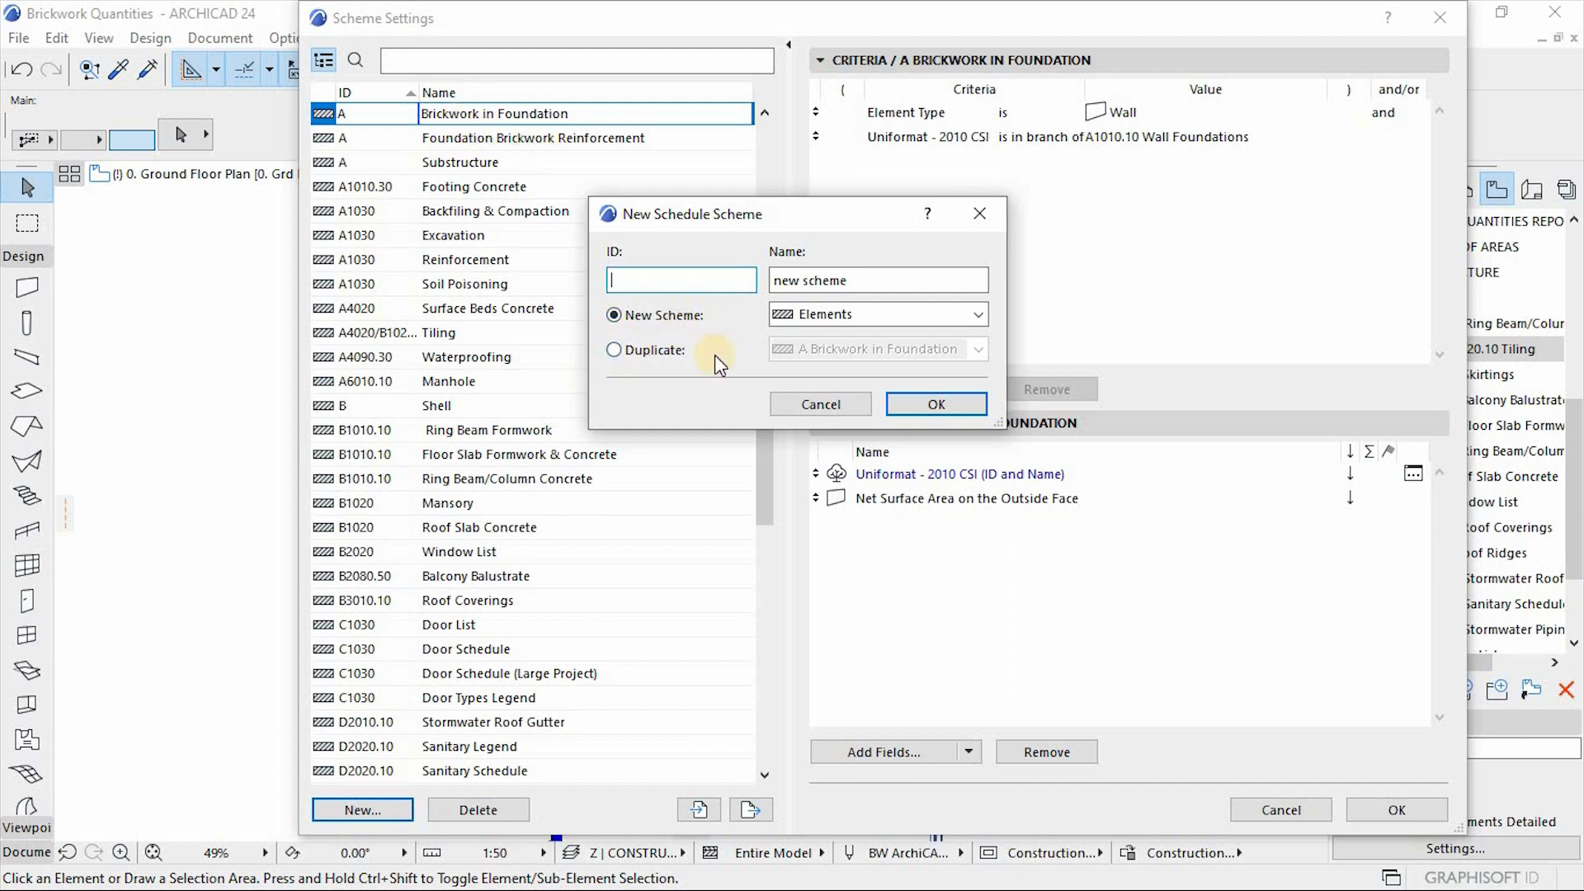
left_click(621, 354)
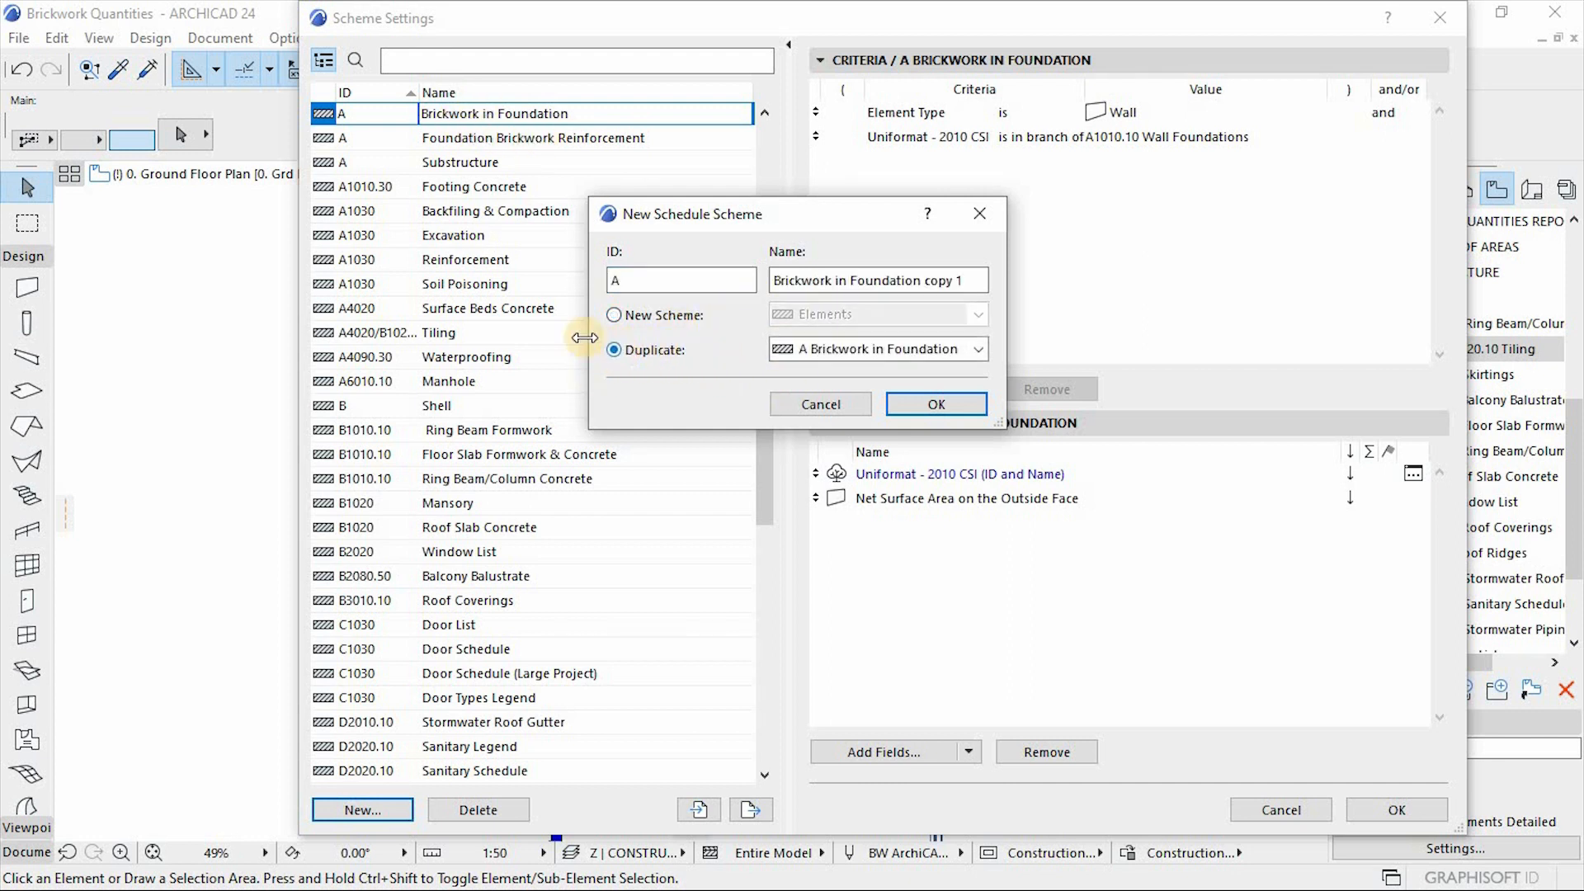
Give the duplicated scheme the ID B20/C10 and the name Brickwork, and create it.
double_click(660, 280)
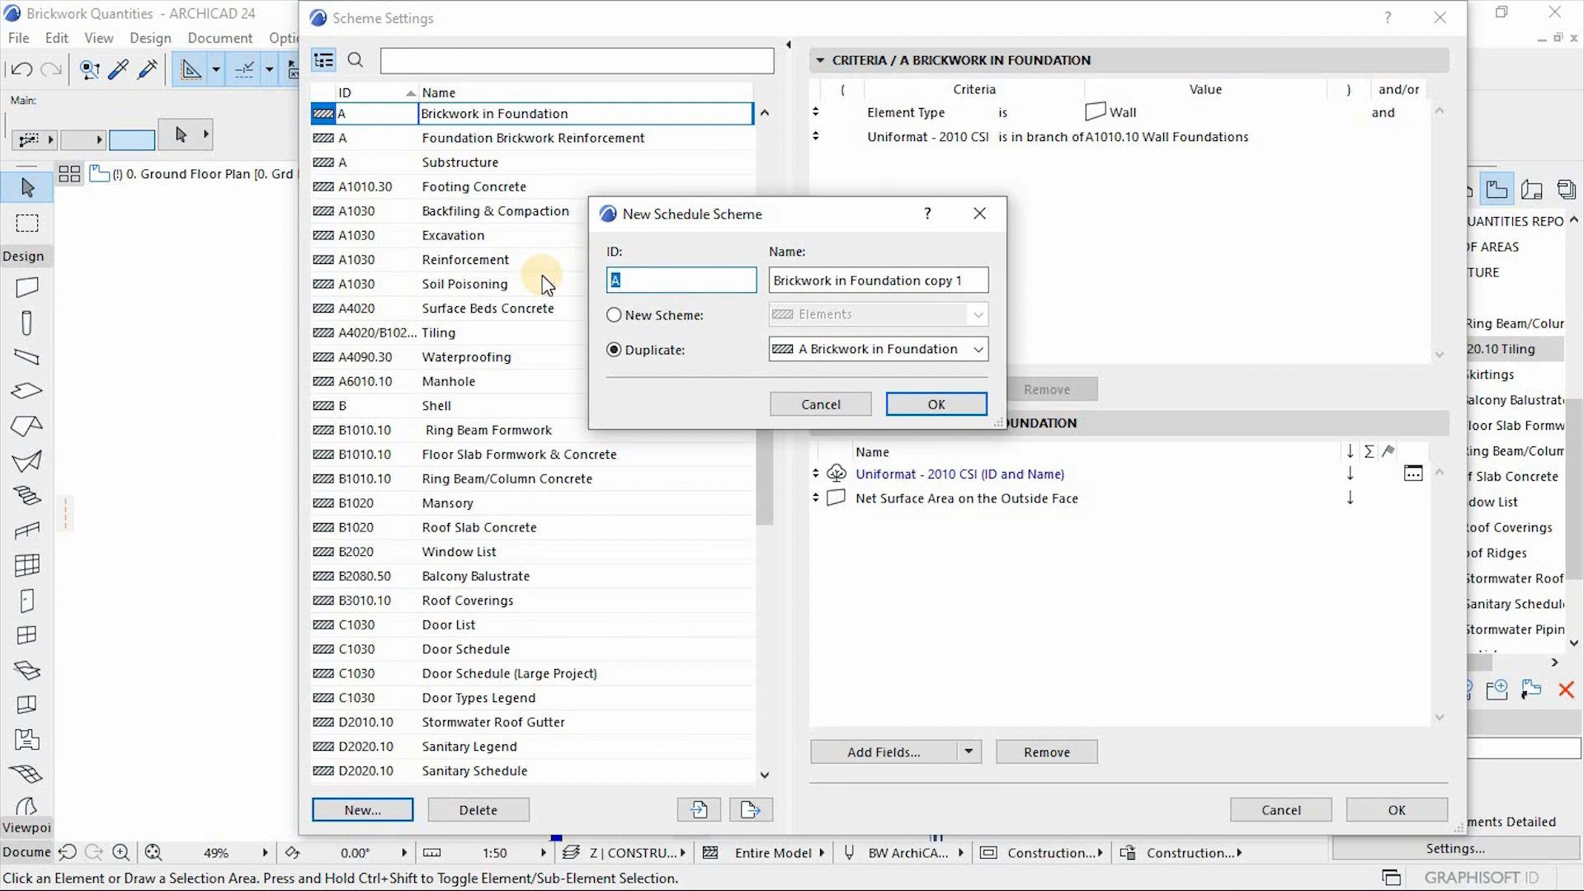
type("B20/C10")
left_click_drag(623, 282, 602, 297)
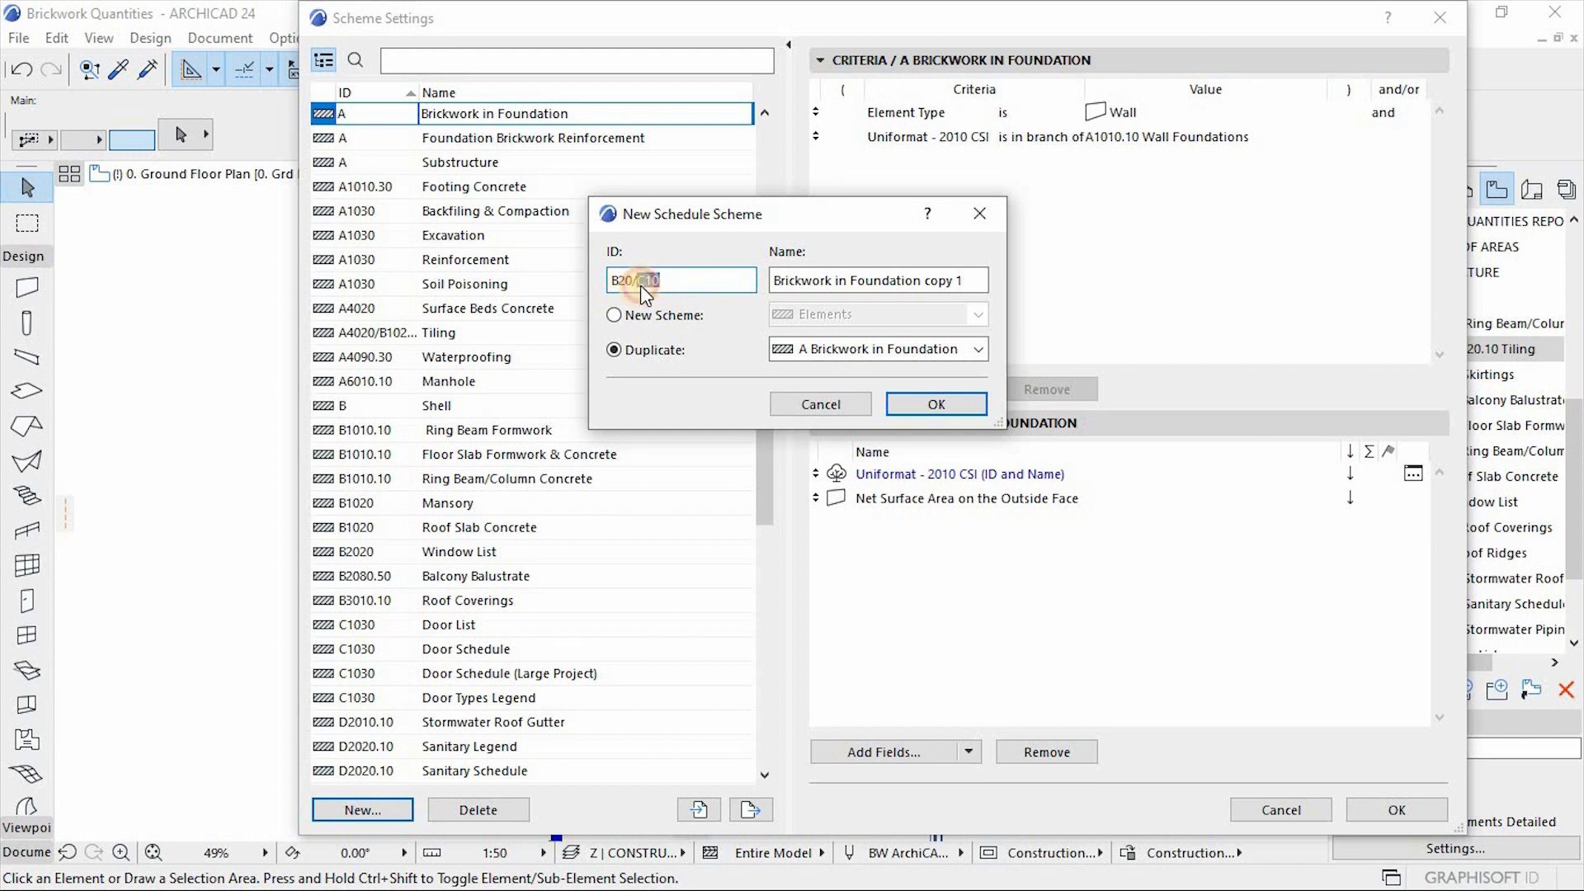
left_click_drag(639, 281, 666, 285)
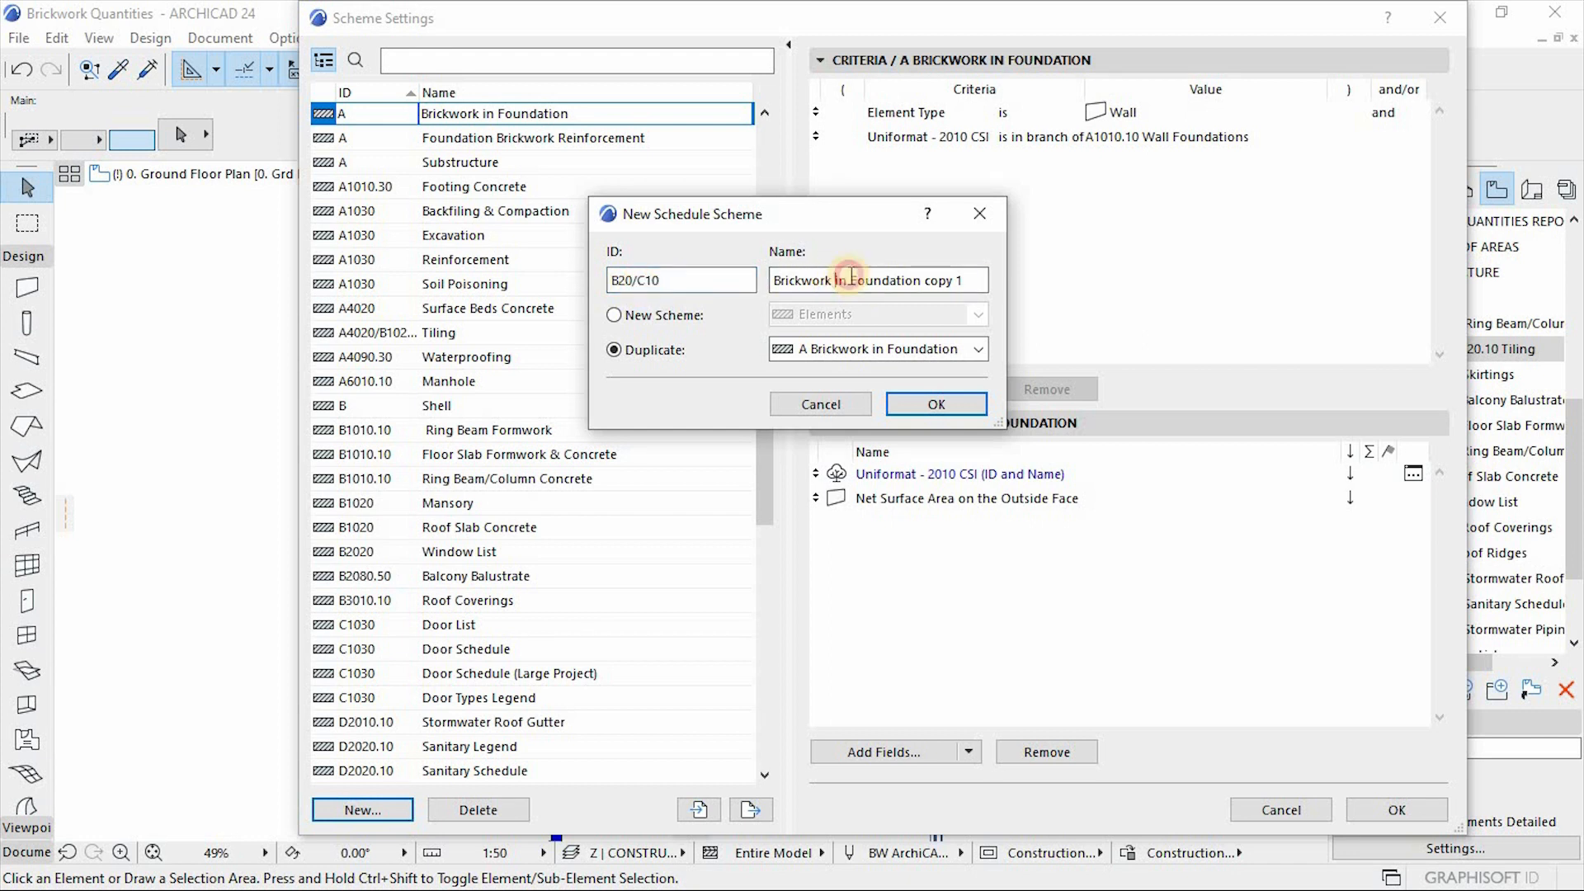
left_click_drag(833, 281, 1003, 289)
key("BackSpace")
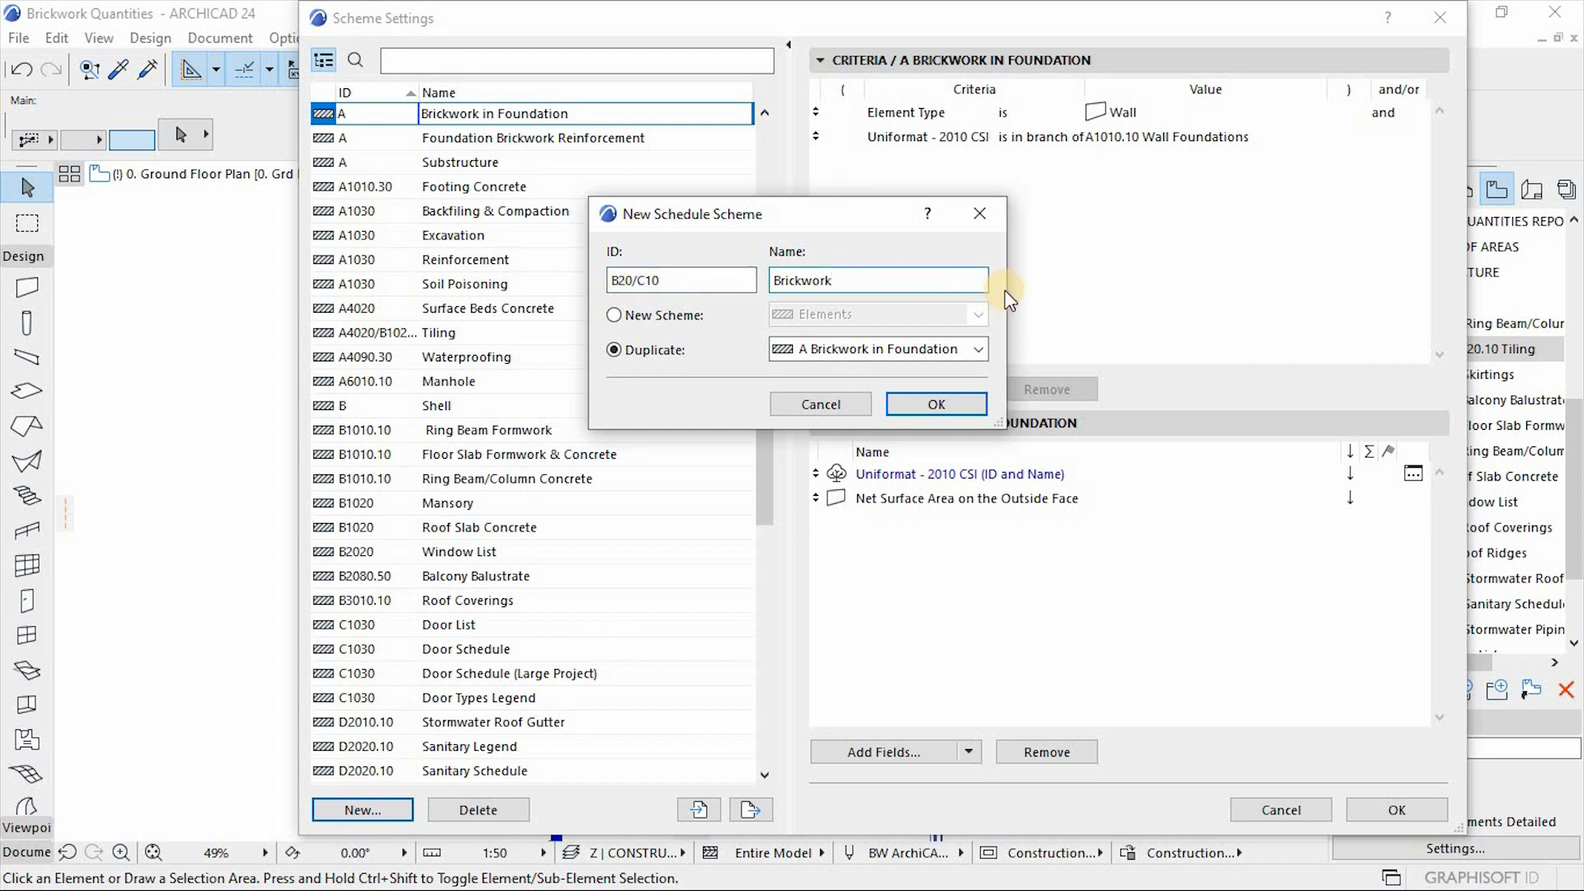
left_click(923, 409)
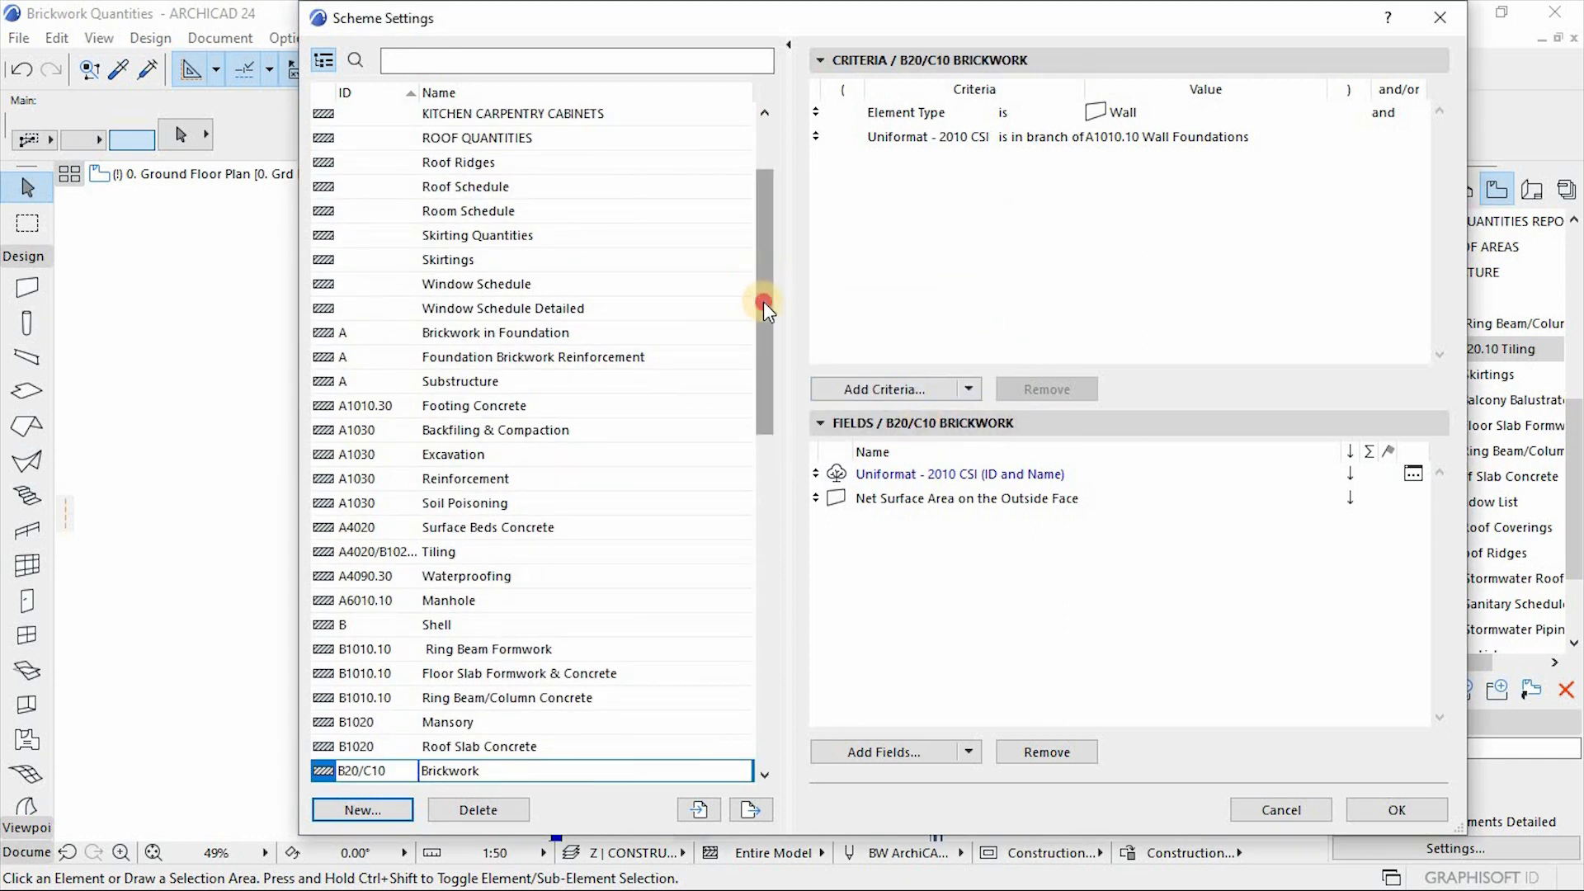
Review the element type criterion of the new Brickwork scheme, leaving it as it is.
left_click_drag(764, 300, 677, 409)
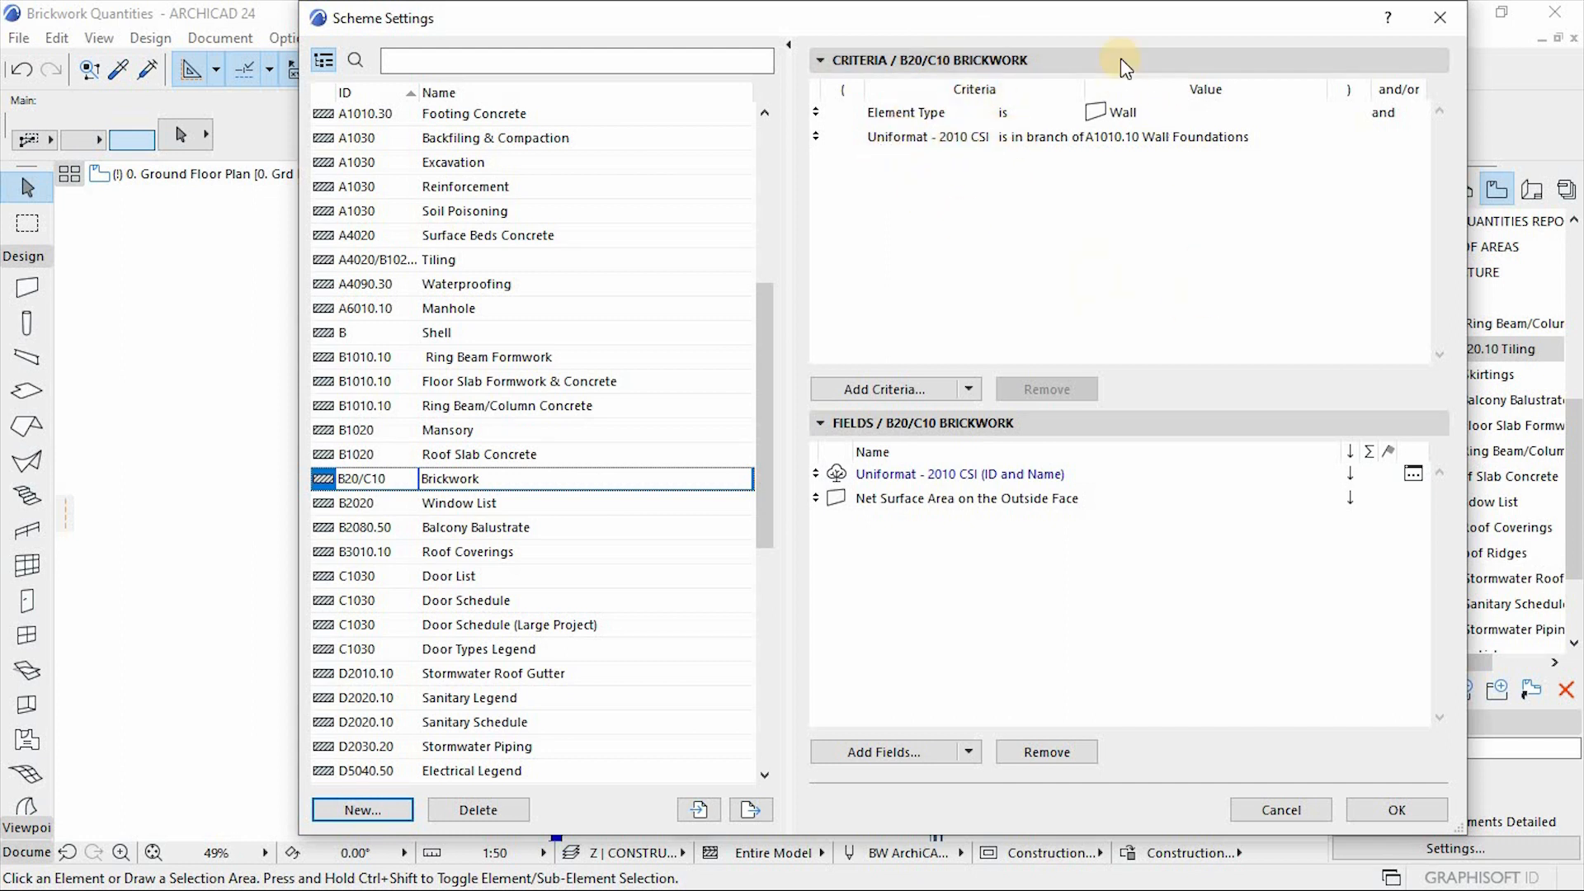
left_click_drag(1118, 24, 1043, 84)
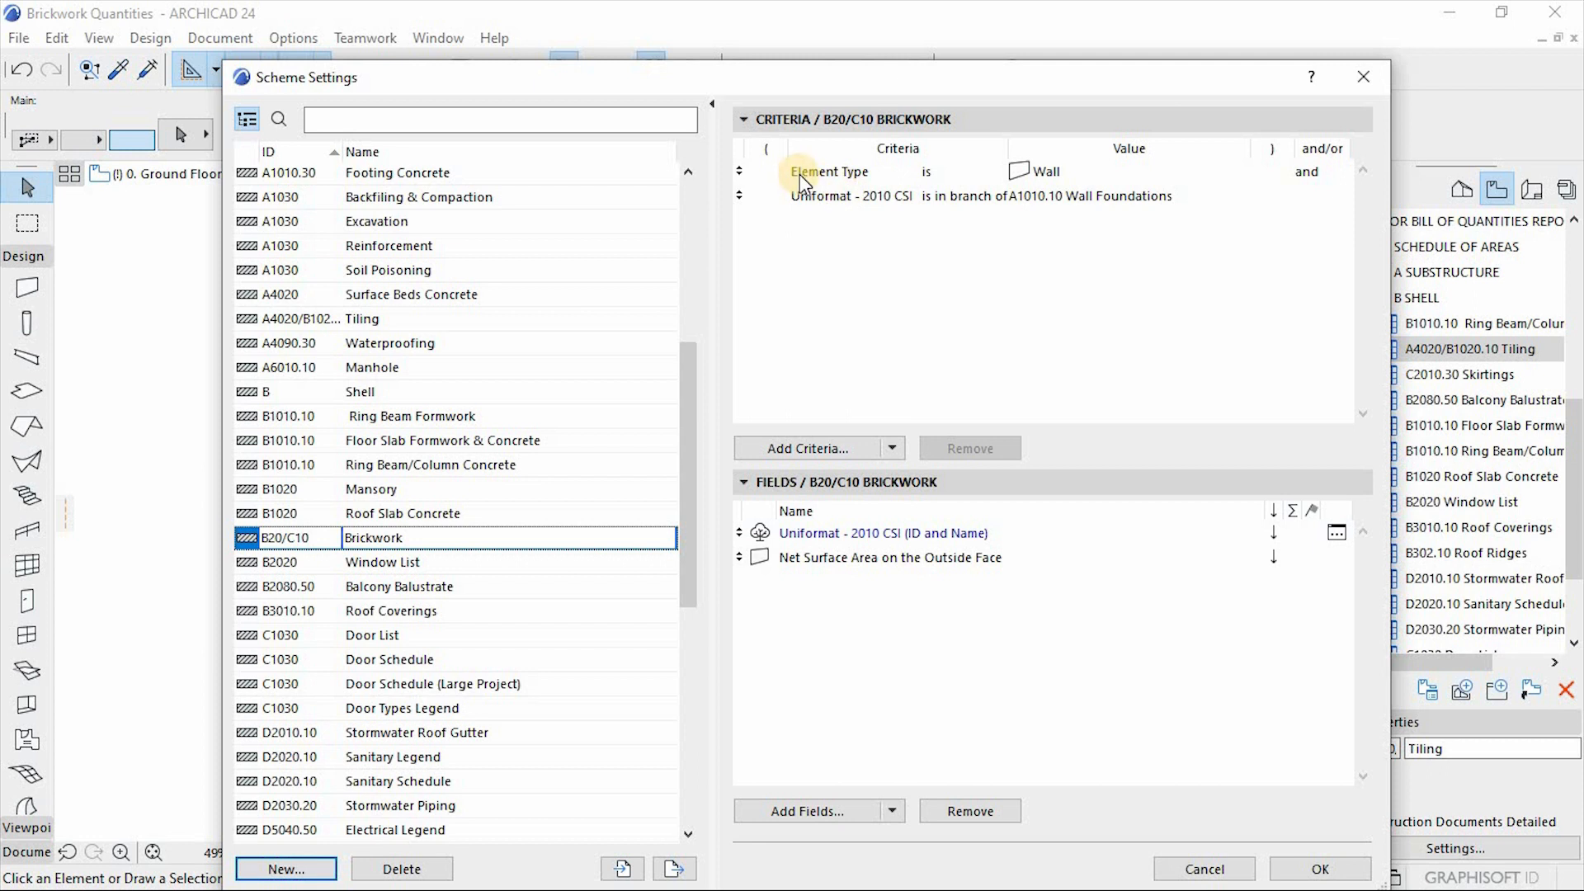
left_click(856, 176)
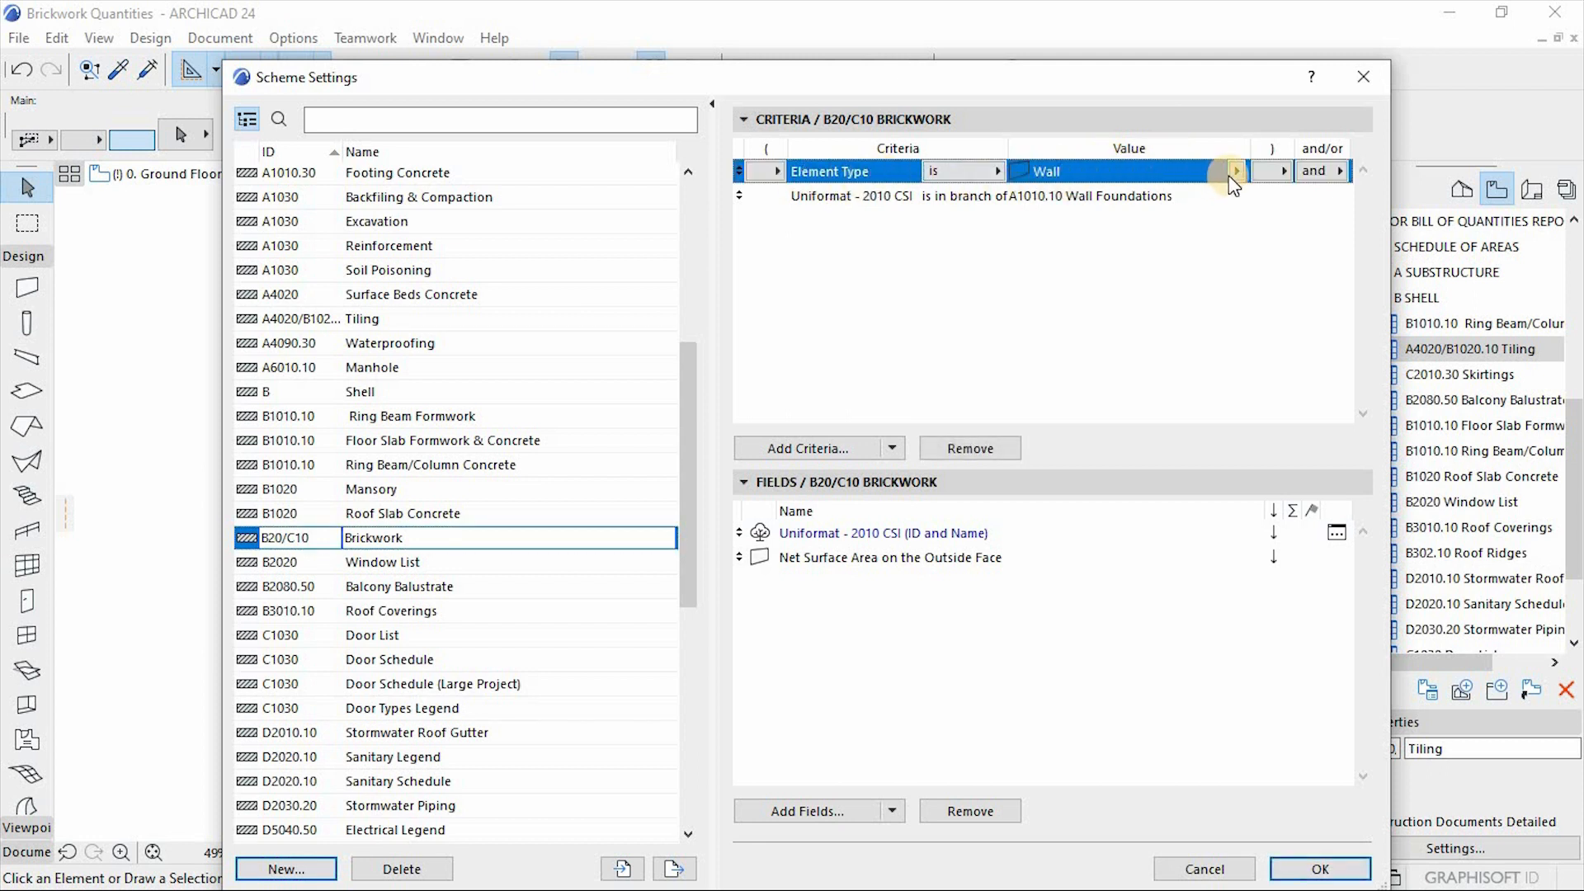
left_click(1023, 247)
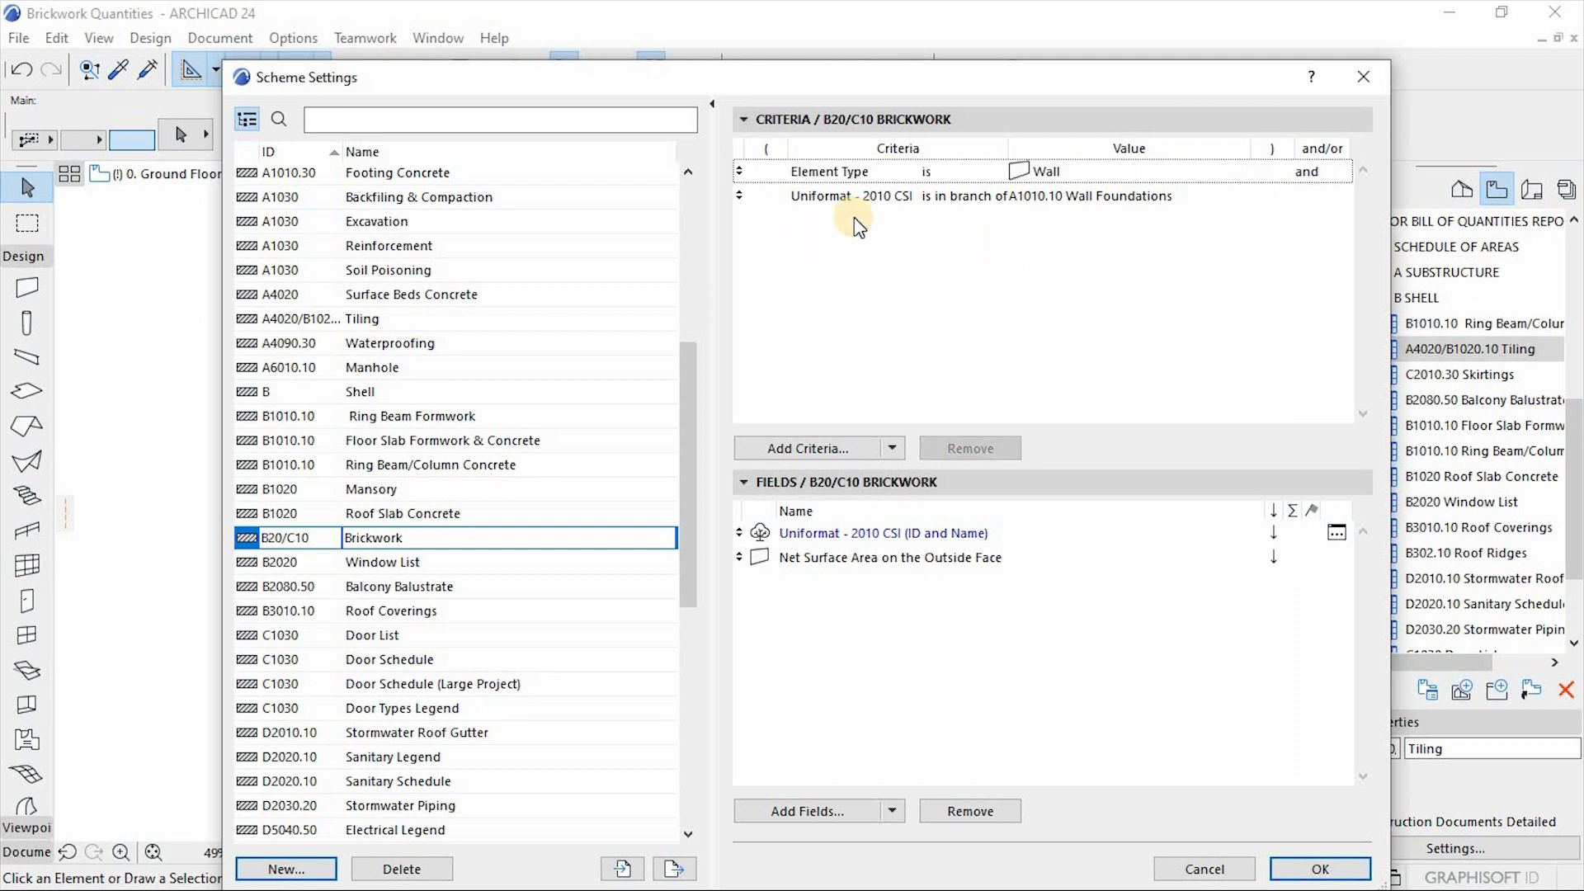
Look through the element types available for the scheme's first criterion.
left_click(1242, 171)
left_click(1238, 171)
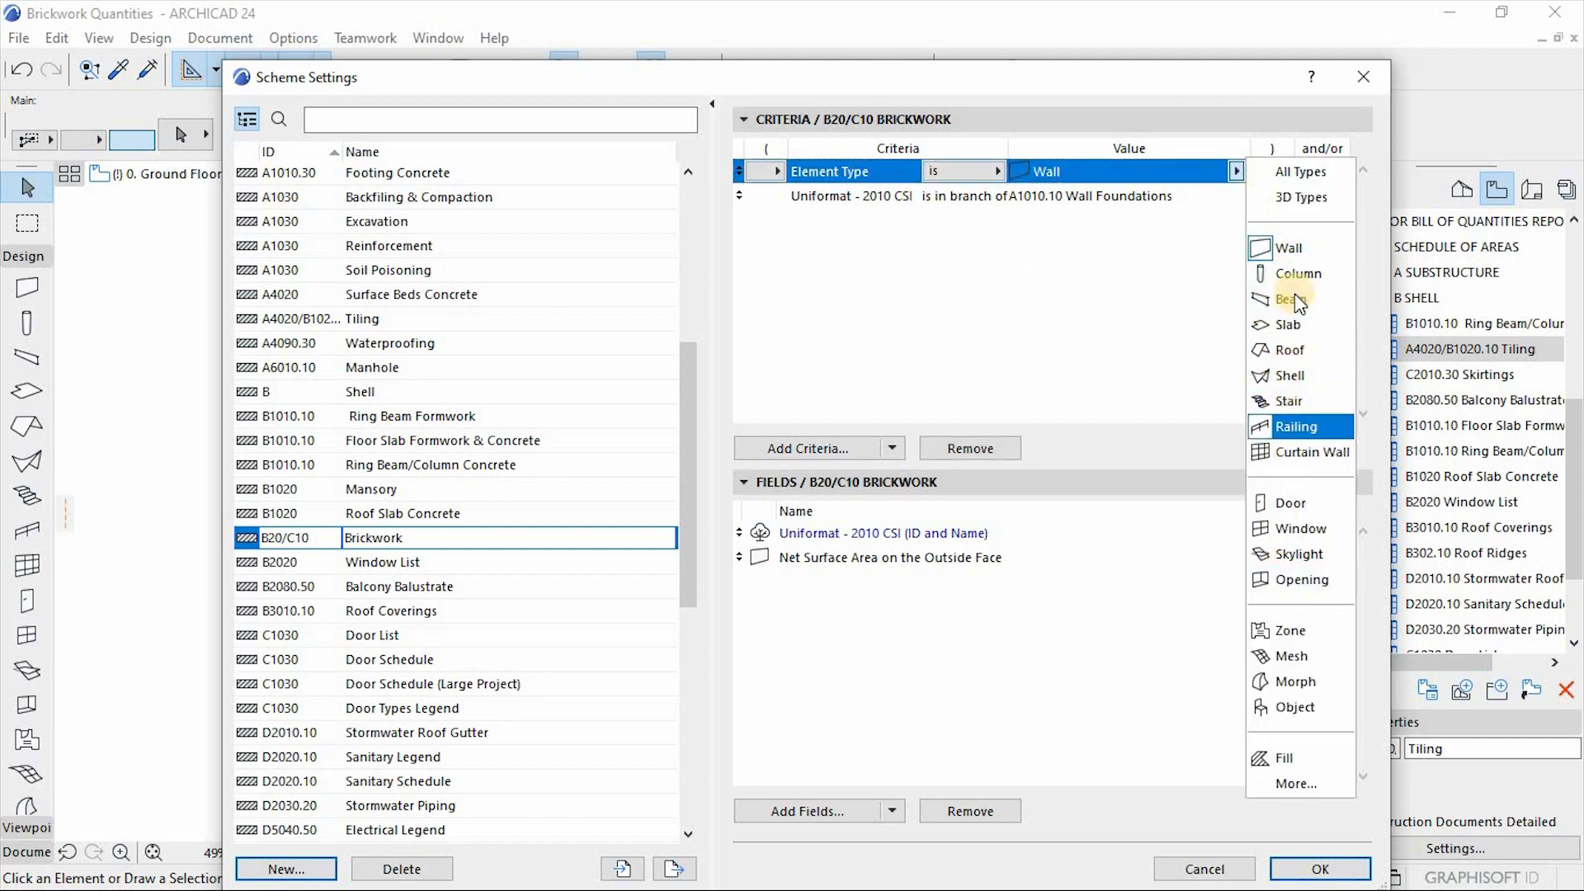
left_click(1030, 270)
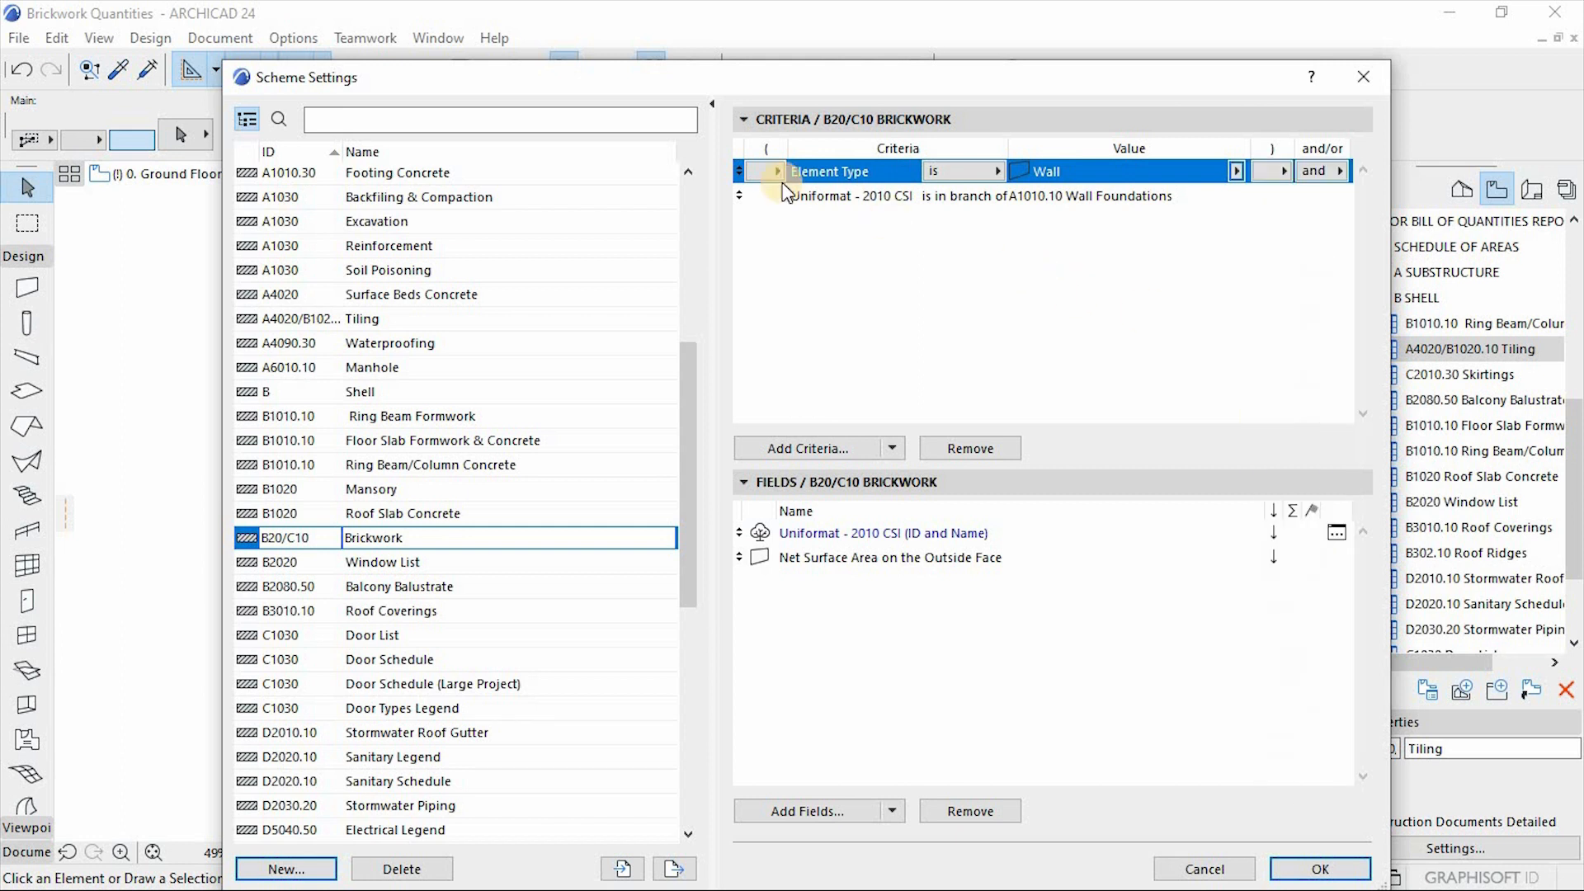
Change the Uniformat - 2010 CSI criterion's value to B2010 Exterior Walls, found under B20 Exterior Vertical Enclosures.
left_click(823, 198)
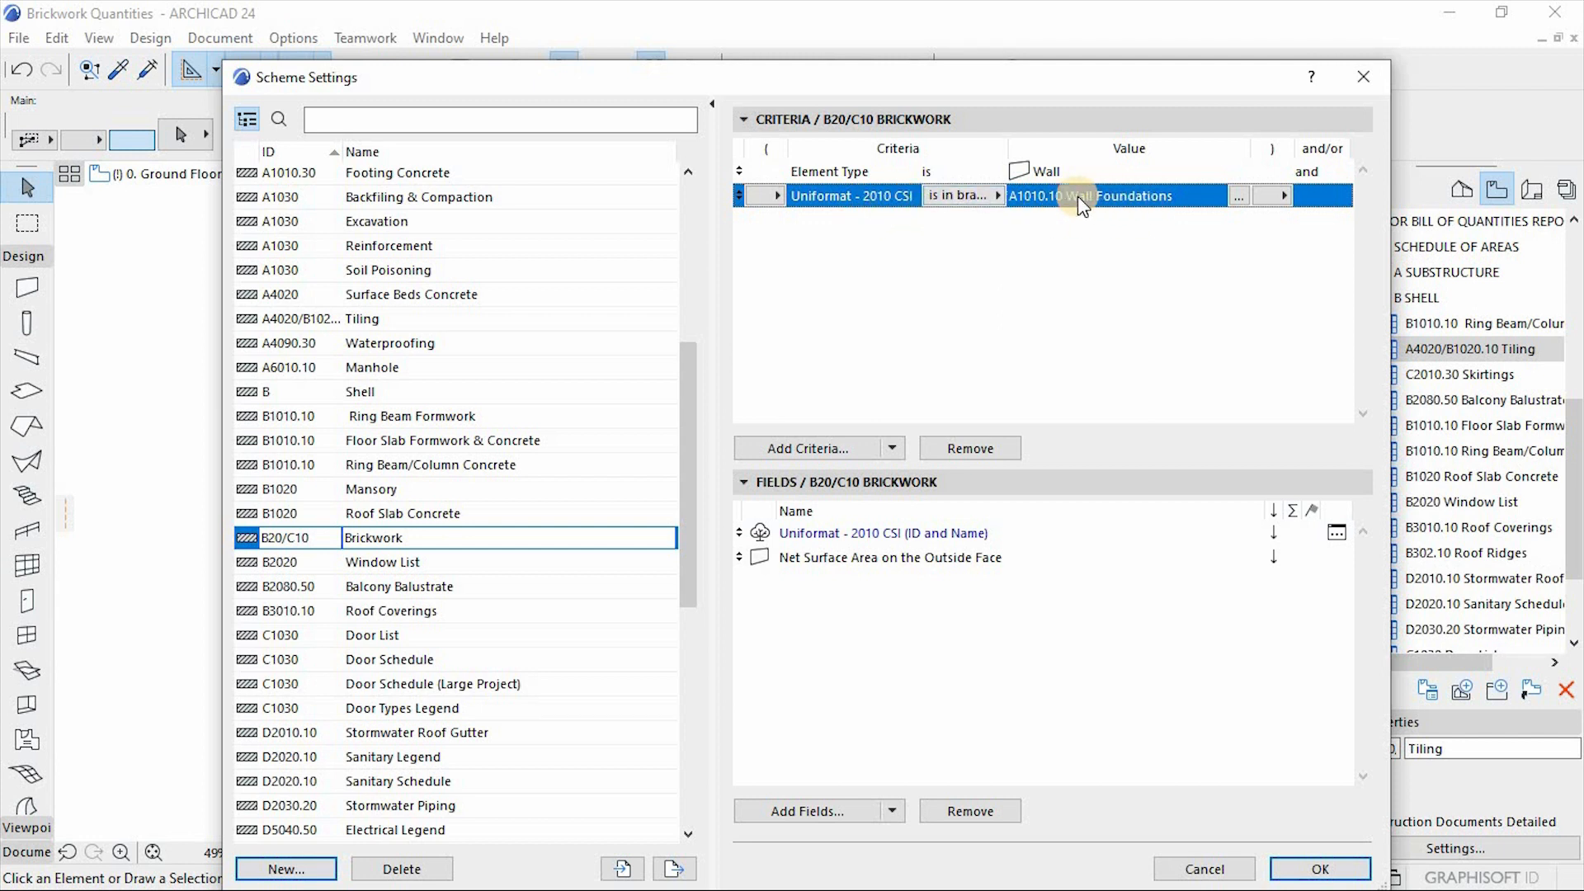
left_click(1240, 195)
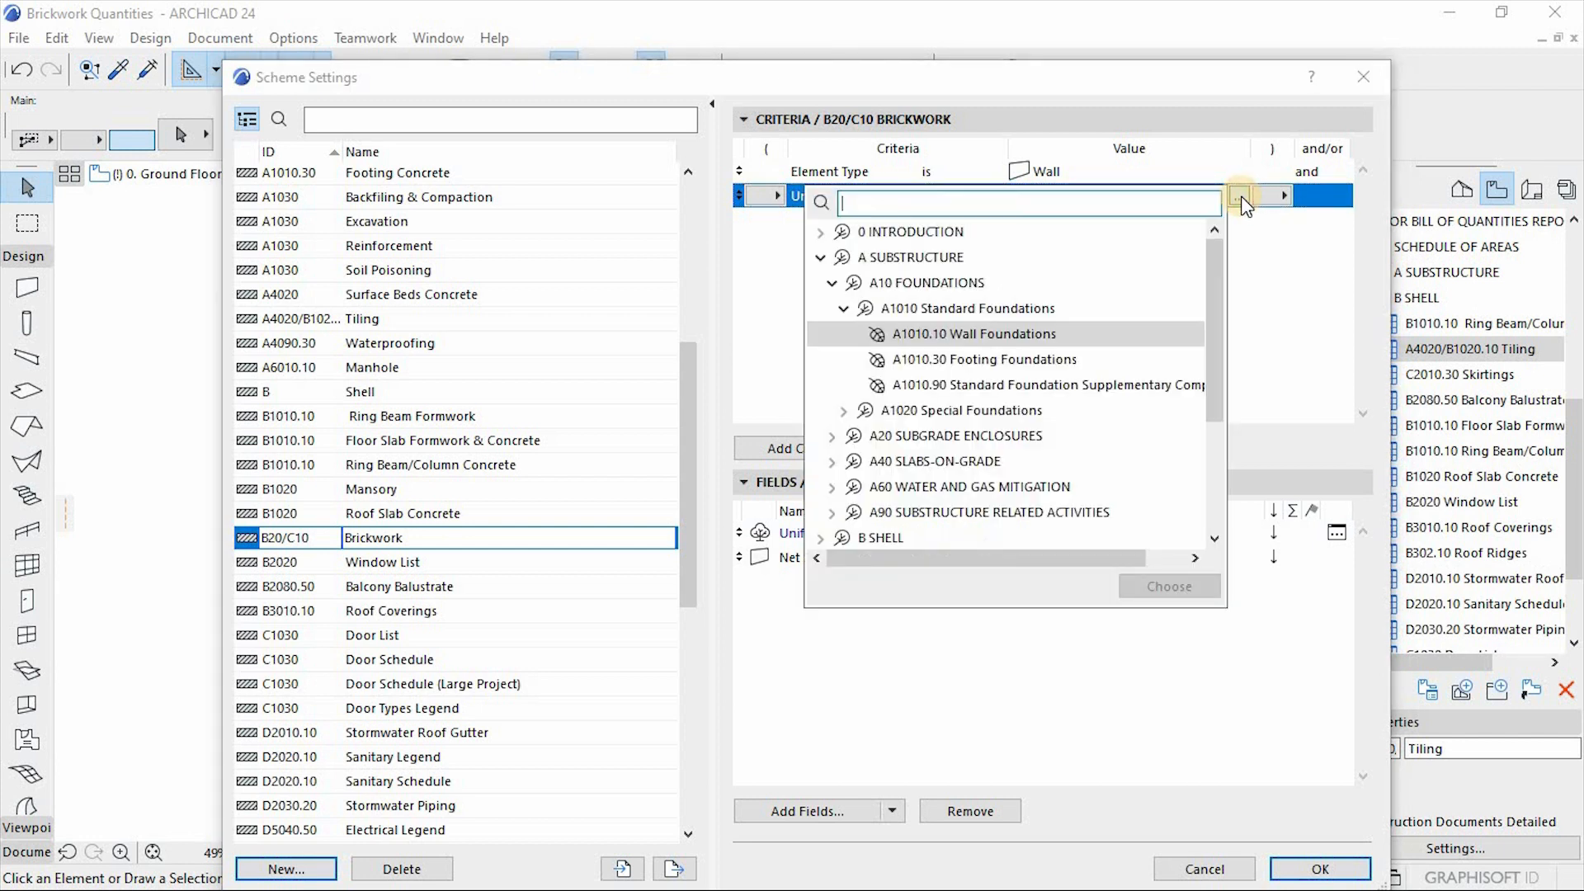
left_click(820, 257)
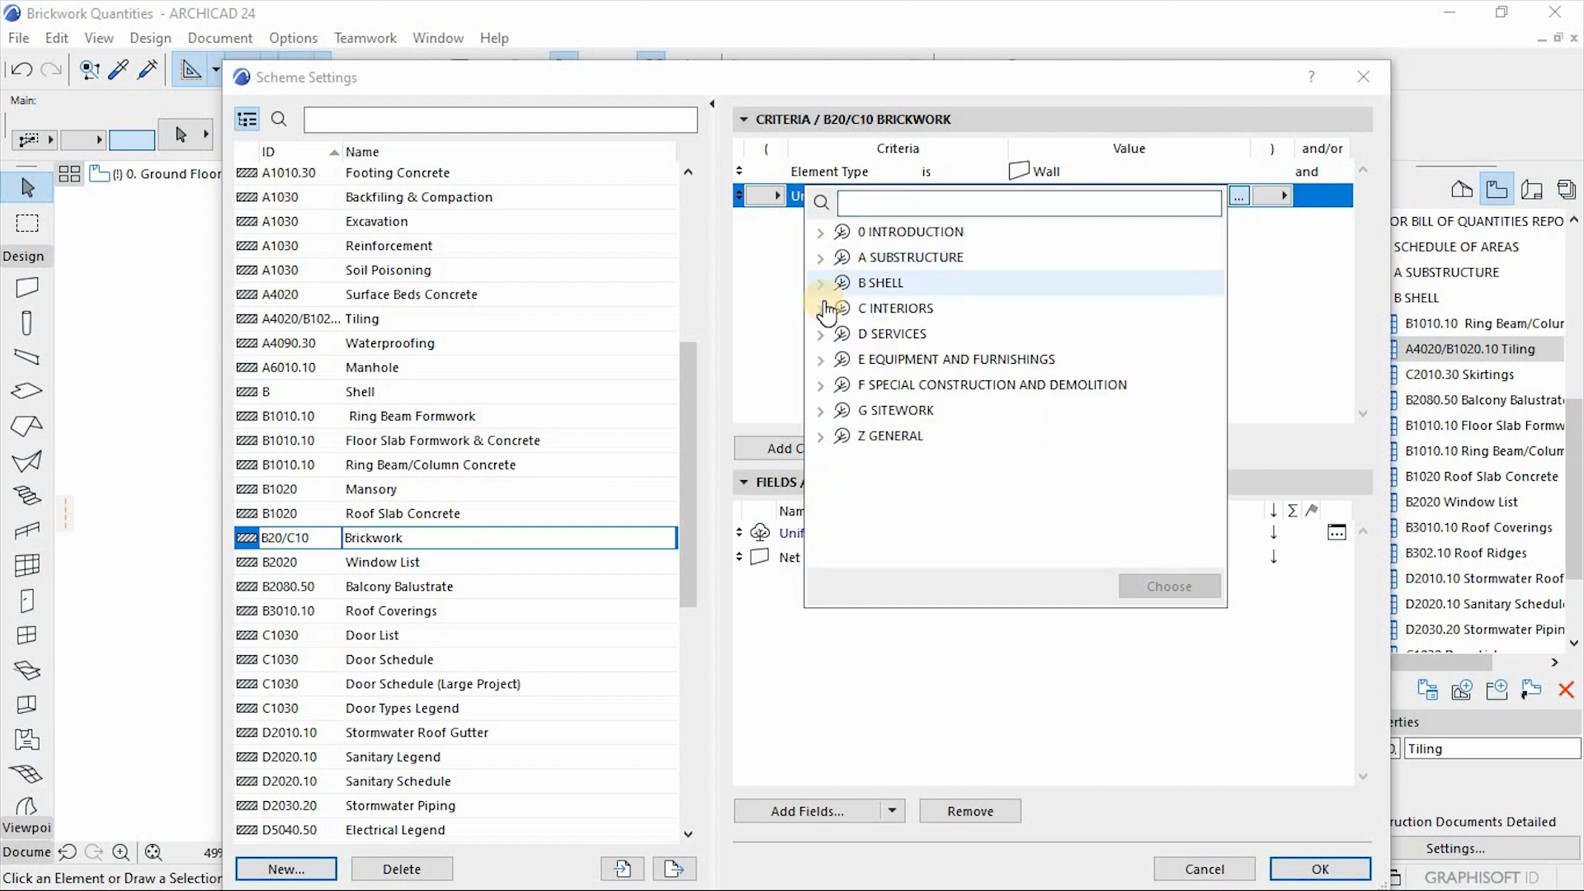
left_click(820, 283)
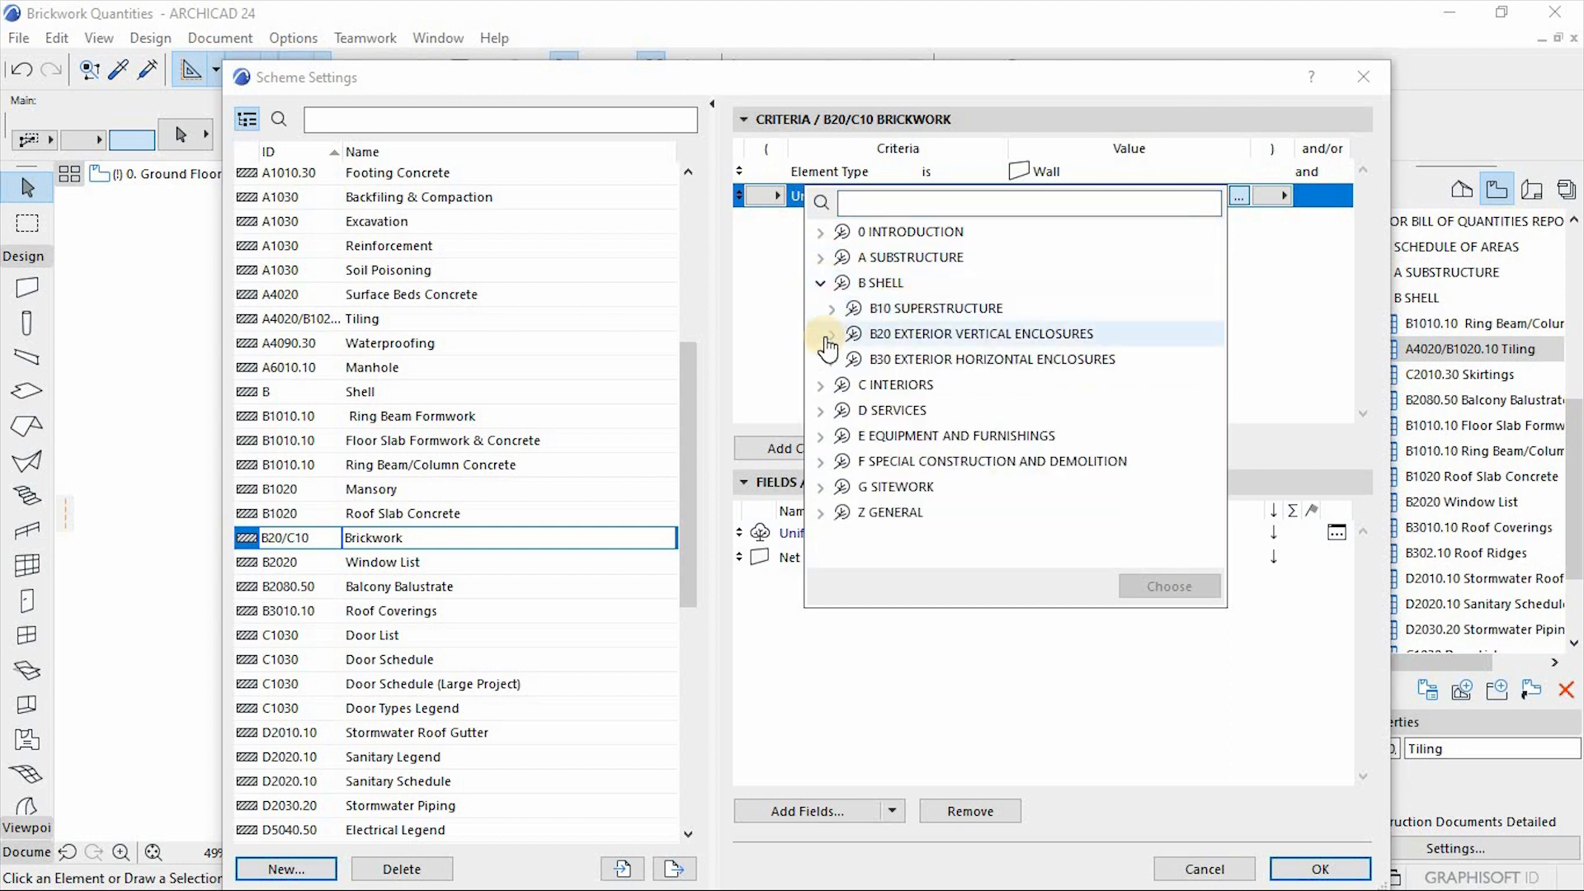
left_click(831, 333)
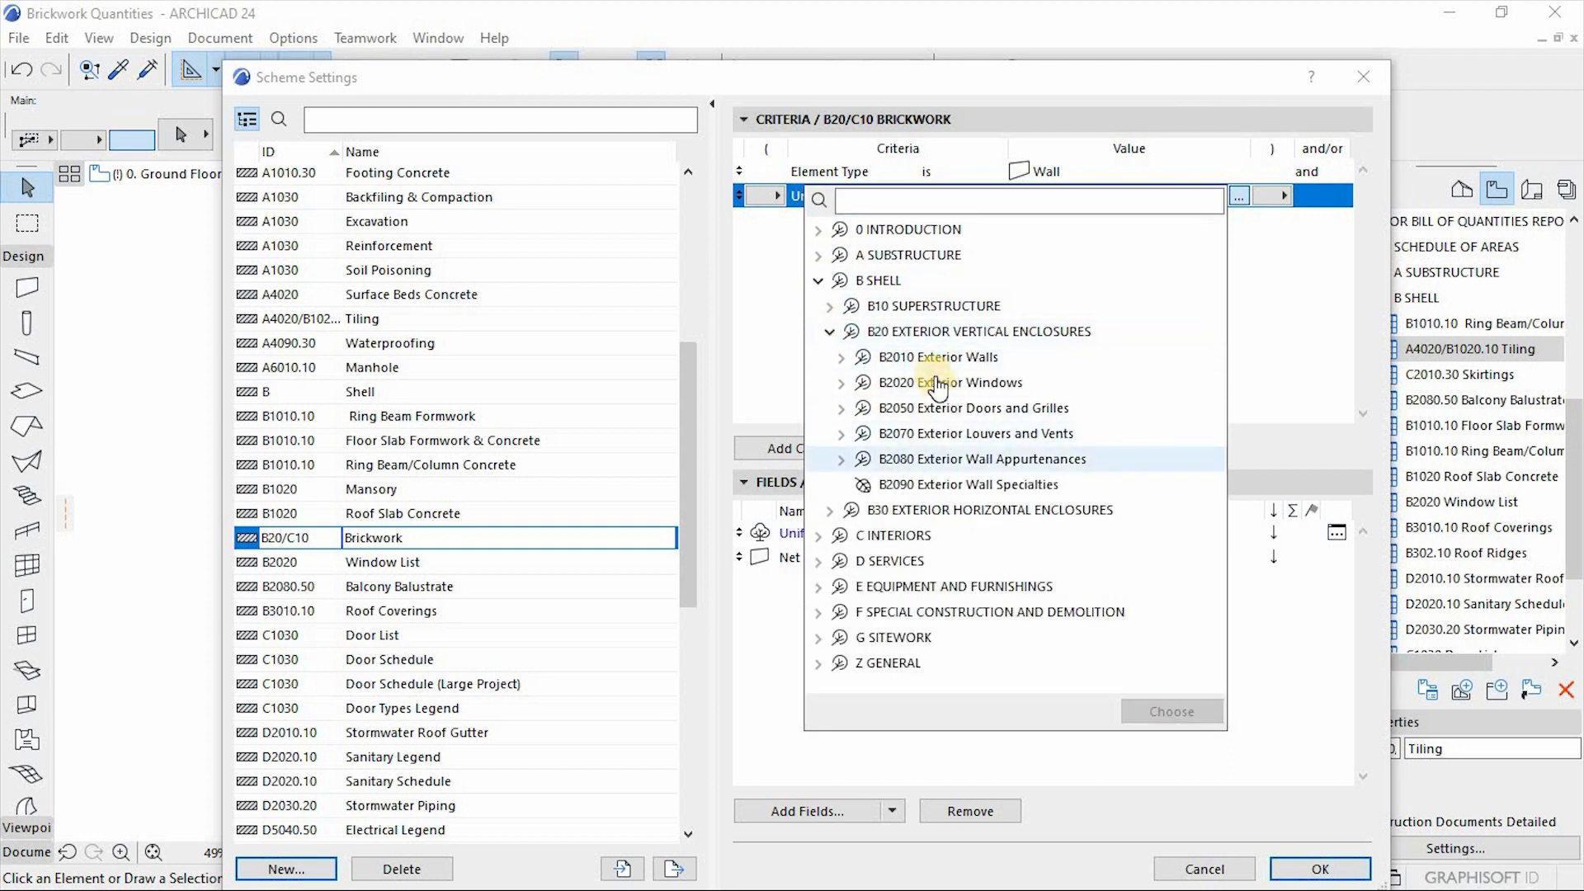
left_click(909, 358)
left_click(1167, 709)
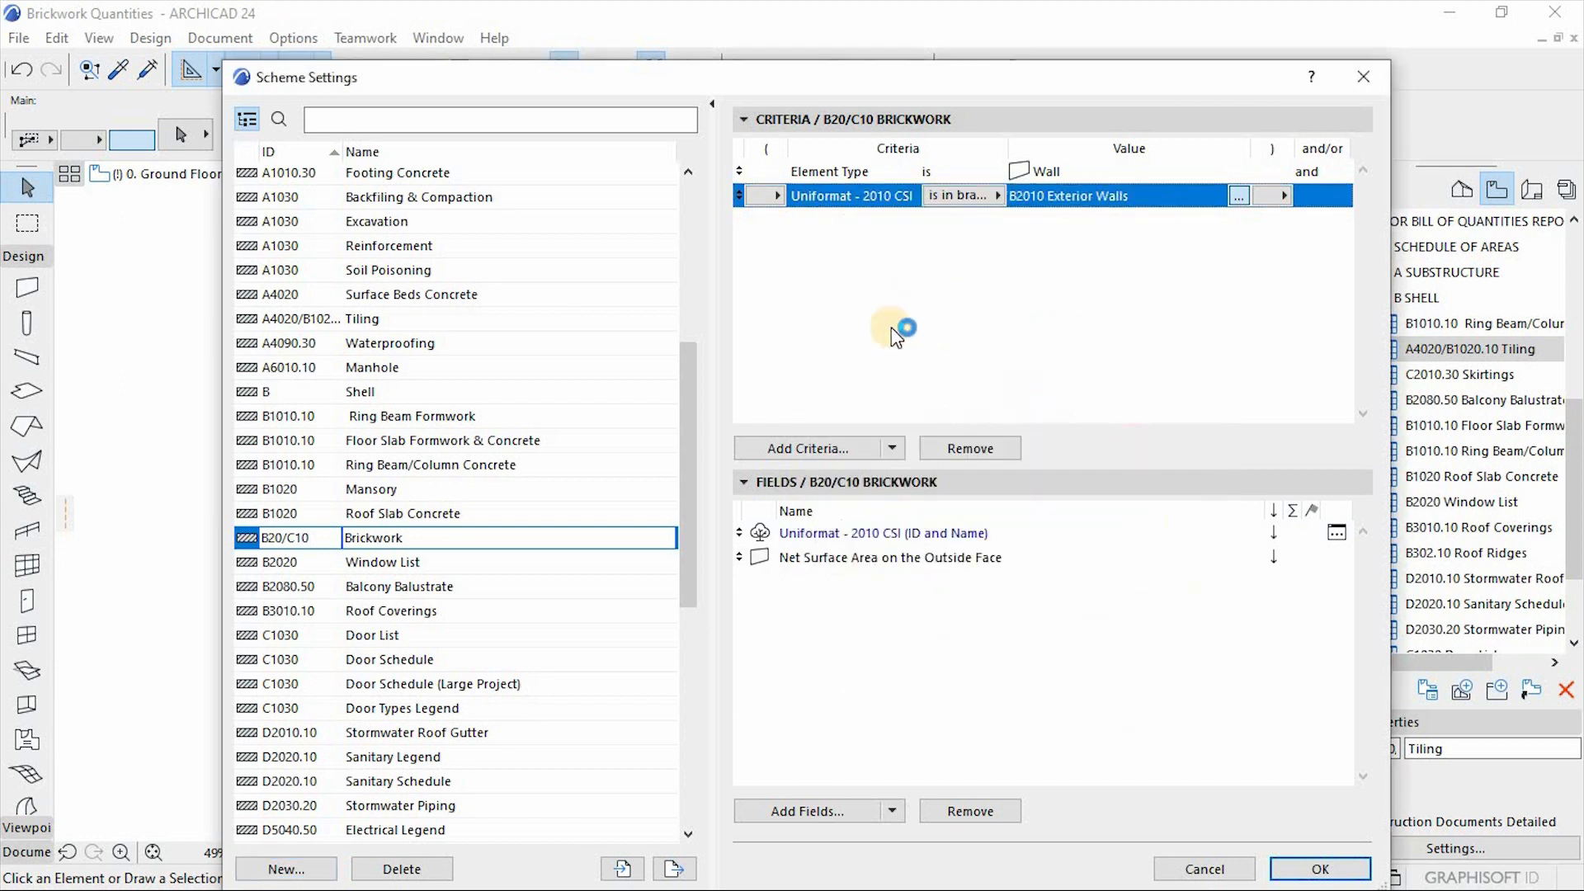
Add a second Uniformat - 2010 CSI classification criterion with the value C1010.10 Interior Fixed Partitions.
left_click(819, 447)
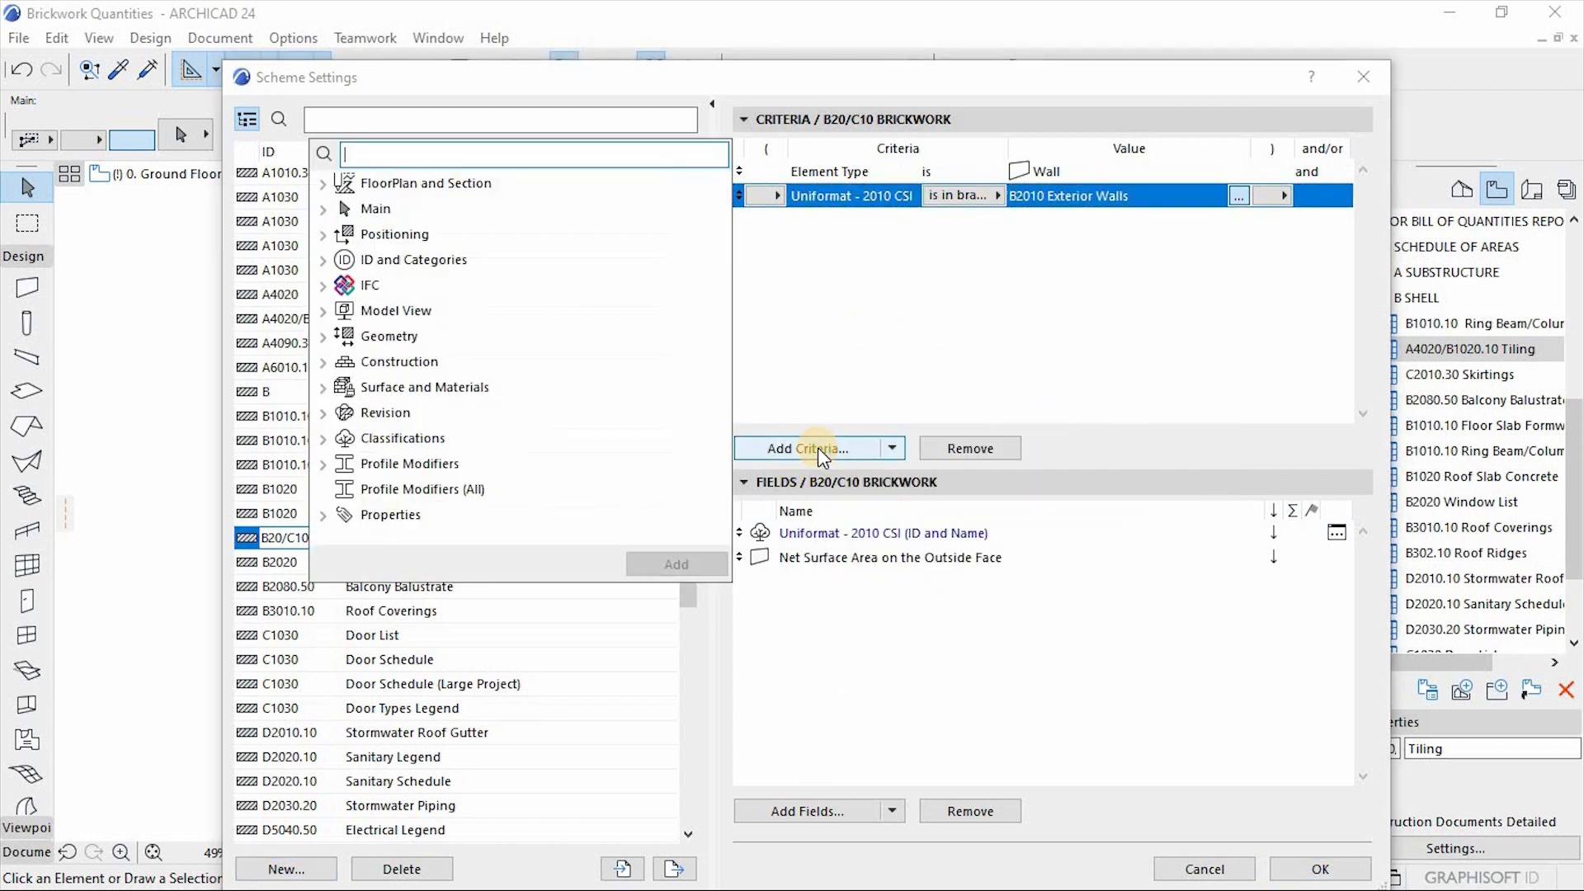
left_click(320, 447)
left_click(405, 462)
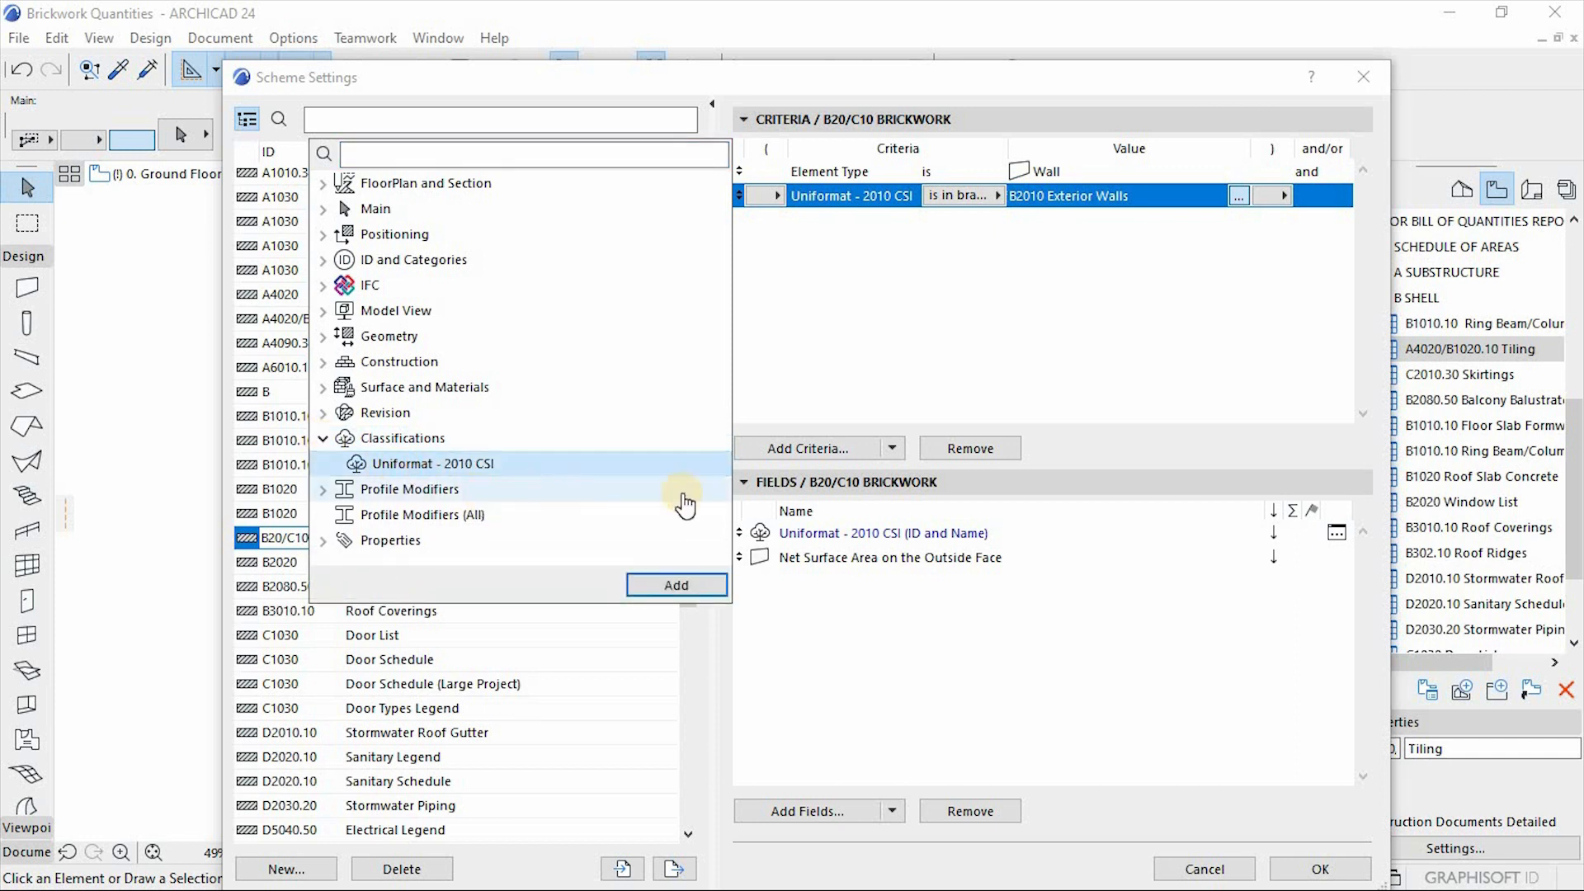
left_click(675, 584)
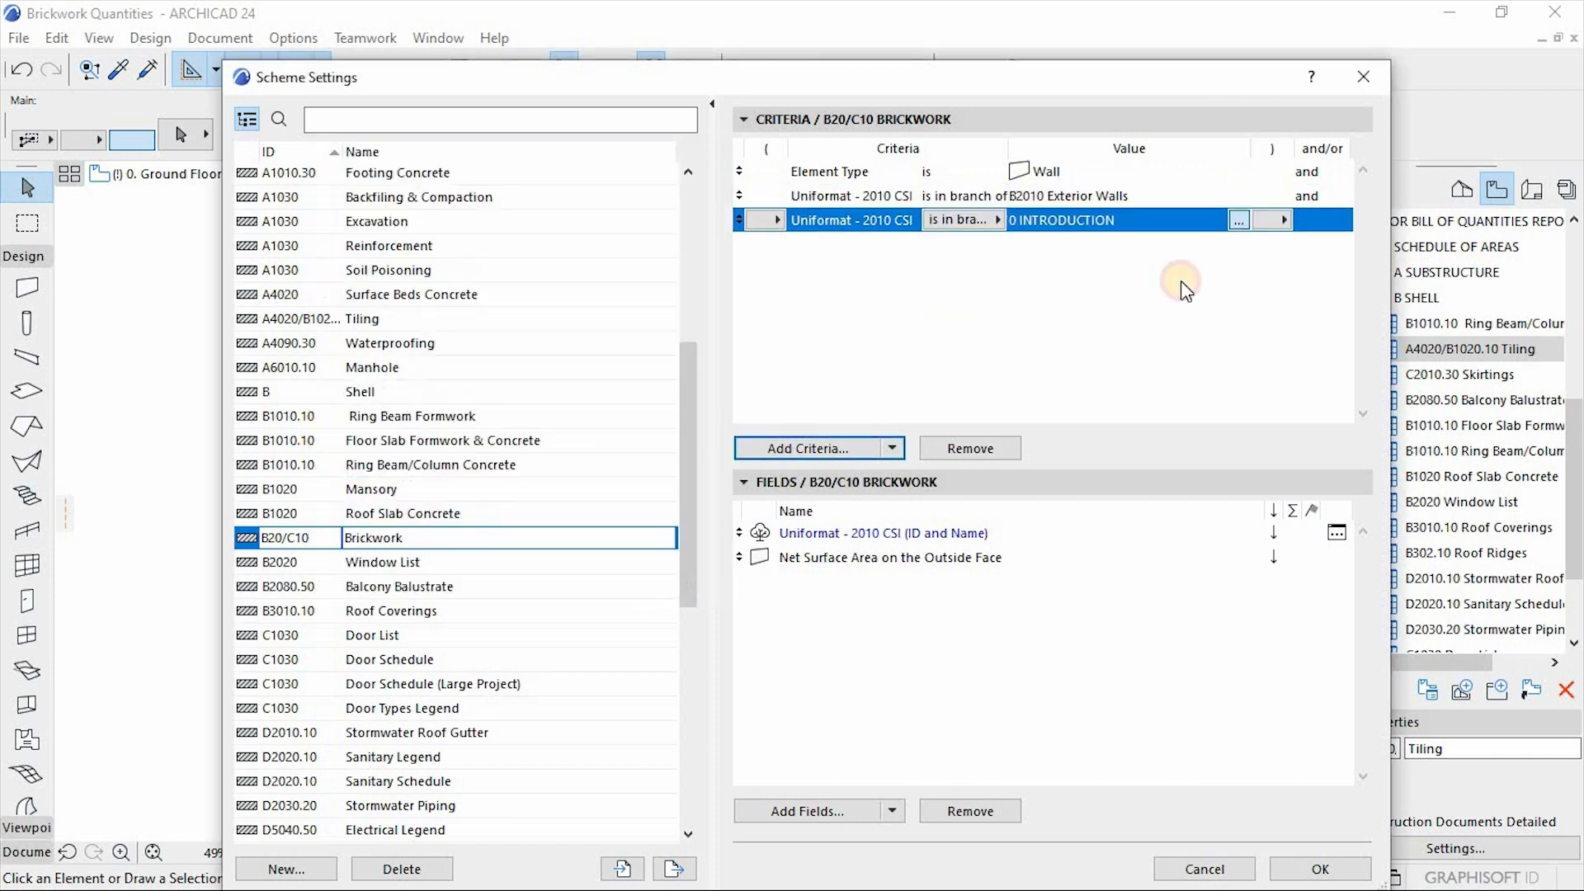
left_click(1237, 219)
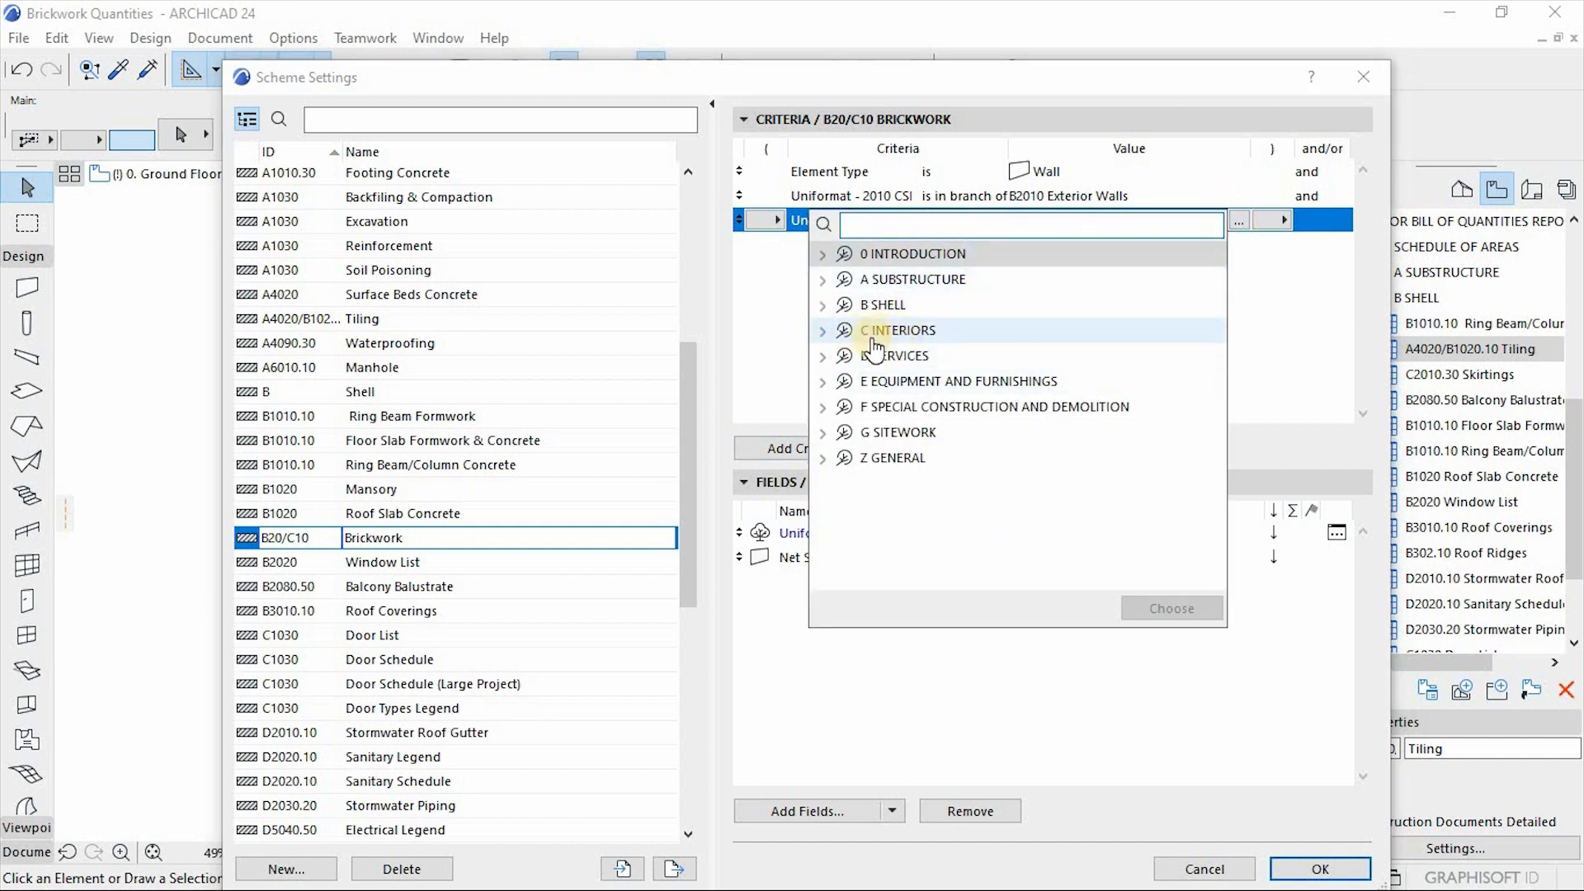
left_click(822, 333)
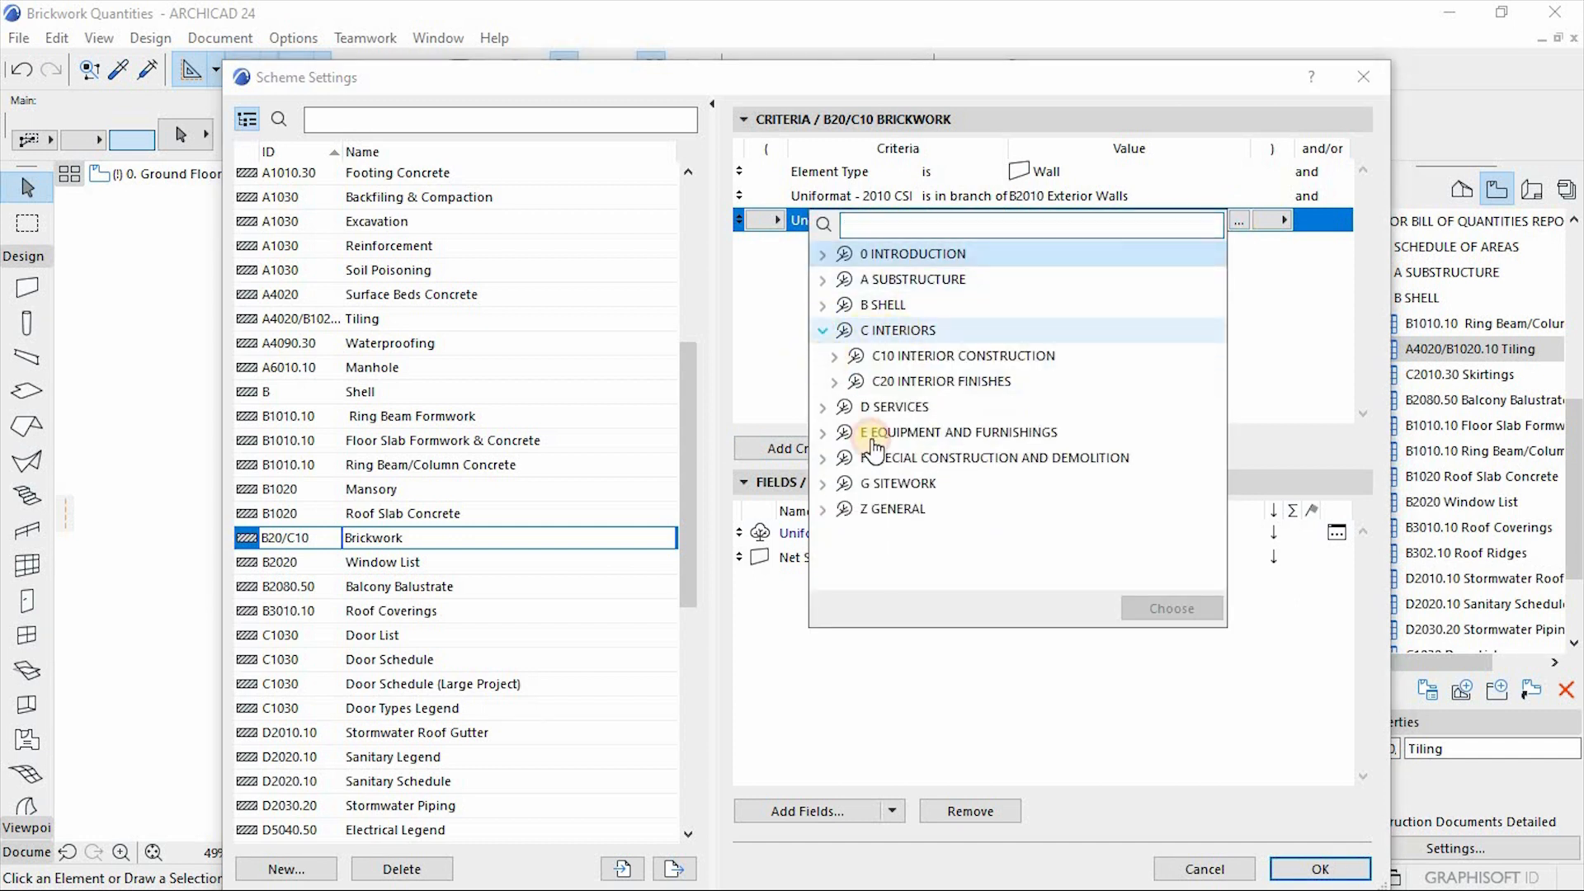
left_click(834, 356)
left_click(846, 368)
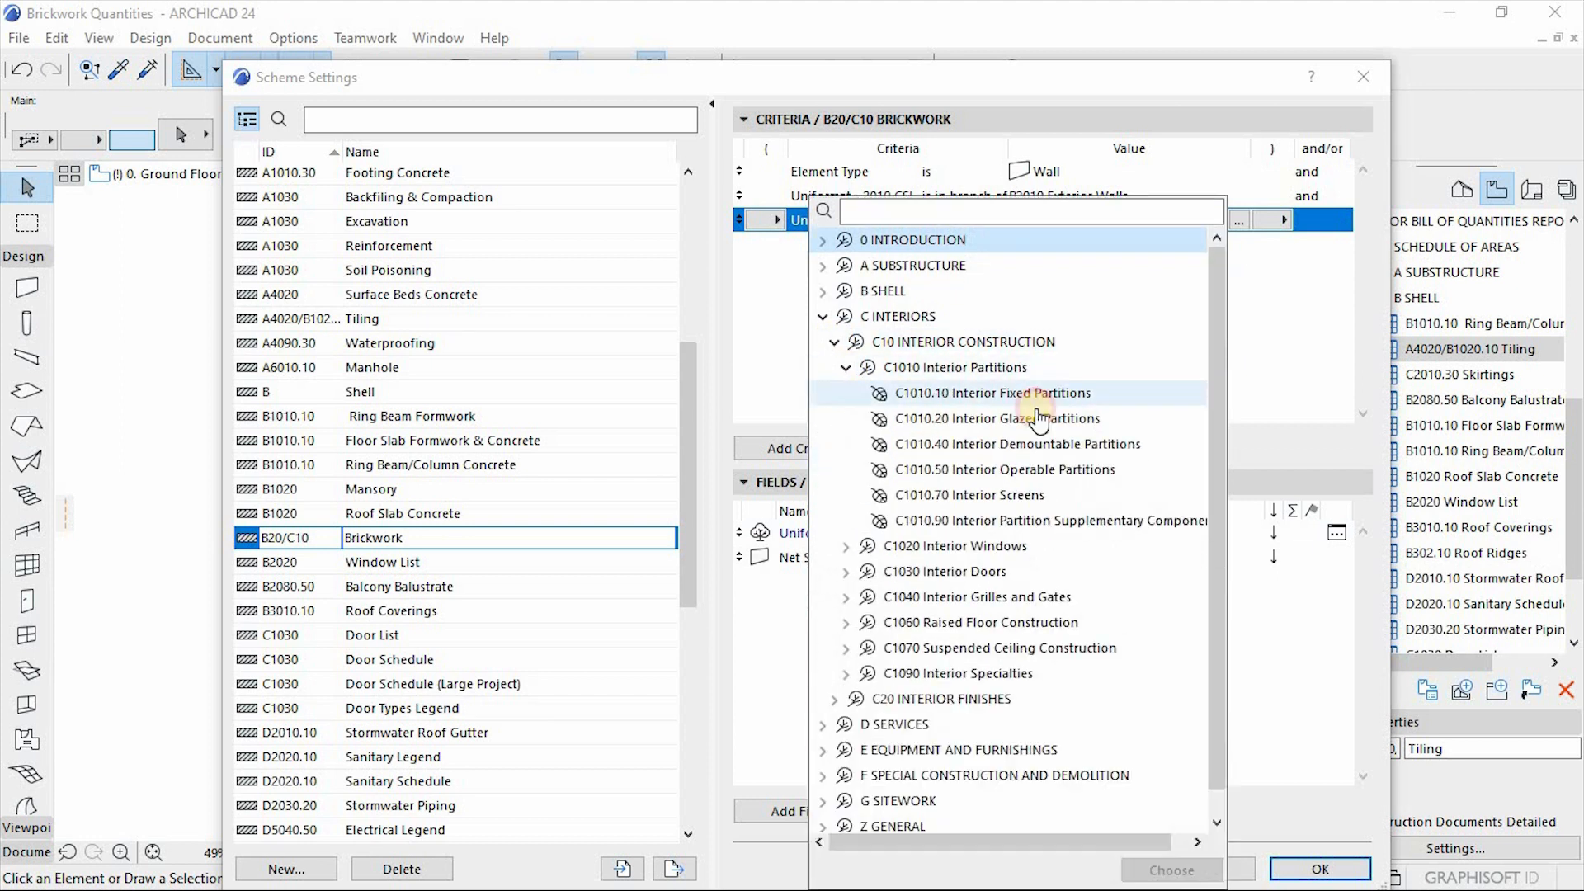
left_click(1031, 394)
left_click(1172, 870)
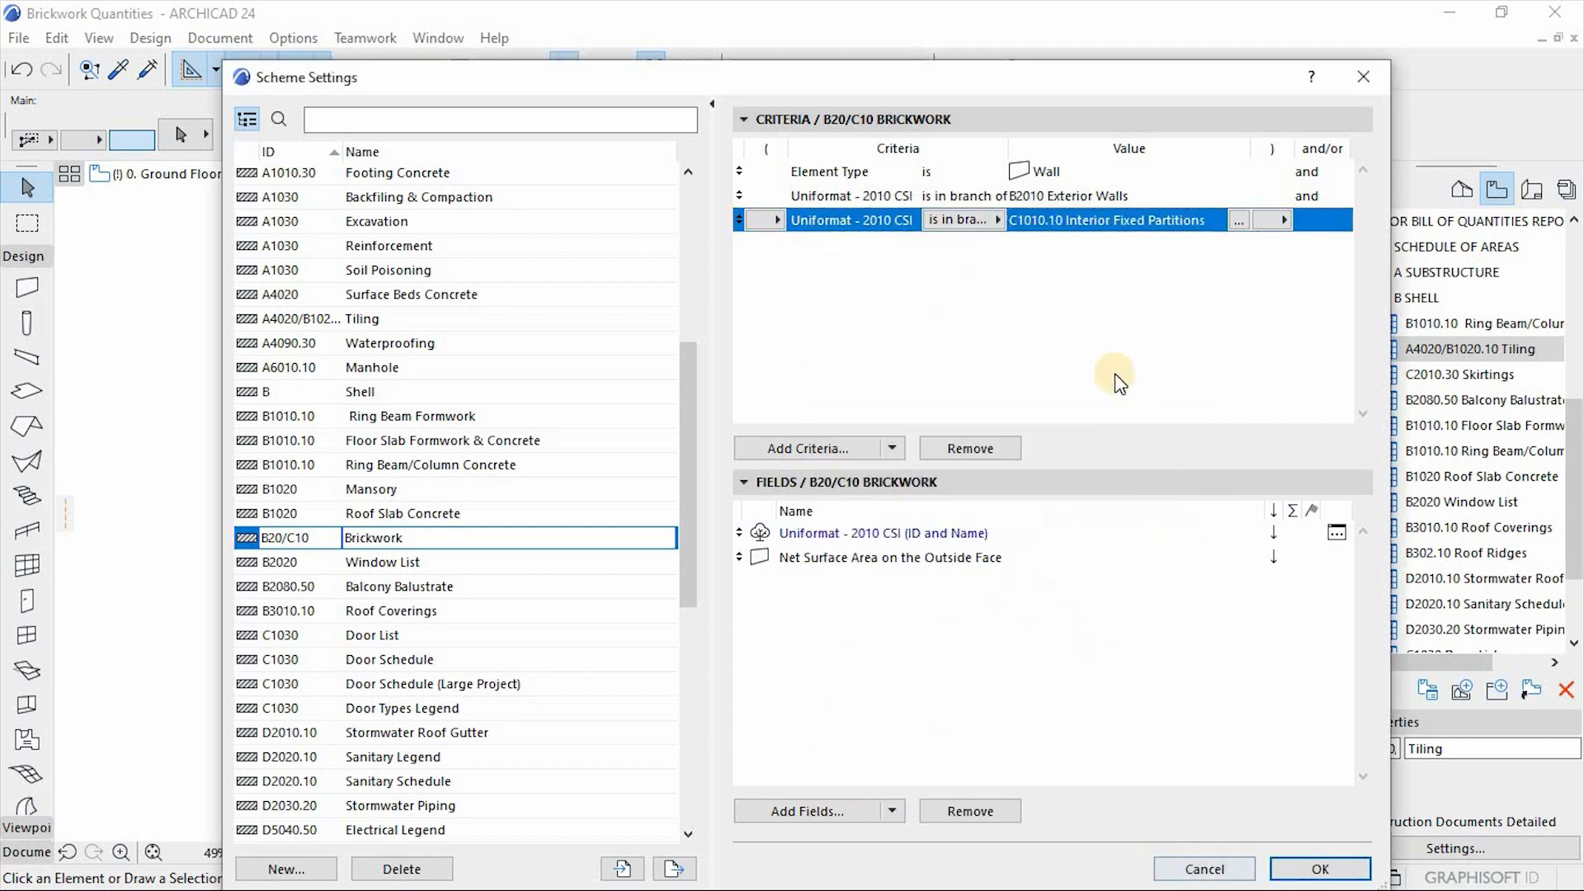
Link the B2010 Exterior Walls criterion to the Interior Fixed Partitions criterion with "or".
left_click(1305, 241)
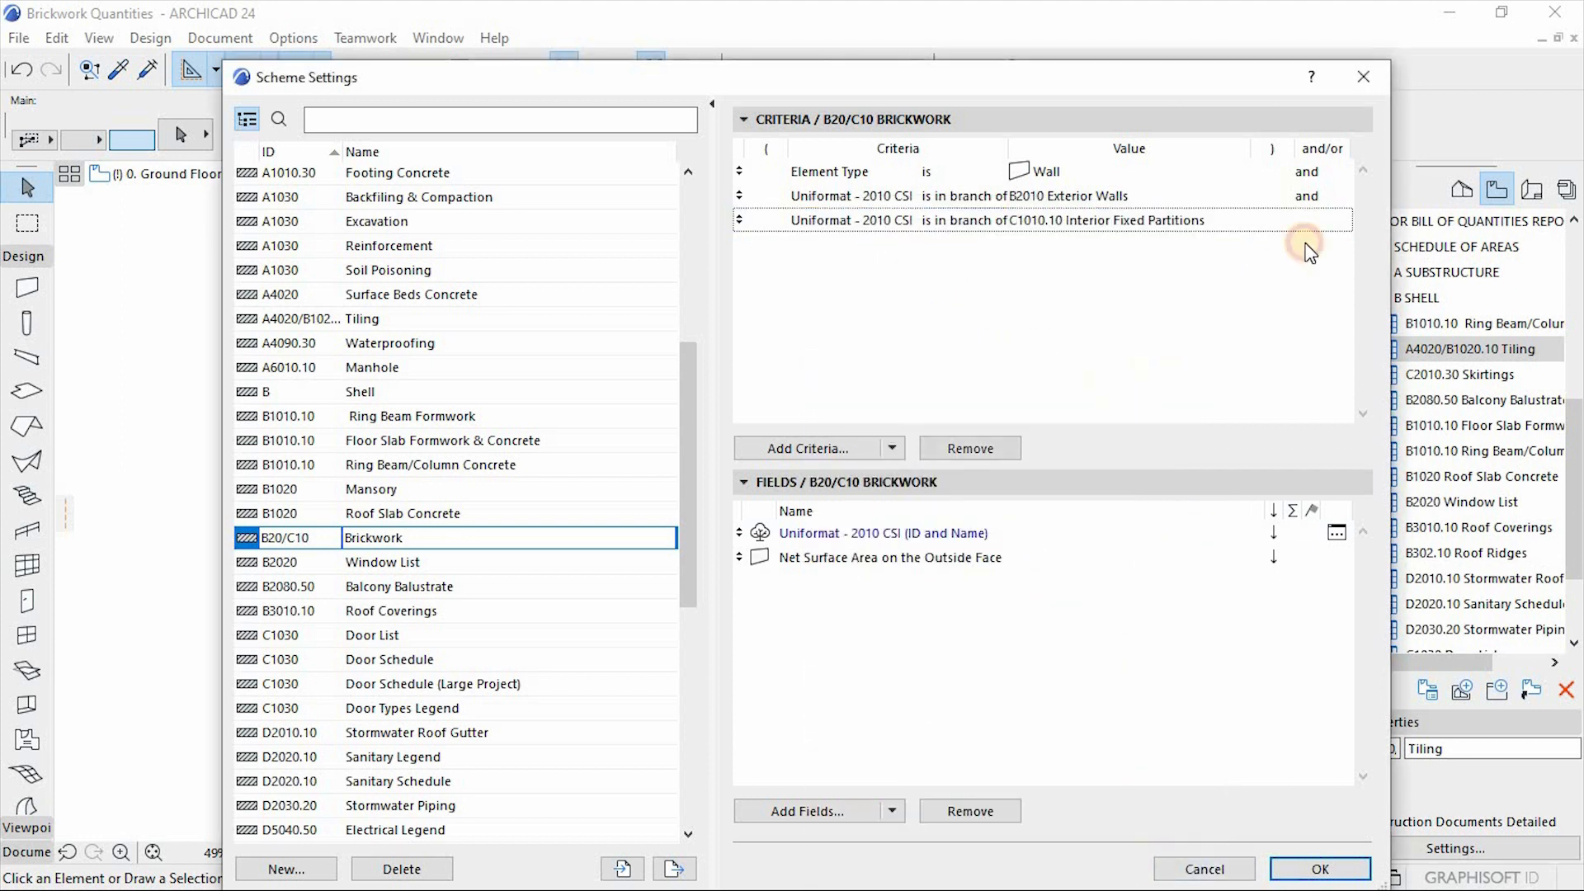
left_click(1309, 200)
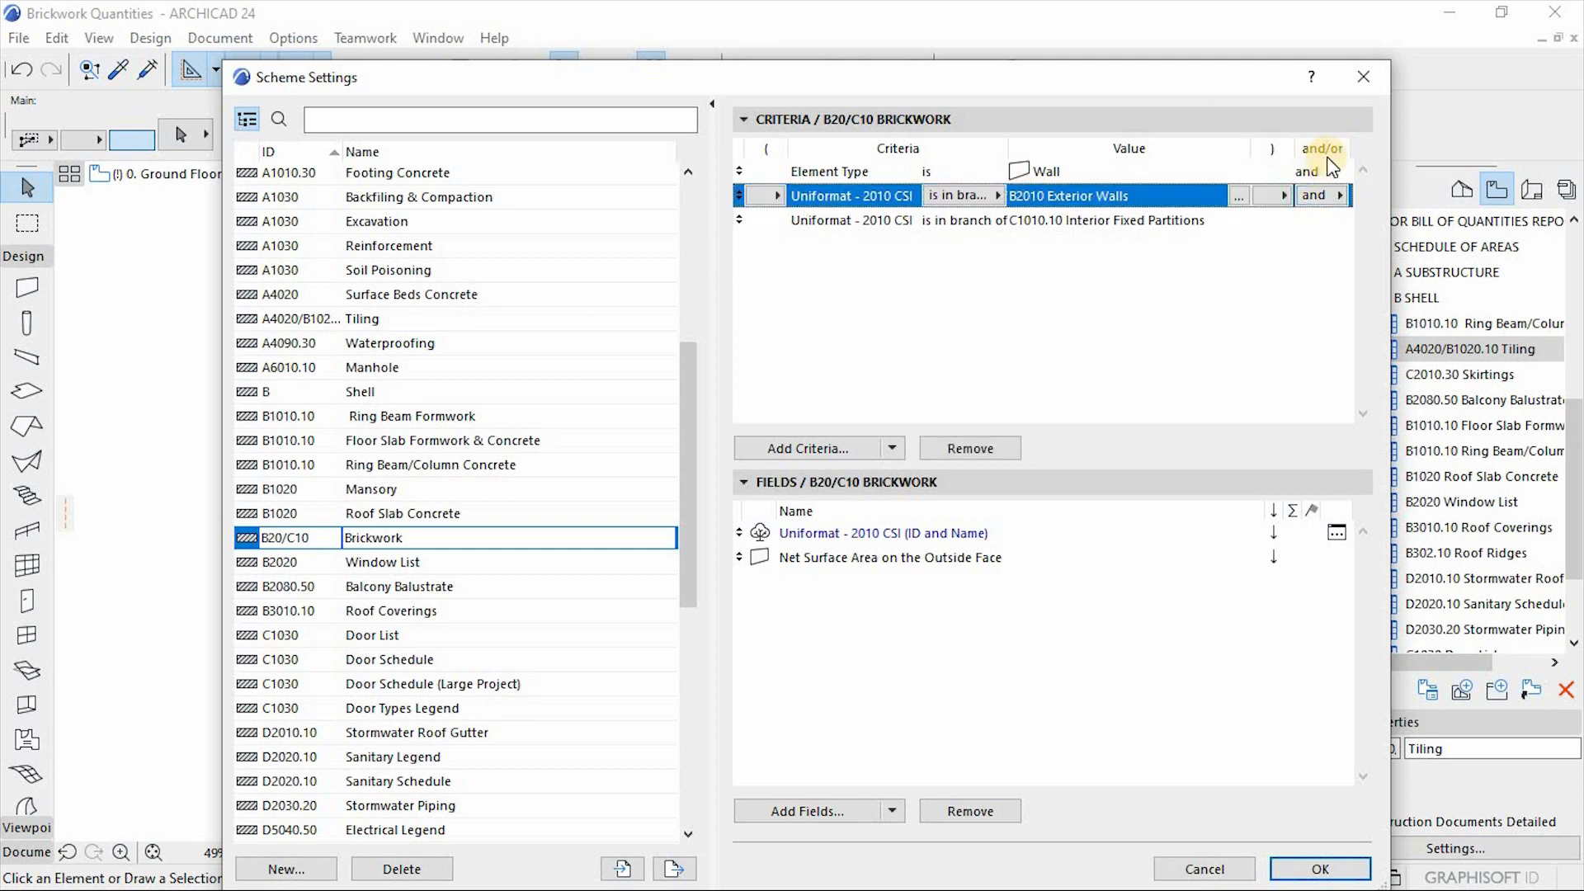
left_click(1335, 195)
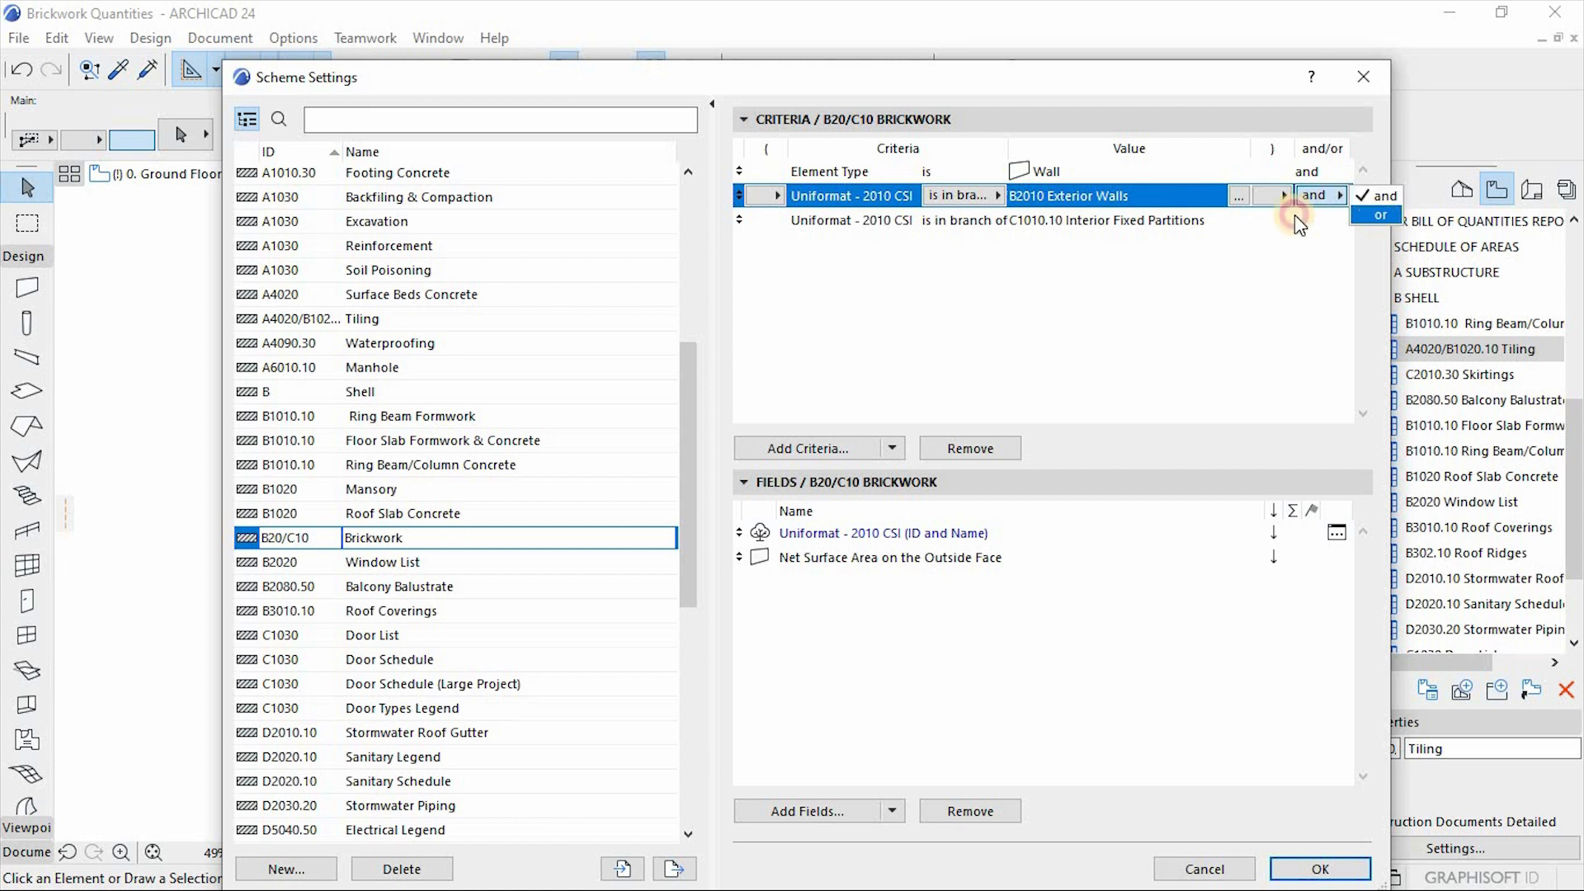
left_click(1376, 221)
left_click(1258, 314)
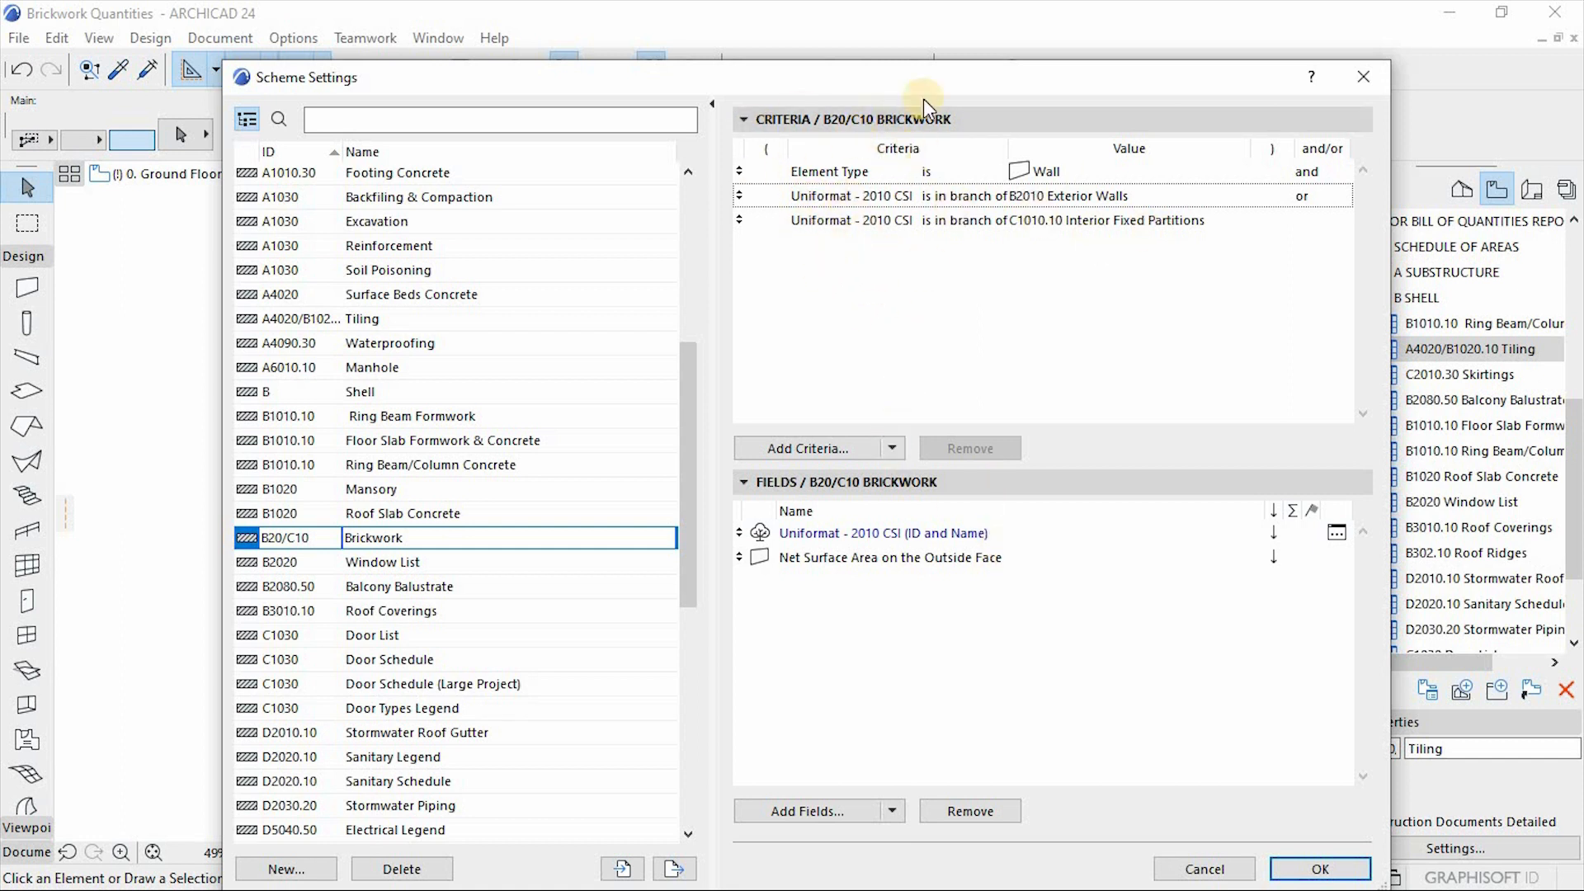
Check how the Uniformat - 2010 CSI field displays the classification in its field options.
left_click_drag(946, 87, 947, 31)
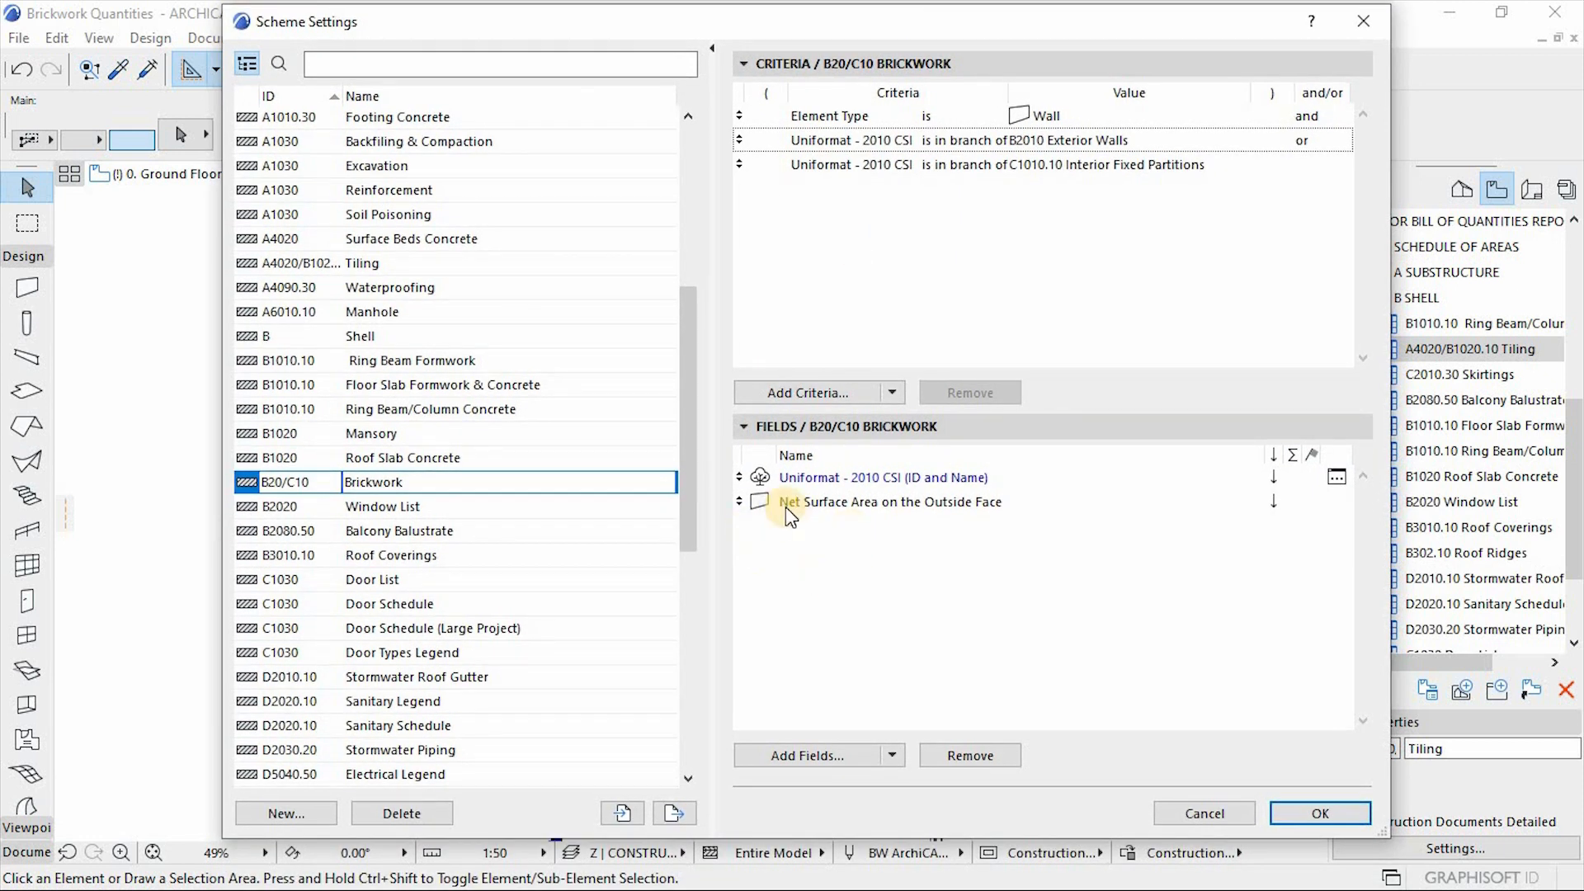
left_click(812, 485)
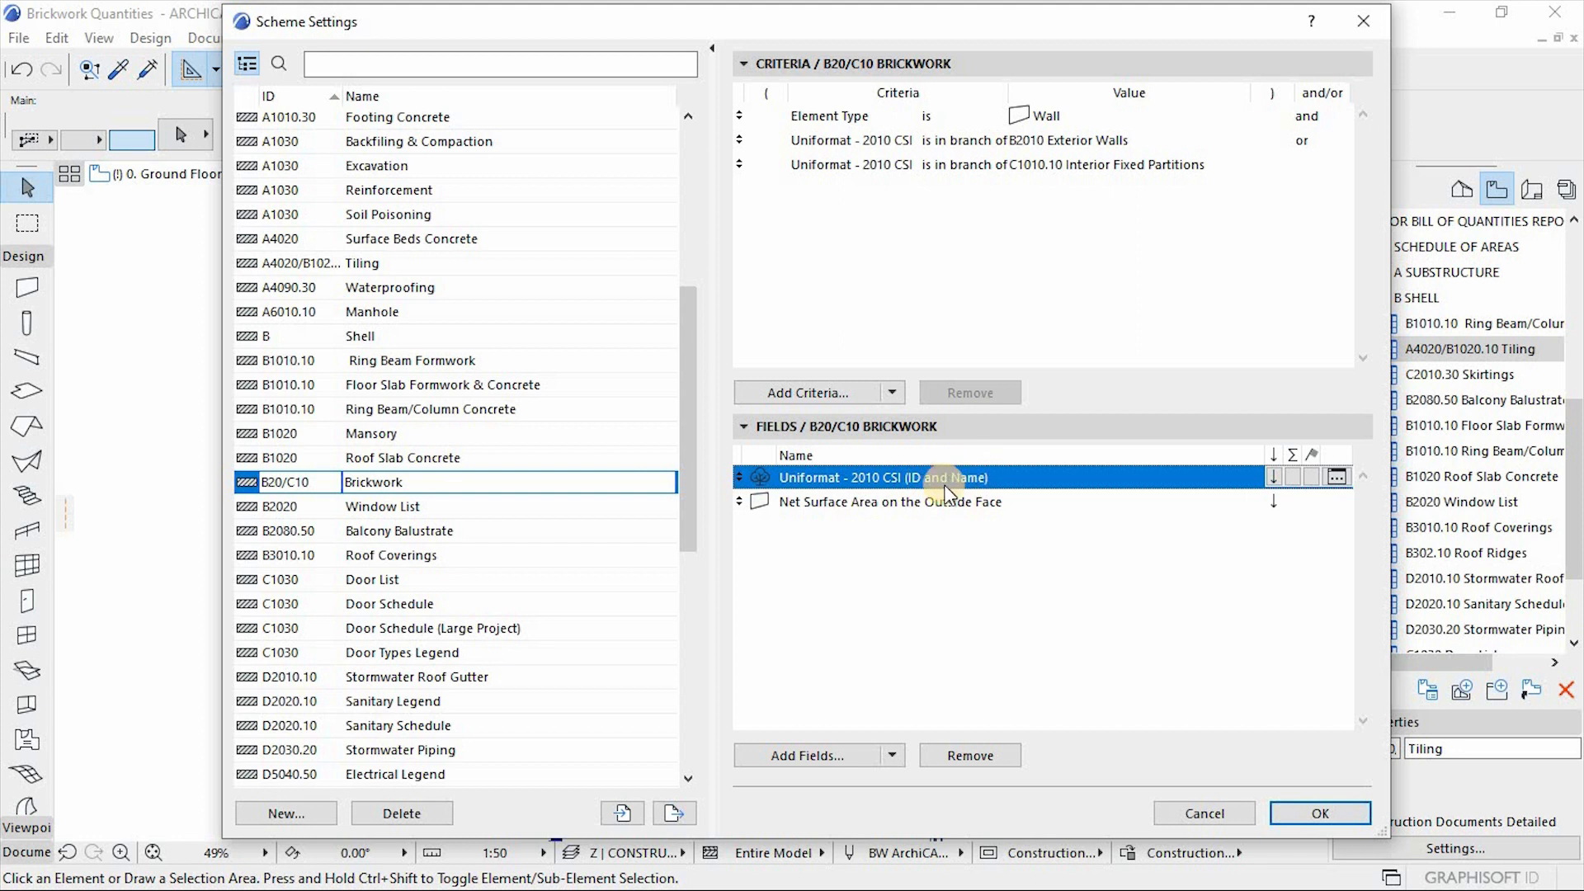
left_click(1336, 477)
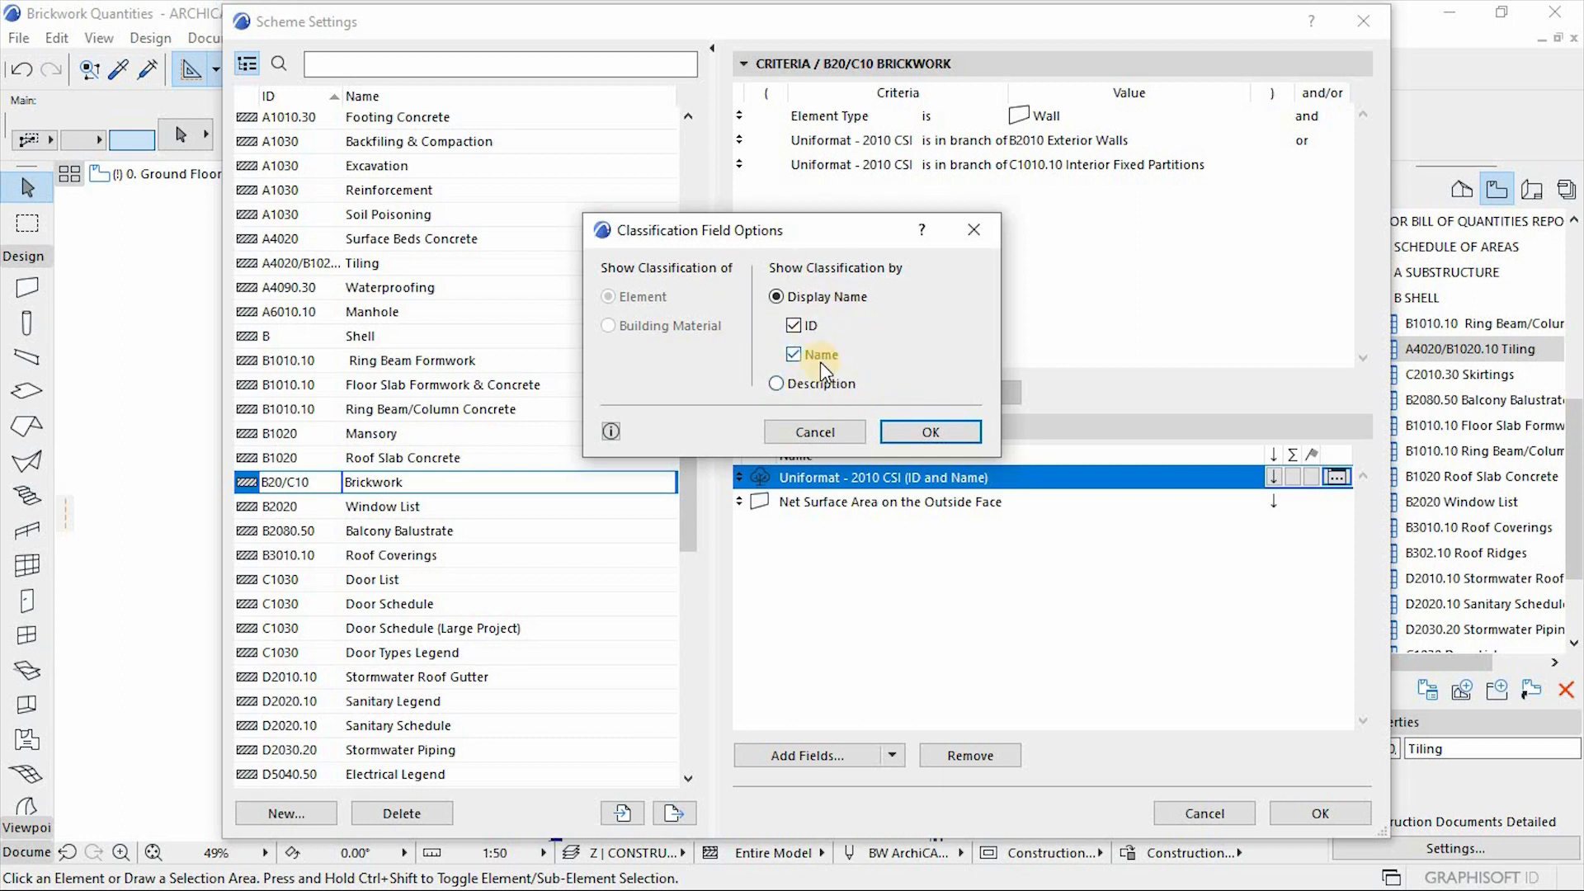
left_click(929, 434)
Search the available fields for THICKNESS and add the General group's Thickness field after Net Surface Area on the Outside Face.
left_click(842, 505)
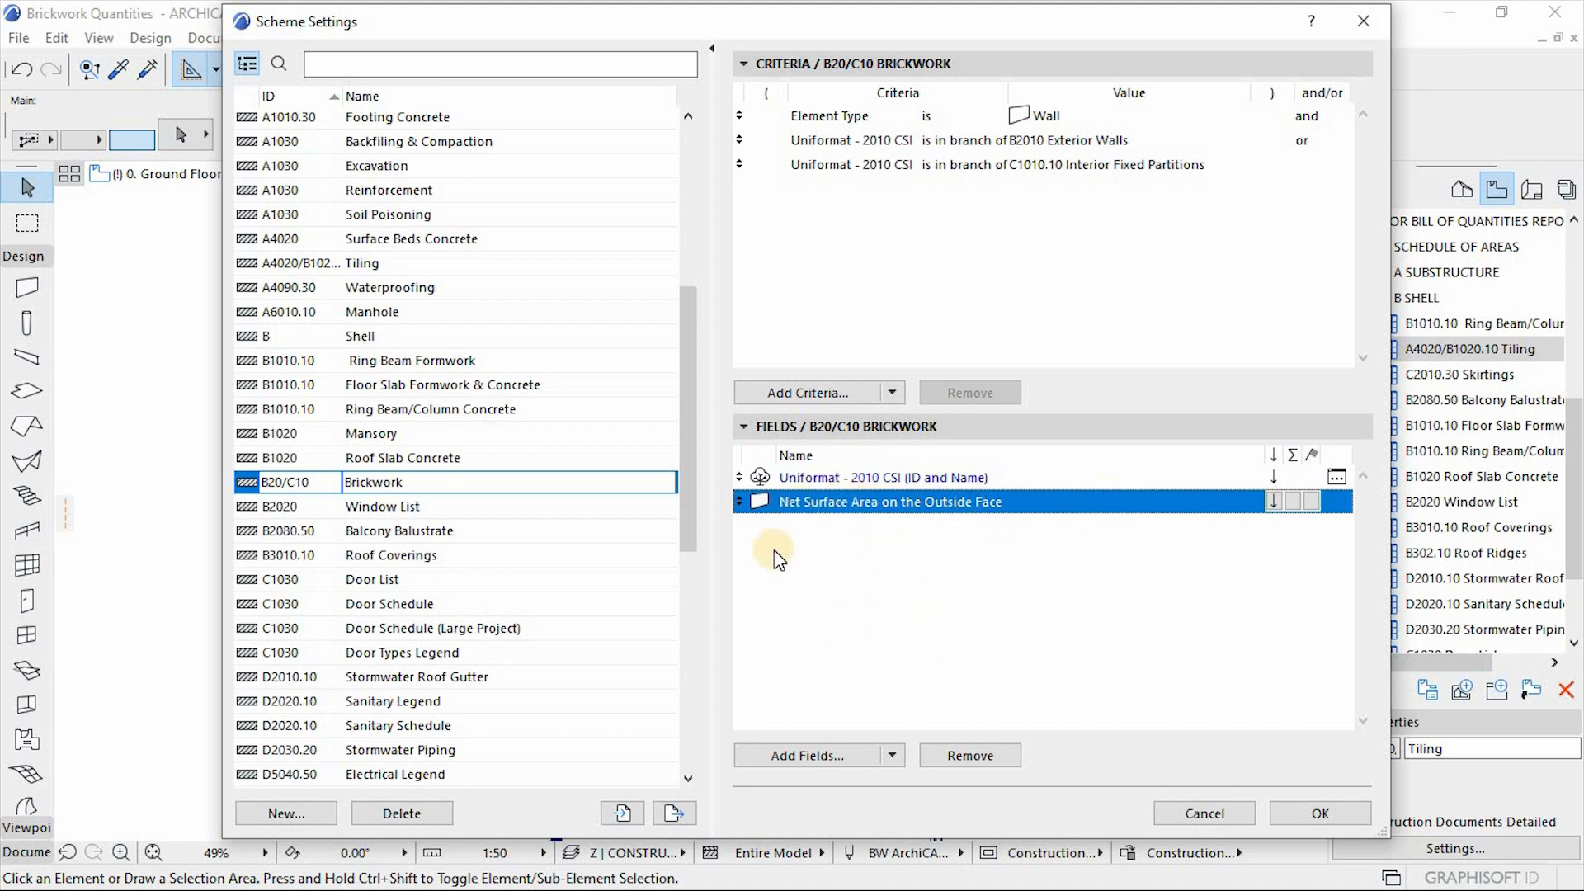
left_click(804, 754)
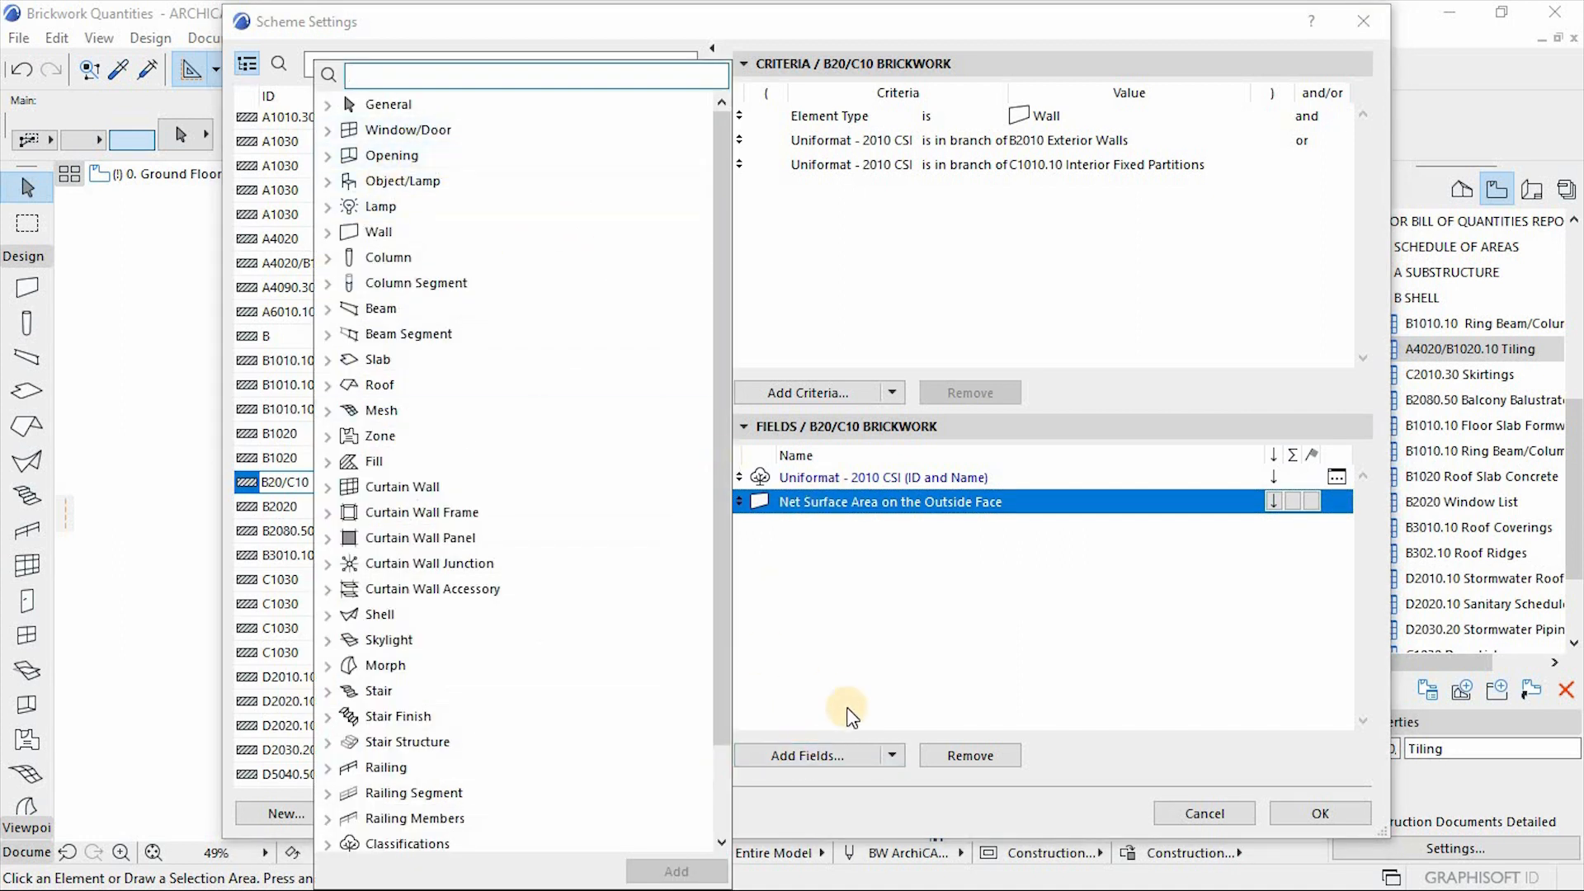
left_click(743, 531)
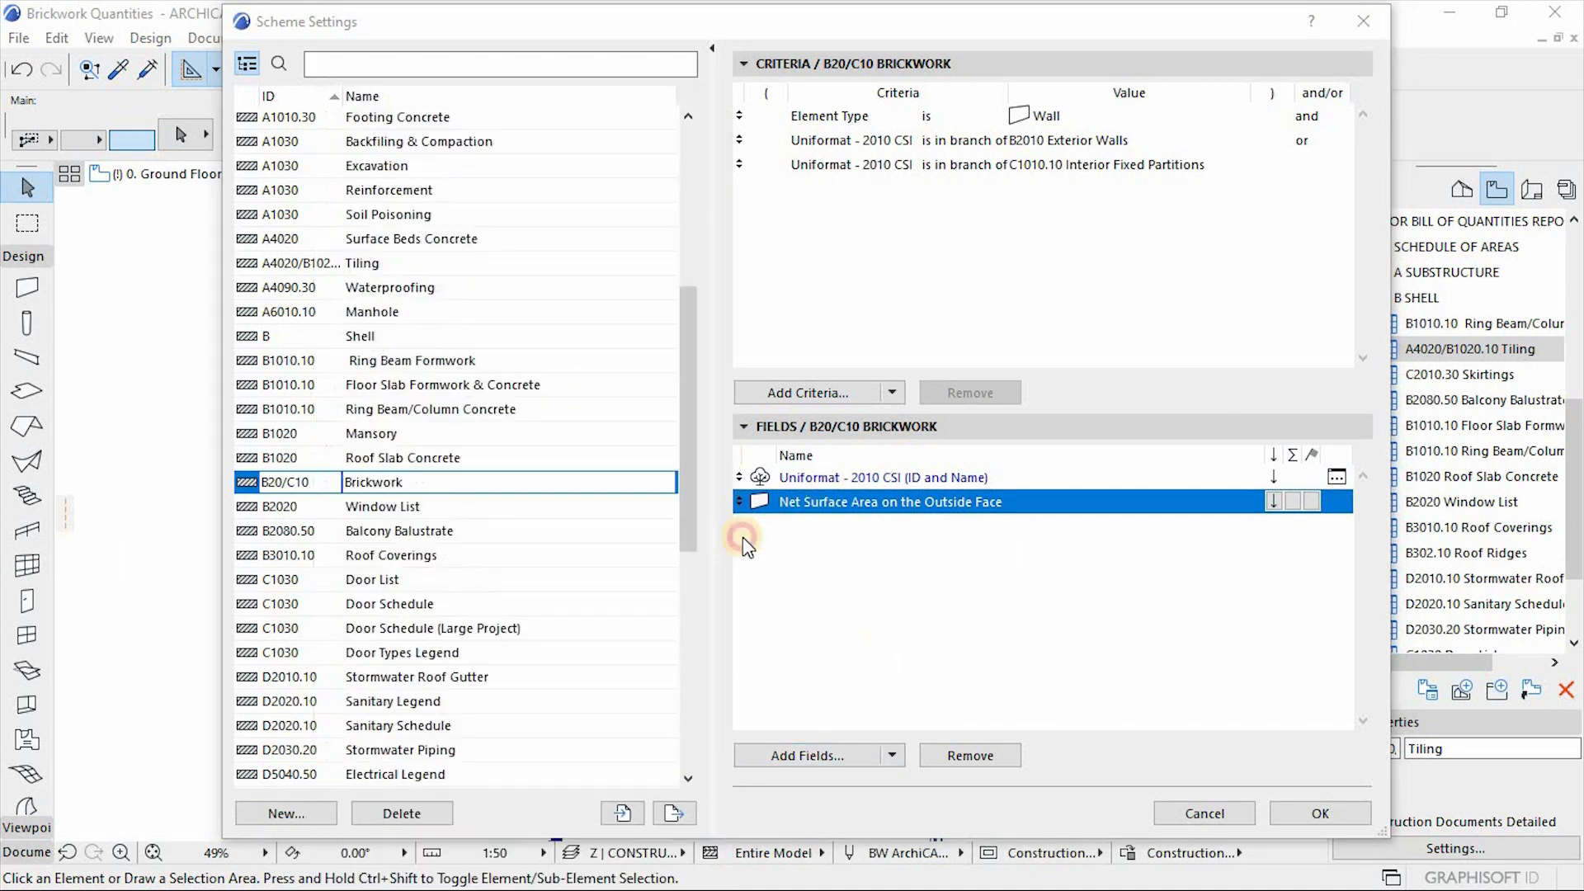
left_click(825, 761)
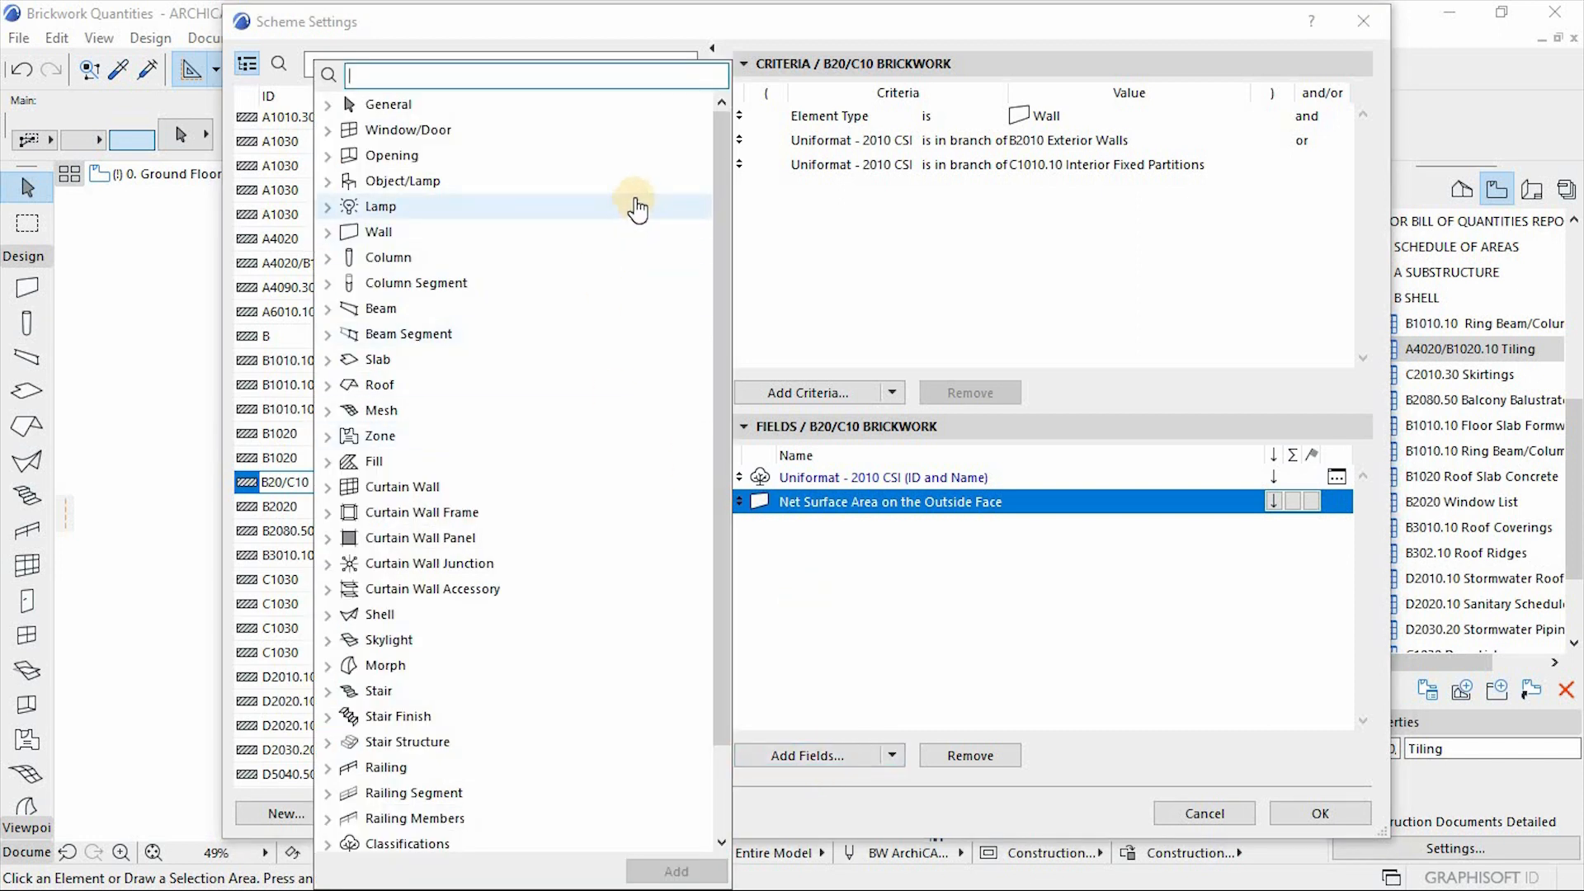
left_click(328, 104)
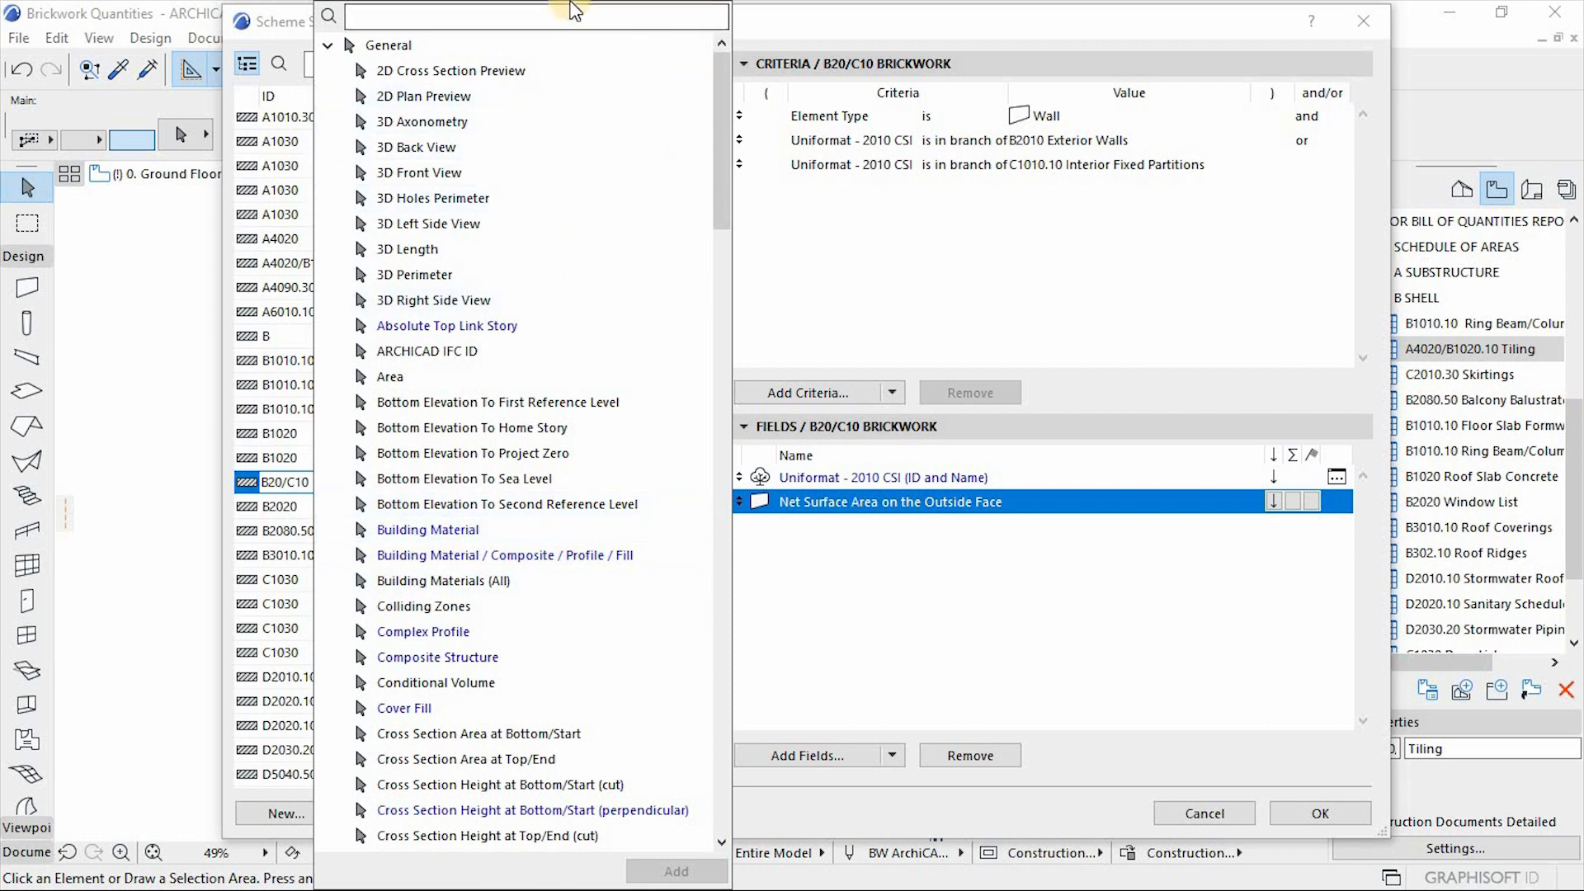
scroll(578, 354, "down", 9)
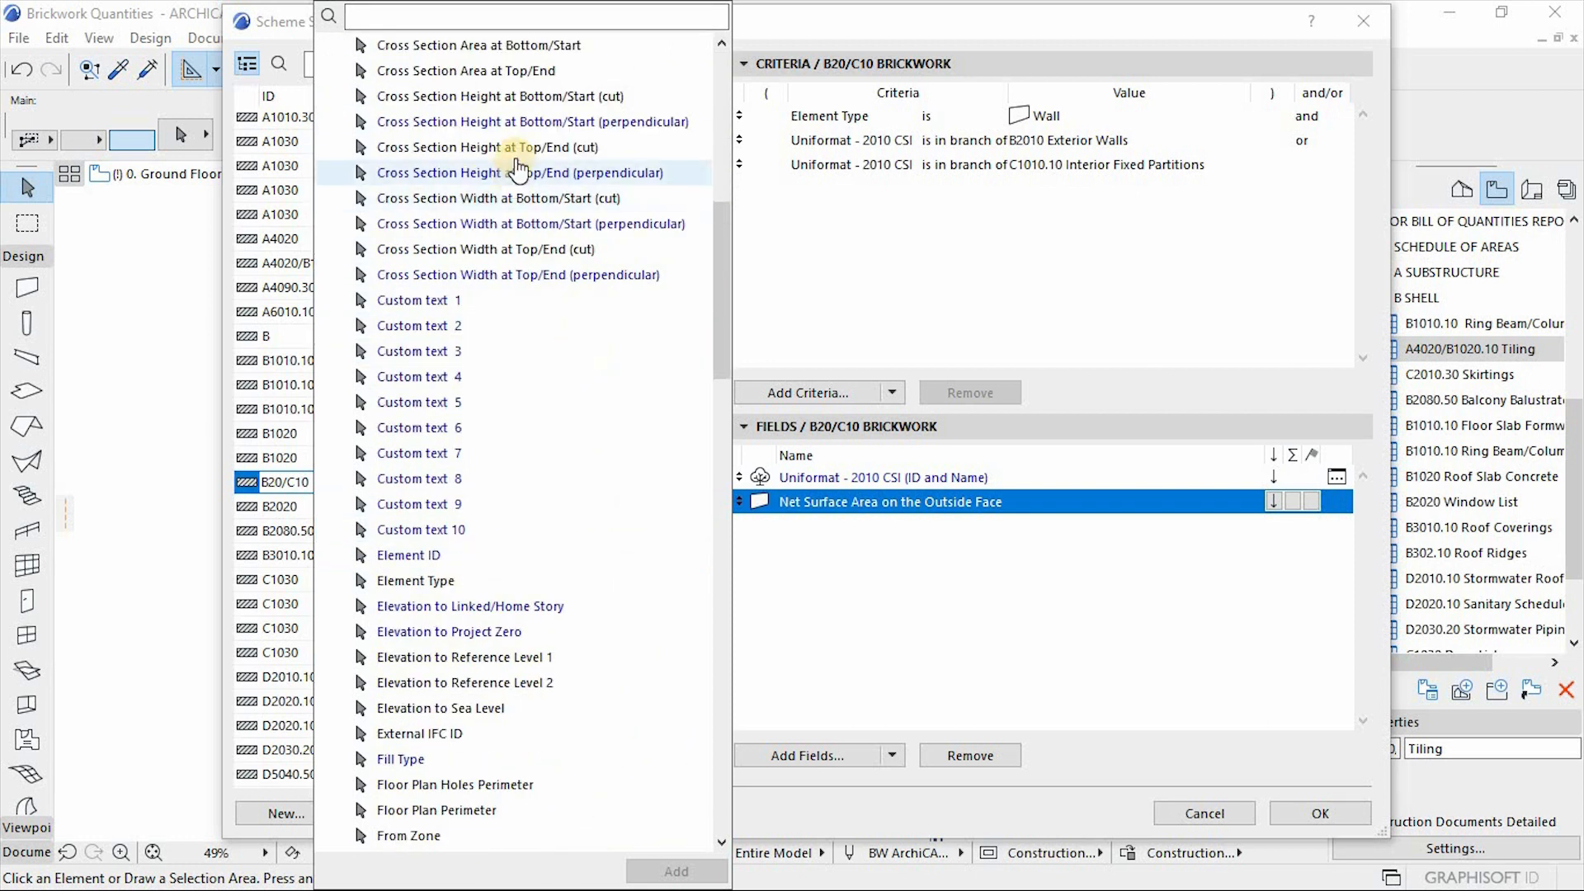
scroll(516, 159, "up", 4)
type("THI")
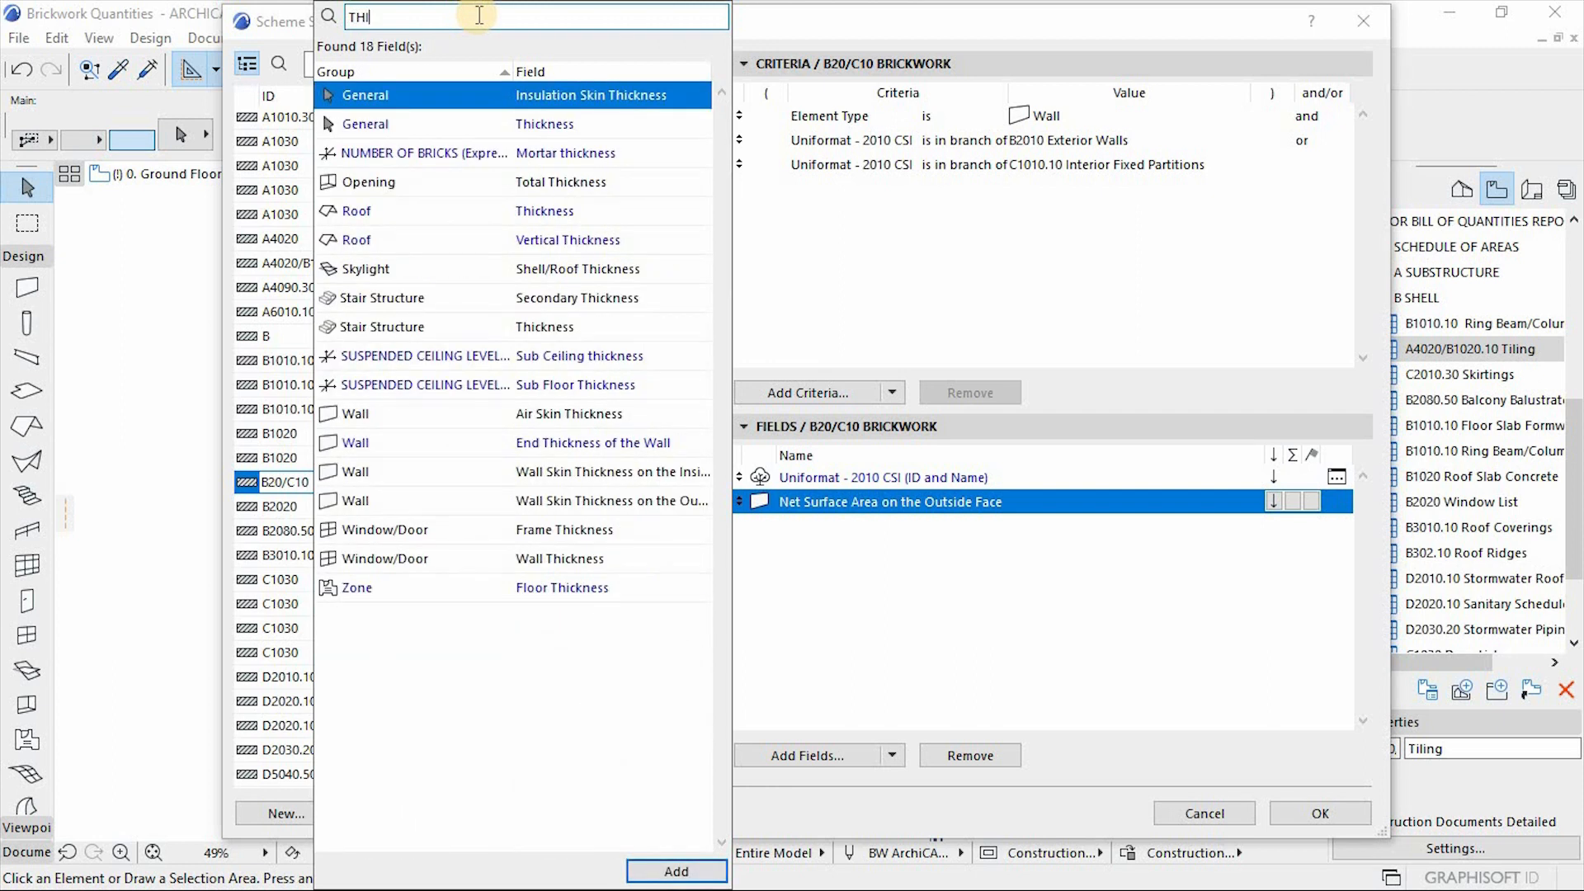
type("CKNESS")
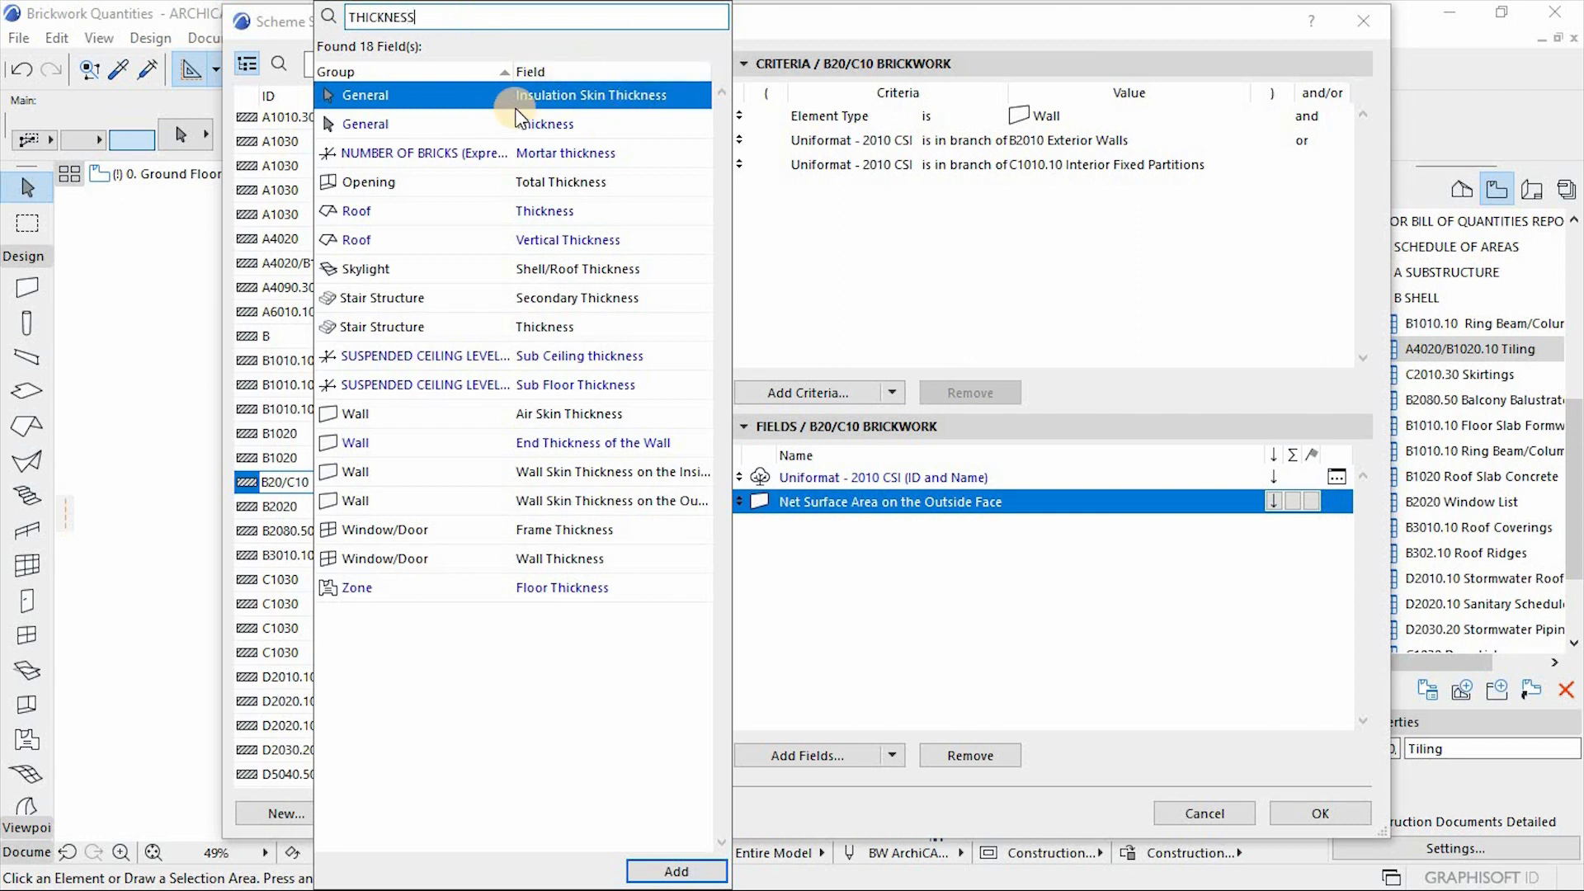
left_click(535, 126)
left_click(669, 871)
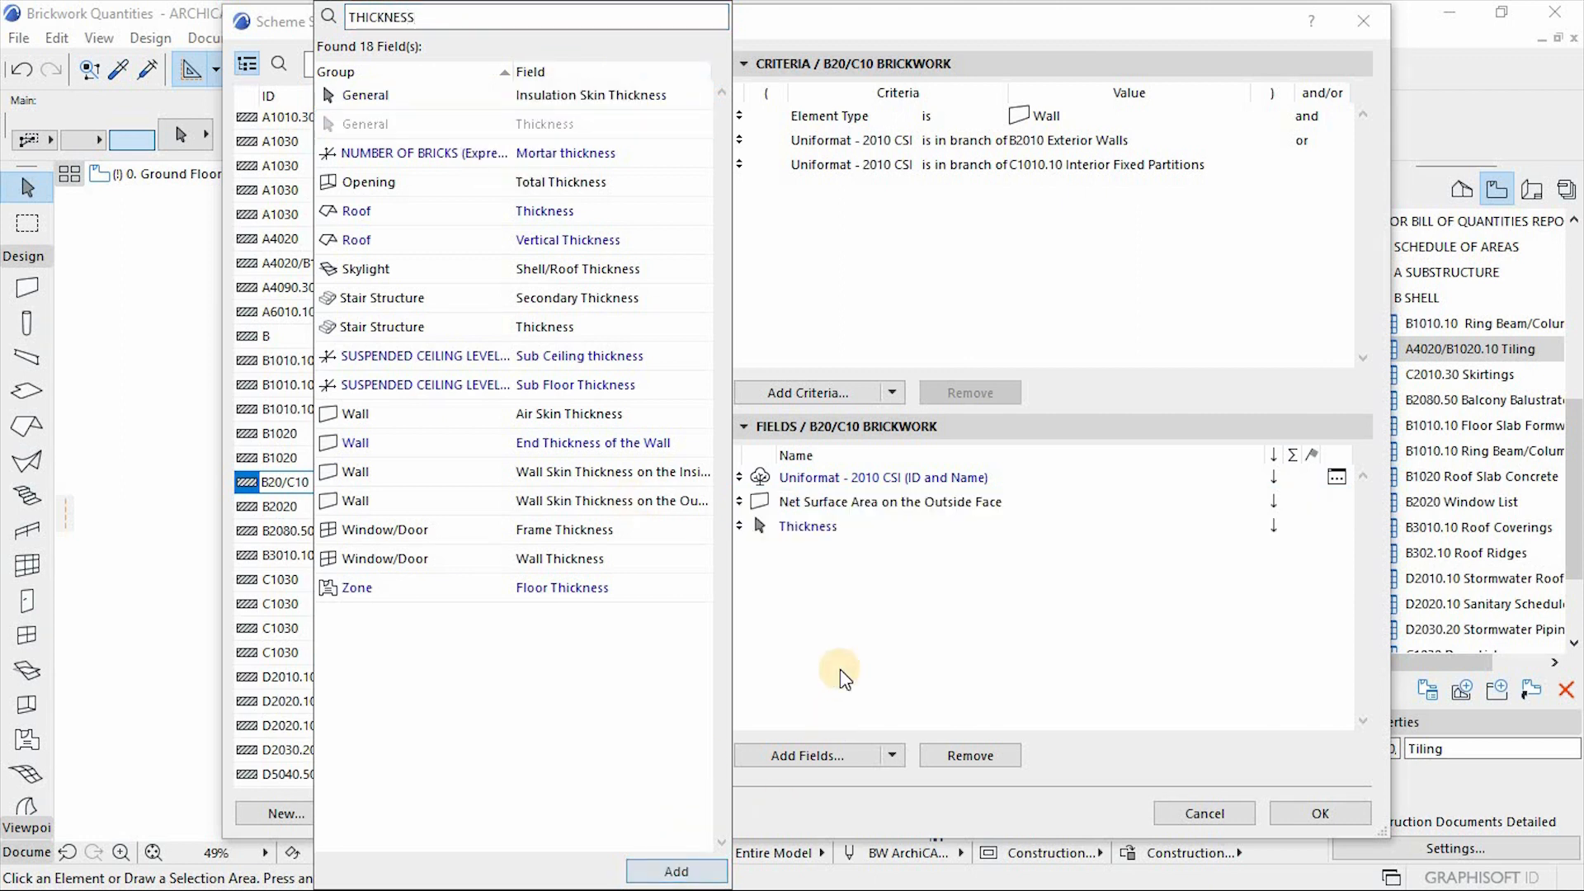
left_click(840, 670)
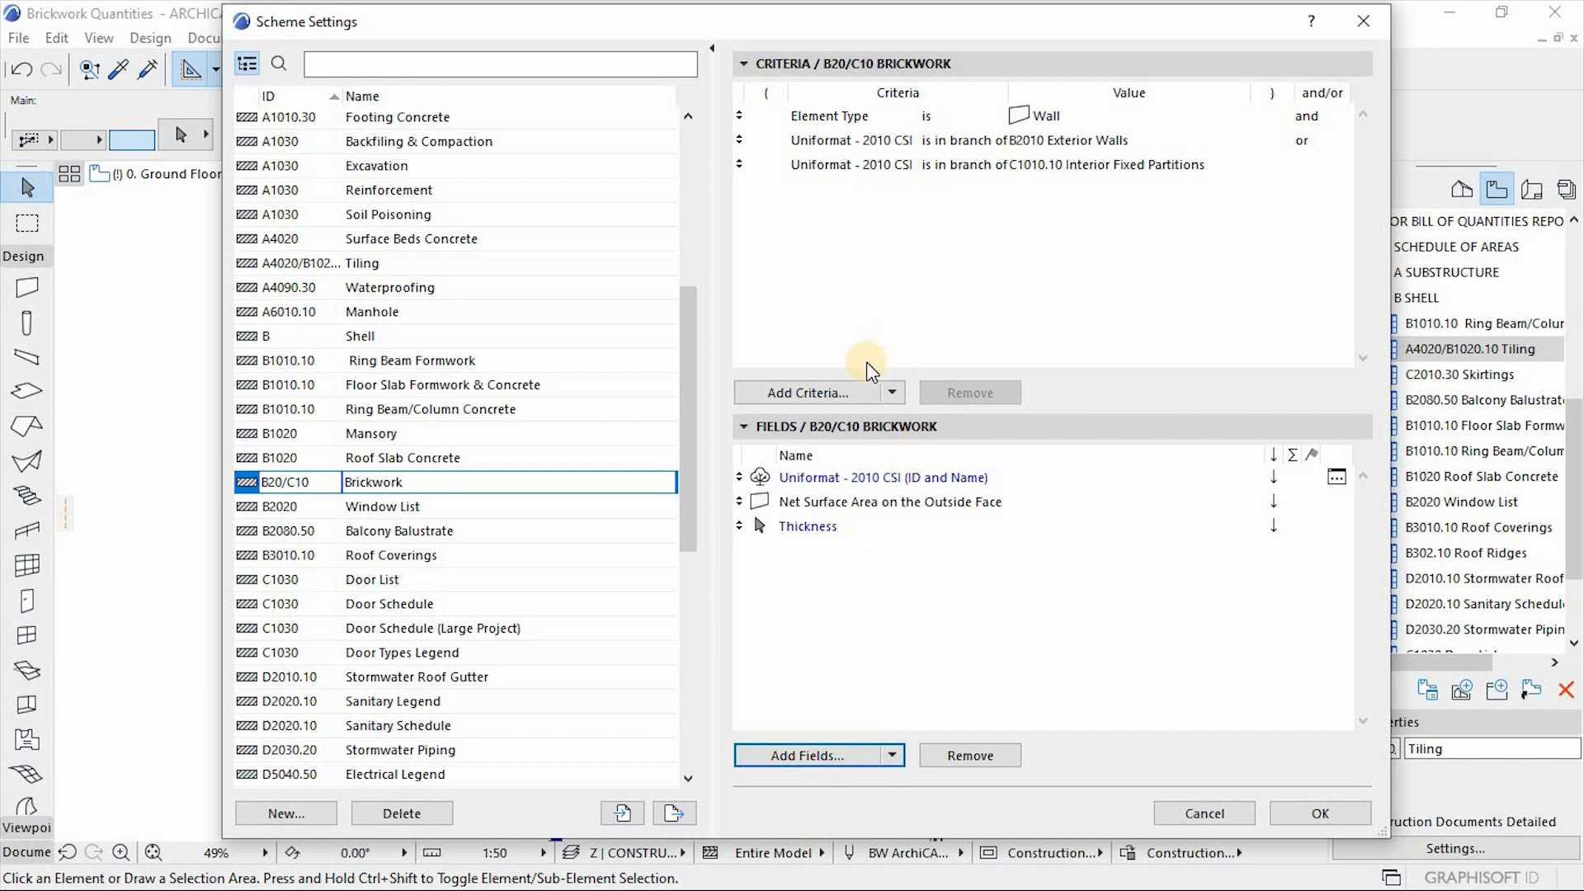
Add the Wall group's Length of Reference Line field to the Brickwork scheme and accept the scheme settings.
left_click(804, 755)
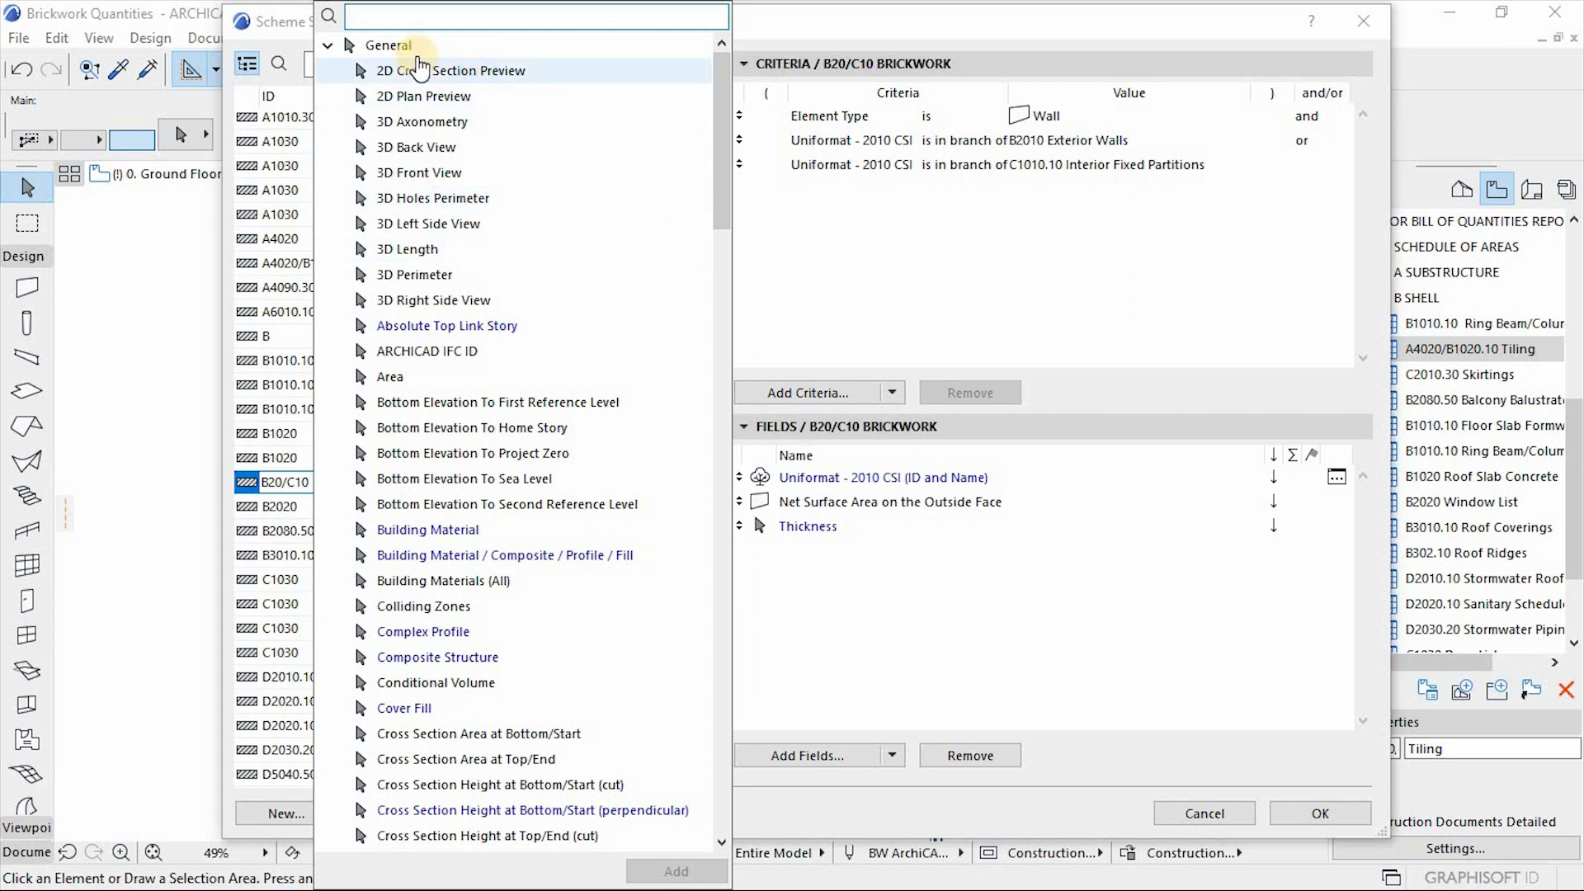
left_click(328, 45)
left_click(334, 173)
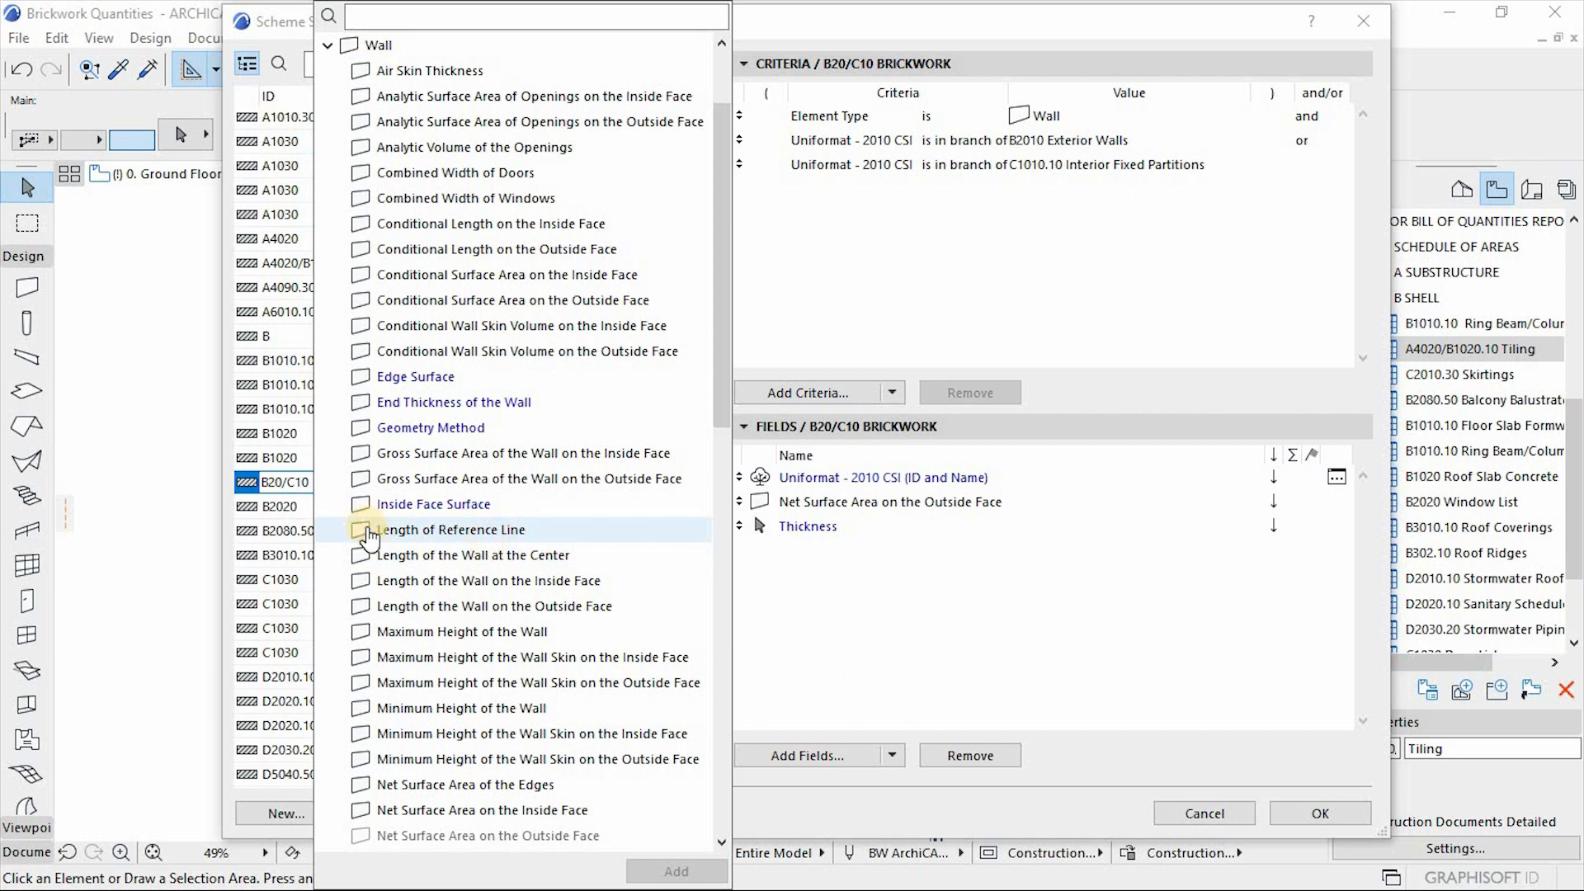
left_click(404, 535)
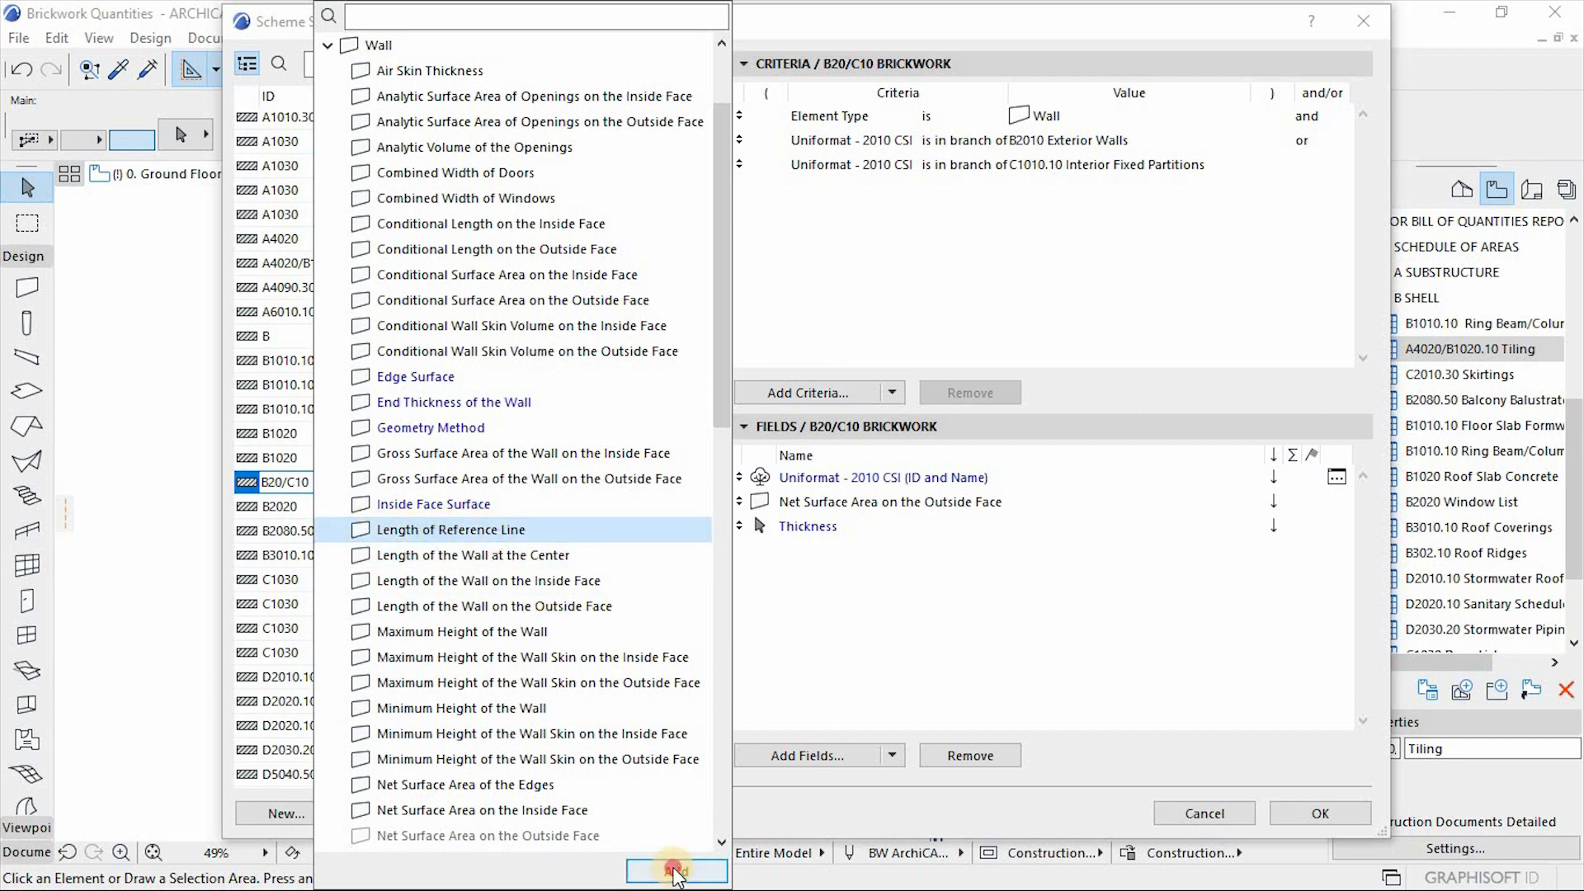
left_click(664, 871)
left_click(899, 639)
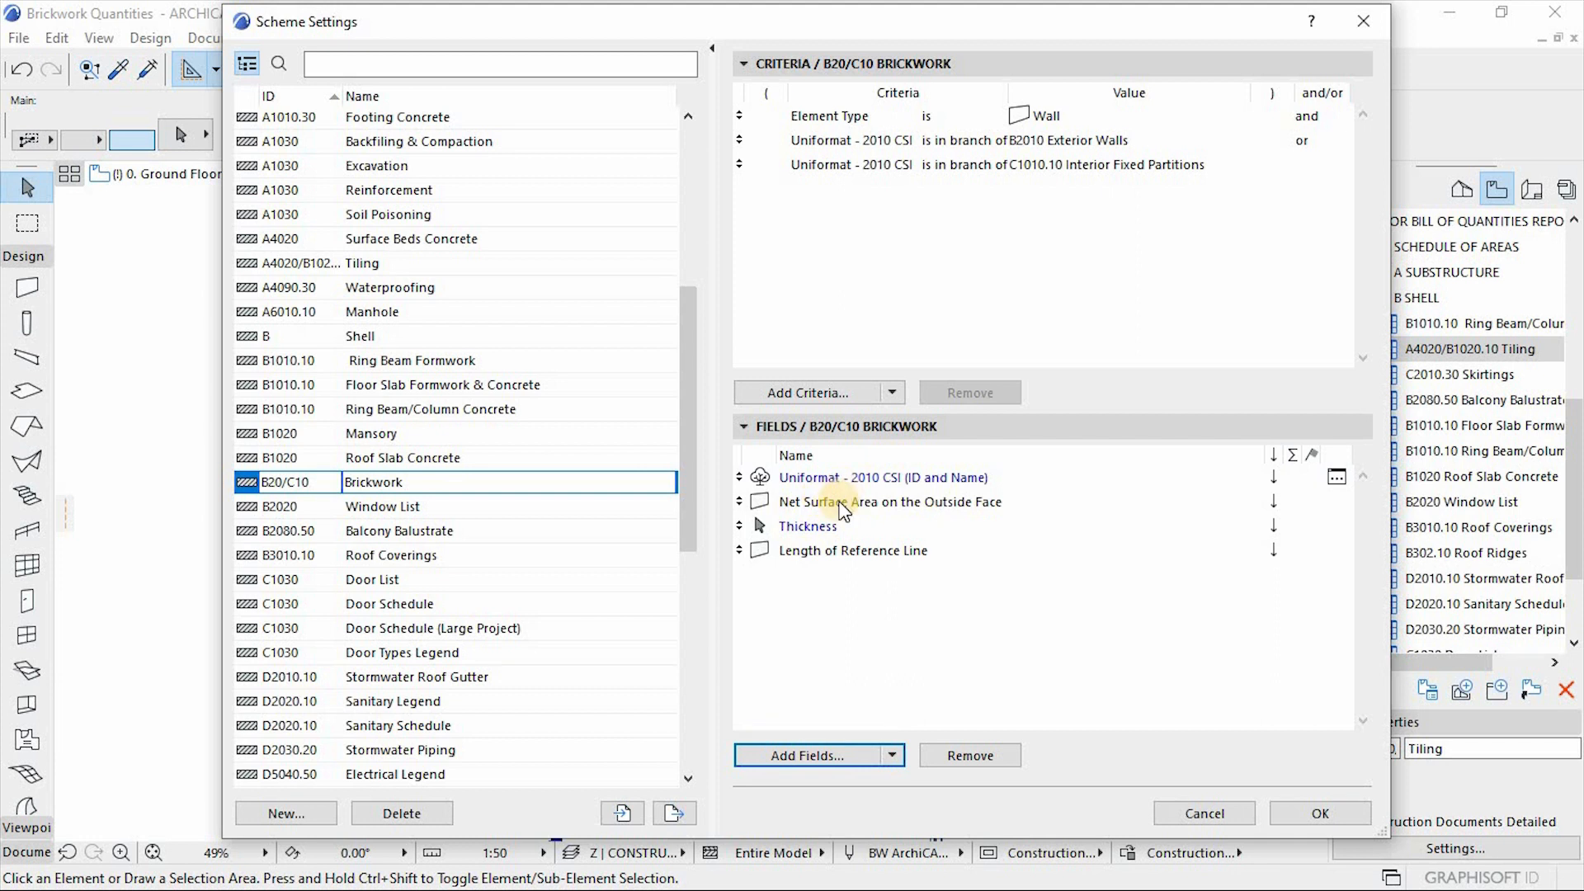
left_click(1307, 812)
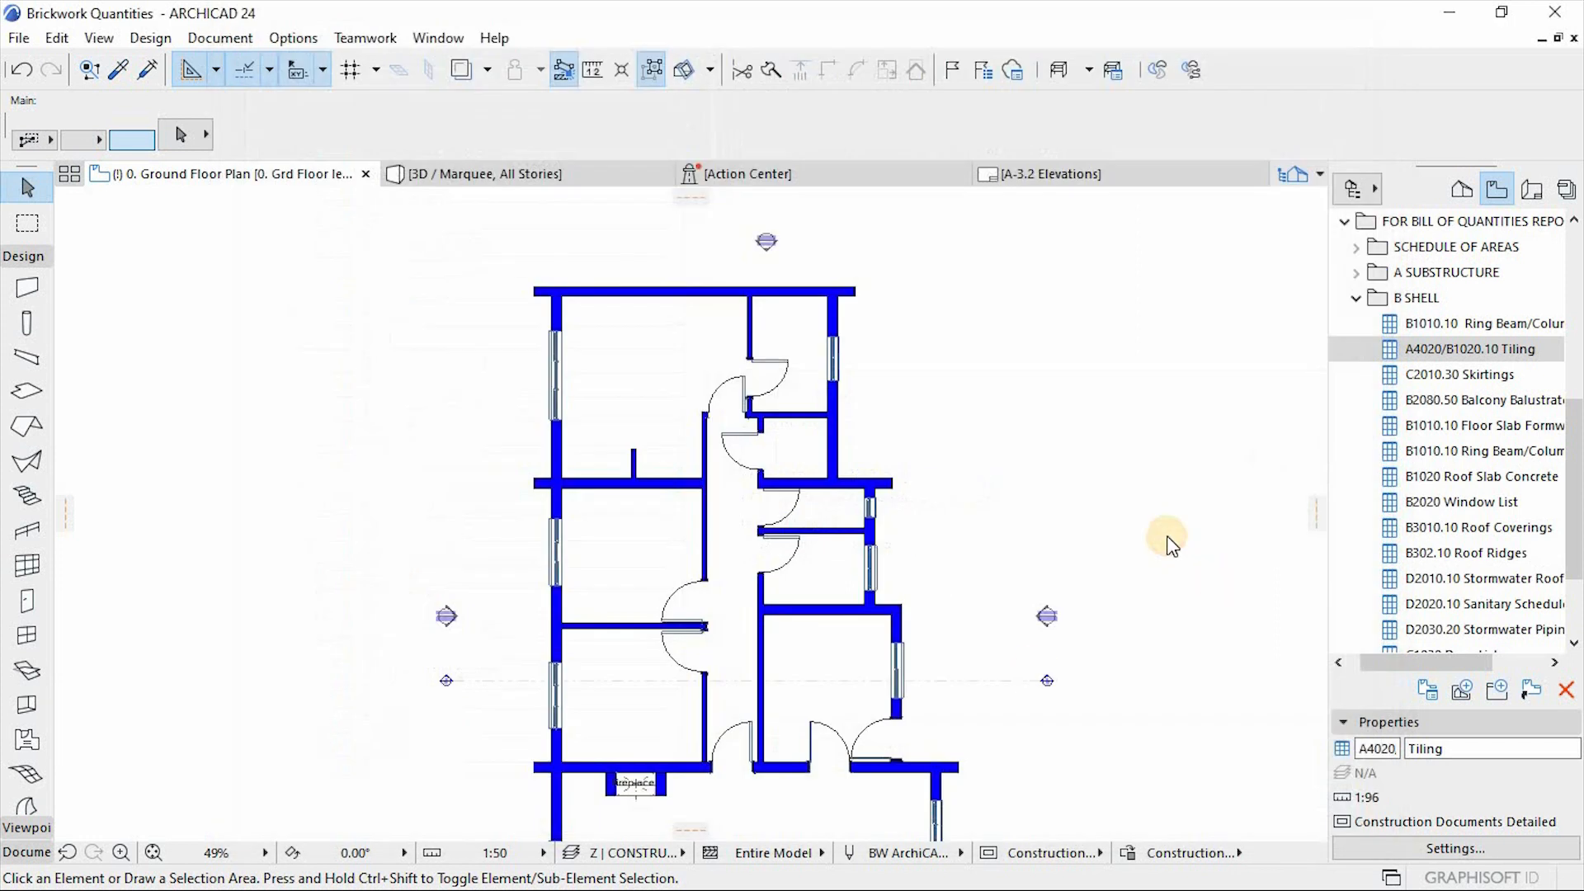
Open the B20/C10 Brickwork schedule from the project map.
left_click(1458, 190)
left_click_drag(1574, 272, 1575, 374)
left_click(1478, 533)
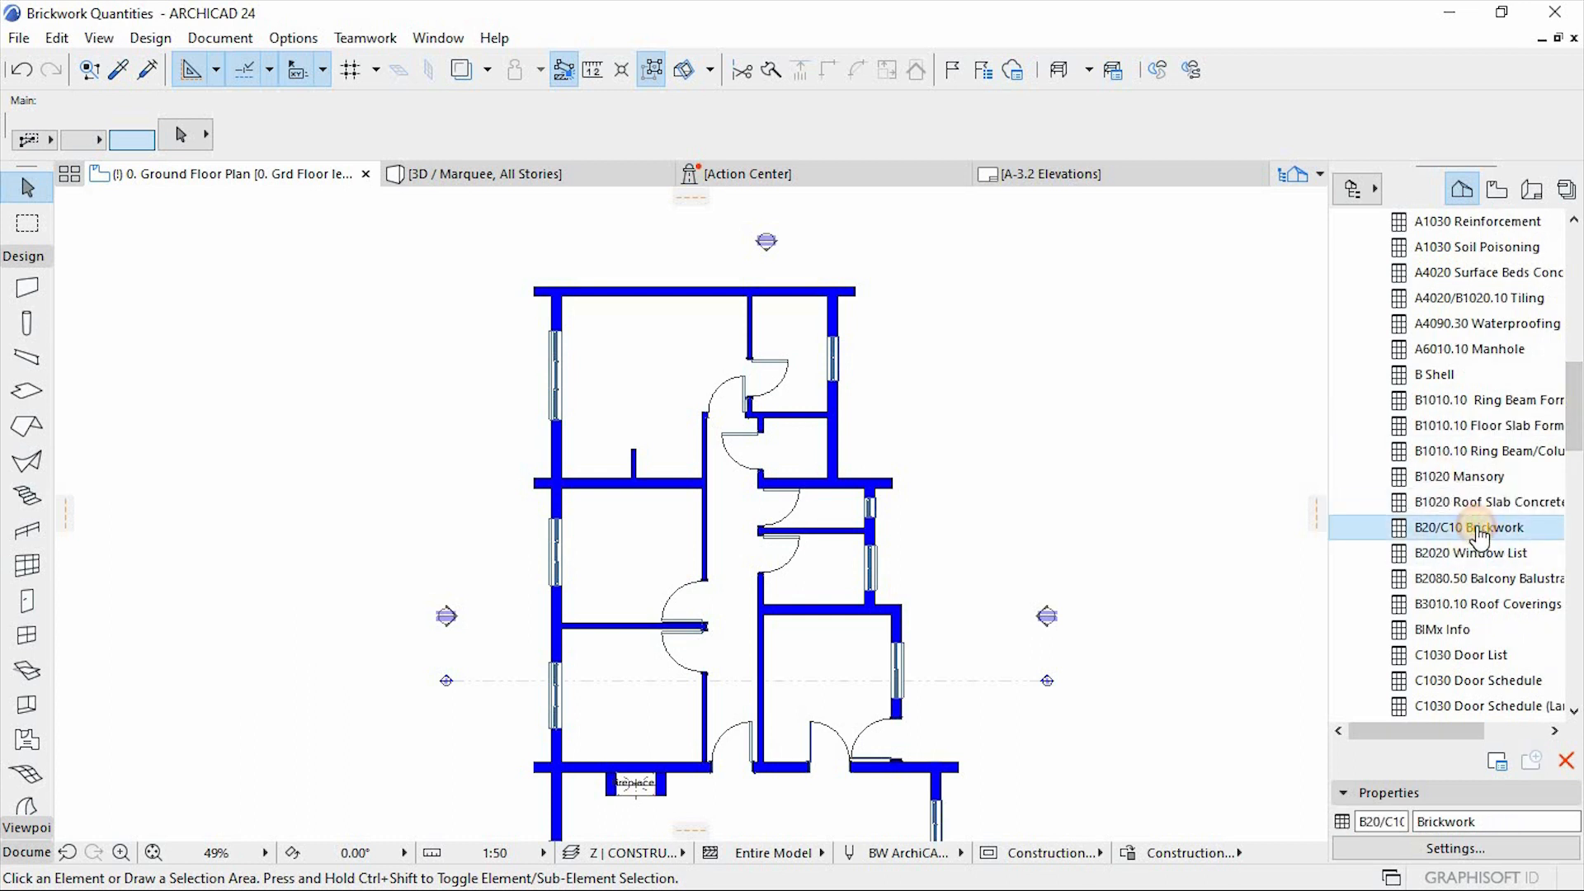
double_click(1478, 532)
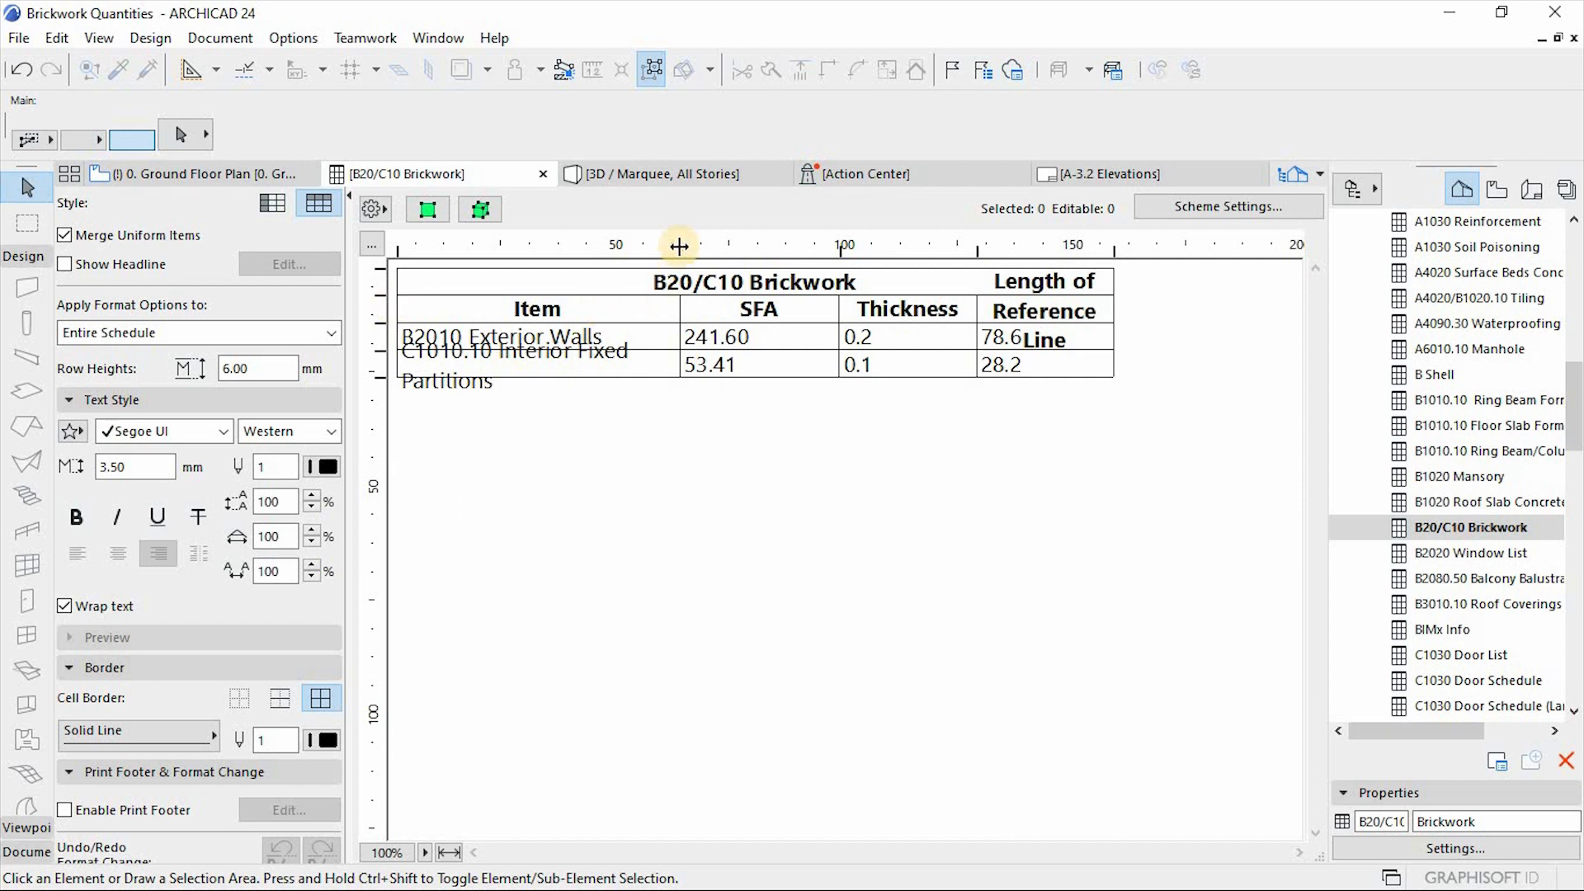
Widen the Item column so C1010.10 Interior Fixed Partitions fits on one line, and left-align the Item header.
left_click_drag(679, 246, 734, 246)
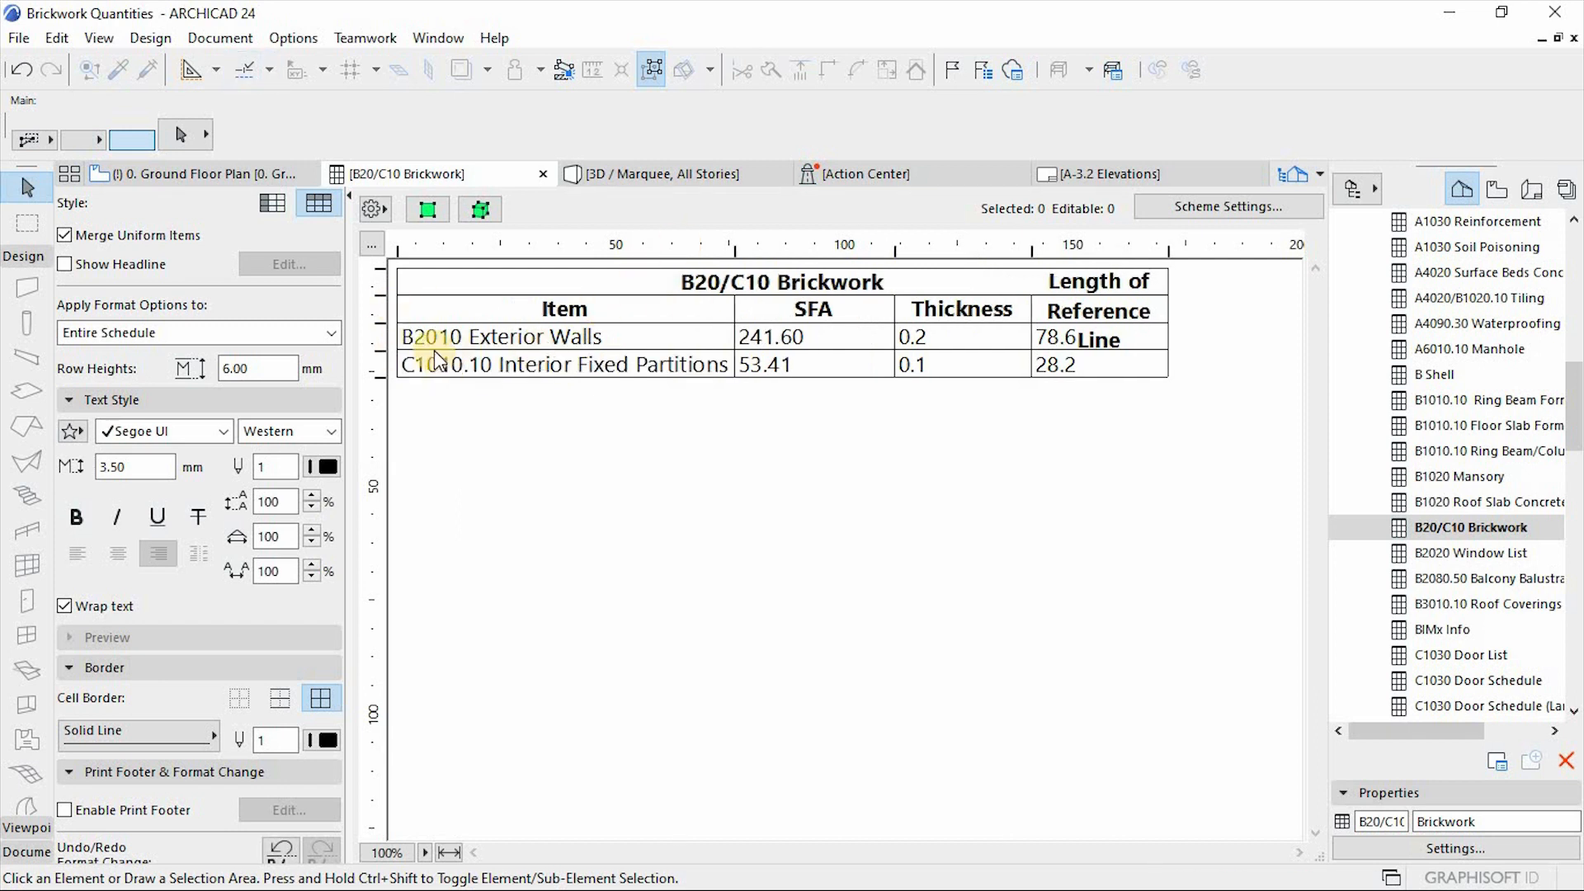
left_click(493, 307)
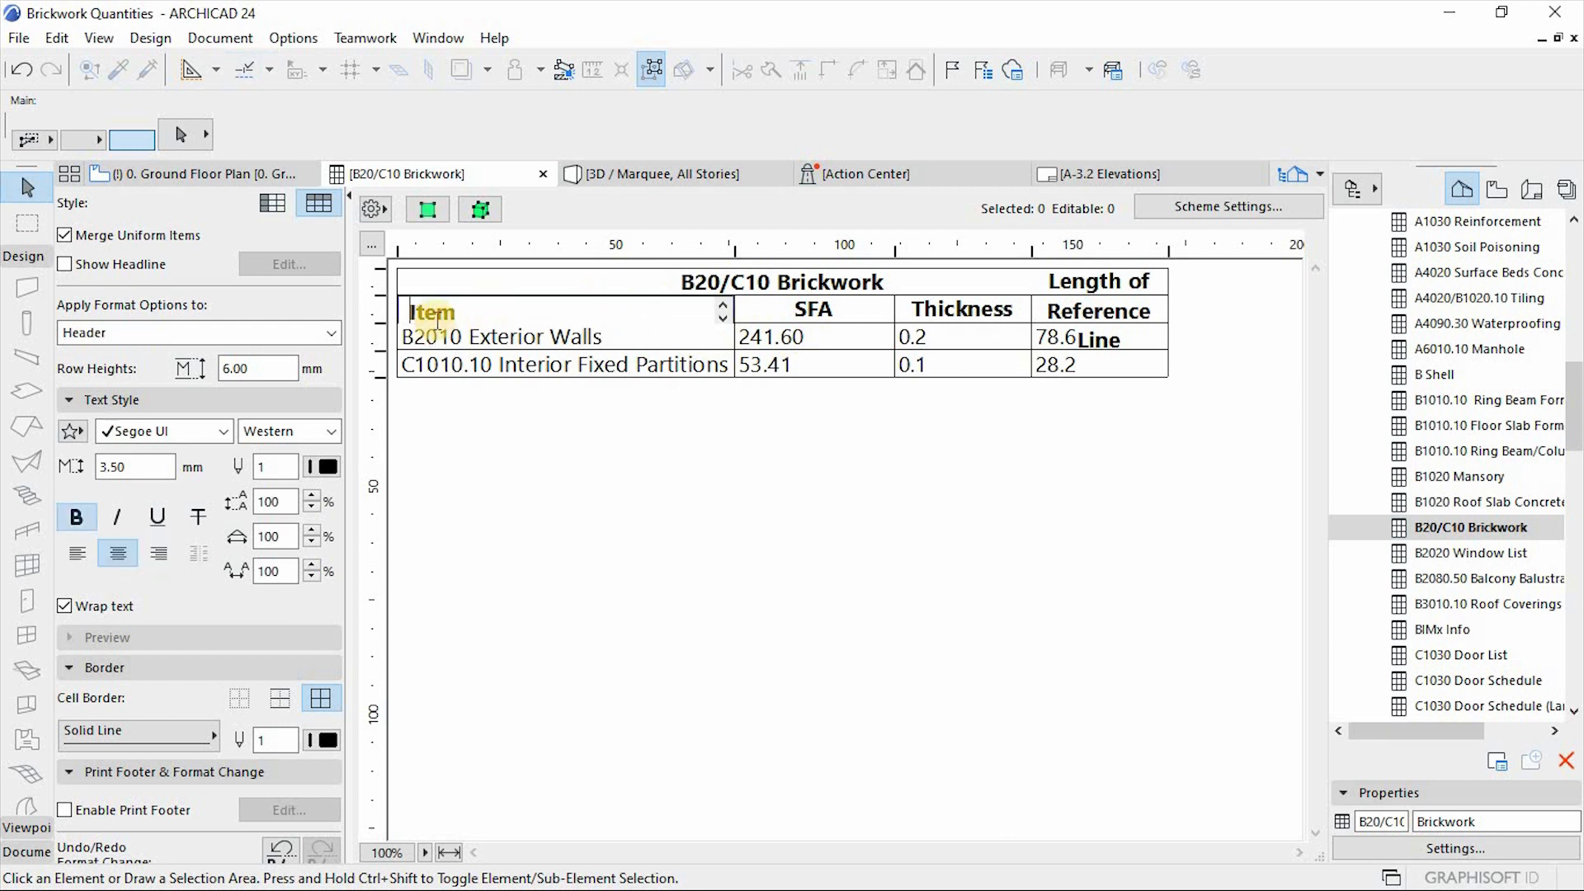
left_click(74, 553)
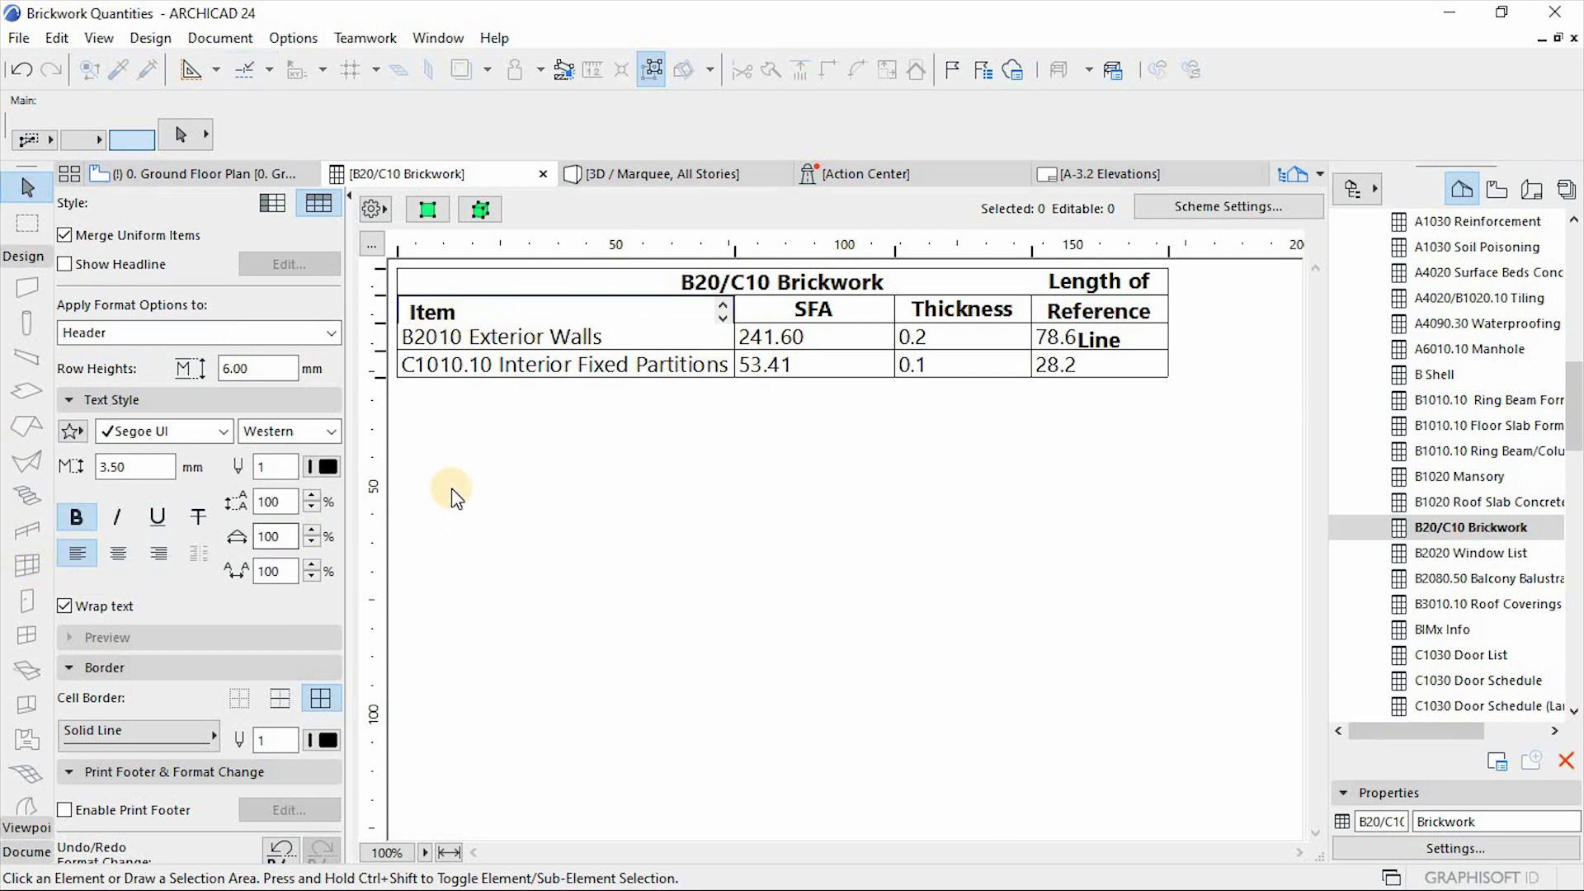
left_click(413, 334)
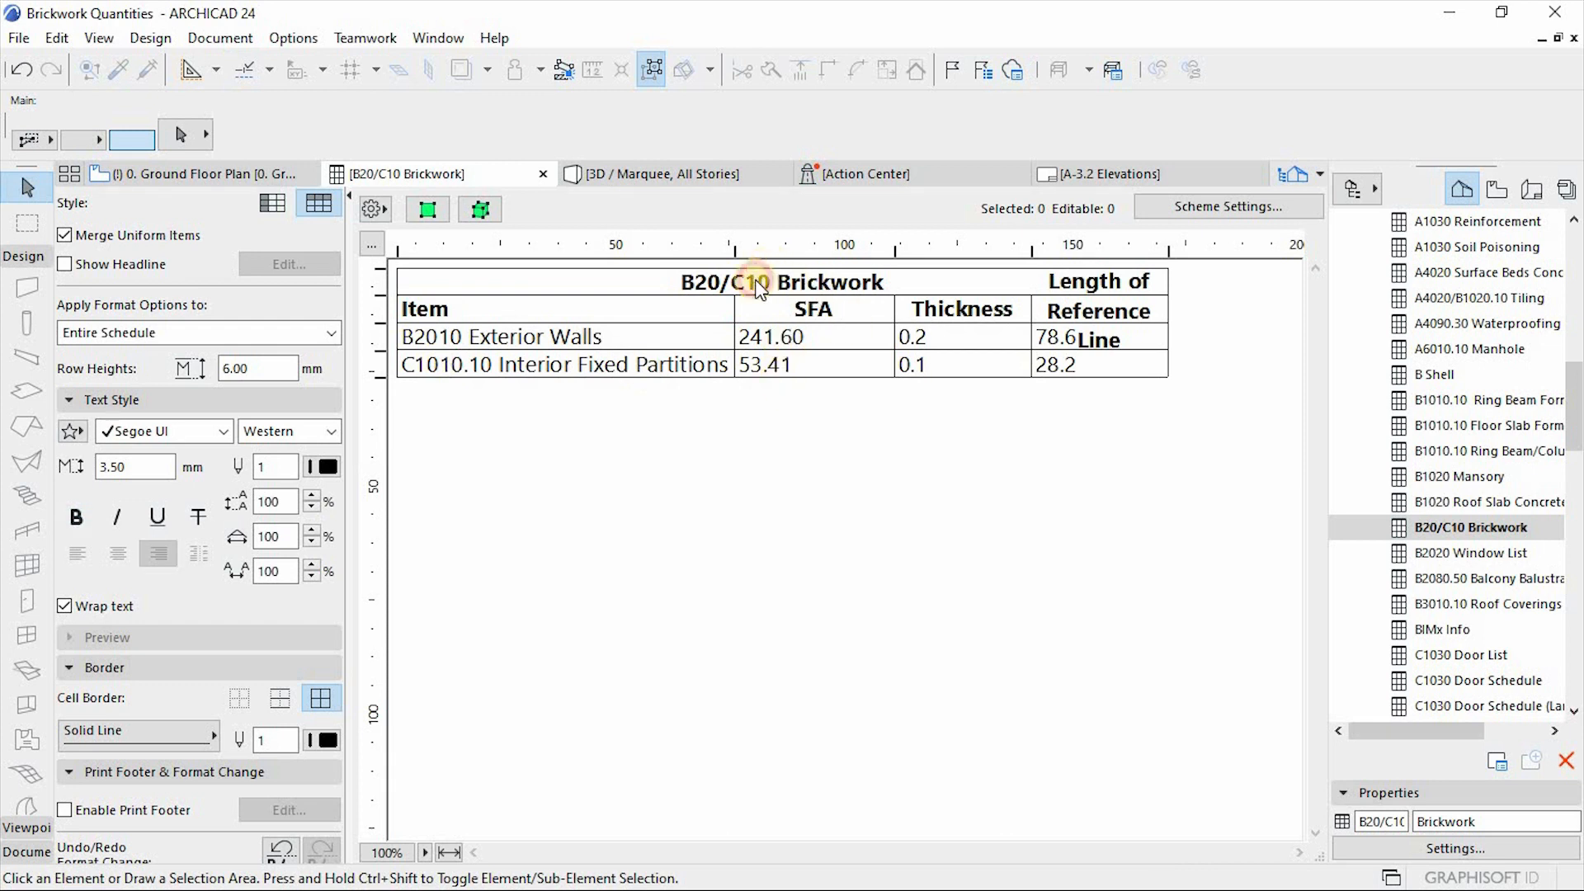
Change the schedule's title to B20/C10 BRICKWORK.
left_click(631, 282)
left_click_drag(615, 284, 497, 286)
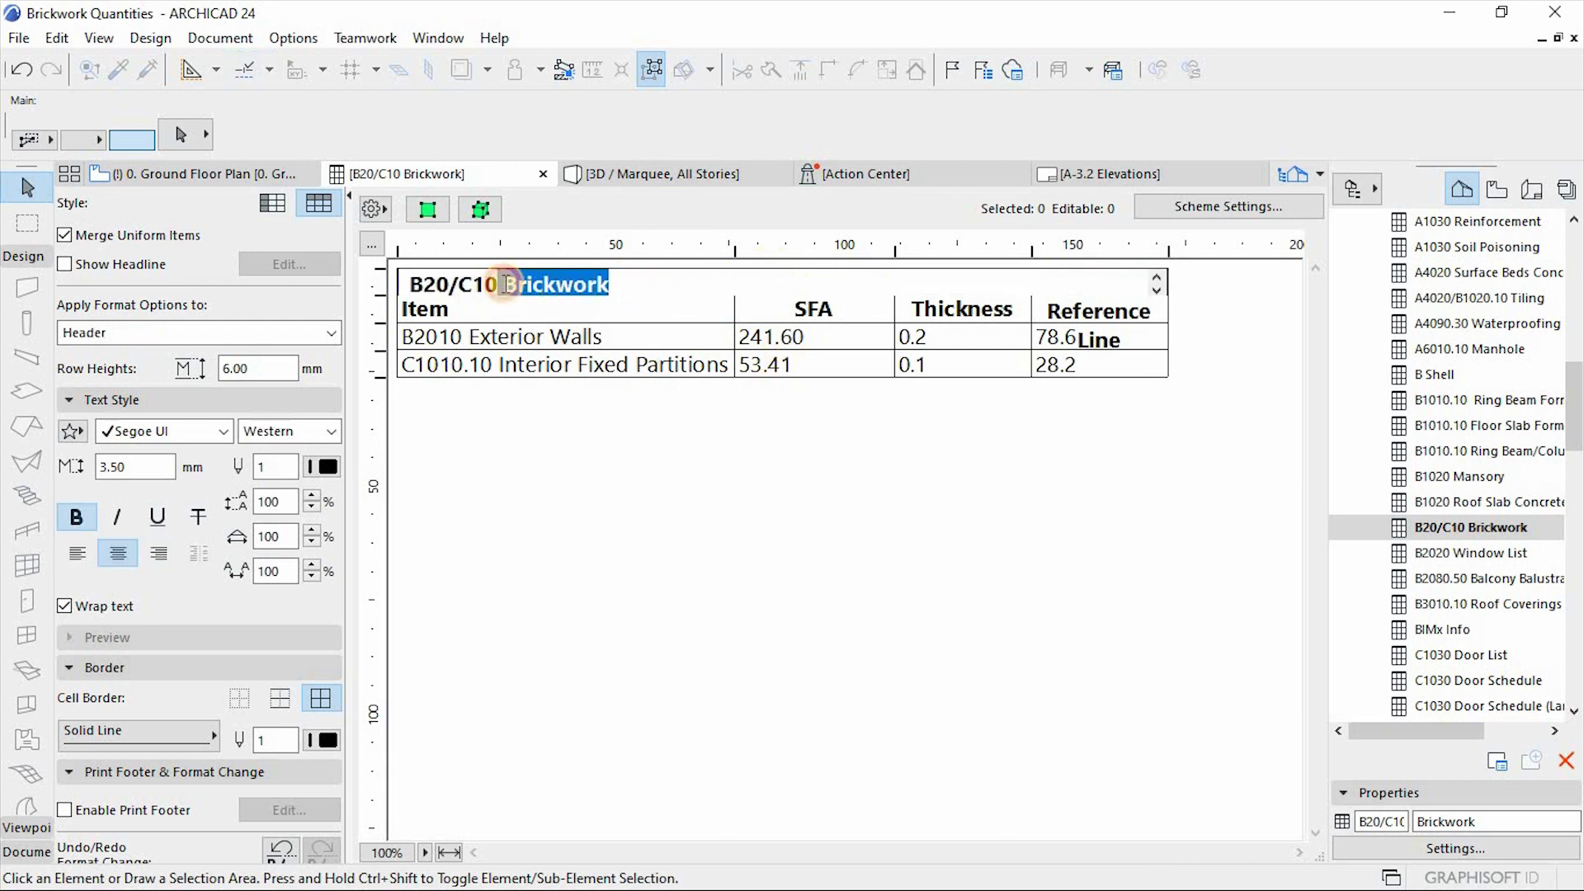
type("RICKWO")
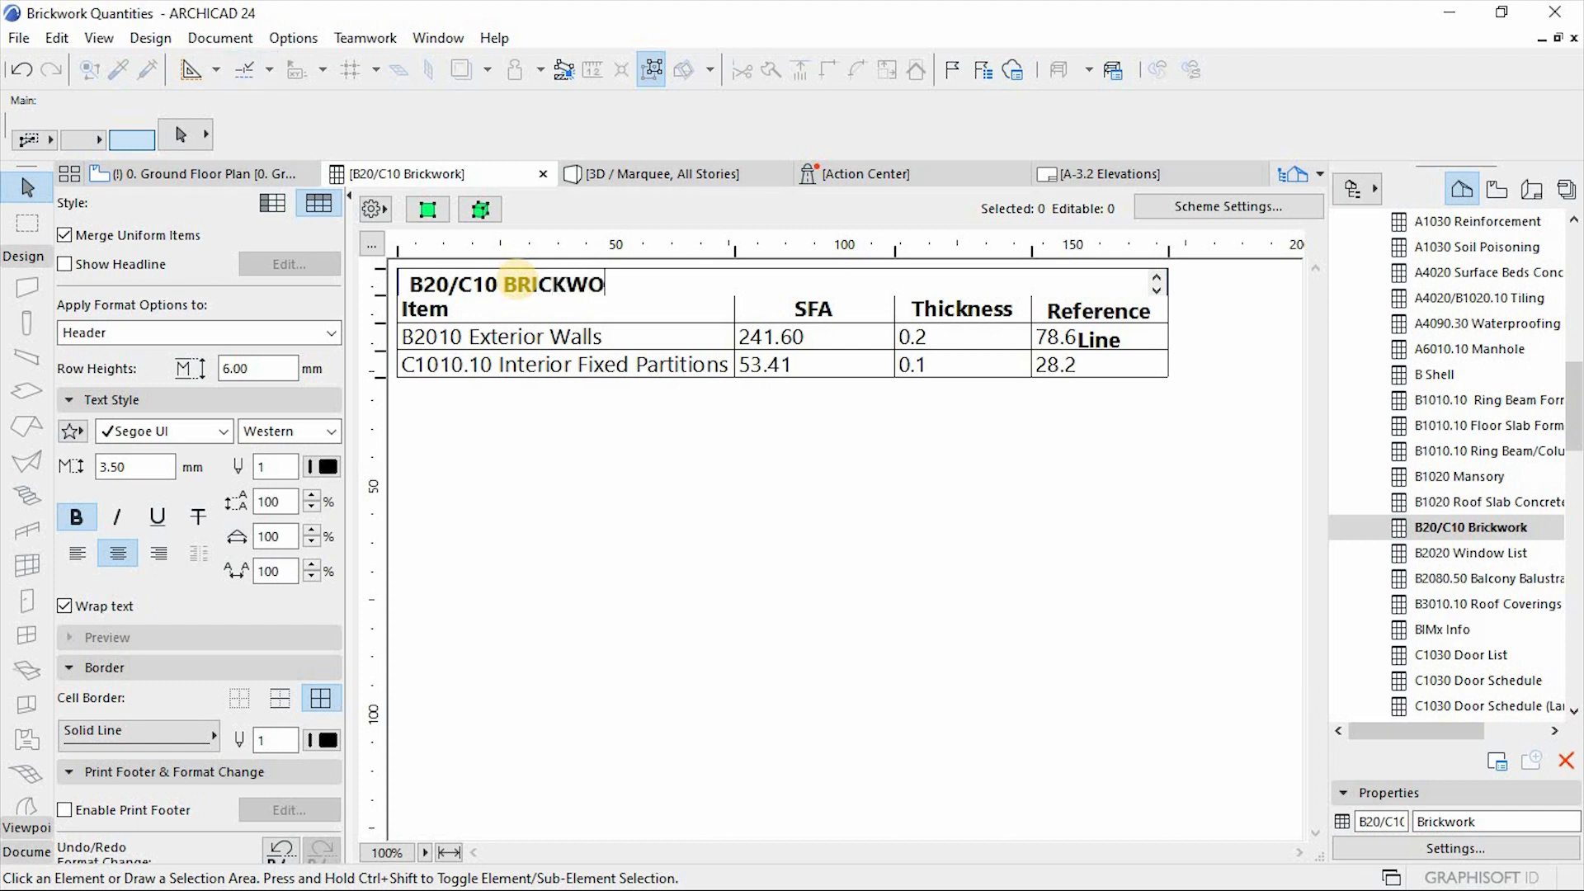
type("RK")
left_click(729, 519)
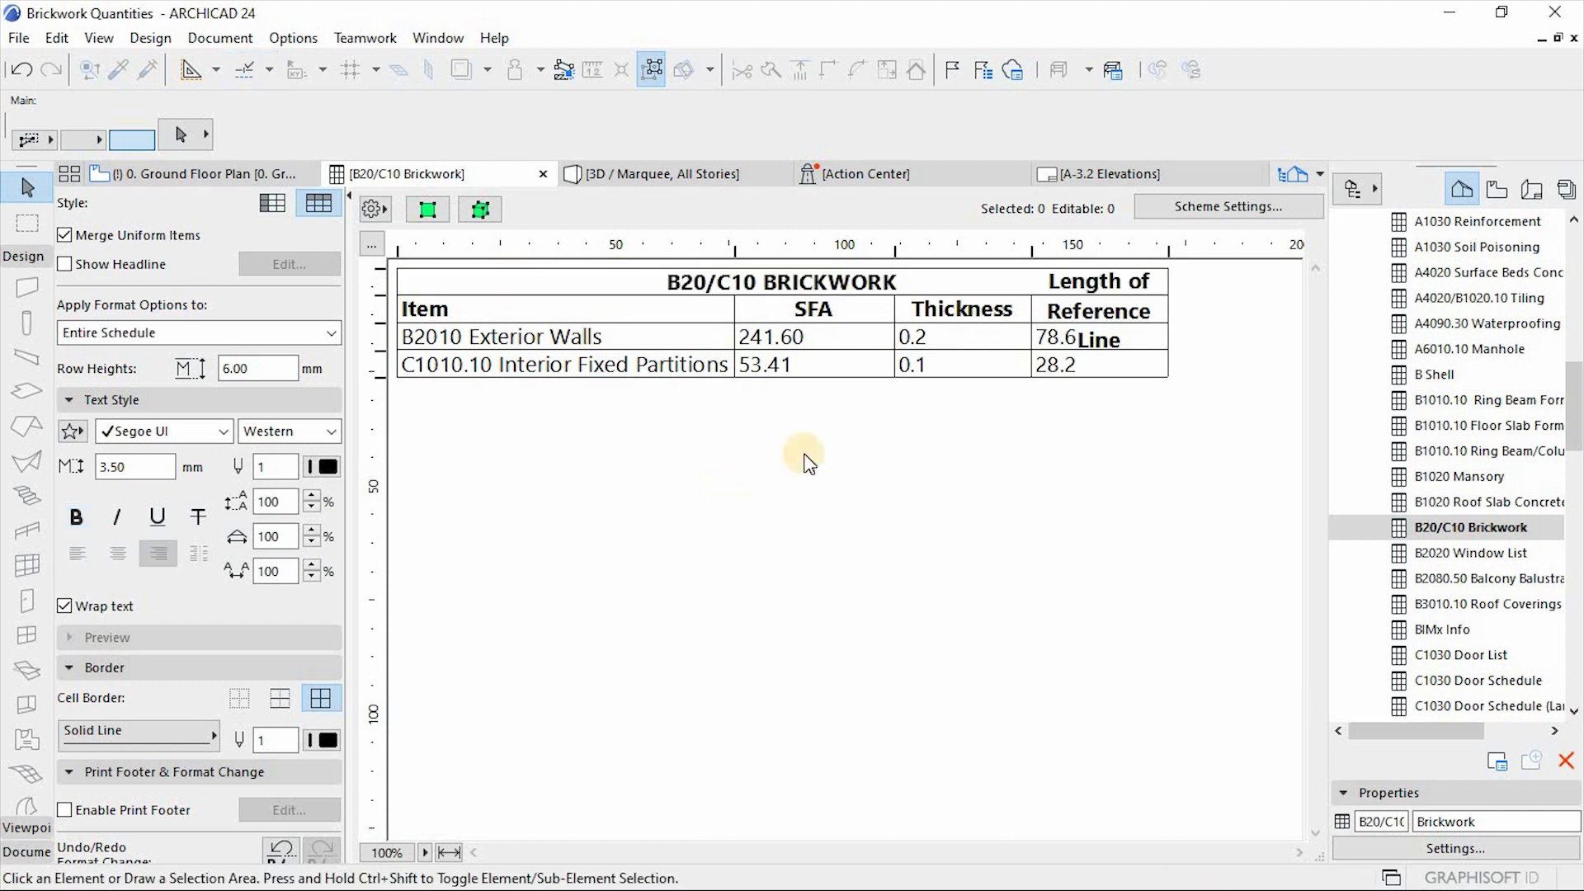
Shorten the Length of Reference Line column header to Length.
left_click(1097, 311)
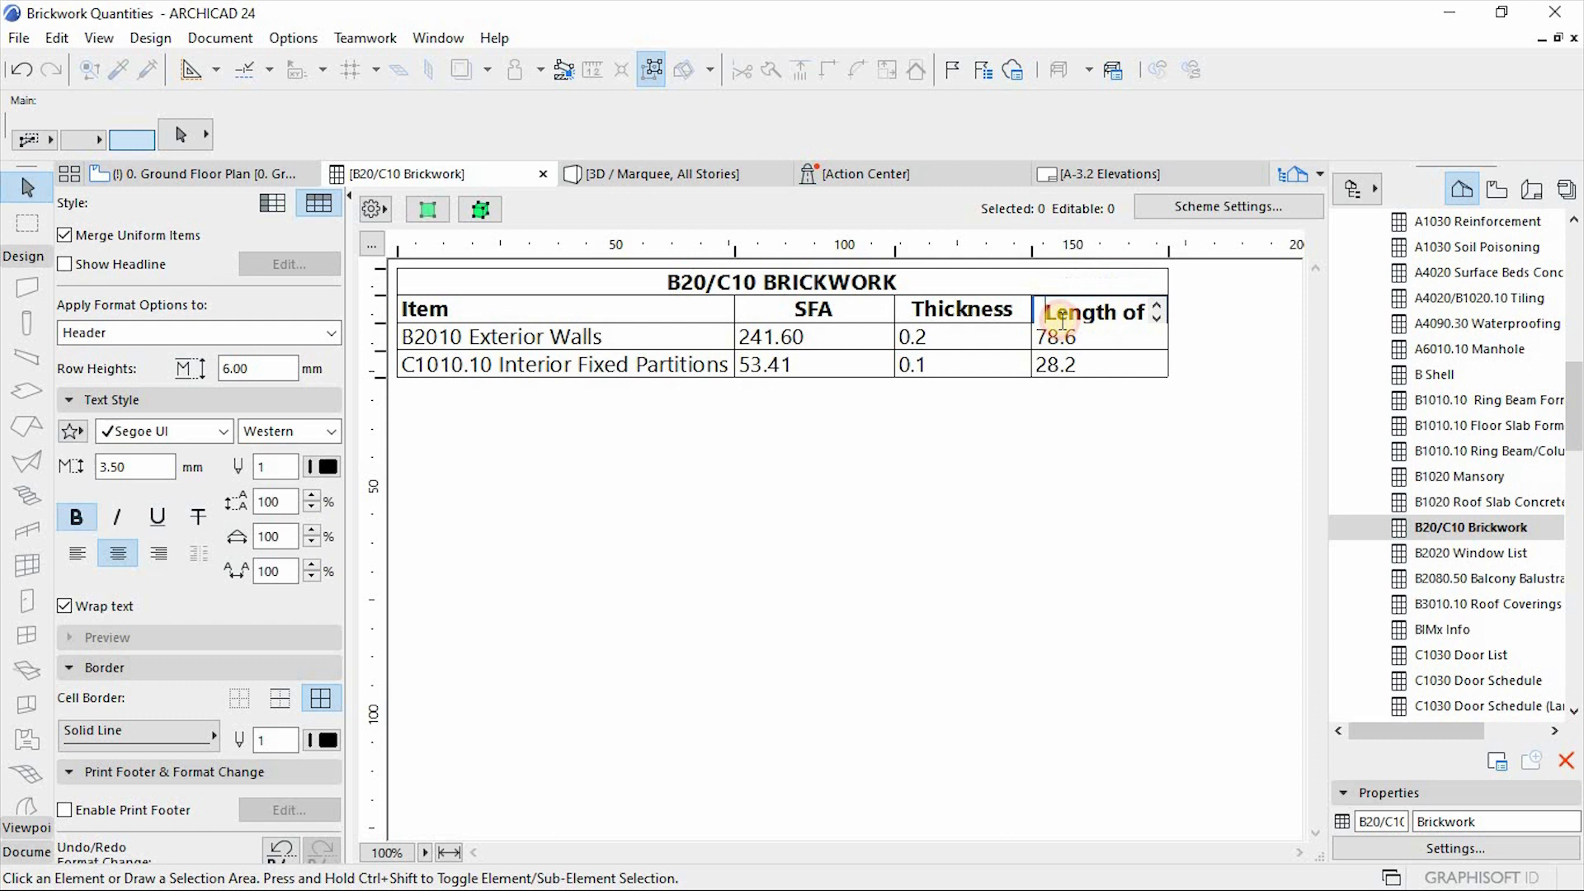
double_click(1124, 316)
key("Delete")
key("Delete")
key("Delete")
key("Delete")
key("Delete")
key("Delete")
key("Delete")
key("Delete")
key("Delete")
key("Delete")
key("Delete")
key("Delete")
key("Delete")
key("Delete")
key("Delete")
key("Delete")
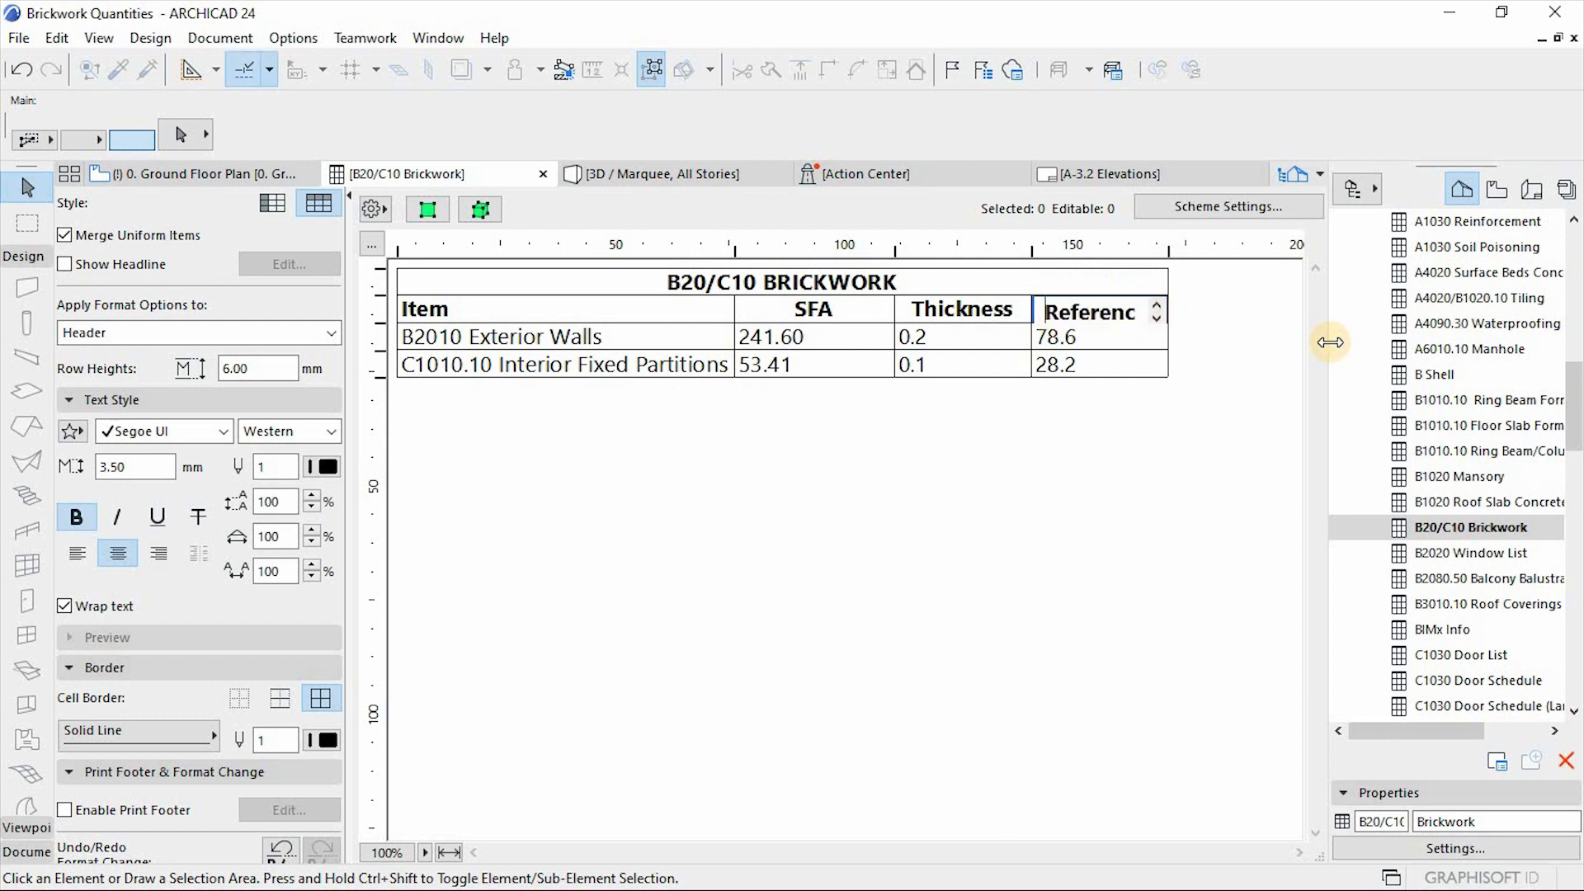
type("Line")
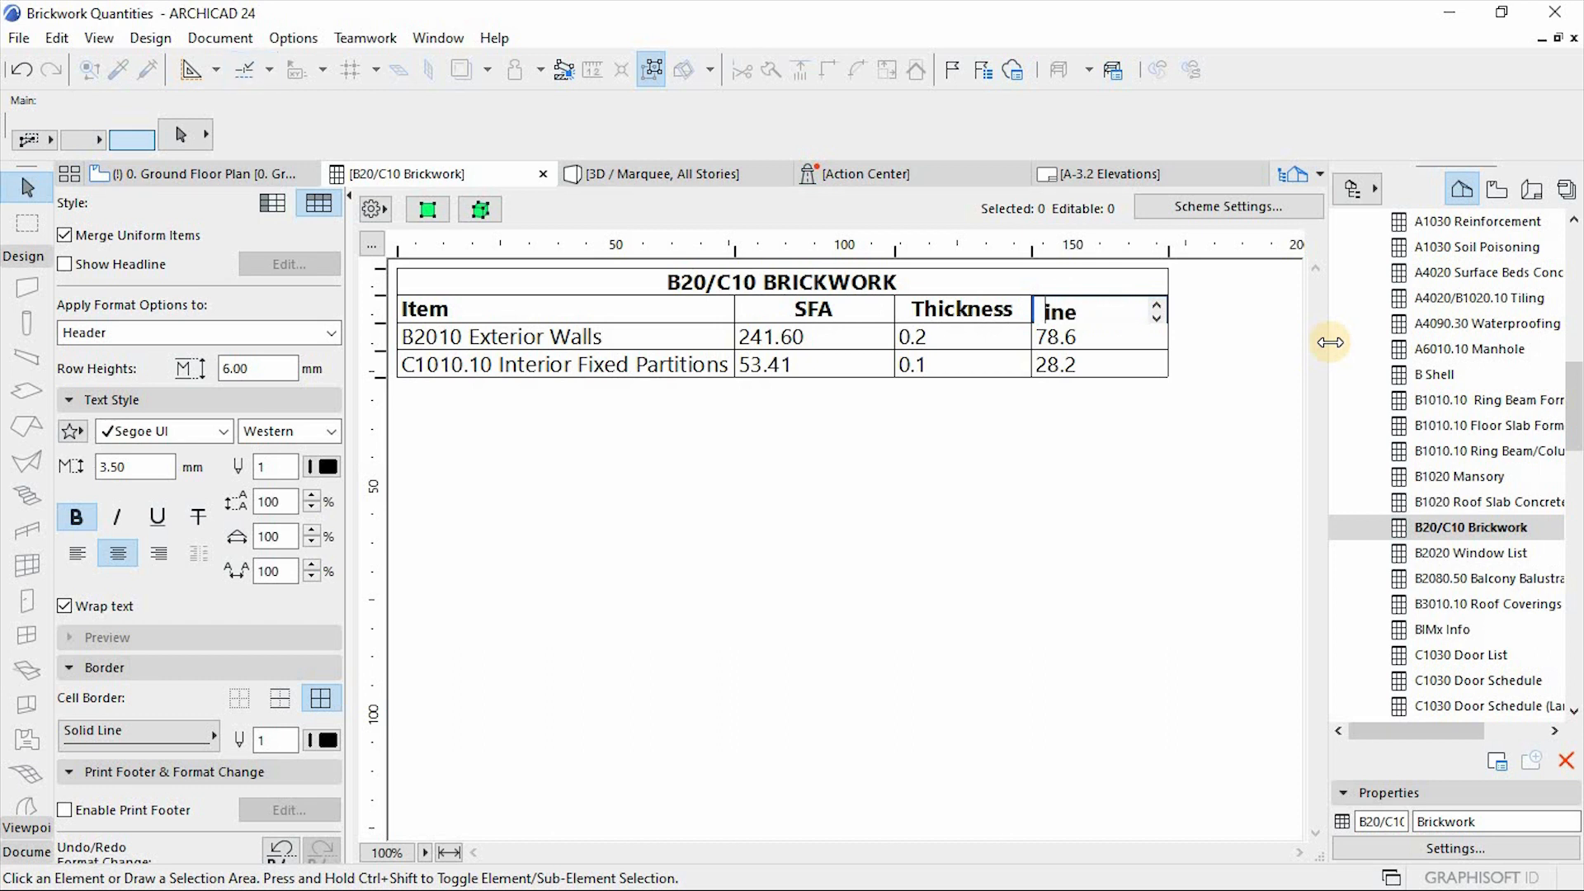
key("Delete")
key("Delete")
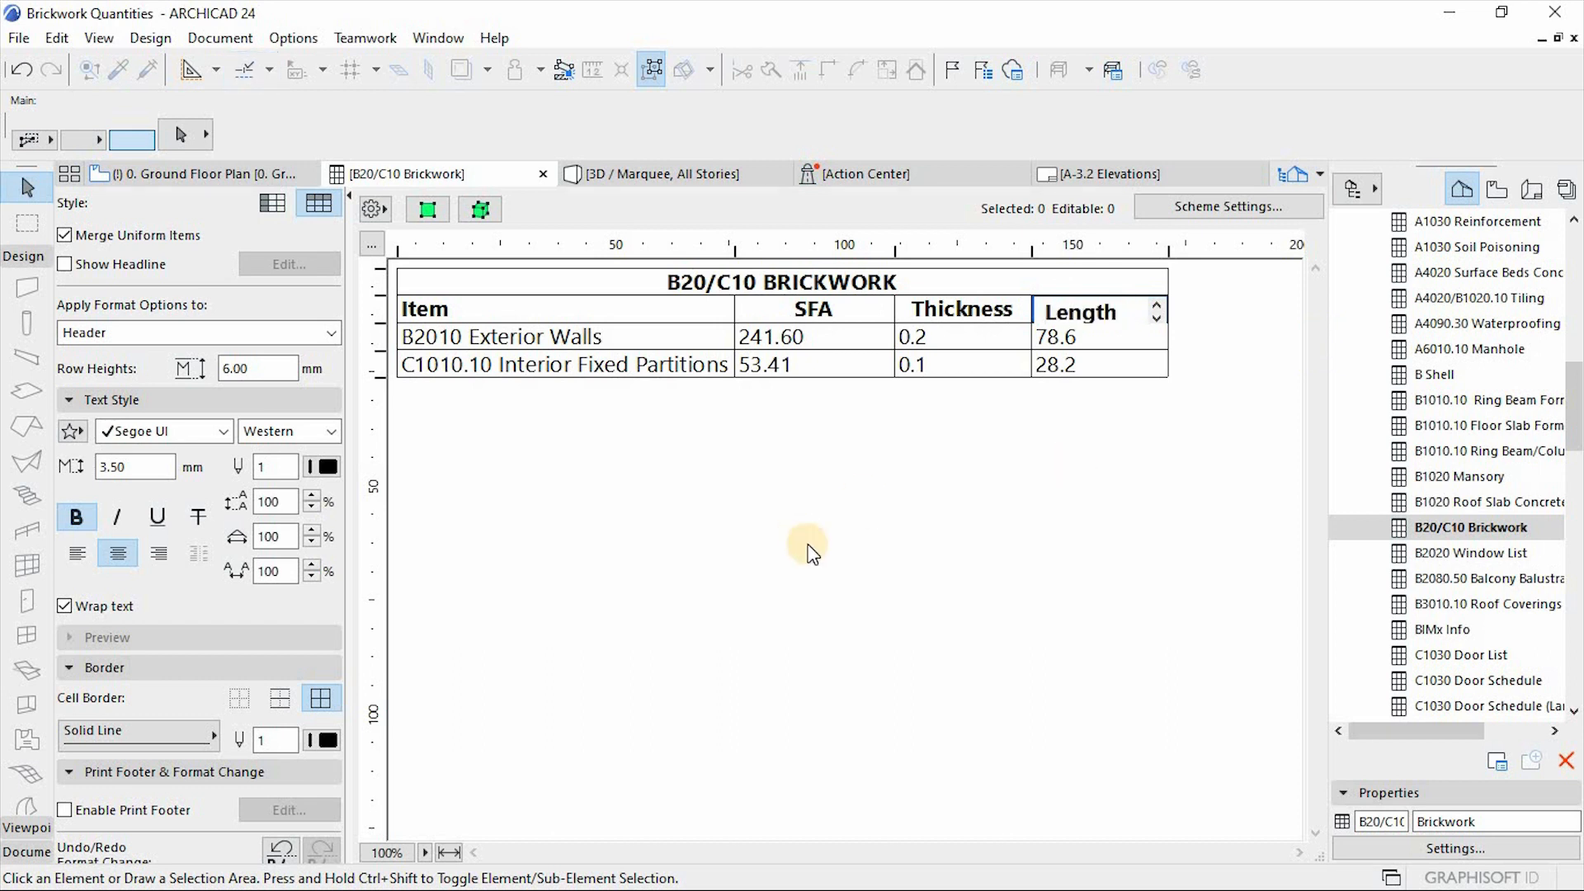
left_click(982, 530)
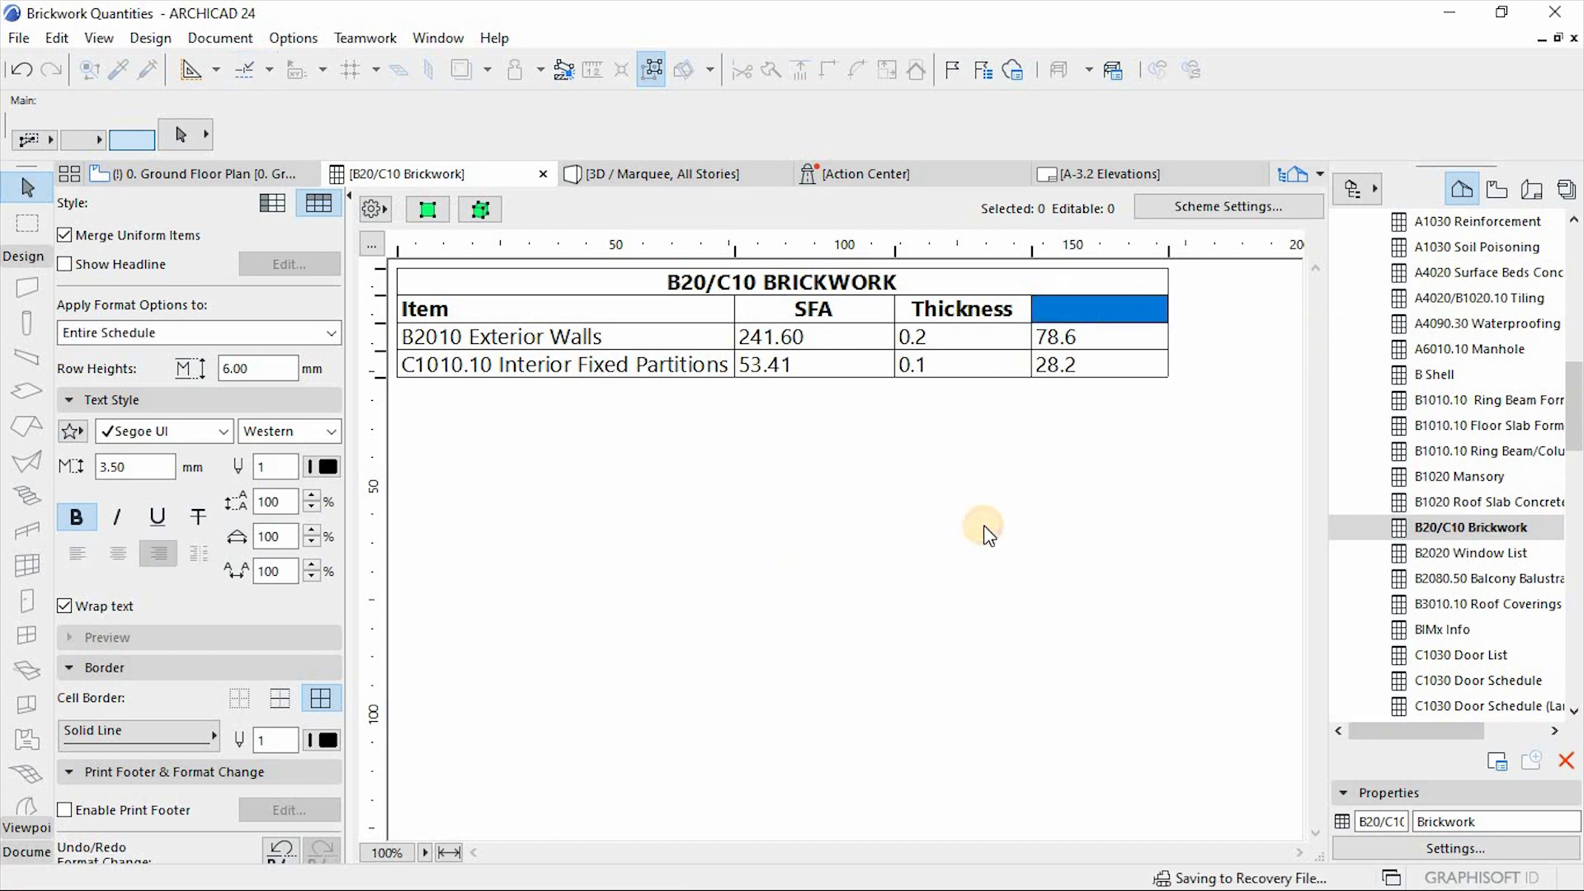
Fit the Length, Thickness and SFA columns to their contents and widen the Item, SFA and Thickness columns slightly.
double_click(1167, 253)
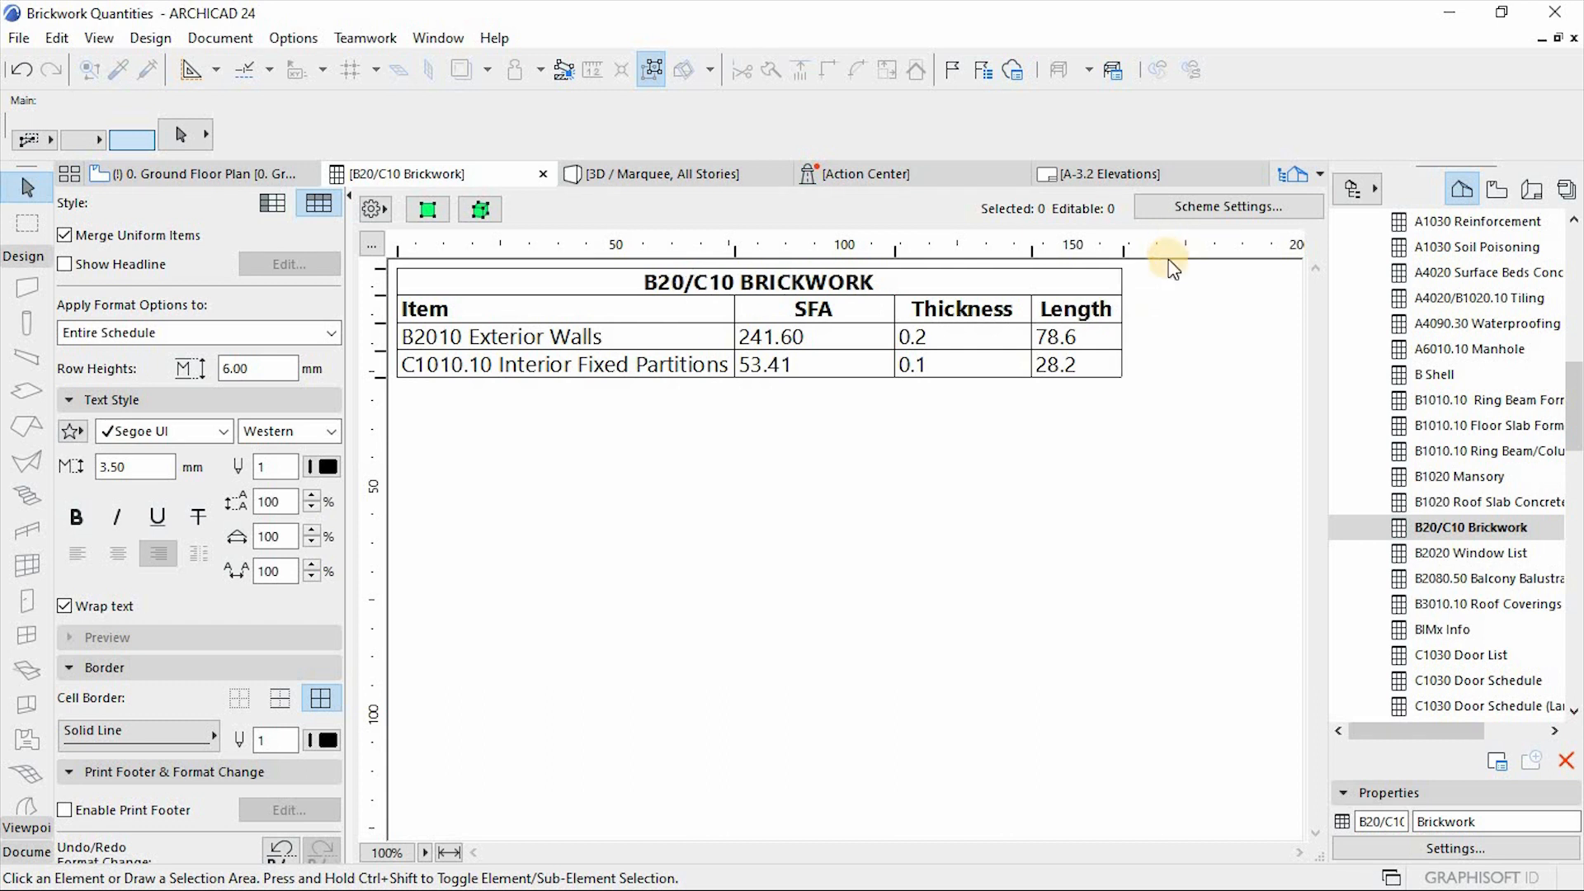
double_click(1033, 248)
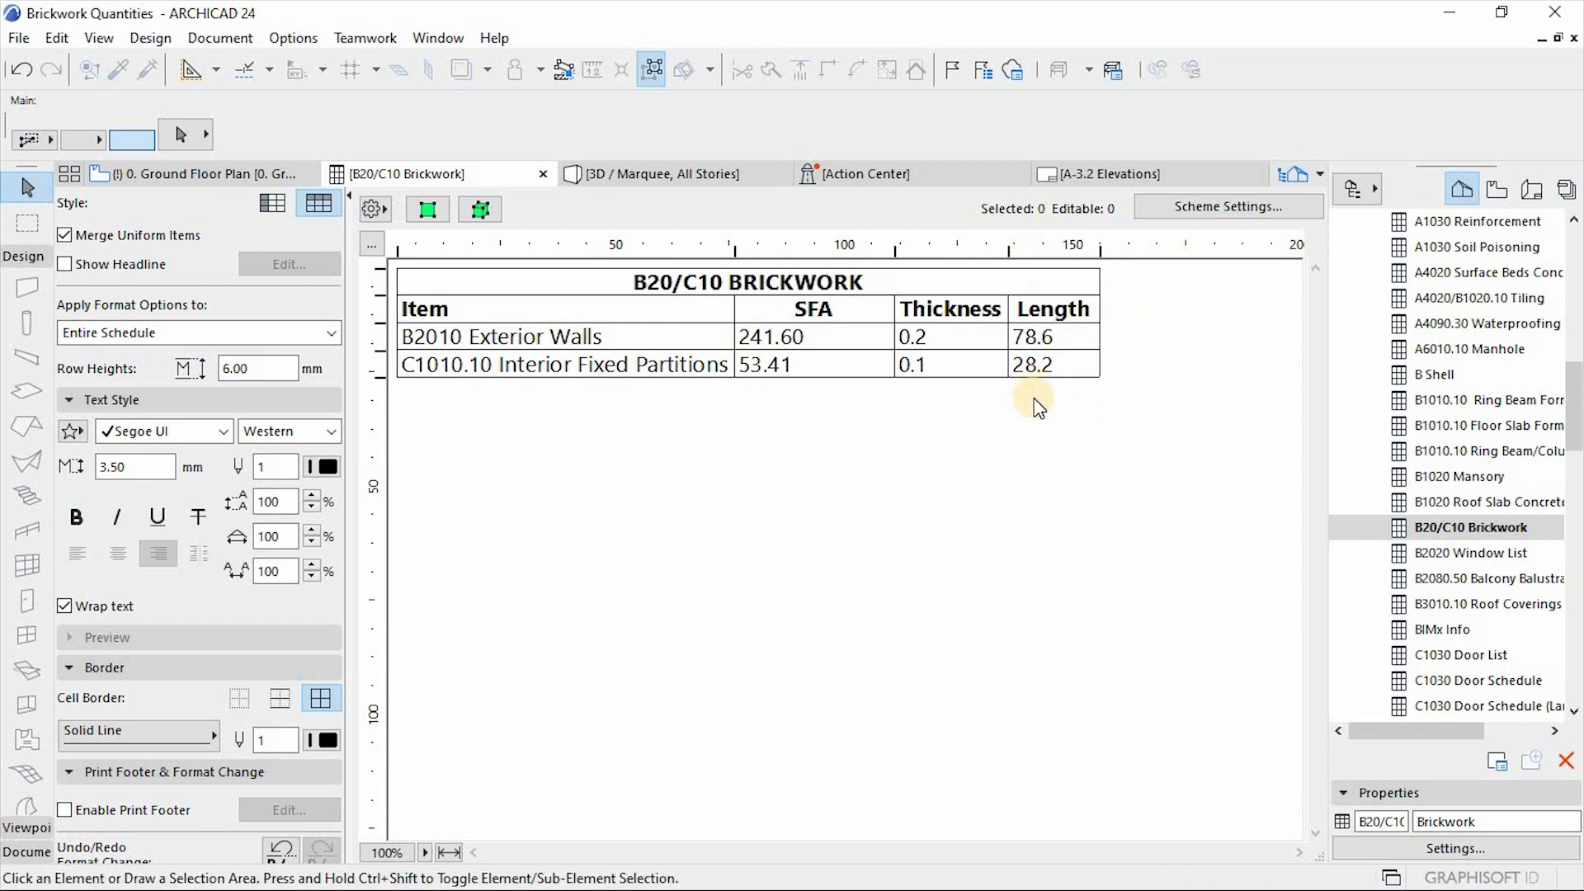
double_click(896, 253)
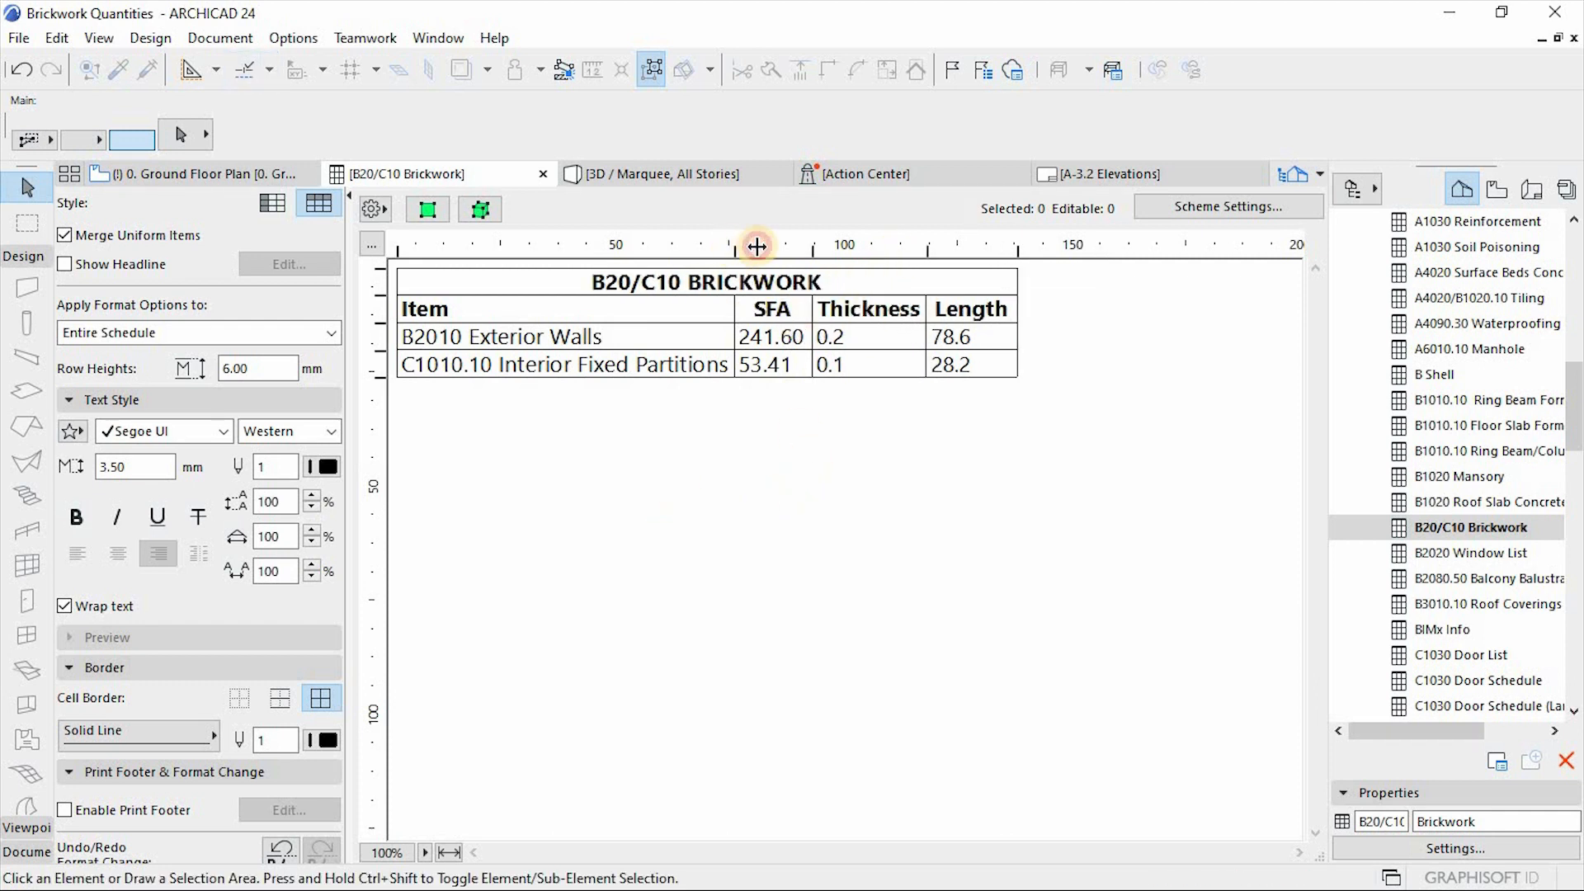
left_click_drag(734, 245, 871, 246)
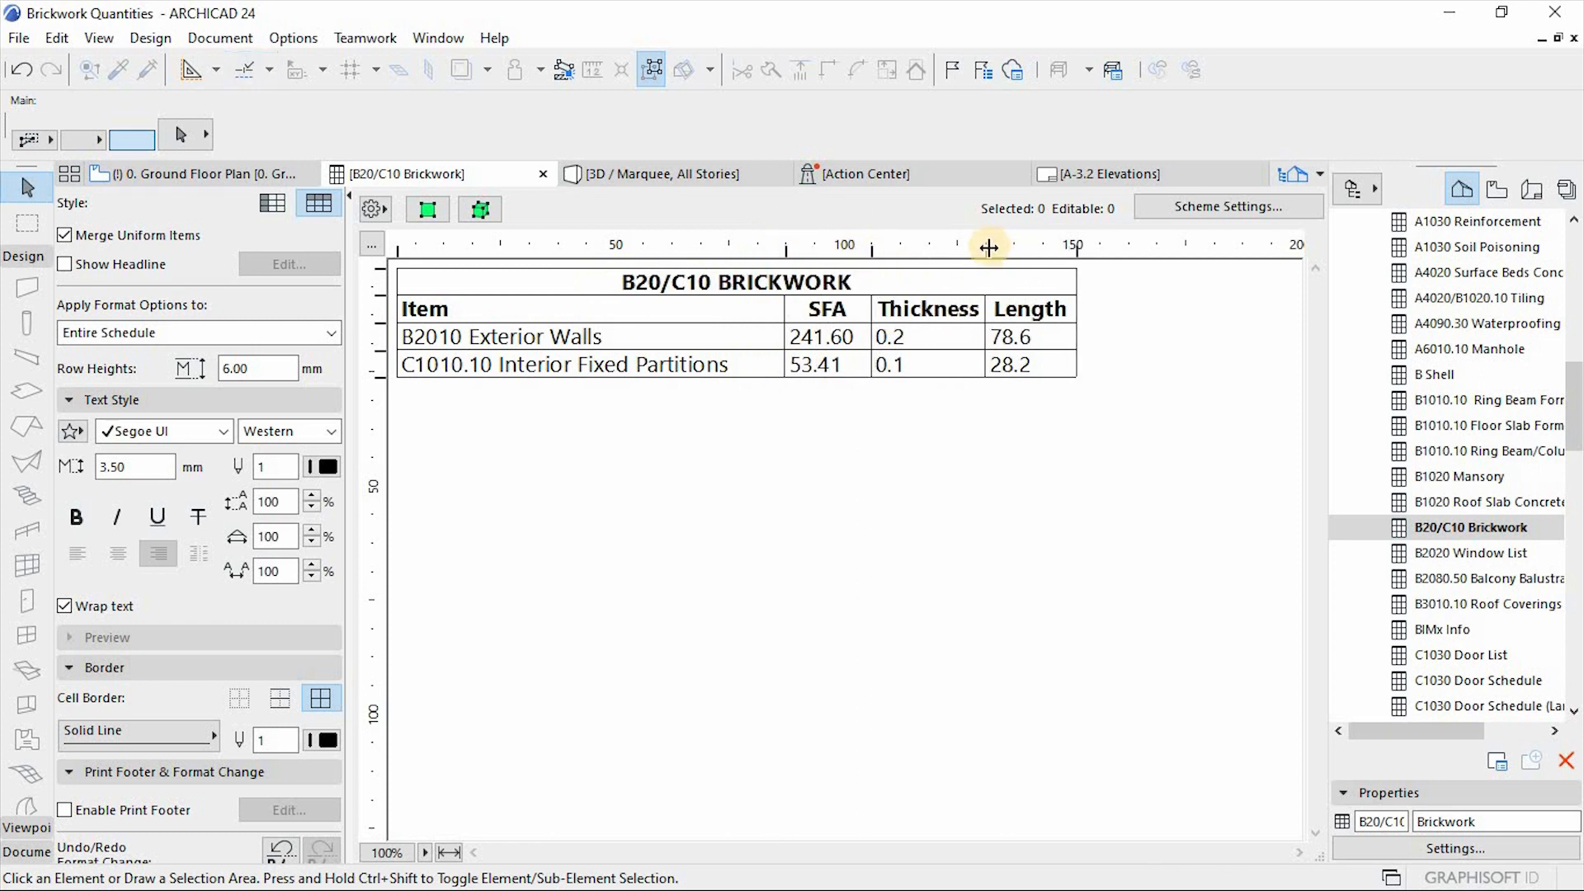
left_click_drag(990, 248, 1099, 251)
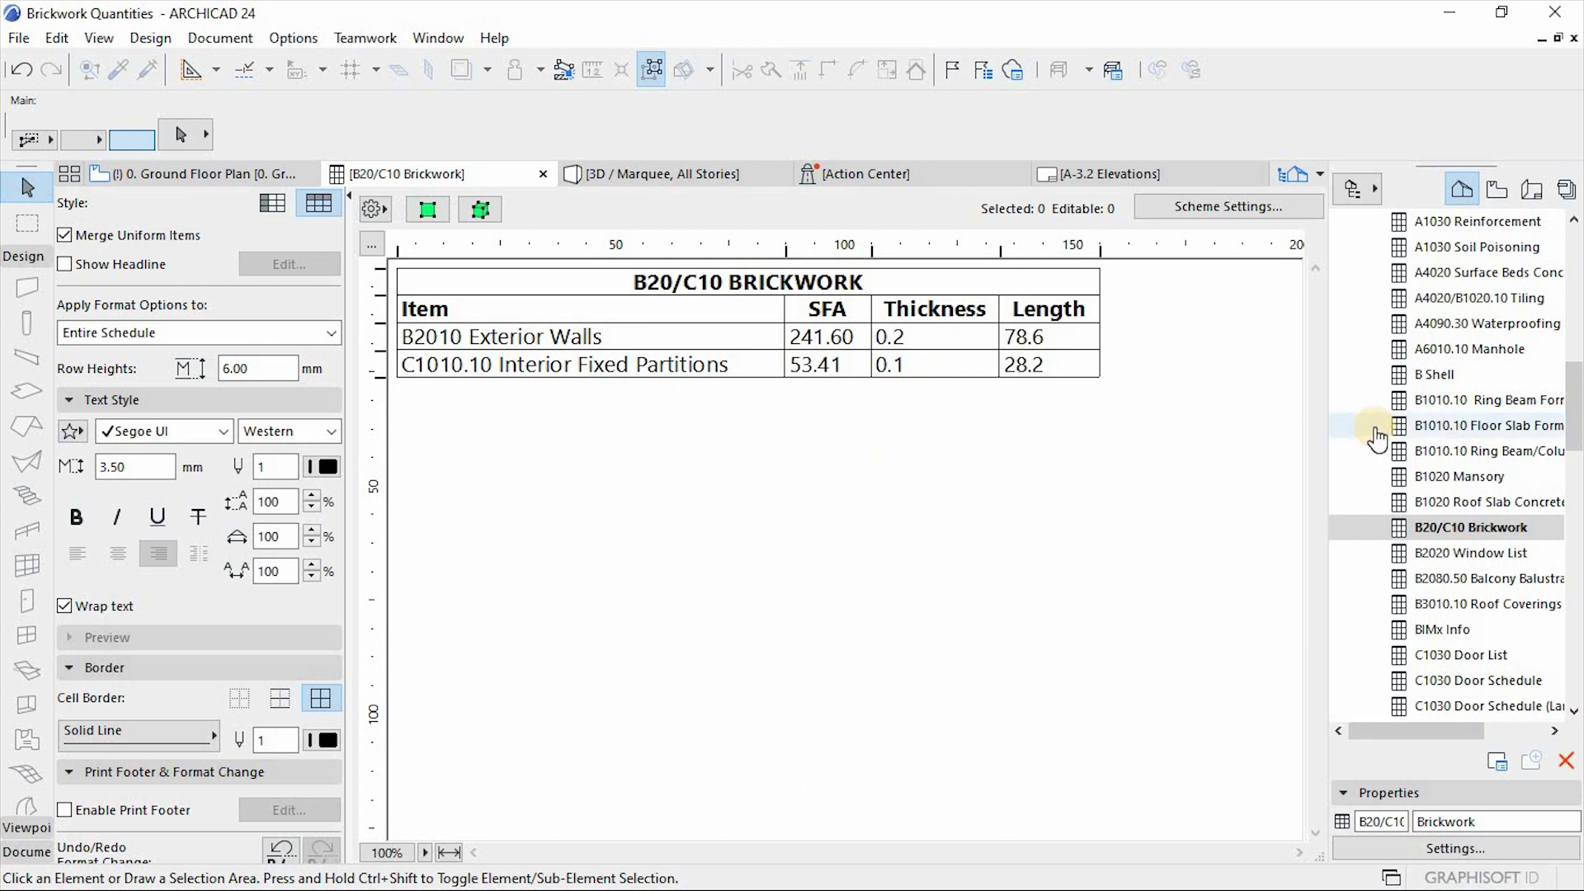
Use the Organizer to save the B20/C10 Brickwork schedule as a view in the B SHELL folder, after C2010.30 Skirtings, and select that view.
left_click(1496, 192)
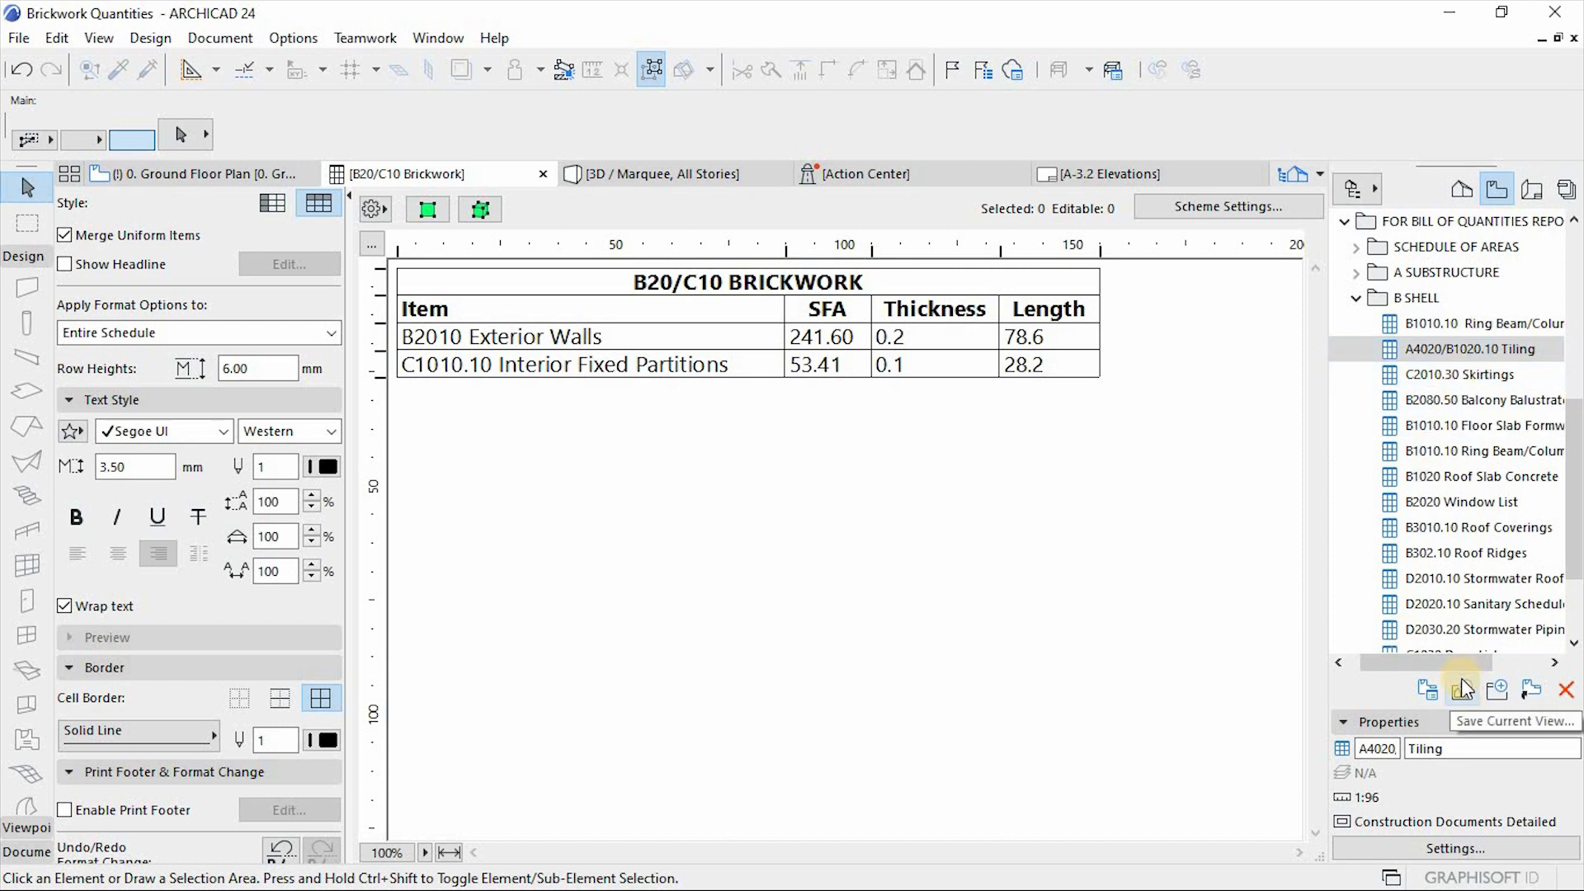
left_click(1359, 189)
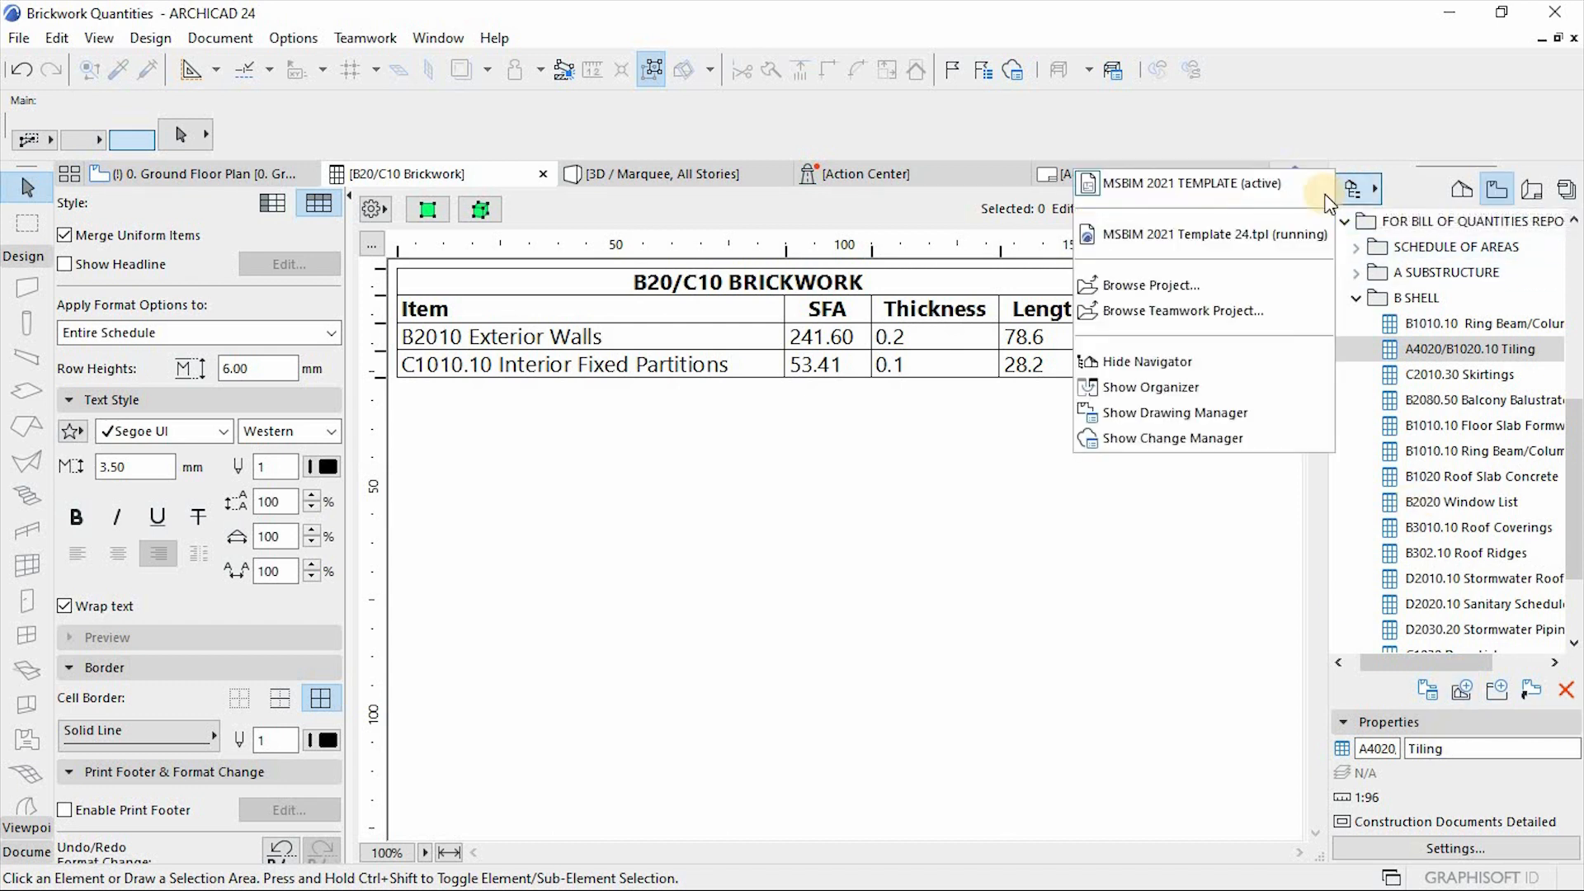
left_click(1329, 385)
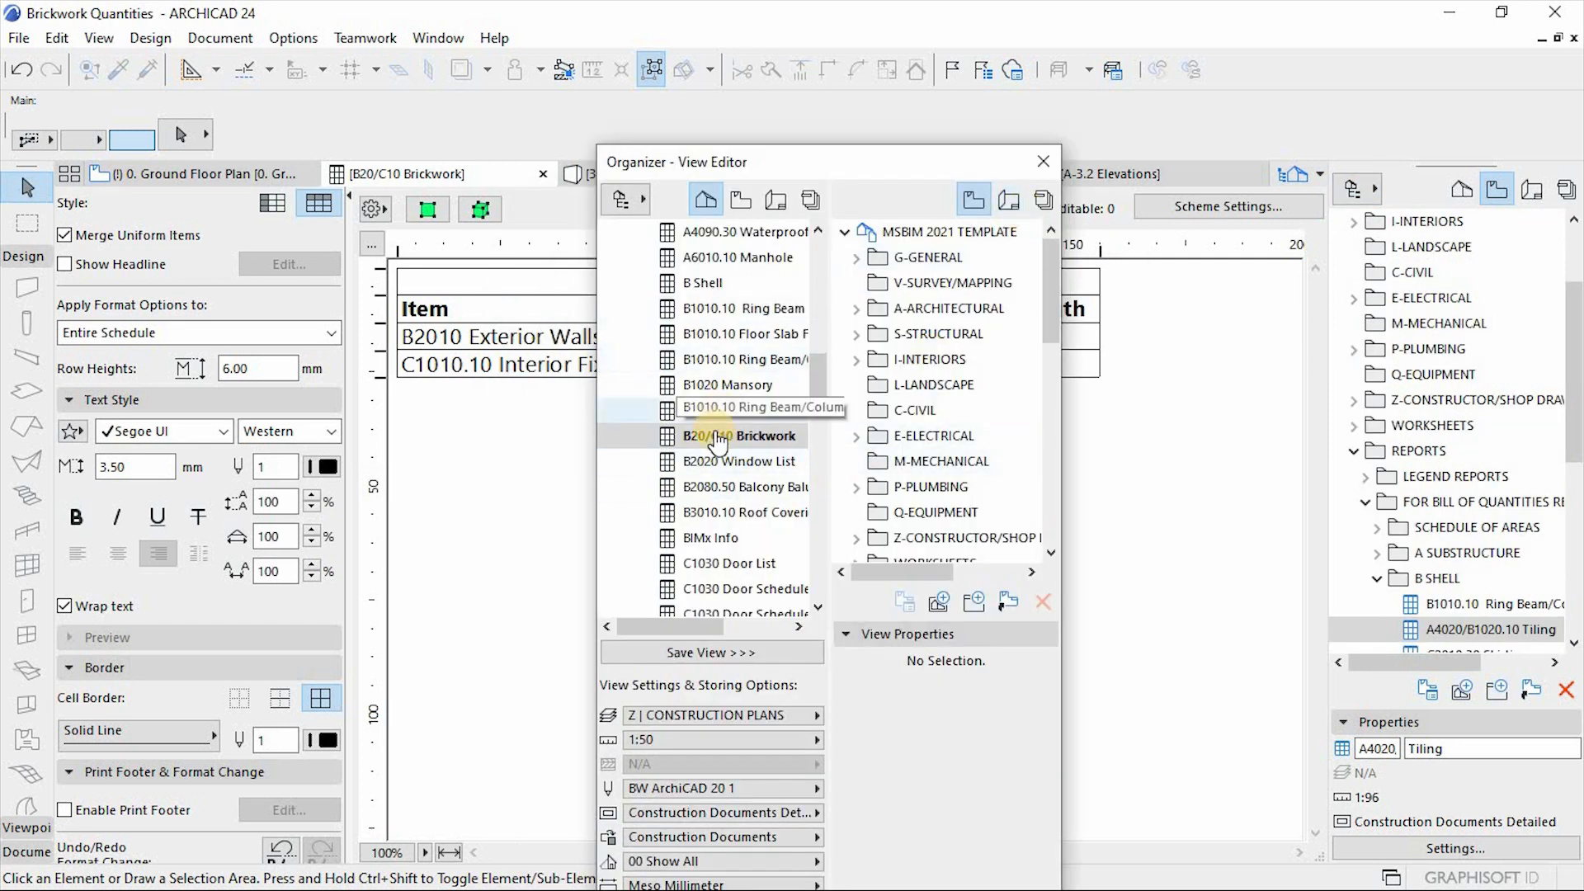
left_click_drag(1051, 270, 1058, 394)
left_click_drag(712, 440, 942, 435)
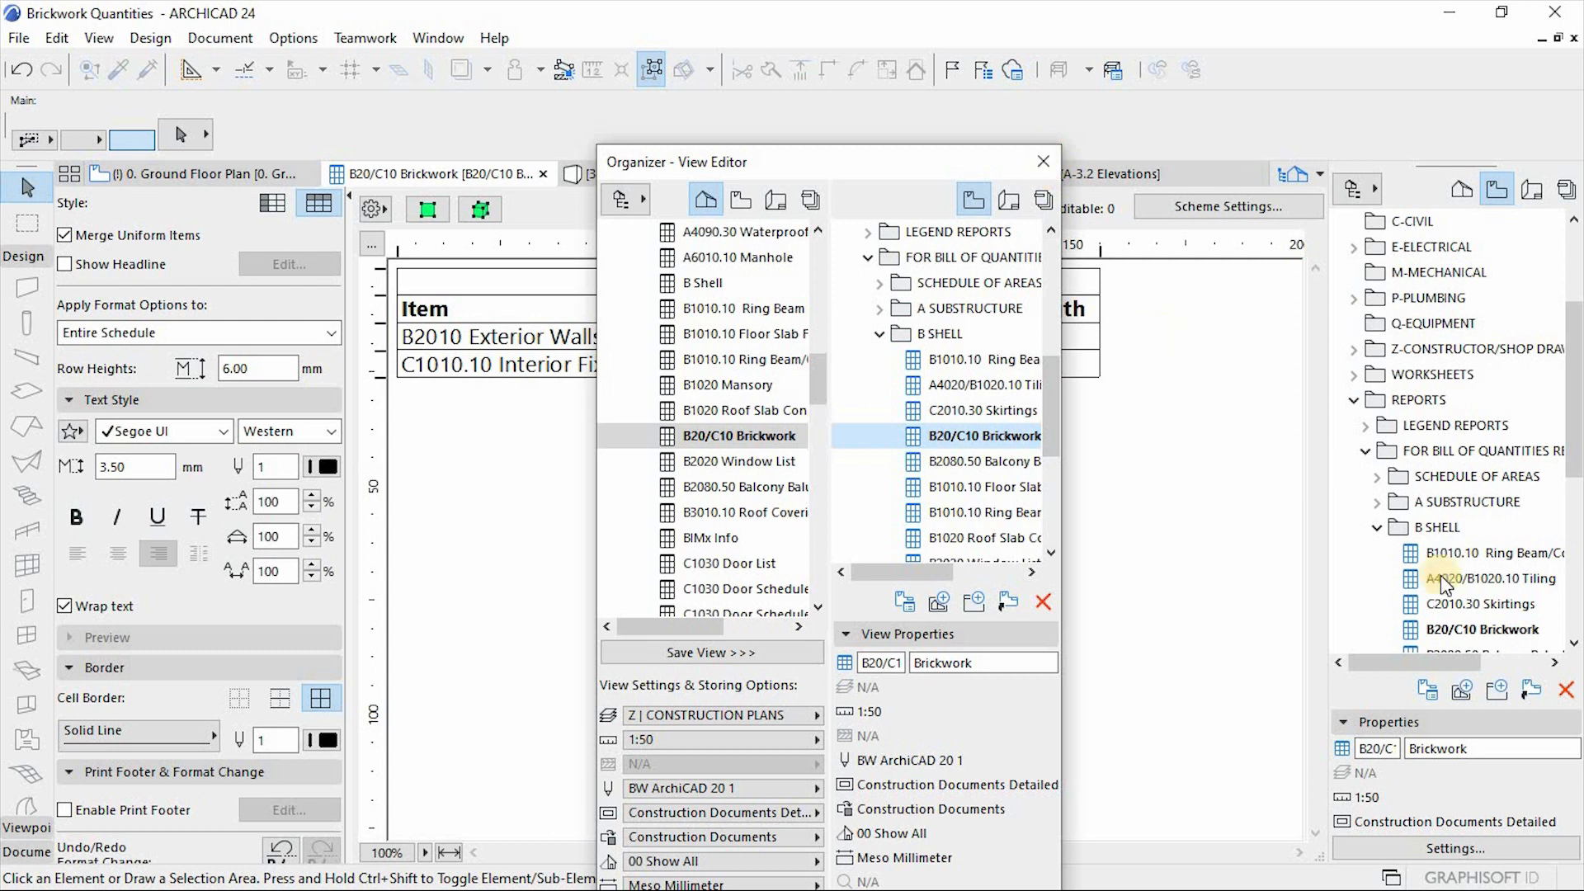
key("Escape")
left_click(1477, 630)
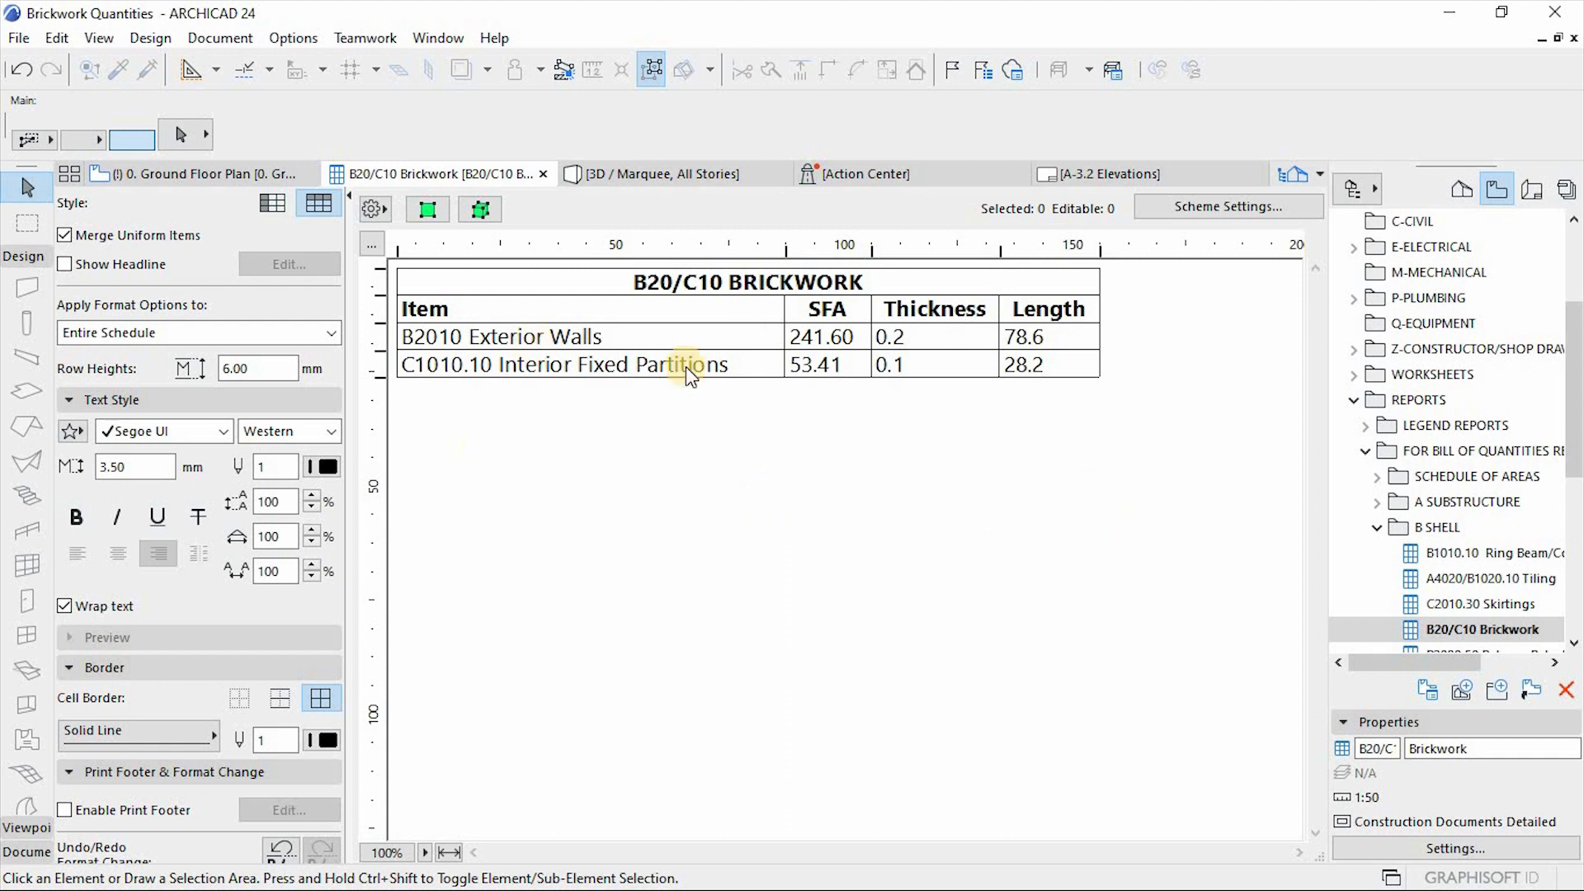
Turn off Merge Uniform Items to list every wall separately, and review the individual surface areas and lengths.
left_click(65, 235)
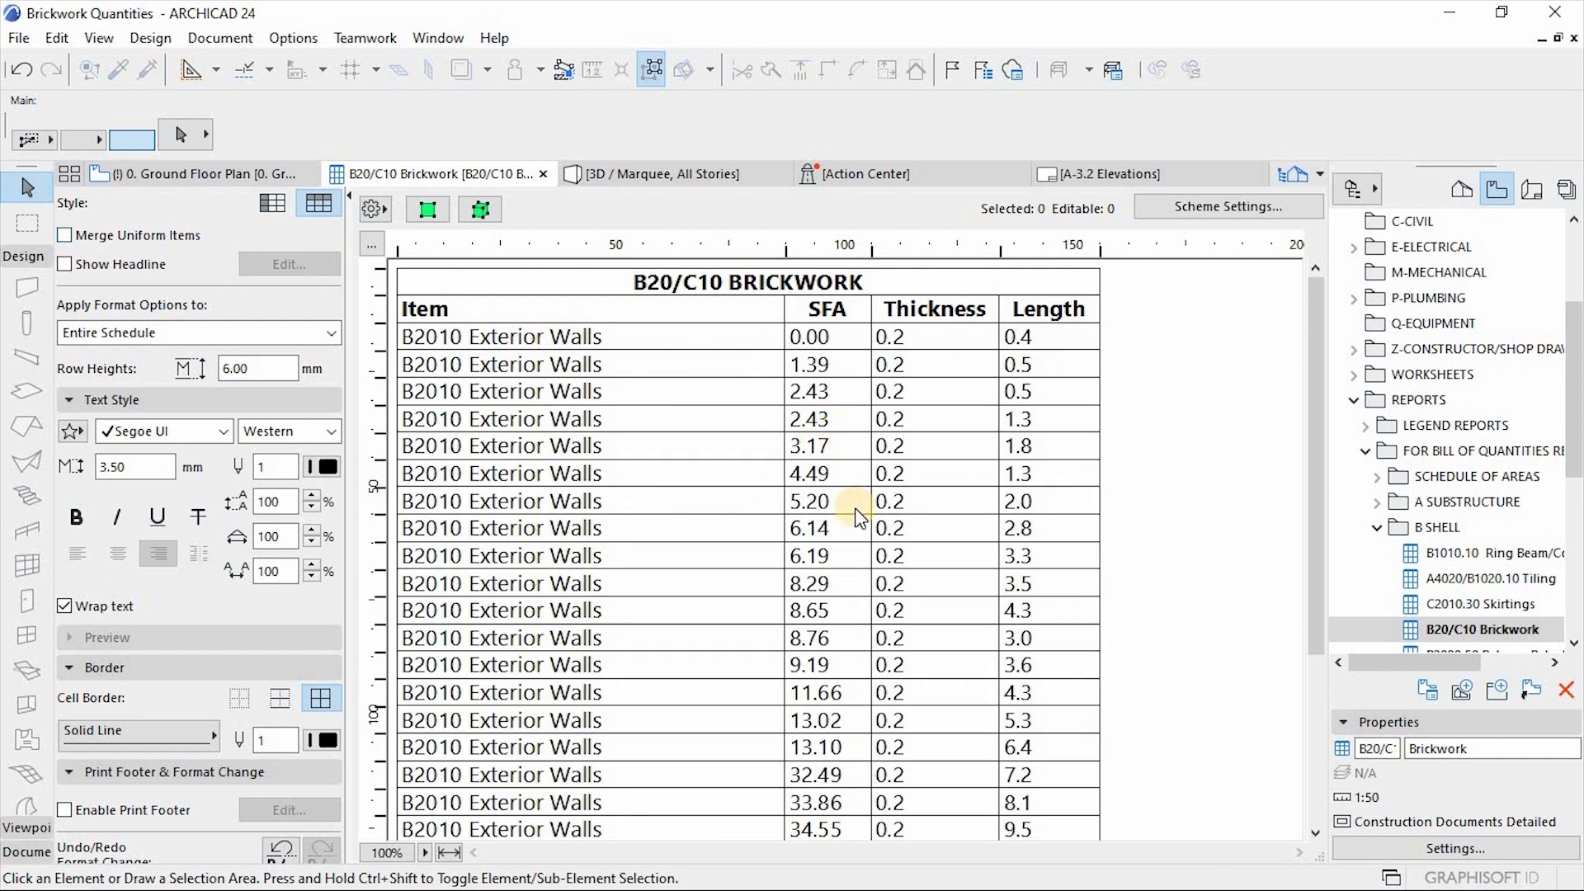
left_click_drag(1313, 330, 1313, 499)
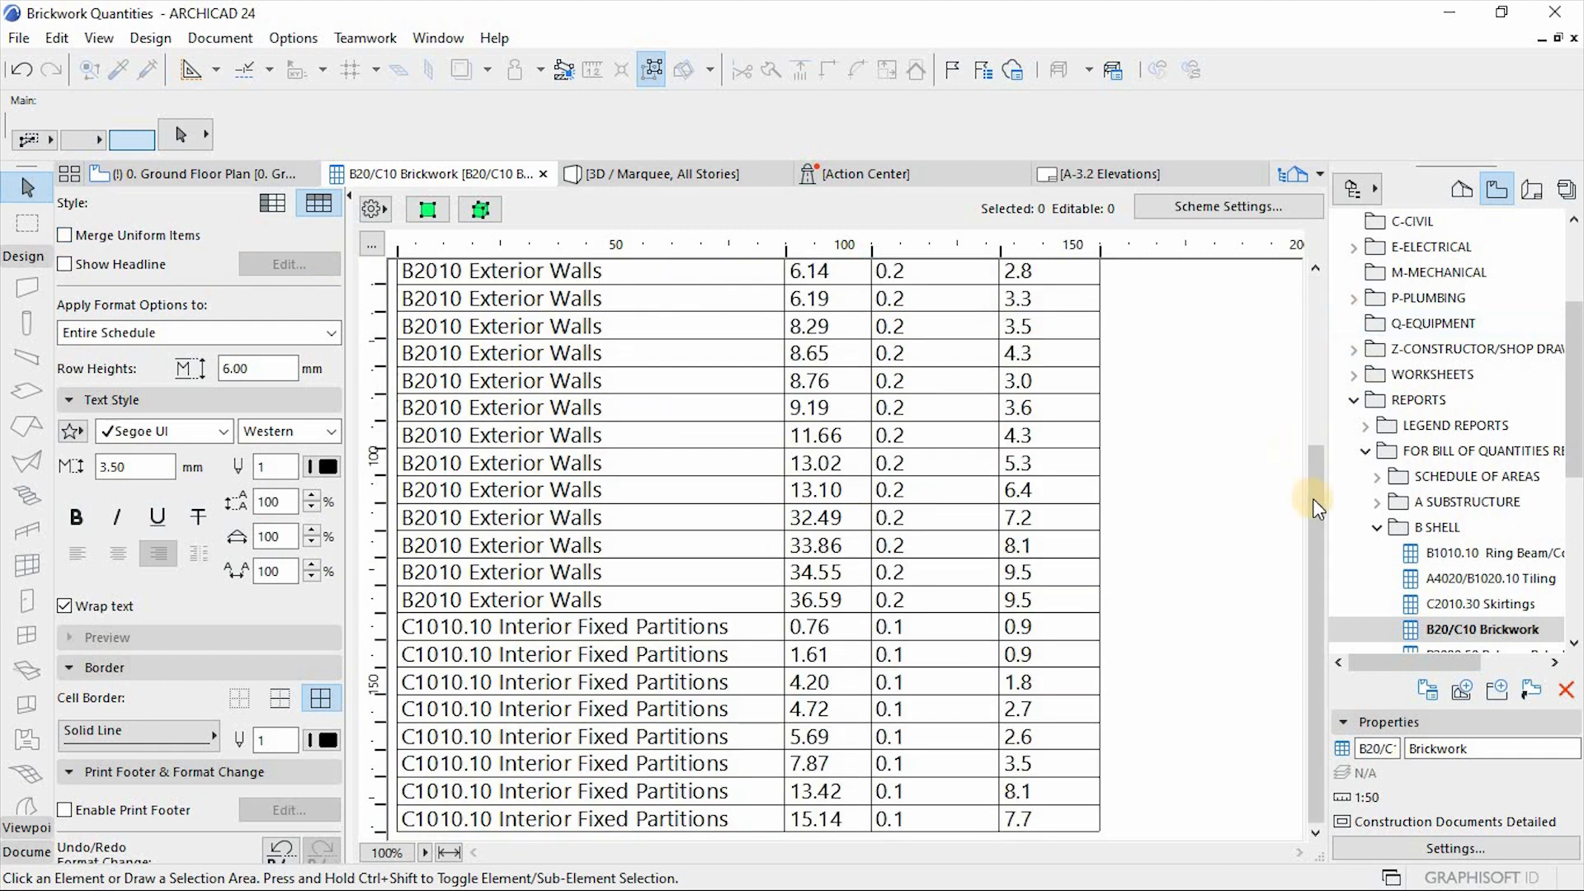
left_click(1321, 346)
left_click_drag(1320, 346, 1329, 697)
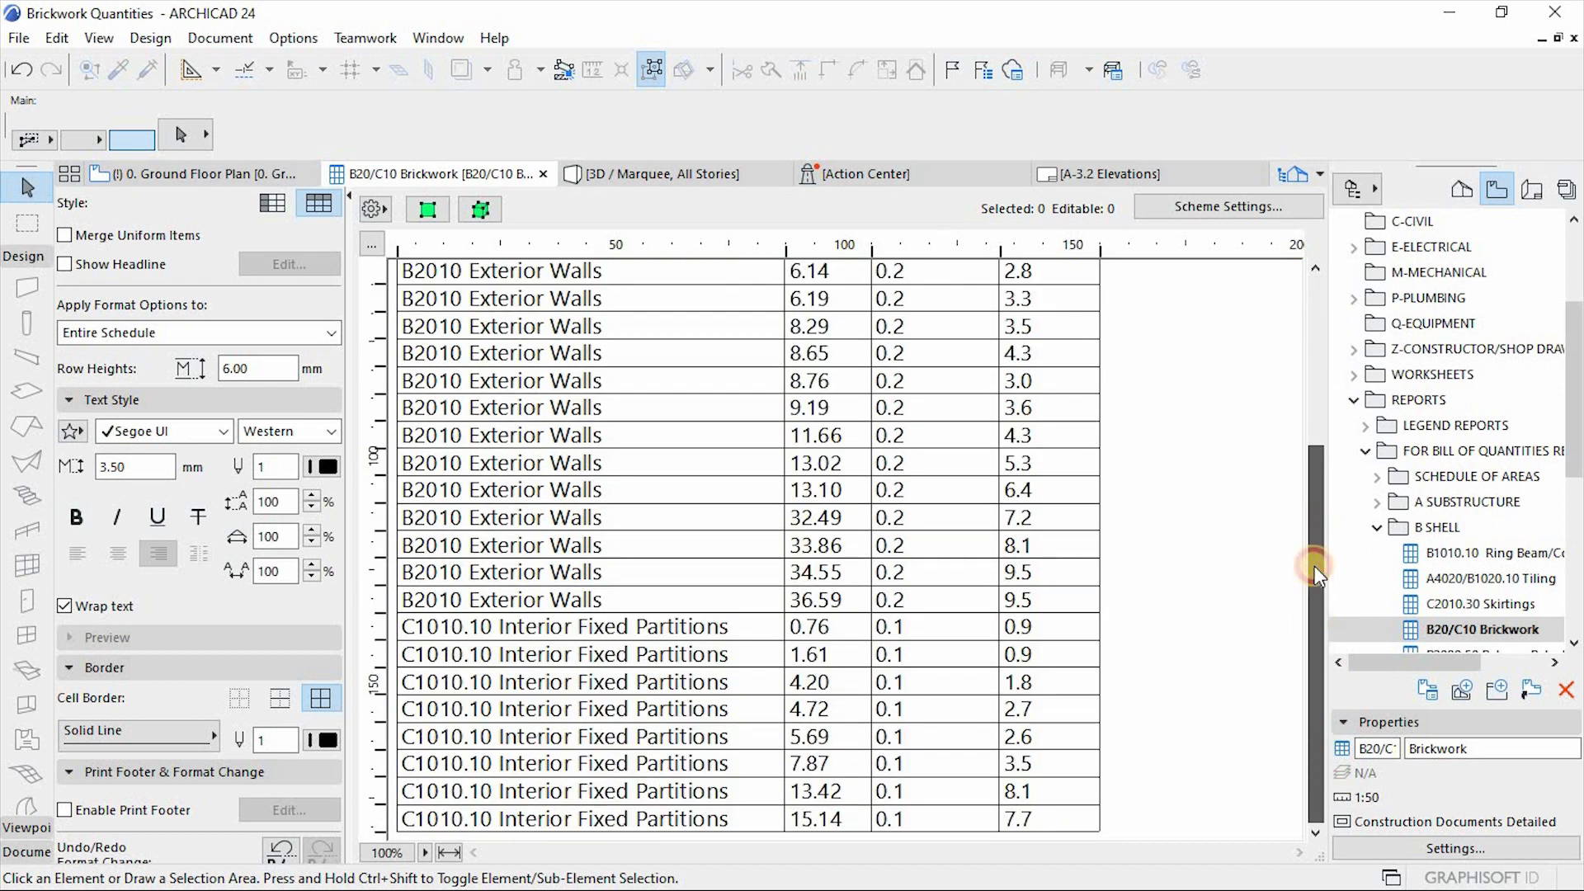
left_click_drag(1314, 566, 1335, 312)
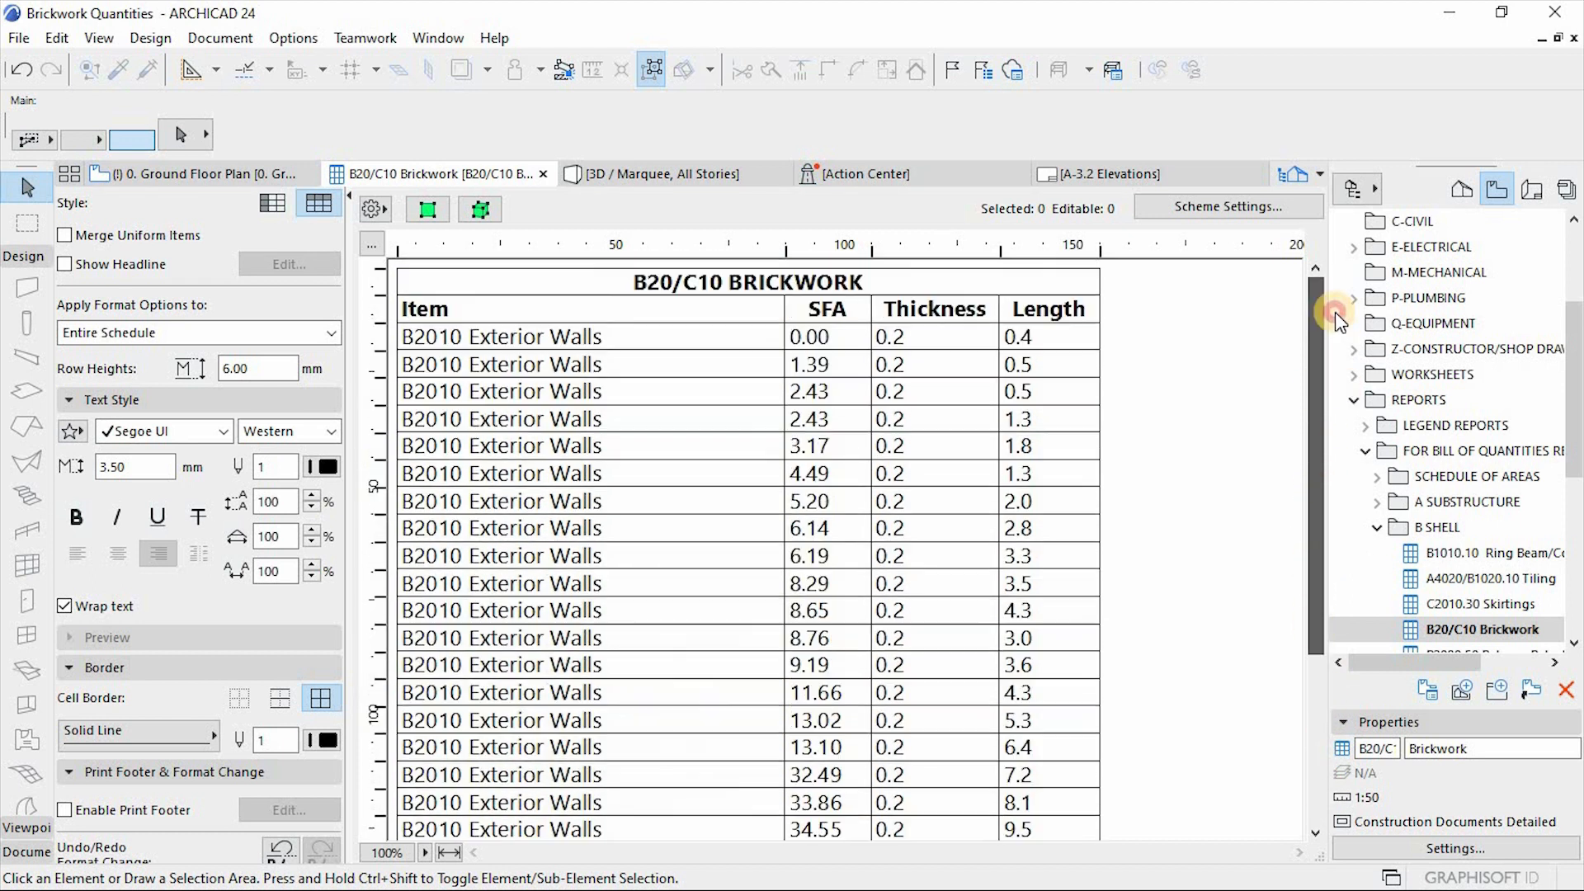
left_click(825, 336)
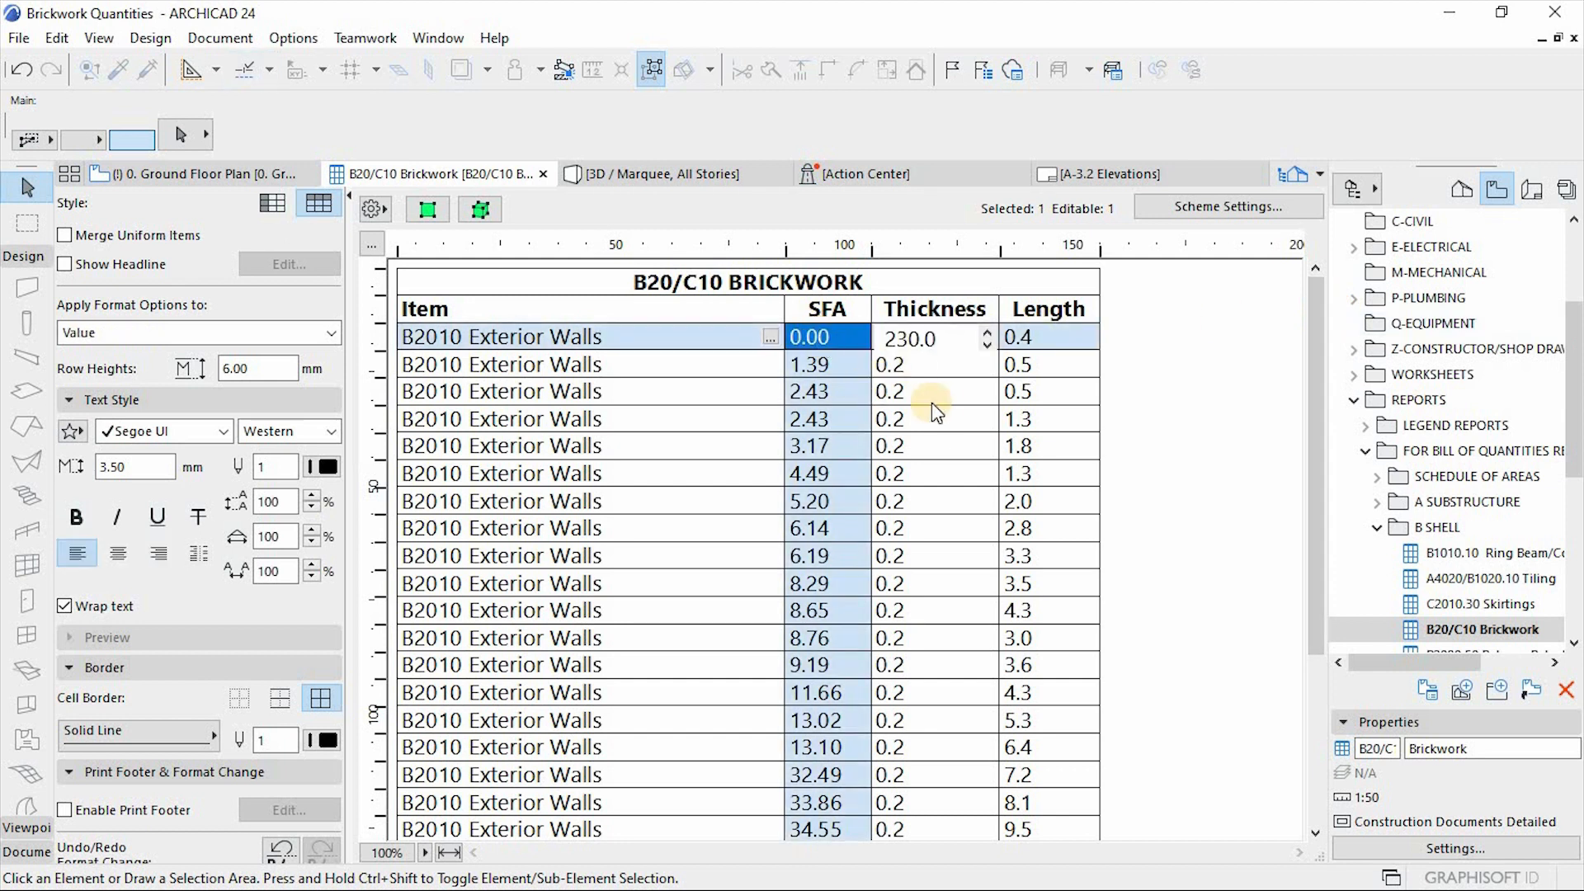
left_click(1047, 393)
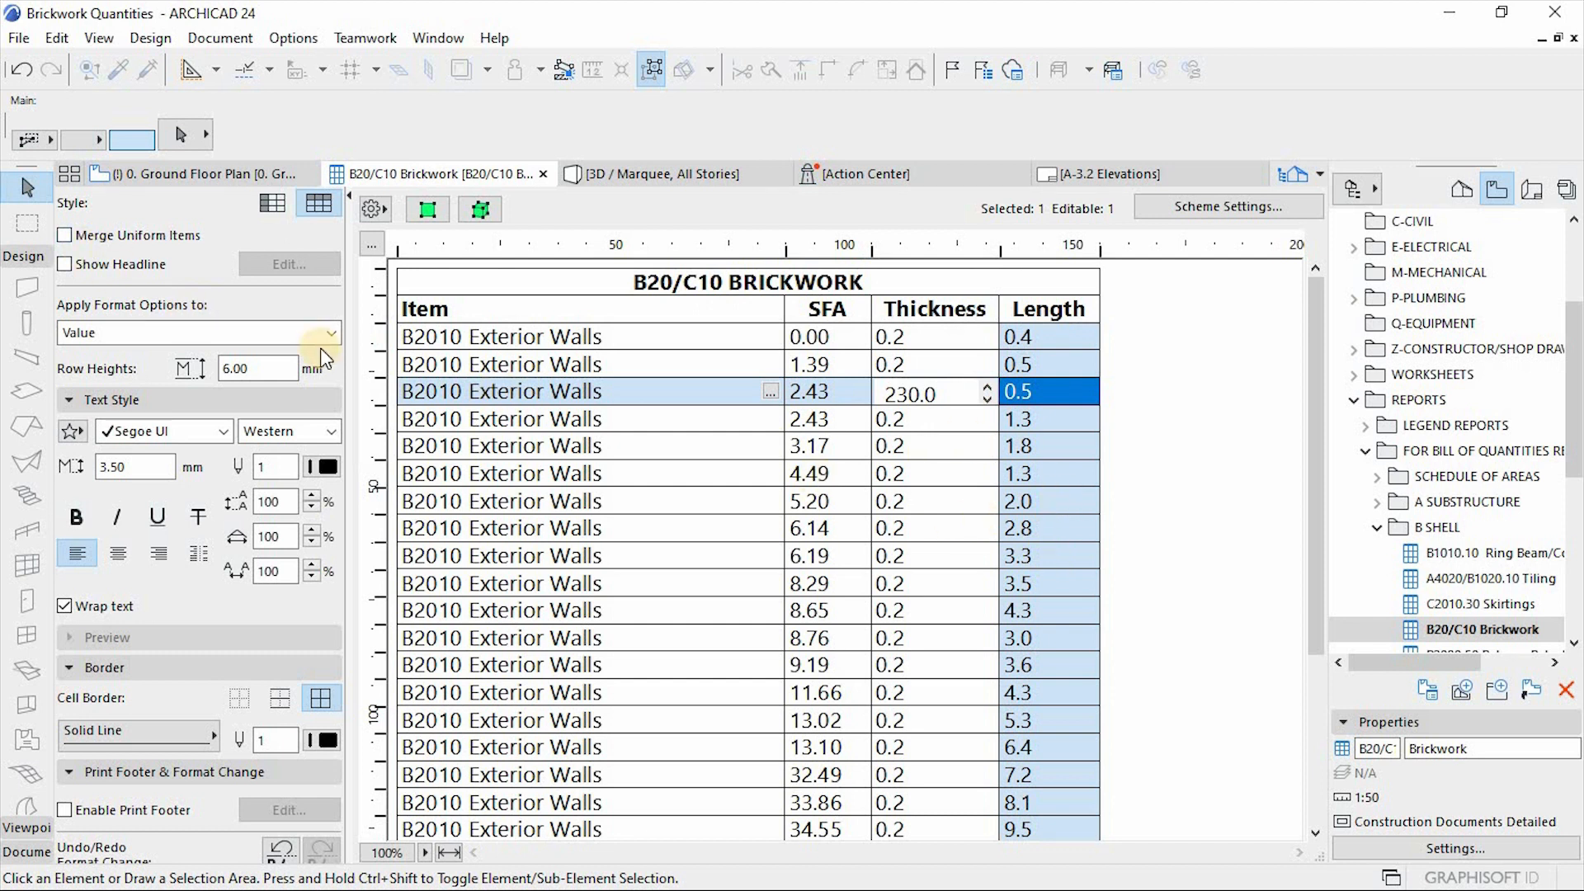
Turn Merge Uniform Items back on, check the blank Book1 workbook in Excel, and return to the Brickwork Quantities project in ARCHICAD.
left_click(66, 235)
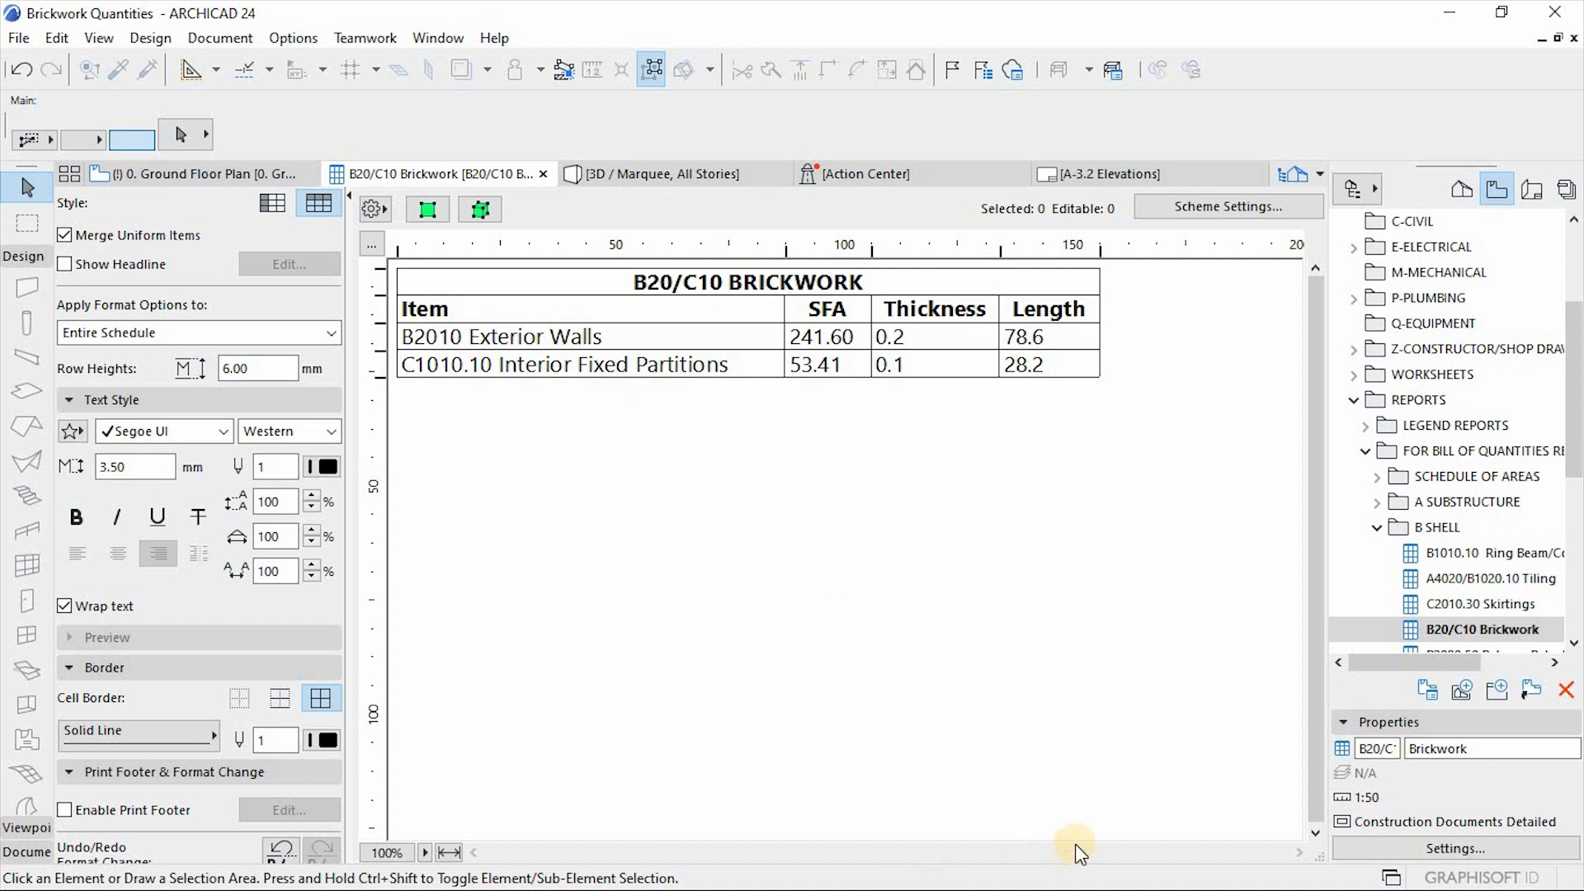
key("super")
mouse_move(996, 867)
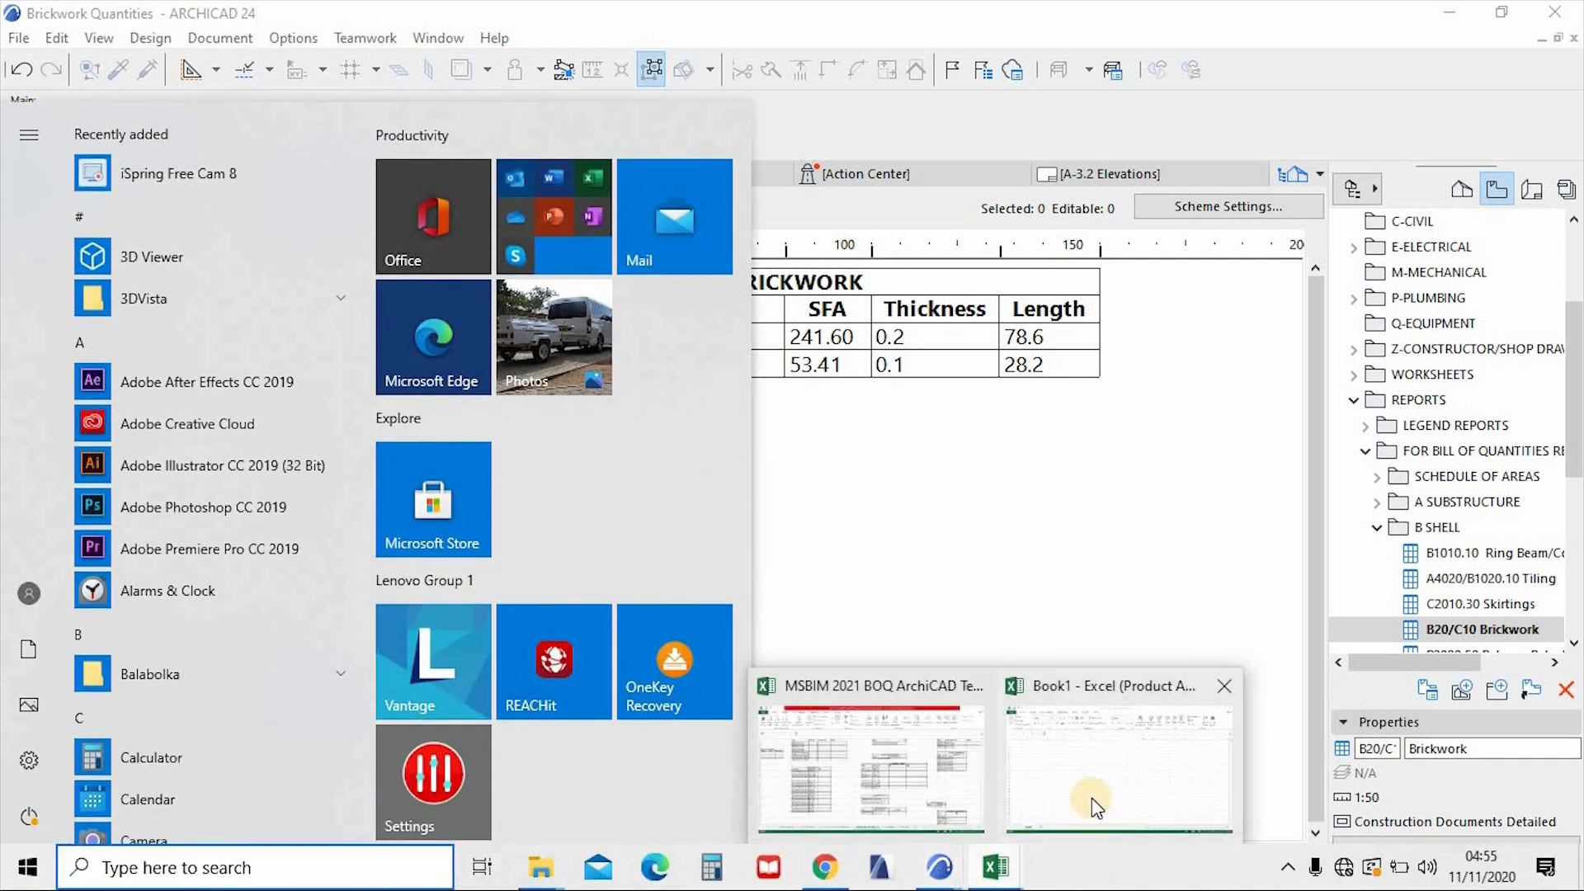
left_click(1096, 806)
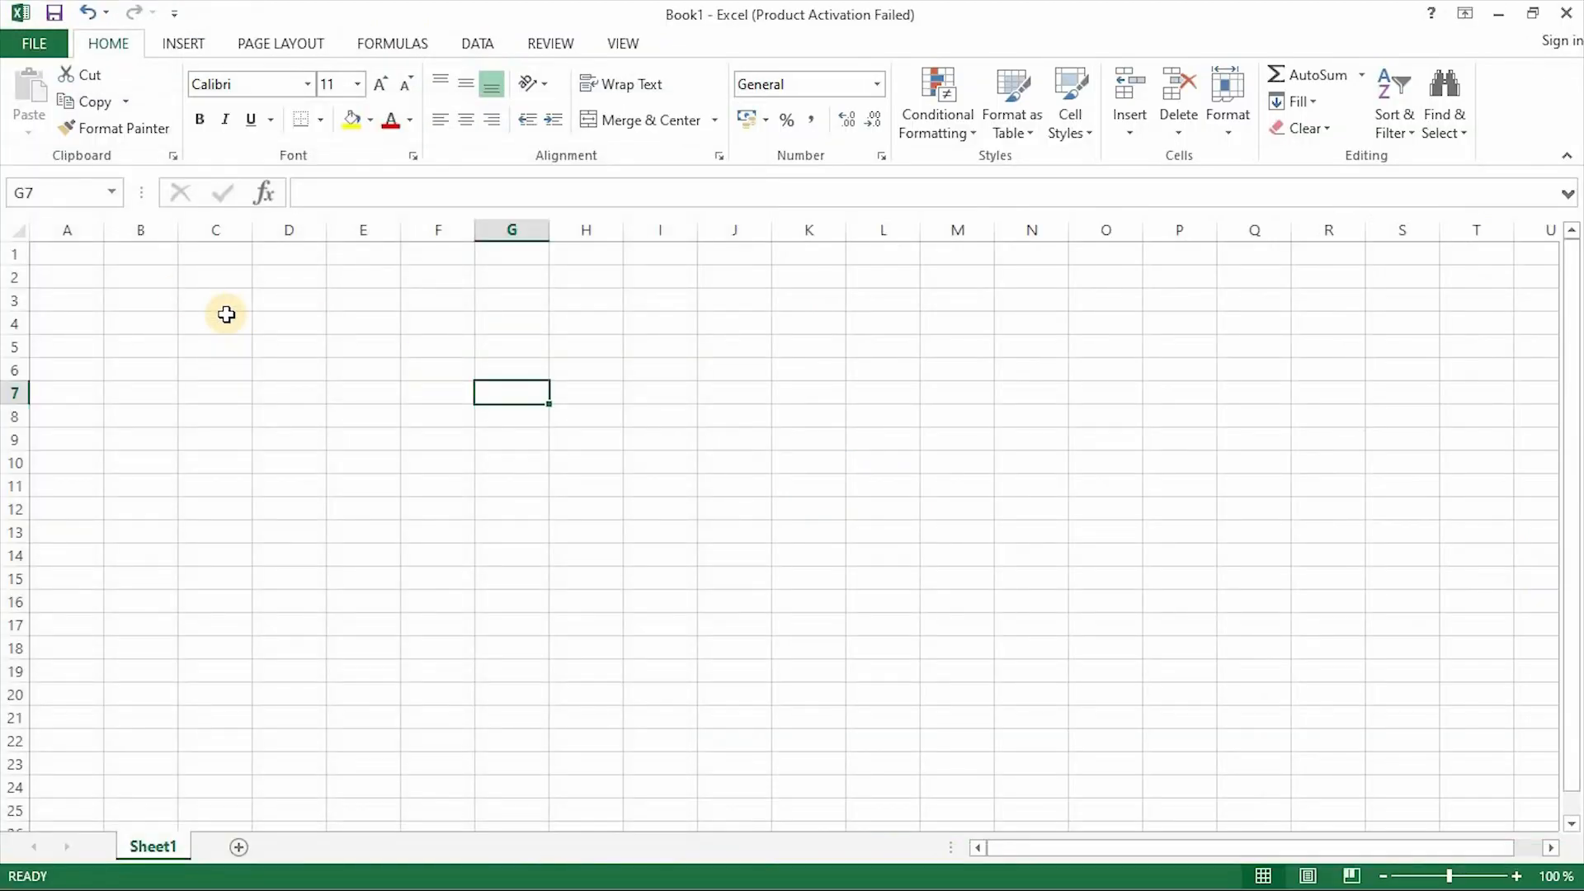
left_click(66, 257)
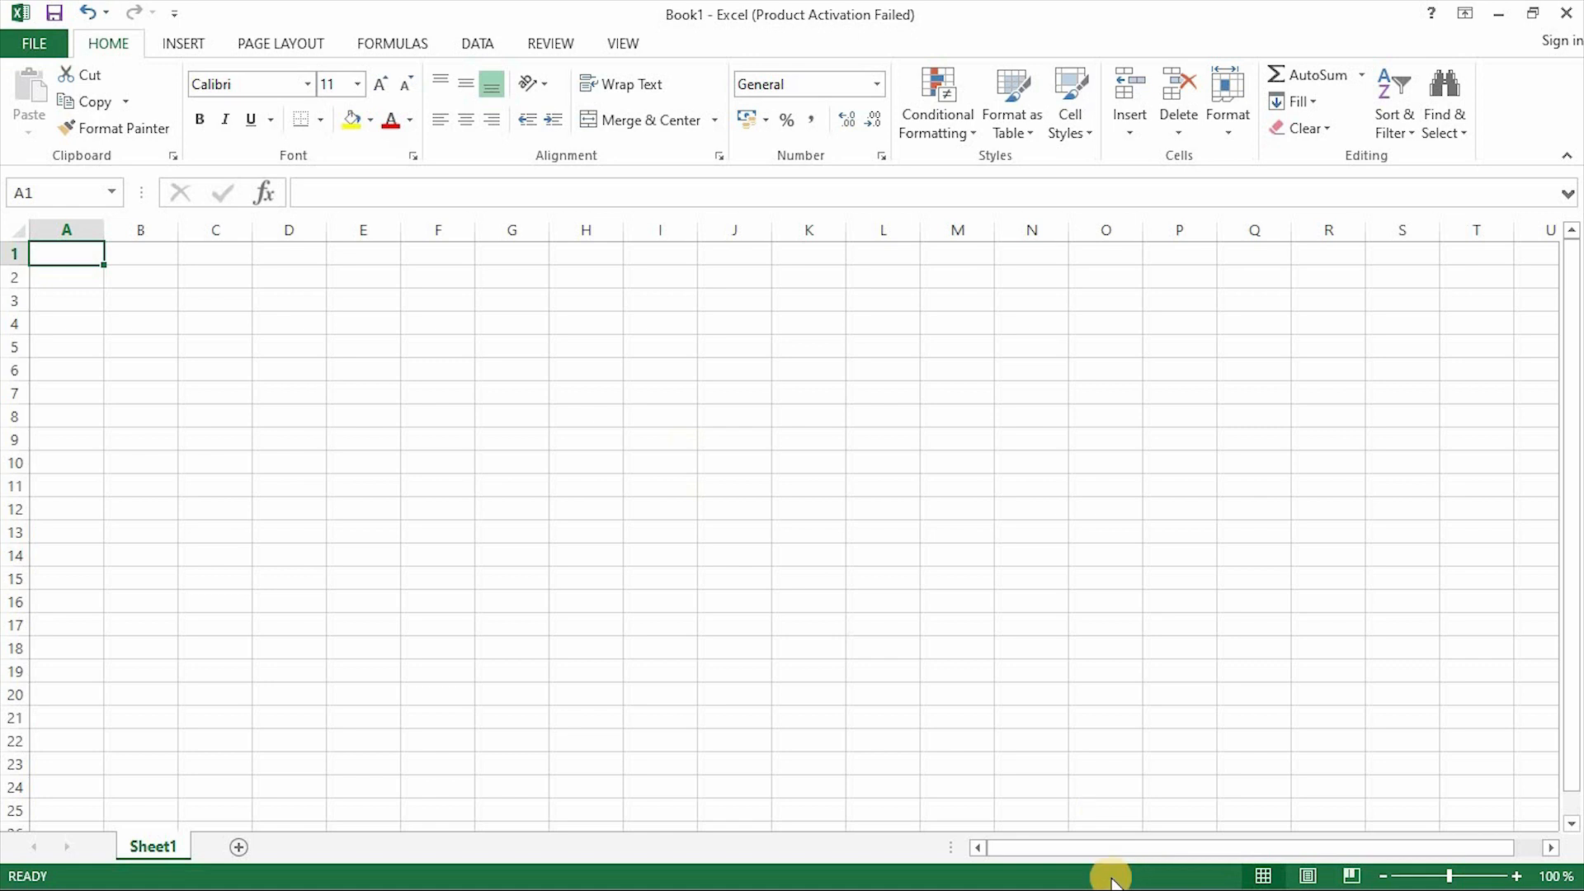
mouse_move(1031, 885)
key("super")
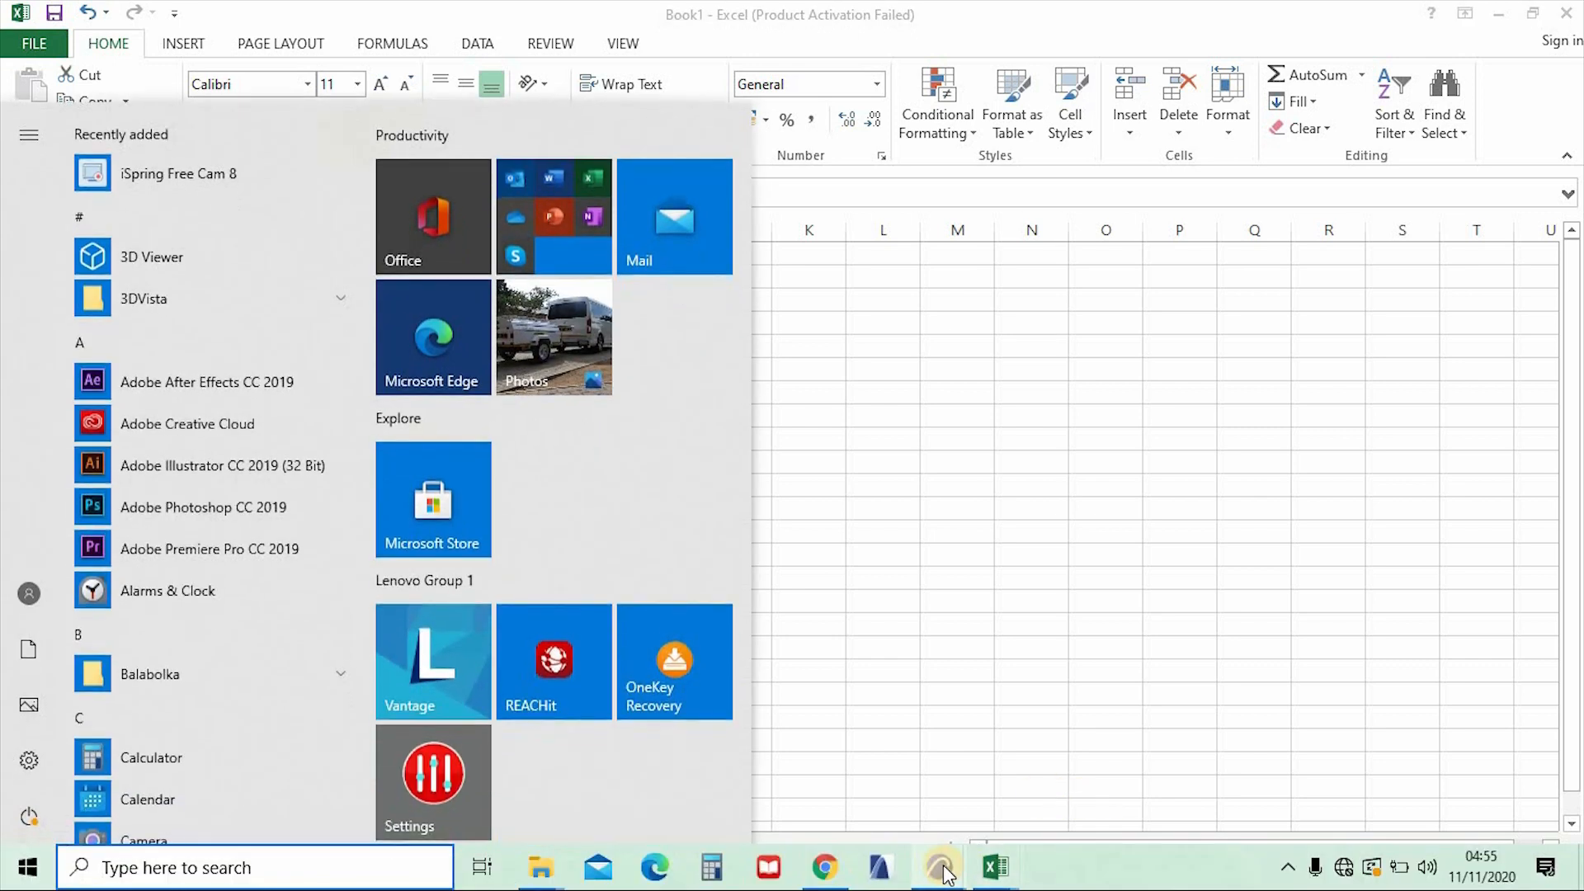
mouse_move(940, 866)
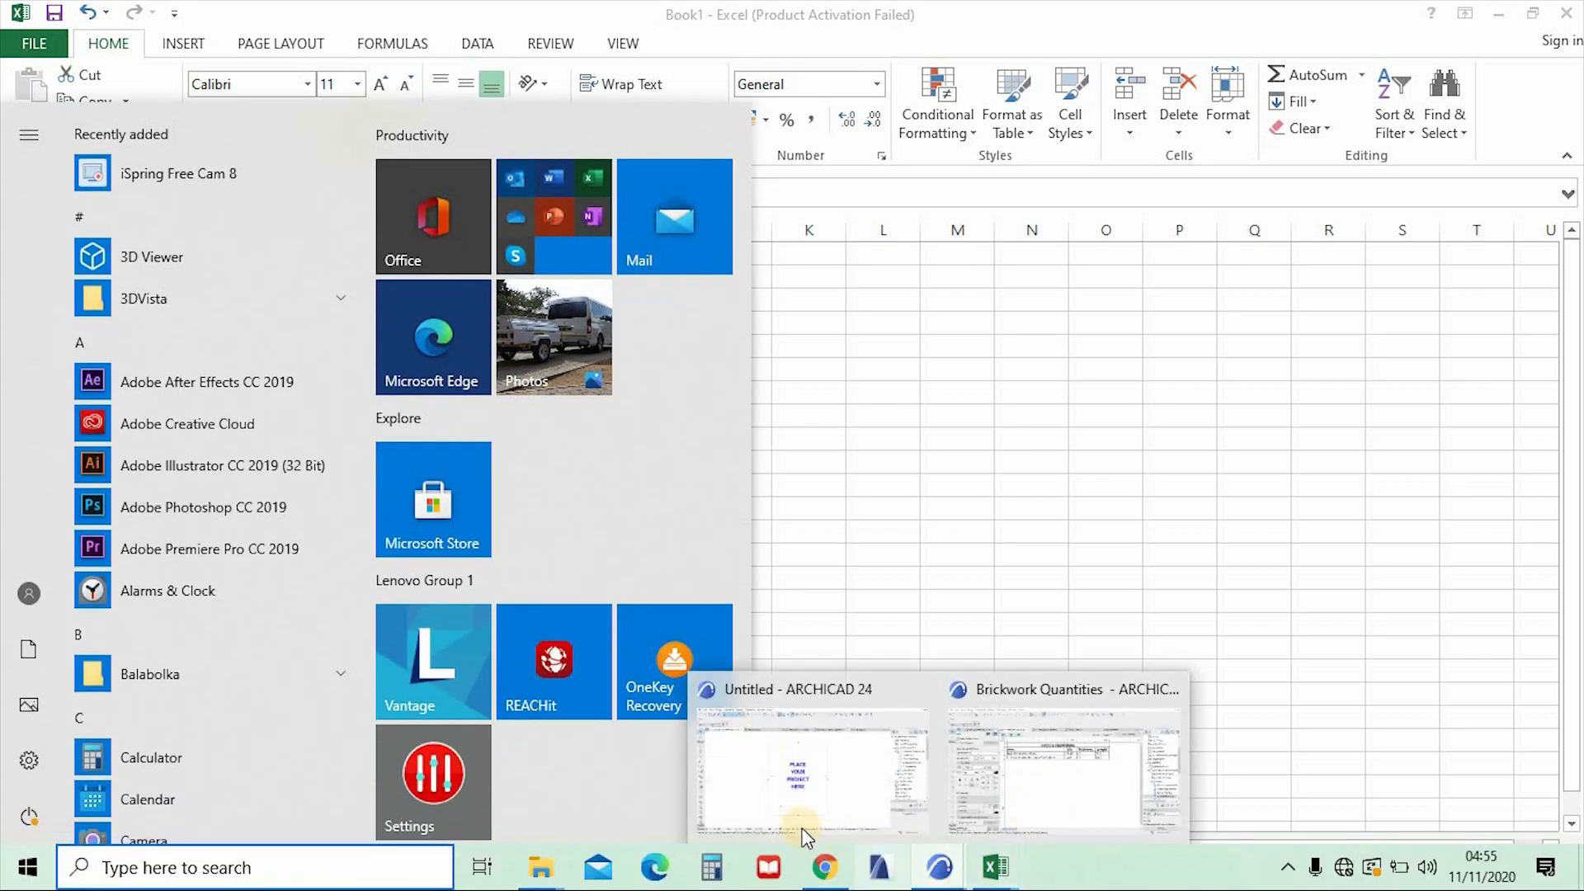
left_click(1064, 767)
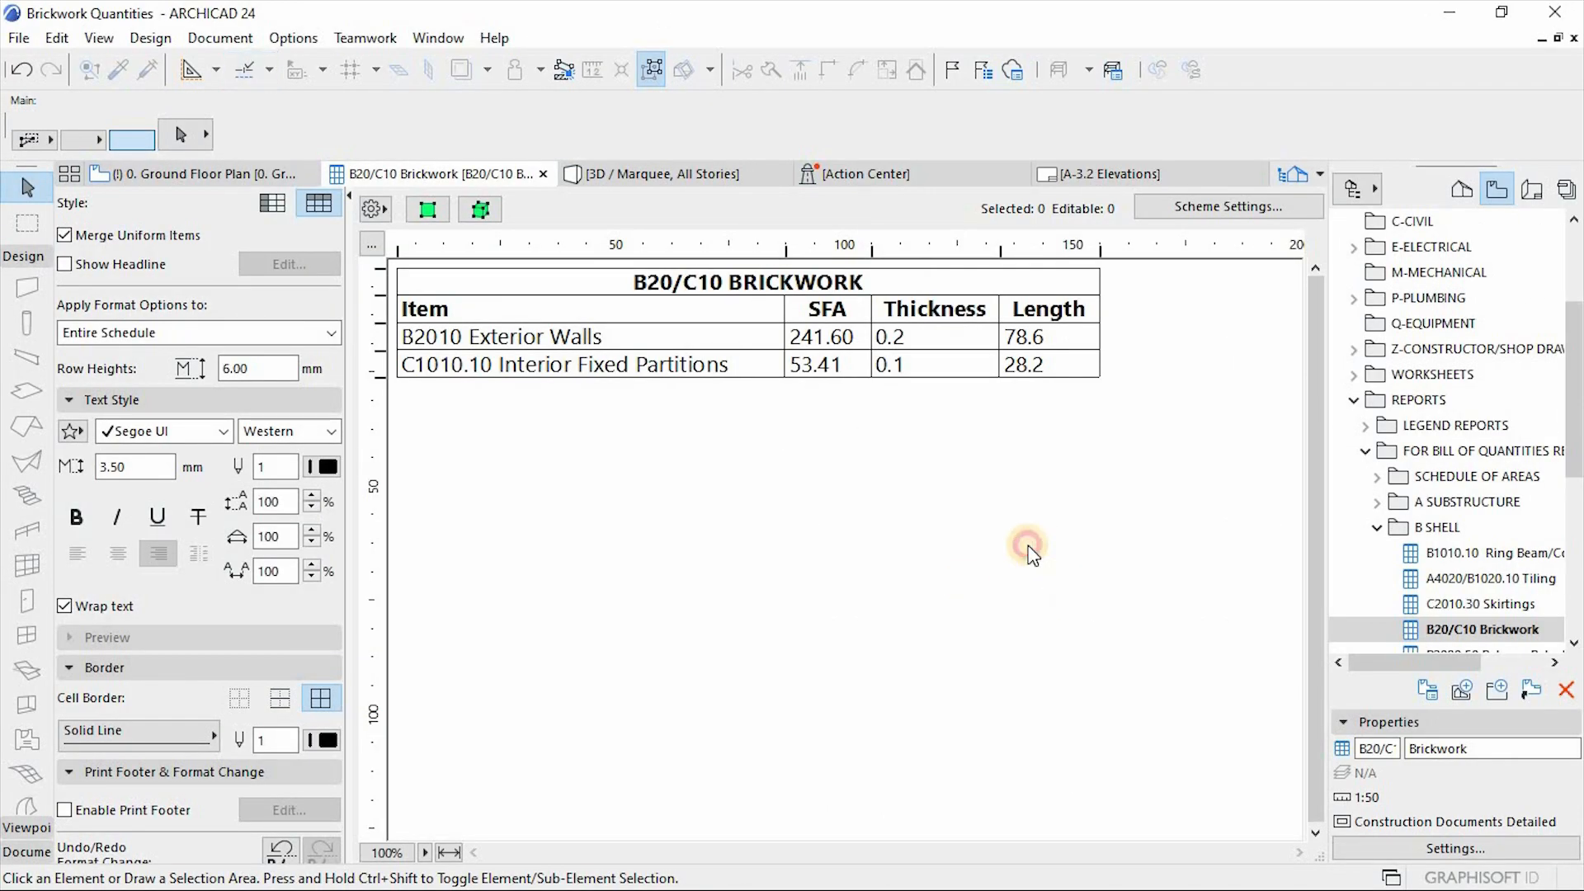
Save the merged schedule as Tabbed Text in the Brickwork Quantities folder, replacing the existing B0_C10 Brickwork.txt.
left_click(17, 39)
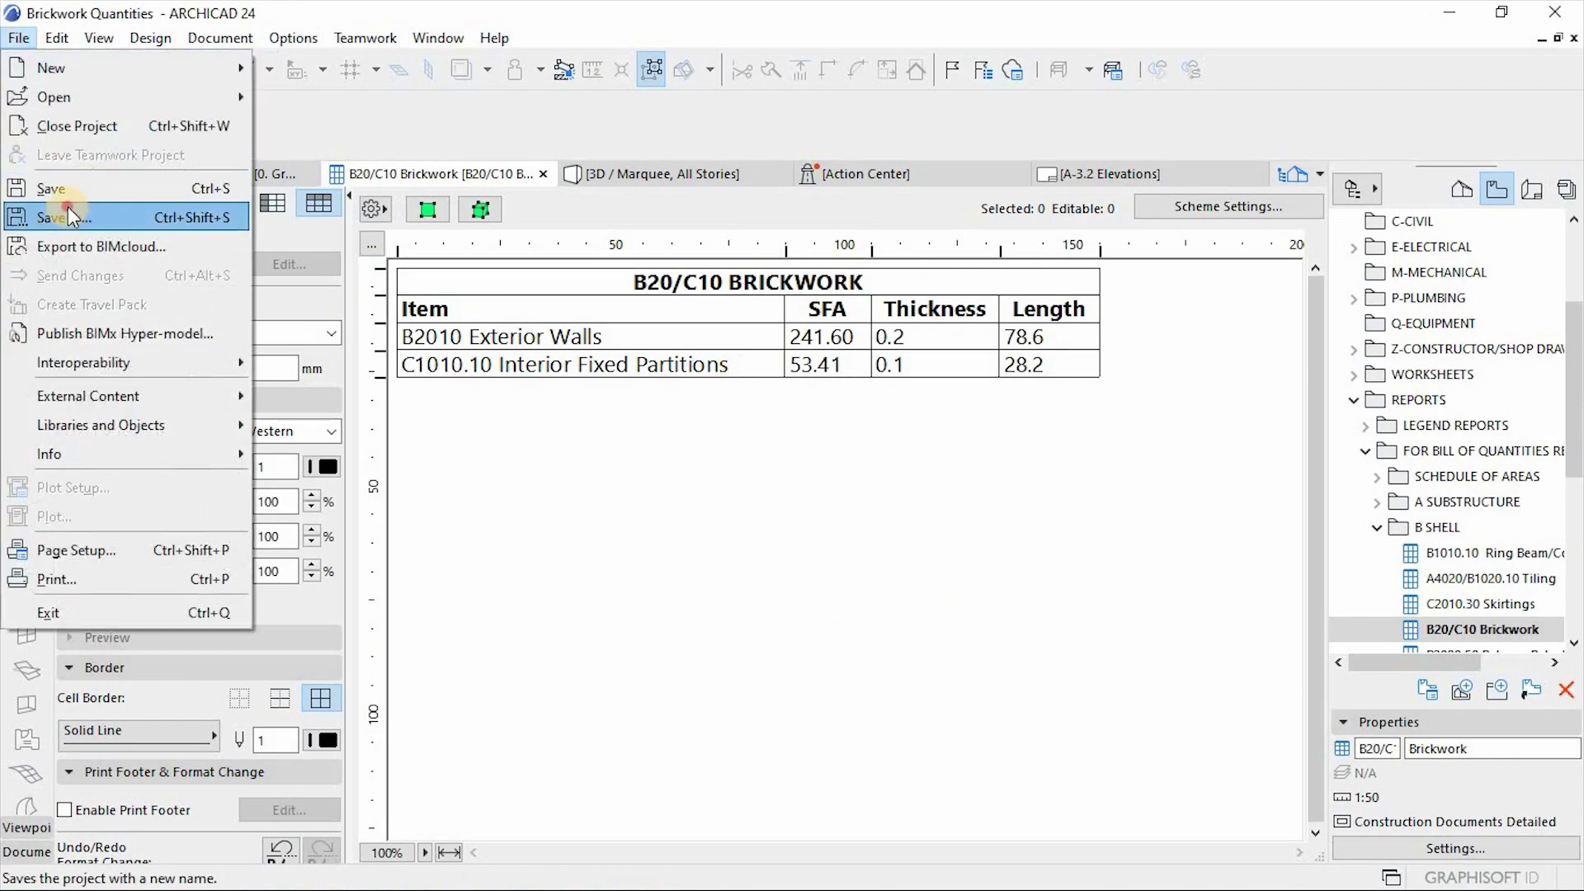
left_click(82, 213)
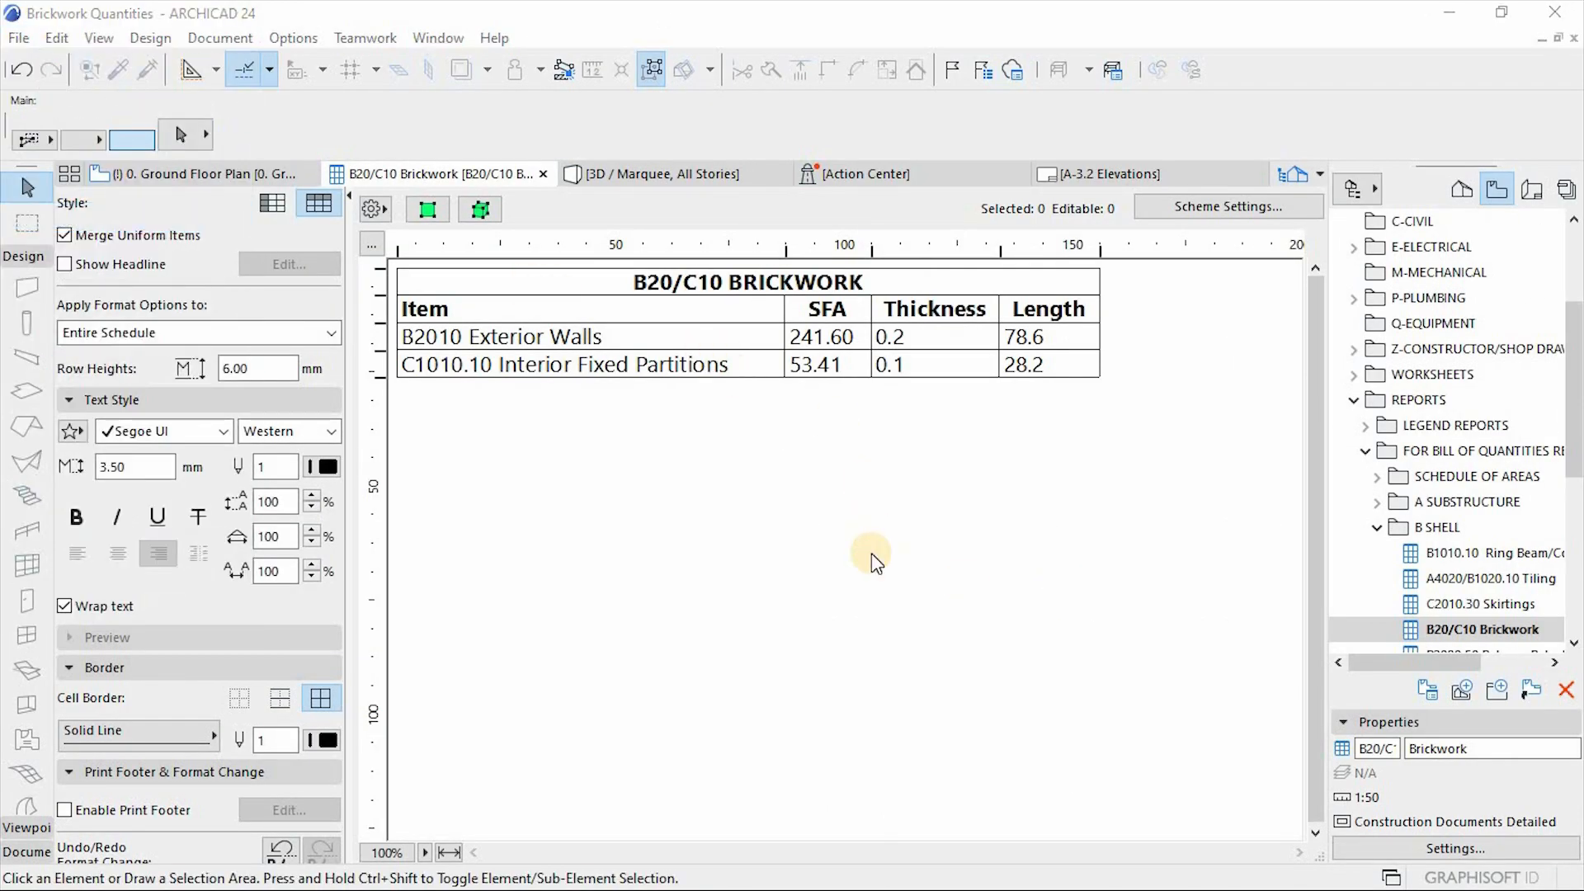
left_click(798, 595)
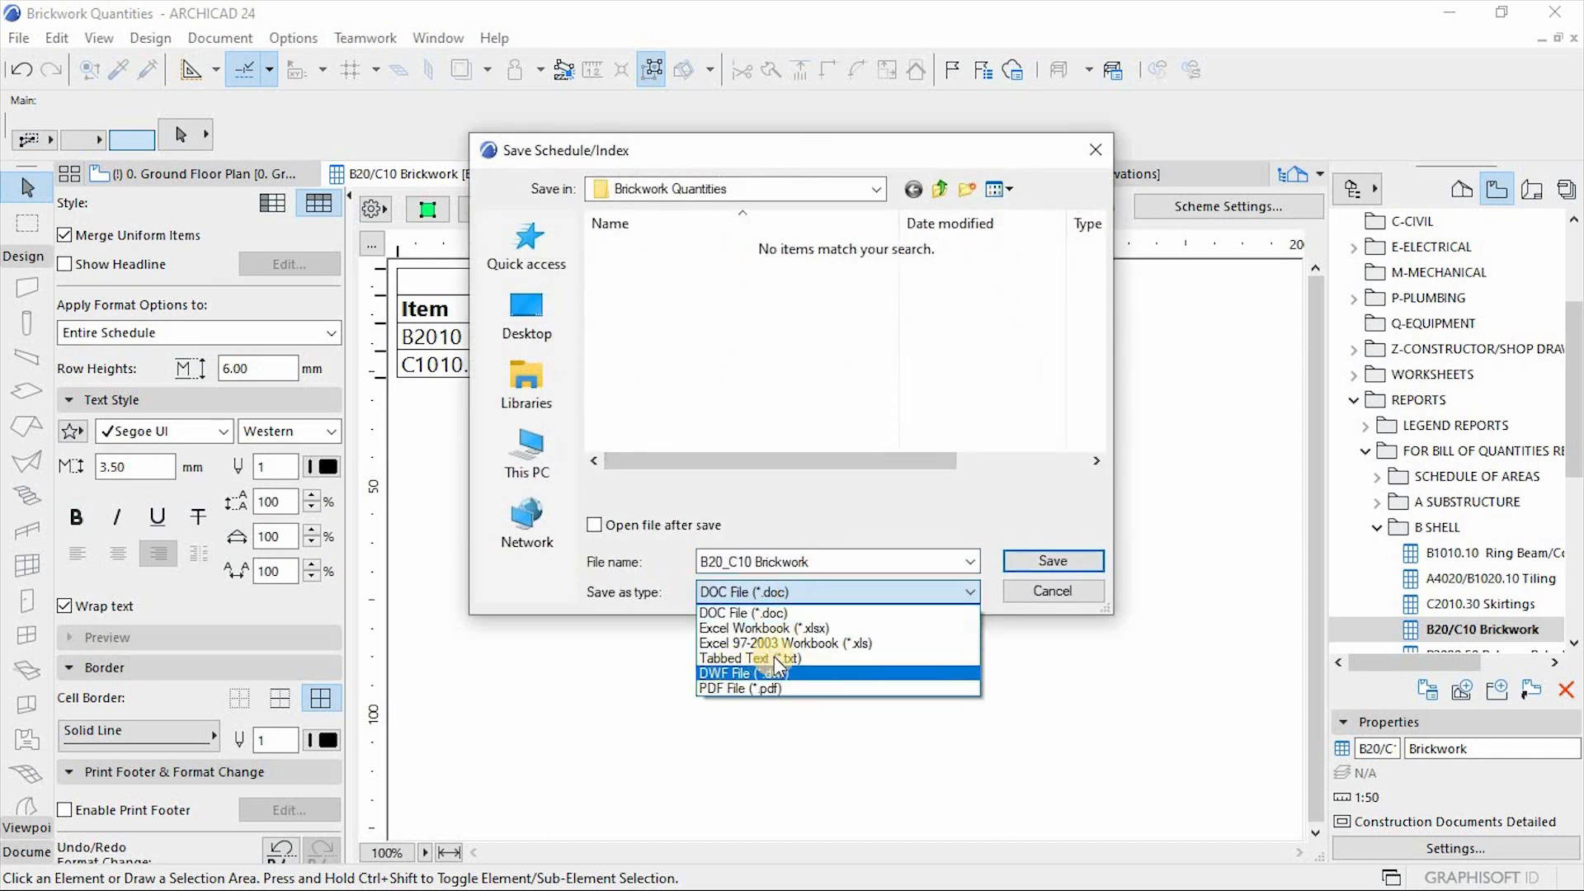
left_click(826, 660)
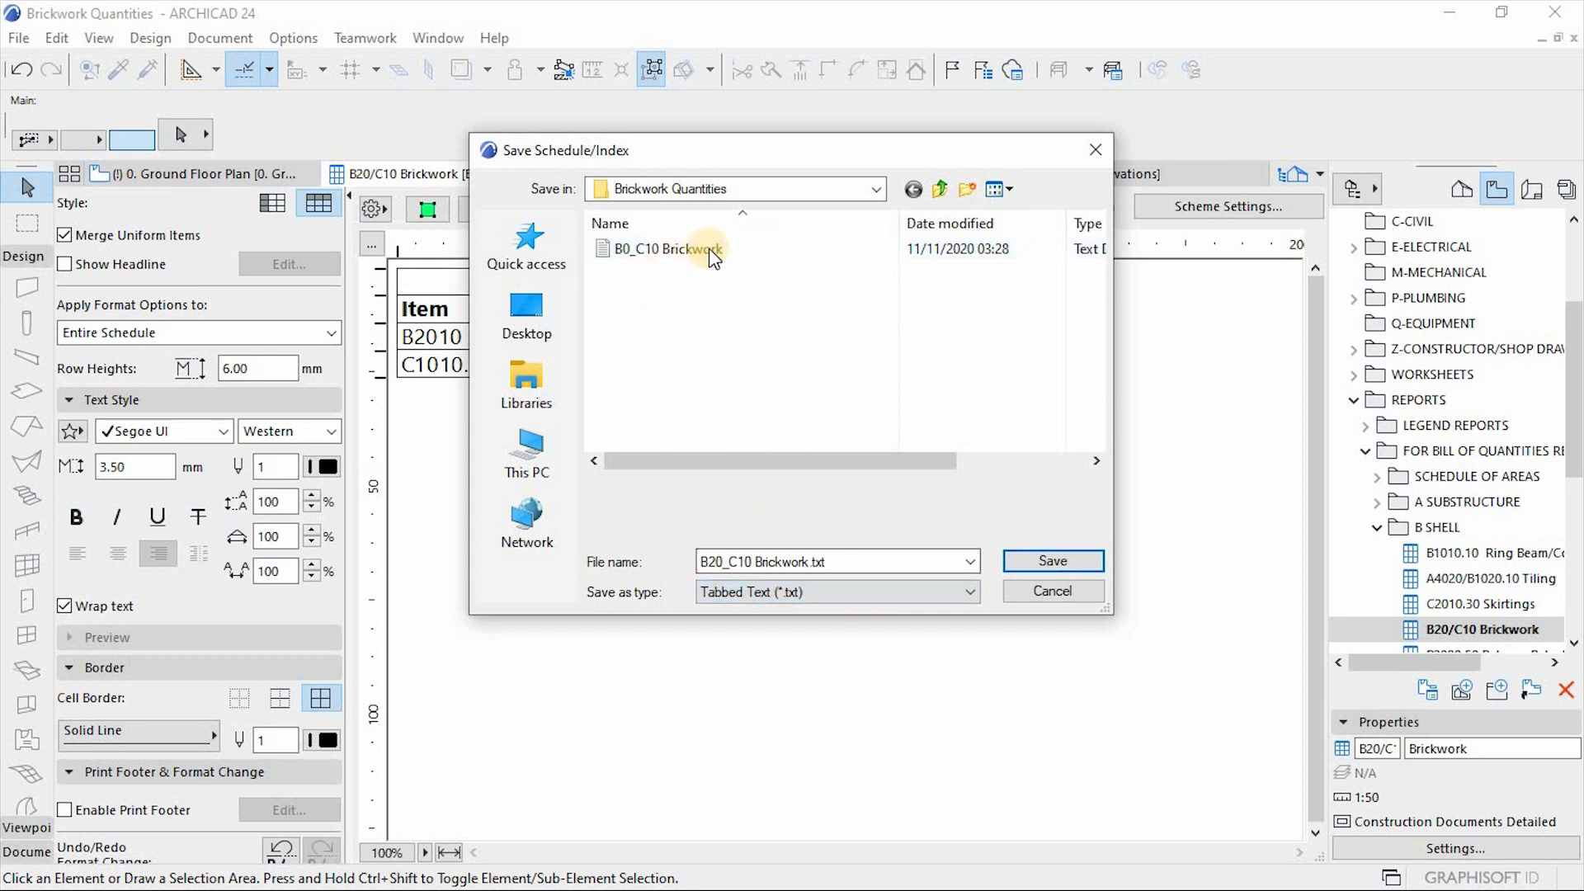
left_click(711, 250)
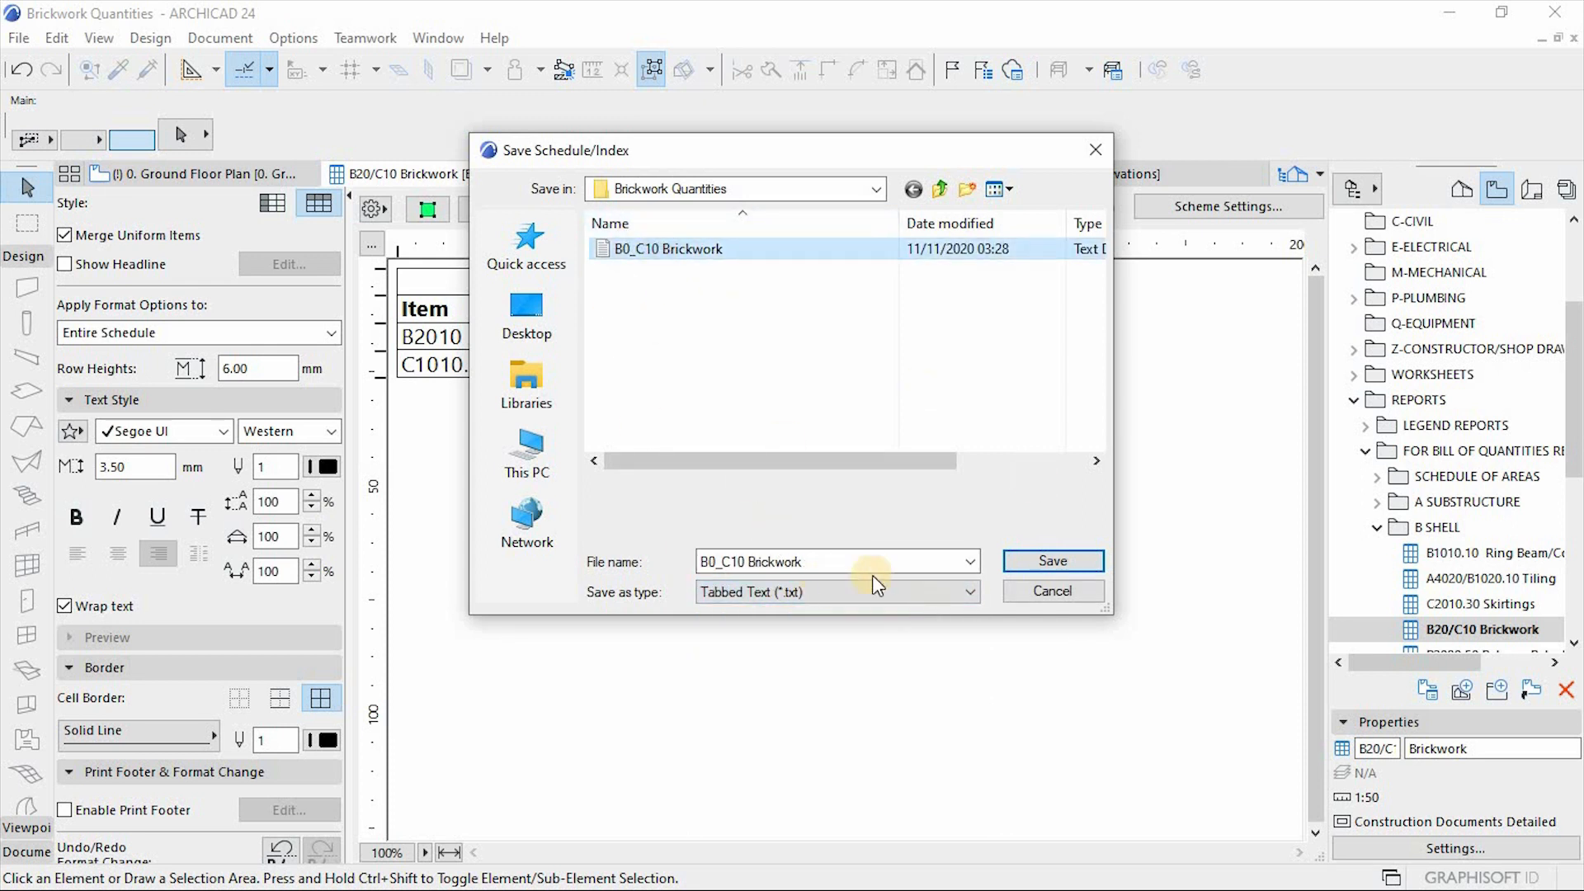
left_click(1063, 560)
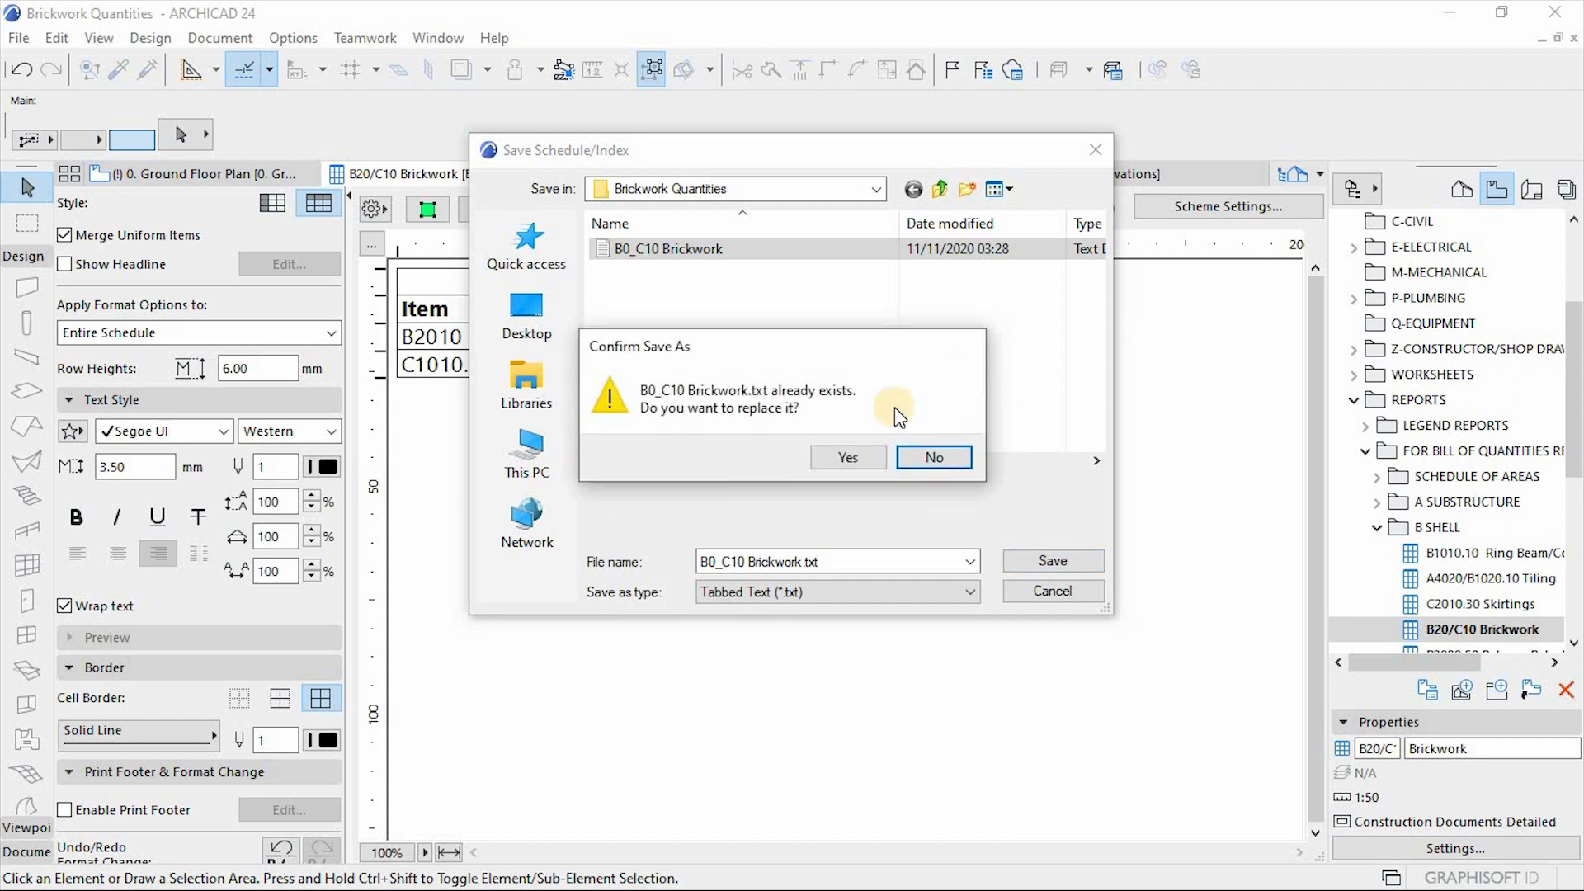
left_click(845, 457)
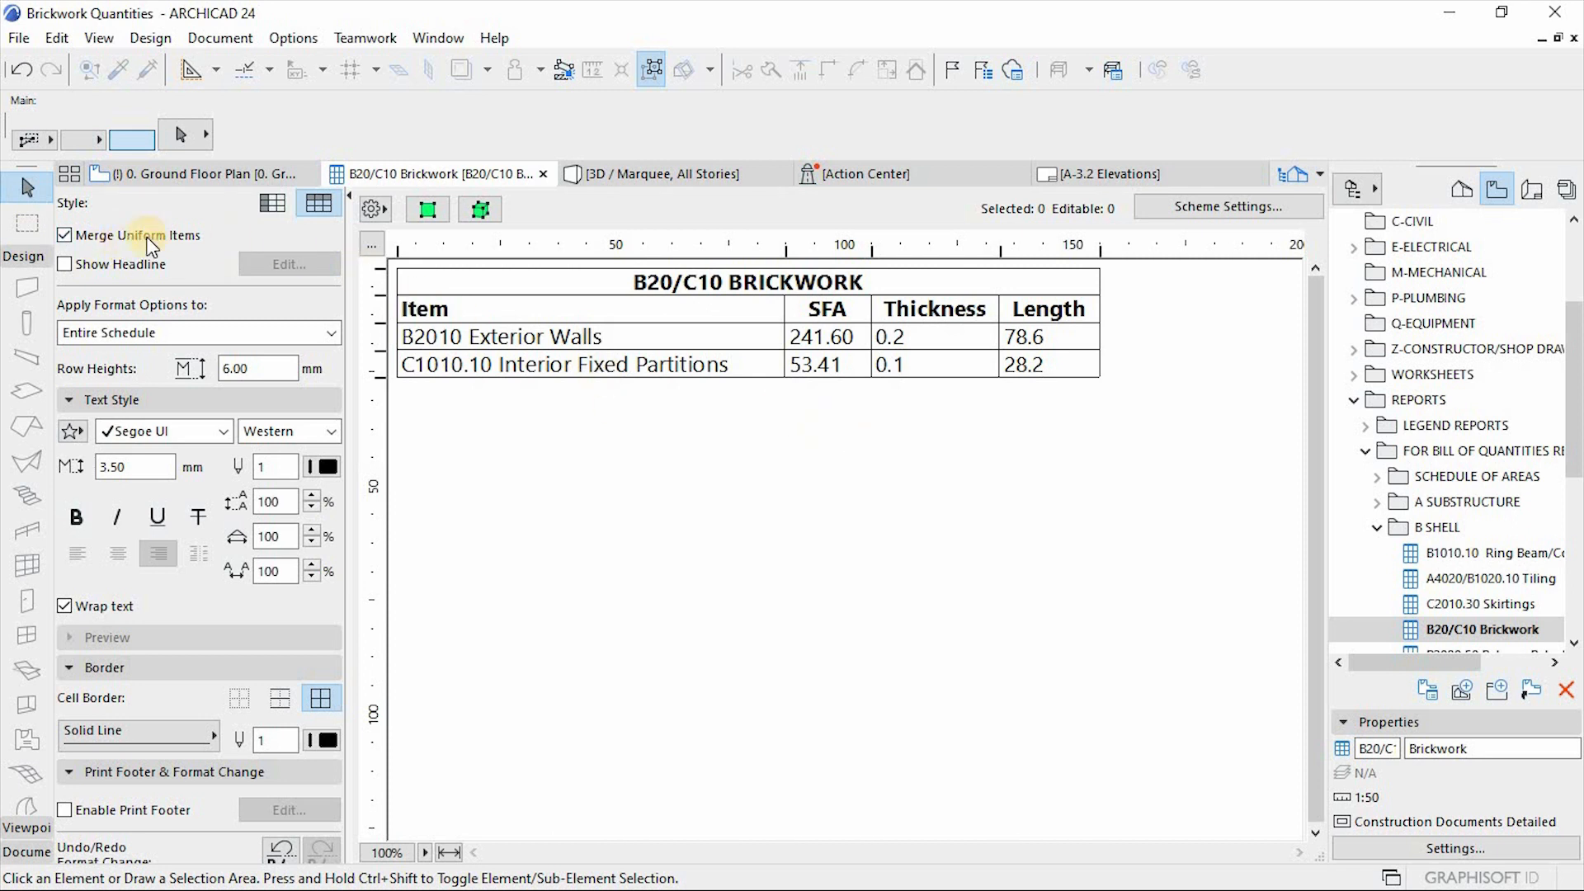
Turn off Merge Uniform Items and save the itemised schedule as Tabbed Text, replacing B0_C10 Brickwork.txt.
left_click(64, 236)
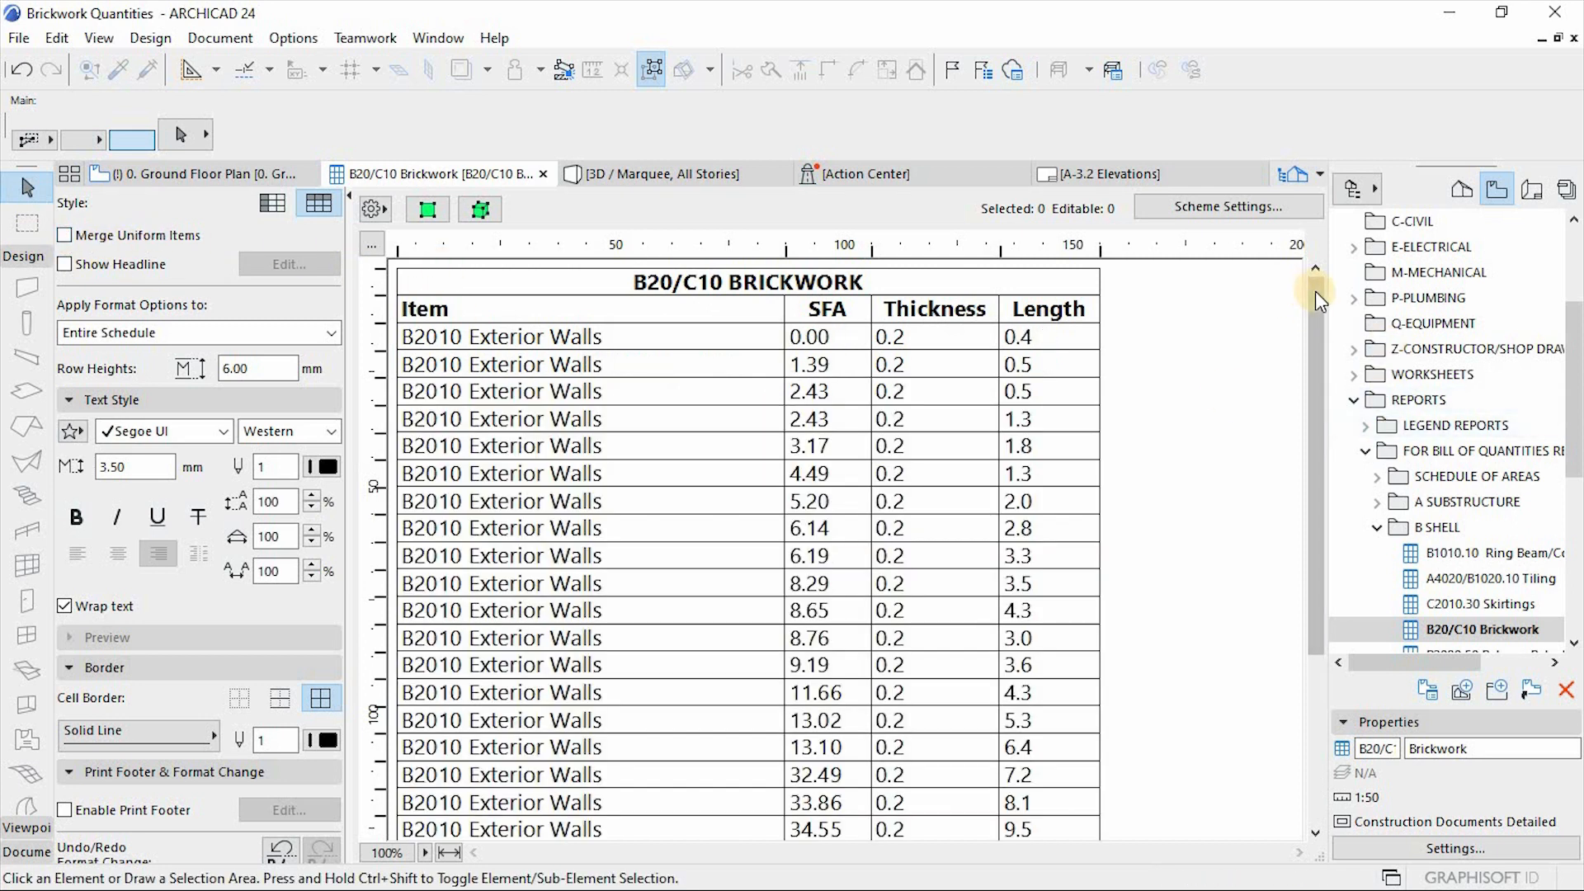
left_click_drag(1311, 361, 1281, 262)
left_click(18, 38)
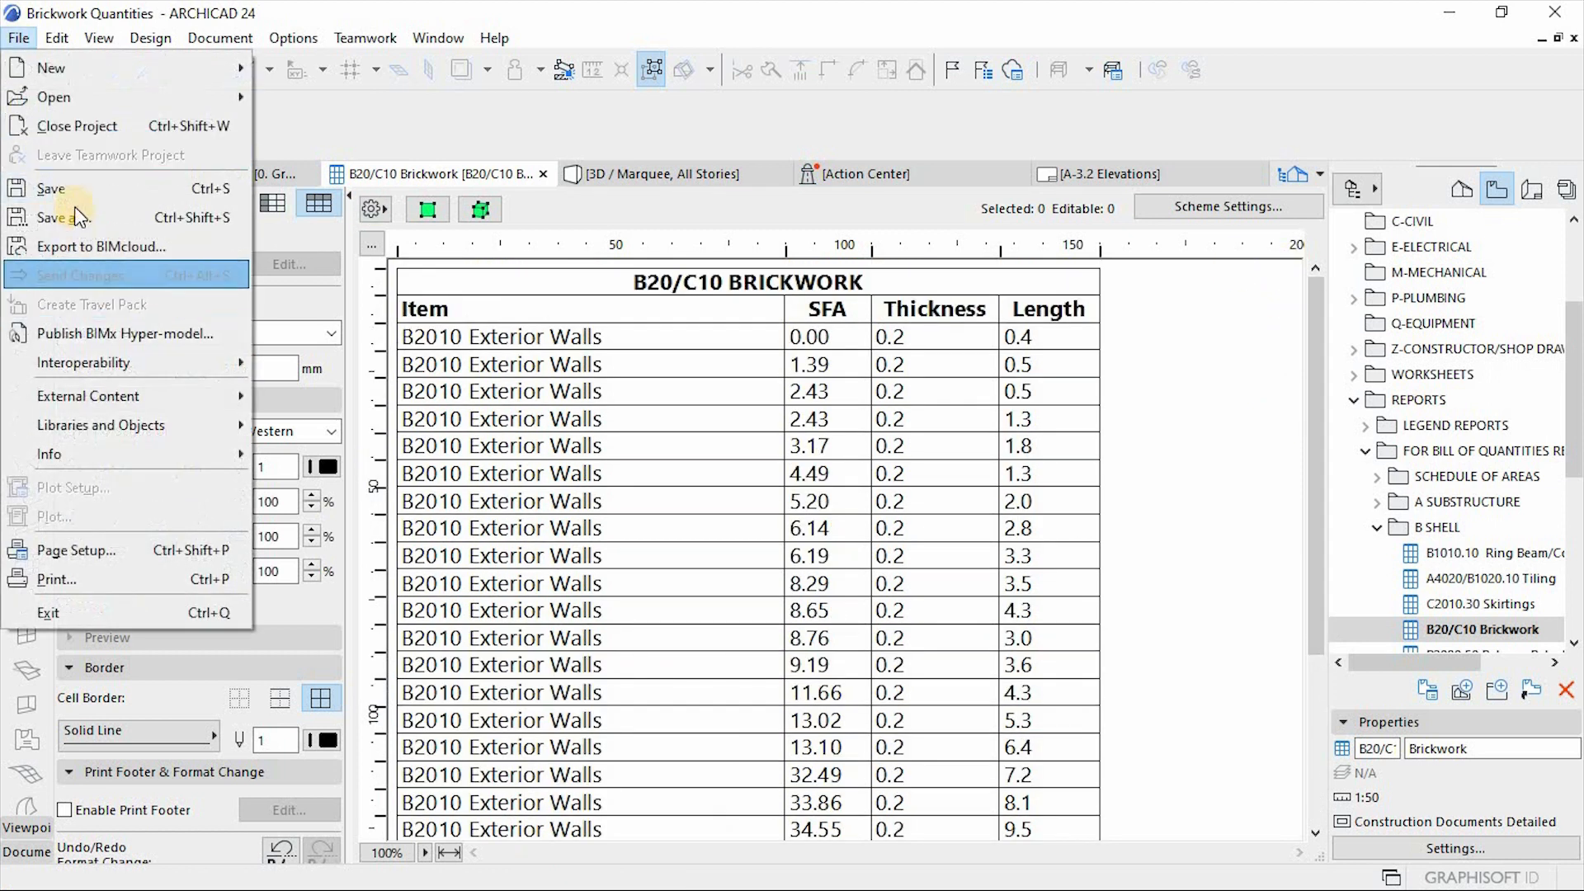
left_click(18, 38)
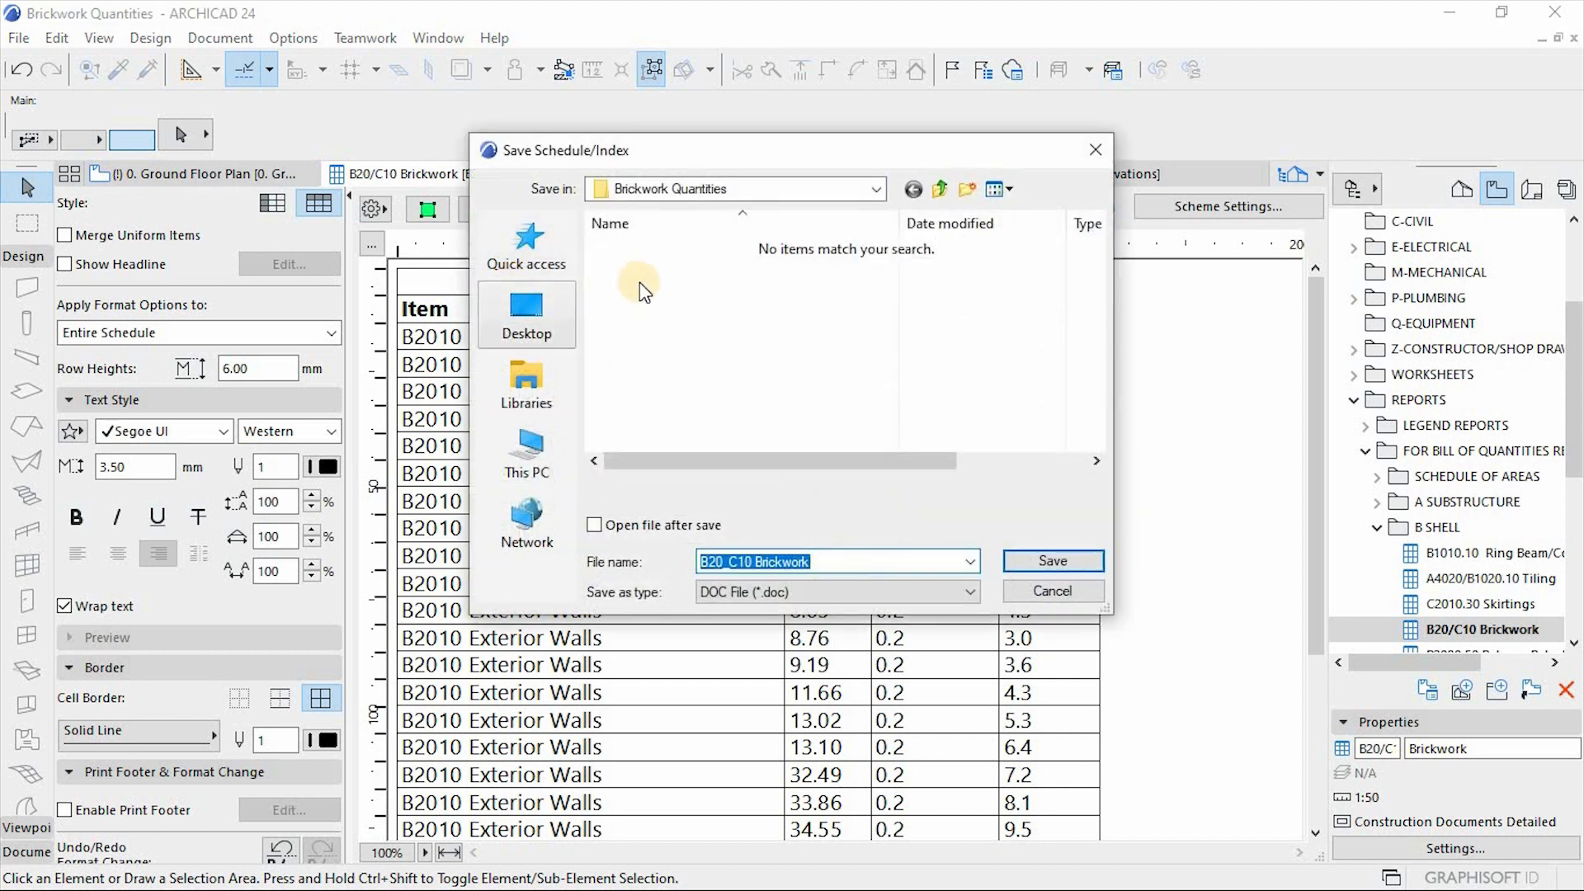
left_click(829, 592)
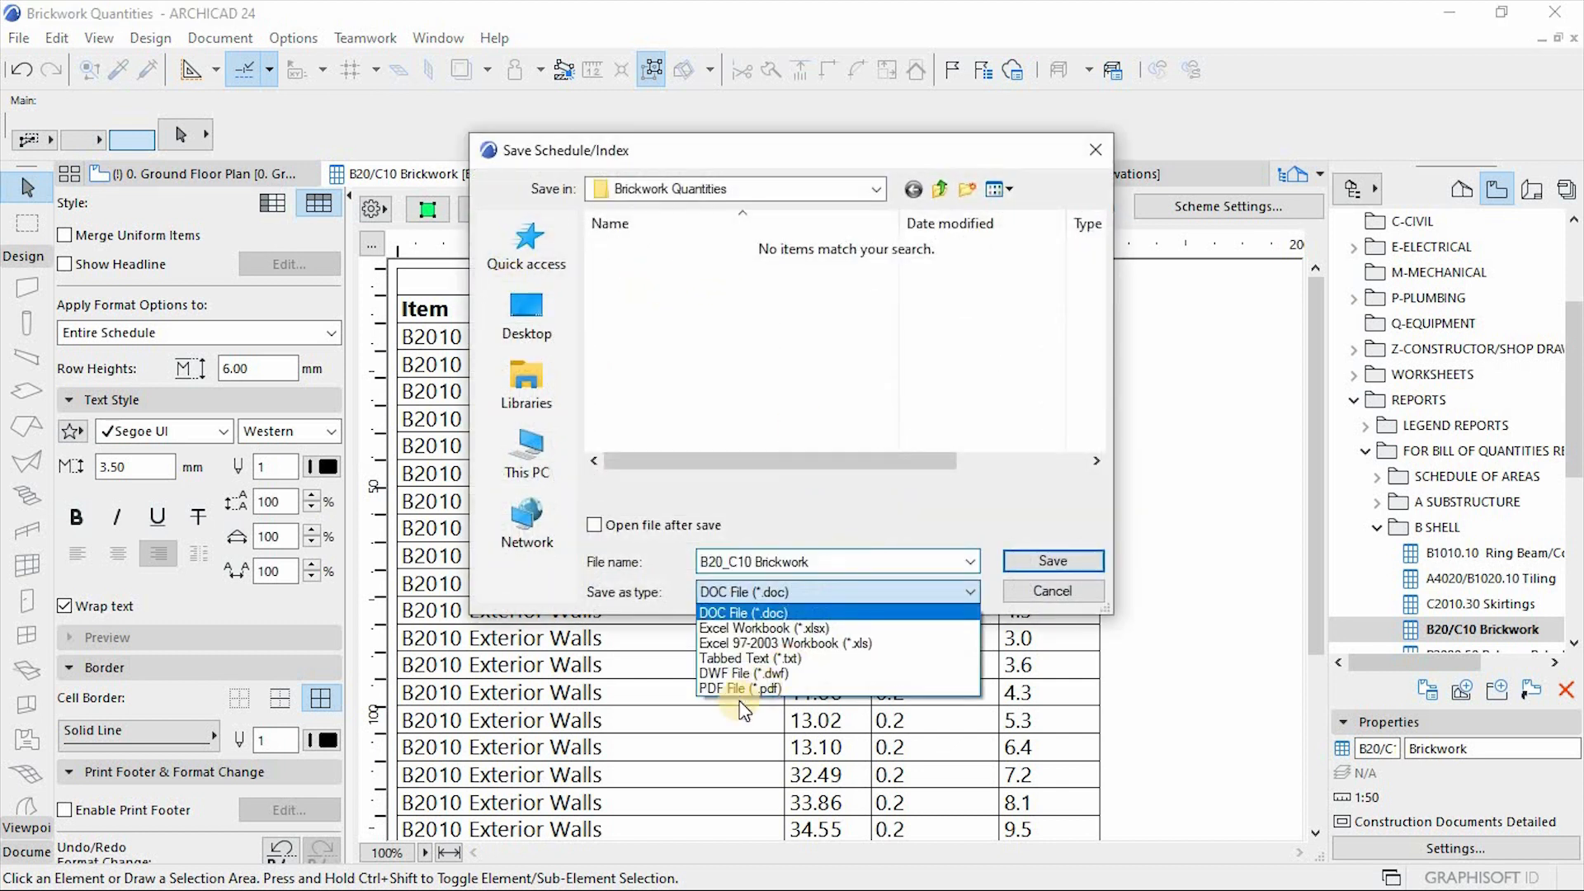
left_click(732, 659)
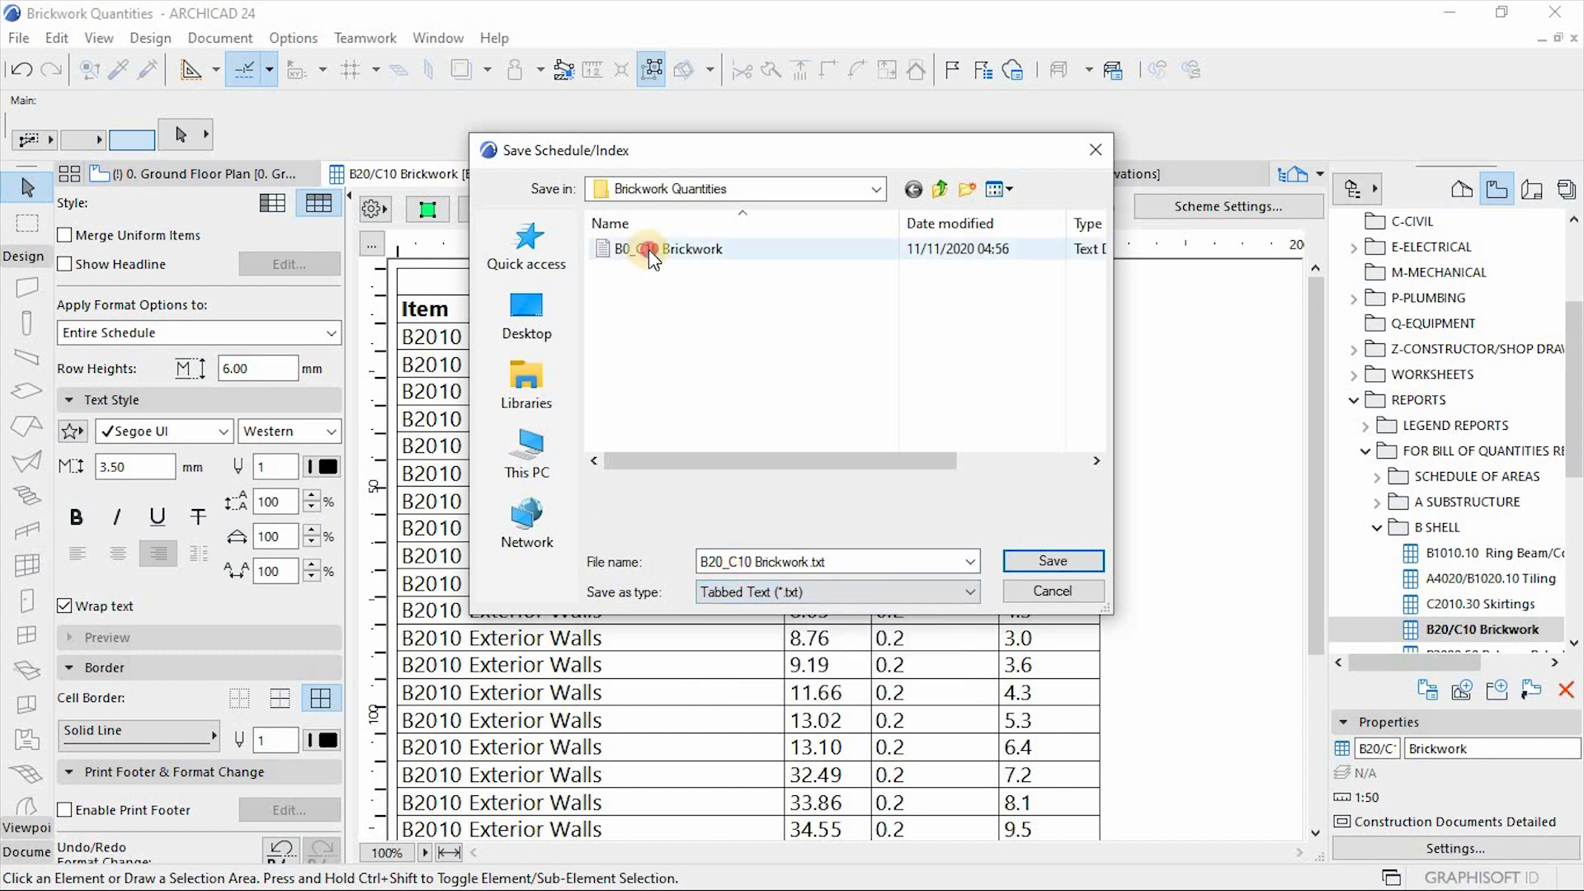
left_click(649, 249)
left_click(1052, 559)
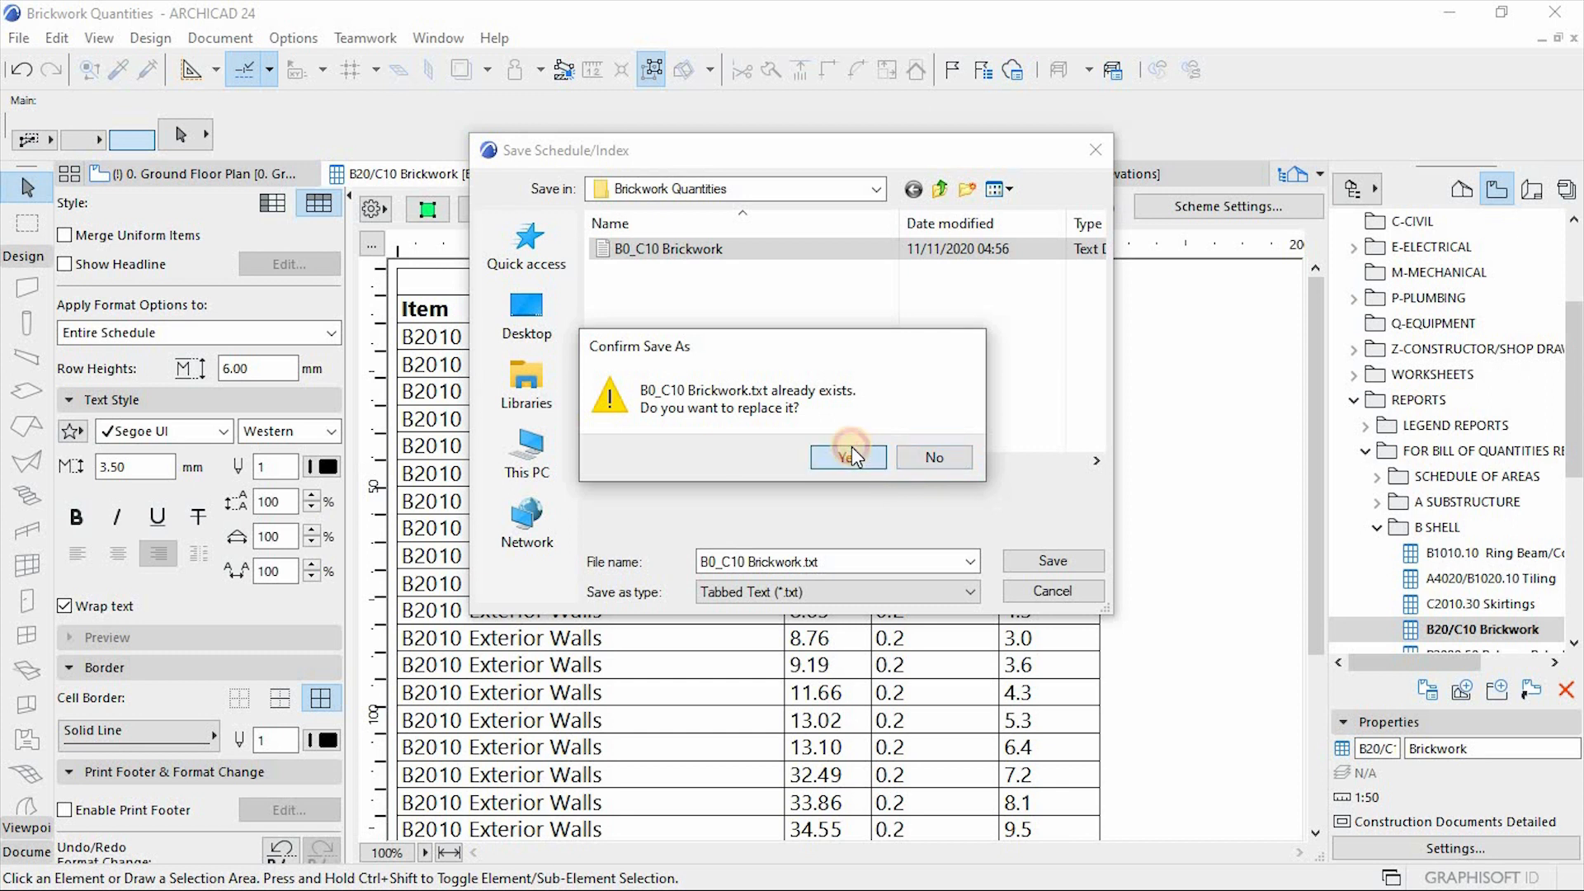
left_click(851, 452)
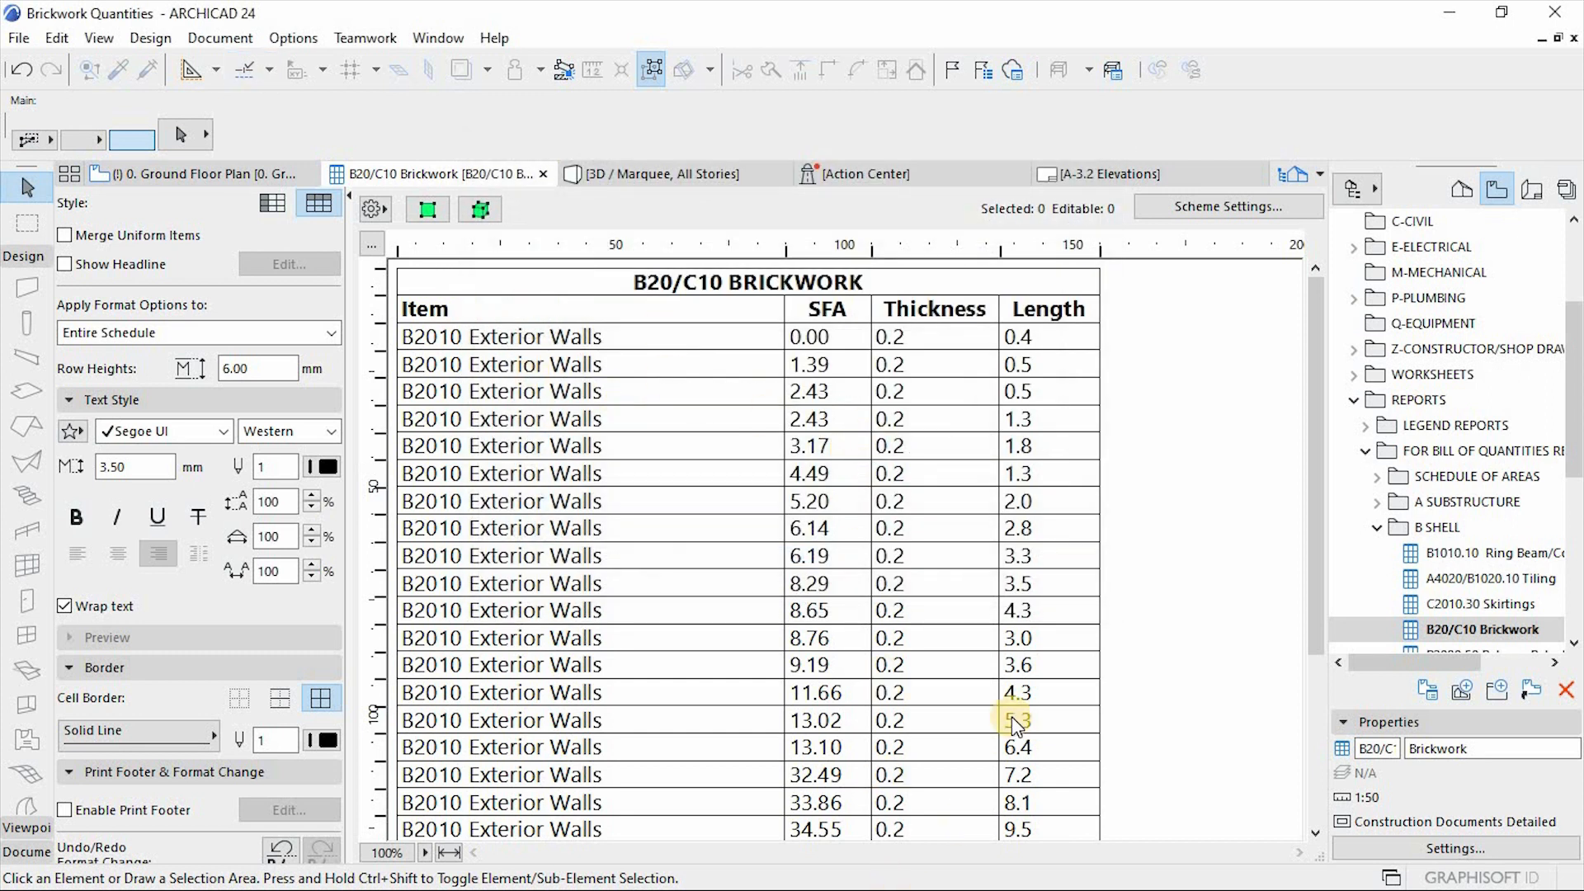
Switch to the Book1 workbook in Excel and, from cell A2, start a delimited text import of B0_C10 Brickwork.txt with the default wizard settings.
key("super")
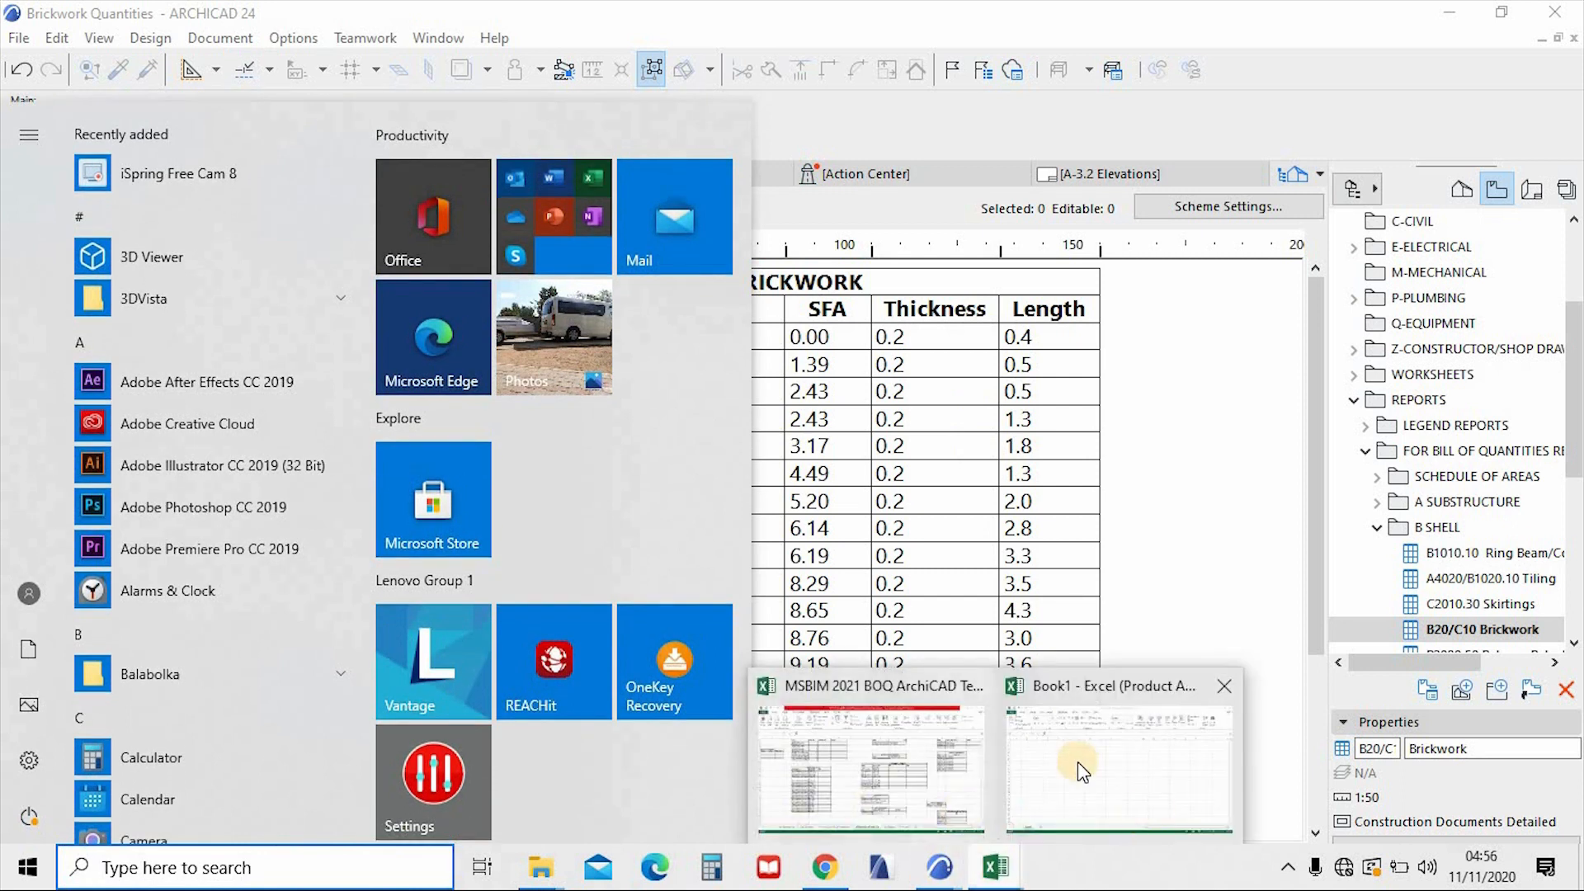
left_click(1077, 763)
left_click(850, 458)
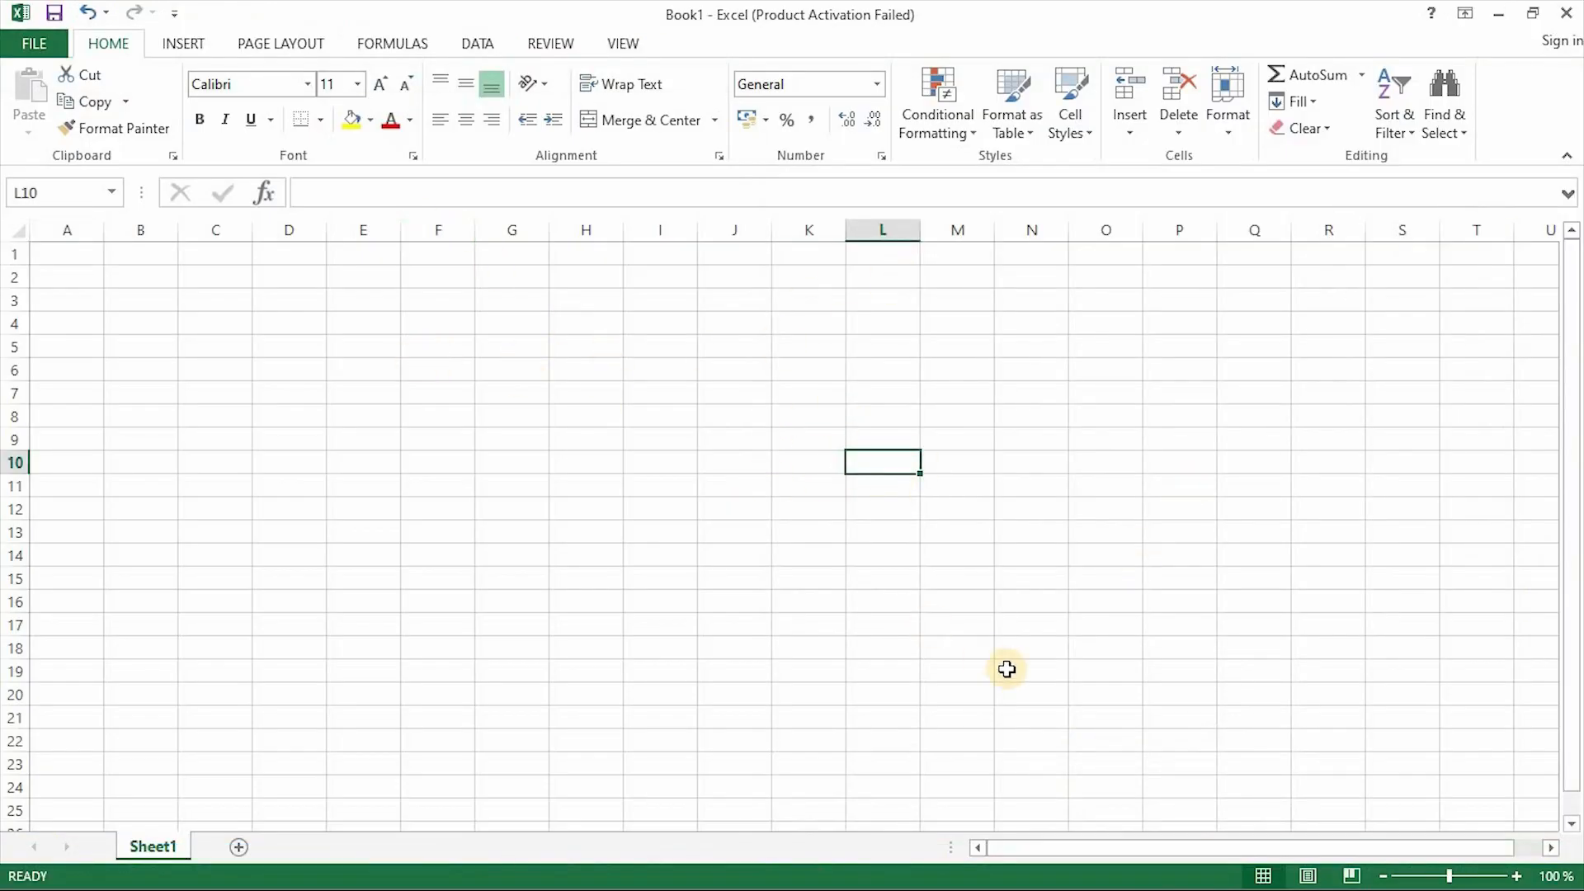
left_click(63, 281)
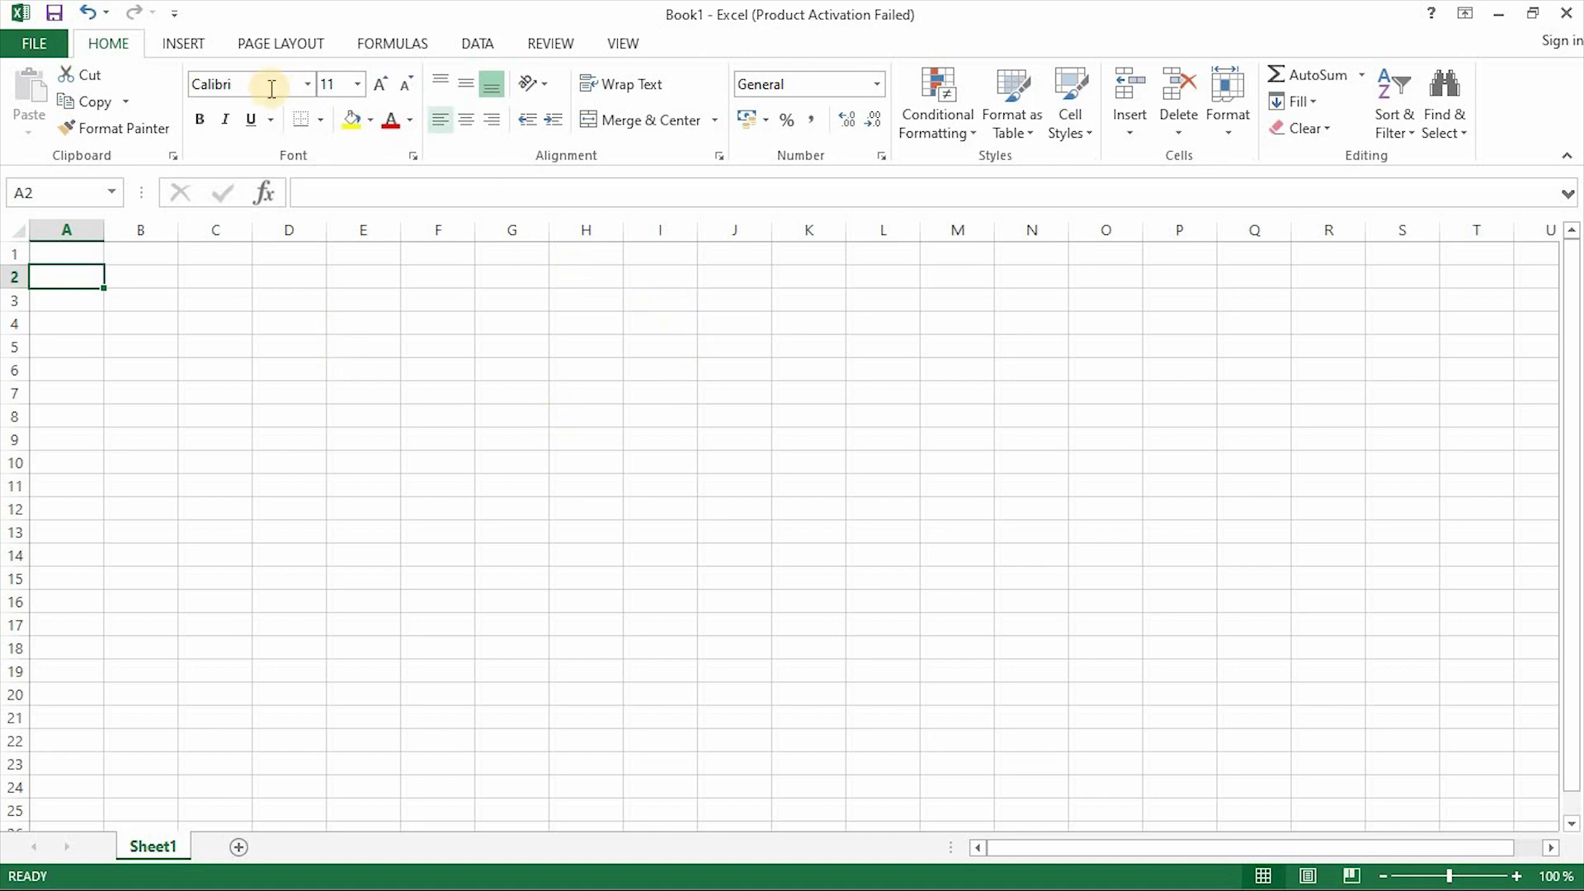
left_click(467, 50)
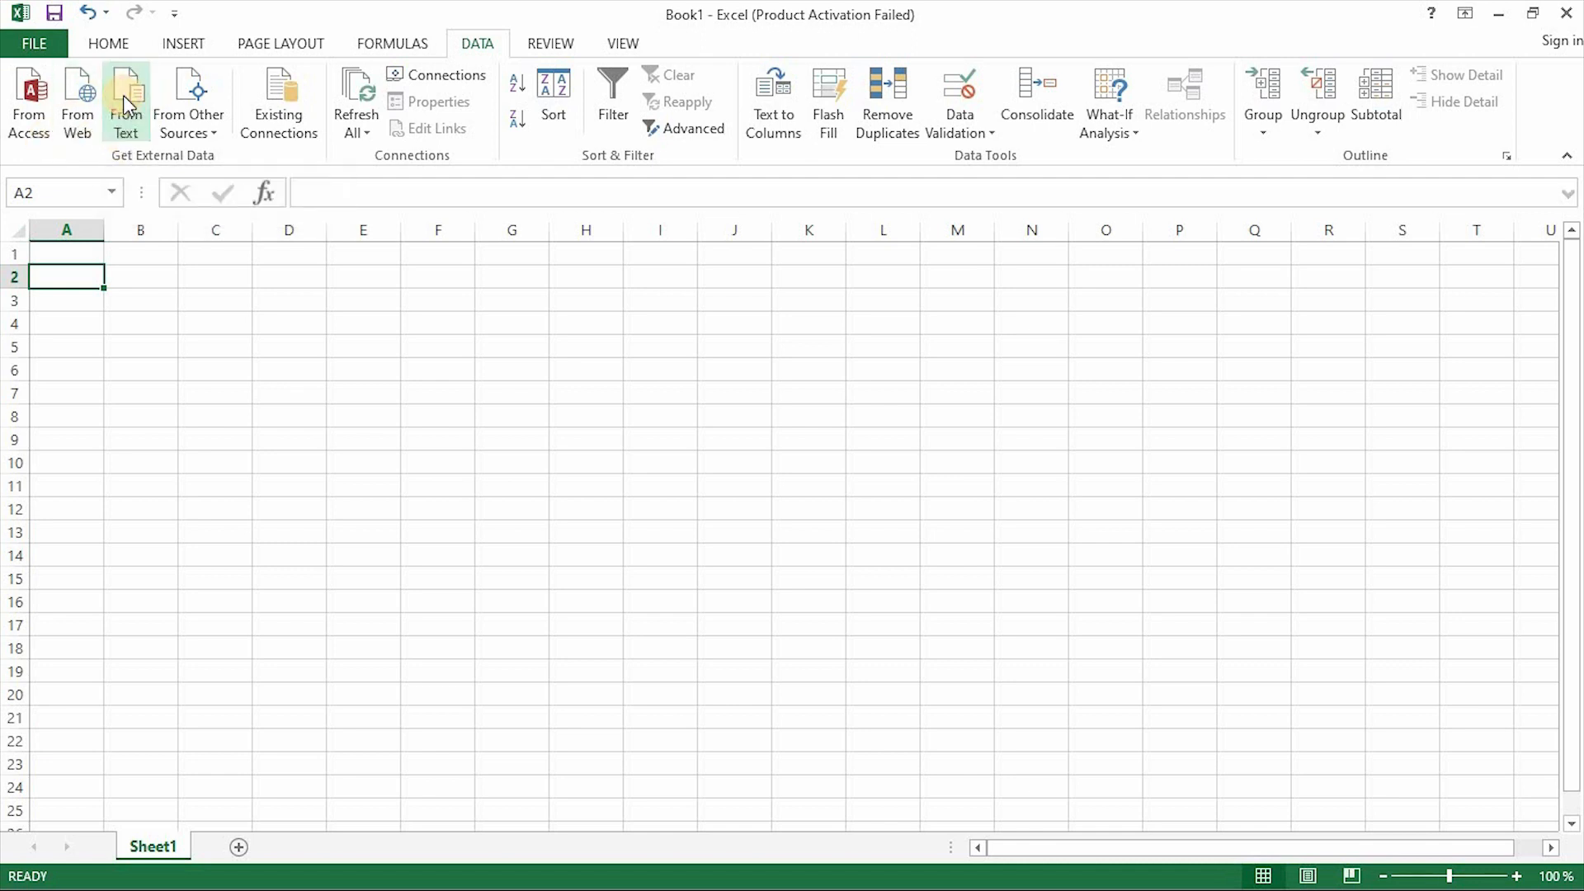
left_click(122, 96)
left_click(607, 179)
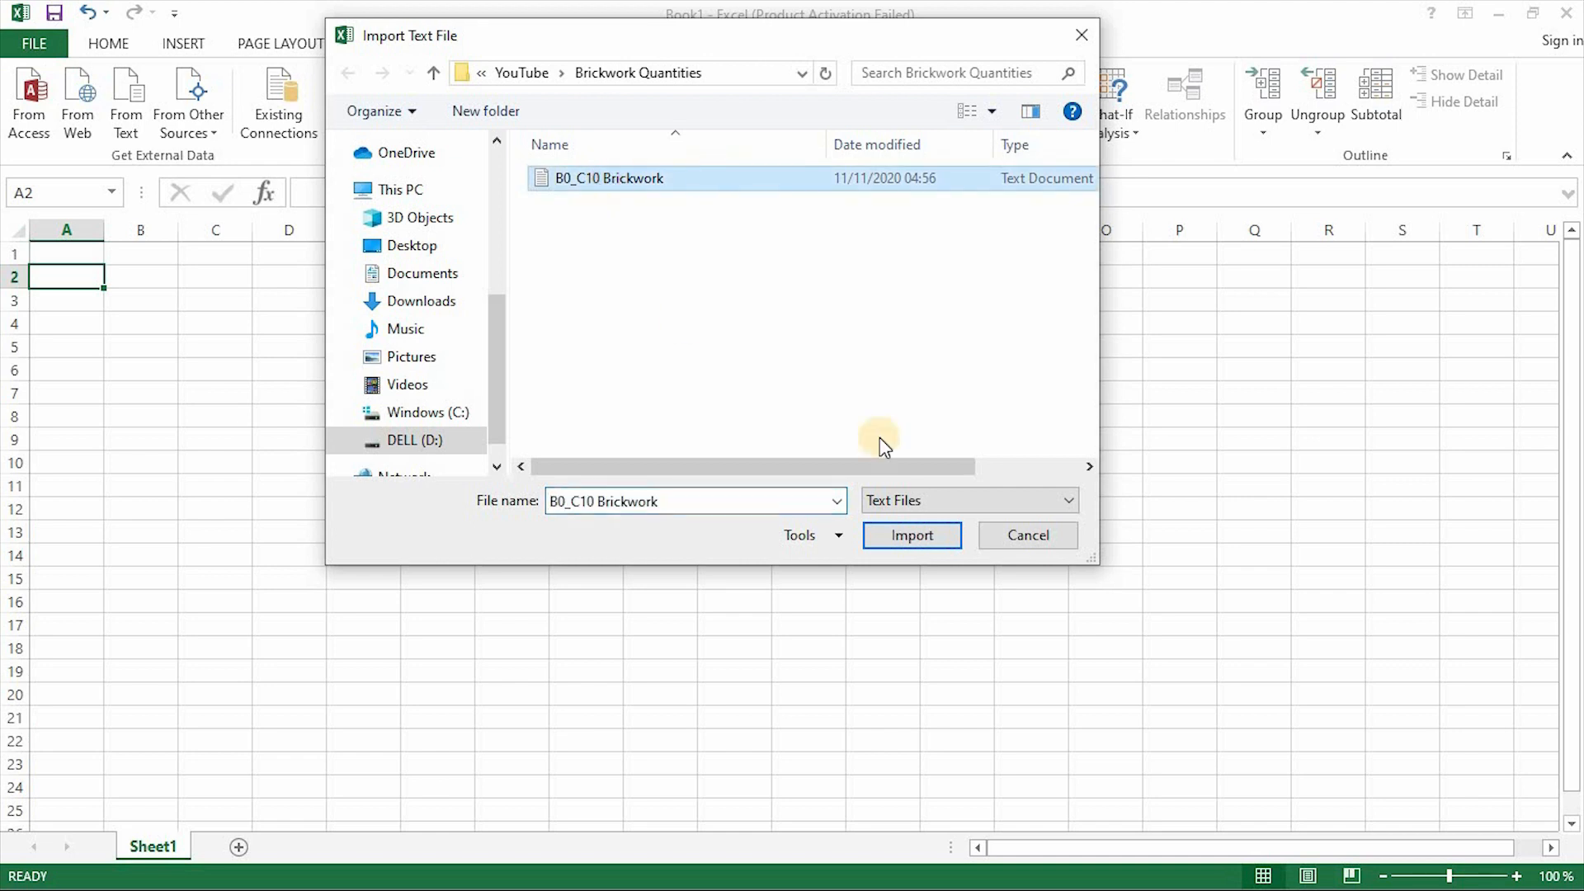
left_click(924, 538)
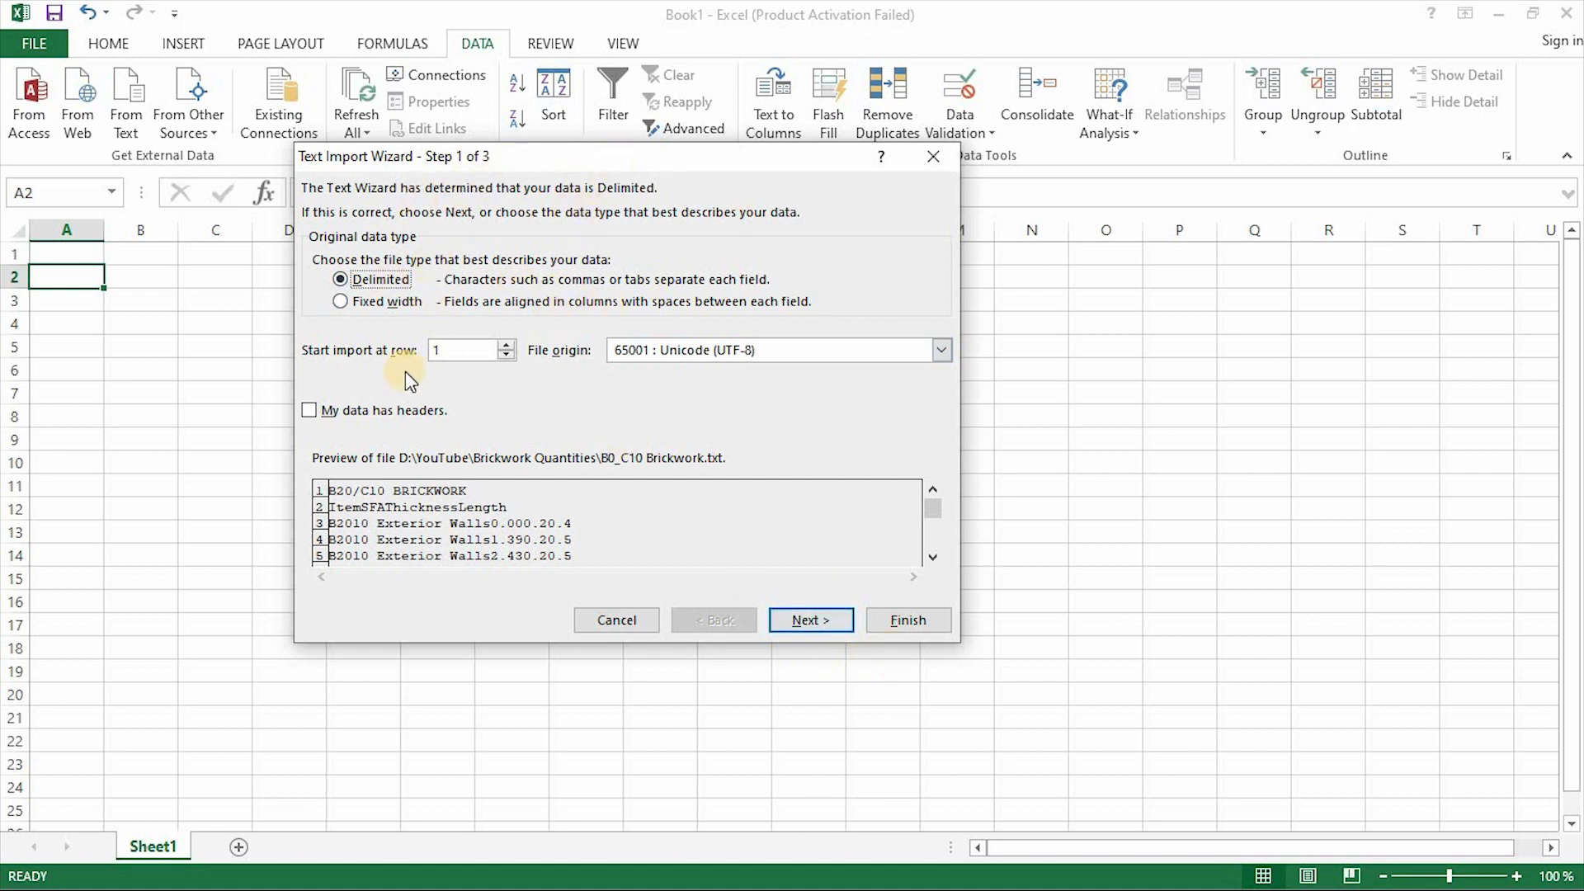
left_click(905, 620)
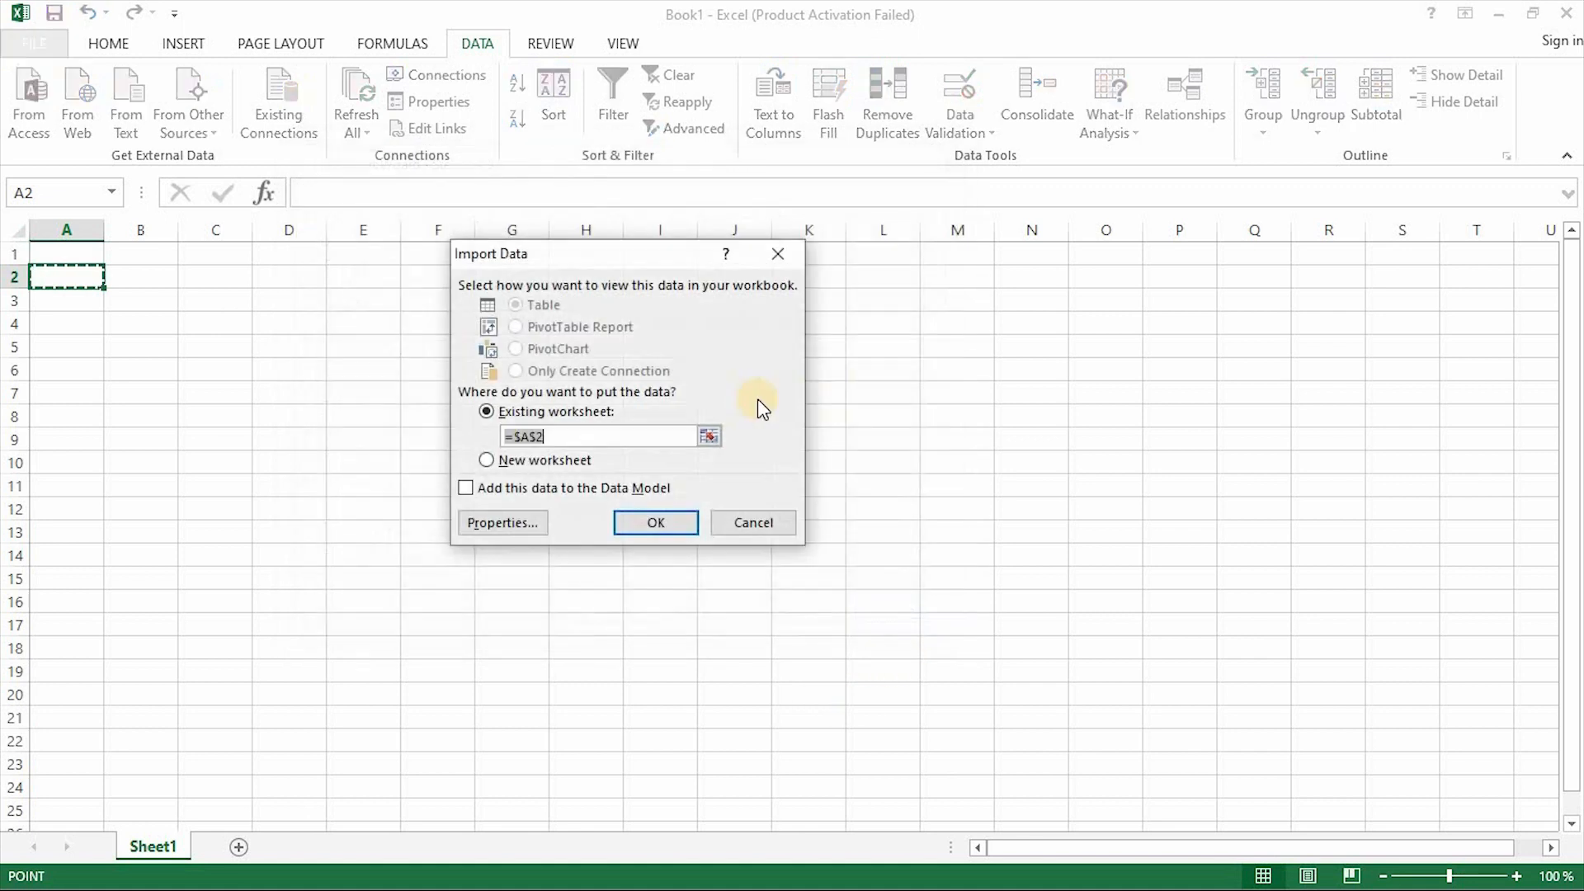
Set the external data range to refresh when opening the file and turn off automatic column width adjustment.
left_click(500, 523)
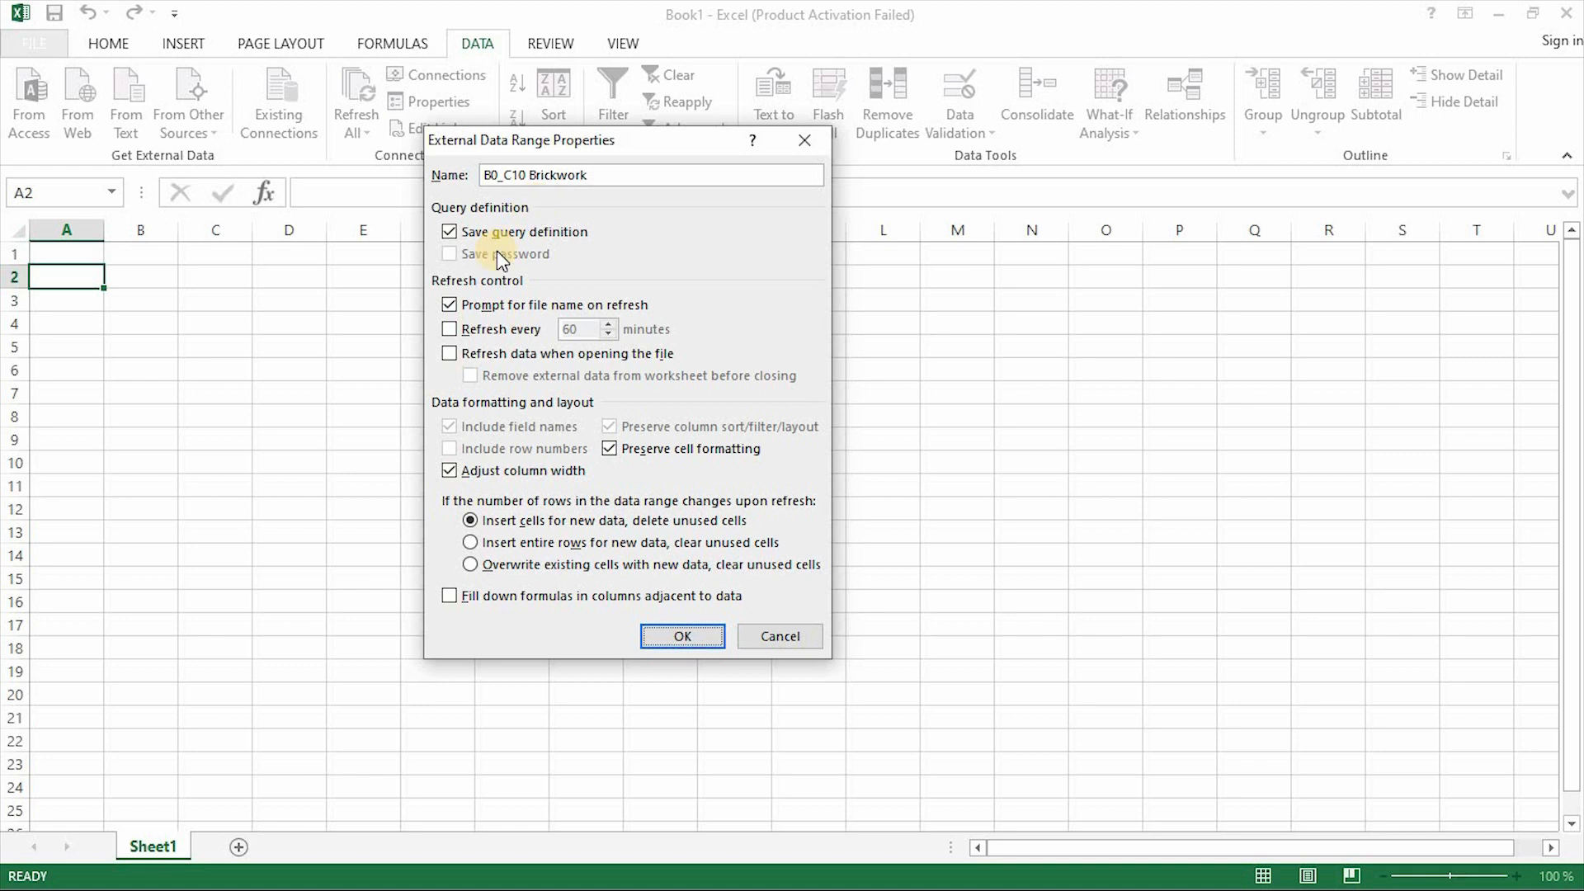
left_click(447, 355)
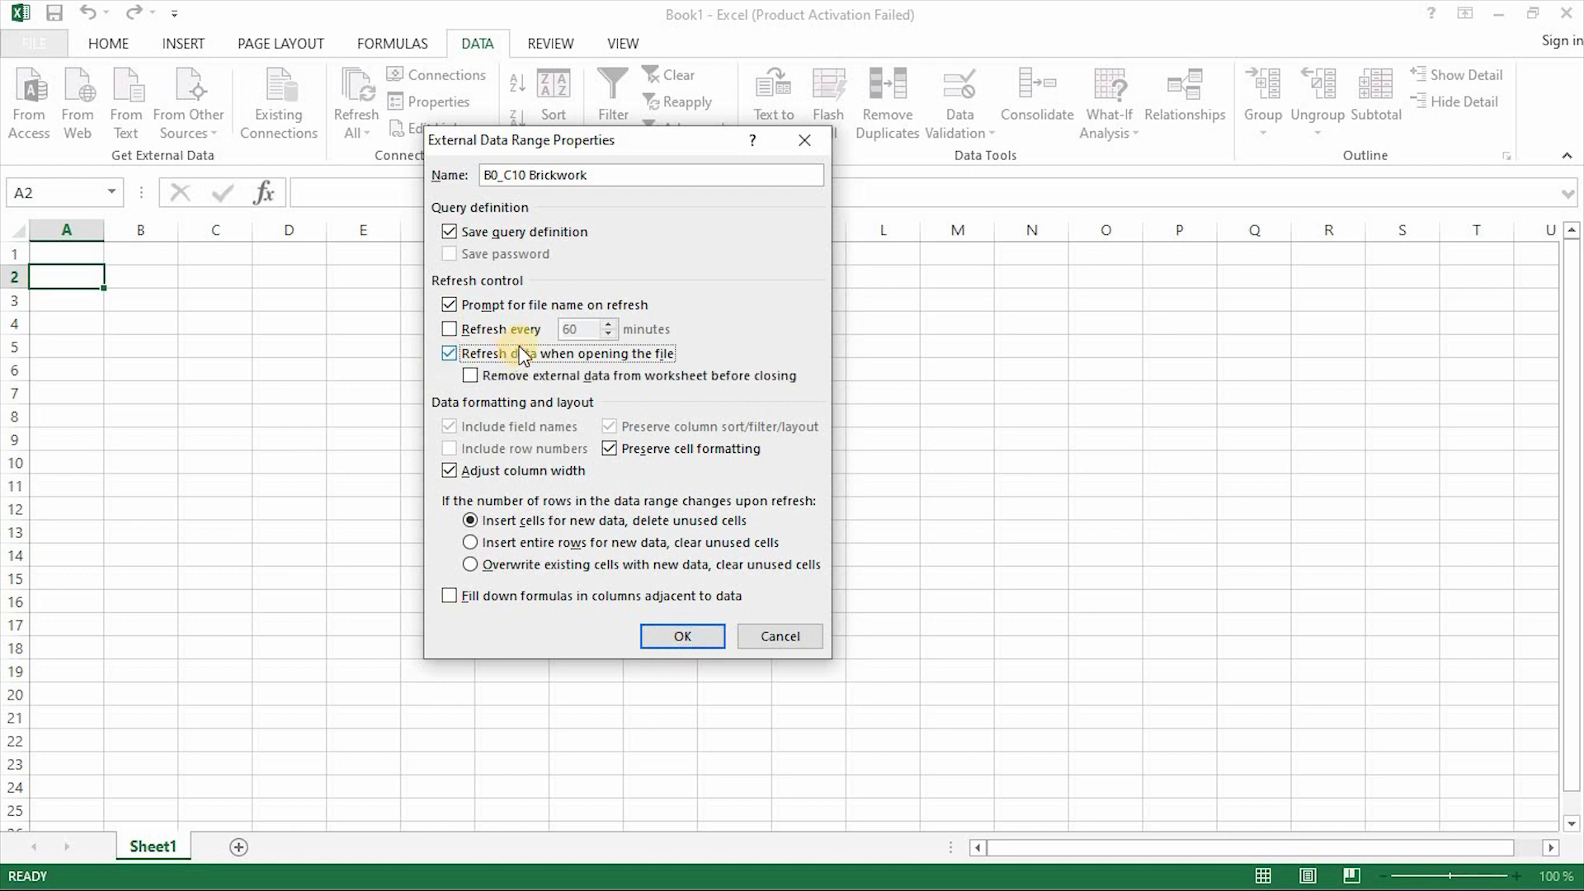
left_click(448, 474)
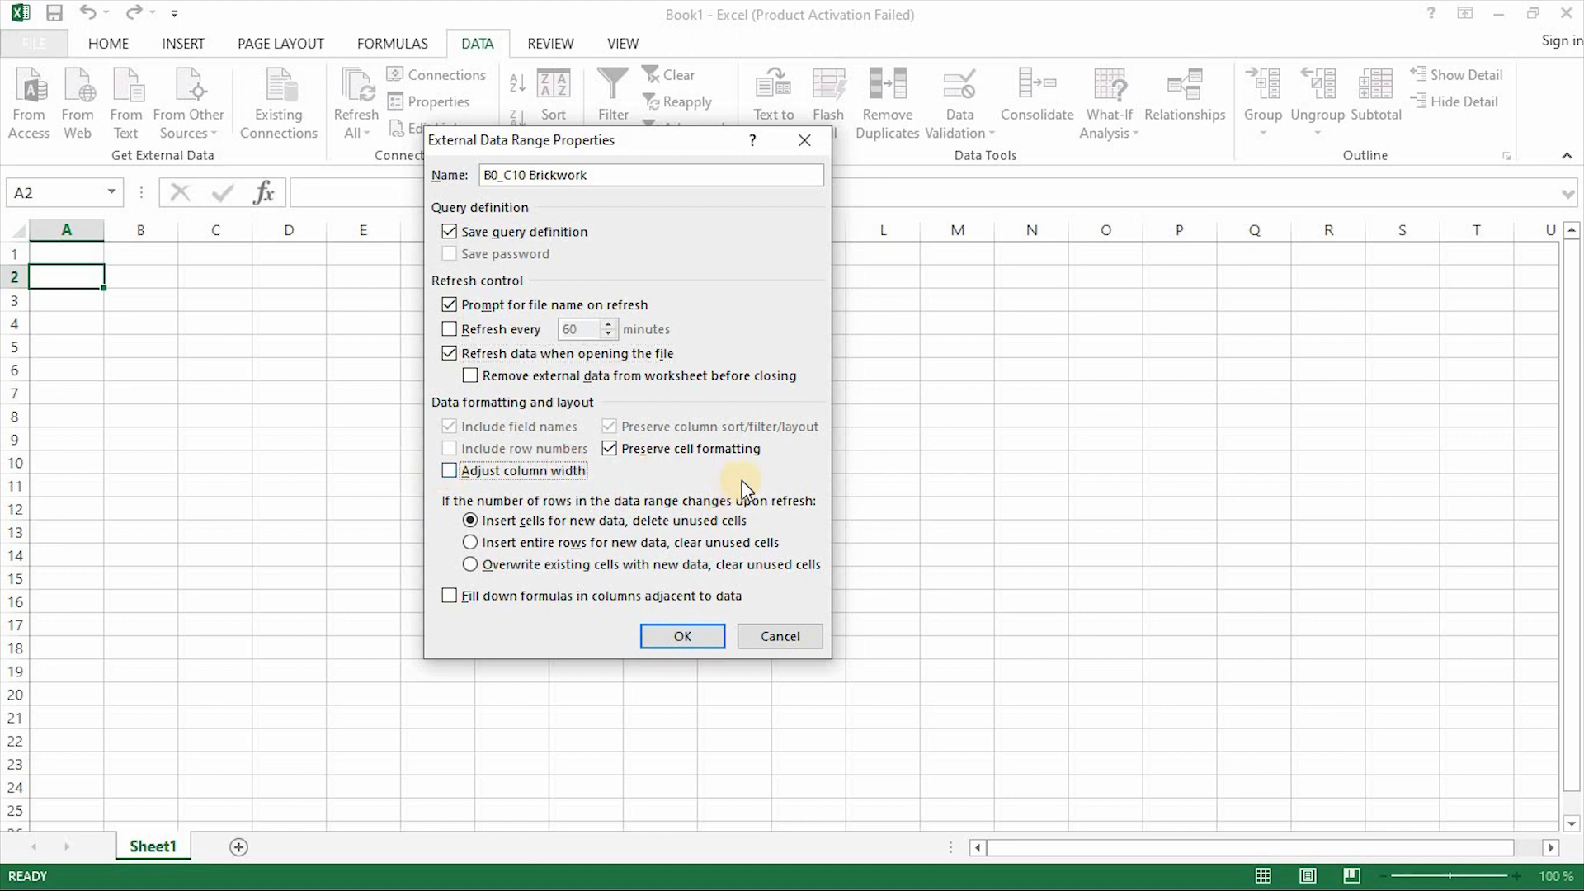
left_click(682, 641)
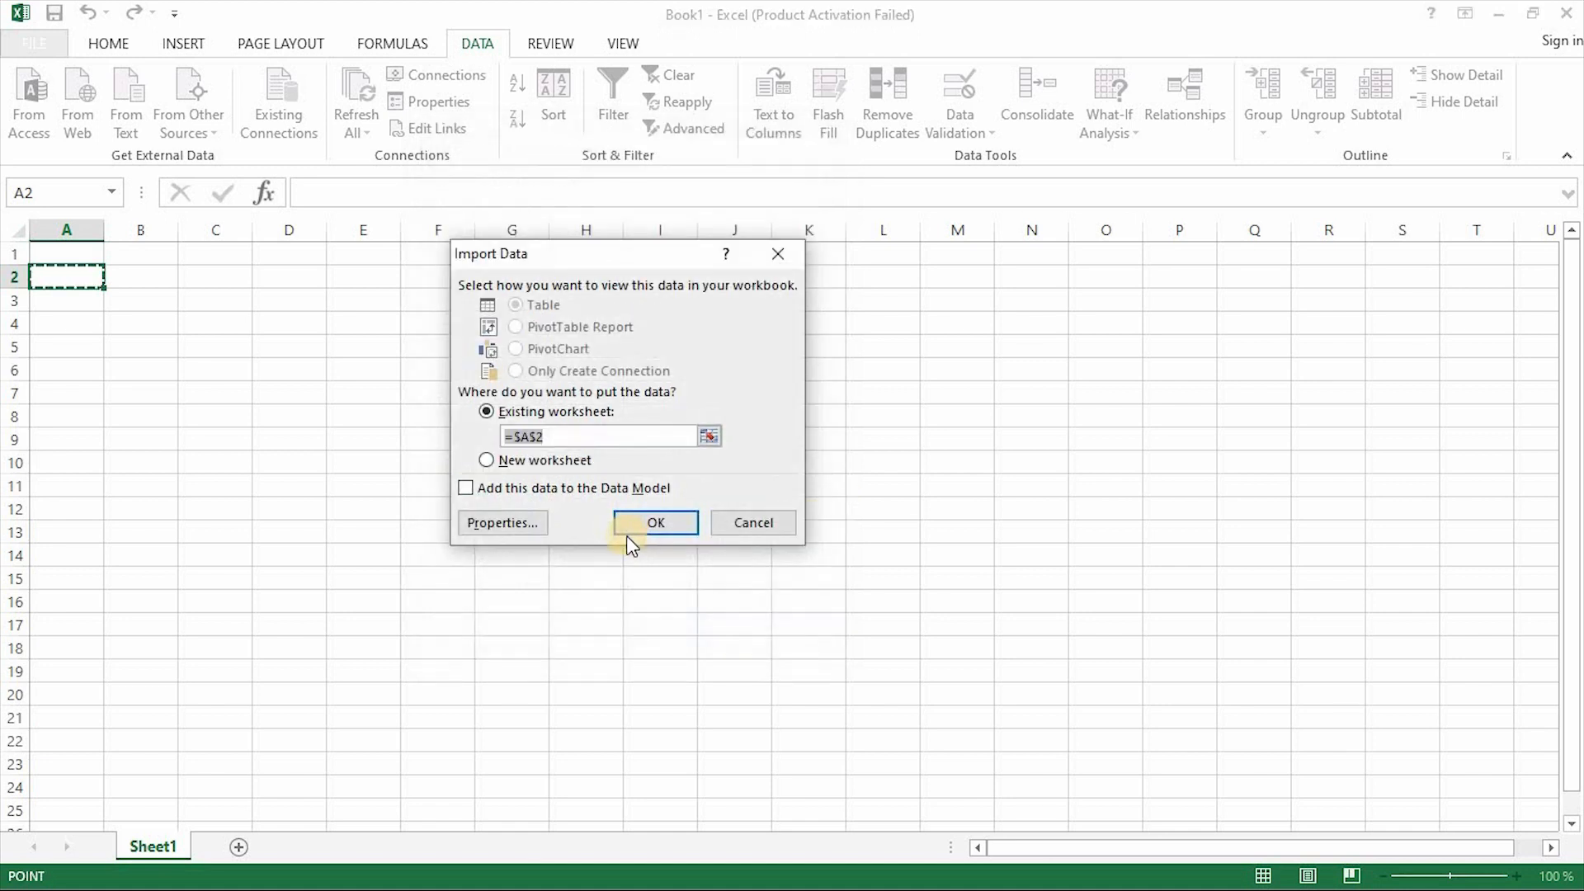
Place the imported brickwork data in the existing worksheet at A2 and fit column A to its contents.
left_click(657, 523)
scroll(513, 593, "down", 7)
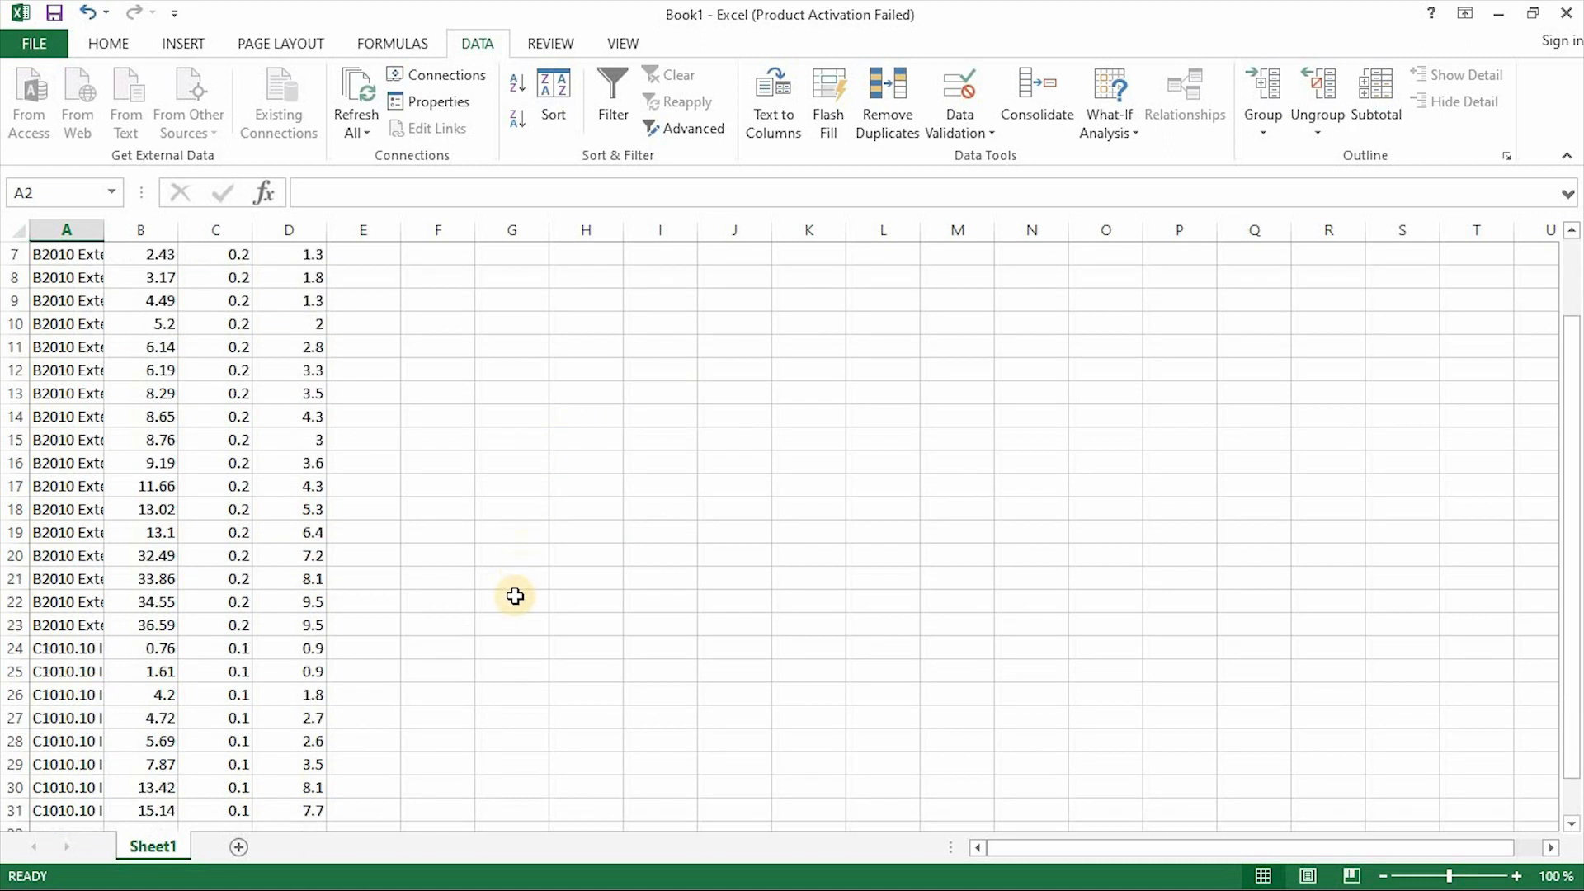
scroll(351, 504, "up", 7)
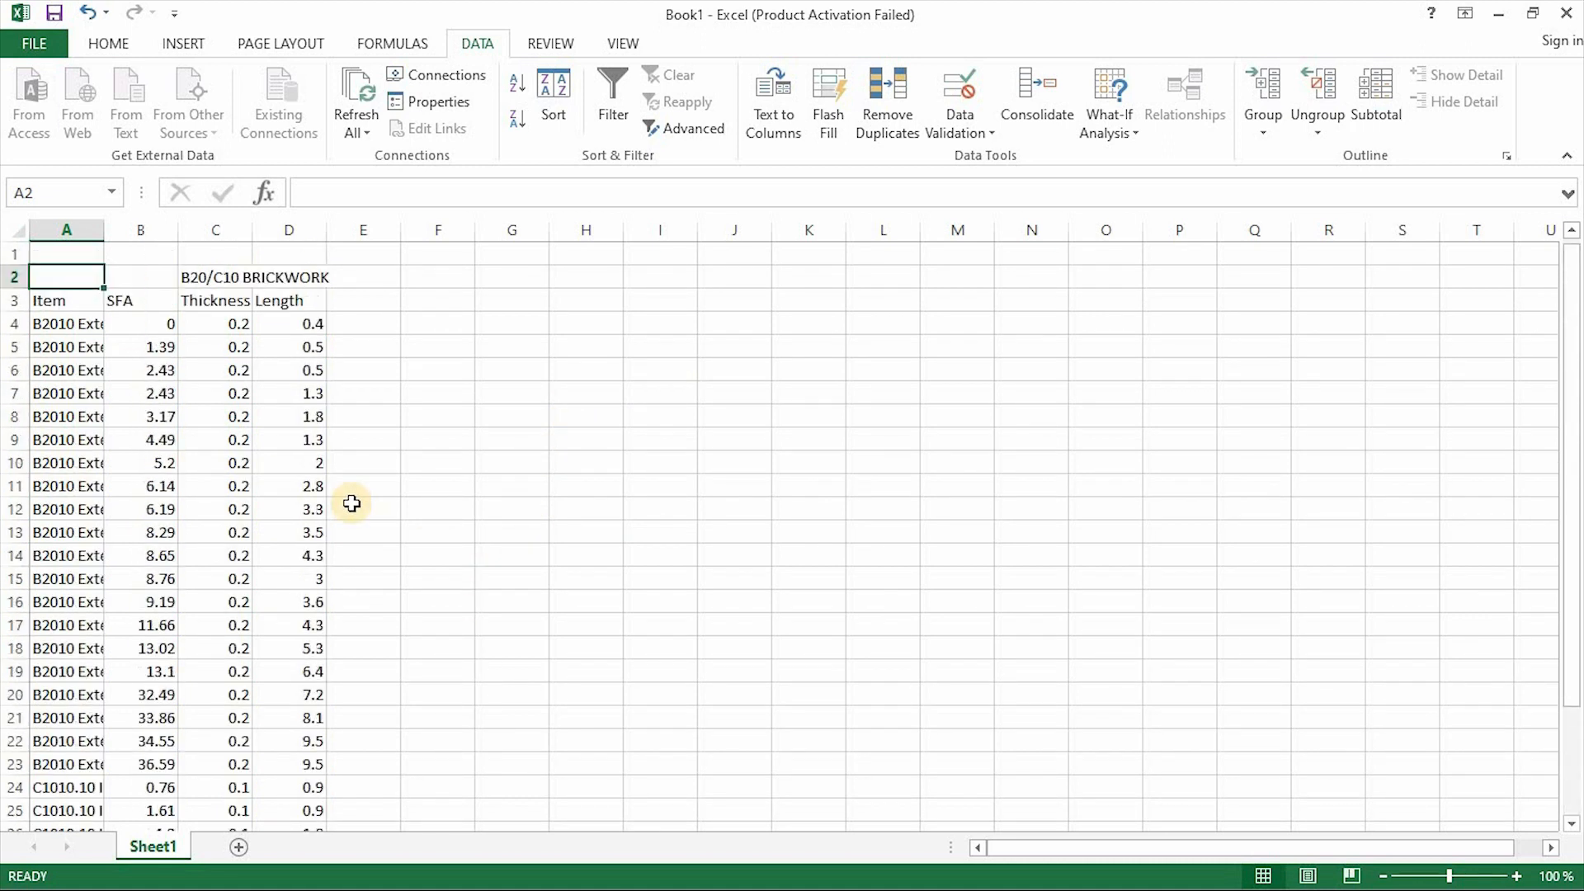
double_click(103, 229)
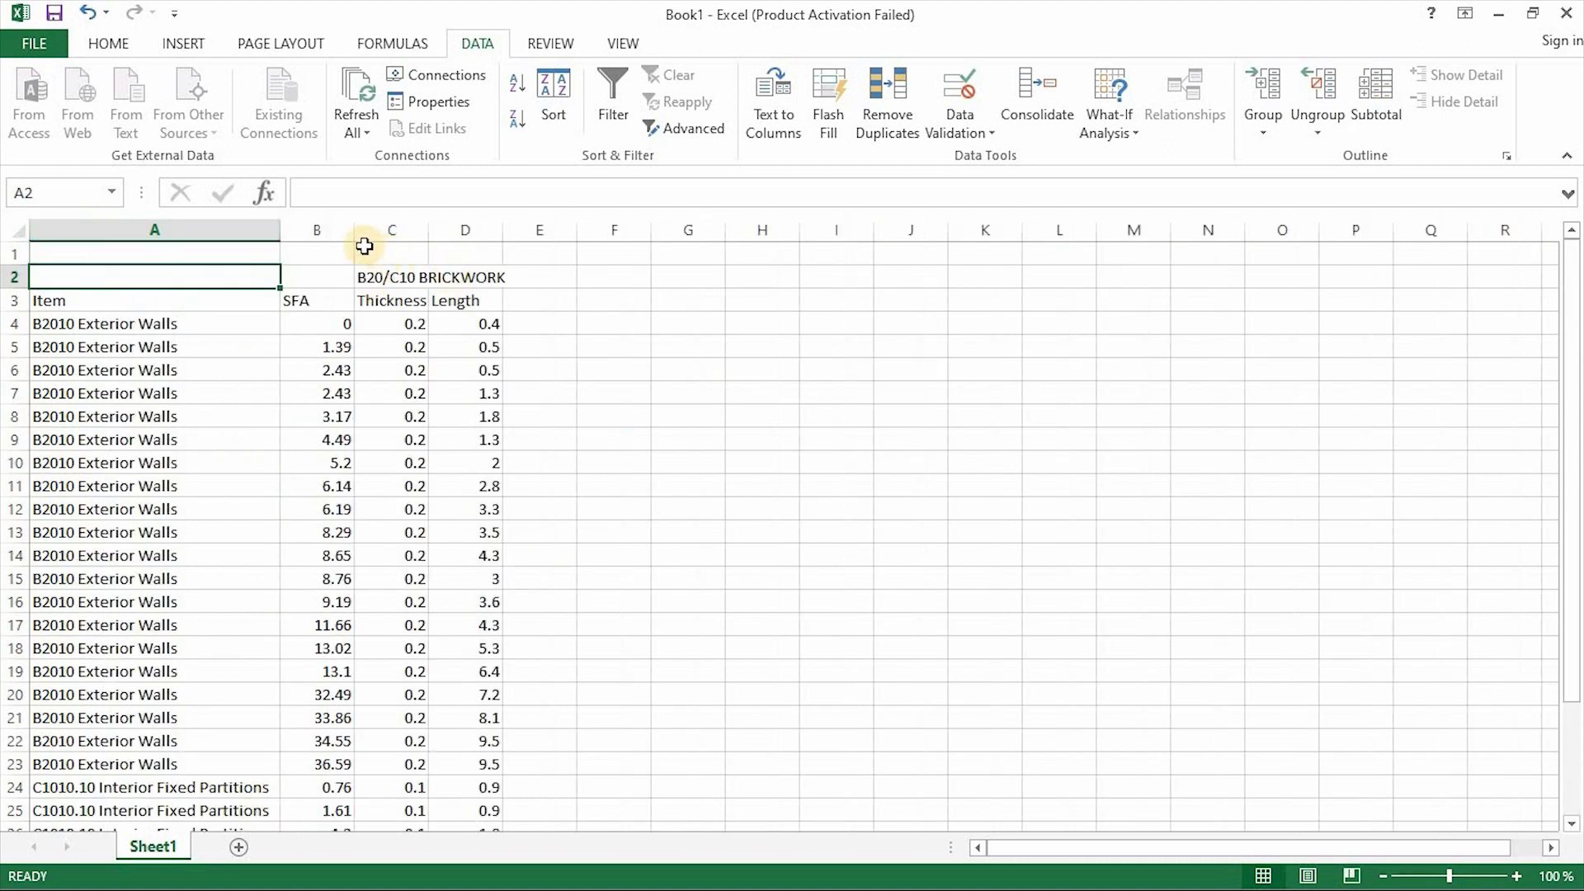
Look through the imported brickwork rows from the title down to the last interior partition entry.
scroll(484, 424, "down", 5)
scroll(484, 428, "up", 5)
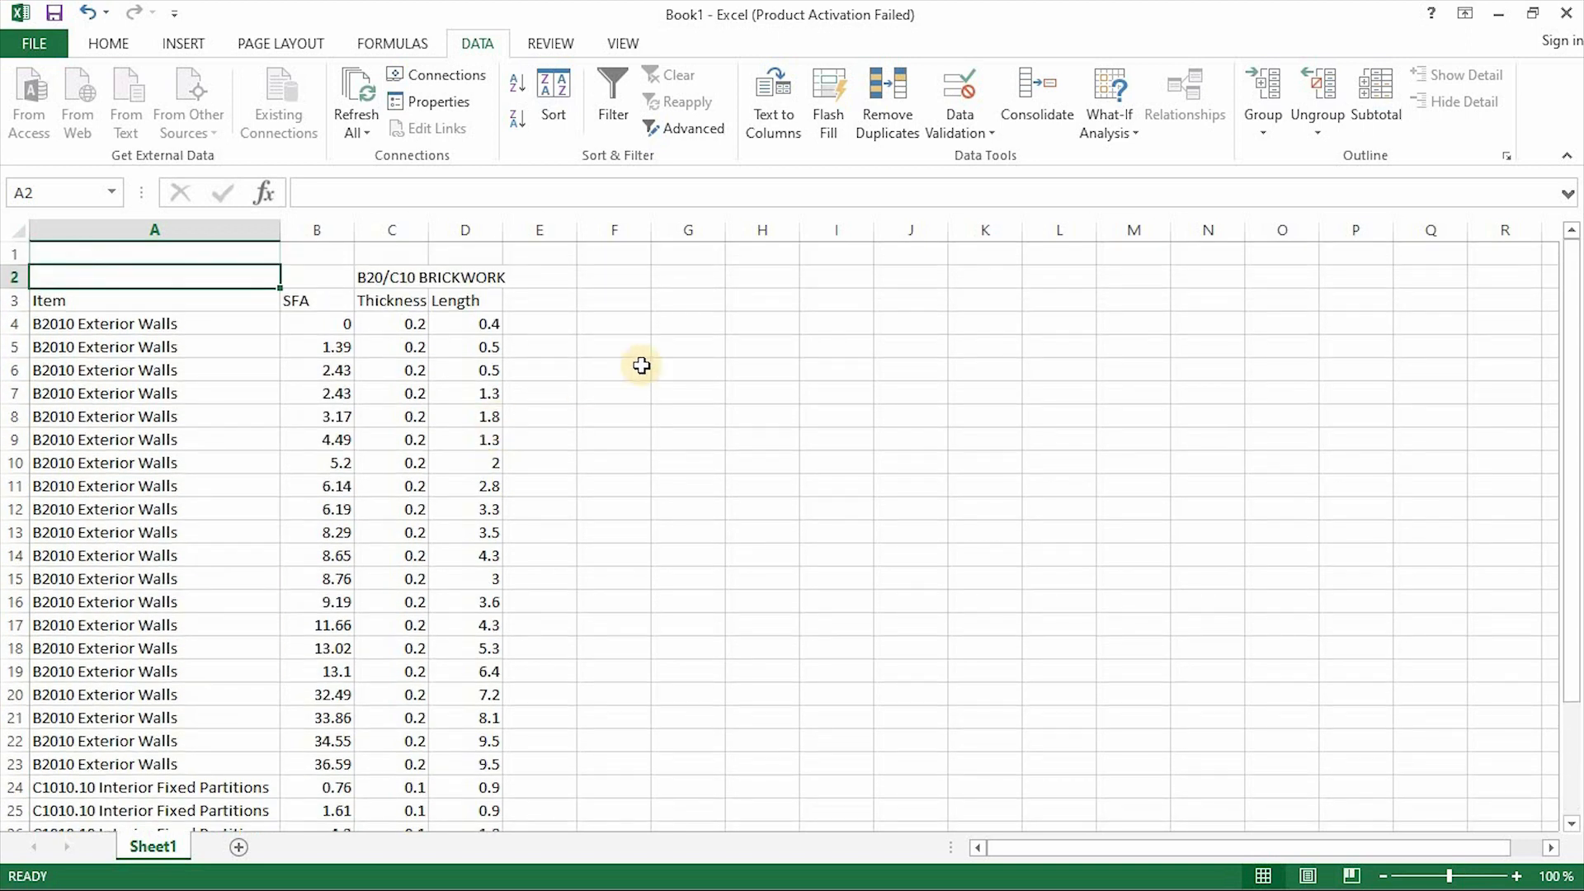
scroll(501, 467, "down", 4)
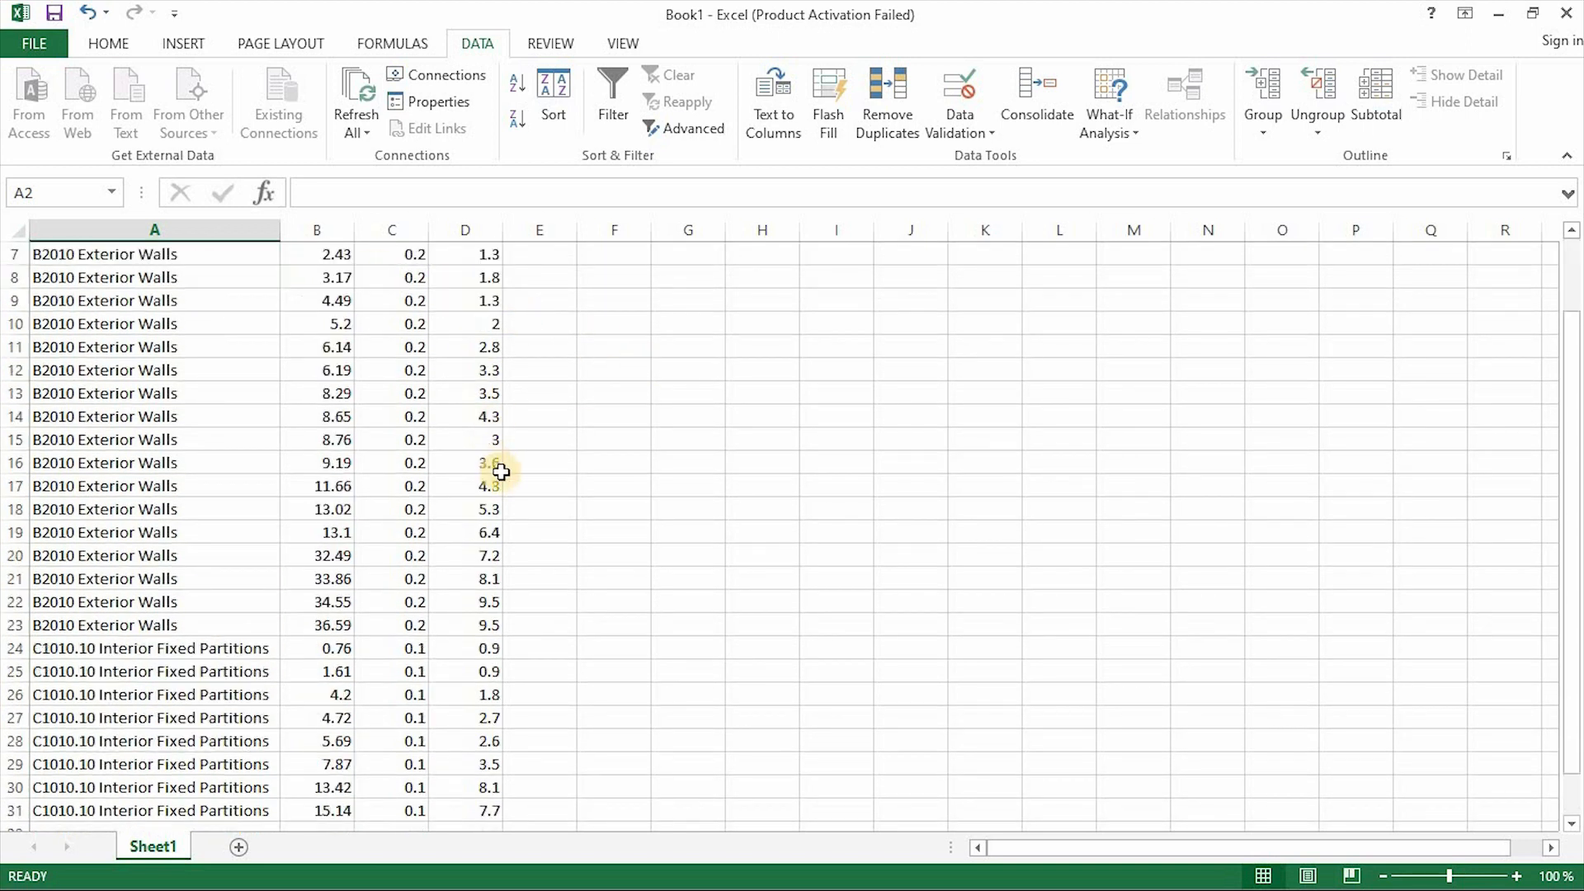
scroll(501, 471, "up", 2)
scroll(500, 471, "up", 2)
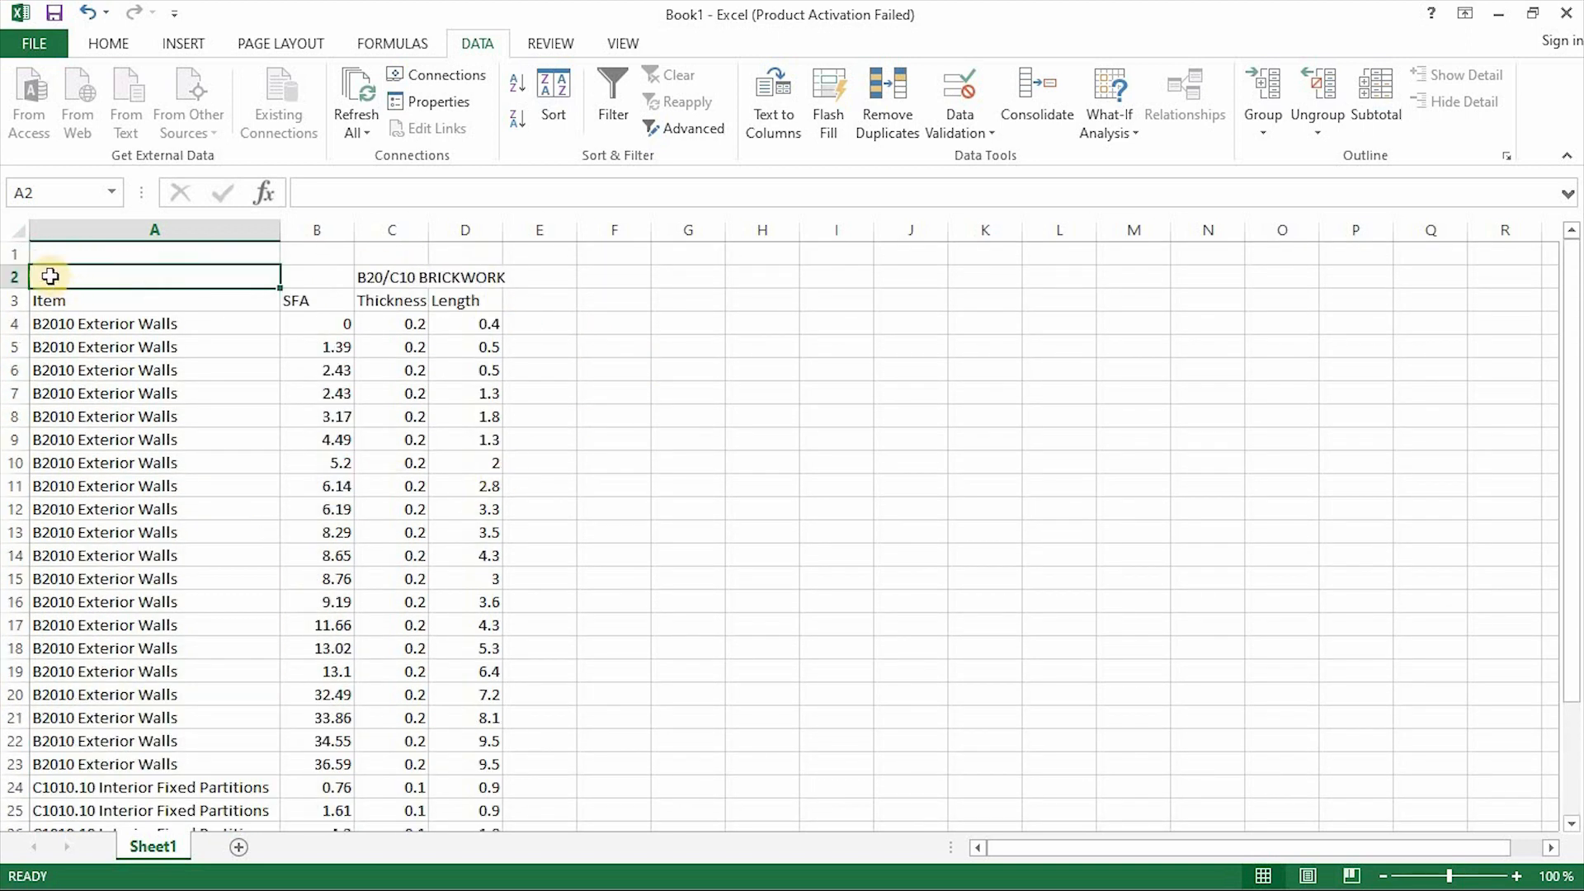
scroll(471, 404, "down", 1)
scroll(472, 404, "down", 4)
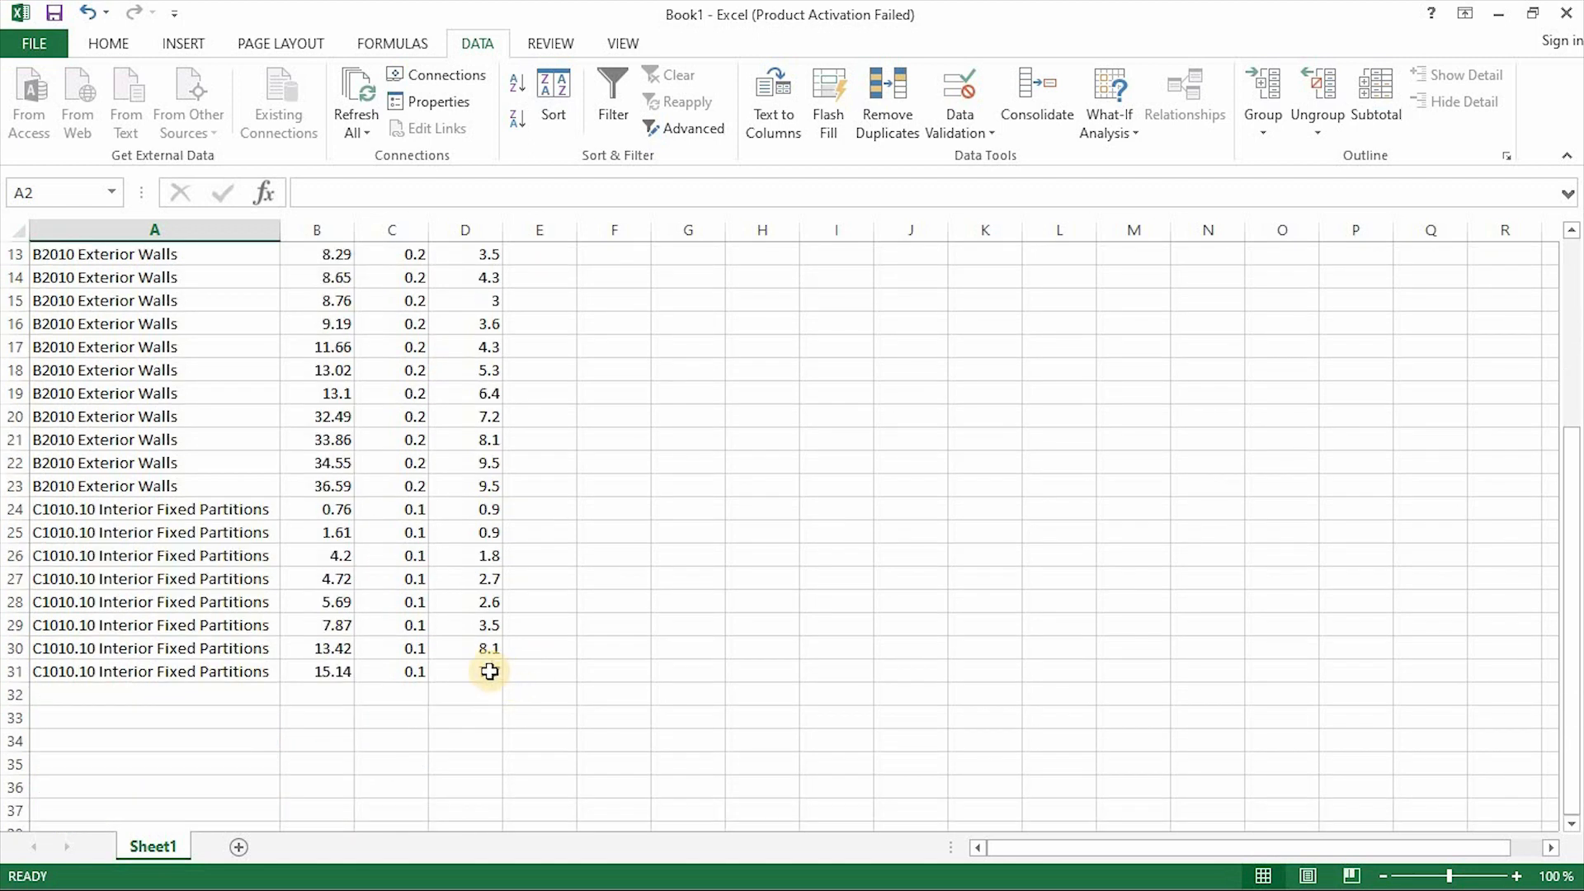
Apply all borders to the imported brickwork data from A2 to its last cell.
key("ctrl+shift+End")
scroll(380, 404, "up", 4)
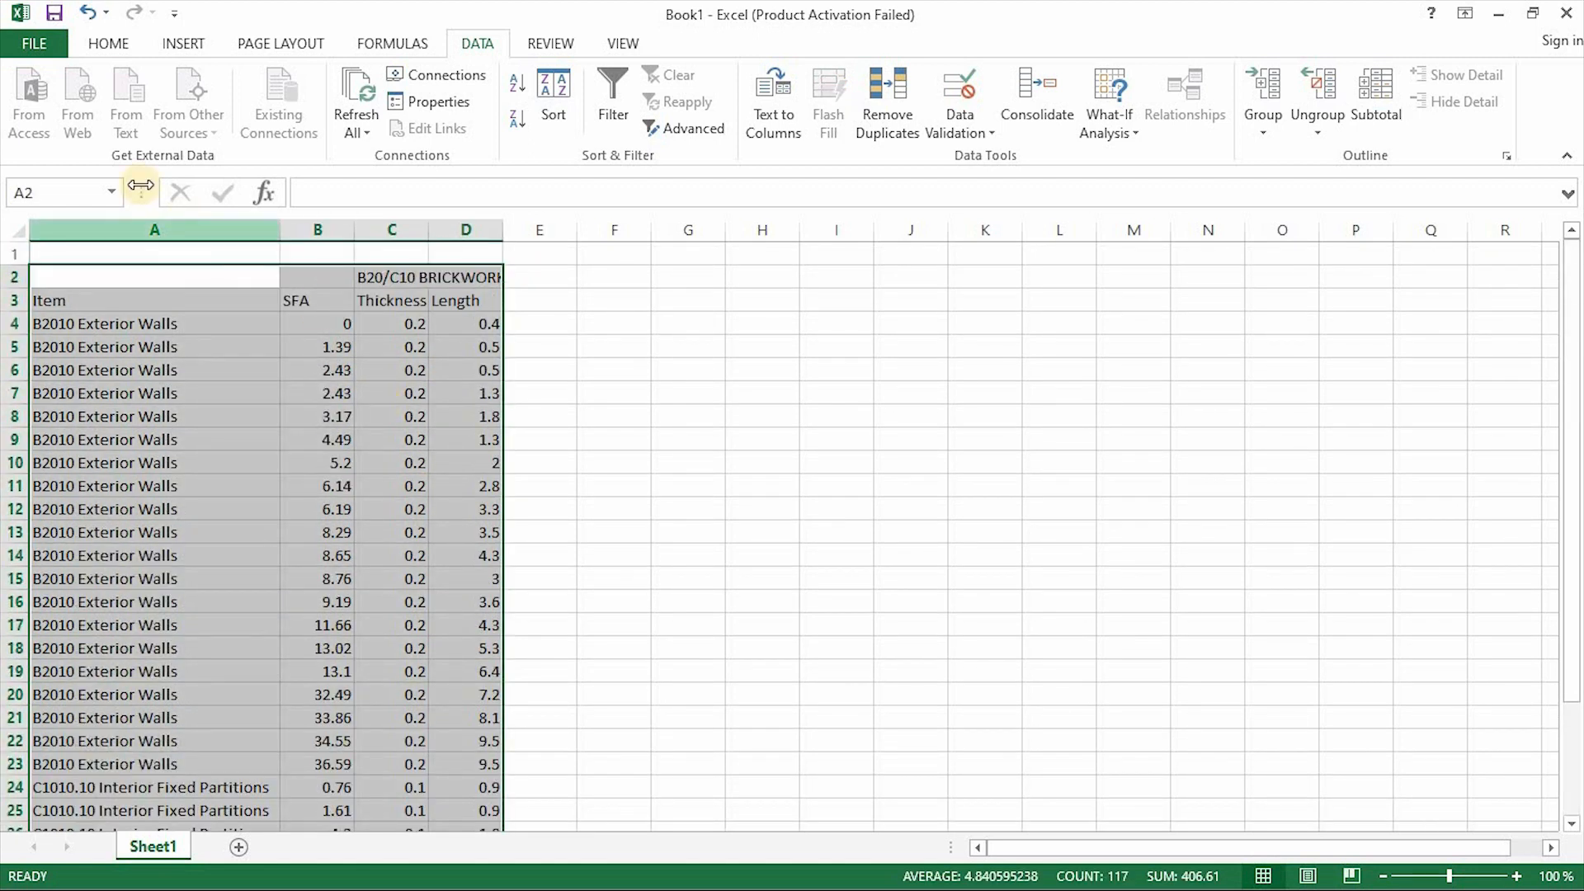
left_click(116, 36)
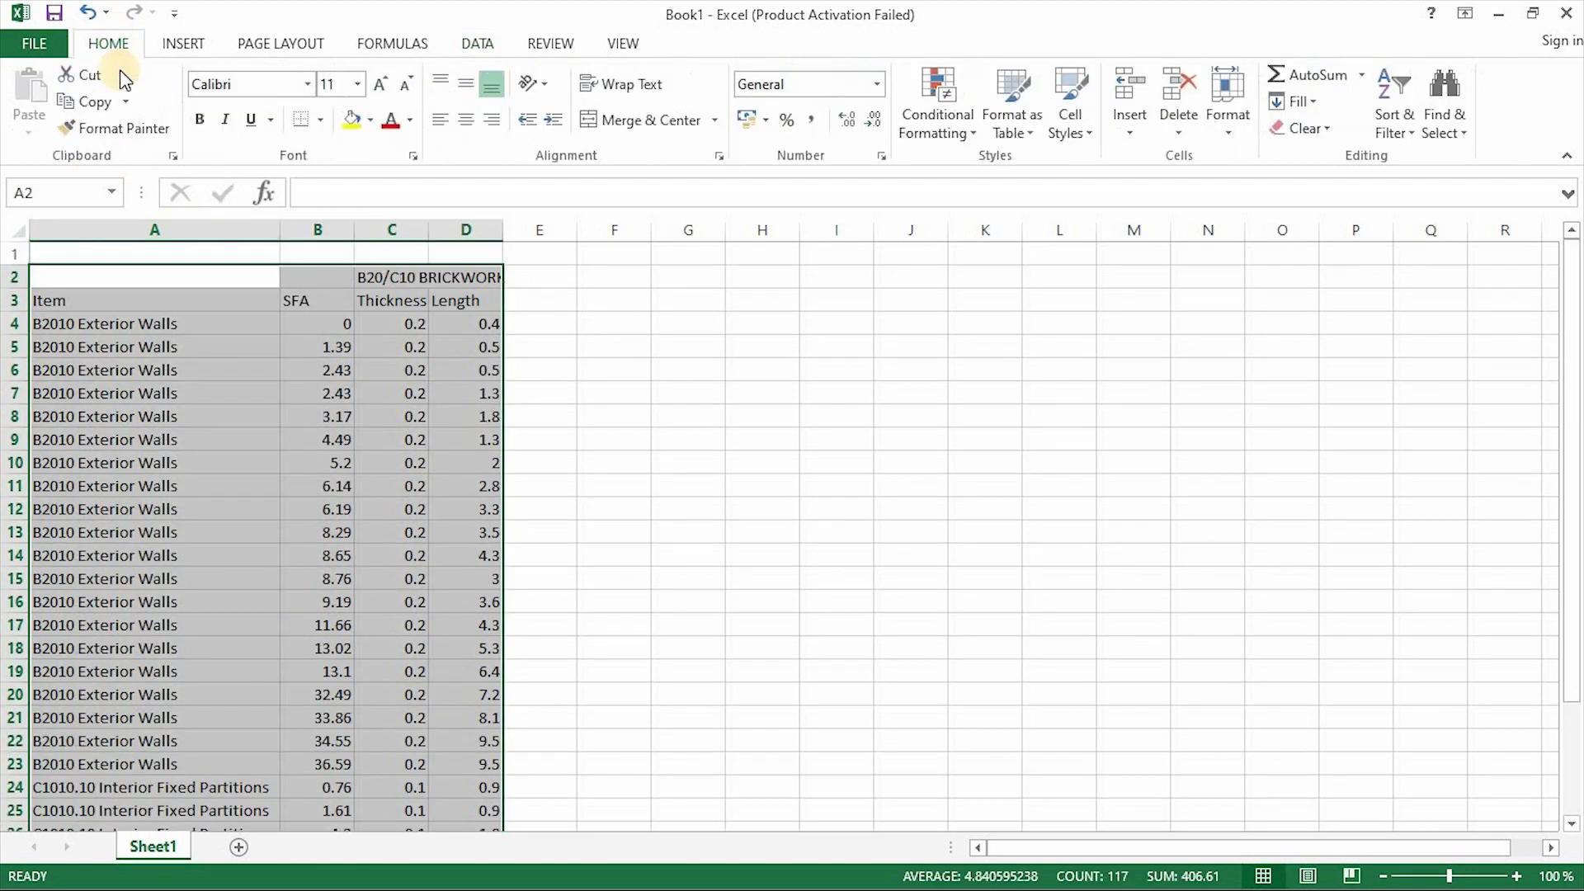
left_click(321, 121)
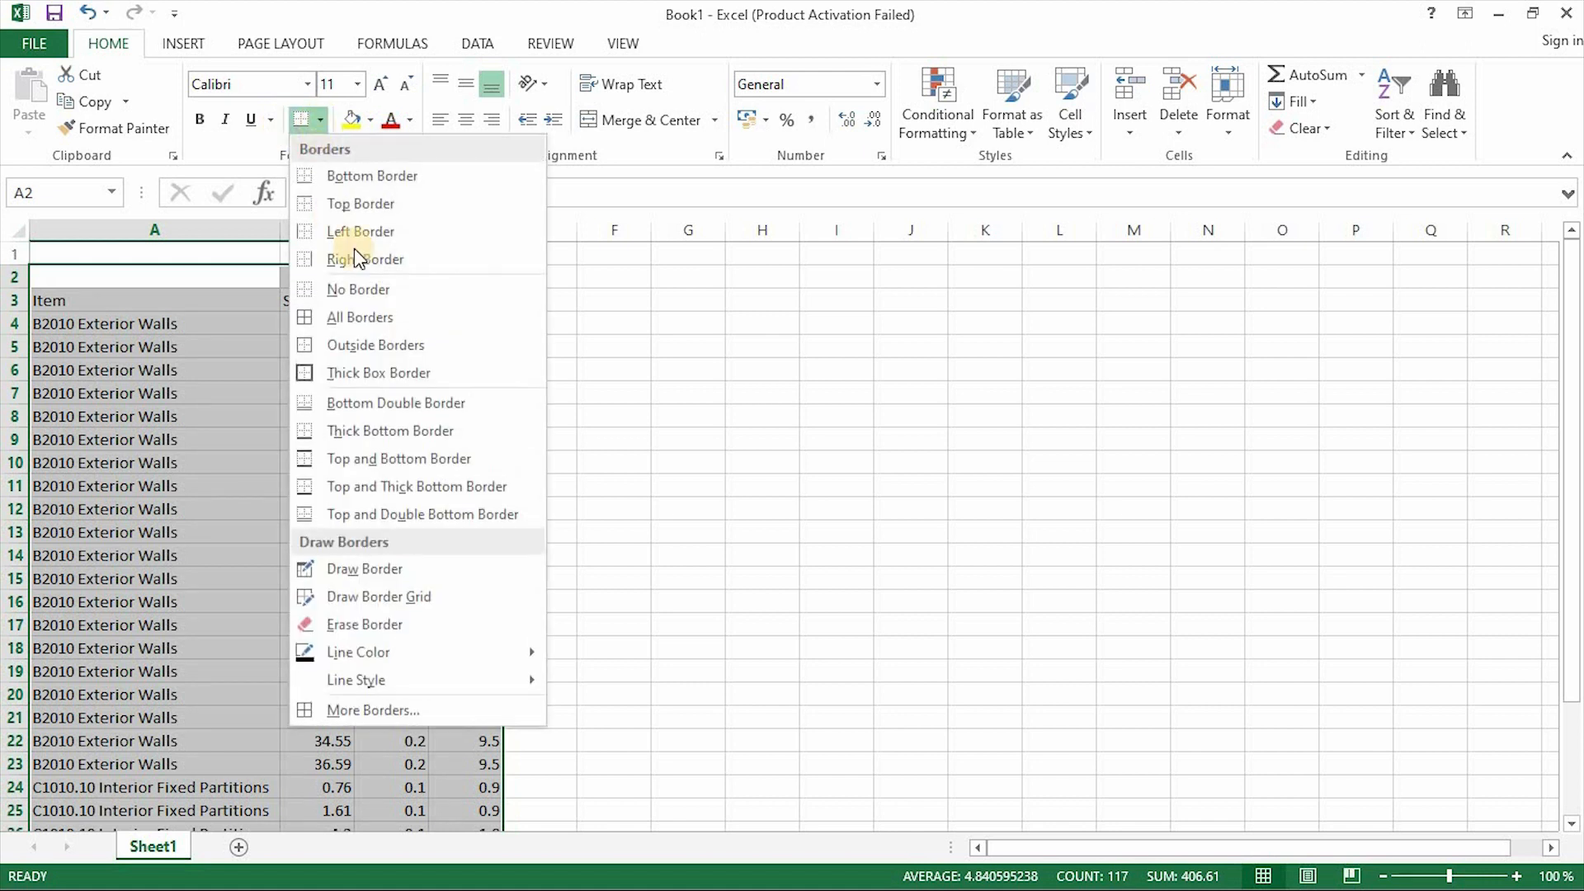
left_click(373, 321)
left_click(693, 368)
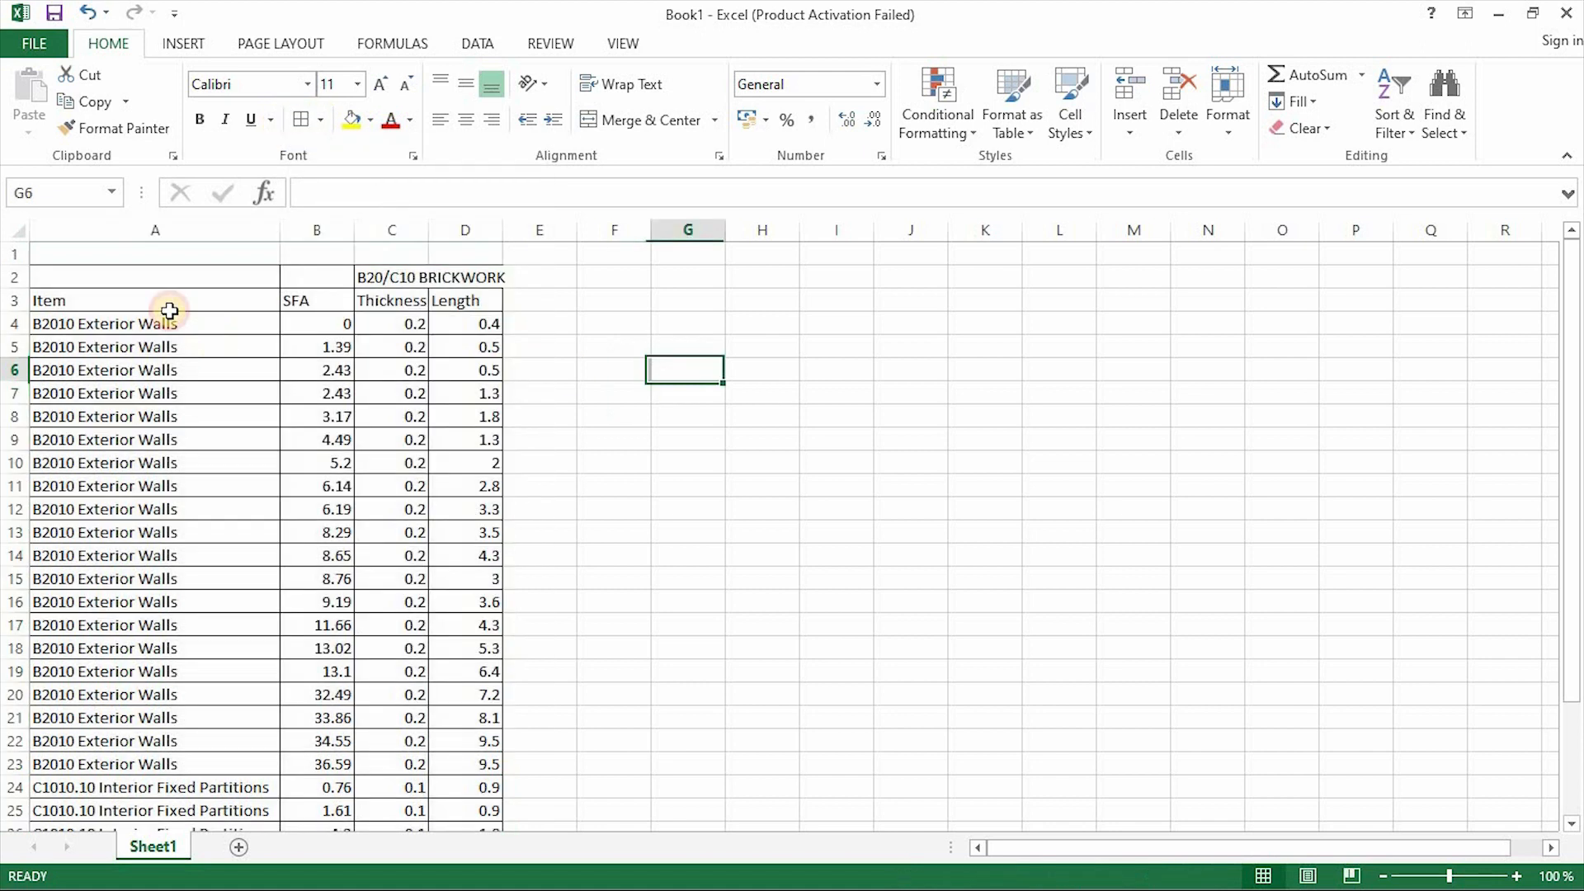
Merge and center the B20/C10 BRICKWORK title across A2:D2 and make it bold.
left_click(116, 265)
left_click_drag(124, 287, 470, 278)
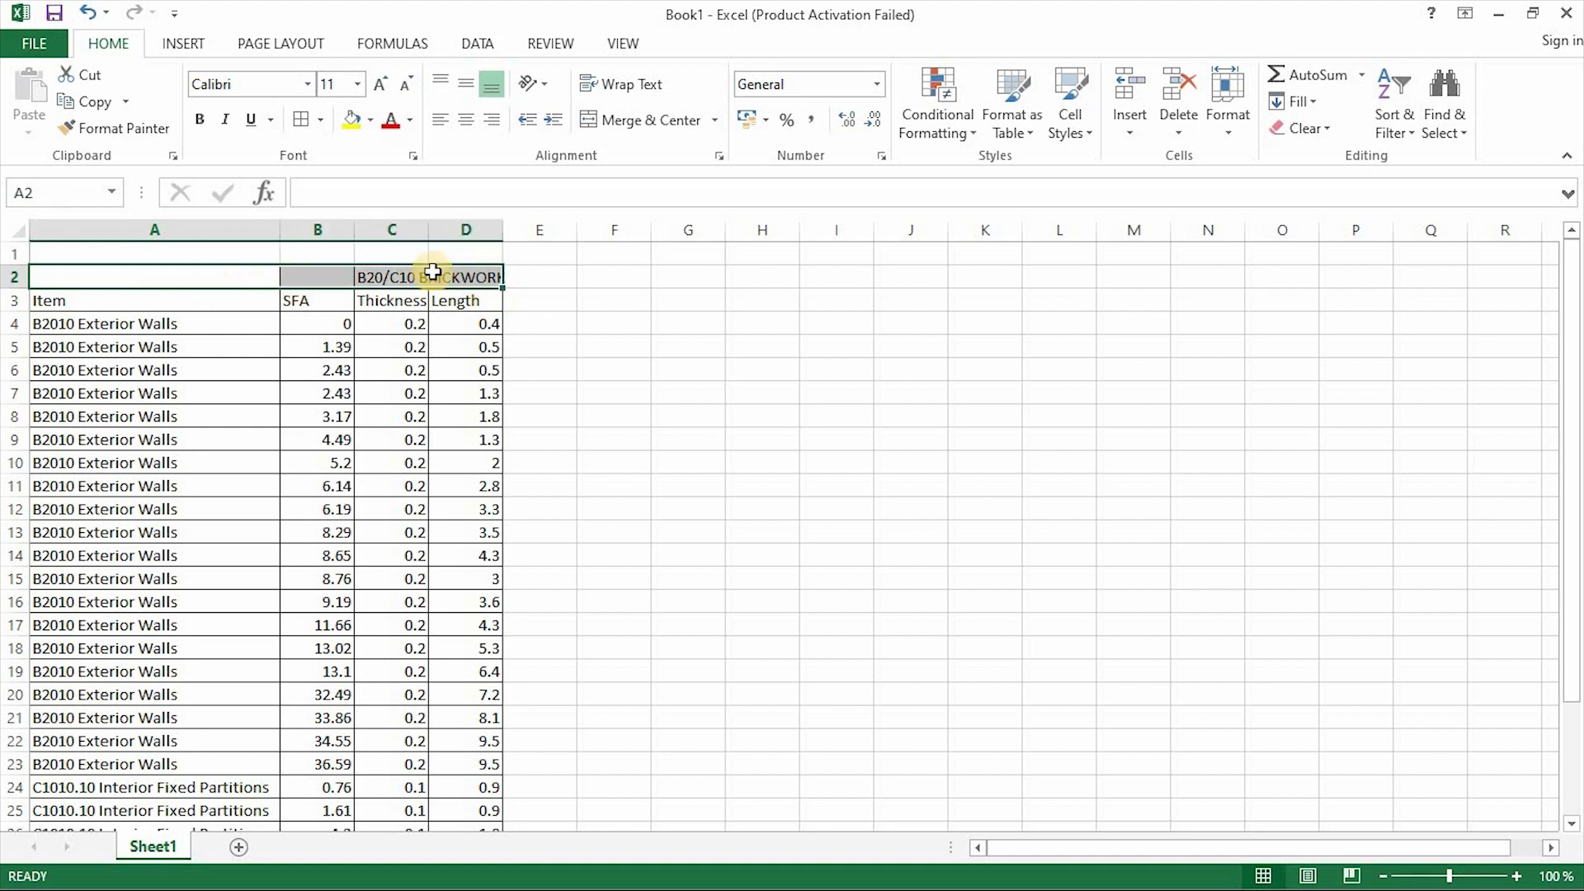
left_click(672, 124)
left_click(850, 369)
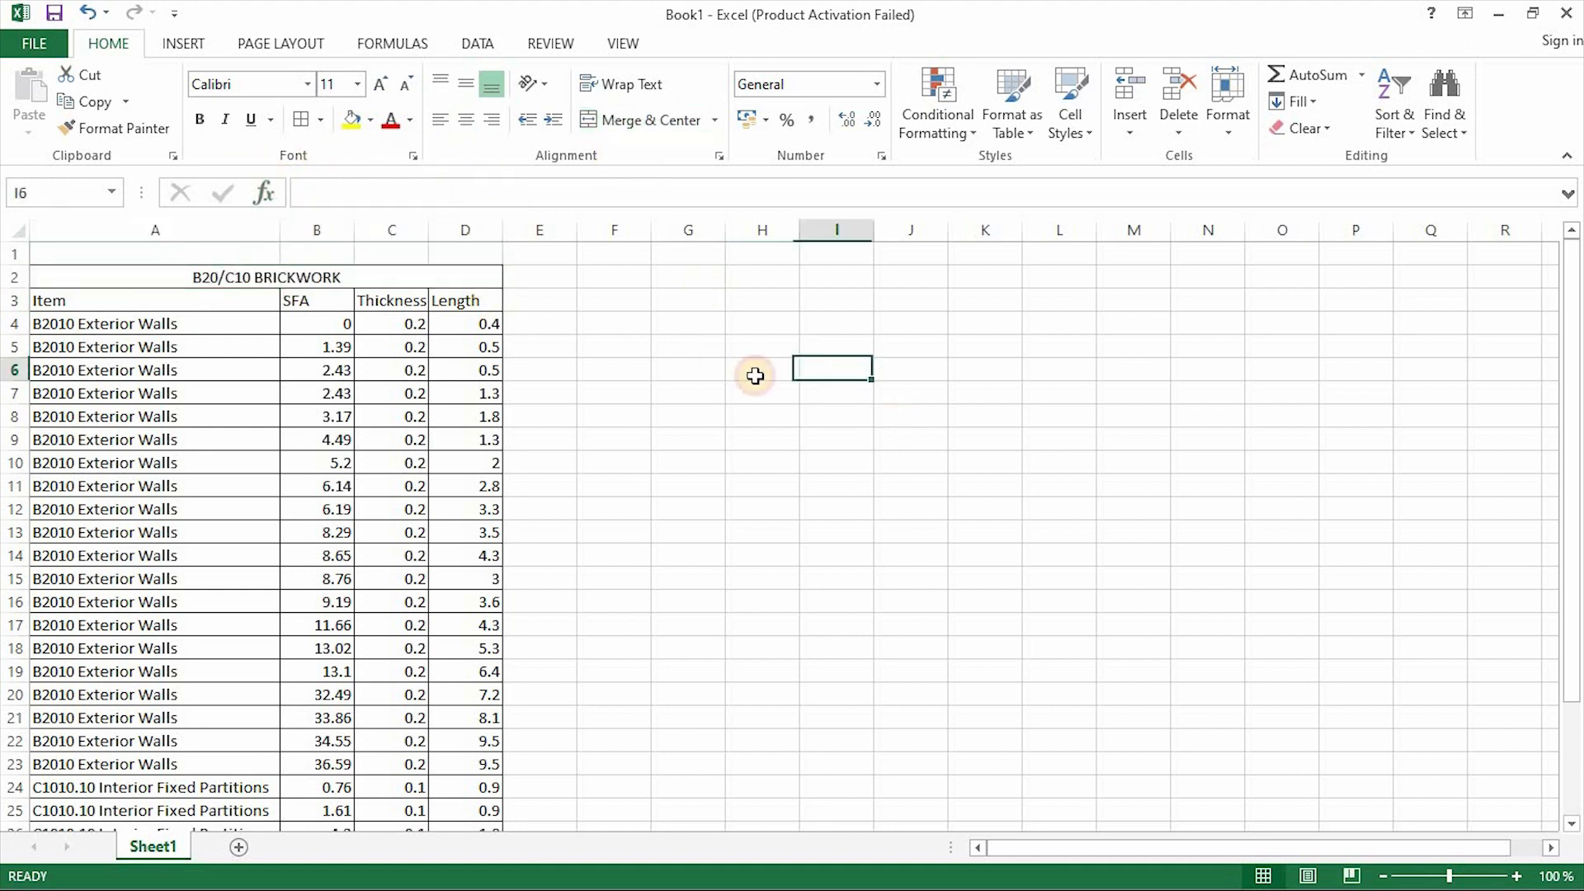
left_click(299, 272)
left_click(200, 120)
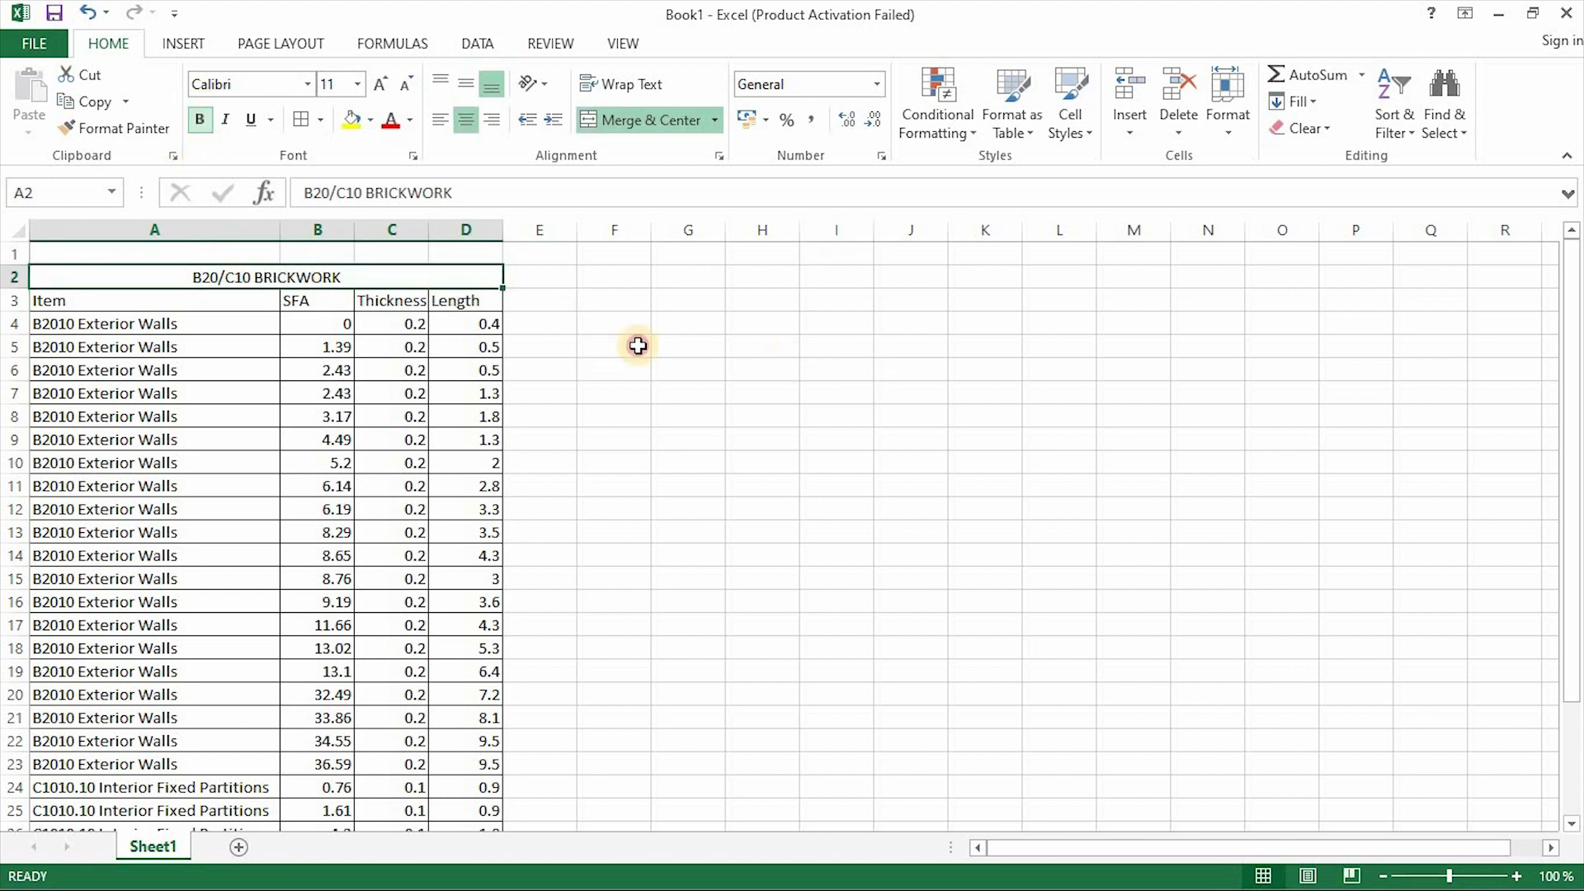
left_click(759, 368)
Make the column headings in A3:D3 bold.
left_click_drag(123, 301, 481, 300)
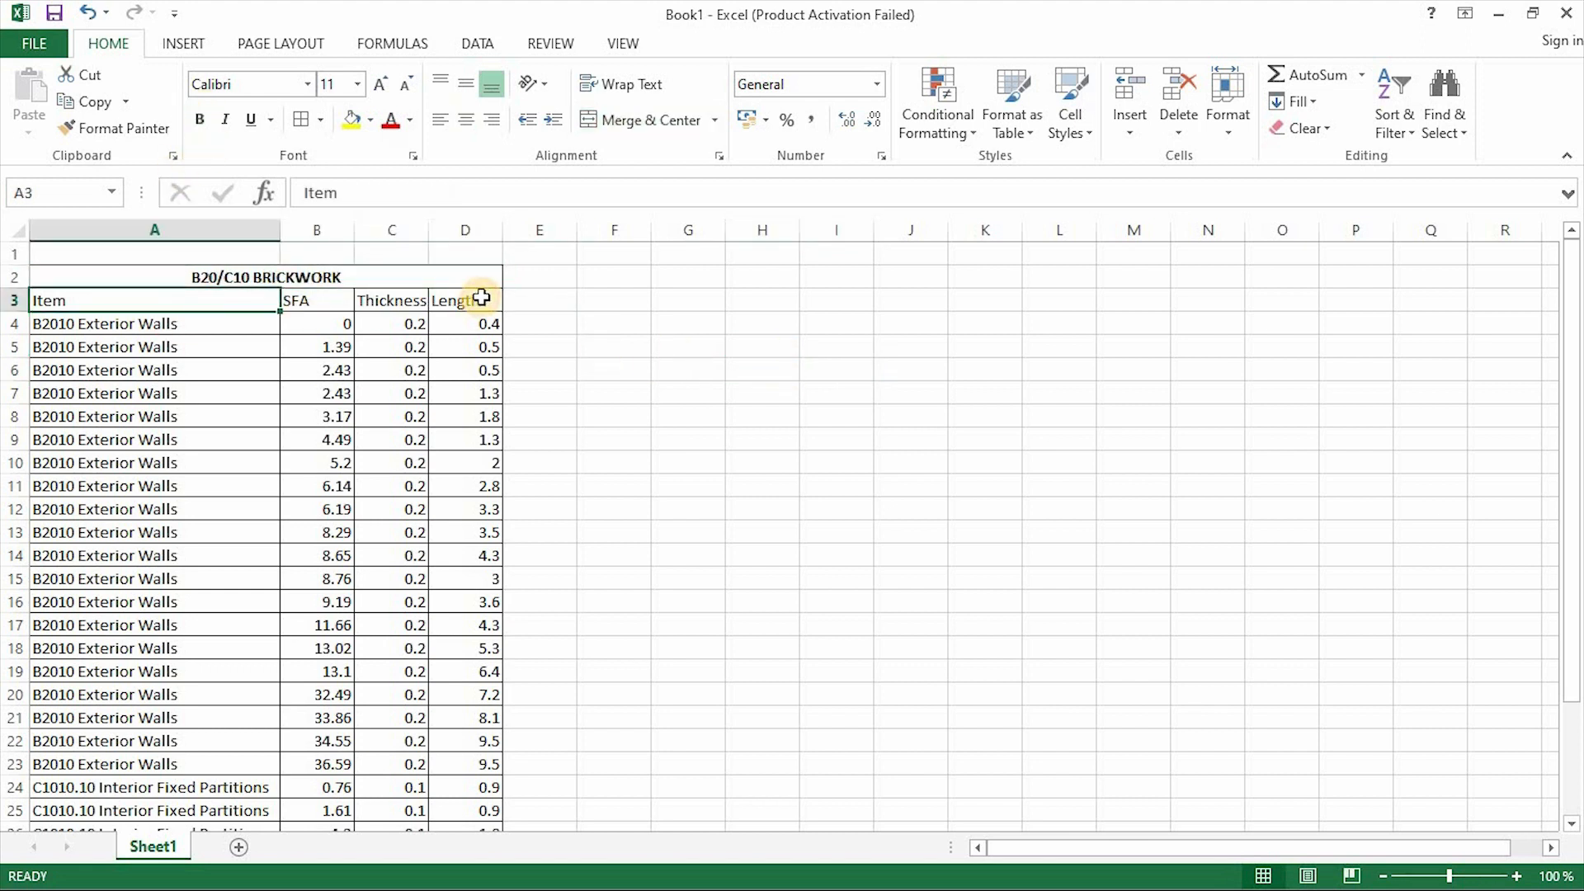
left_click(199, 120)
left_click(692, 367)
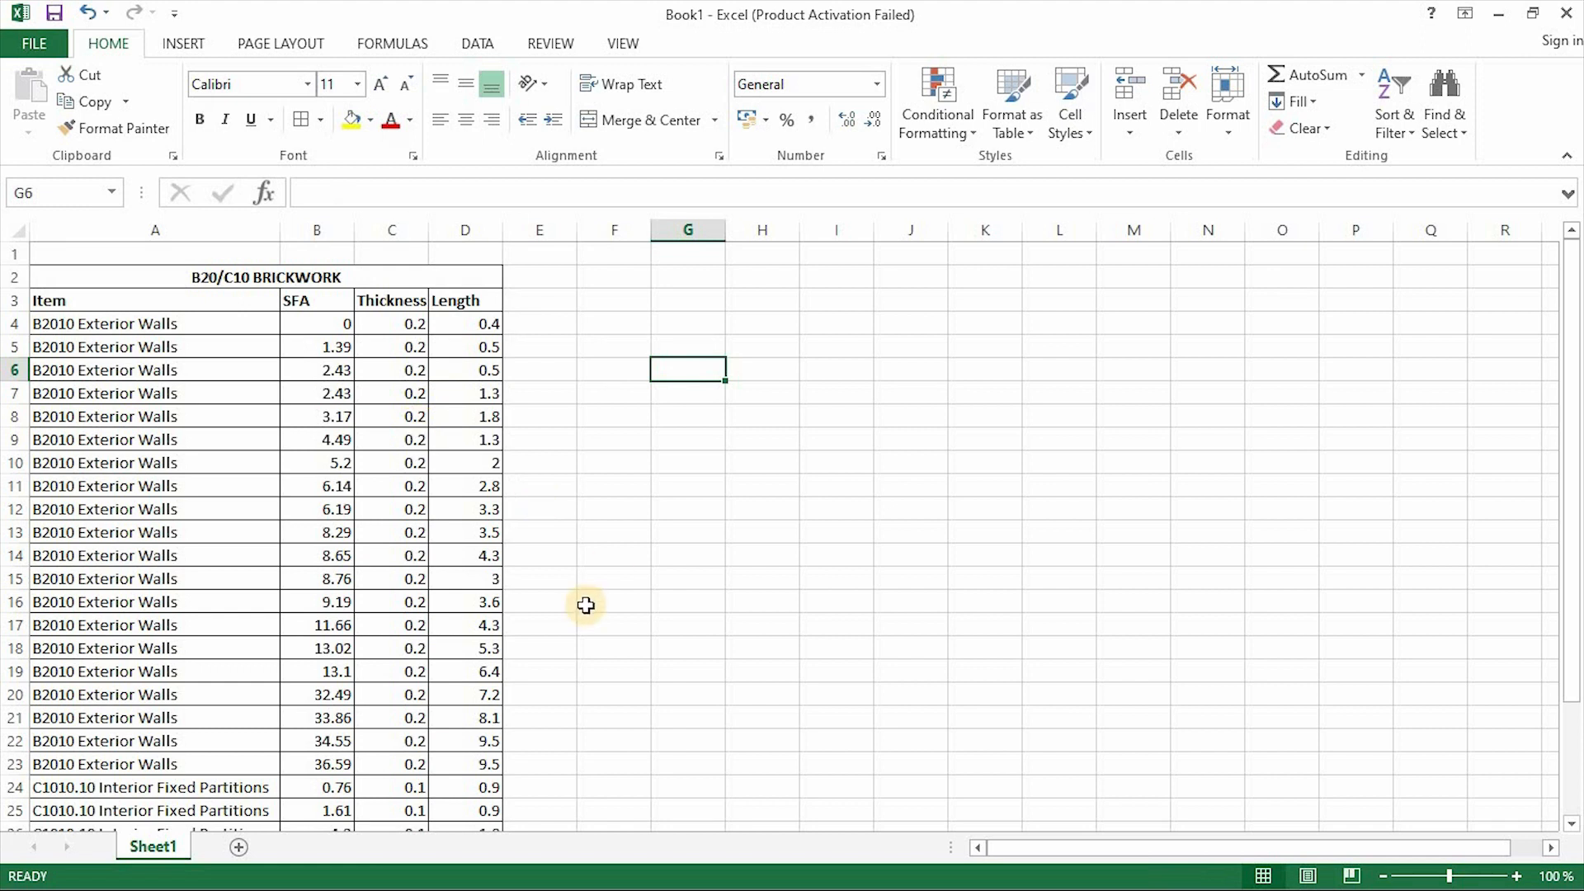
Review the formatted brickwork table from its headings down to the last row.
scroll(586, 605, "down", 4)
scroll(426, 378, "up", 4)
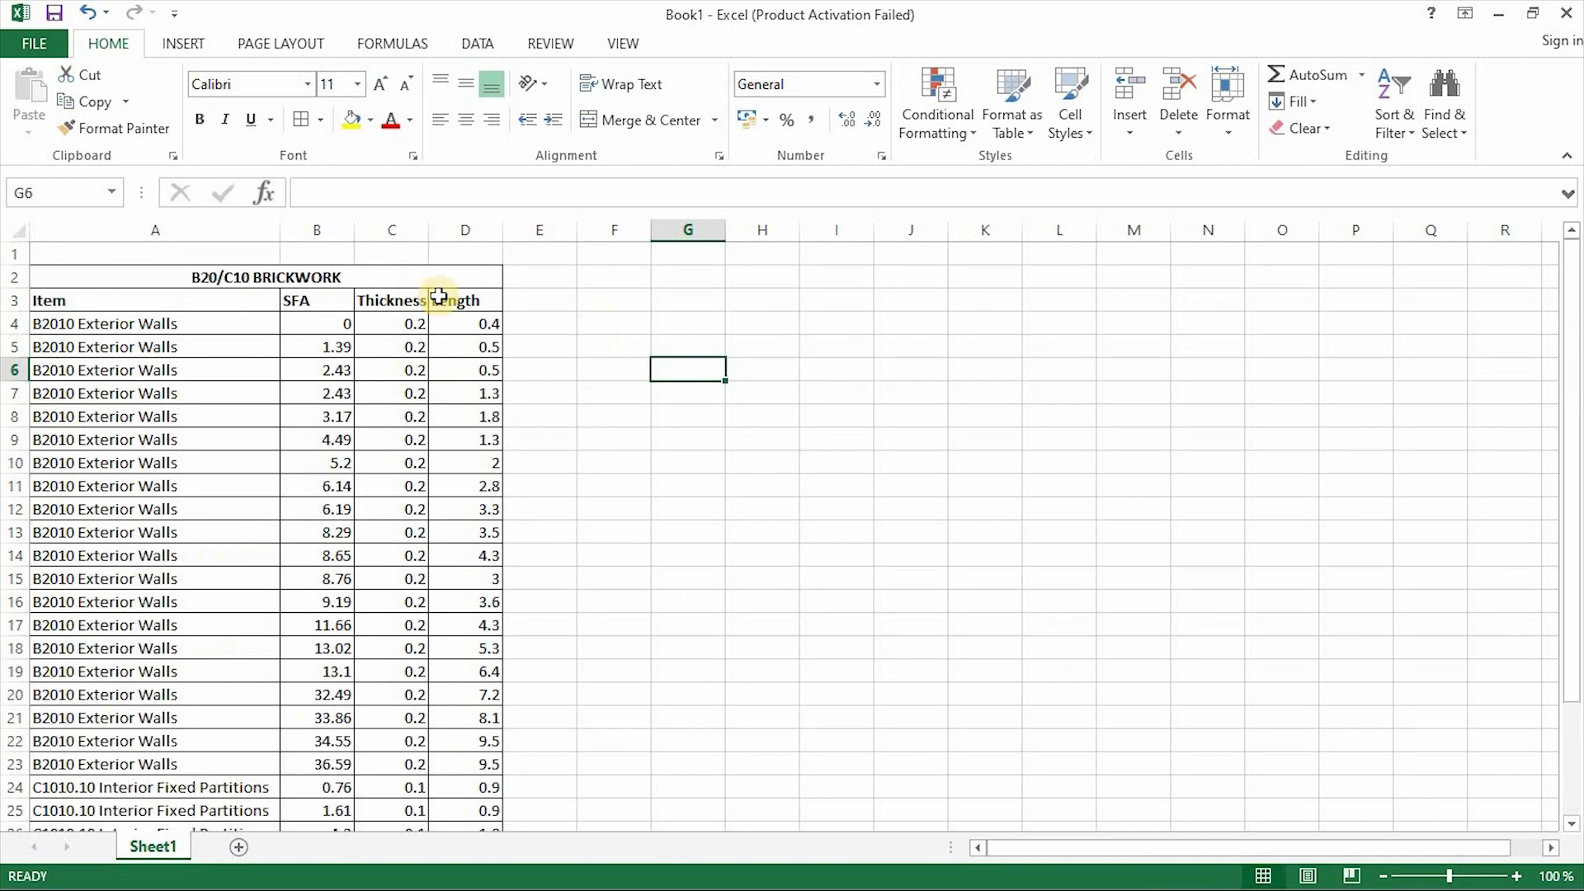
left_click(953, 529)
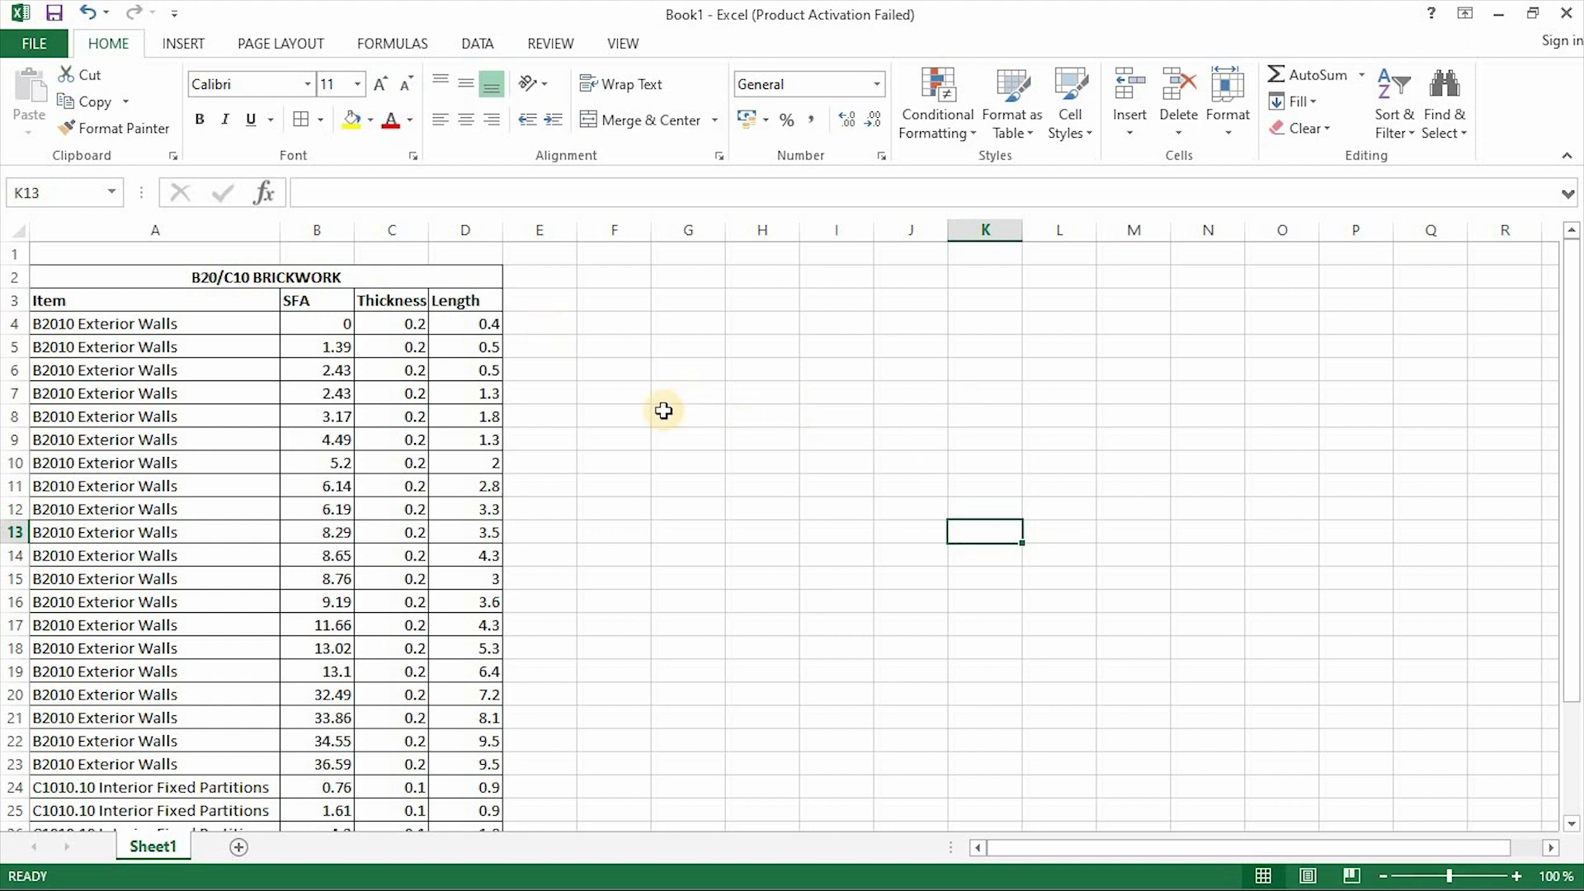
scroll(746, 499, "down", 8)
scroll(750, 506, "up", 6)
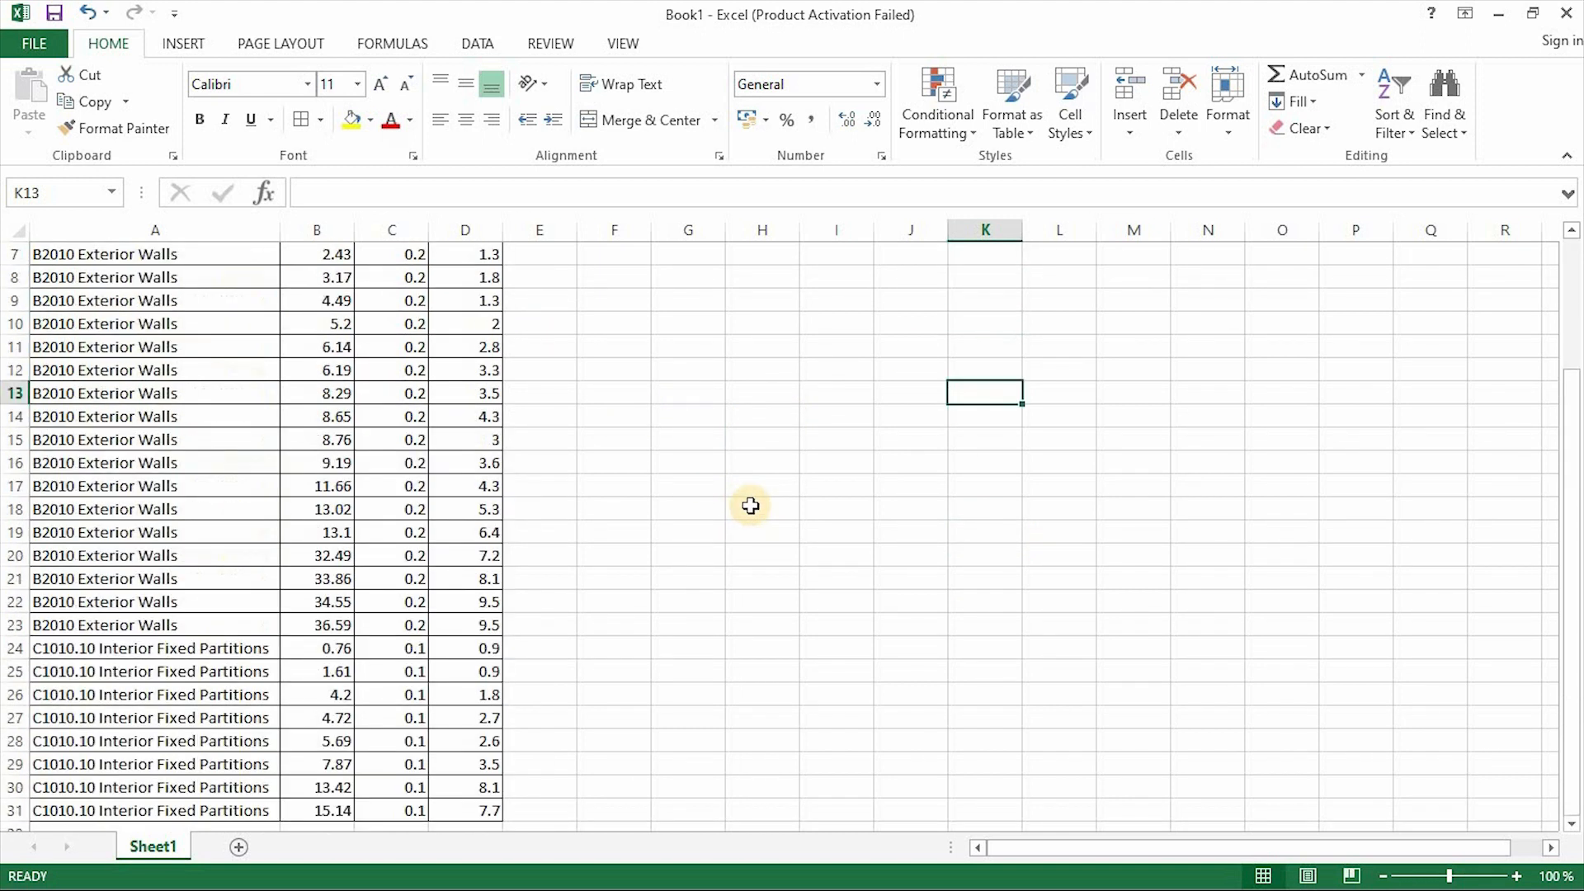
scroll(750, 506, "up", 2)
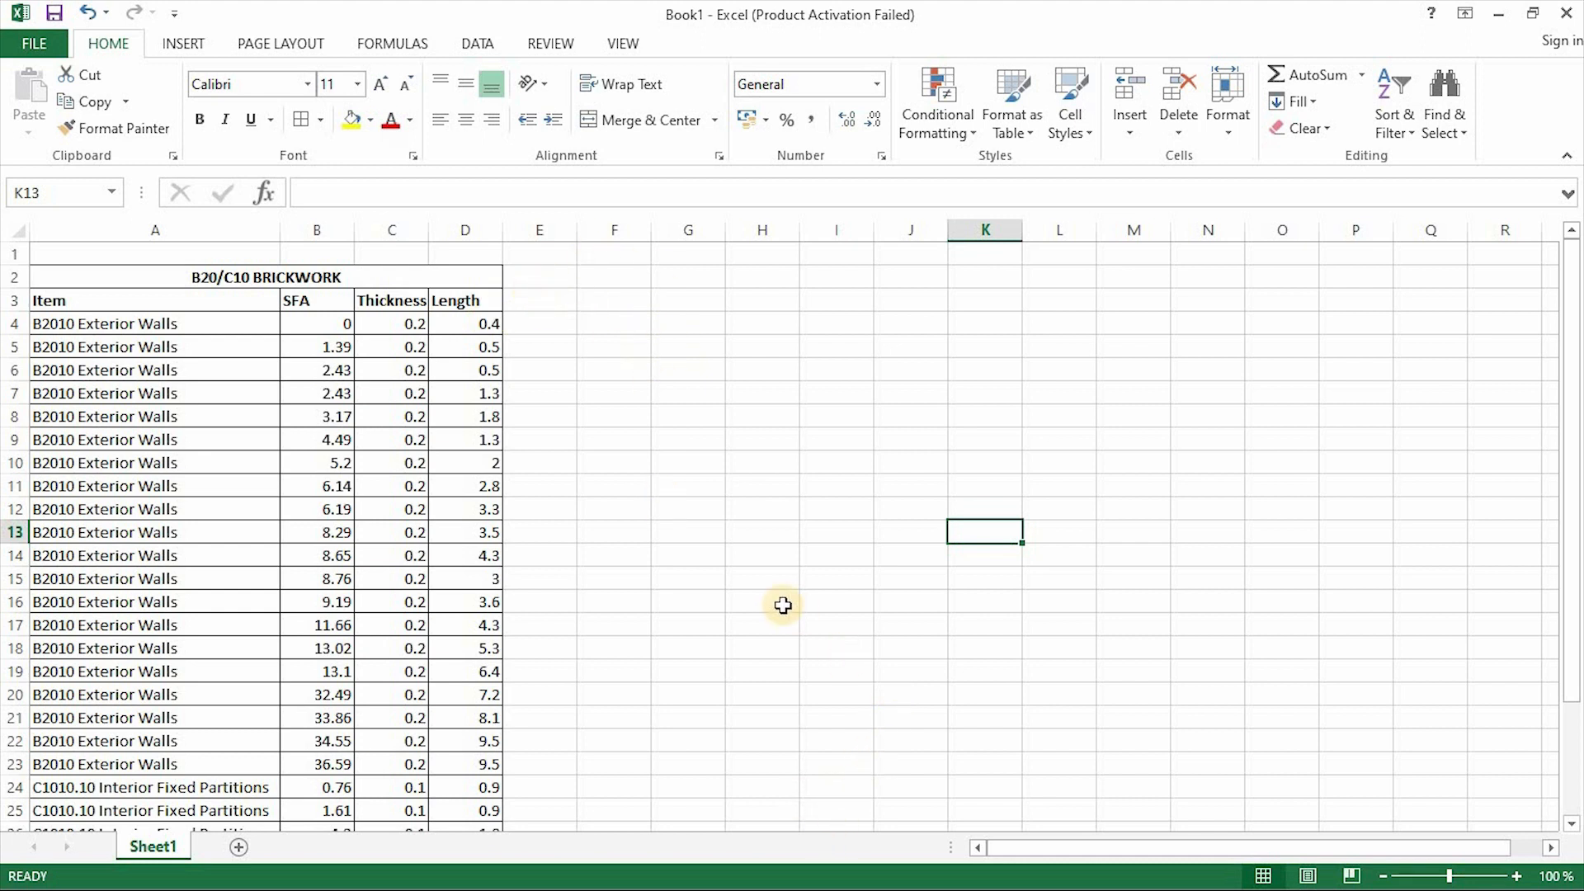
scroll(781, 602, "down", 1)
scroll(782, 605, "down", 2)
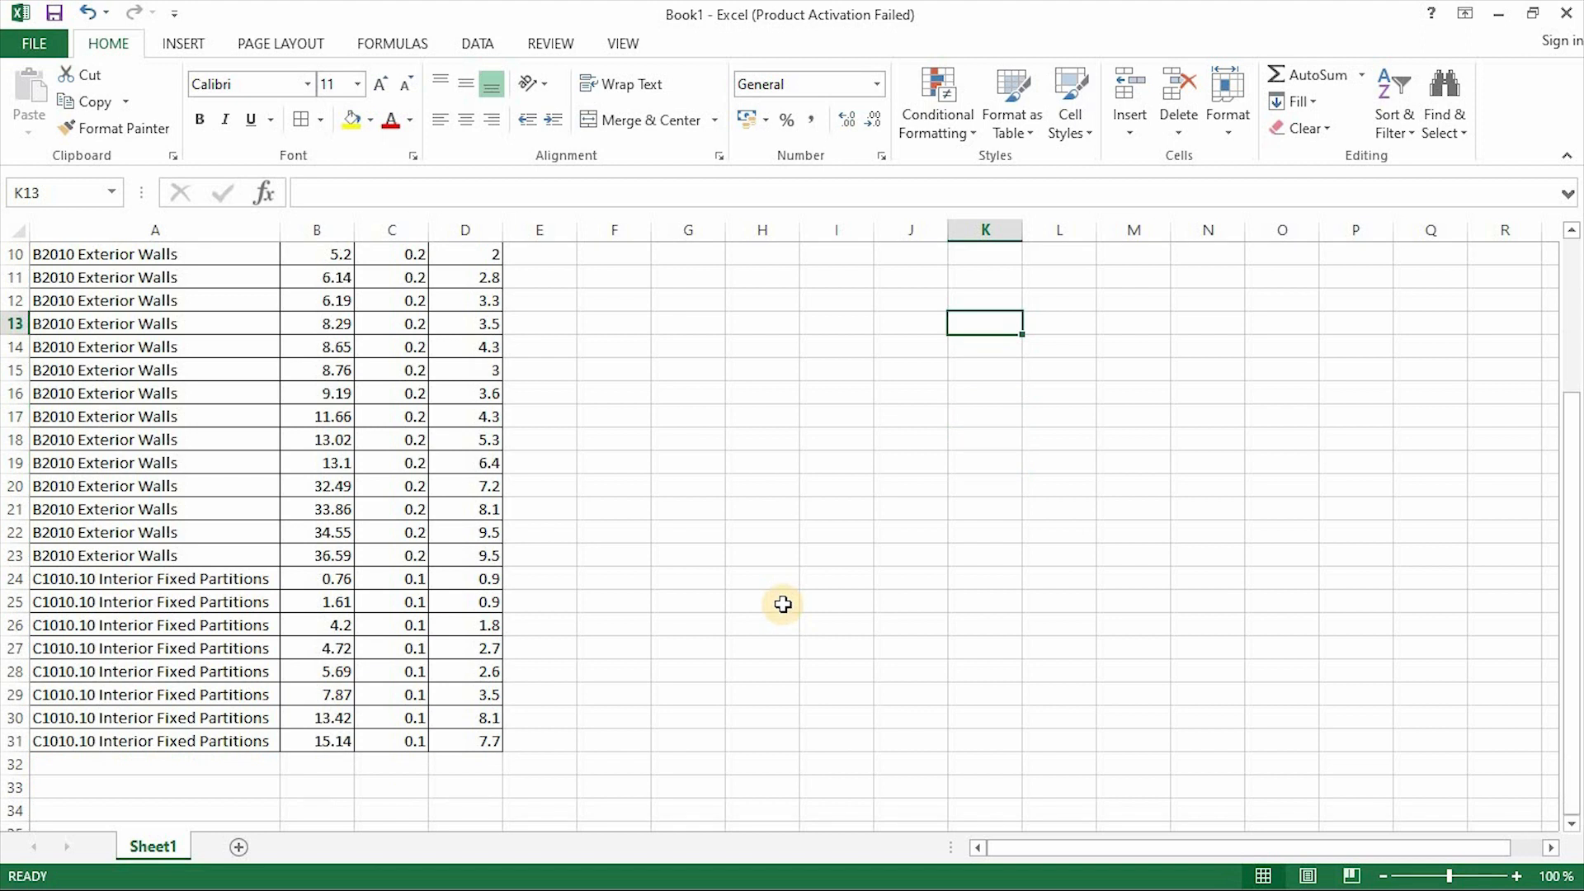
scroll(593, 578, "up", 3)
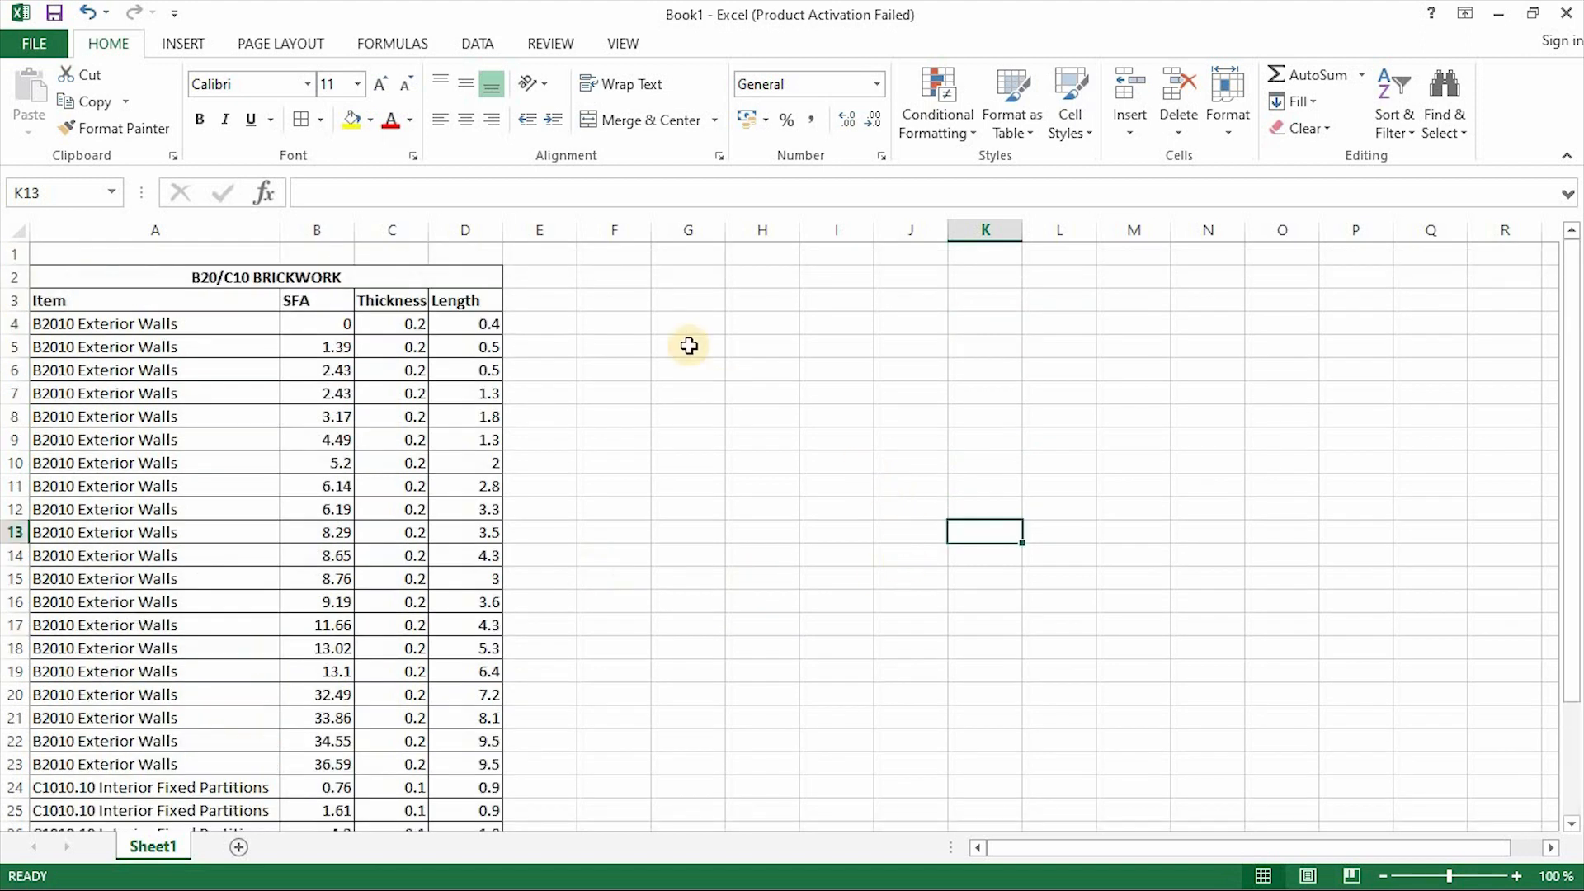
Add the column headings Rate in F3 and Amount in G3.
left_click(607, 296)
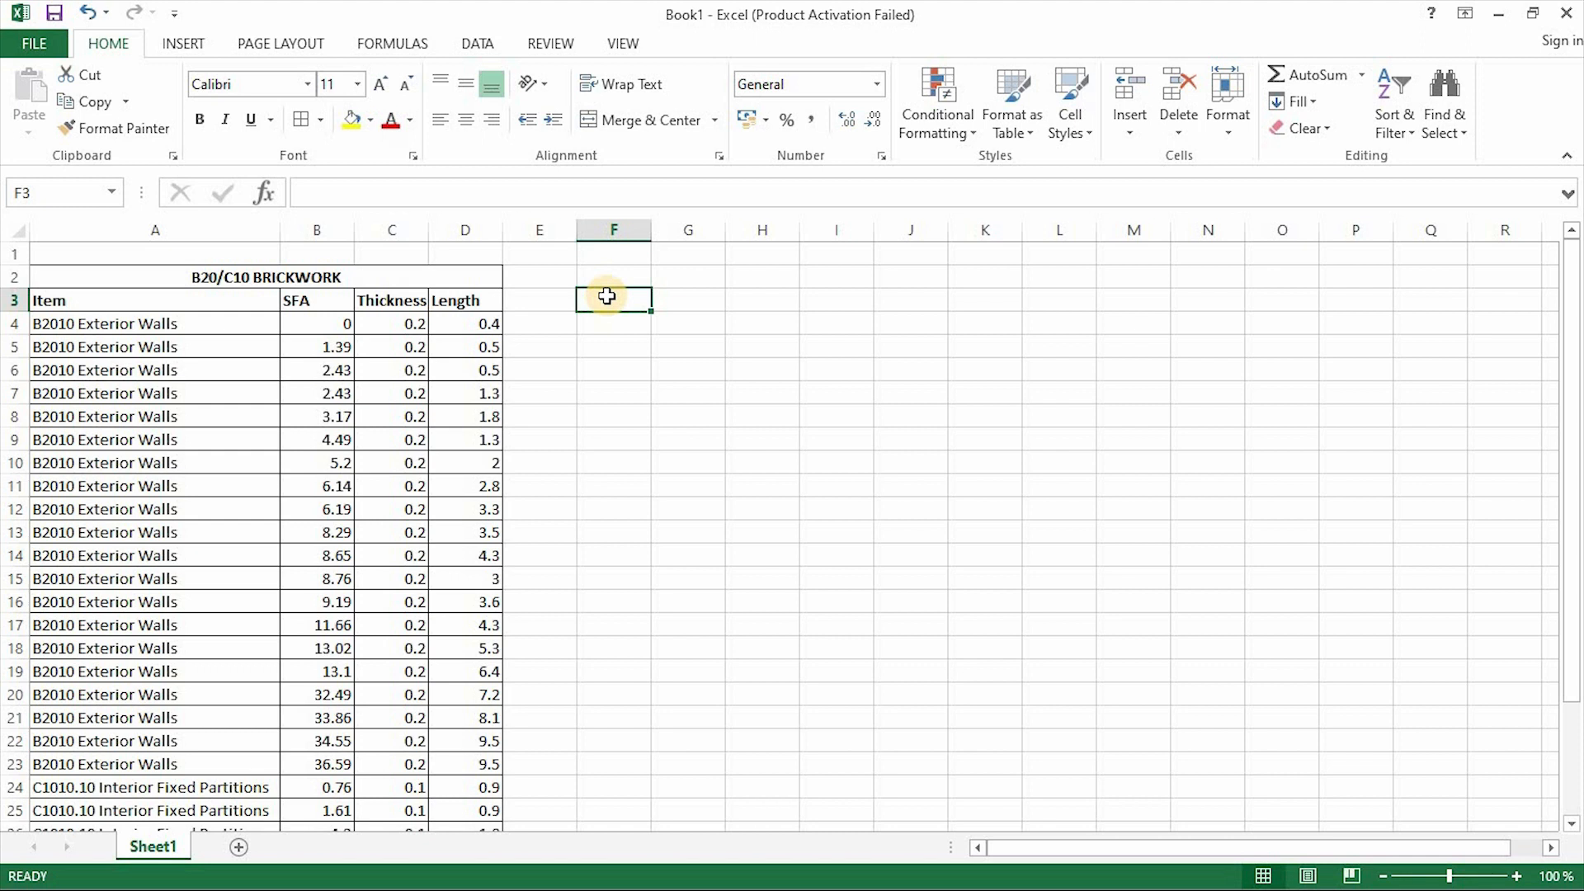
type("r")
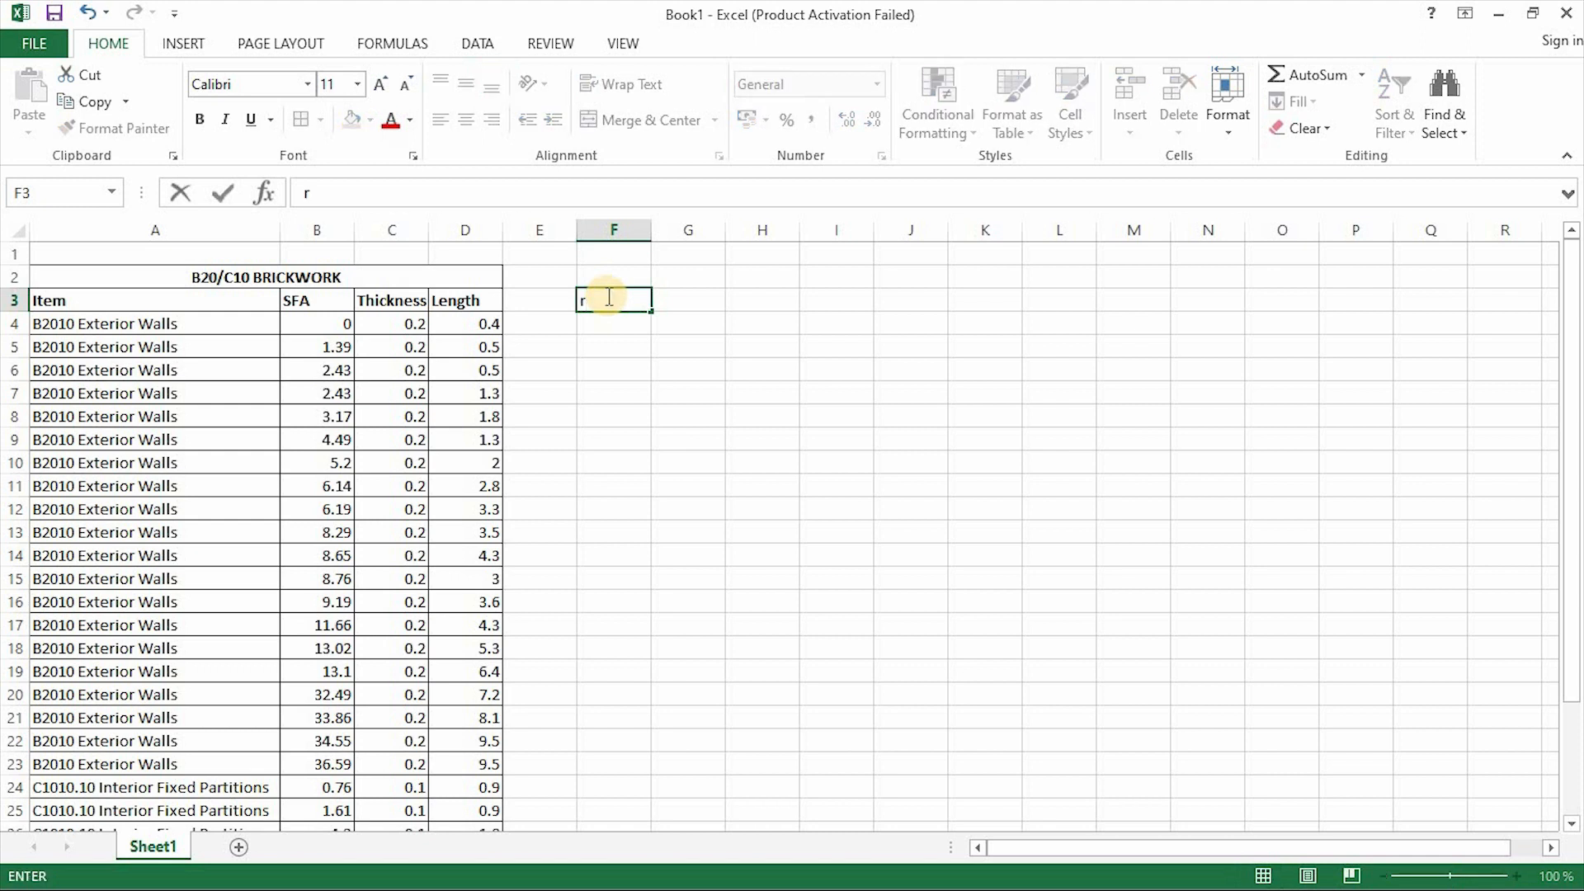
key("BackSpace")
type("Ra")
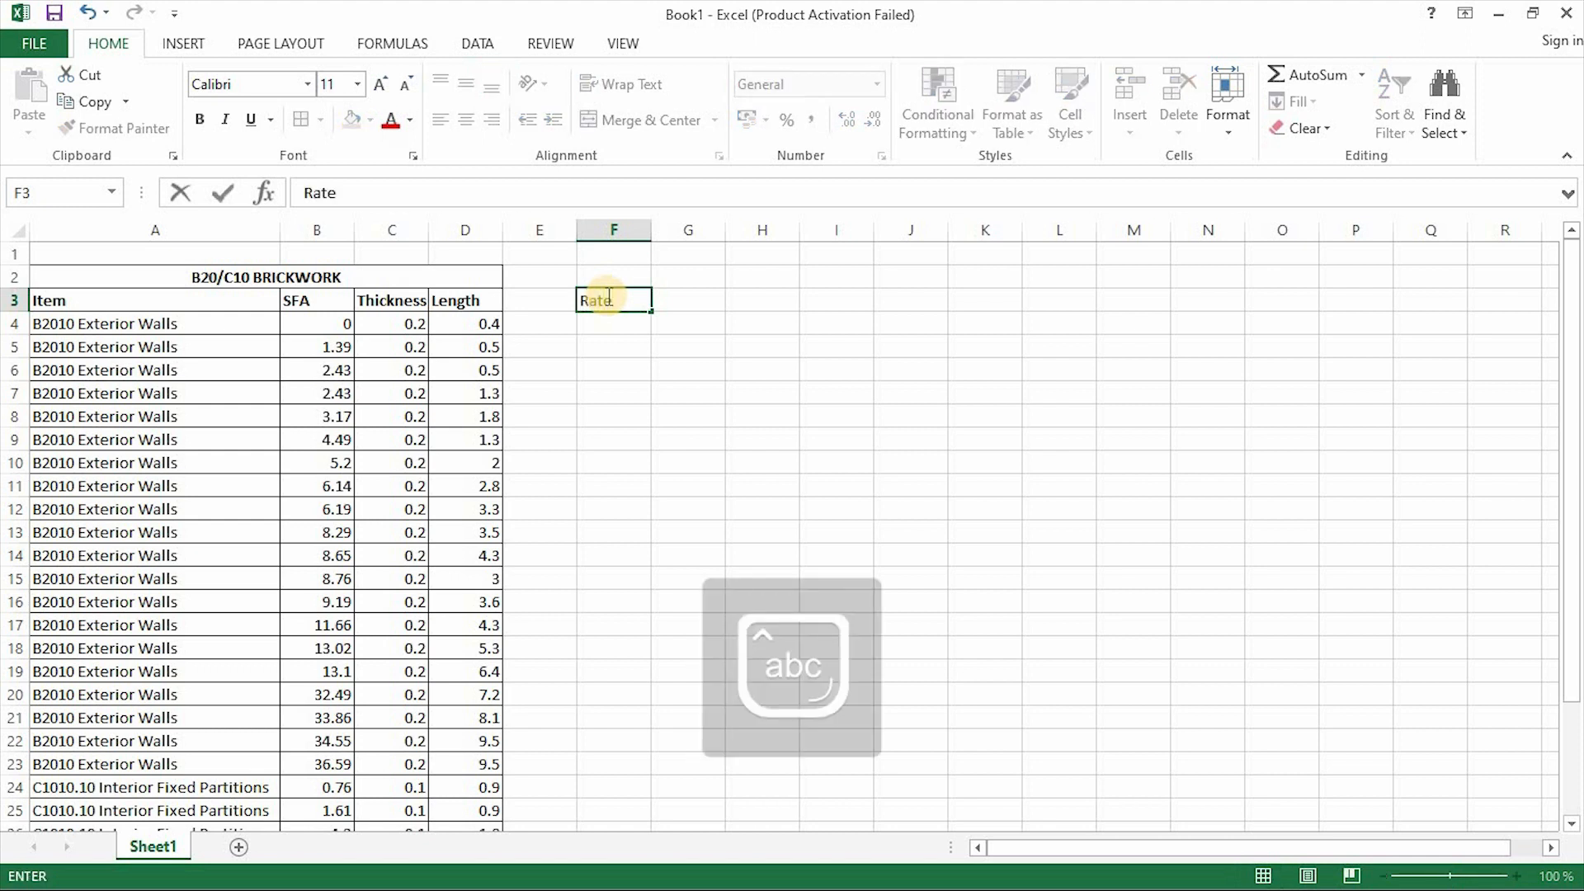
type("te")
left_click(597, 392)
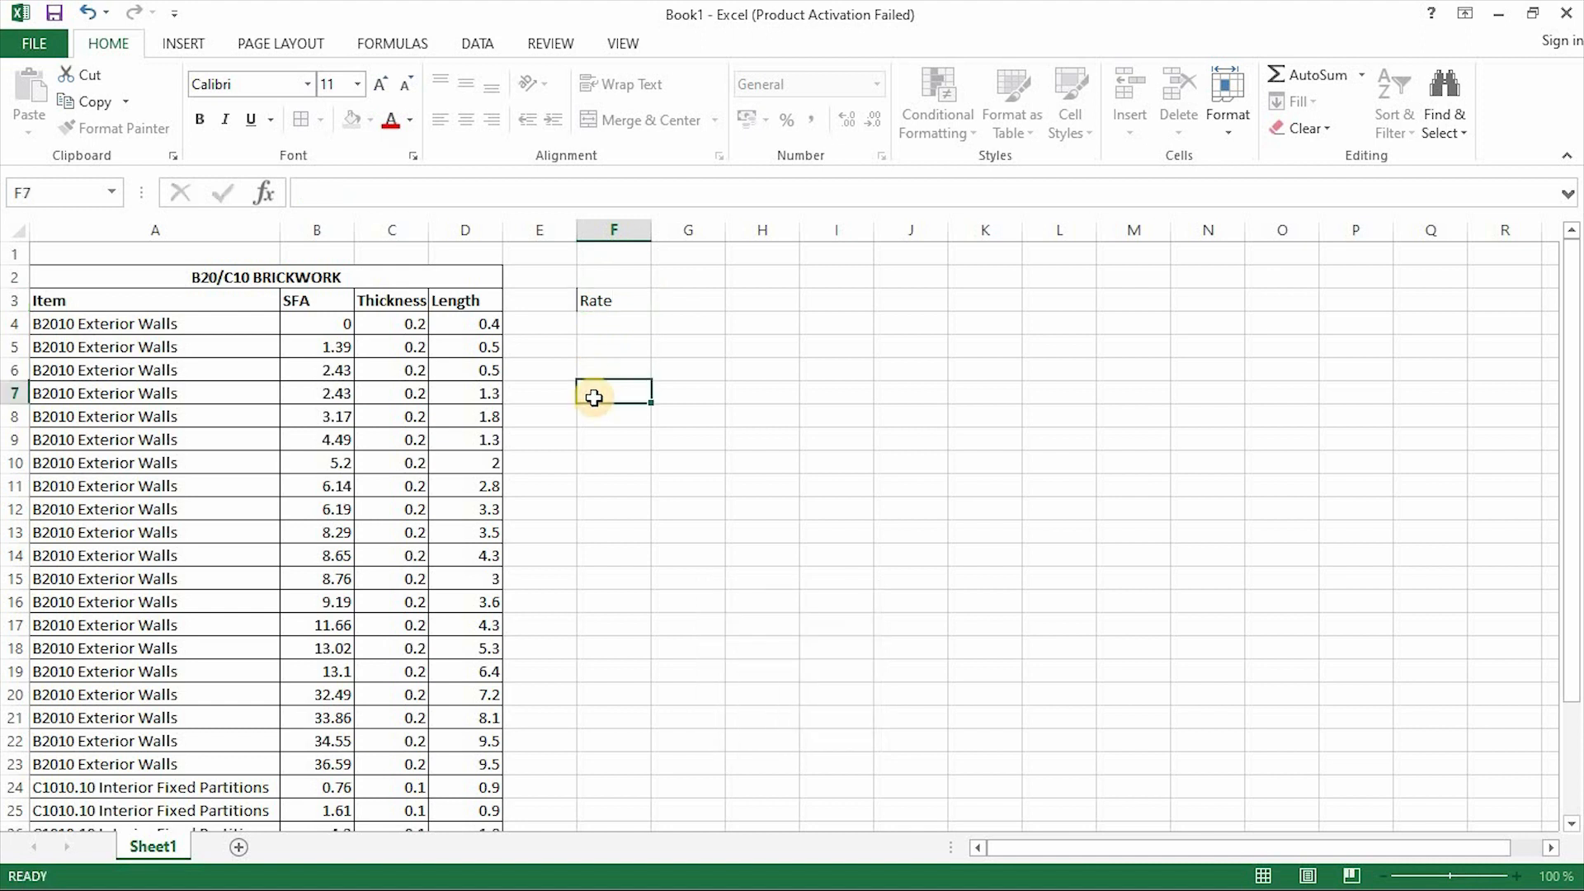
left_click(693, 302)
type("An")
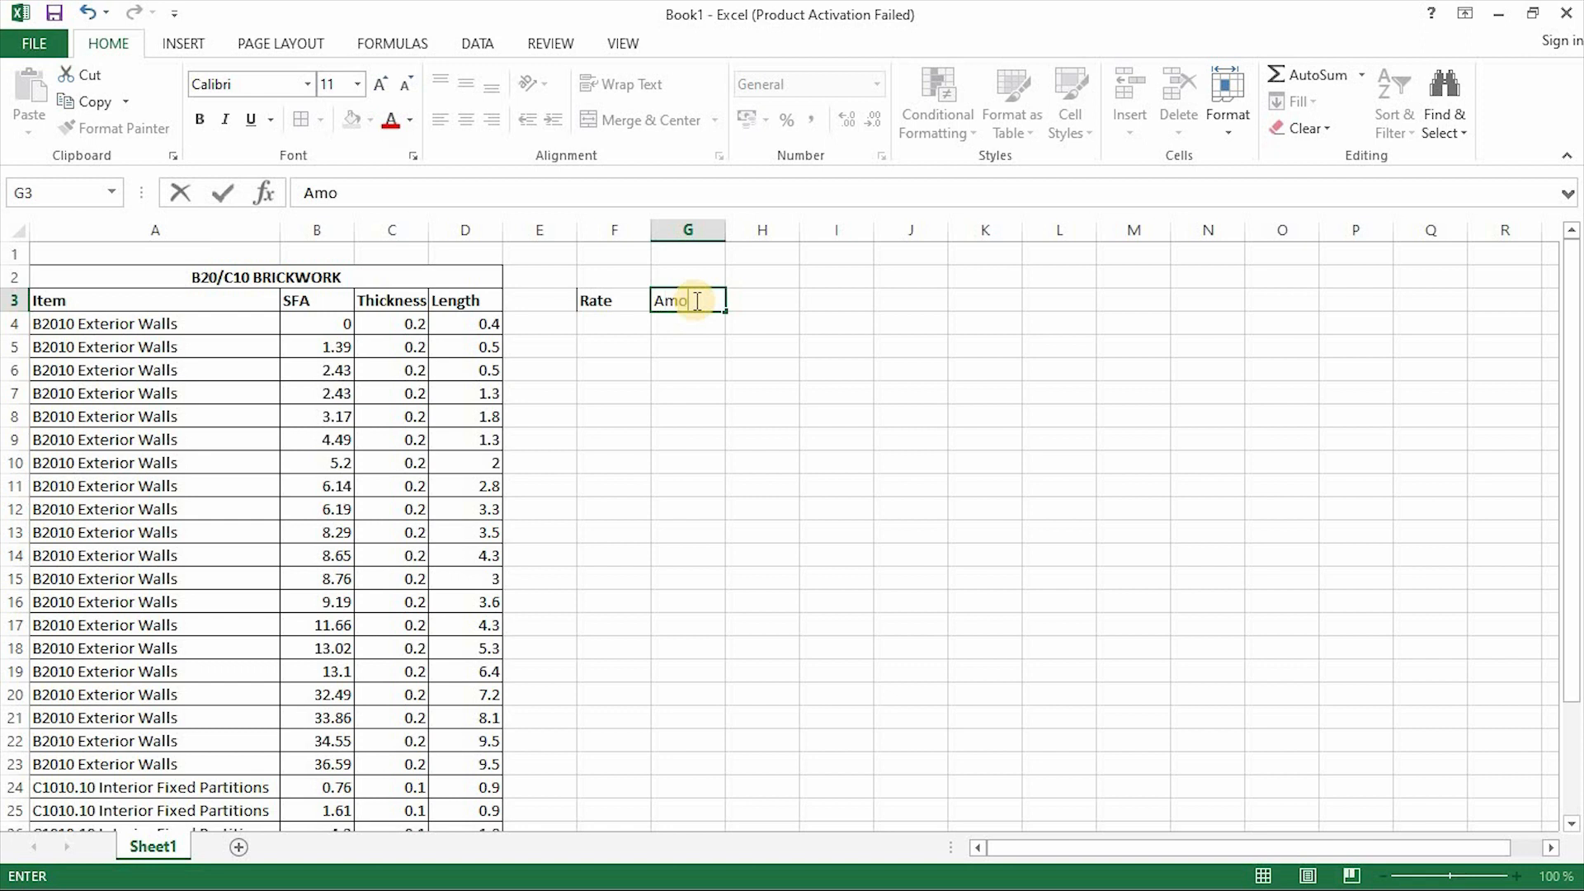
left_click(756, 483)
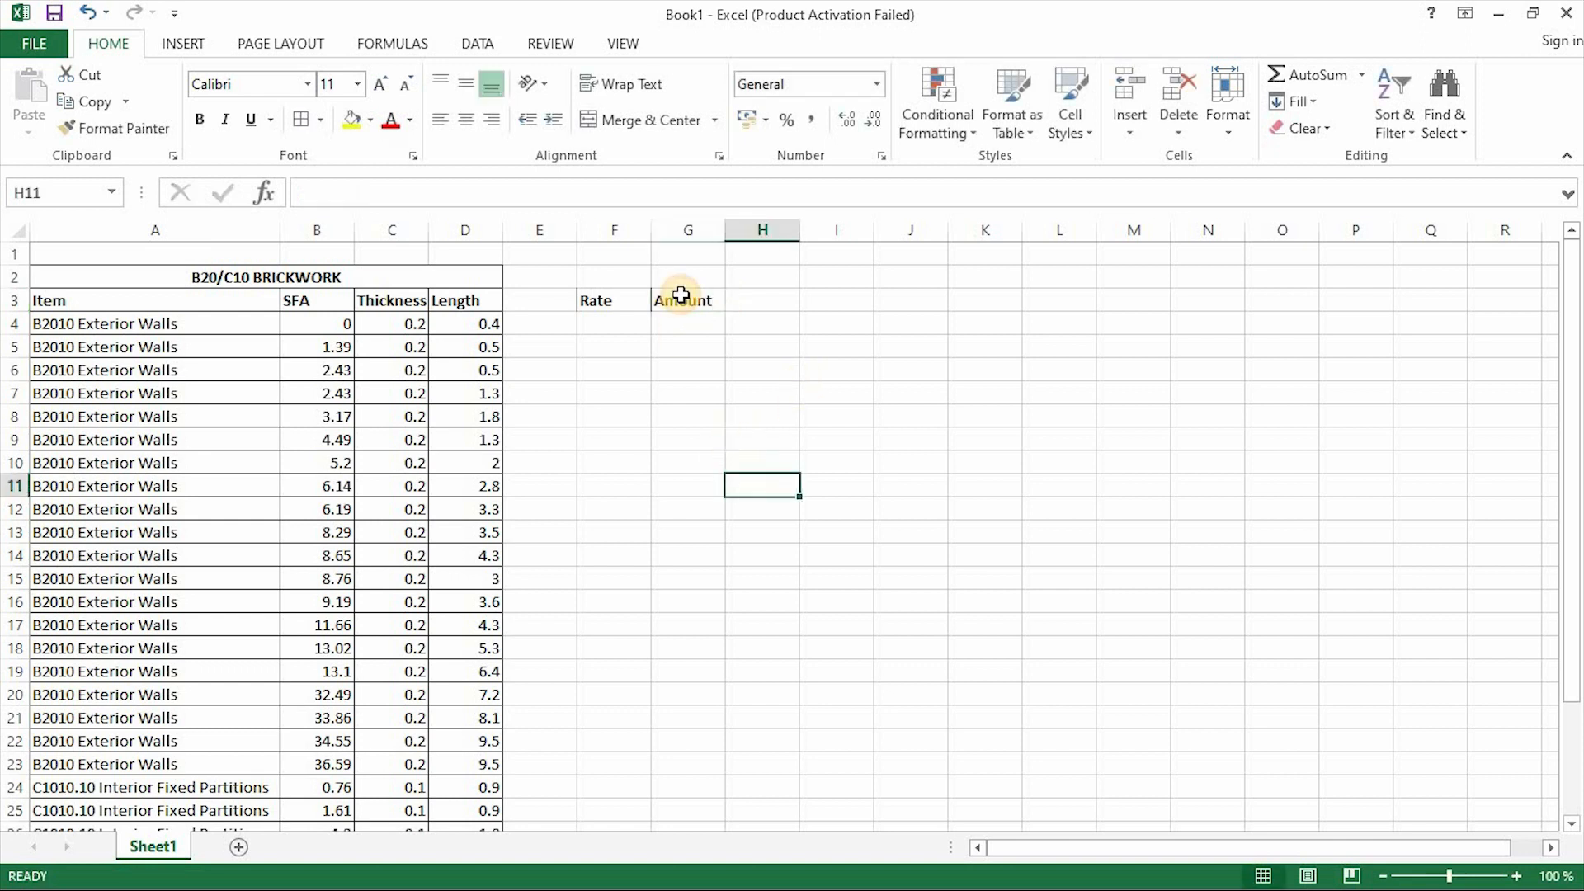
Apply all borders to the Rate and Amount columns over F3:G31, alongside the brickwork rows.
left_click(614, 301)
left_click(691, 301, "shift")
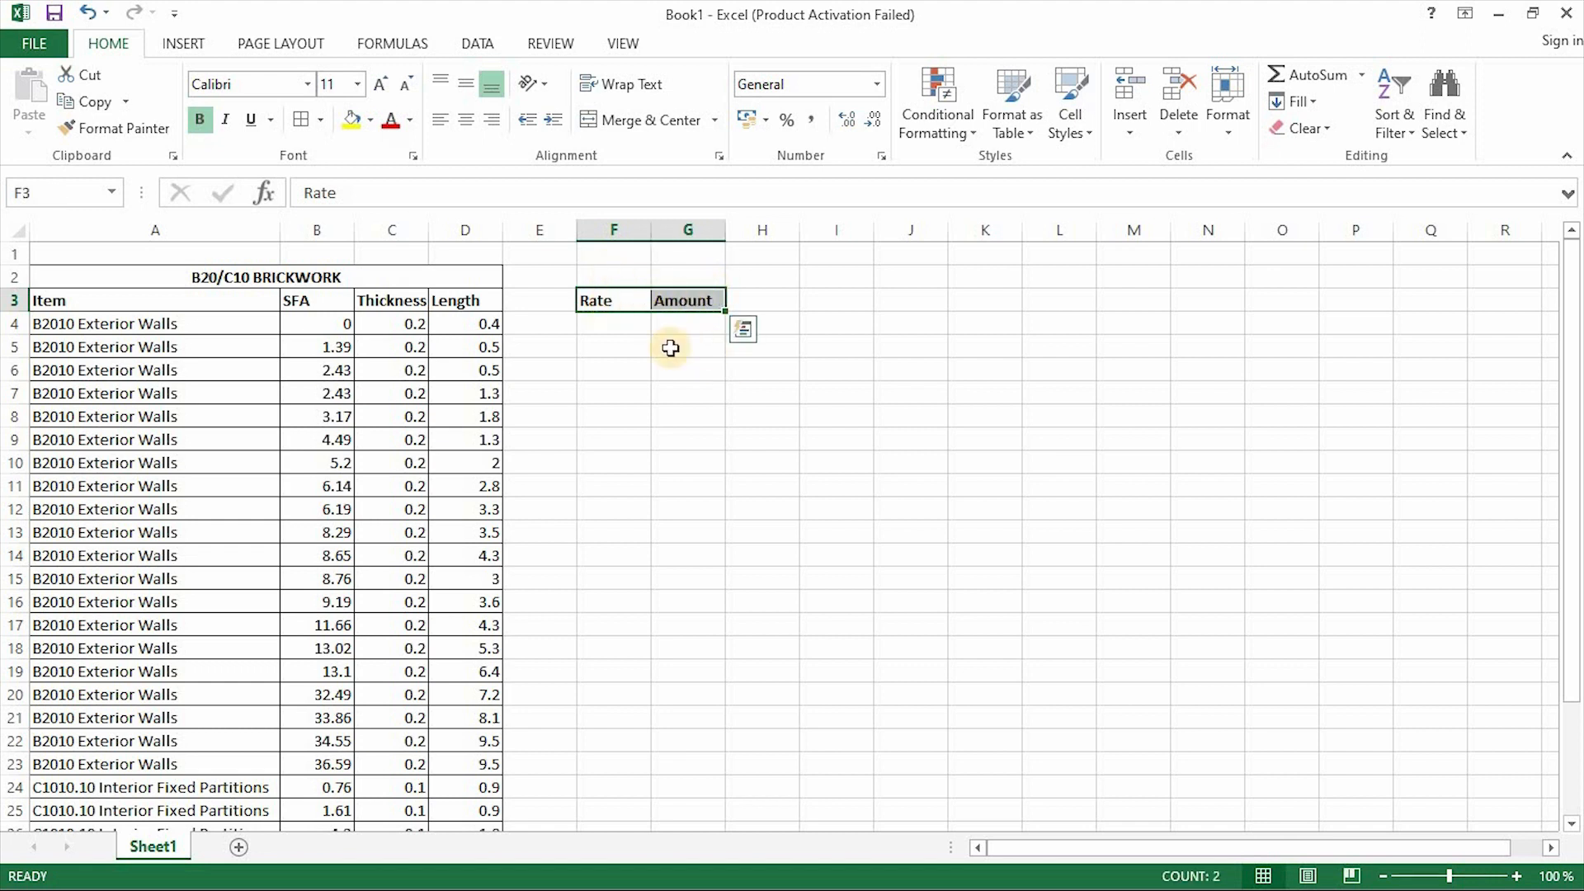
scroll(685, 412, "down", 3)
left_click_drag(594, 744, 689, 725, "shift")
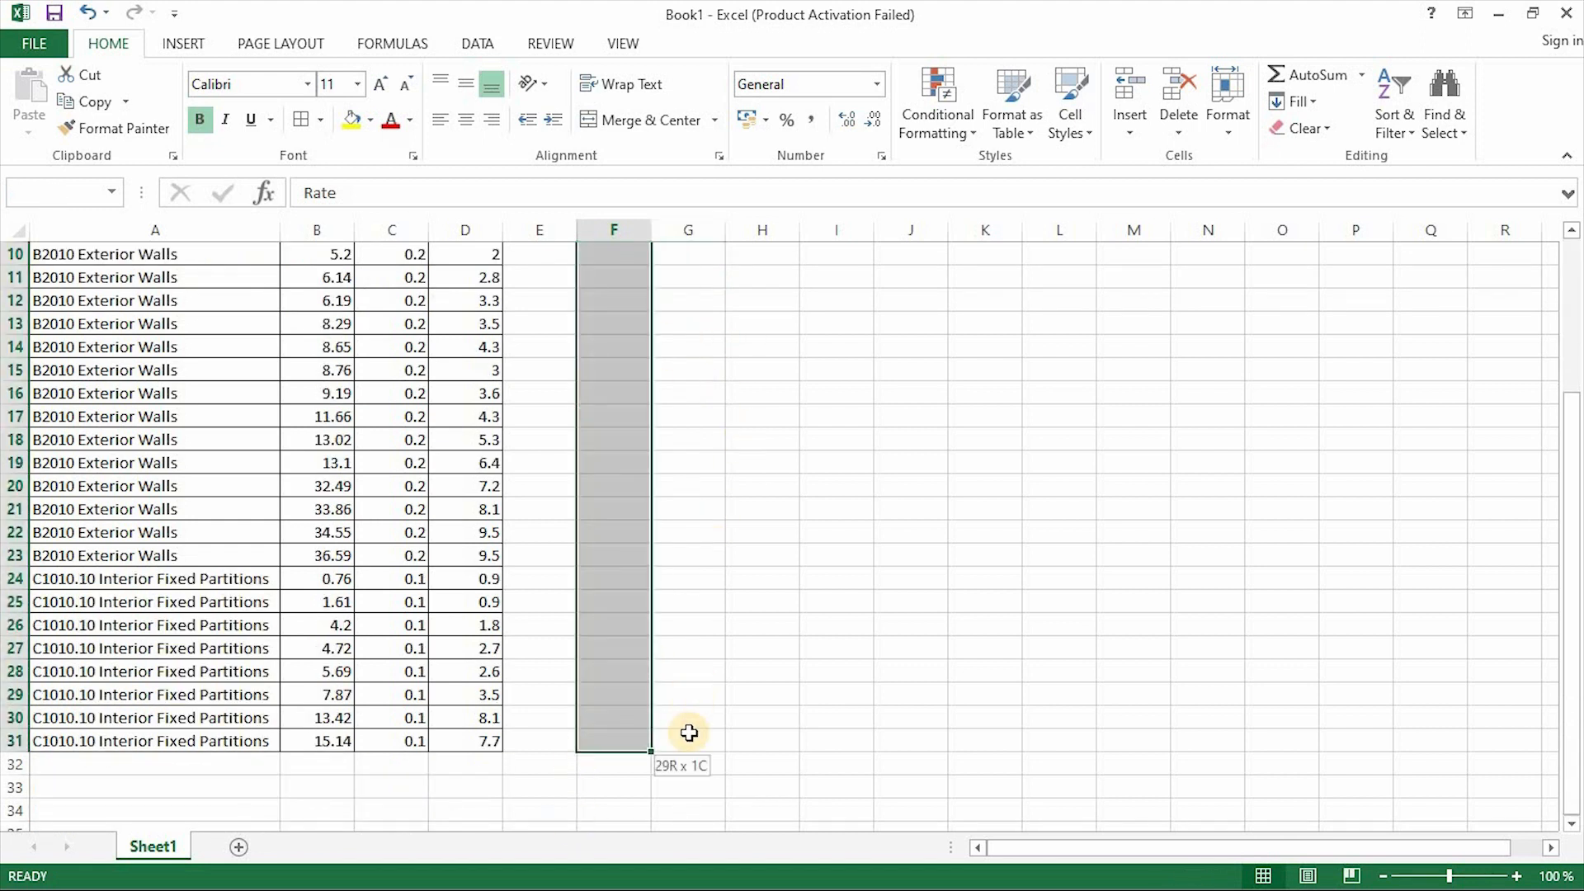
scroll(594, 268, "up", 2)
scroll(495, 413, "up", 1)
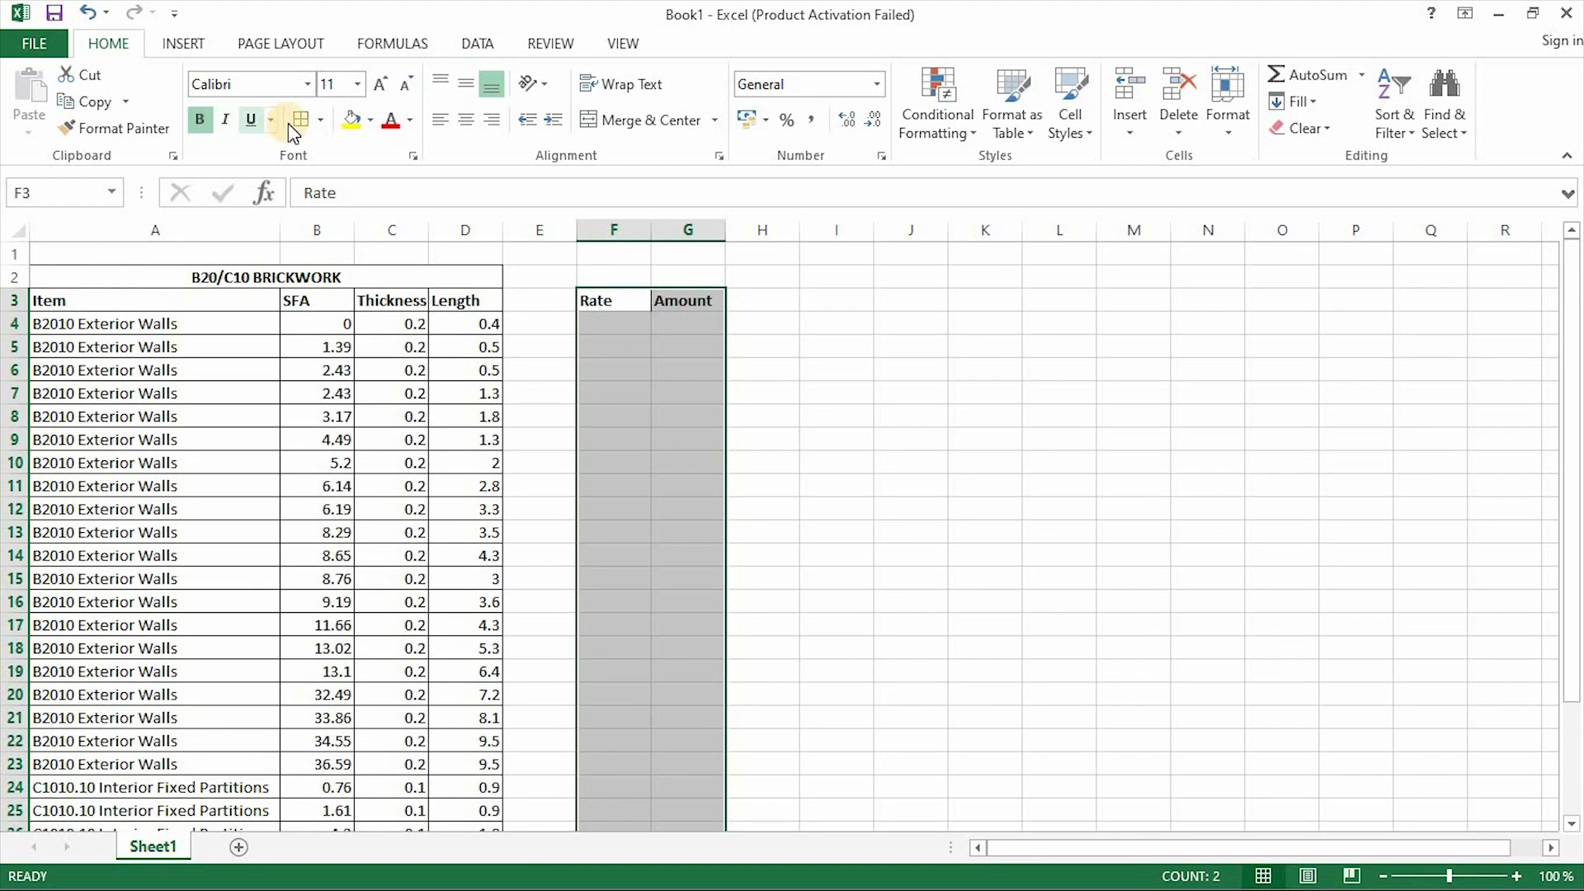
left_click(1059, 438)
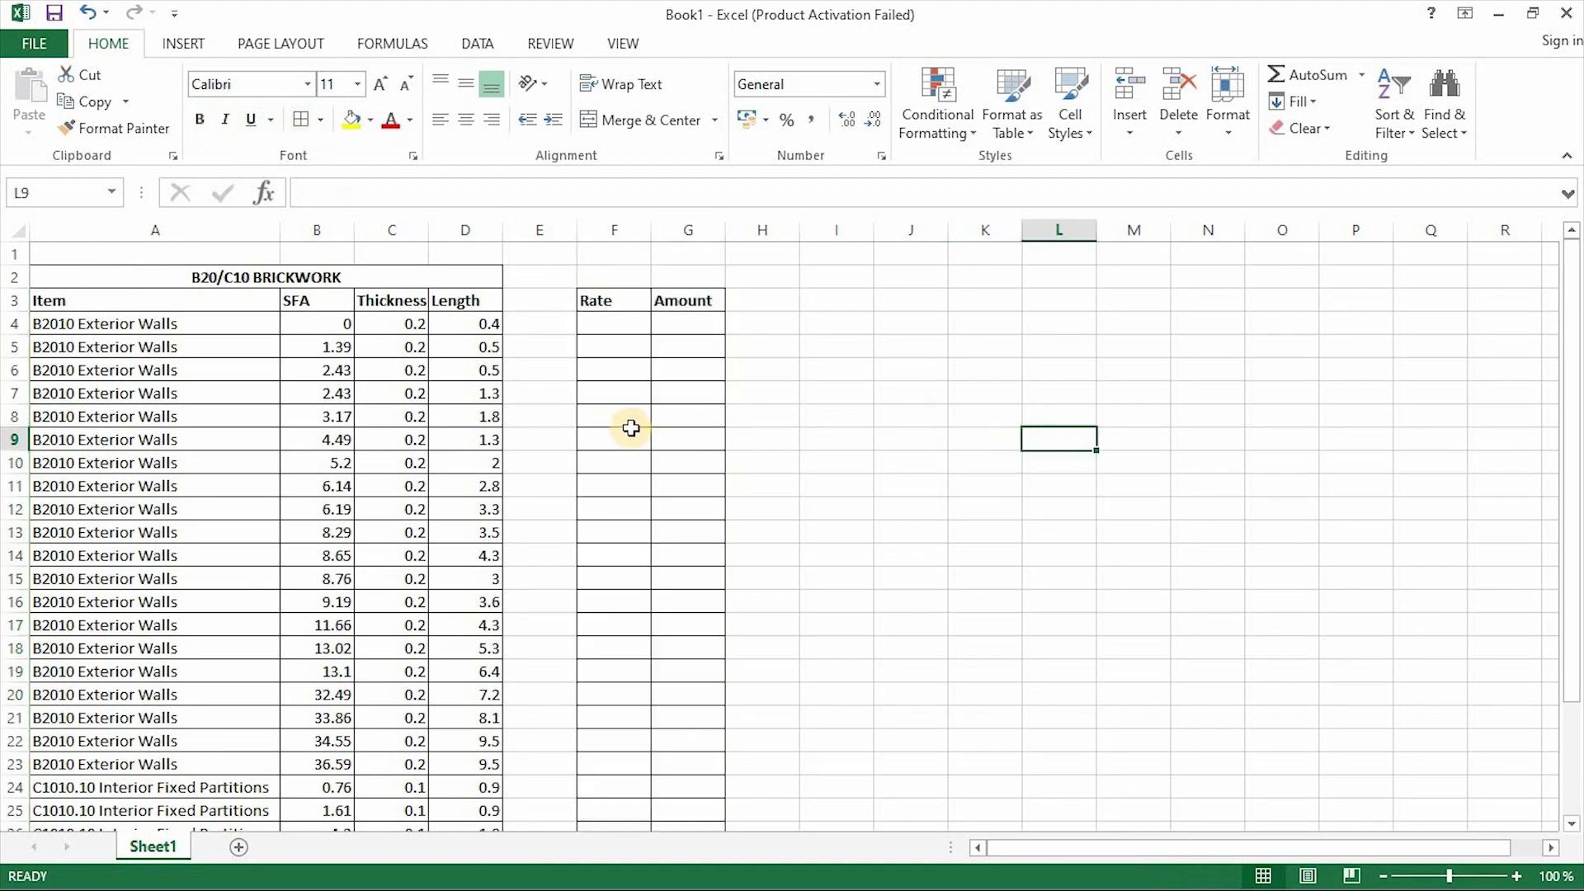
Check the bordered Rate and Amount columns against the brickwork items down to row 31.
scroll(696, 442, "down", 1)
scroll(696, 444, "up", 1)
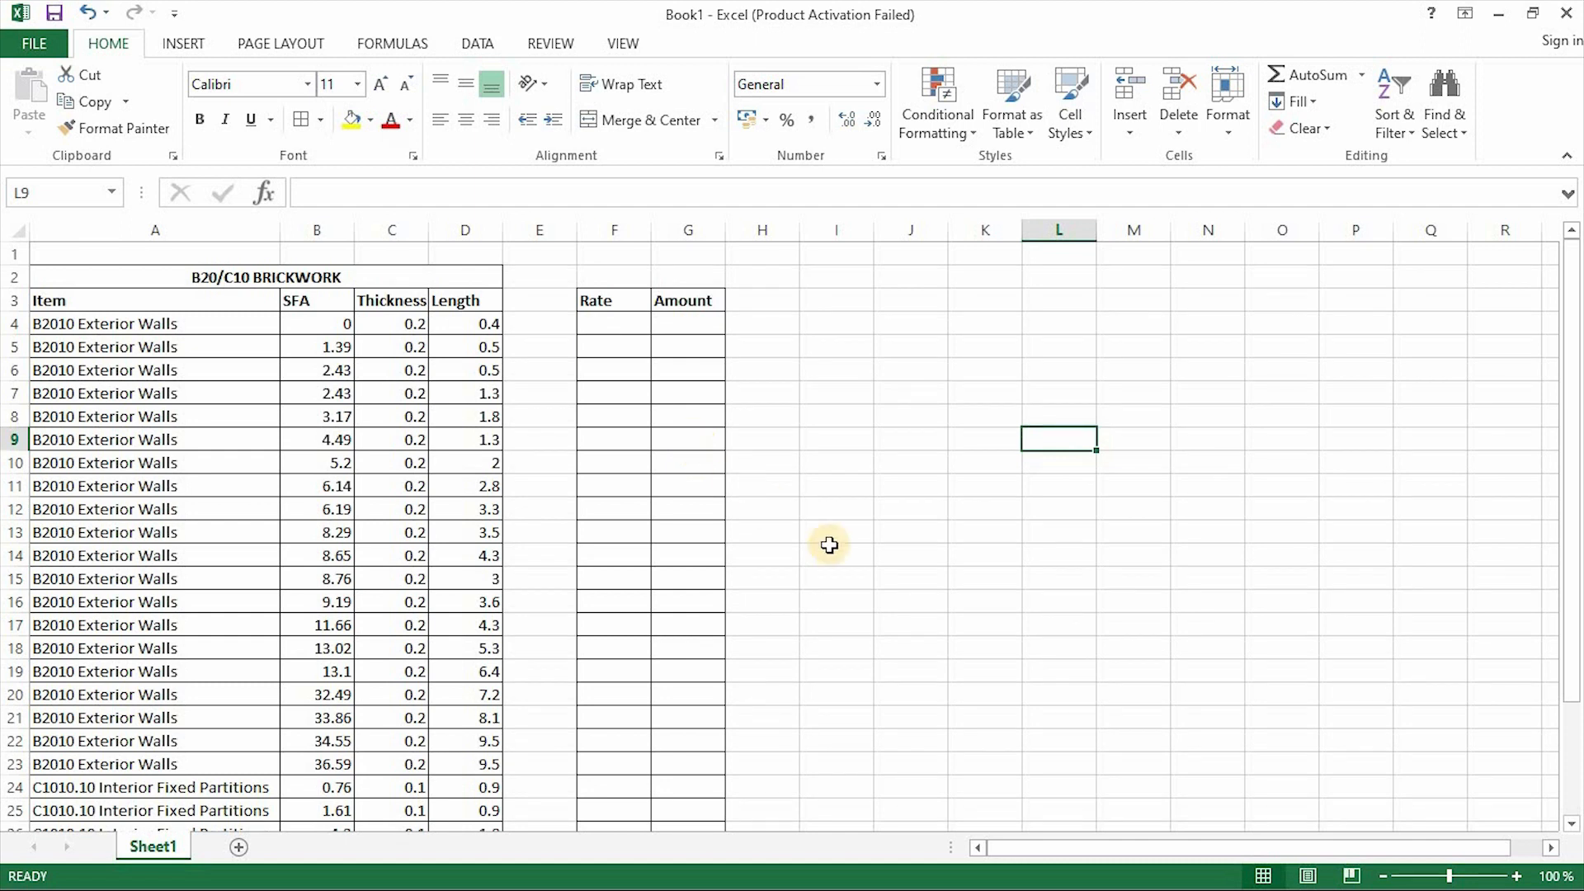
scroll(825, 532, "down", 2)
scroll(725, 528, "down", 2)
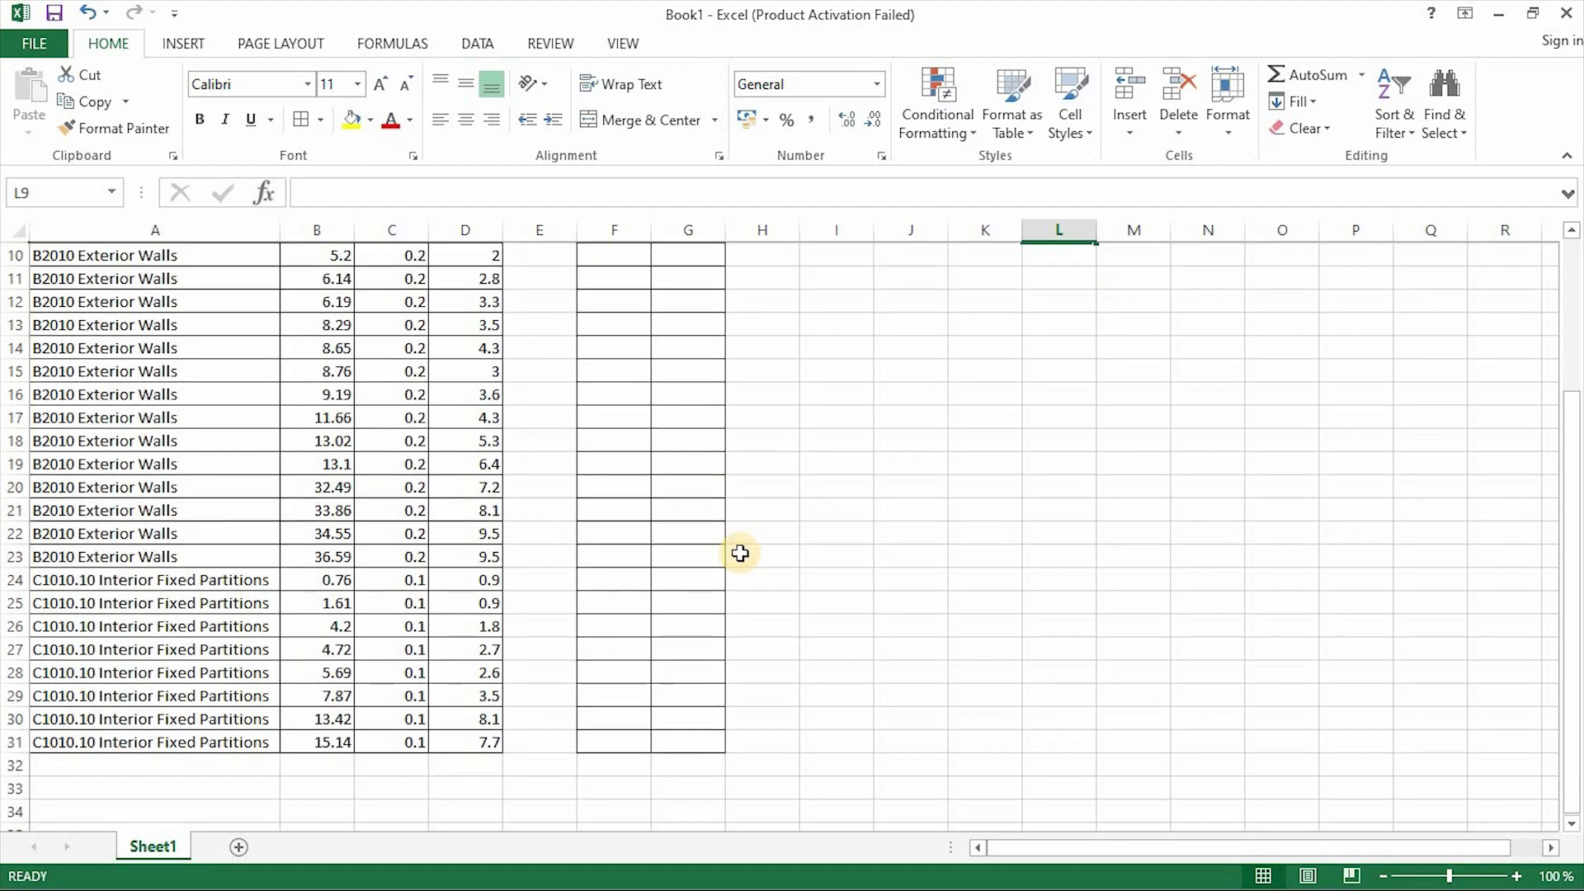
scroll(240, 481, "up", 4)
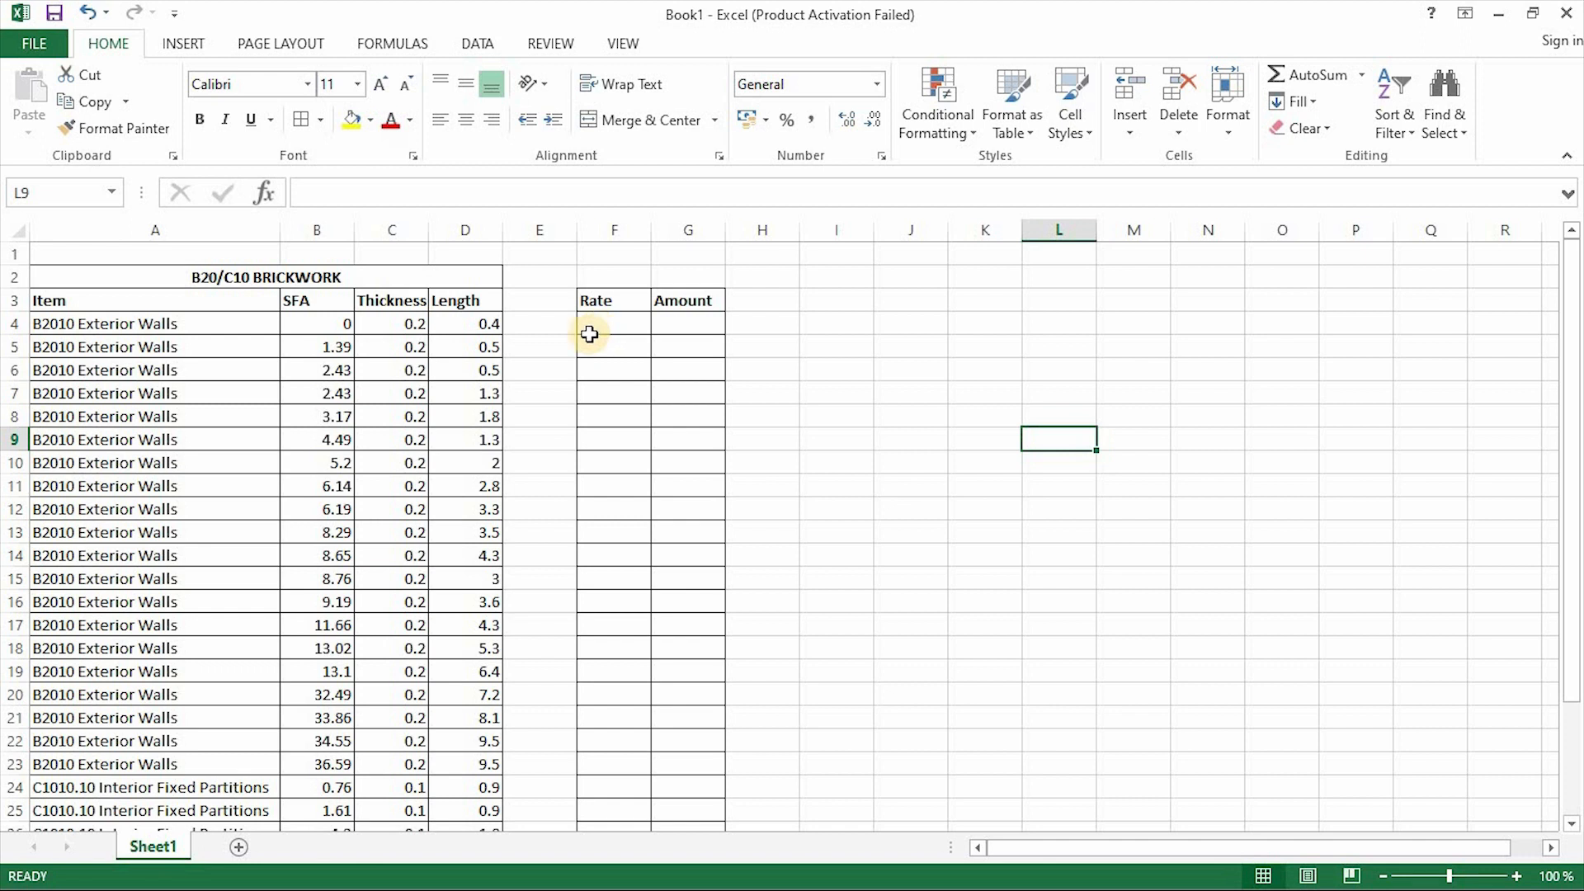
scroll(463, 487, "down", 3)
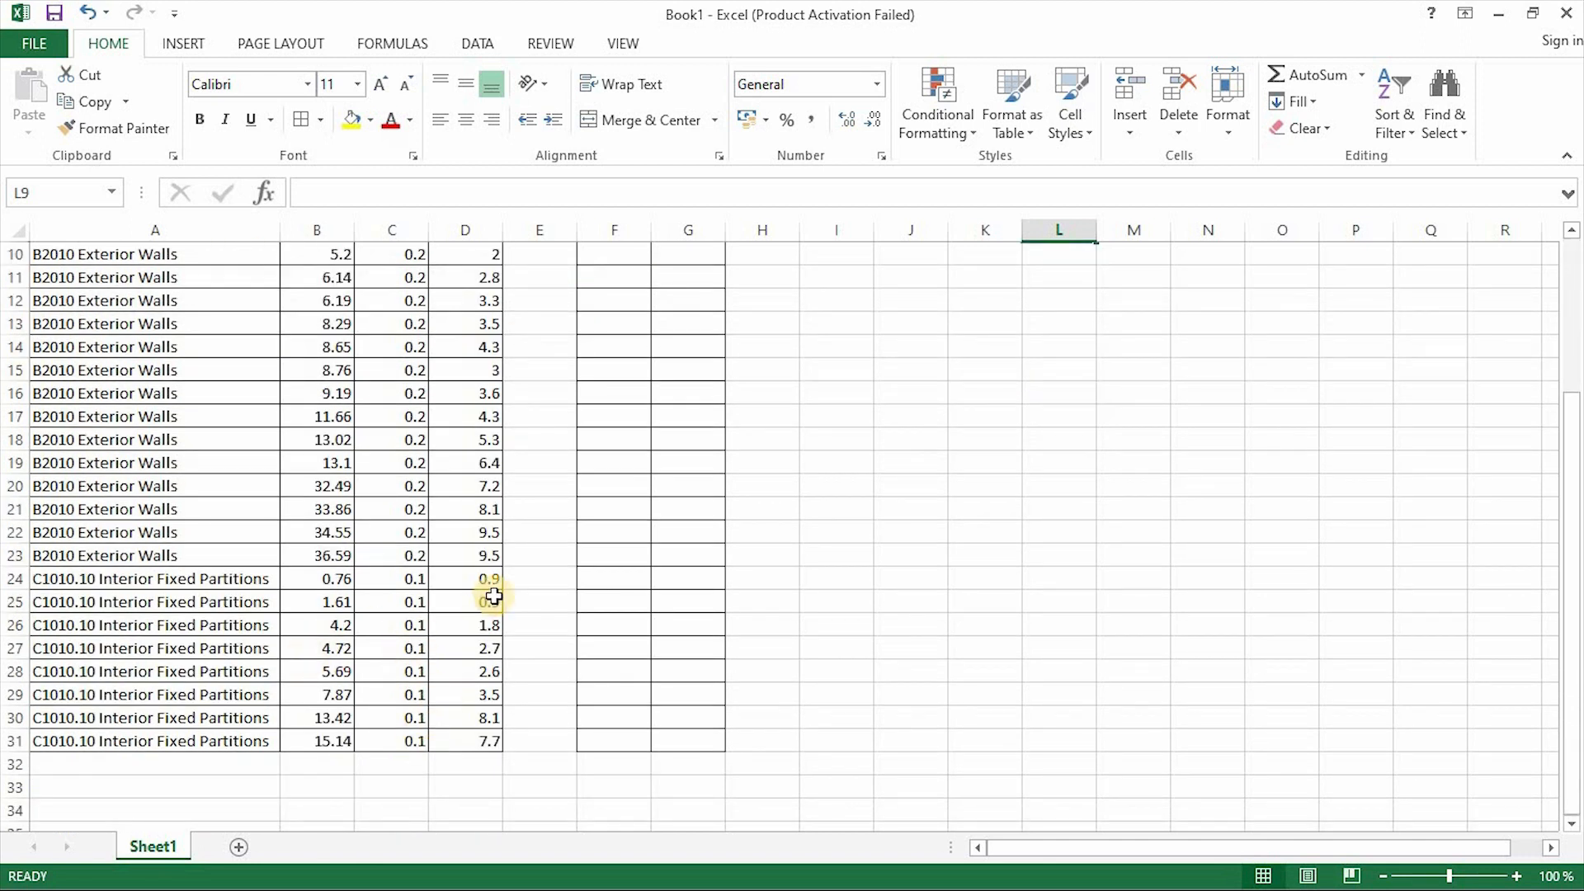
scroll(489, 594, "up", 3)
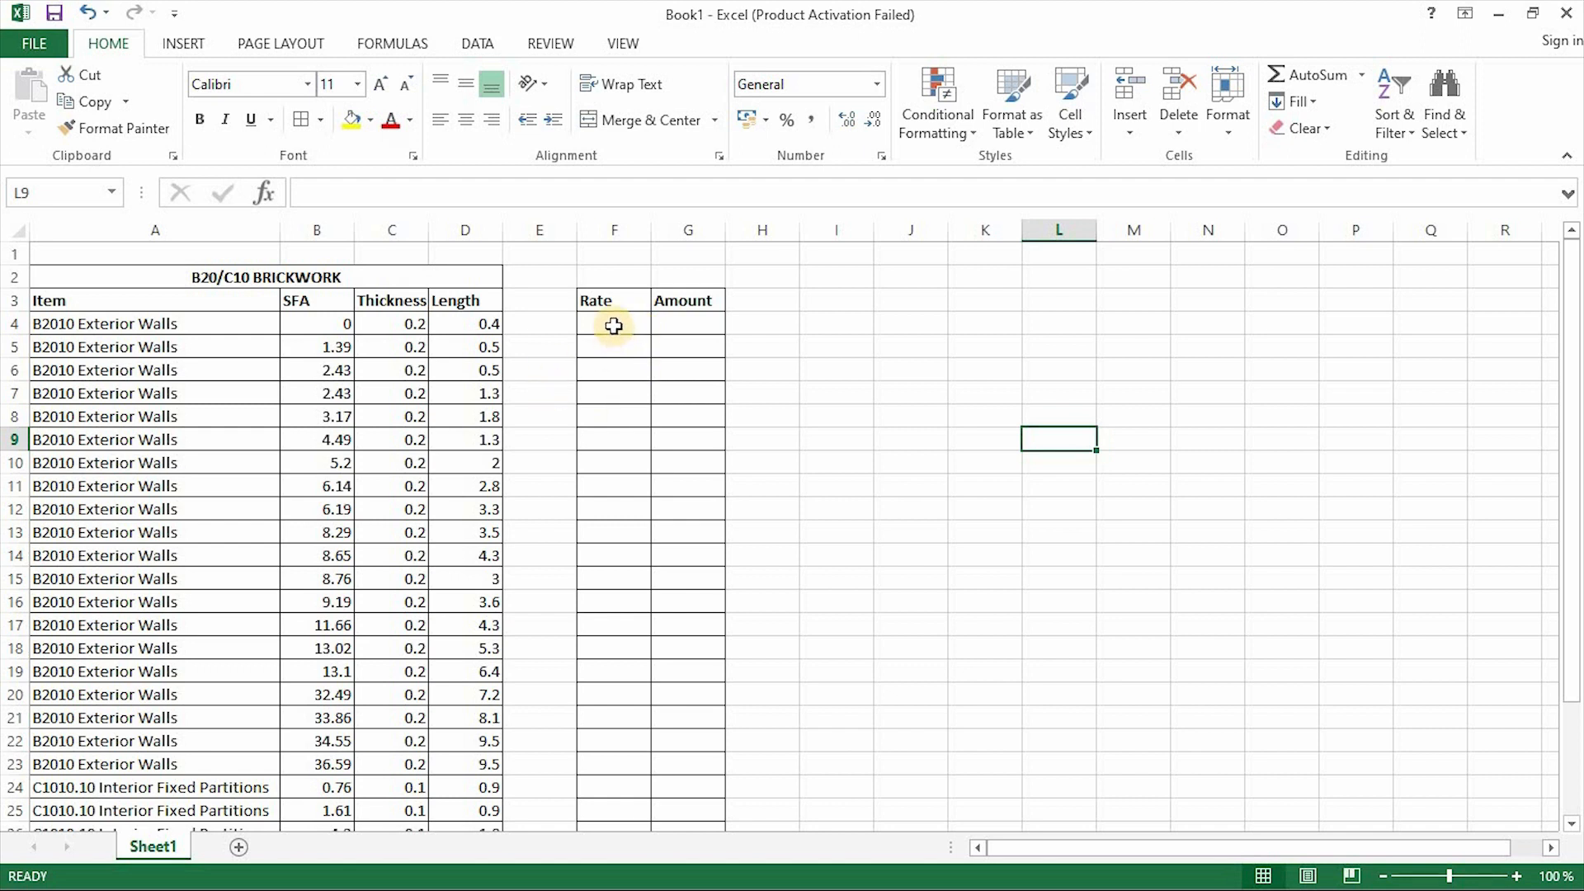
Enter a rate of 275 in F4 for the first exterior wall item.
left_click(614, 326)
type("2")
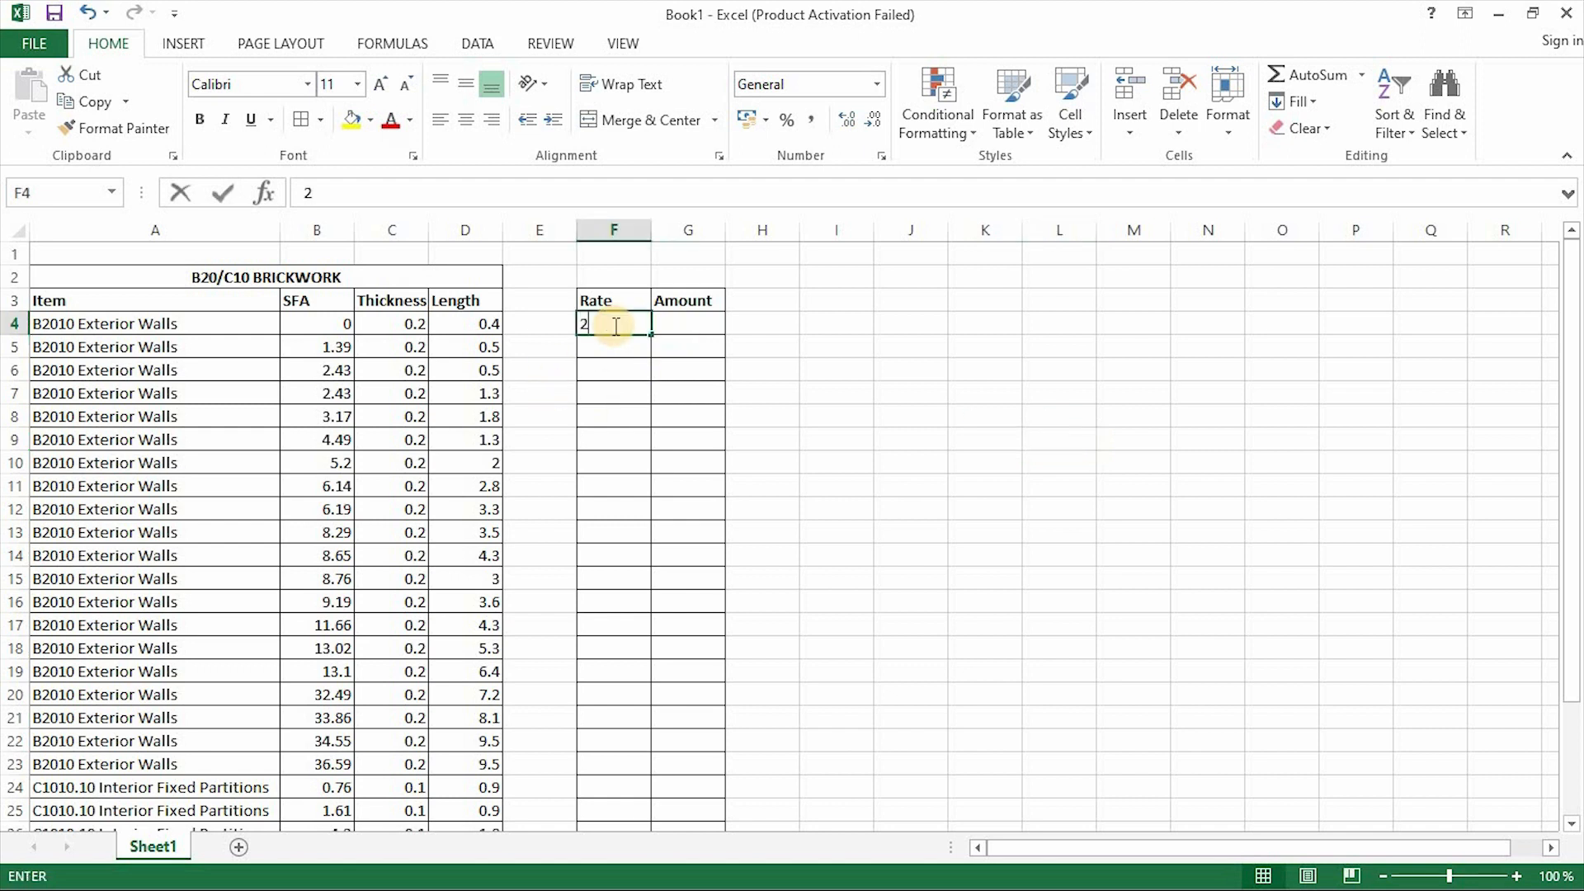
type("75")
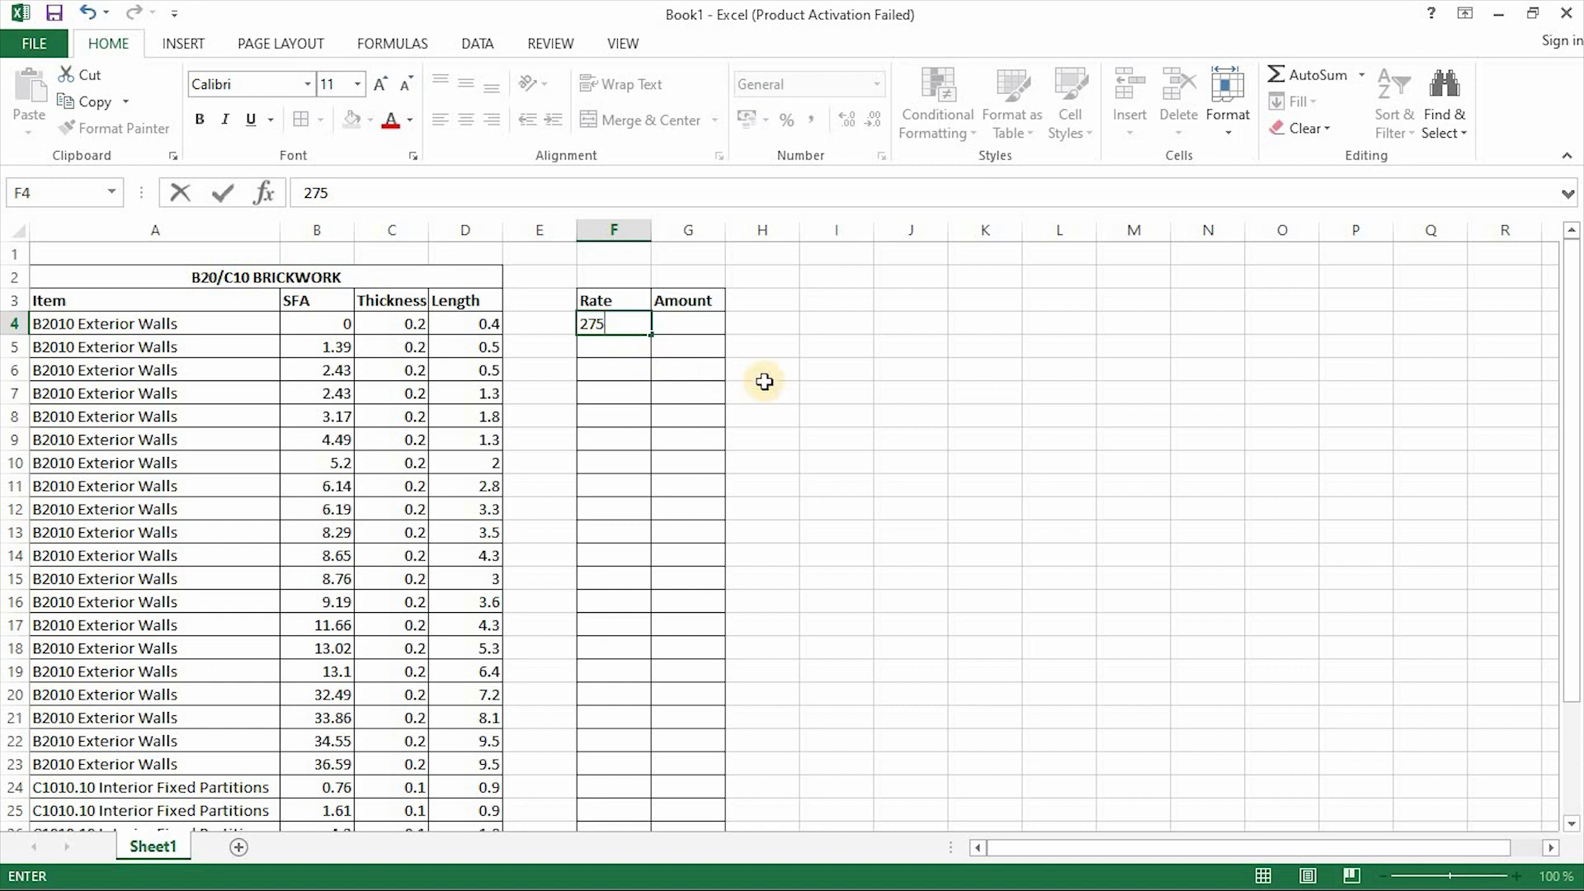
left_click(876, 413)
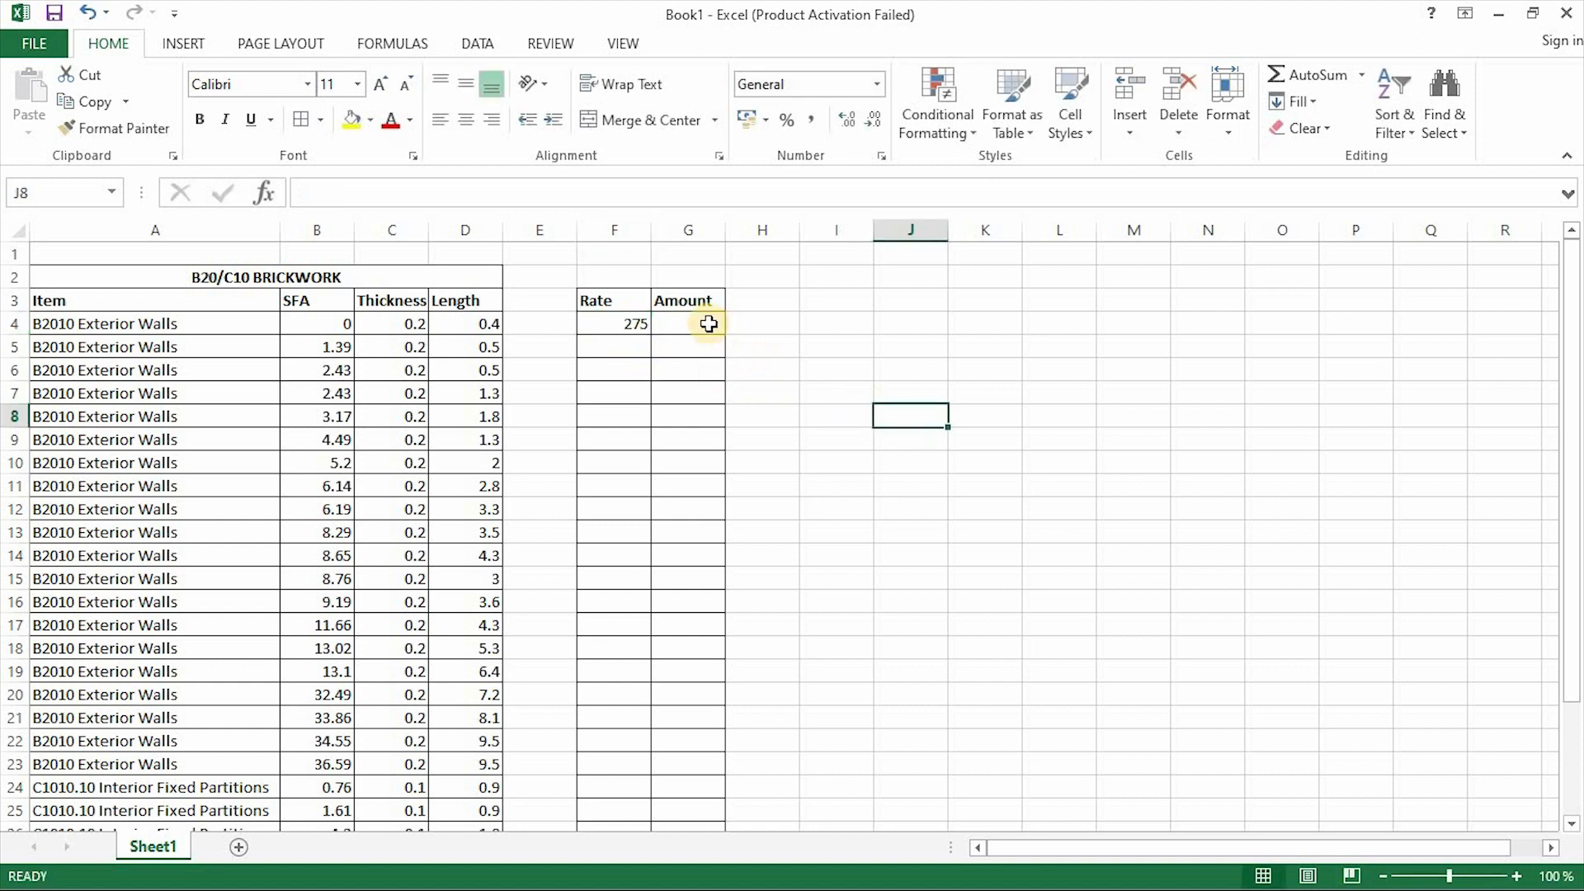
left_click(616, 323)
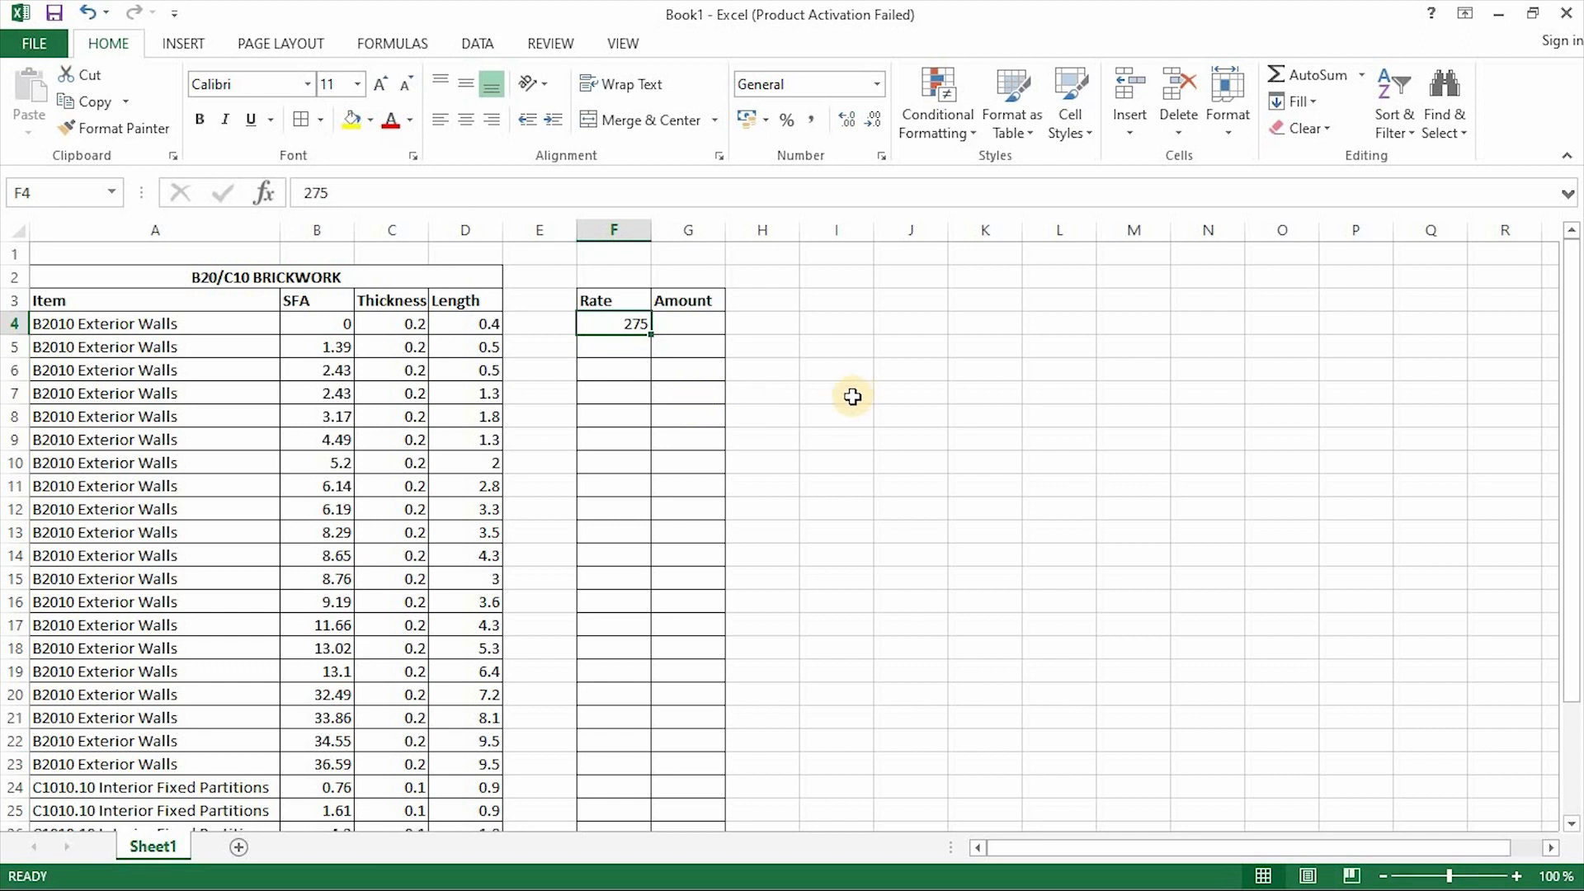
left_click(907, 393)
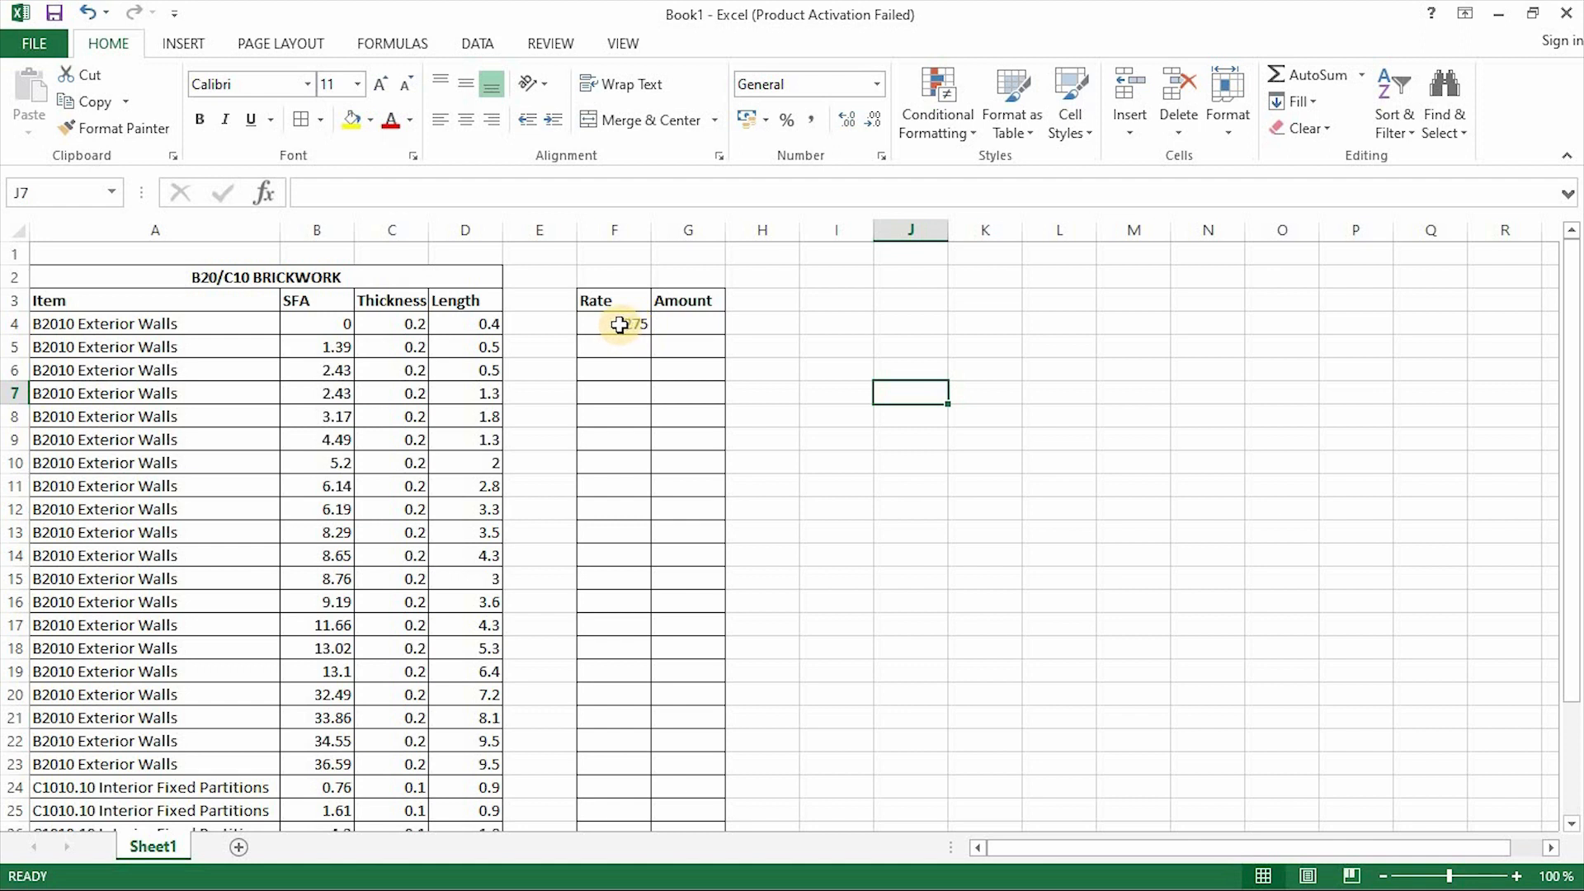
left_click(620, 324)
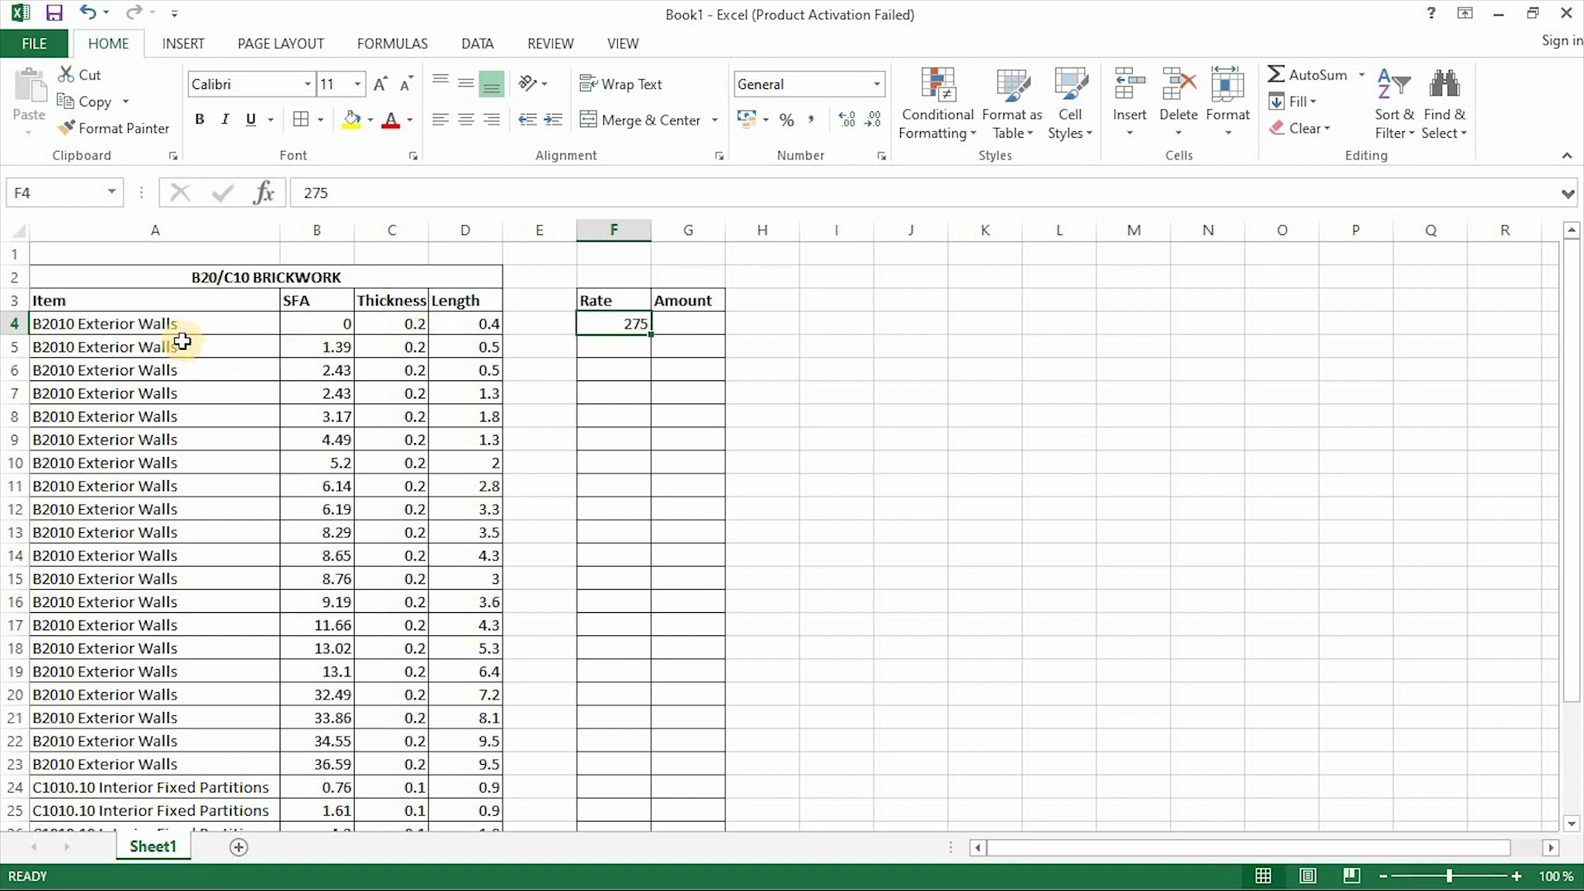
left_click(327, 355)
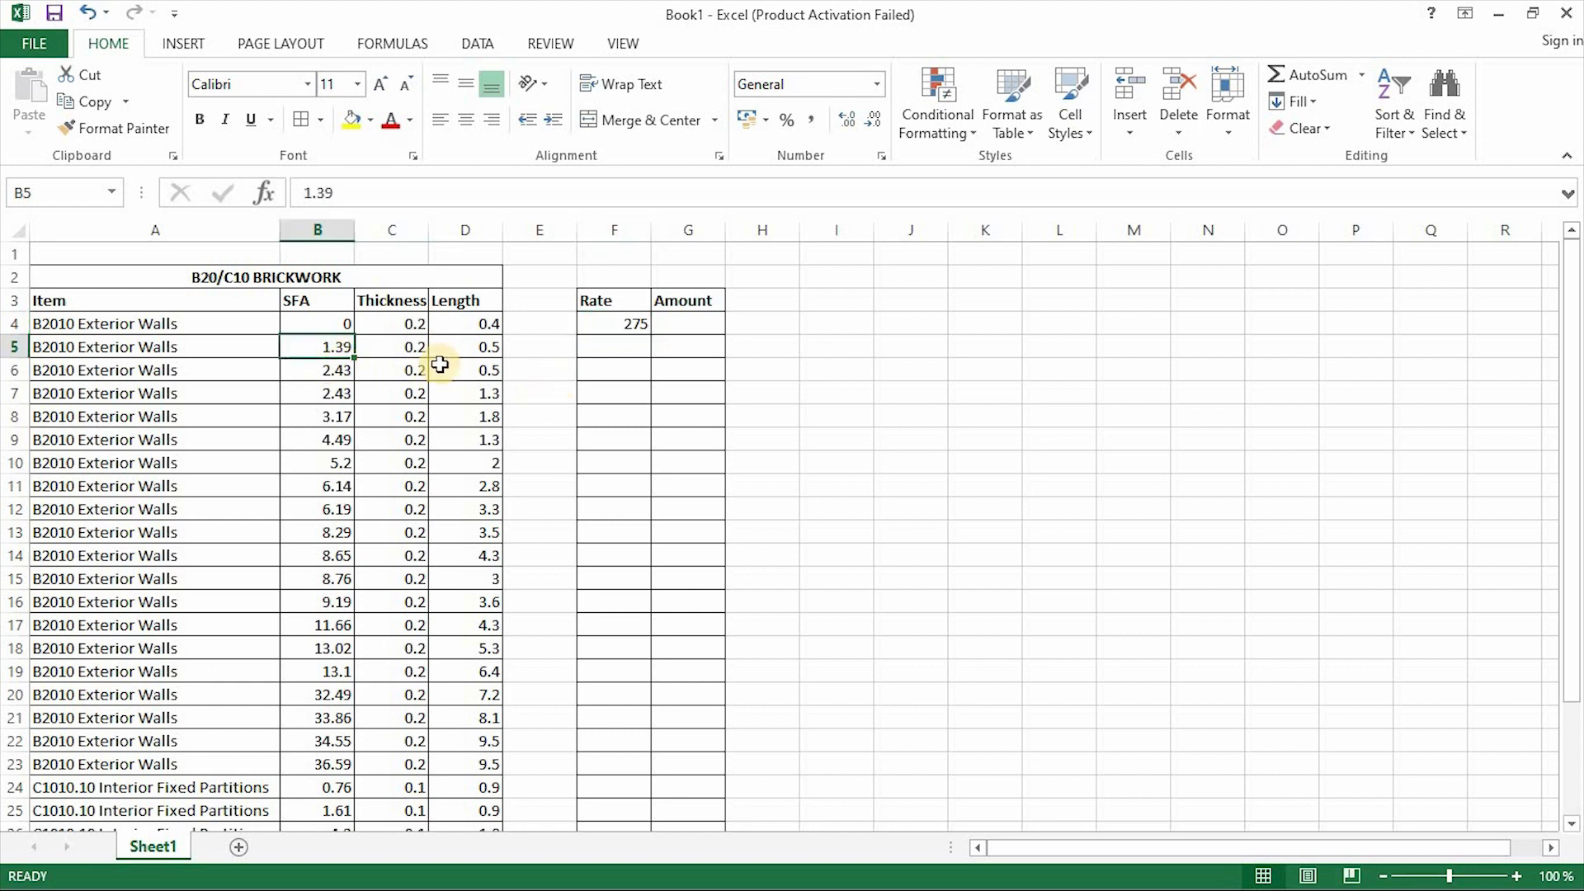
left_click(342, 325)
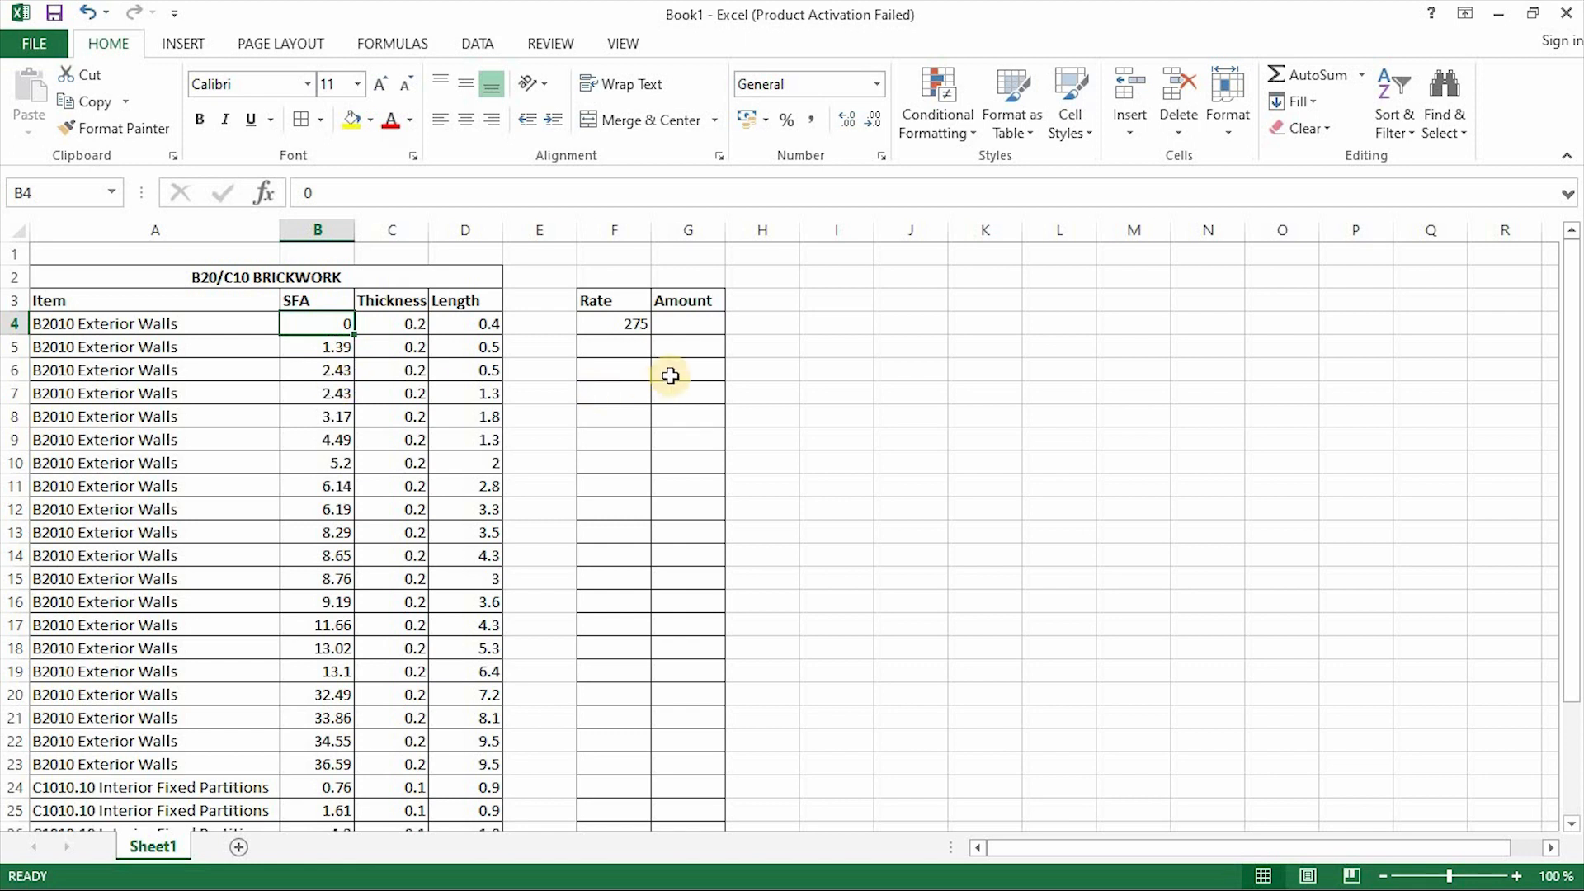
Enter a rate of 135 in F24 for the first interior fixed partition item.
scroll(659, 375, "down", 2)
scroll(660, 377, "up", 2)
scroll(715, 390, "down", 4)
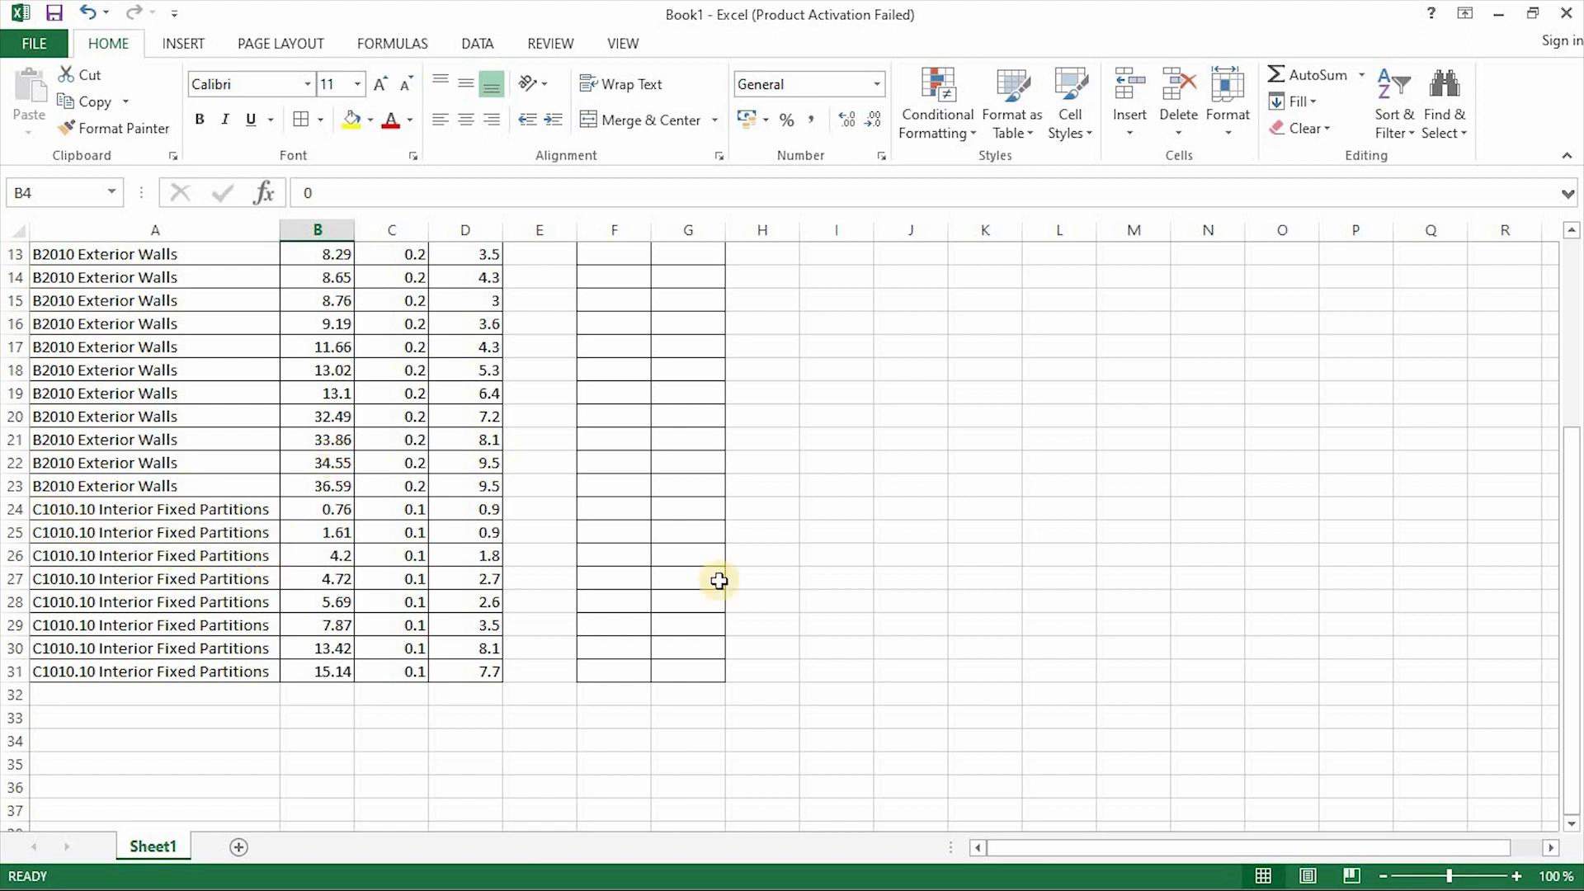
left_click(629, 530)
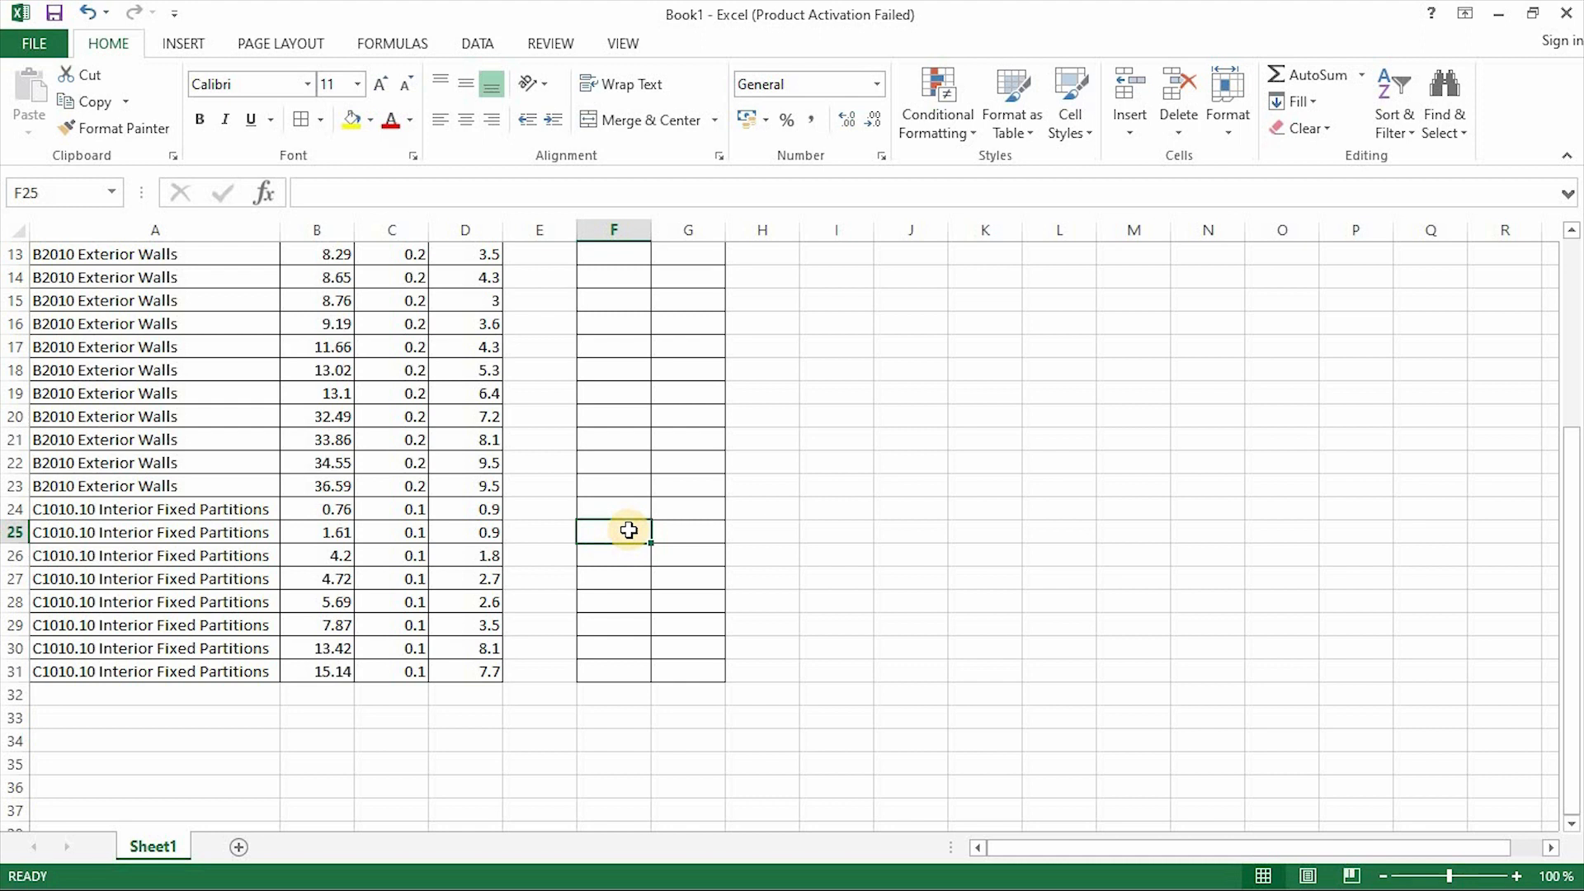
left_click(624, 507)
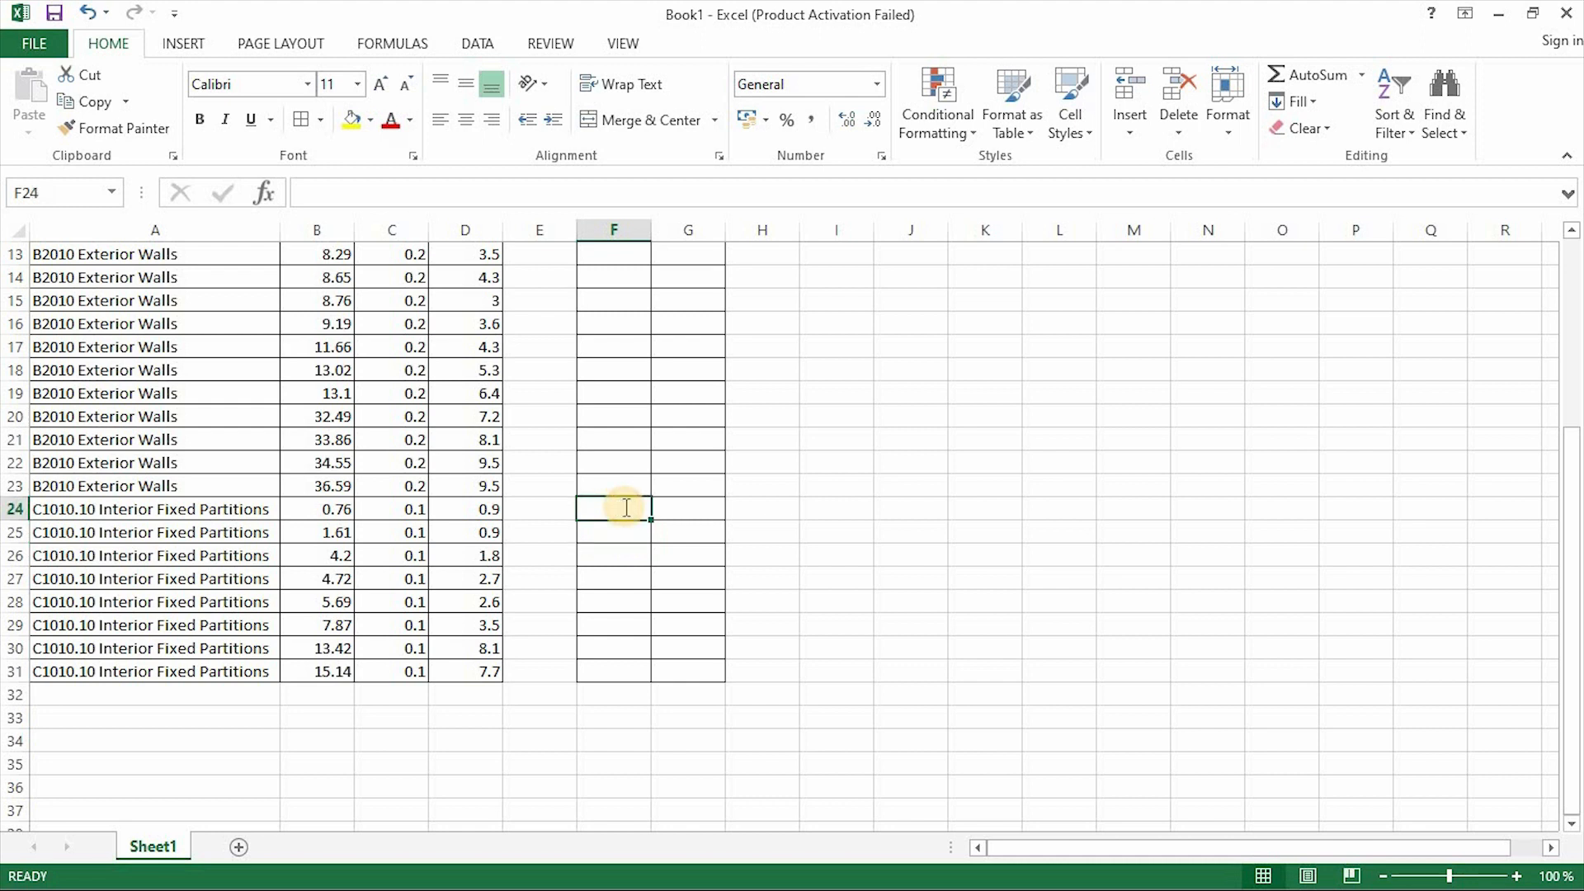
type("1")
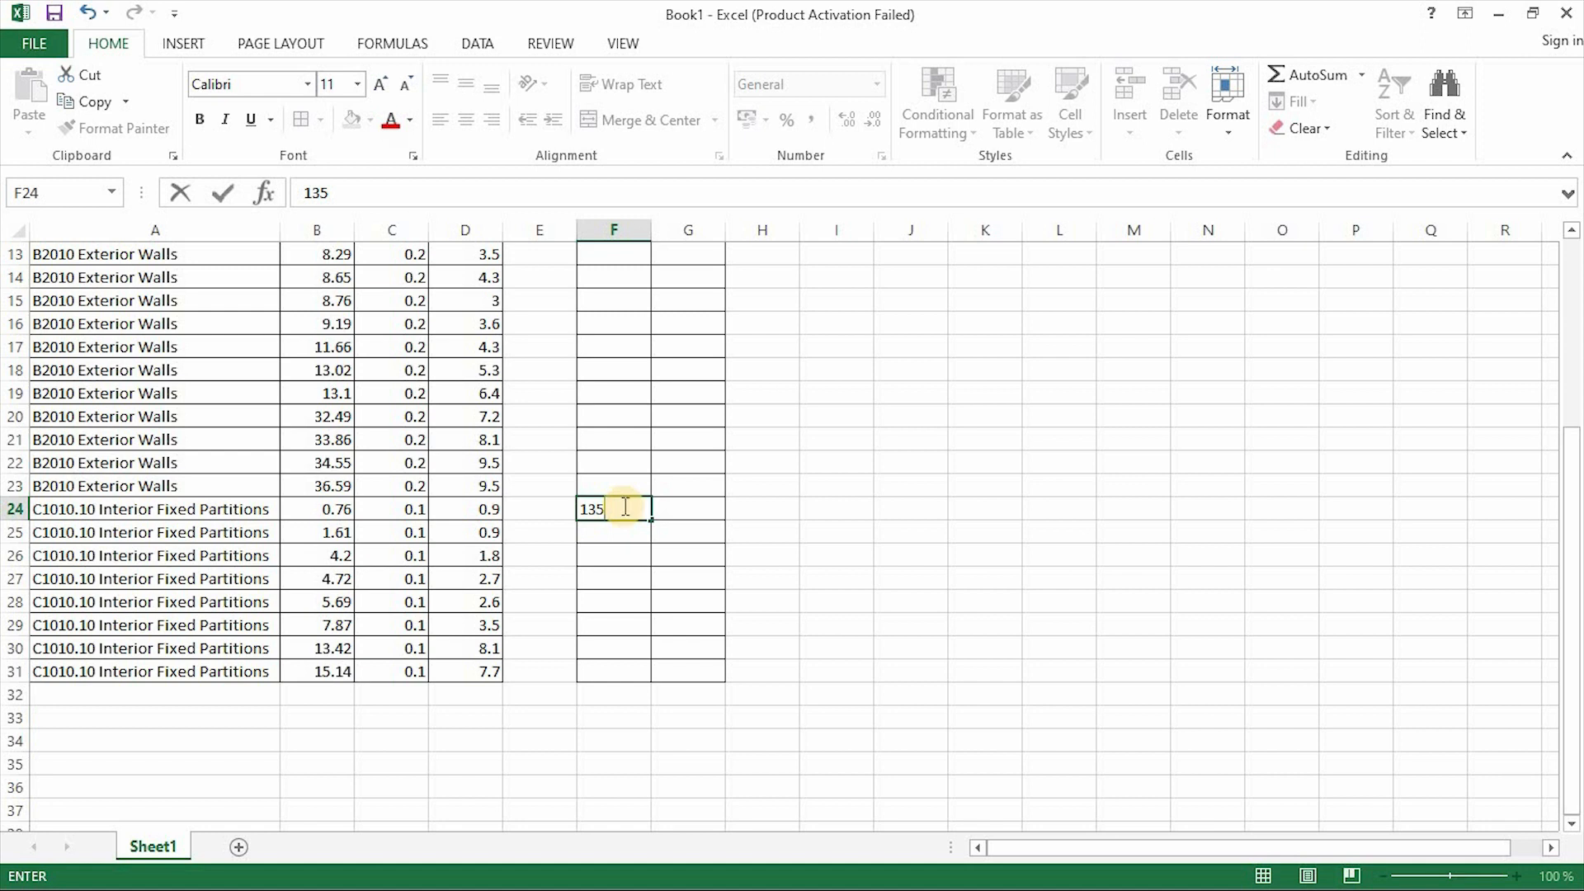
type("35")
left_click(854, 512)
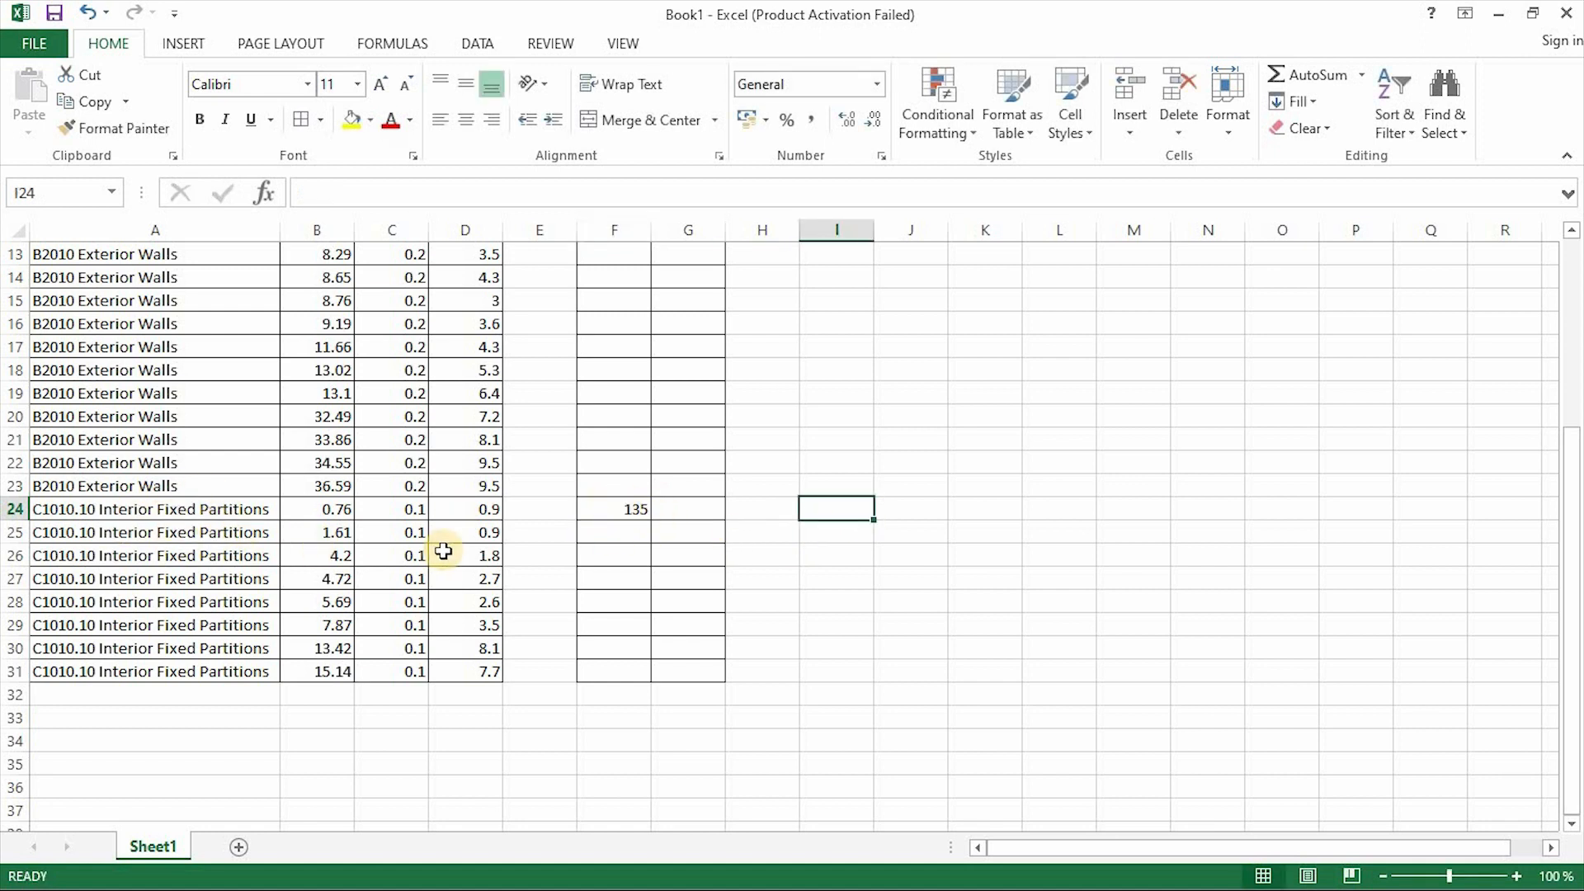
Copy the partition rate from F24 down to F31 for all interior fixed partition rows.
scroll(971, 472, "up", 3)
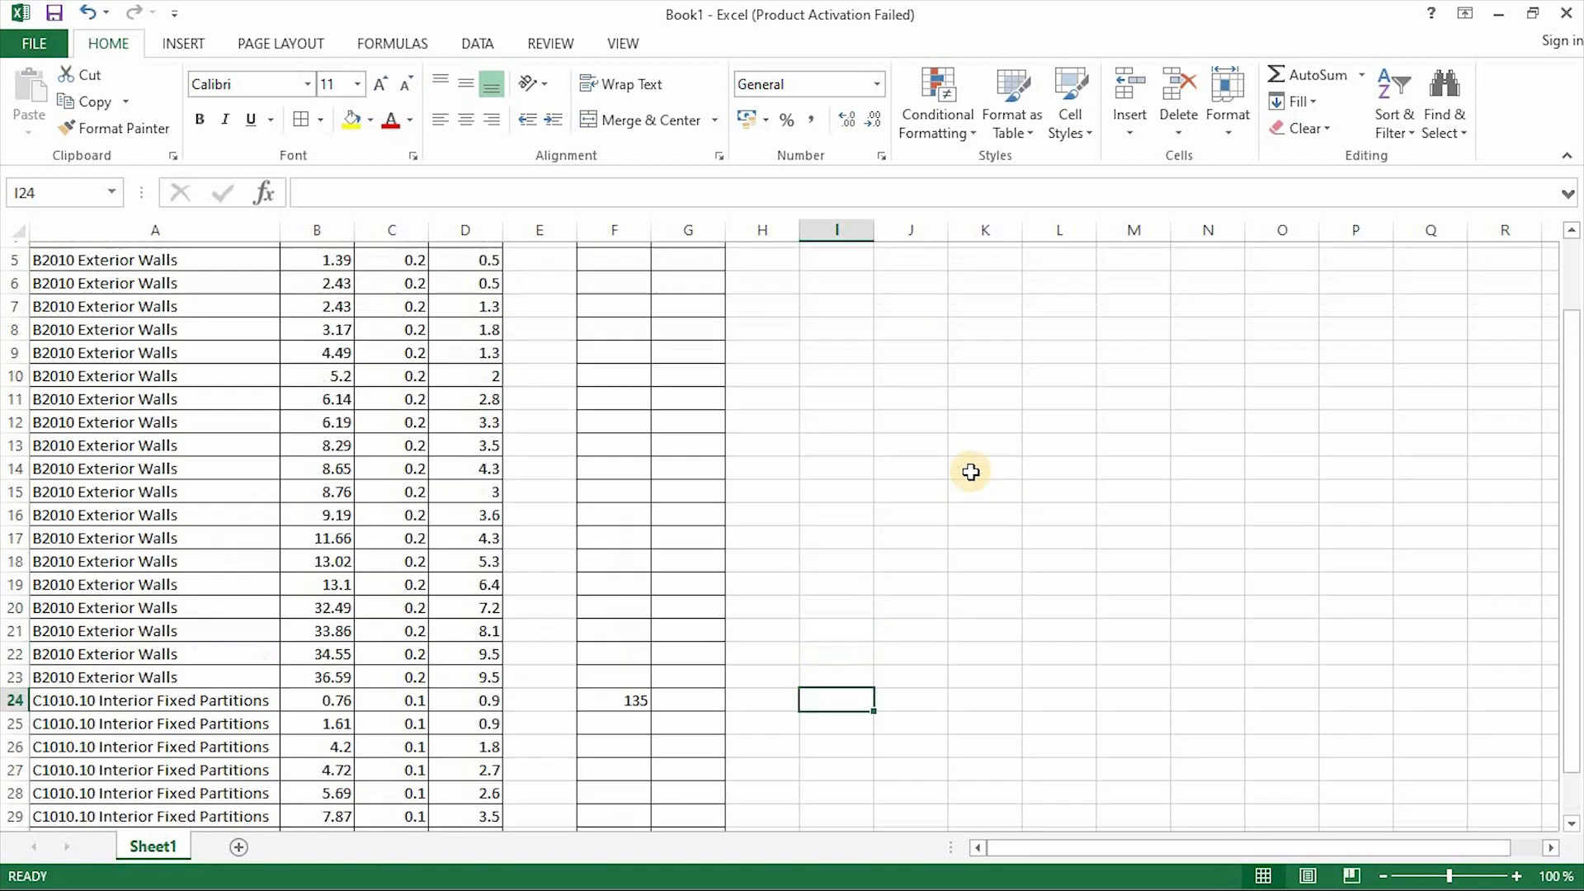
scroll(967, 470, "up", 3)
scroll(530, 584, "down", 4)
left_click(610, 578)
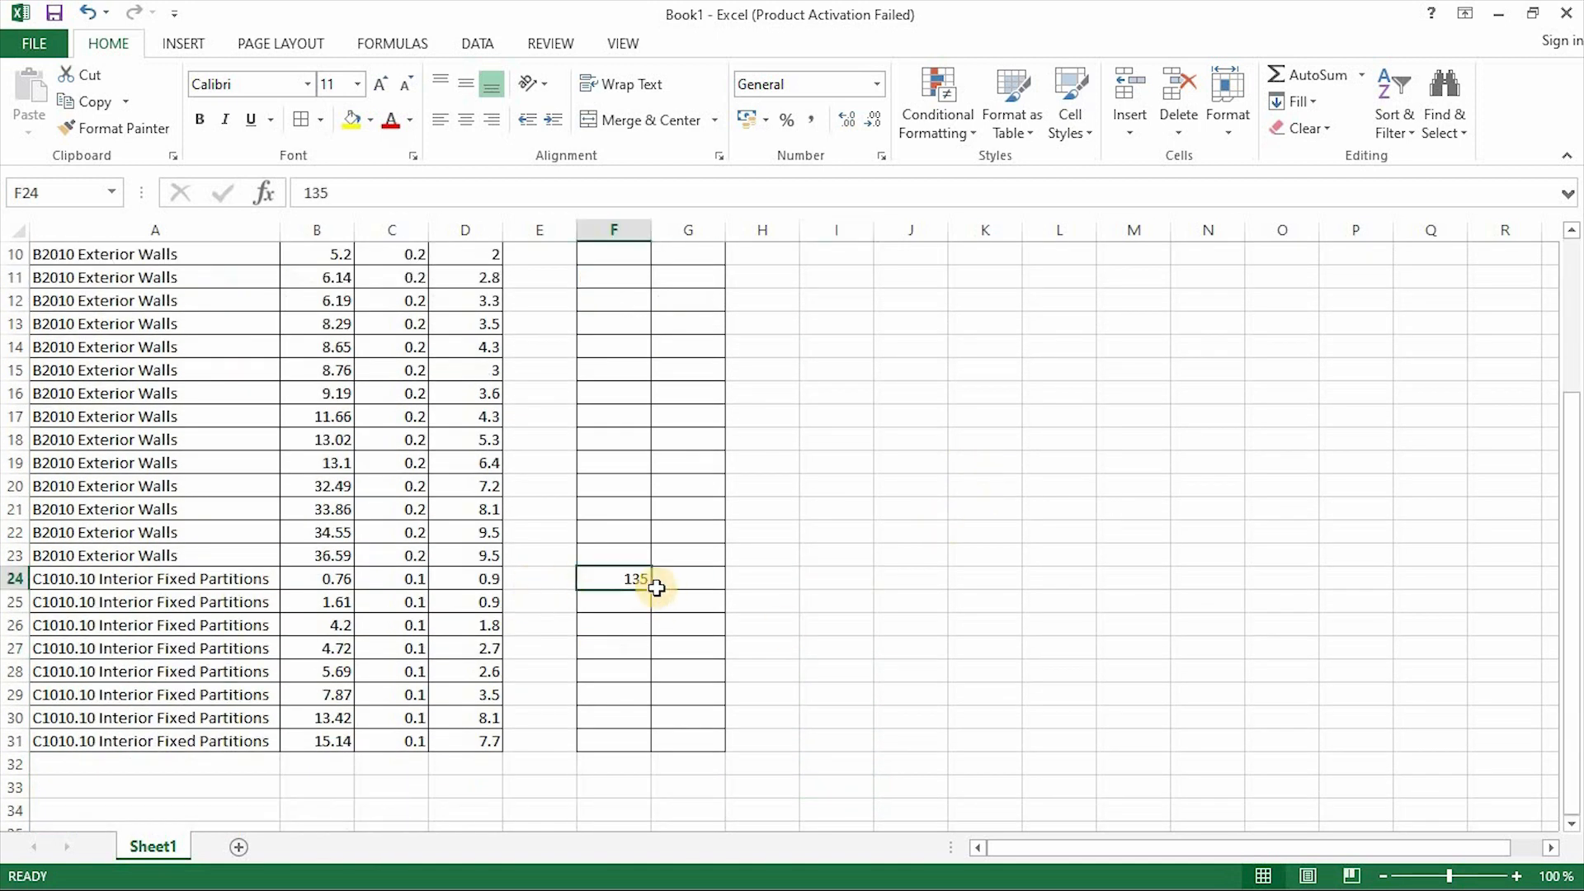
left_click_drag(649, 585, 527, 780)
left_click(1006, 650)
Copy the exterior wall rate from F4 down to F23 for all exterior wall rows.
scroll(778, 477, "up", 3)
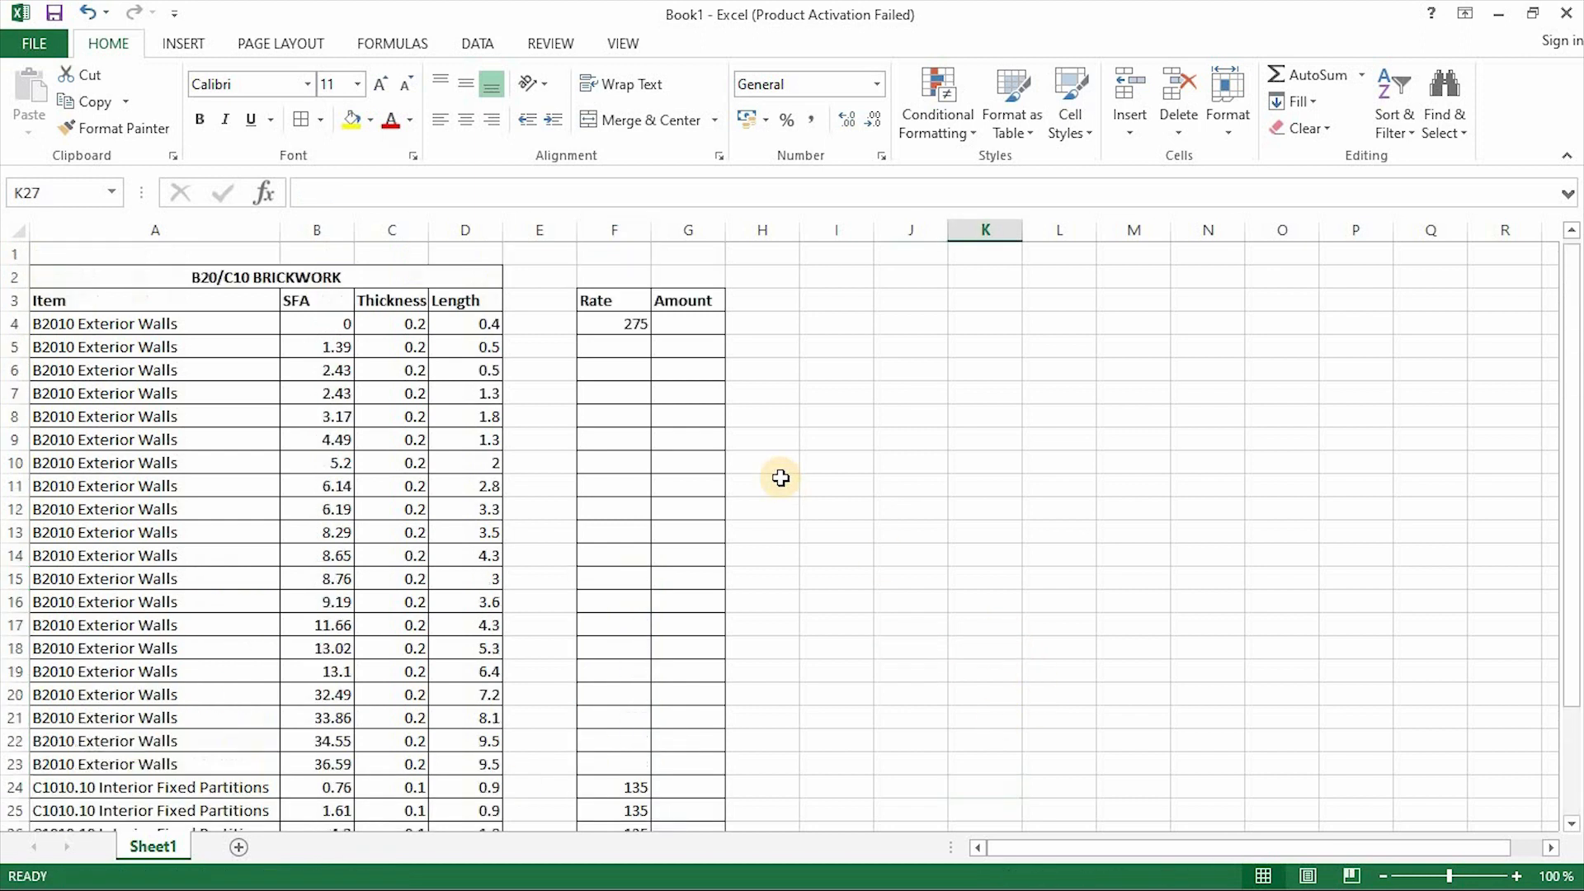
left_click(635, 323)
left_click_drag(651, 336, 649, 767)
left_click(1087, 539)
scroll(831, 453, "down", 4)
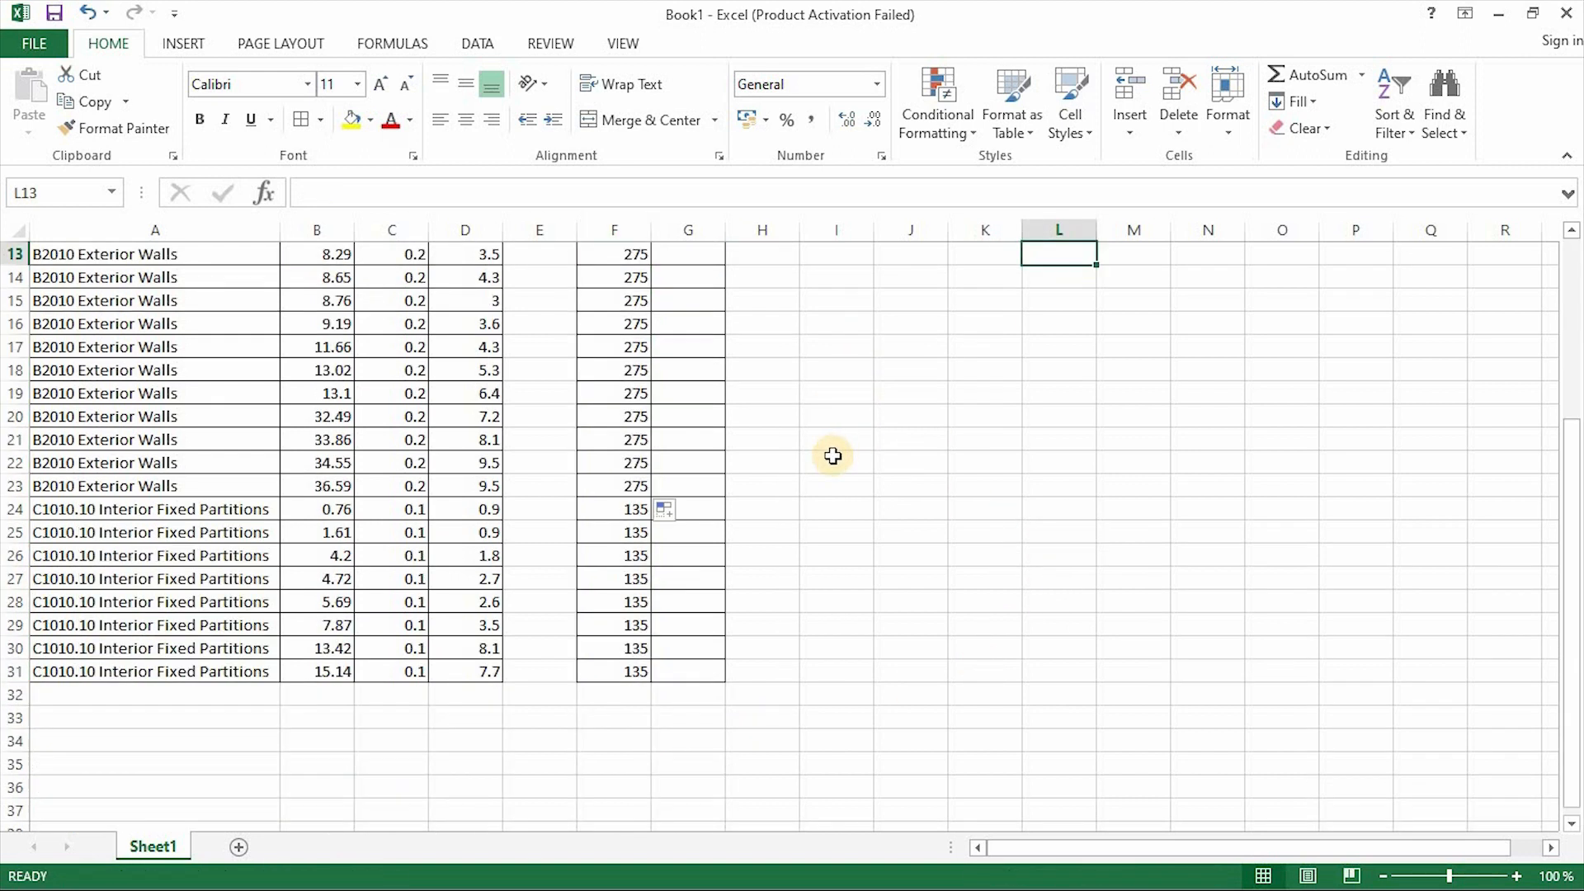
scroll(832, 456, "up", 3)
scroll(832, 456, "up", 1)
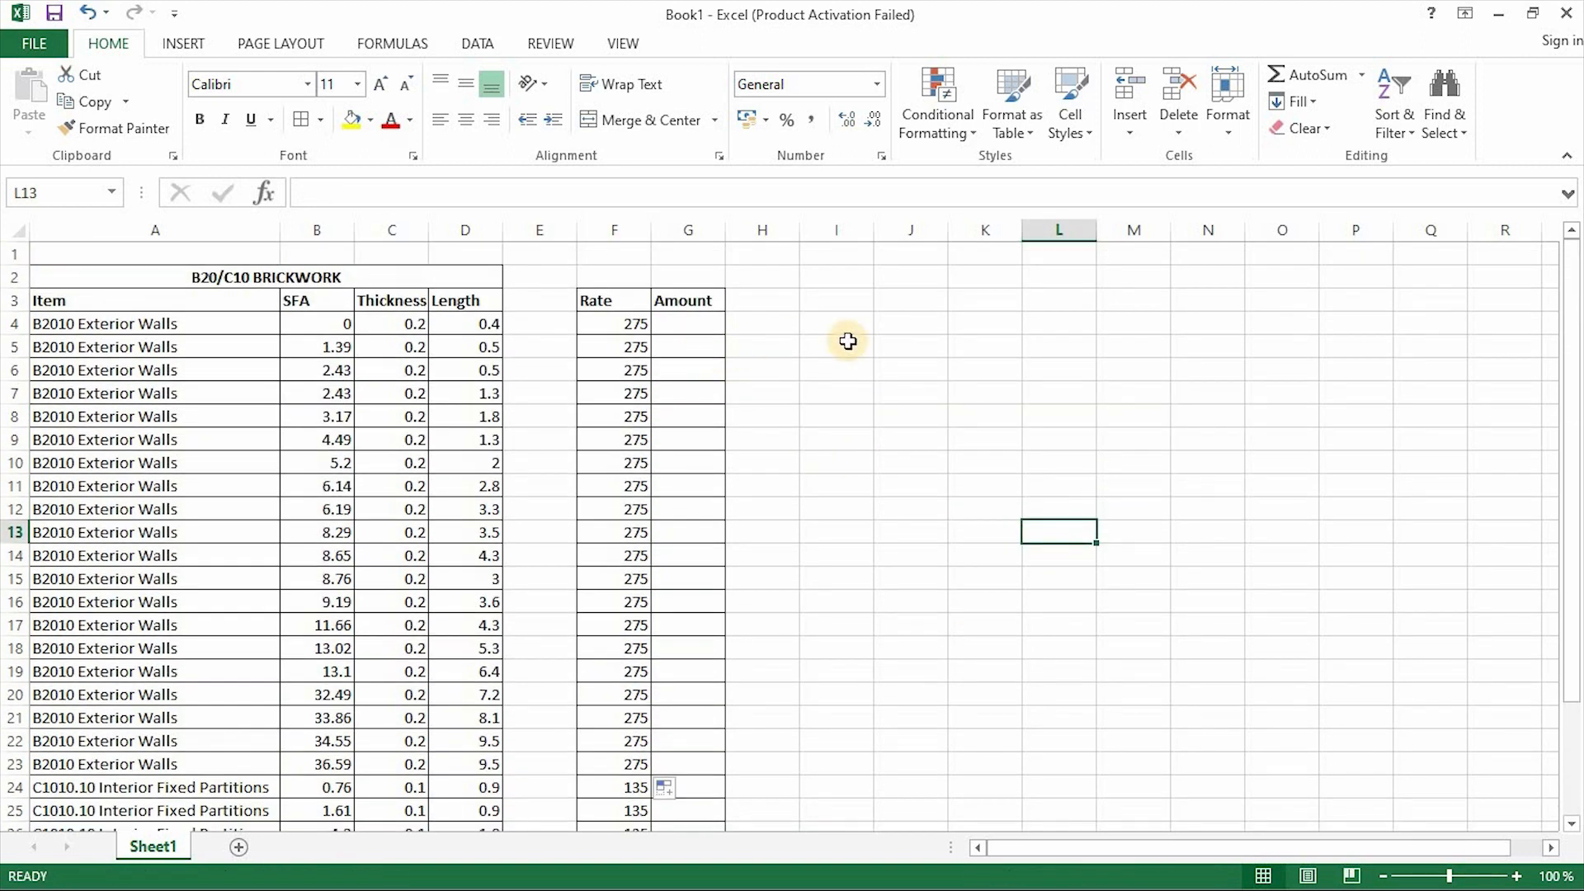
left_click(685, 326)
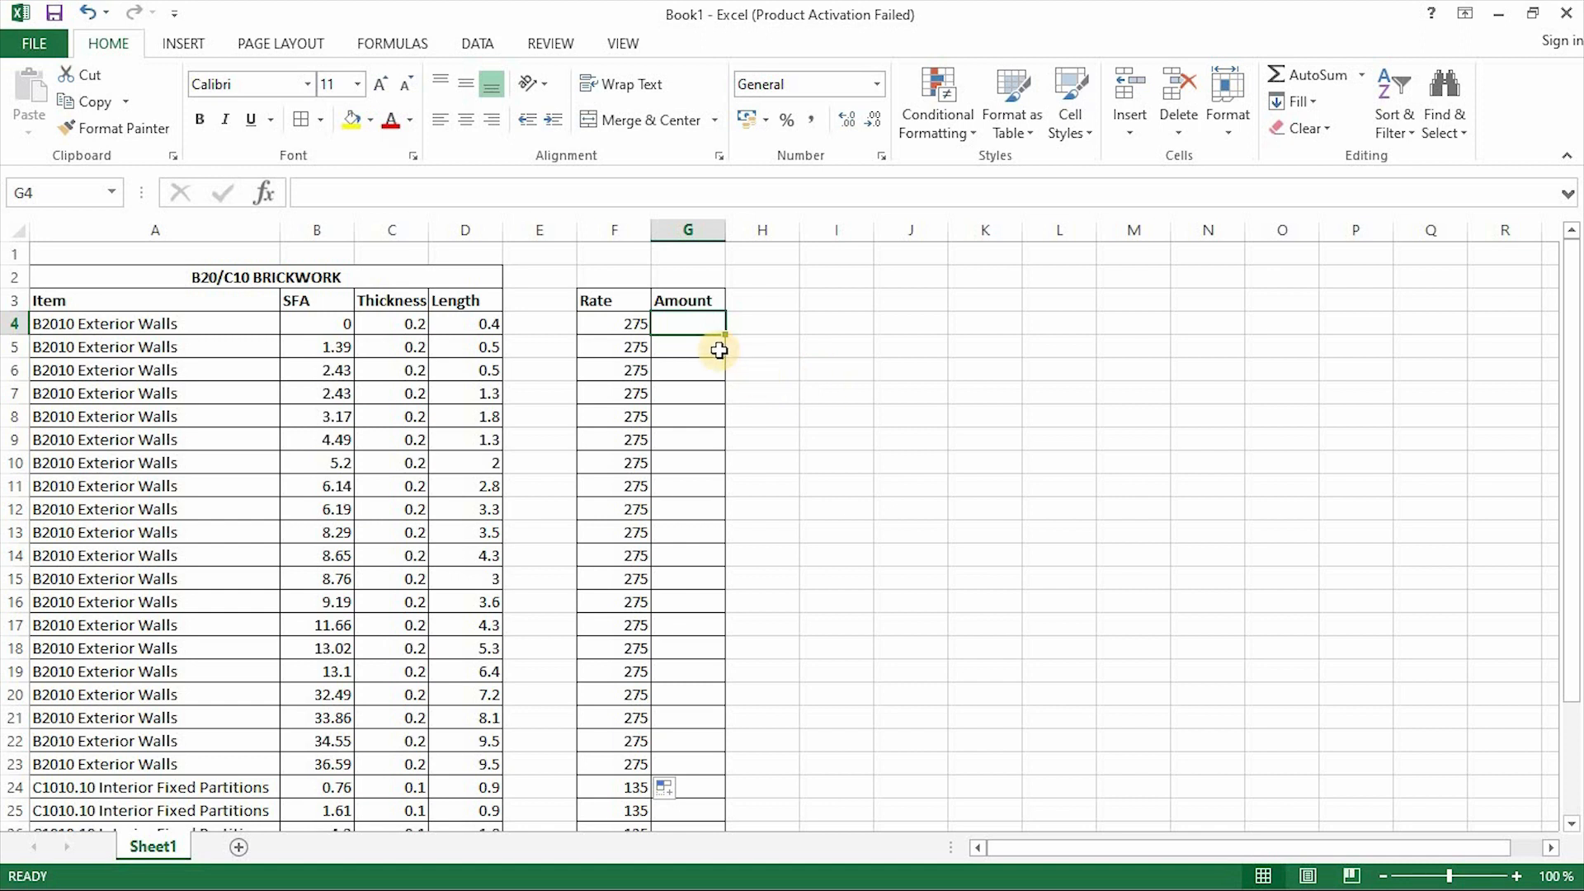
type("=")
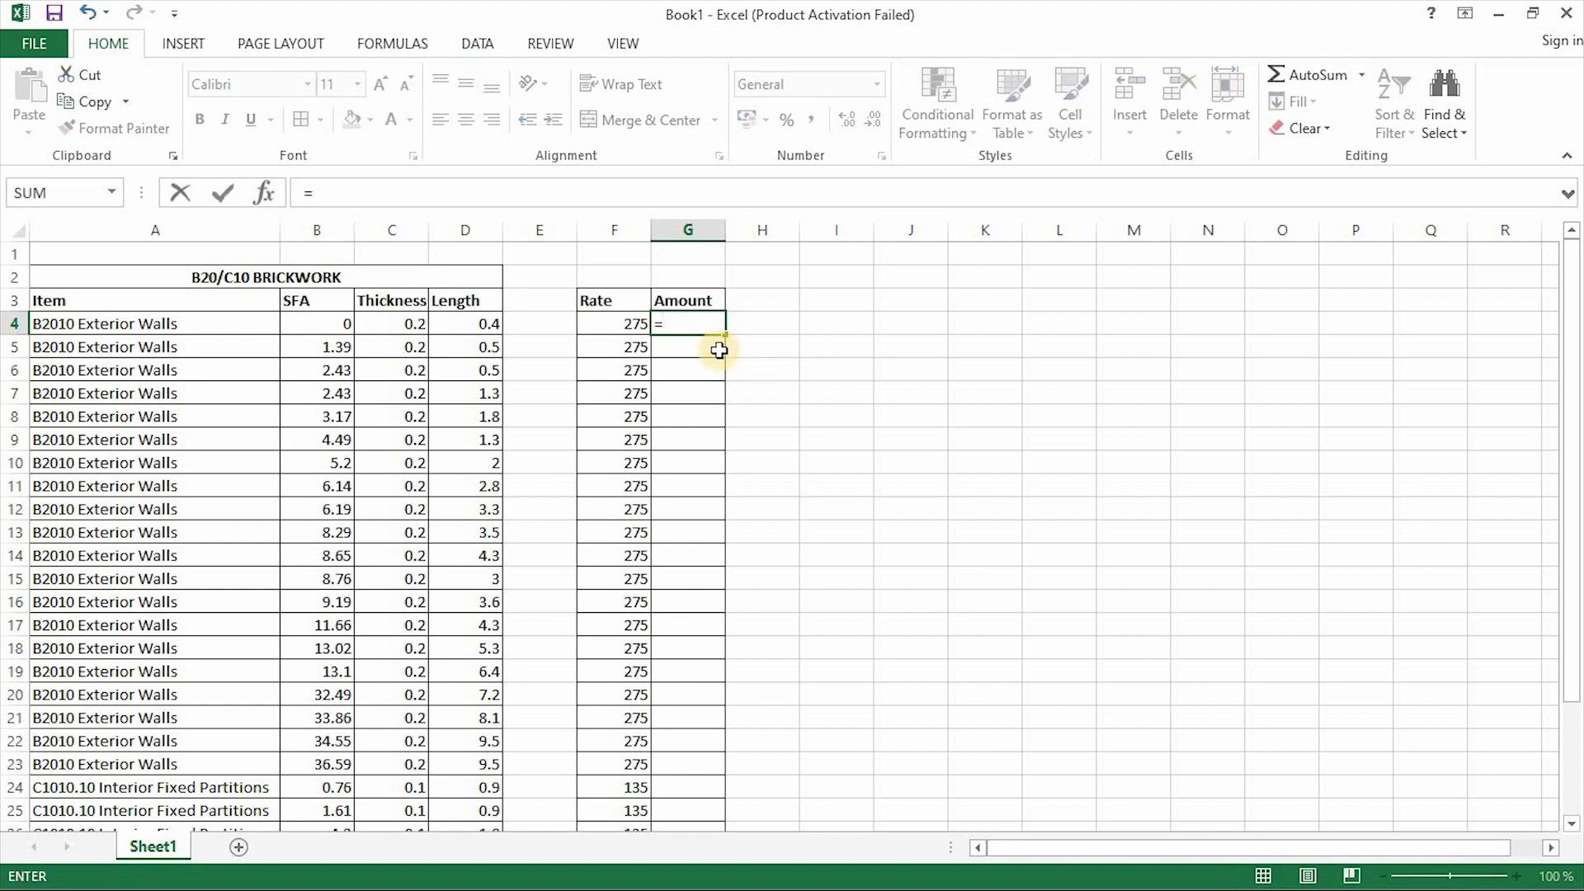
key("Left")
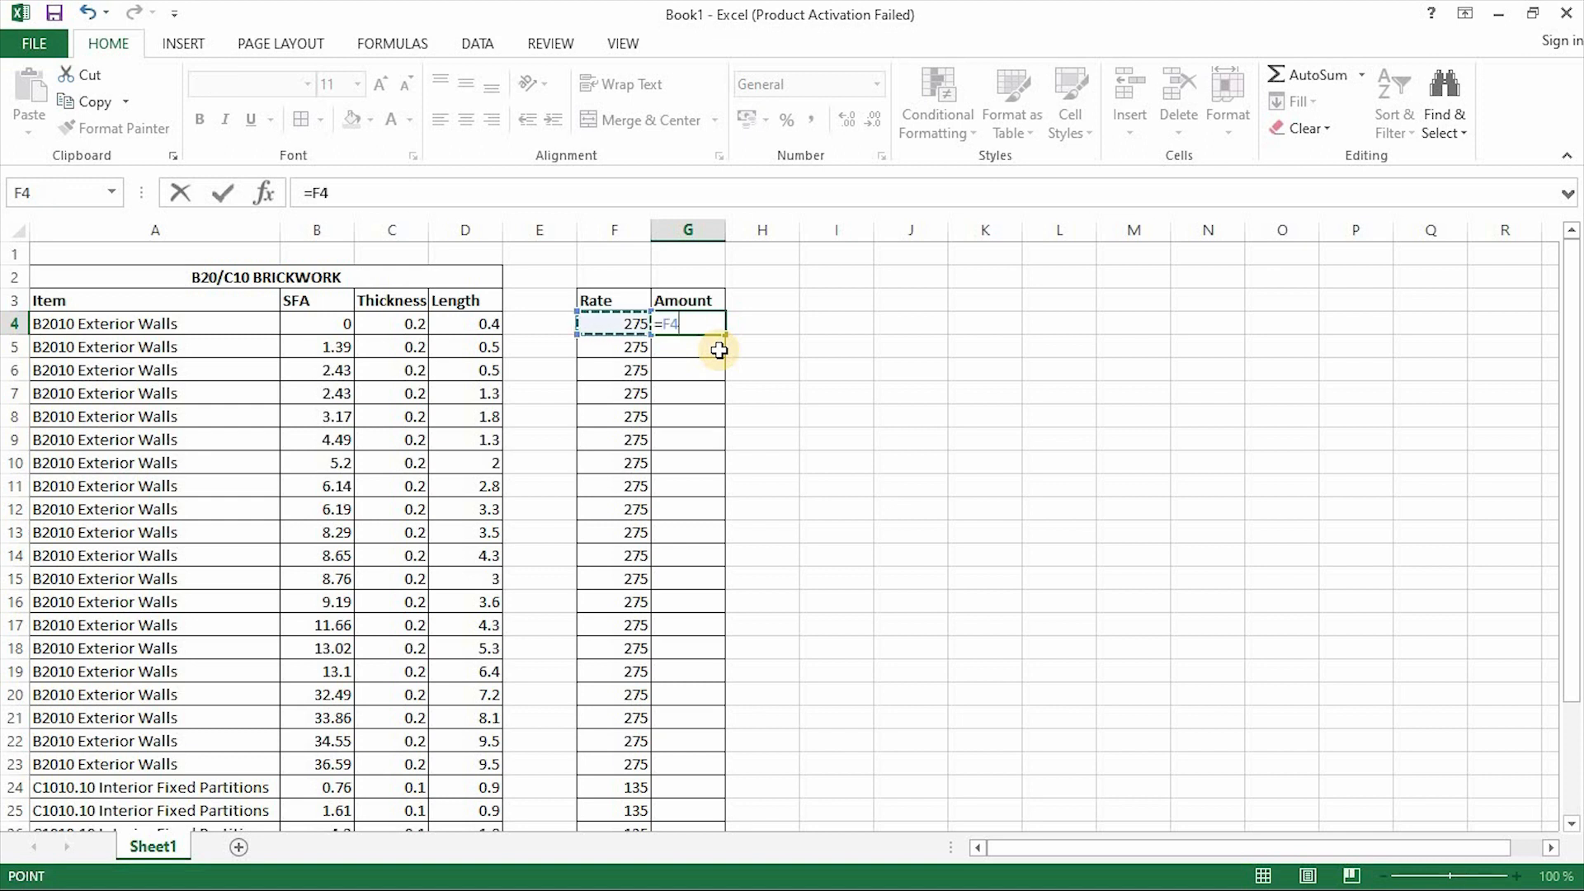
key("Left")
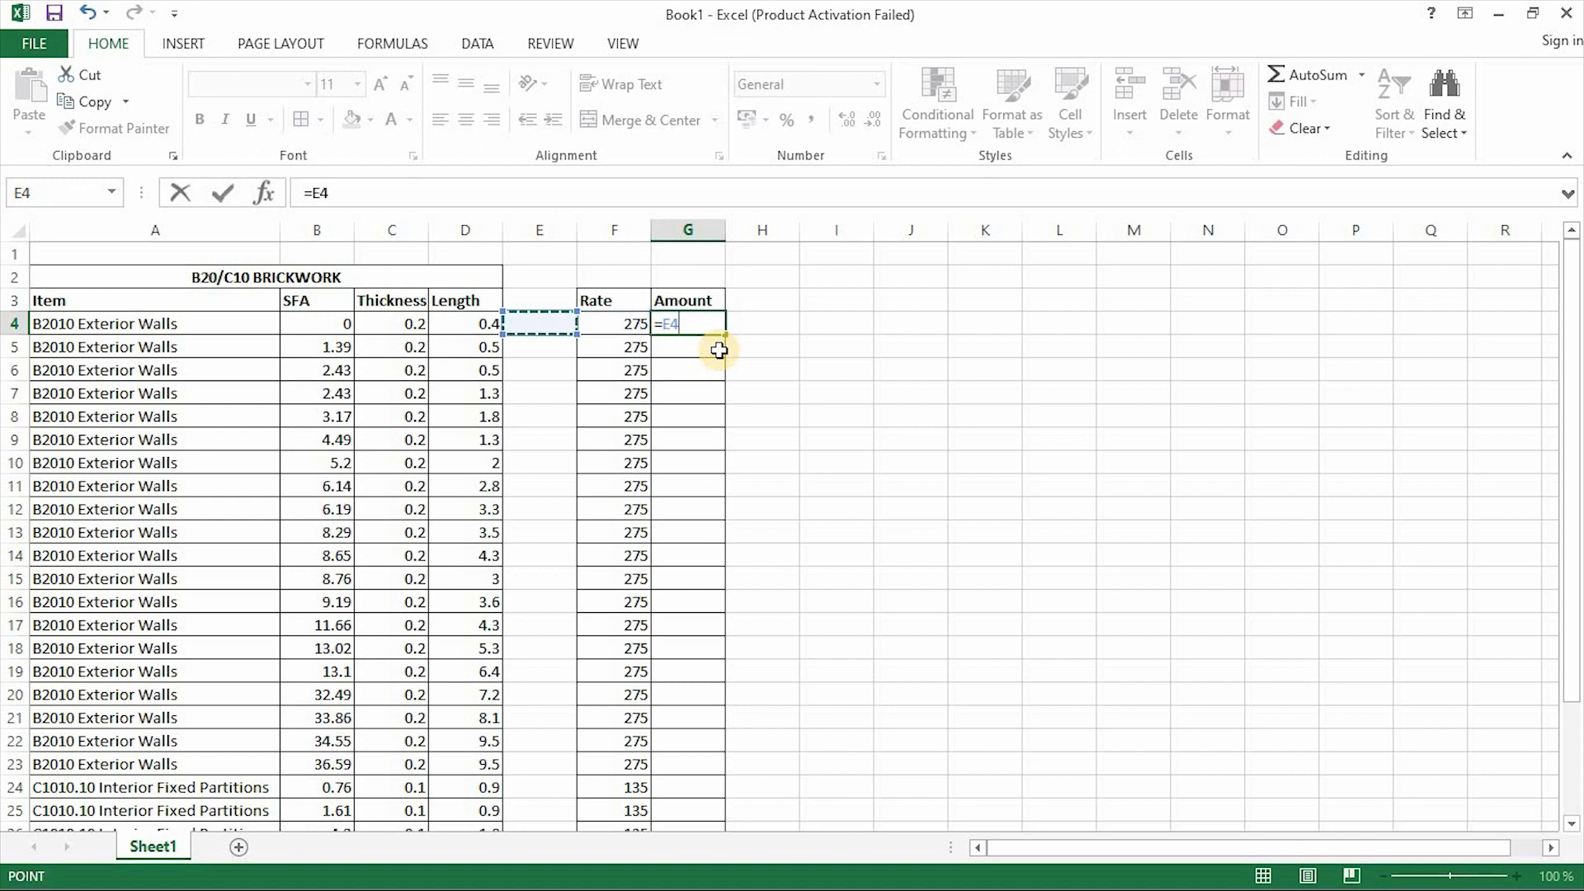
key("Right")
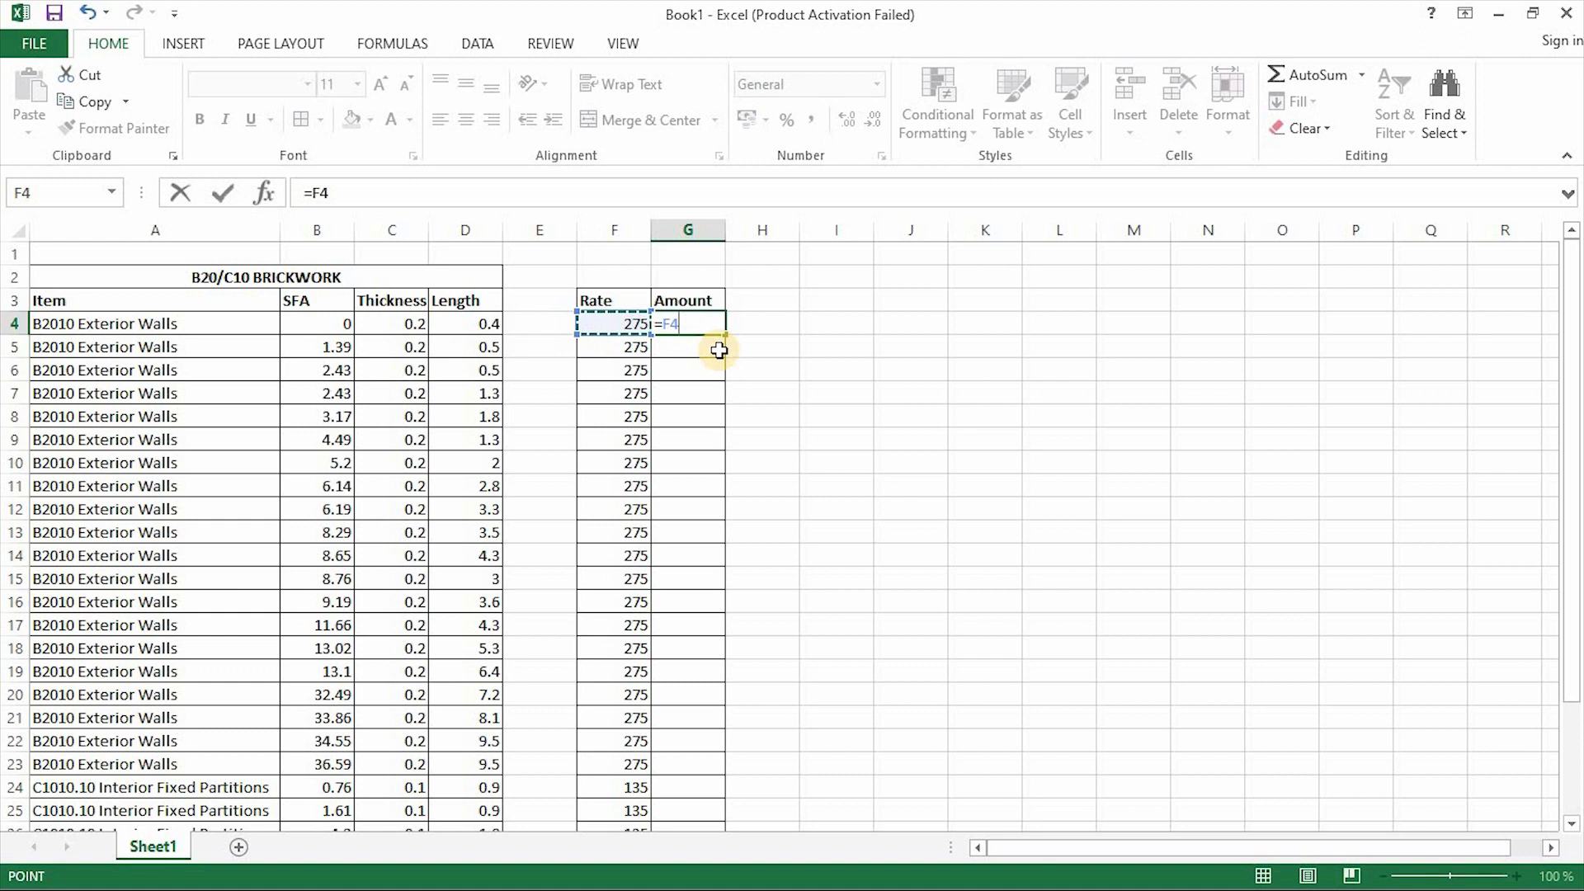
key("Return")
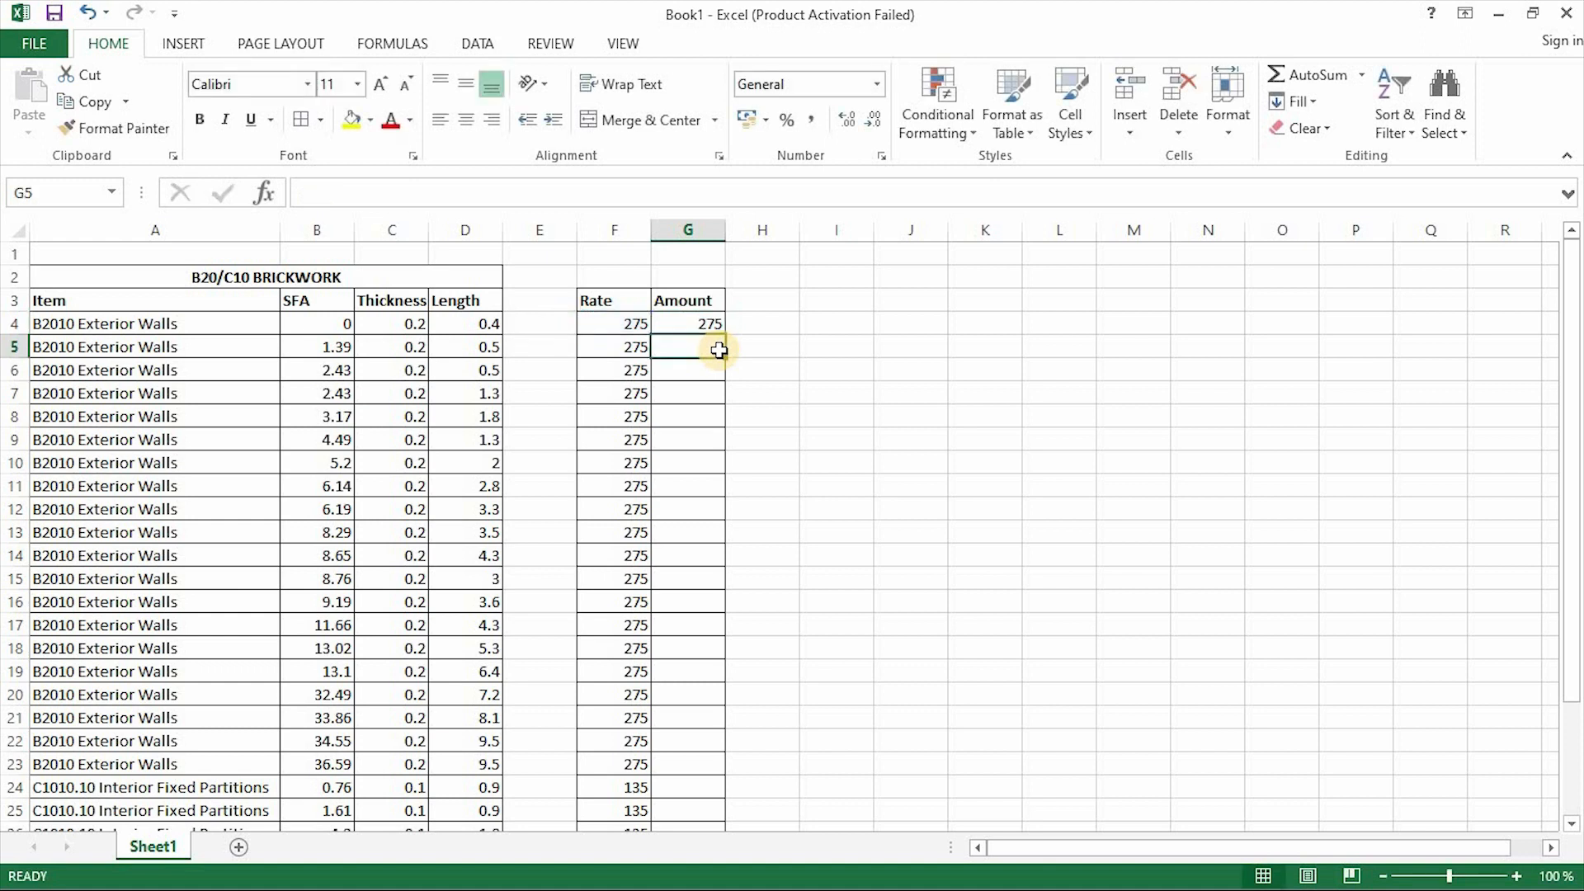
Enter the formula =F4*B4 in G4 to calculate the first item's amount from its rate and SFA.
left_click(703, 328)
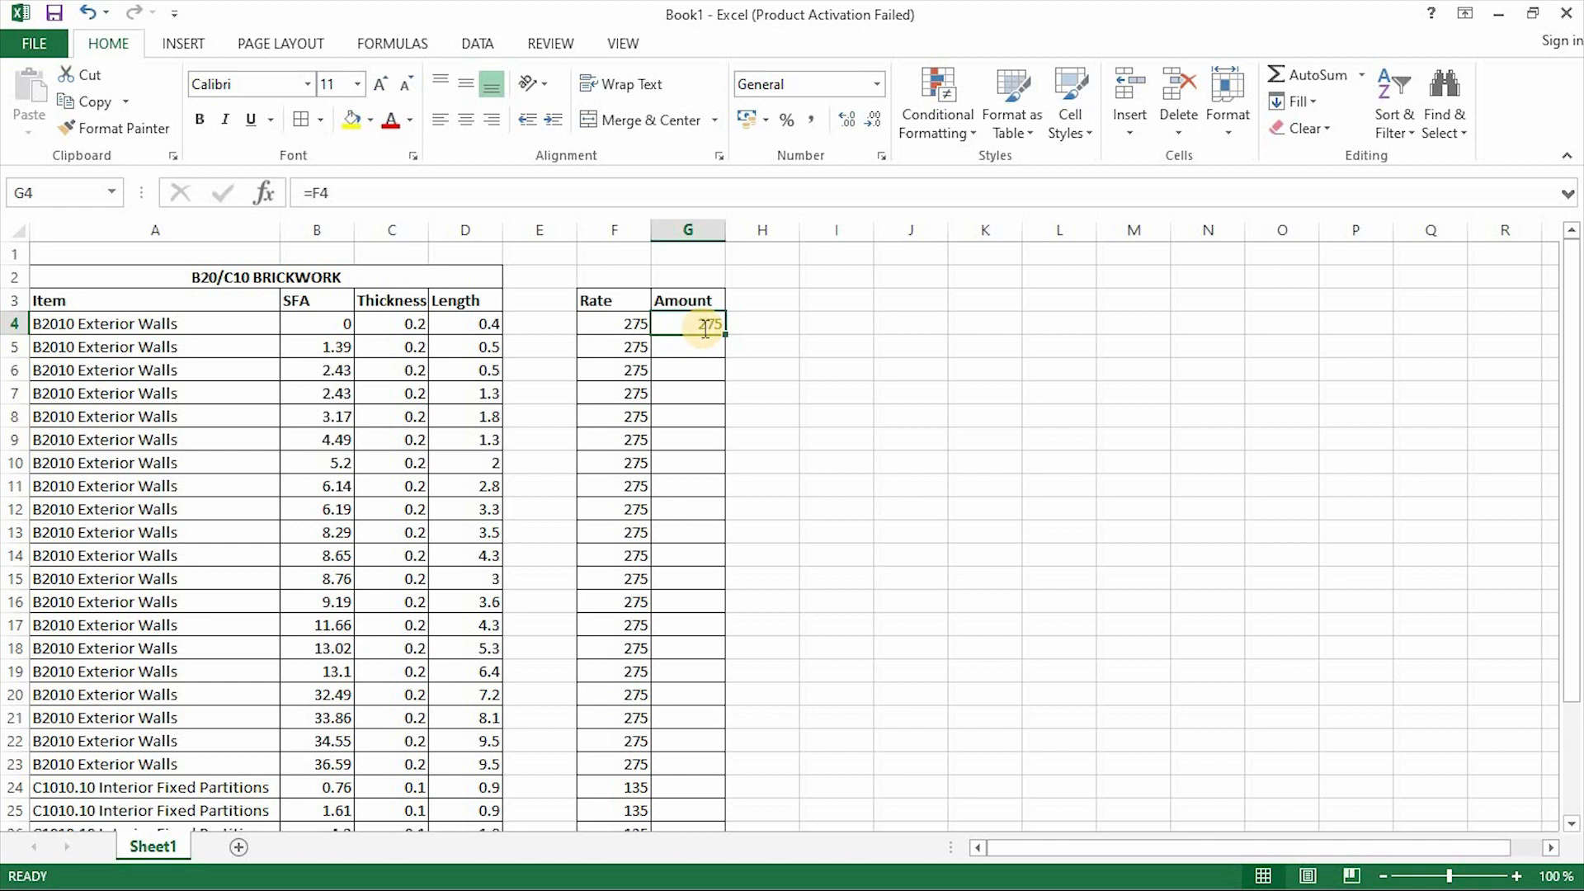
type("=")
key("Left")
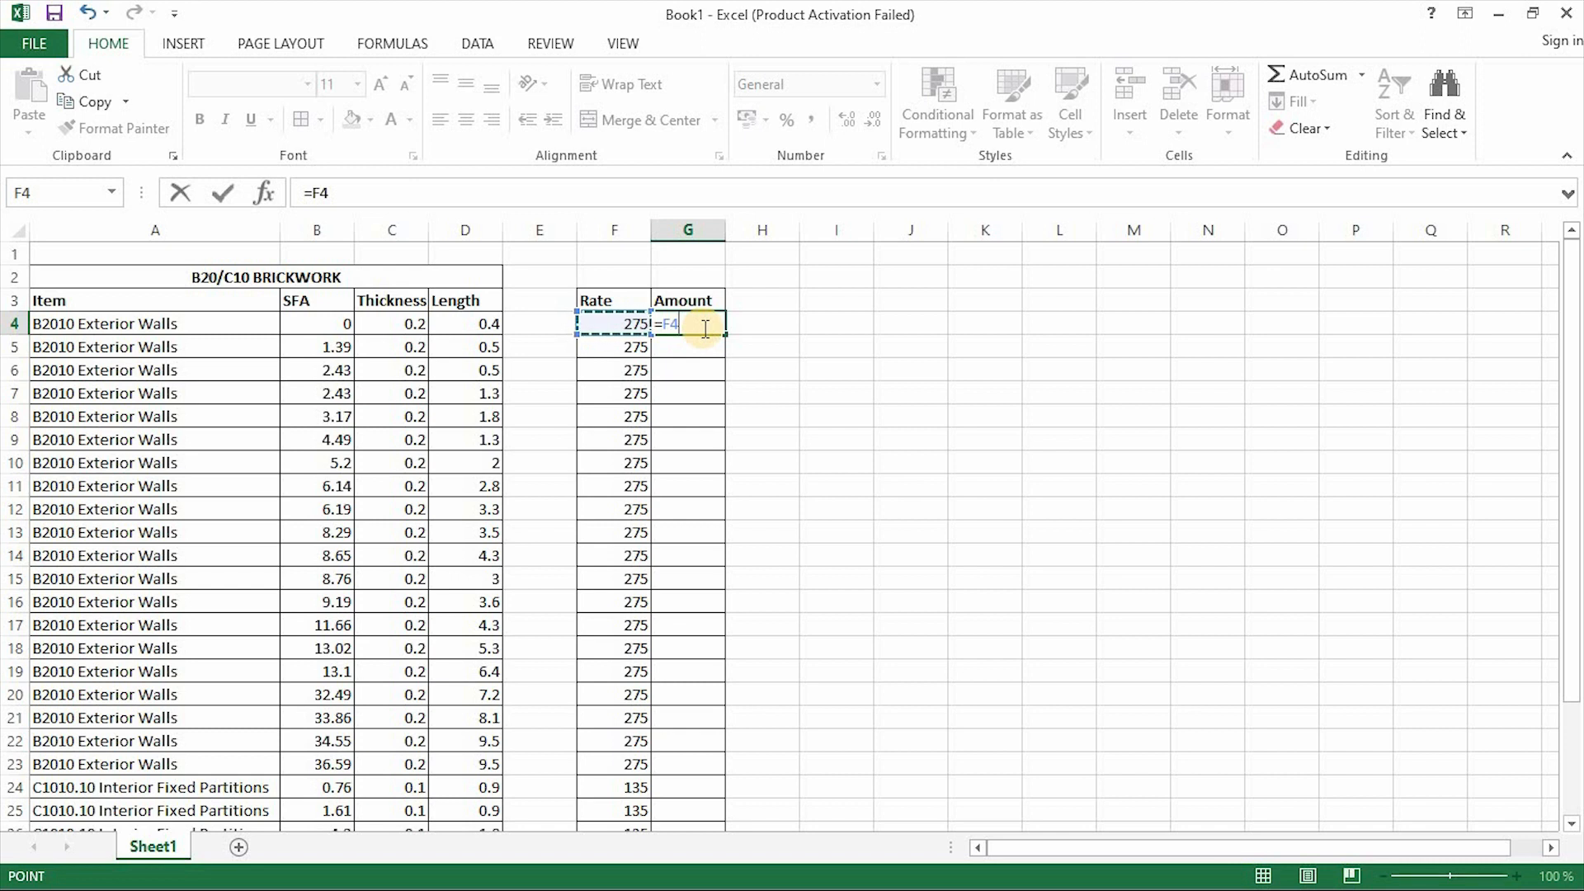
type("*")
key("Left")
key("Left")
key("Left")
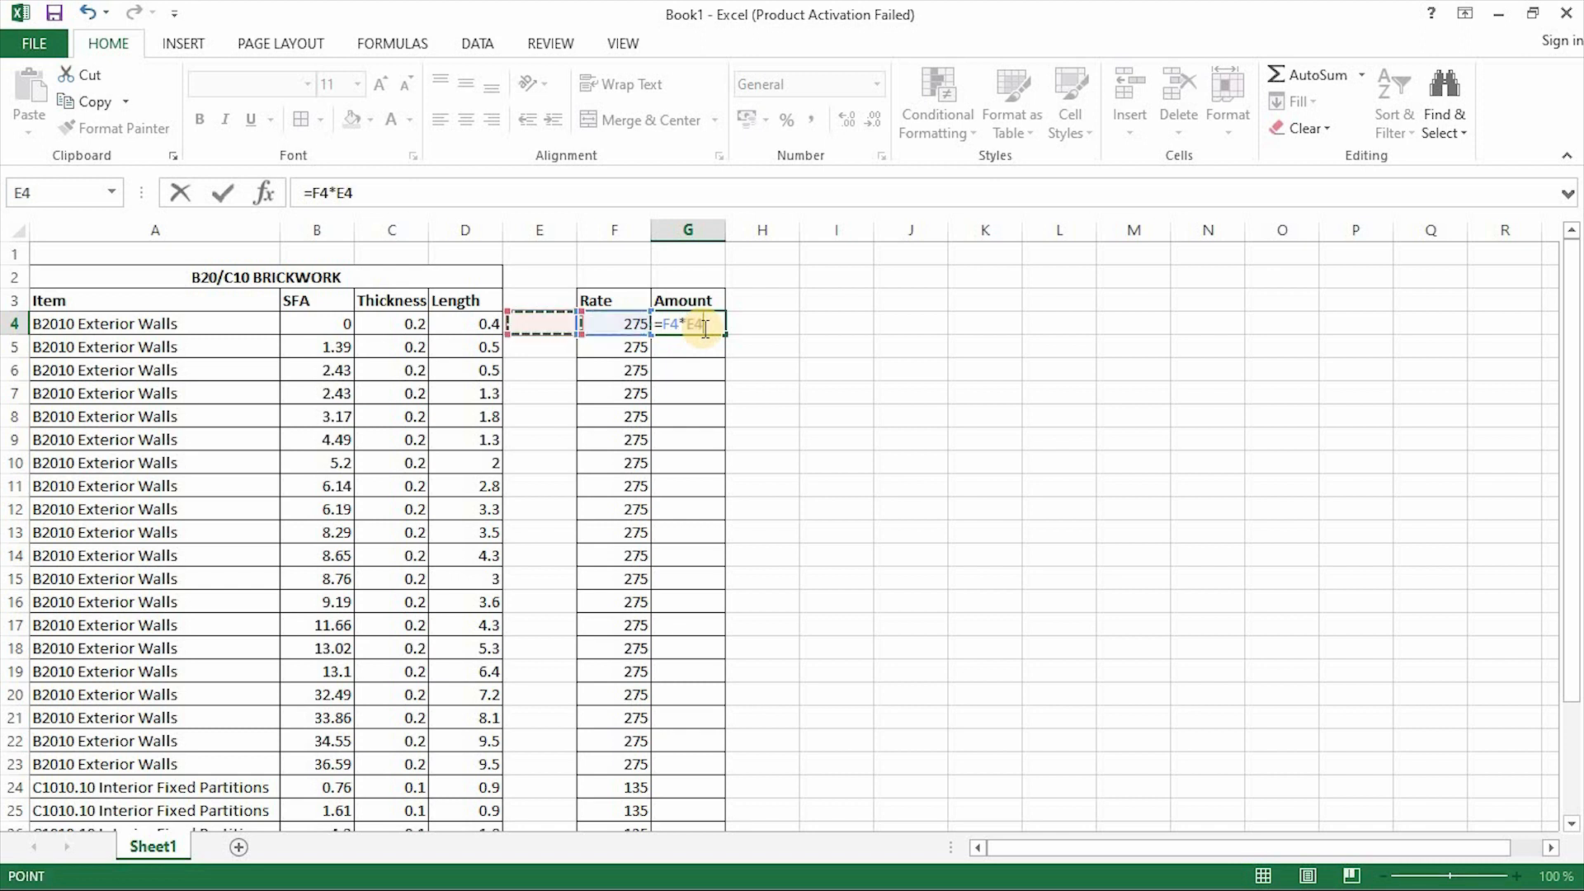
key("Left")
key("Left")
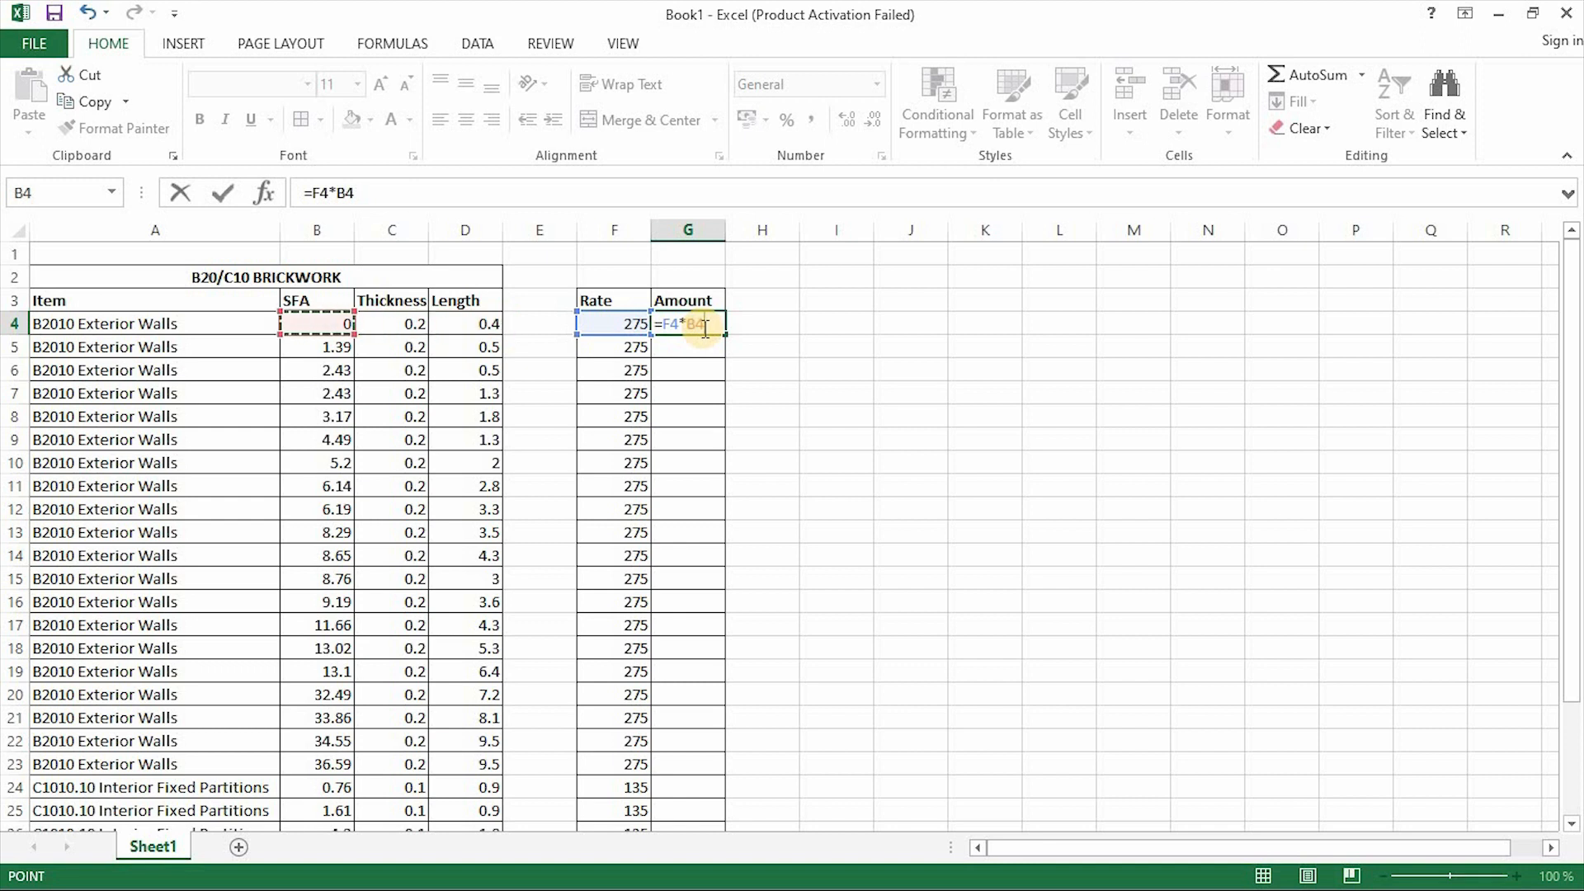
key("Return")
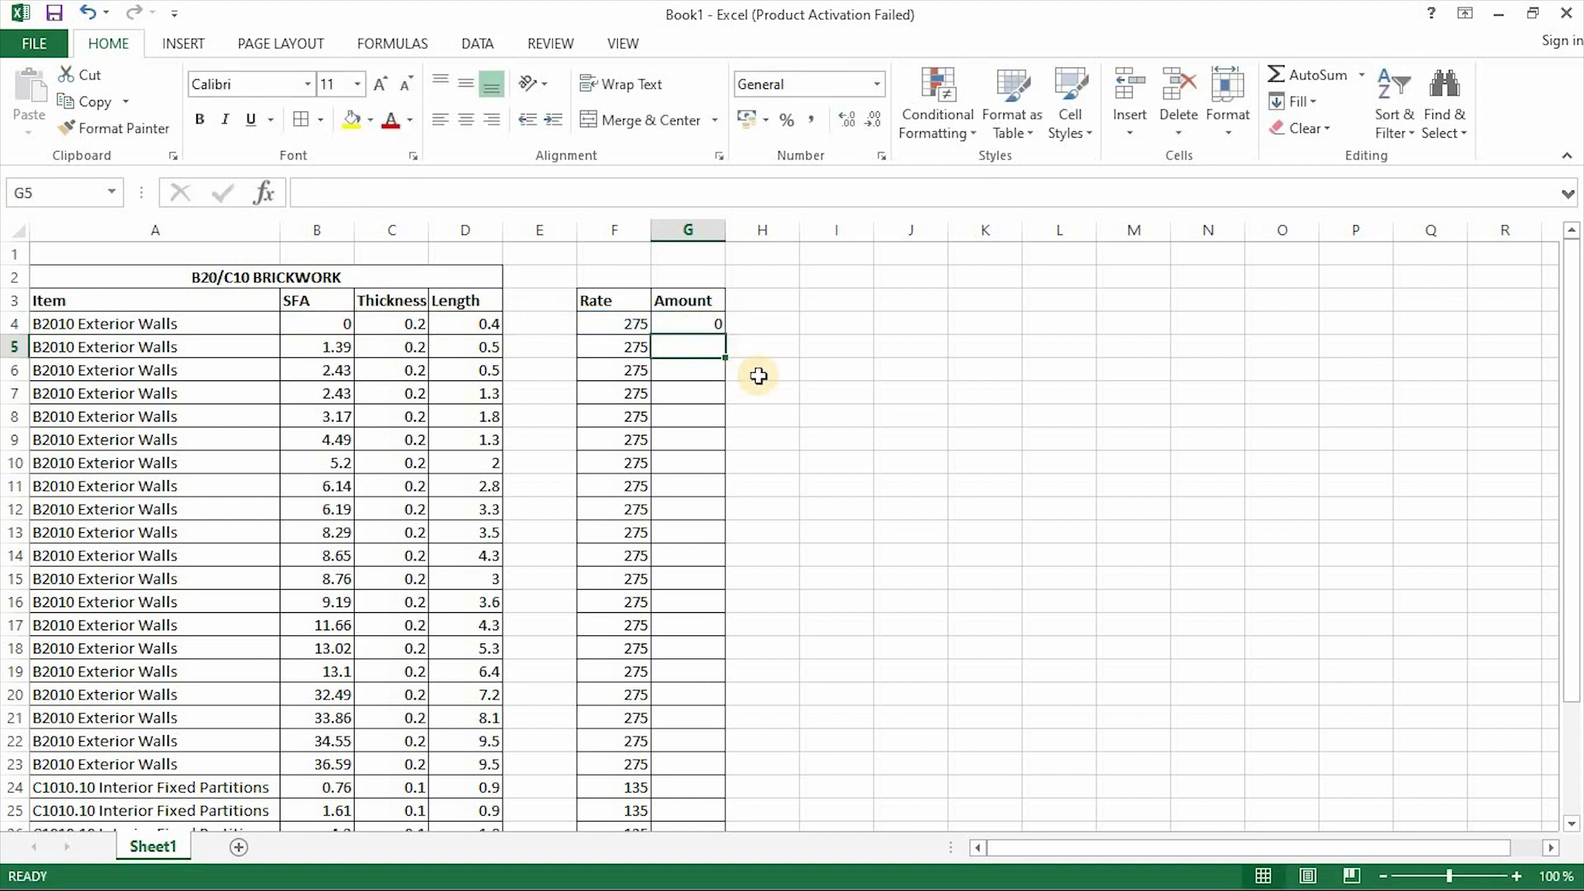
left_click(703, 323)
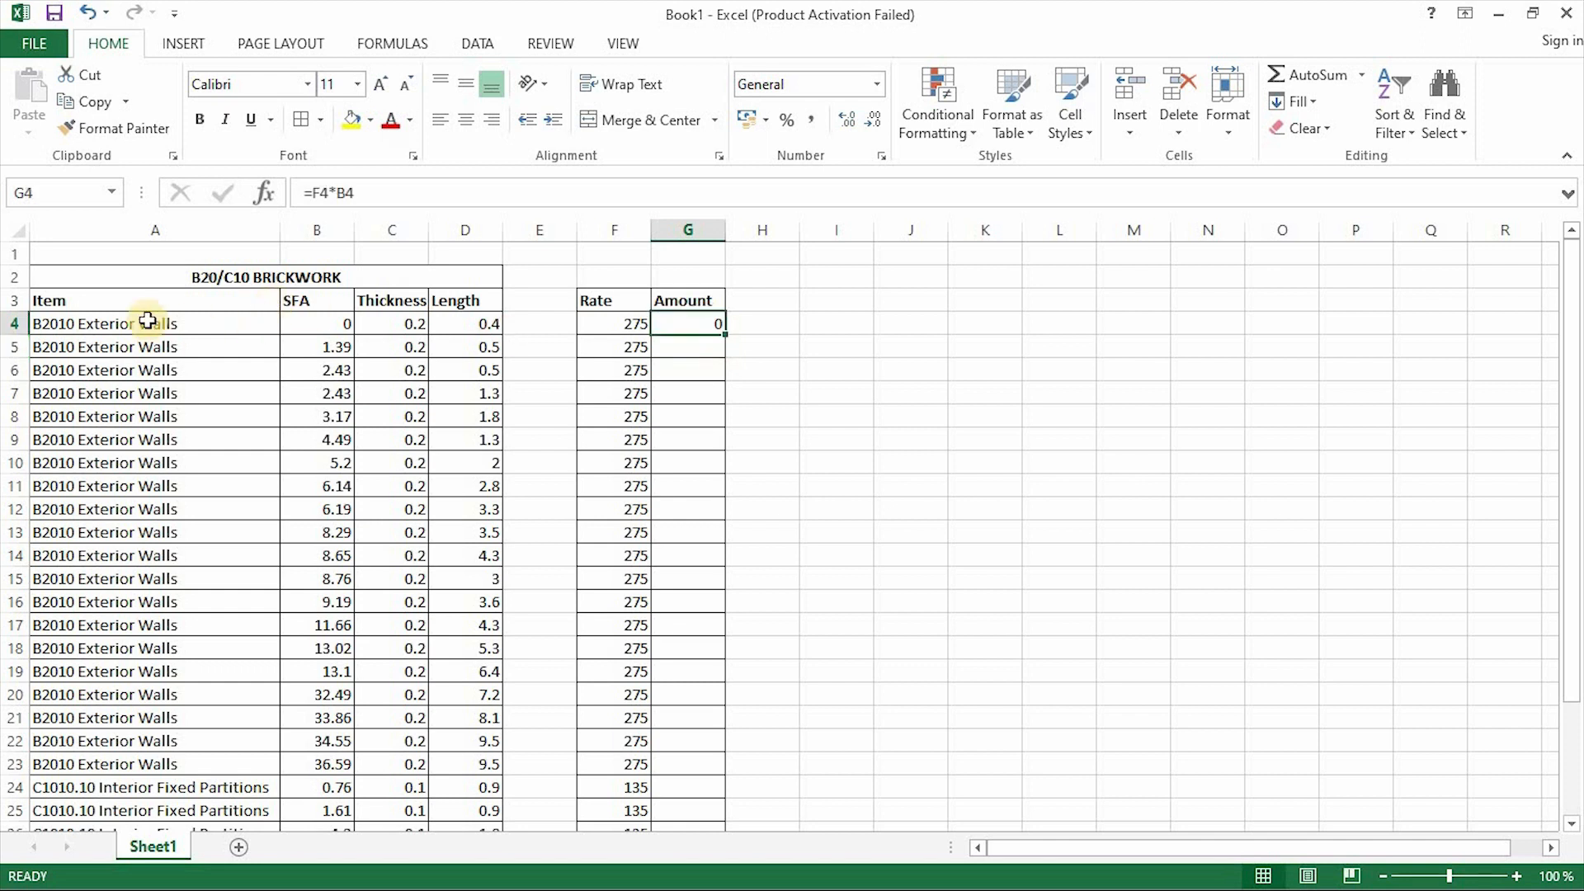
left_click(327, 327)
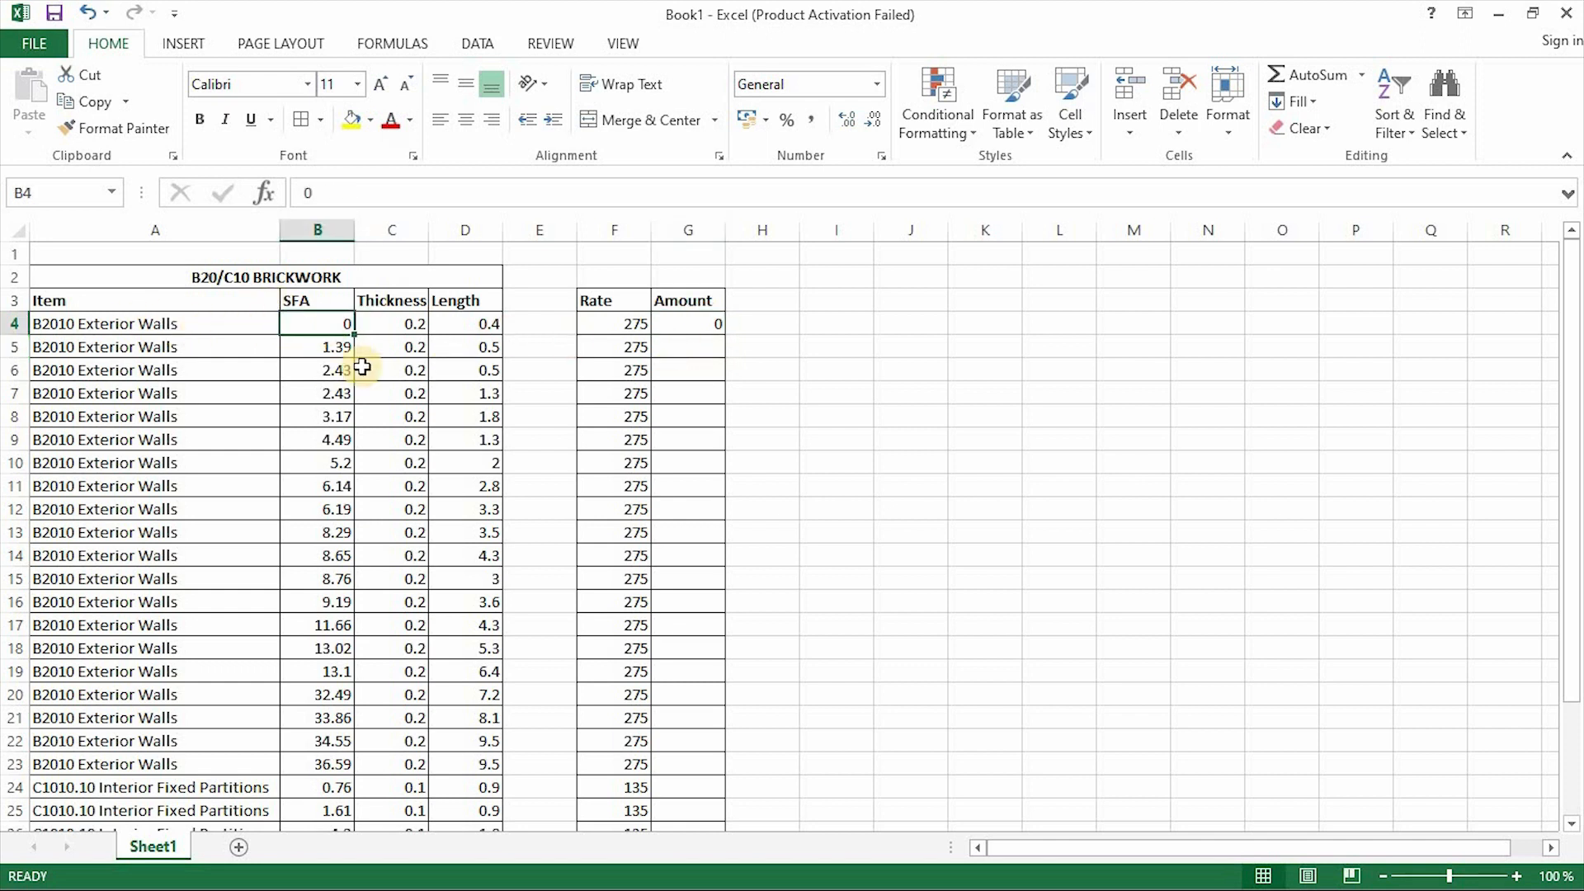
left_click(327, 347)
left_click(327, 326)
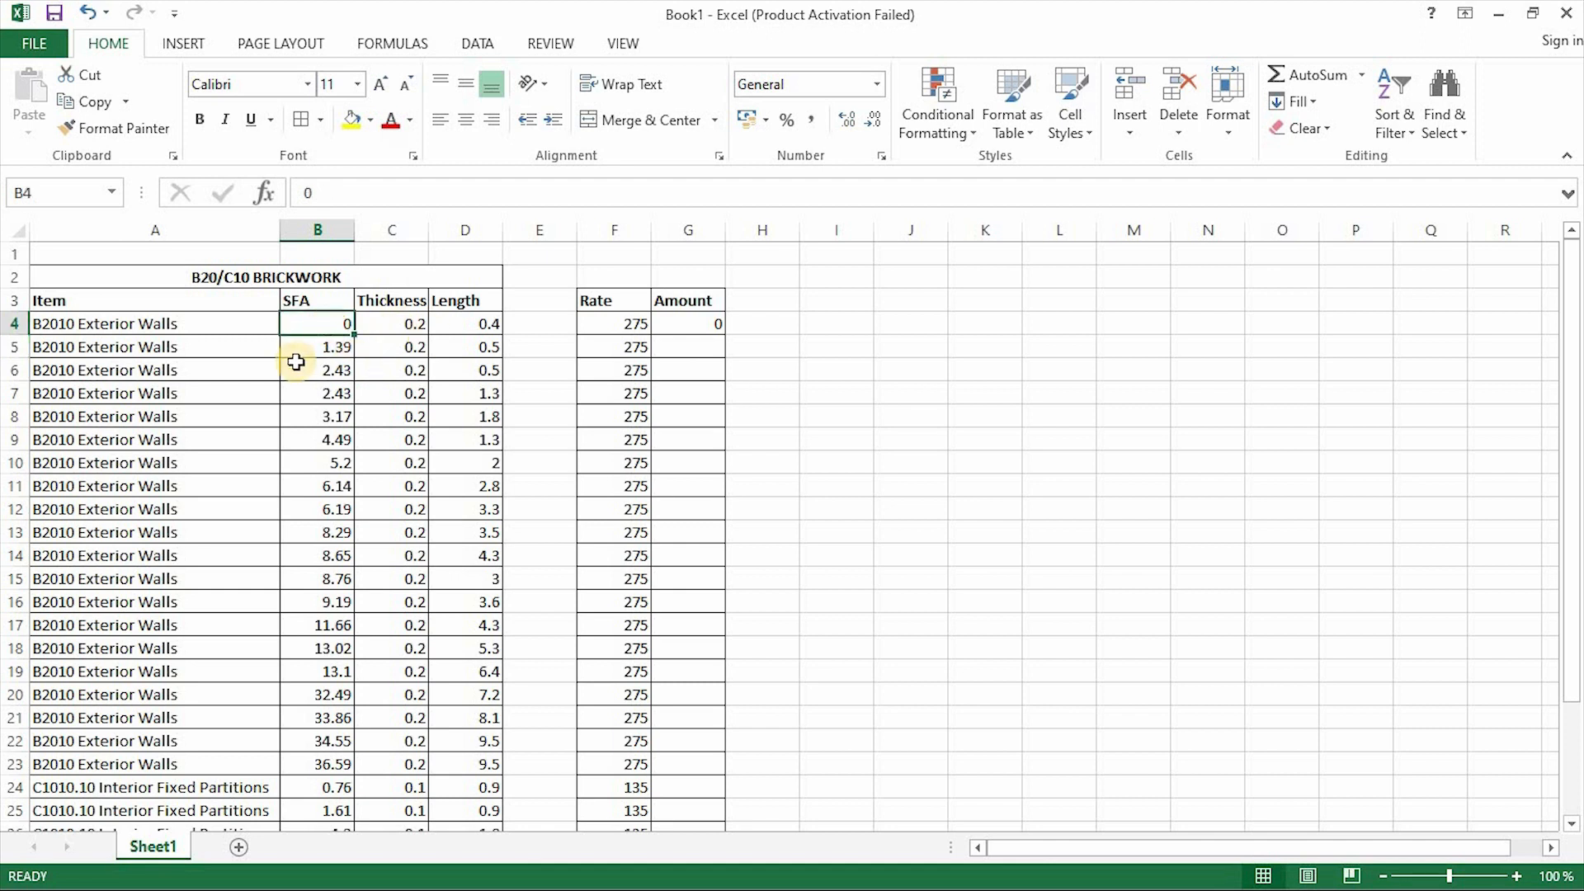
left_click(810, 347)
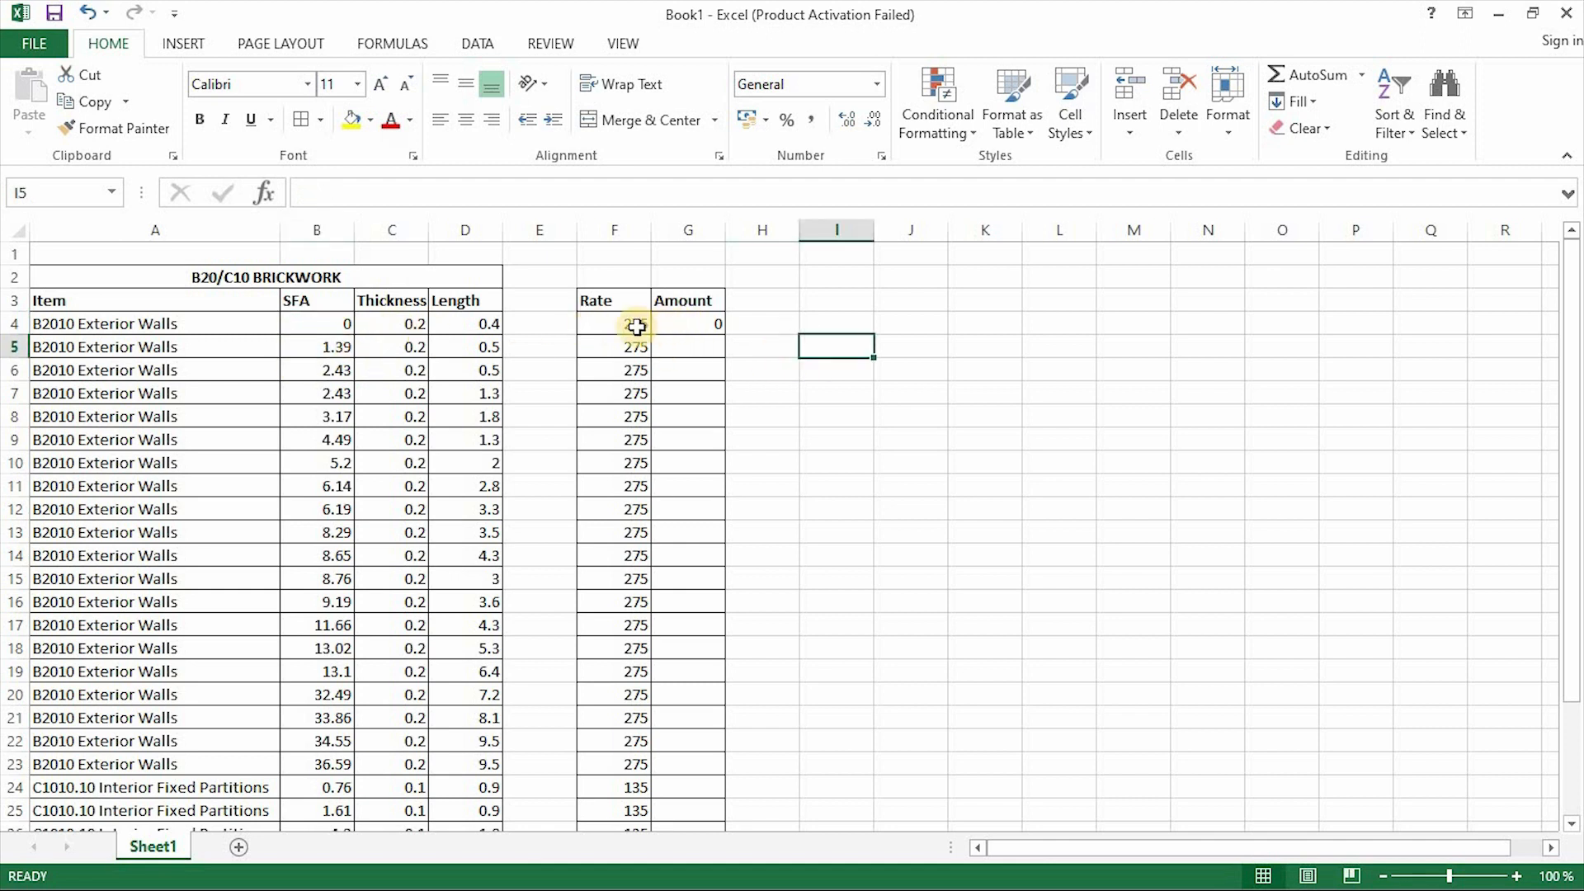
Fill the Amount formula from G4 down to G23 for all exterior wall rows.
left_click(677, 324)
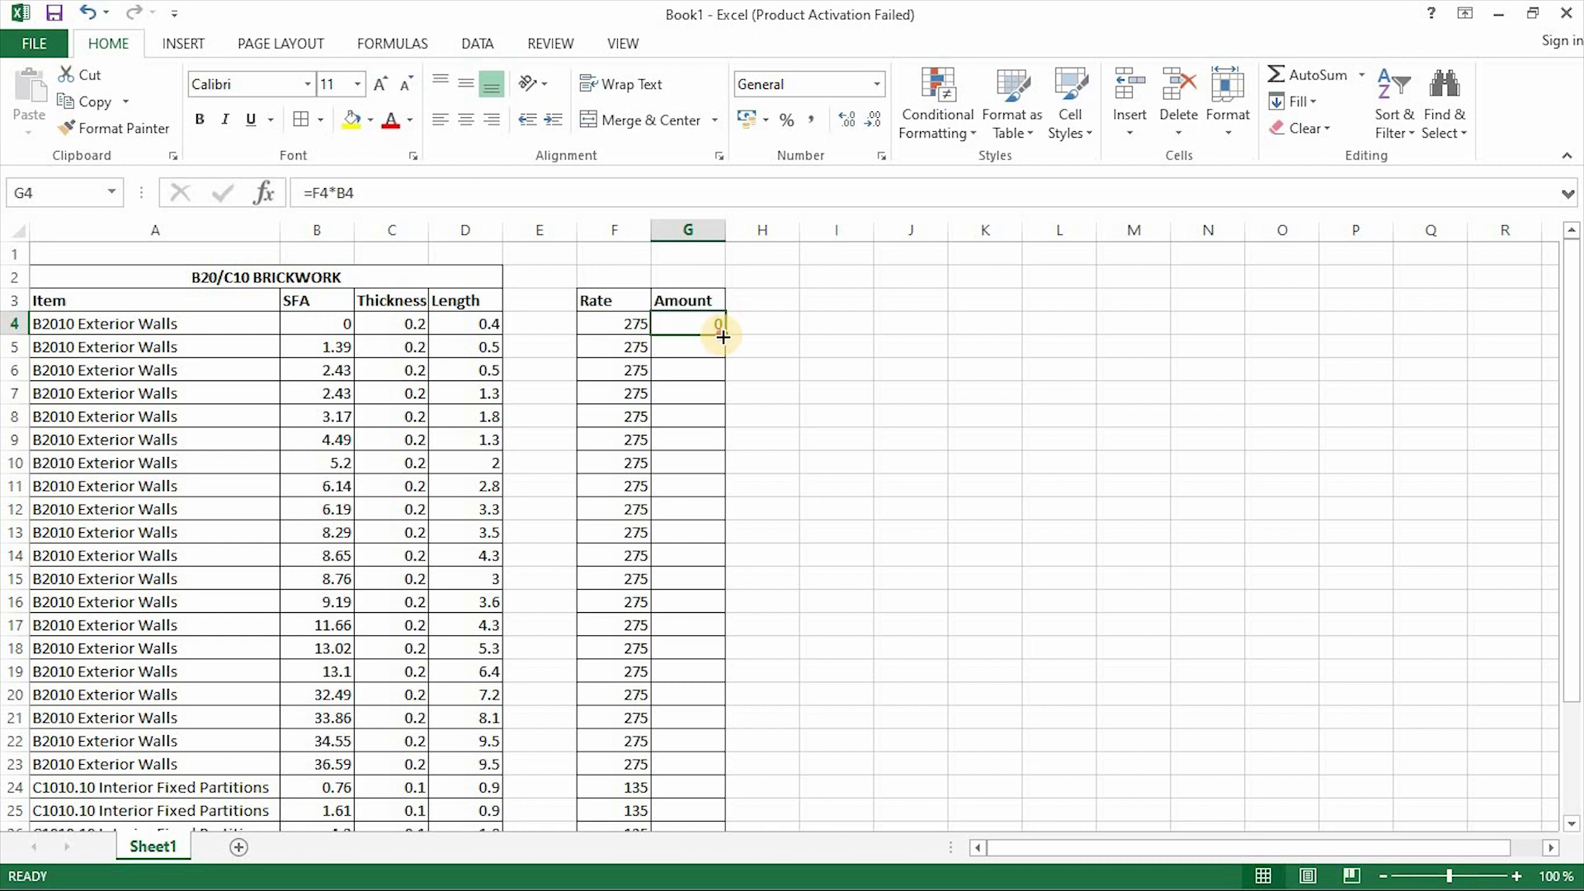
left_click_drag(723, 336, 715, 773)
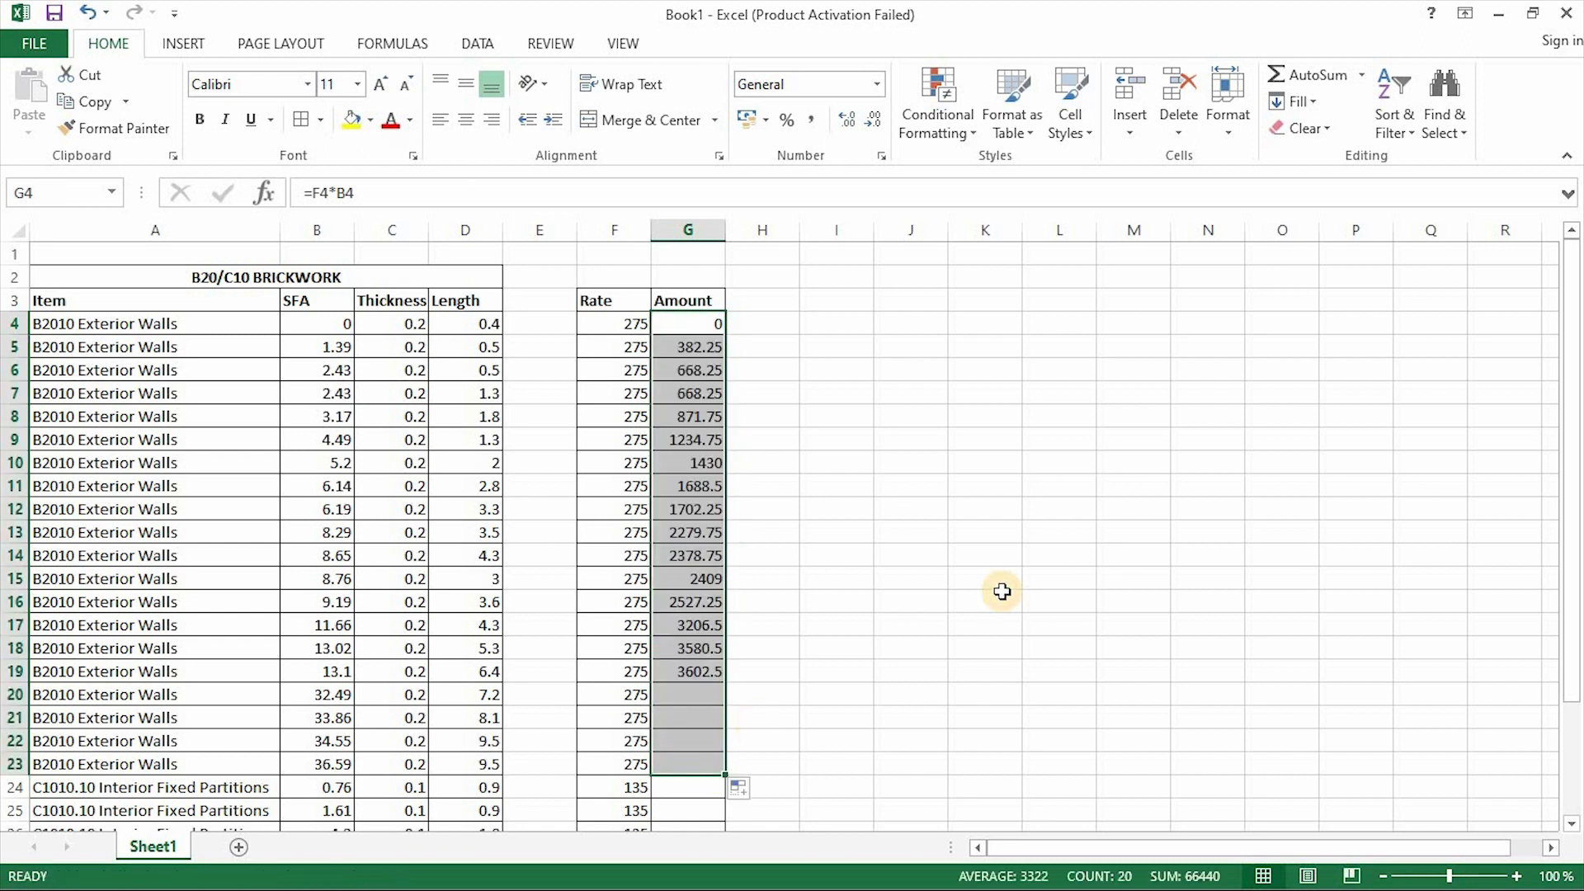
Fill the Amount formula from G23 down to G31 for all interior fixed partition rows and check the formula in G24.
left_click(1025, 529)
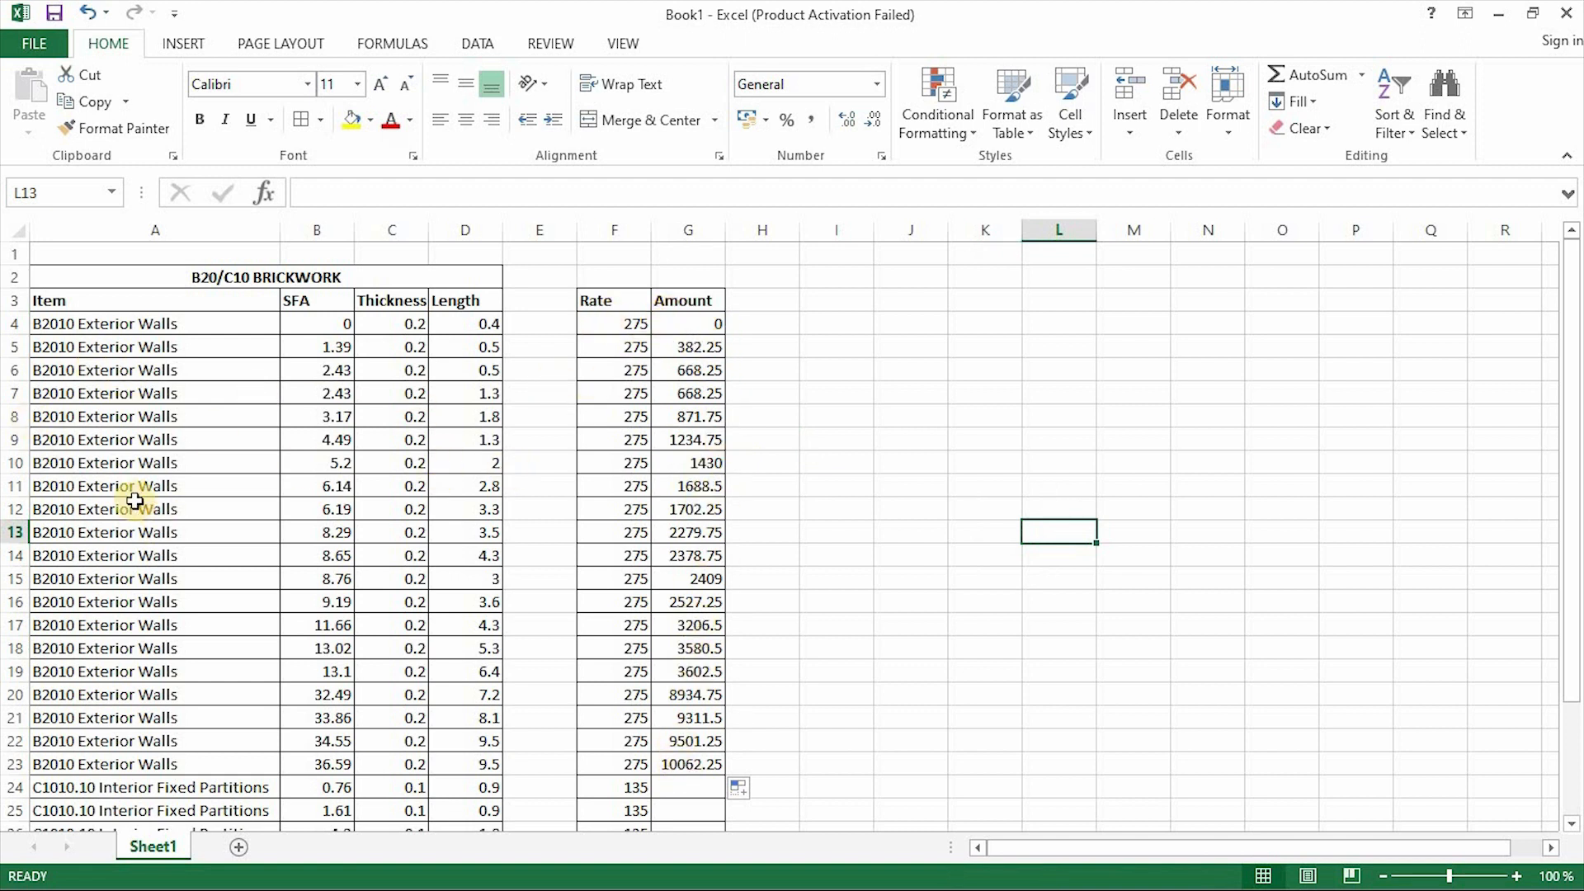
scroll(375, 437, "down", 3)
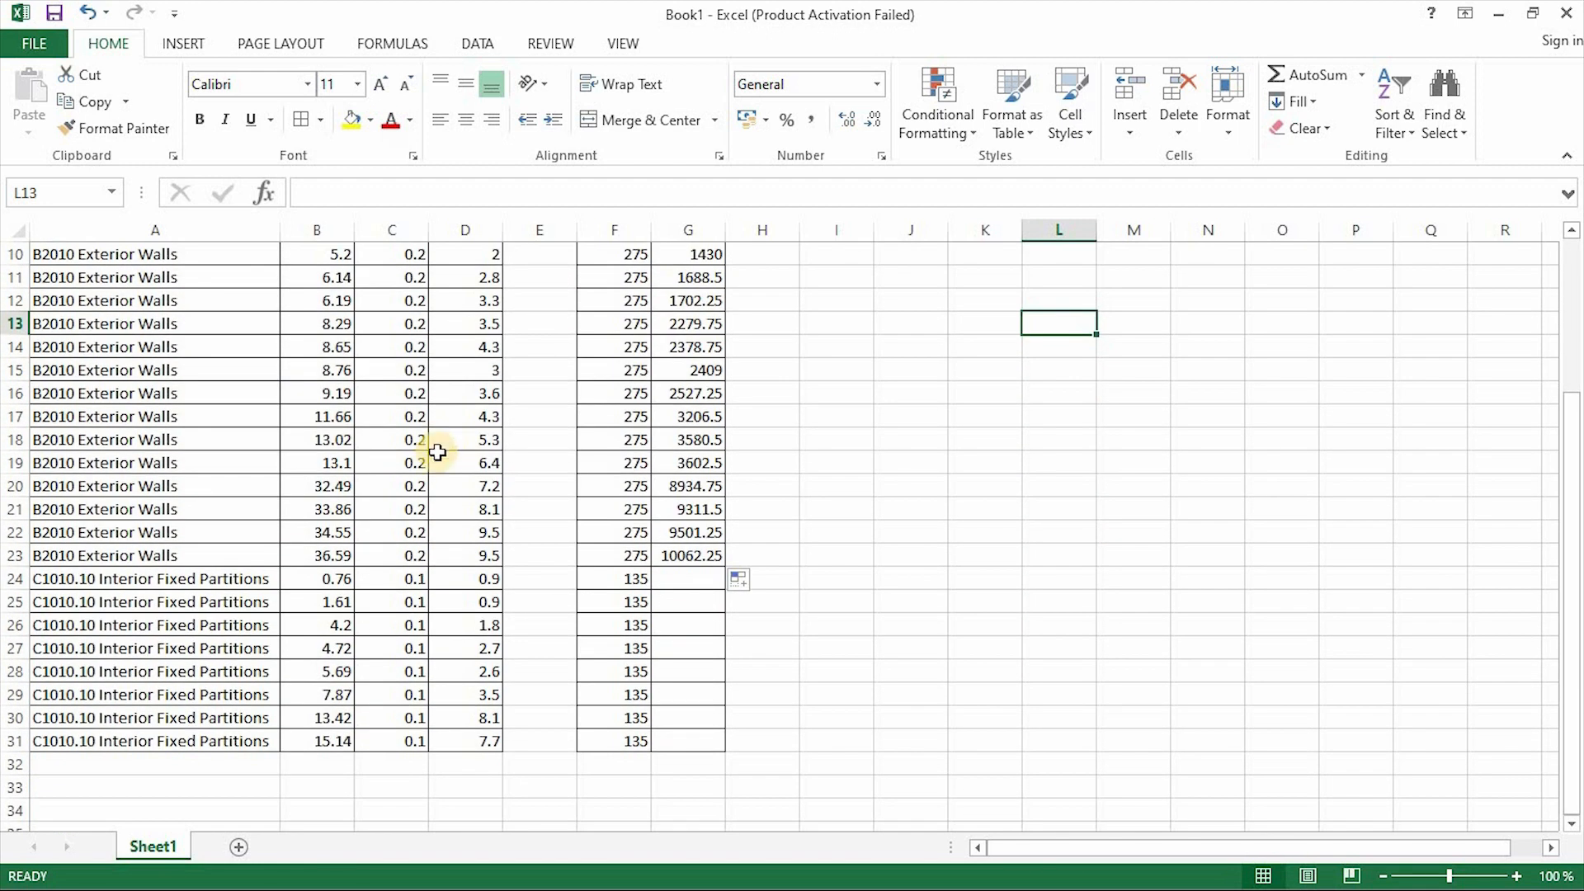
left_click(681, 577)
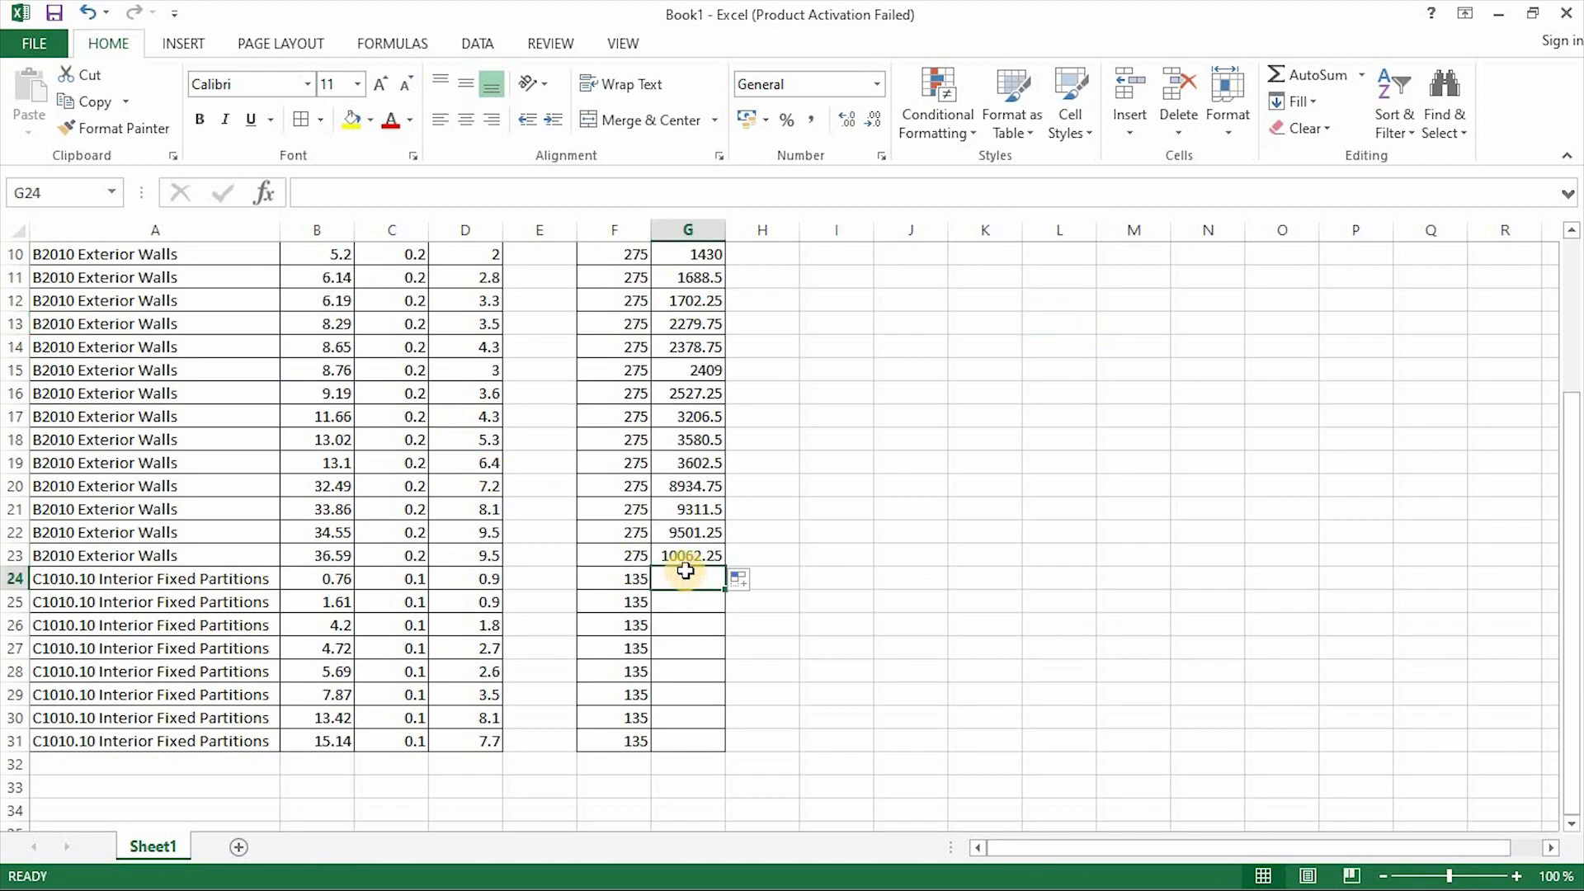
left_click(692, 558)
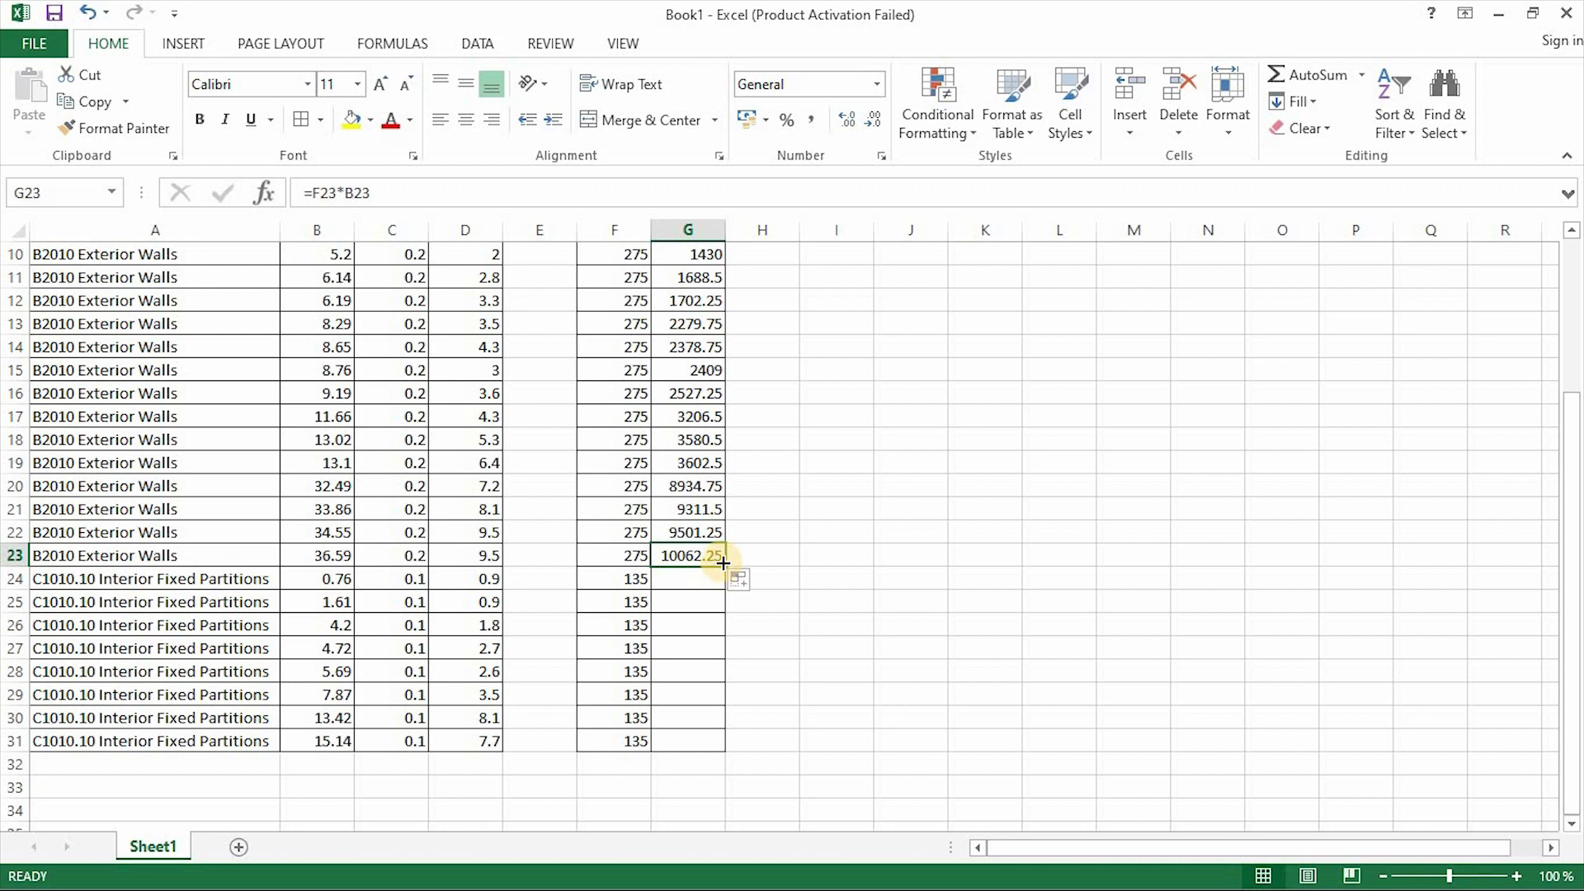
left_click_drag(722, 562, 732, 742)
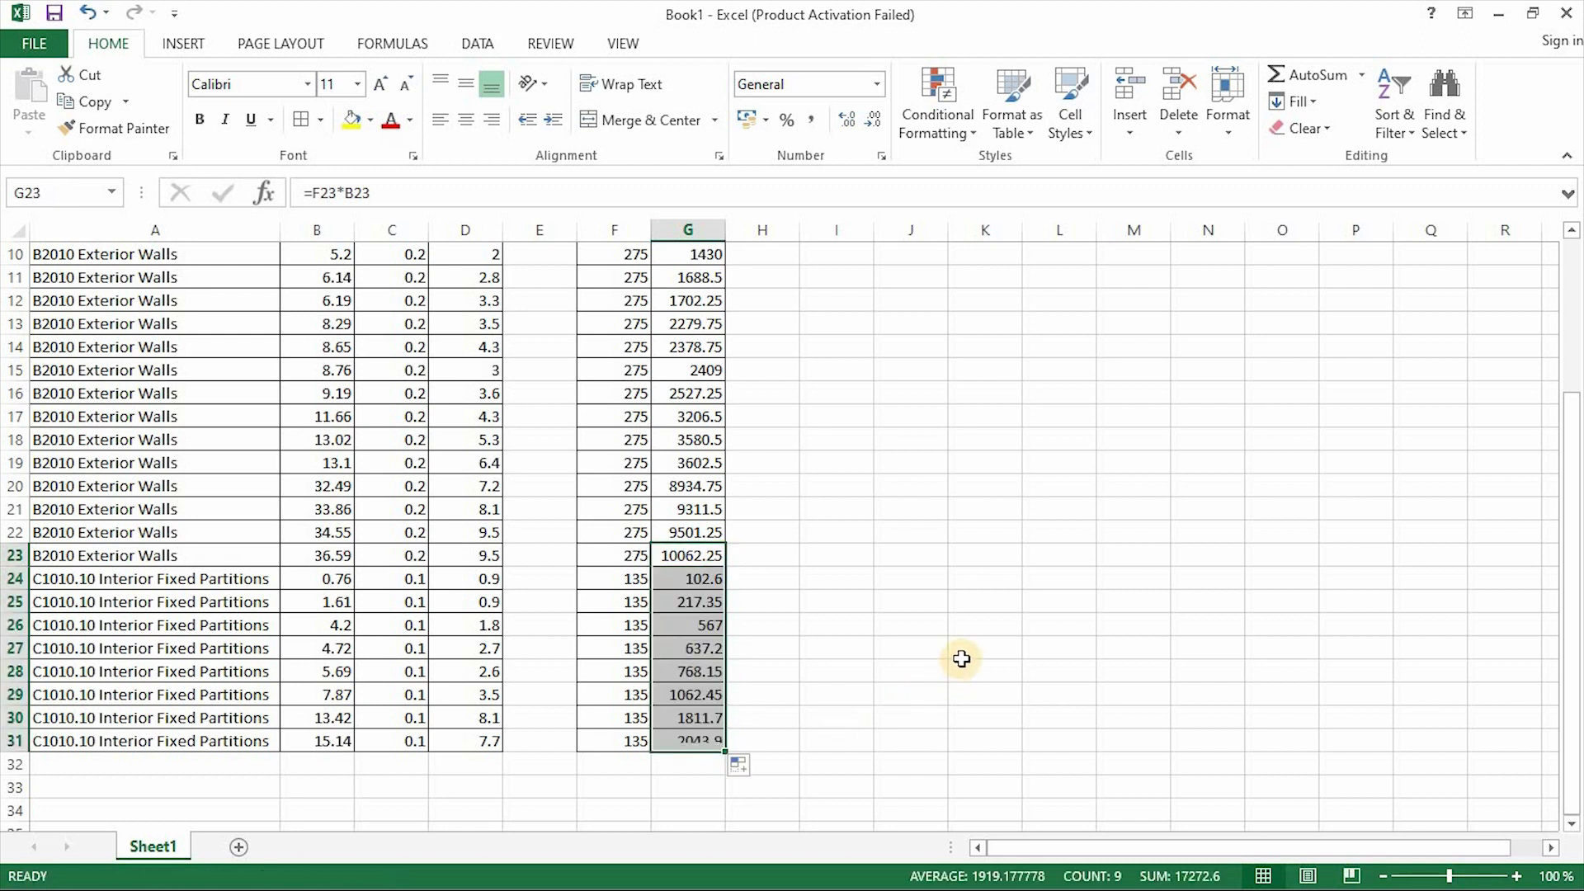
left_click(961, 658)
left_click(689, 578)
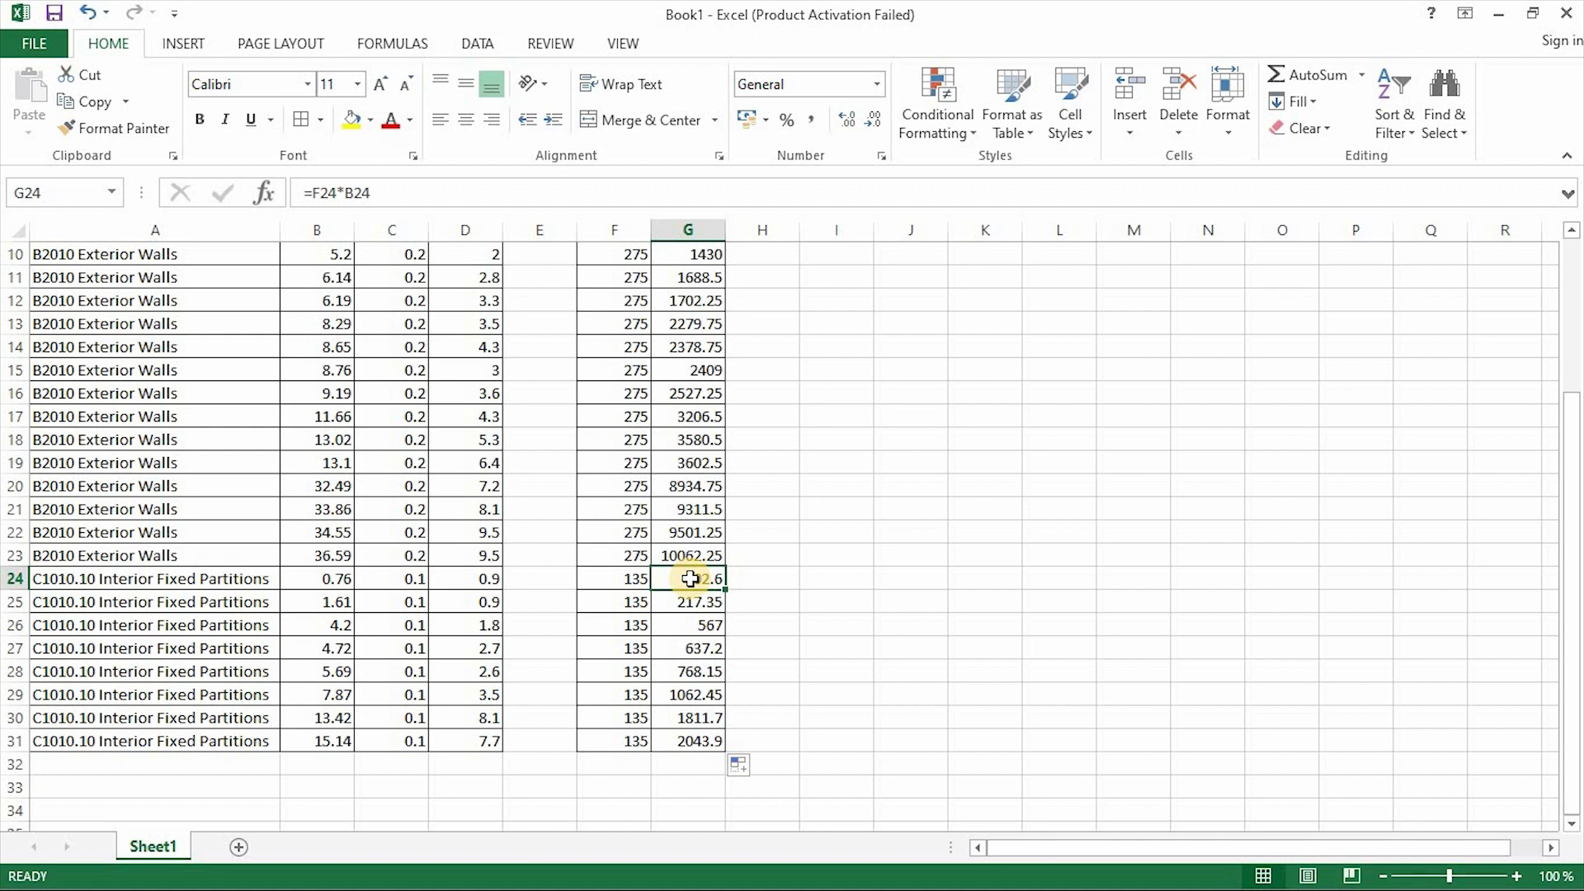
left_click(923, 605)
Add the column heading Total in H3, beside the Amount heading.
scroll(756, 487, "up", 3)
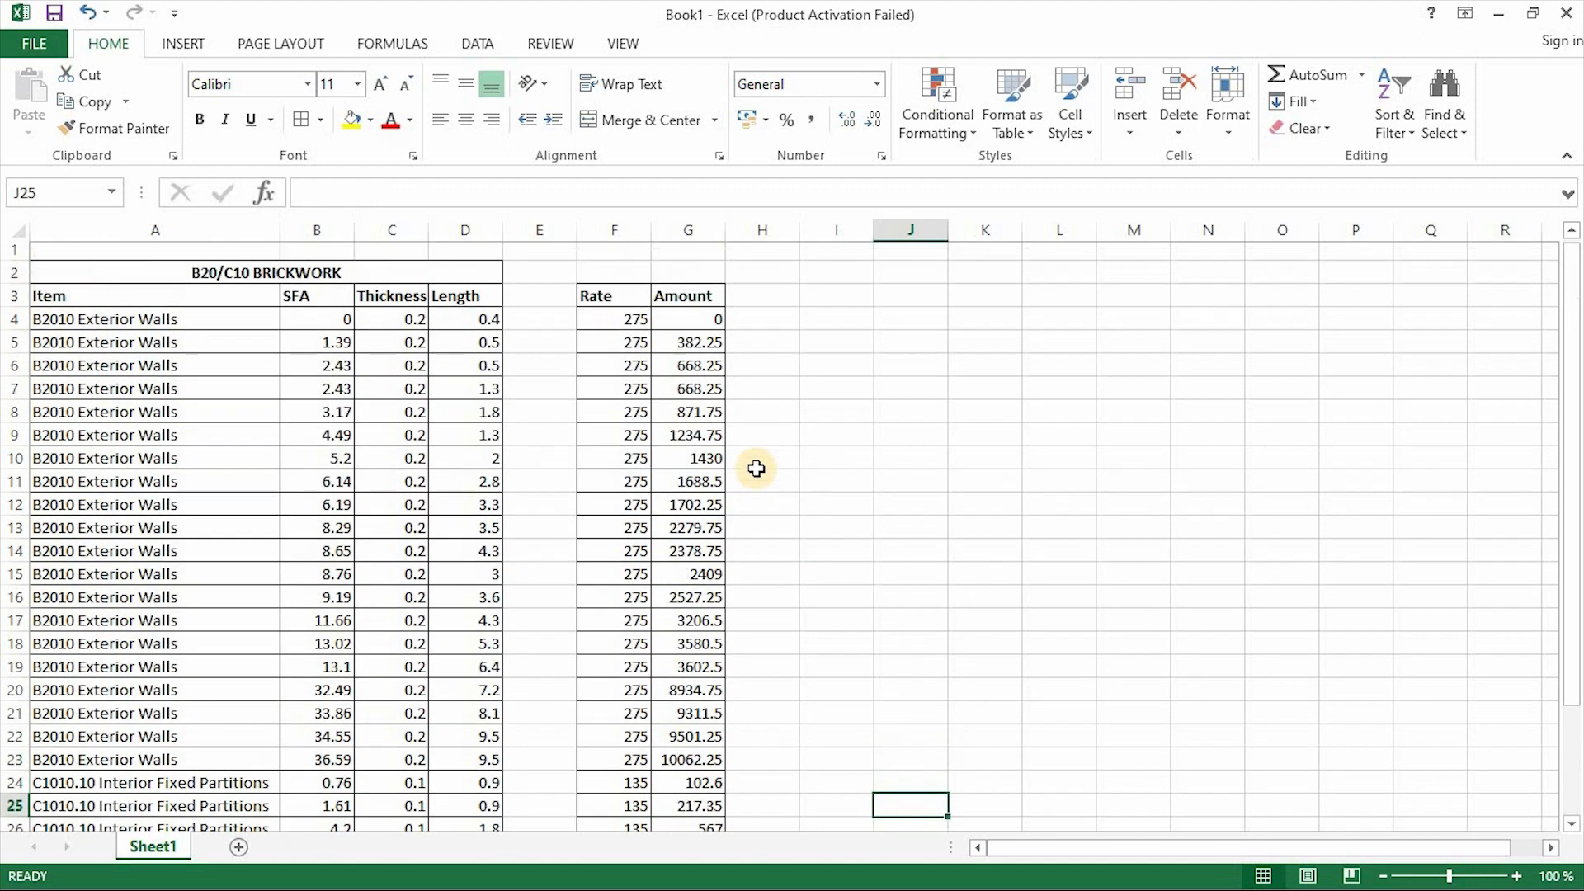
scroll(755, 487, "down", 1)
scroll(757, 306, "up", 1)
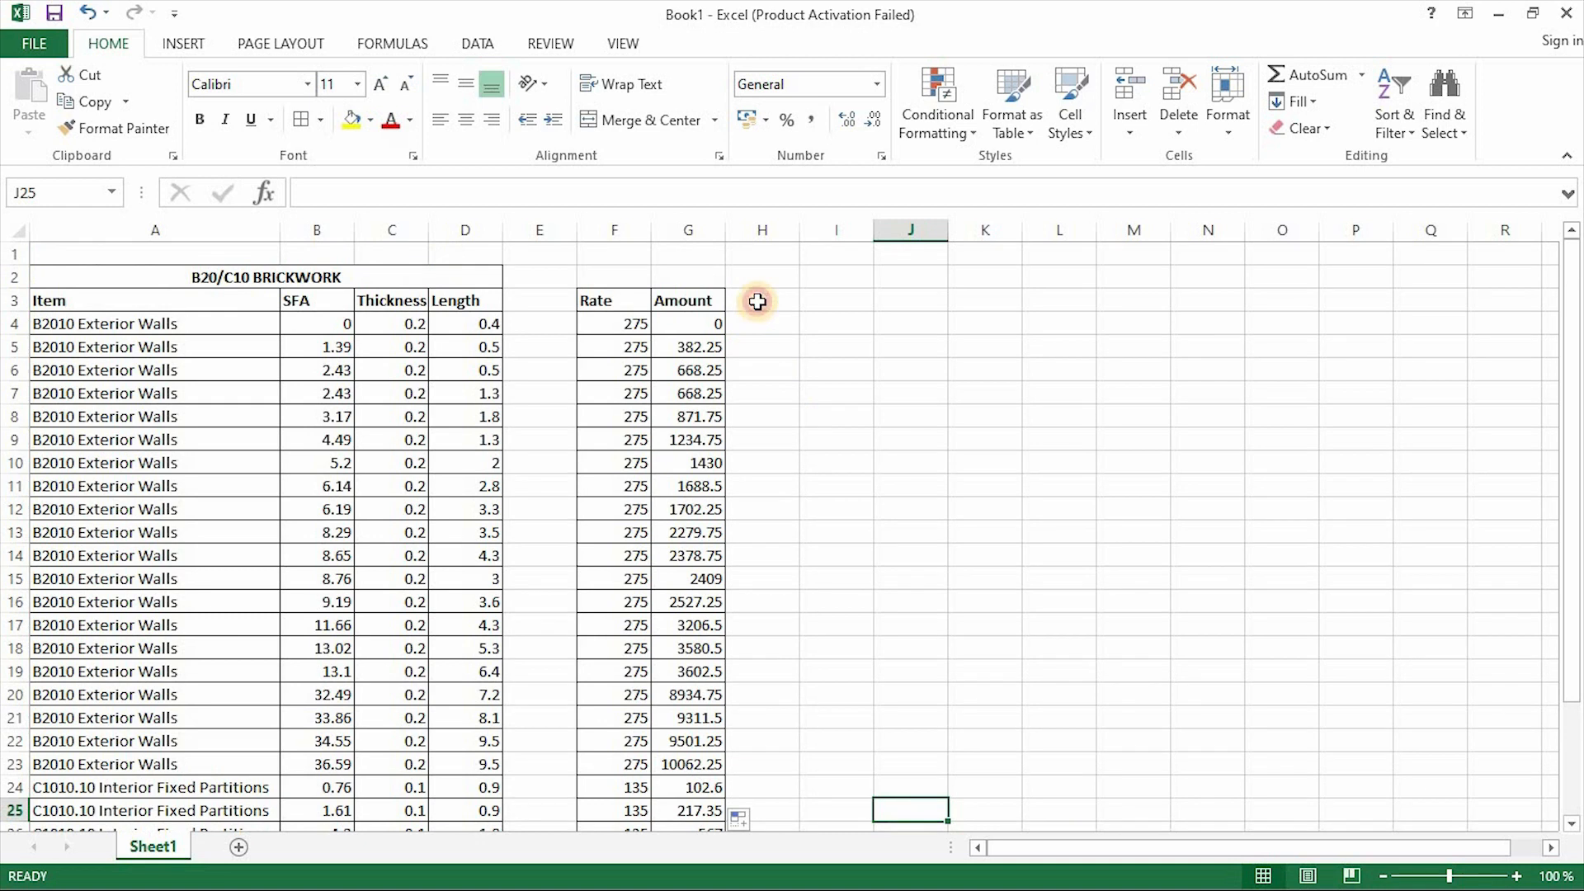
left_click(757, 302)
type("T")
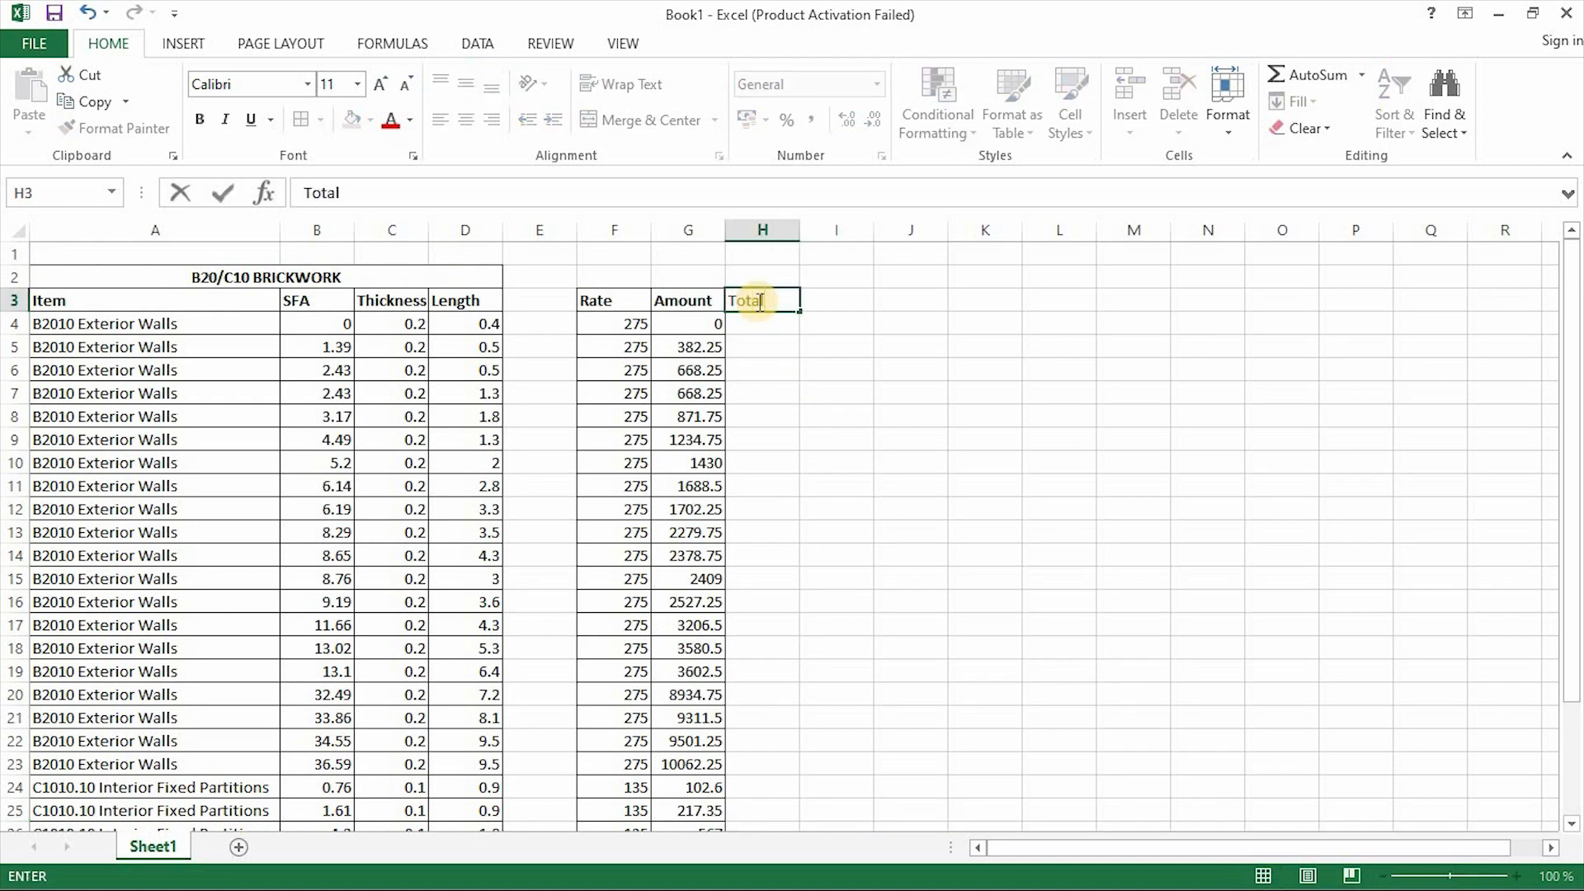
type("otal")
left_click(843, 441)
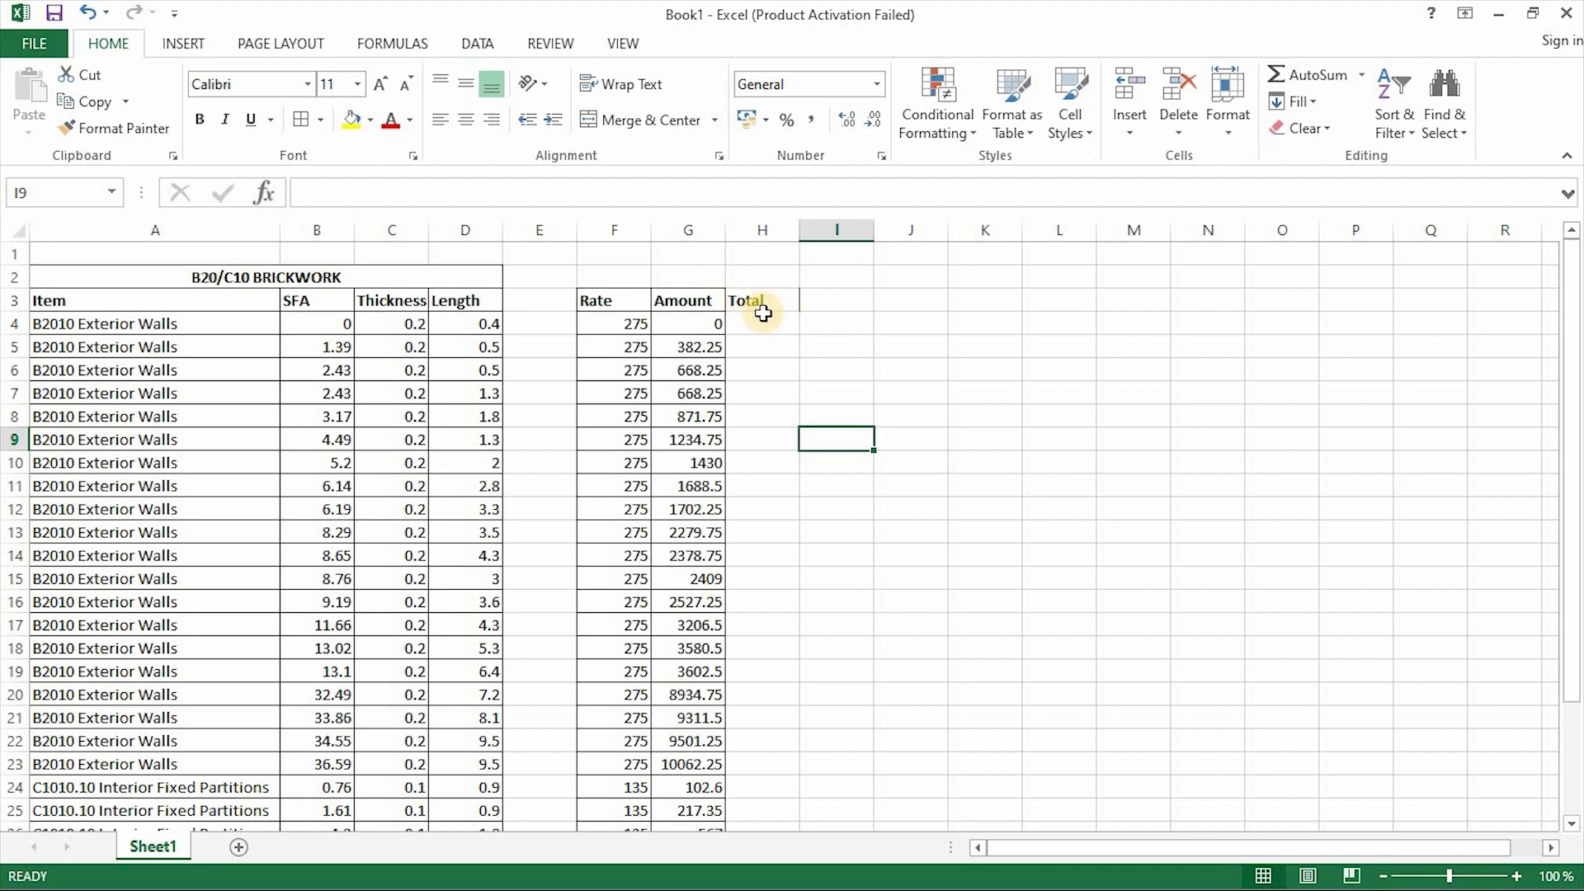
left_click(761, 304)
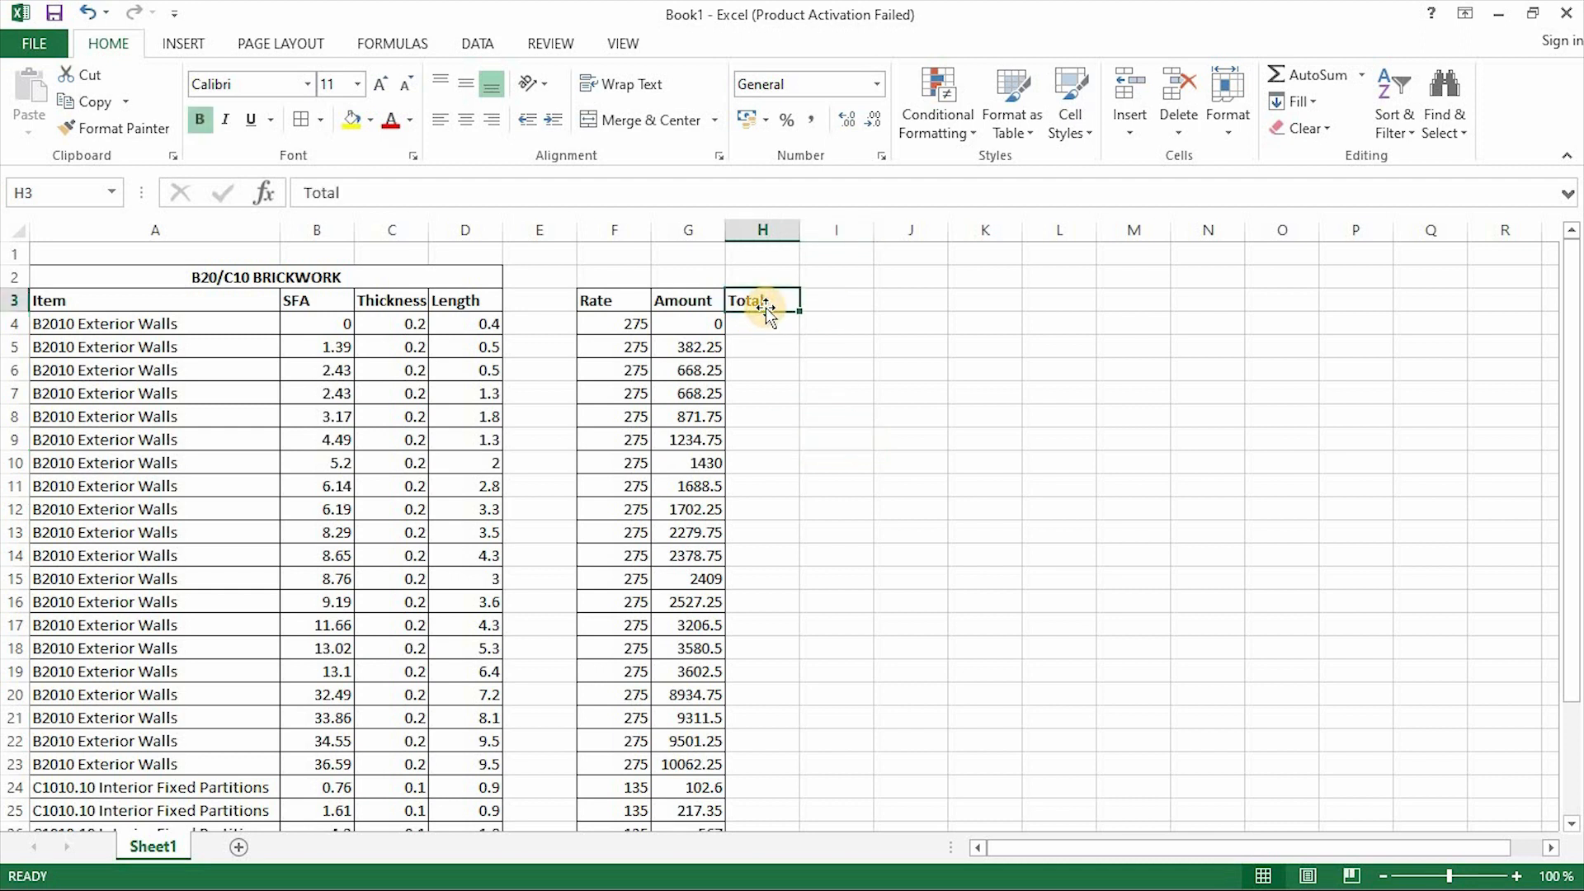
Try to total the exterior wall amounts in H4 with the formula =G4:G23.
left_click(768, 327)
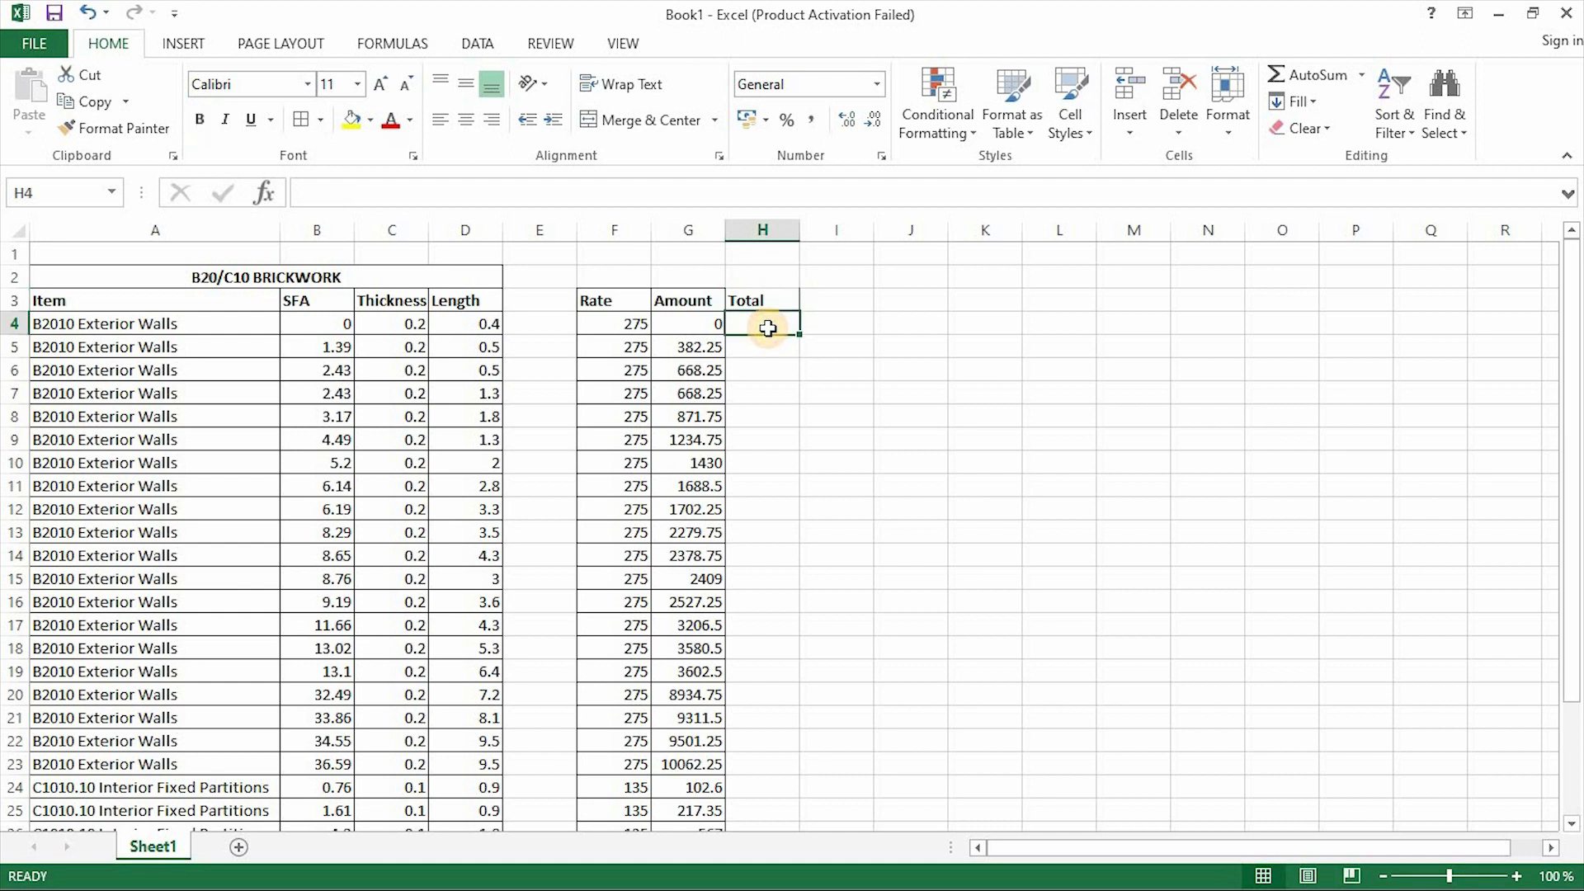
type("=")
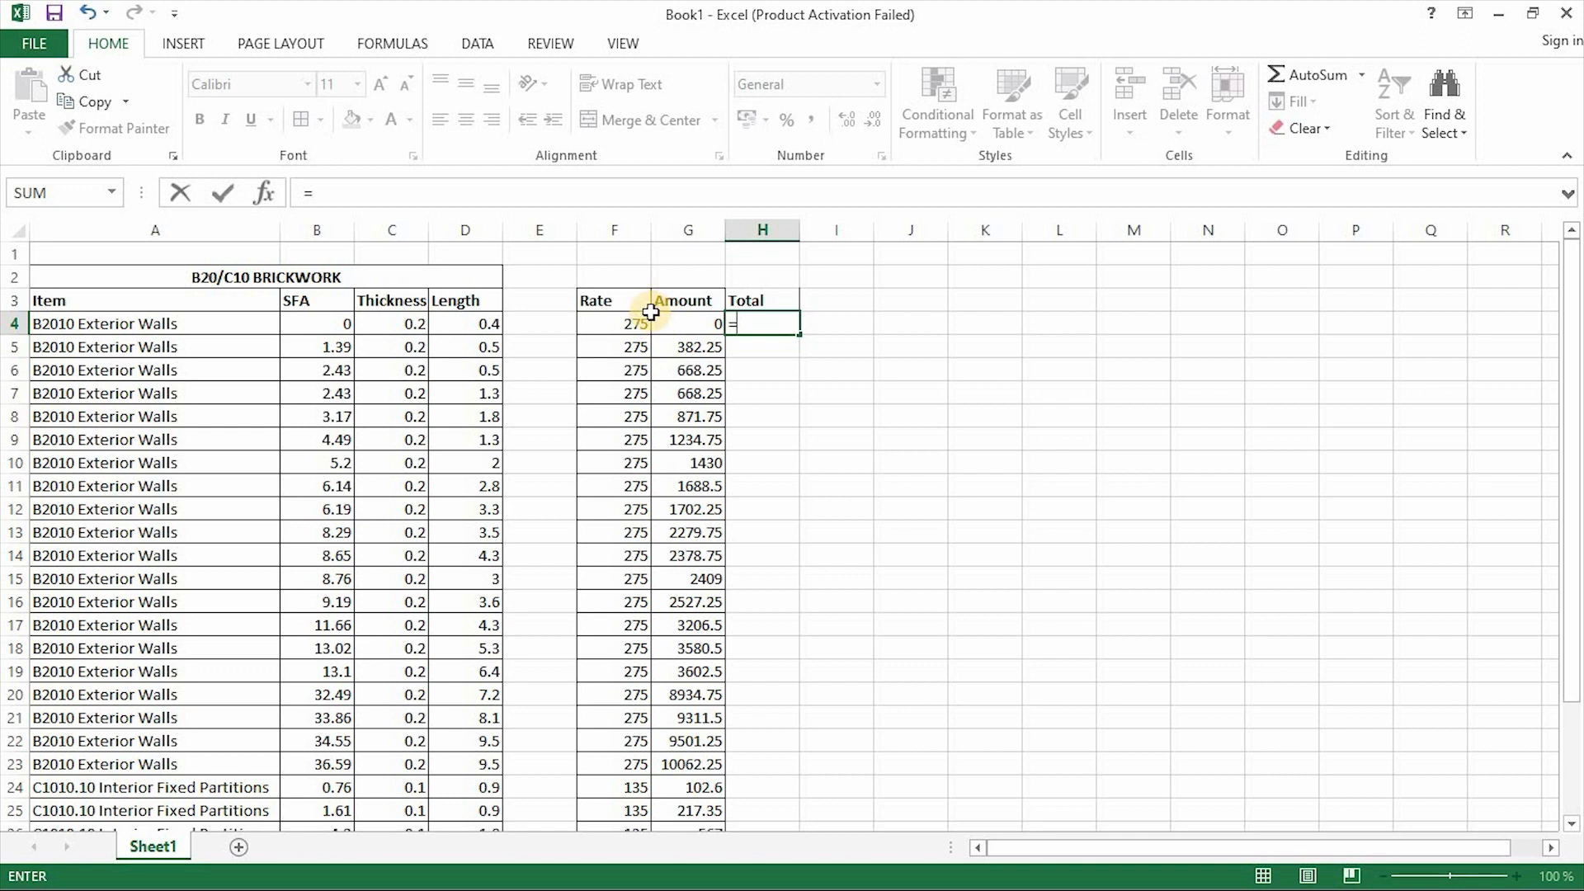
left_click_drag(651, 313, 707, 760)
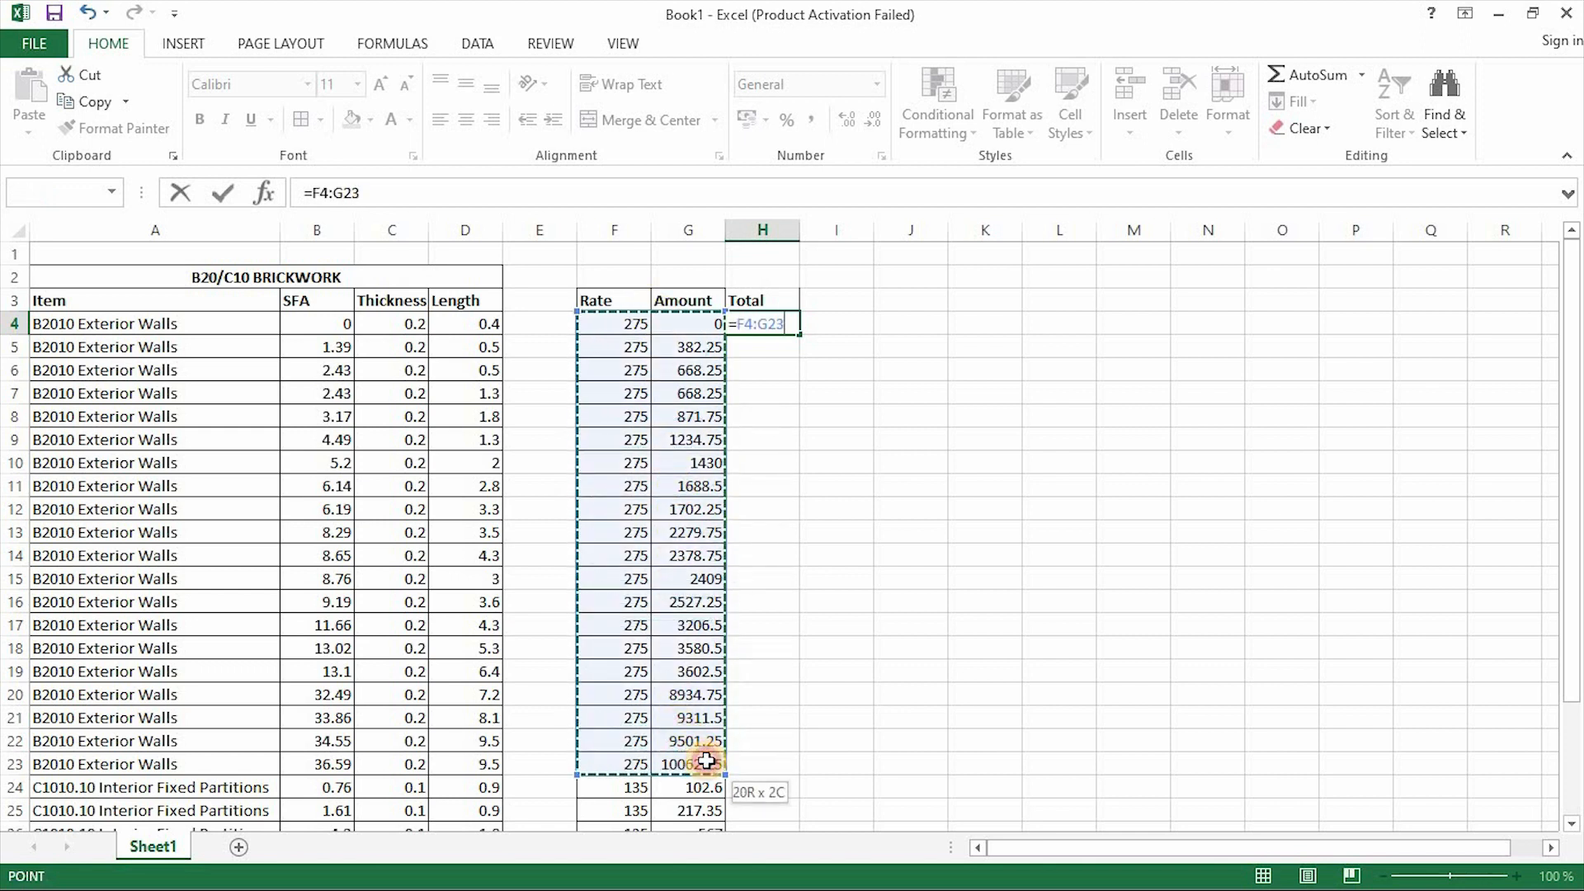
left_click_drag(578, 311, 636, 315)
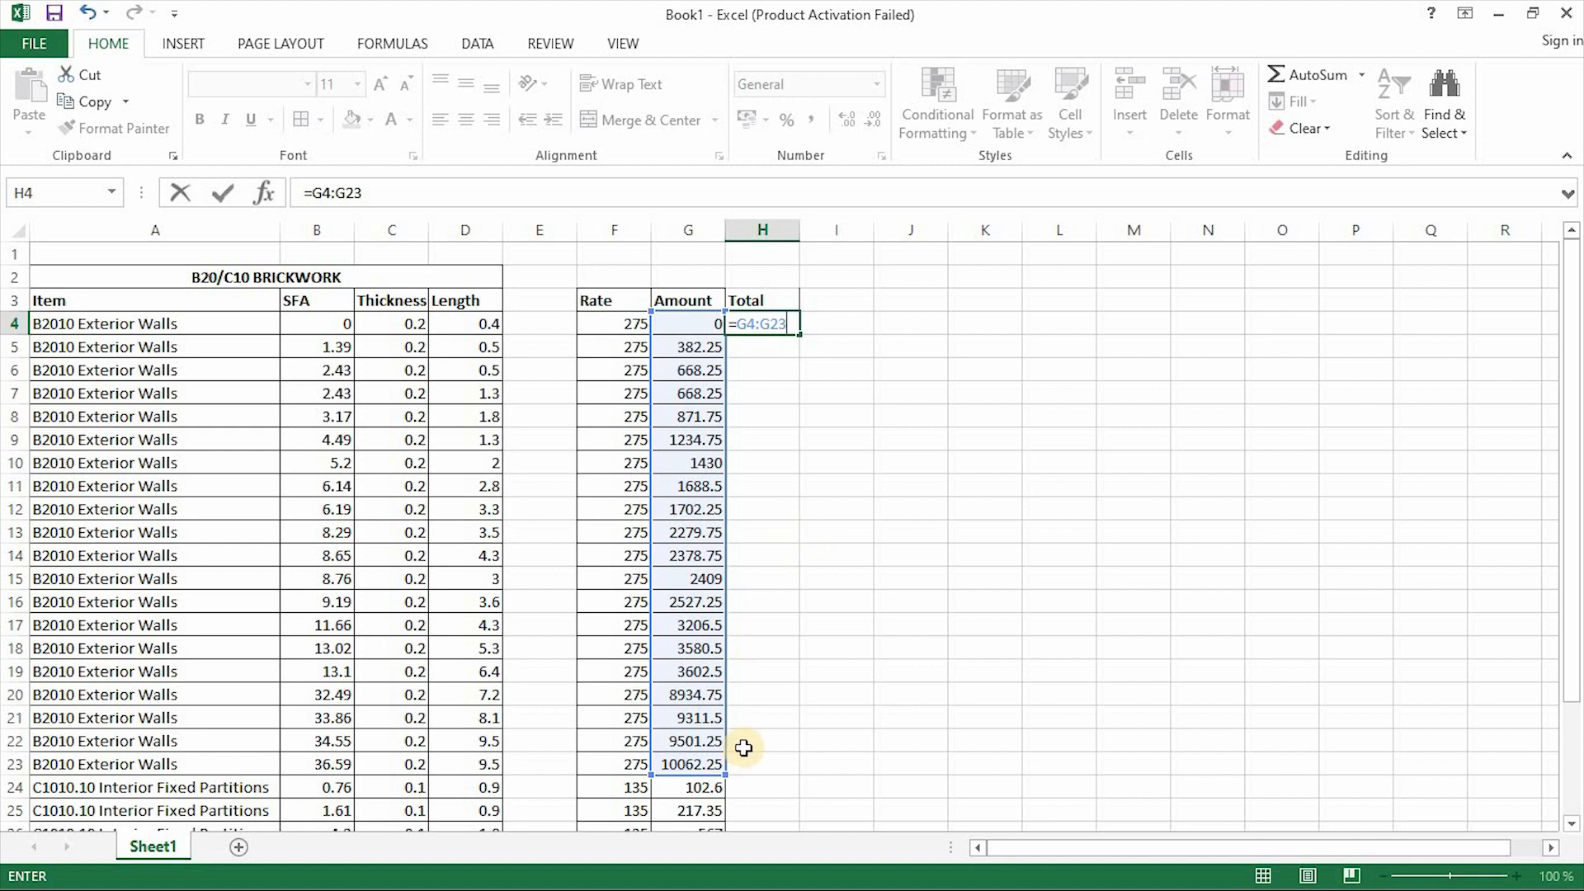
key("Return")
Try the formula =(G4:G23) in H4, accepting the correction that adds the closing parenthesis.
left_click(742, 324)
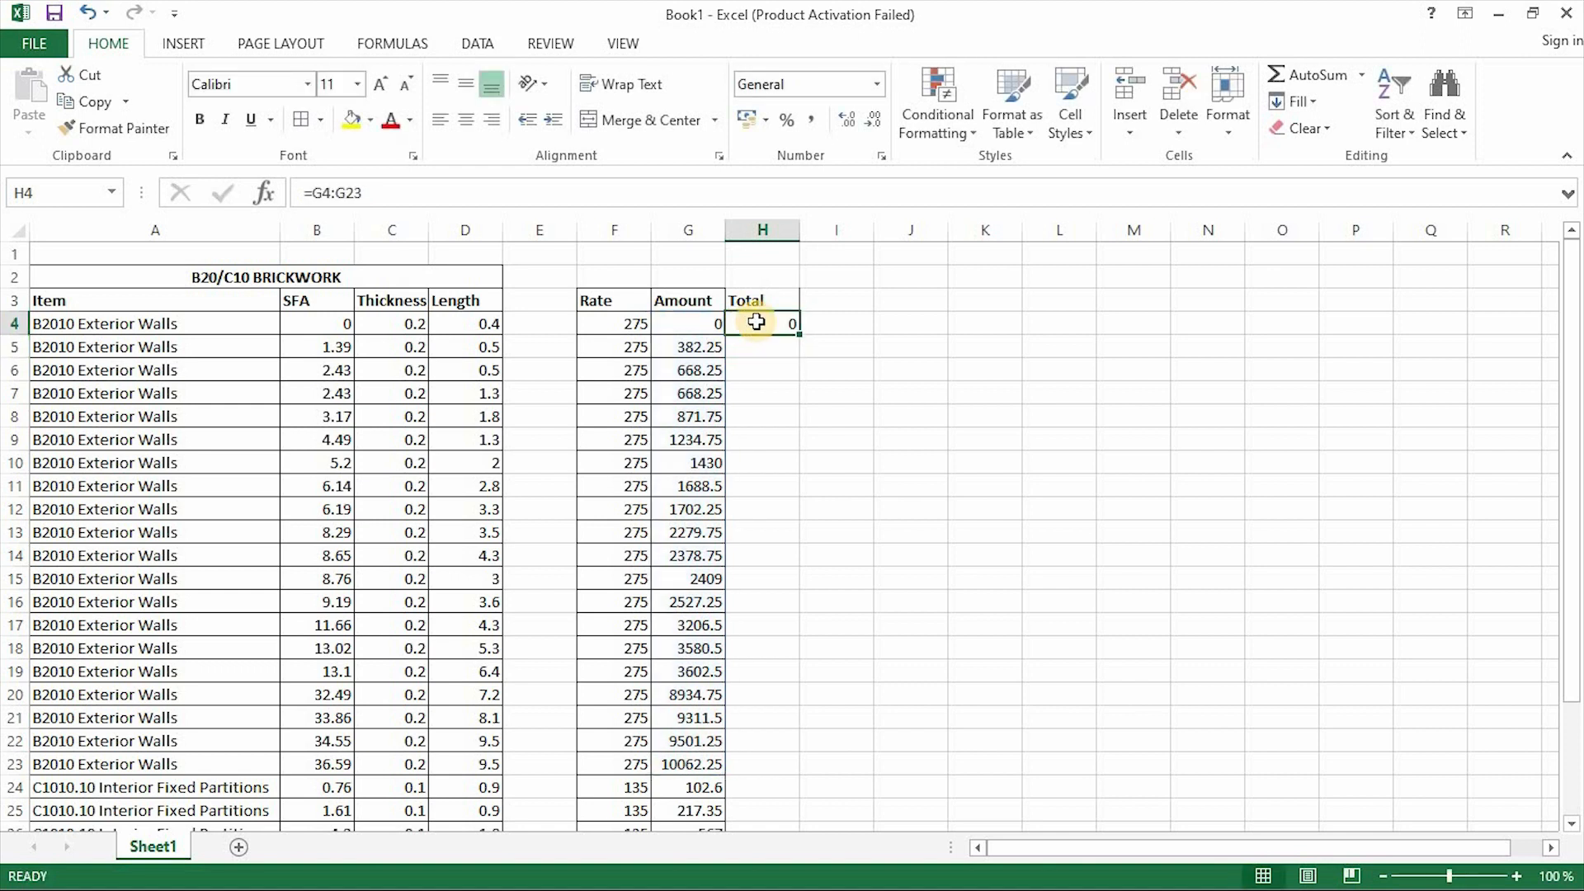
type("=(")
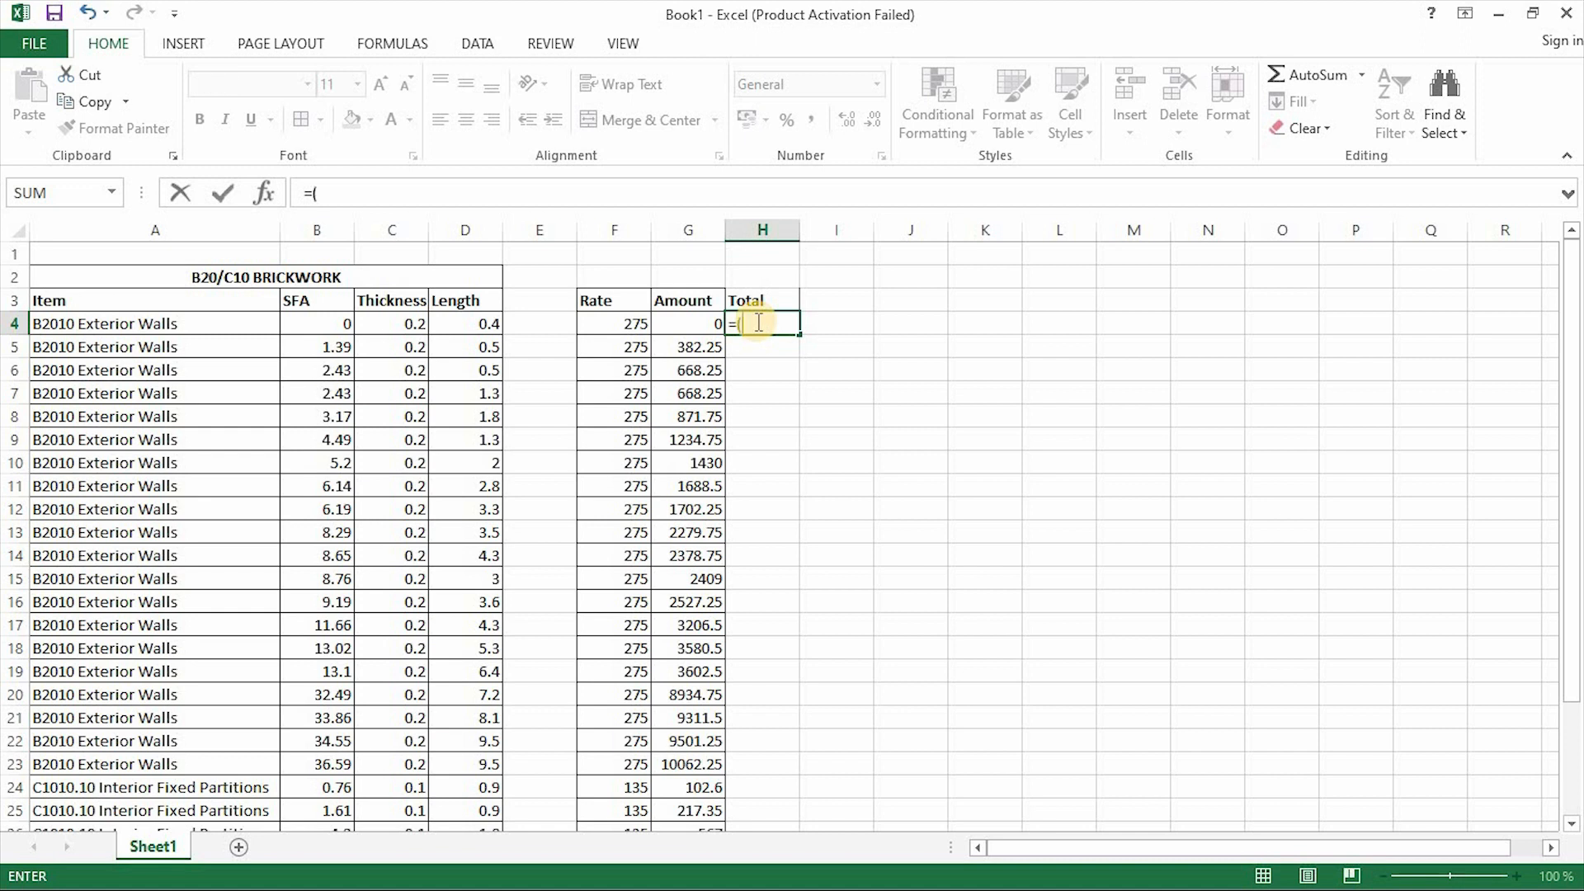
left_click_drag(669, 326, 693, 763)
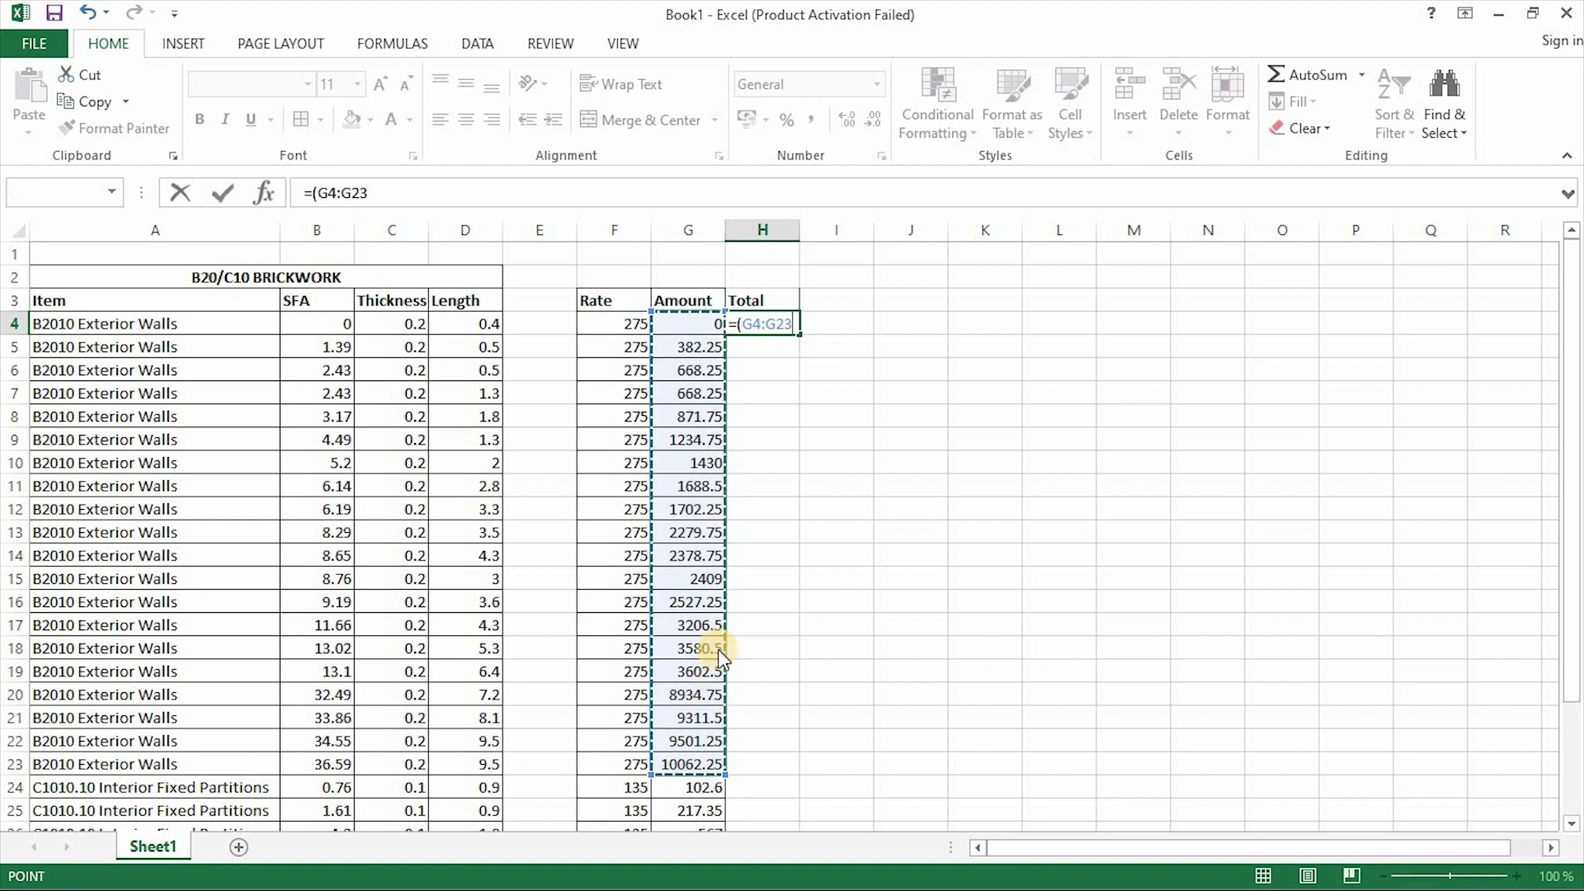
key("Return")
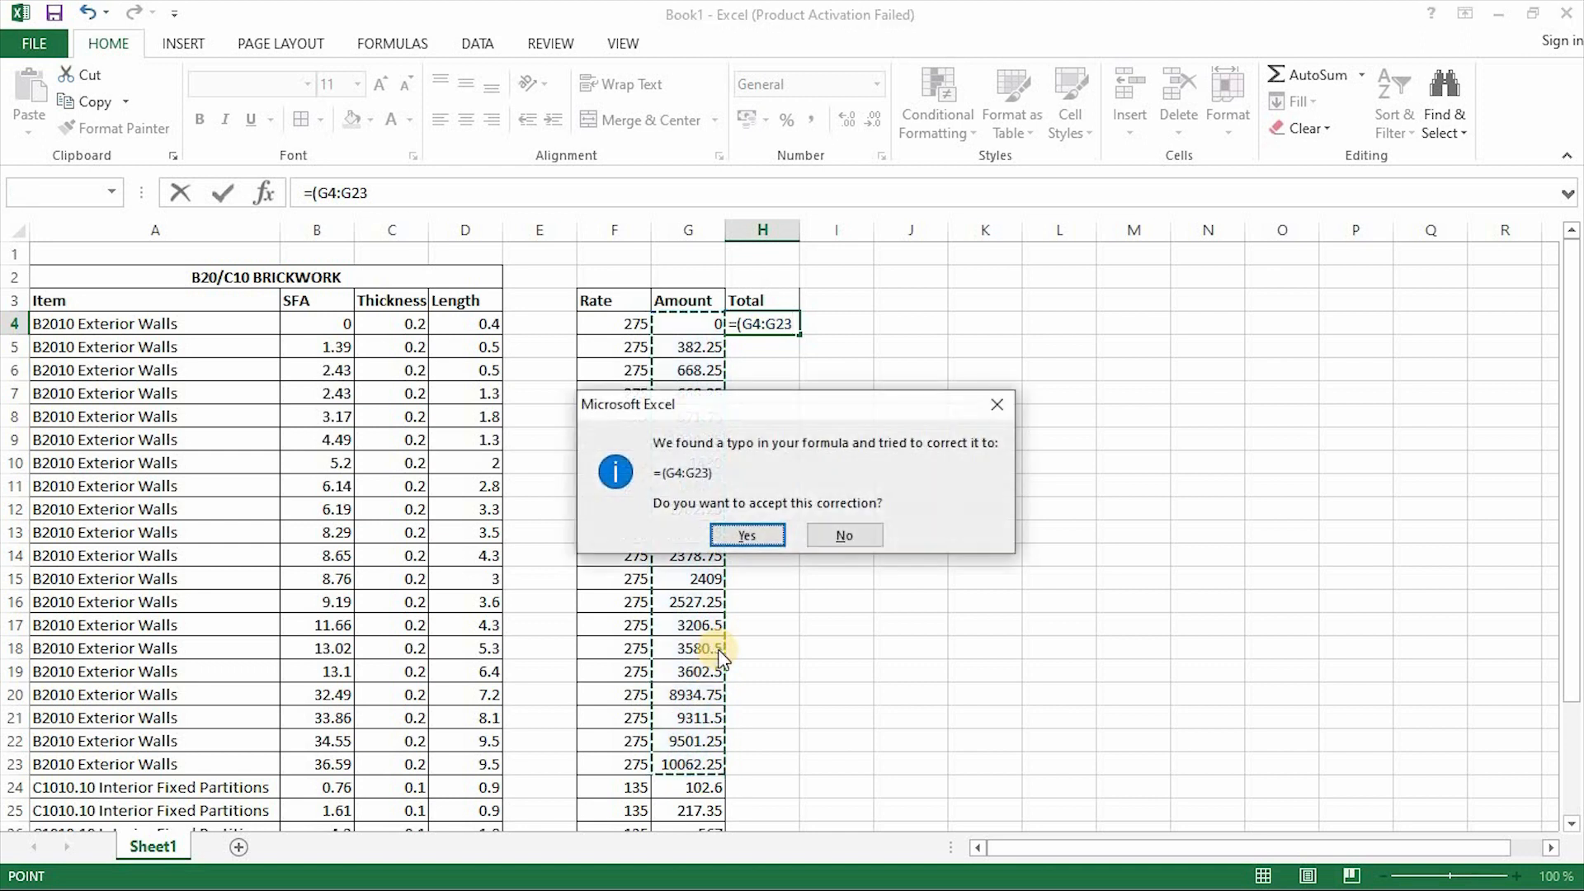
left_click(746, 534)
left_click(677, 323)
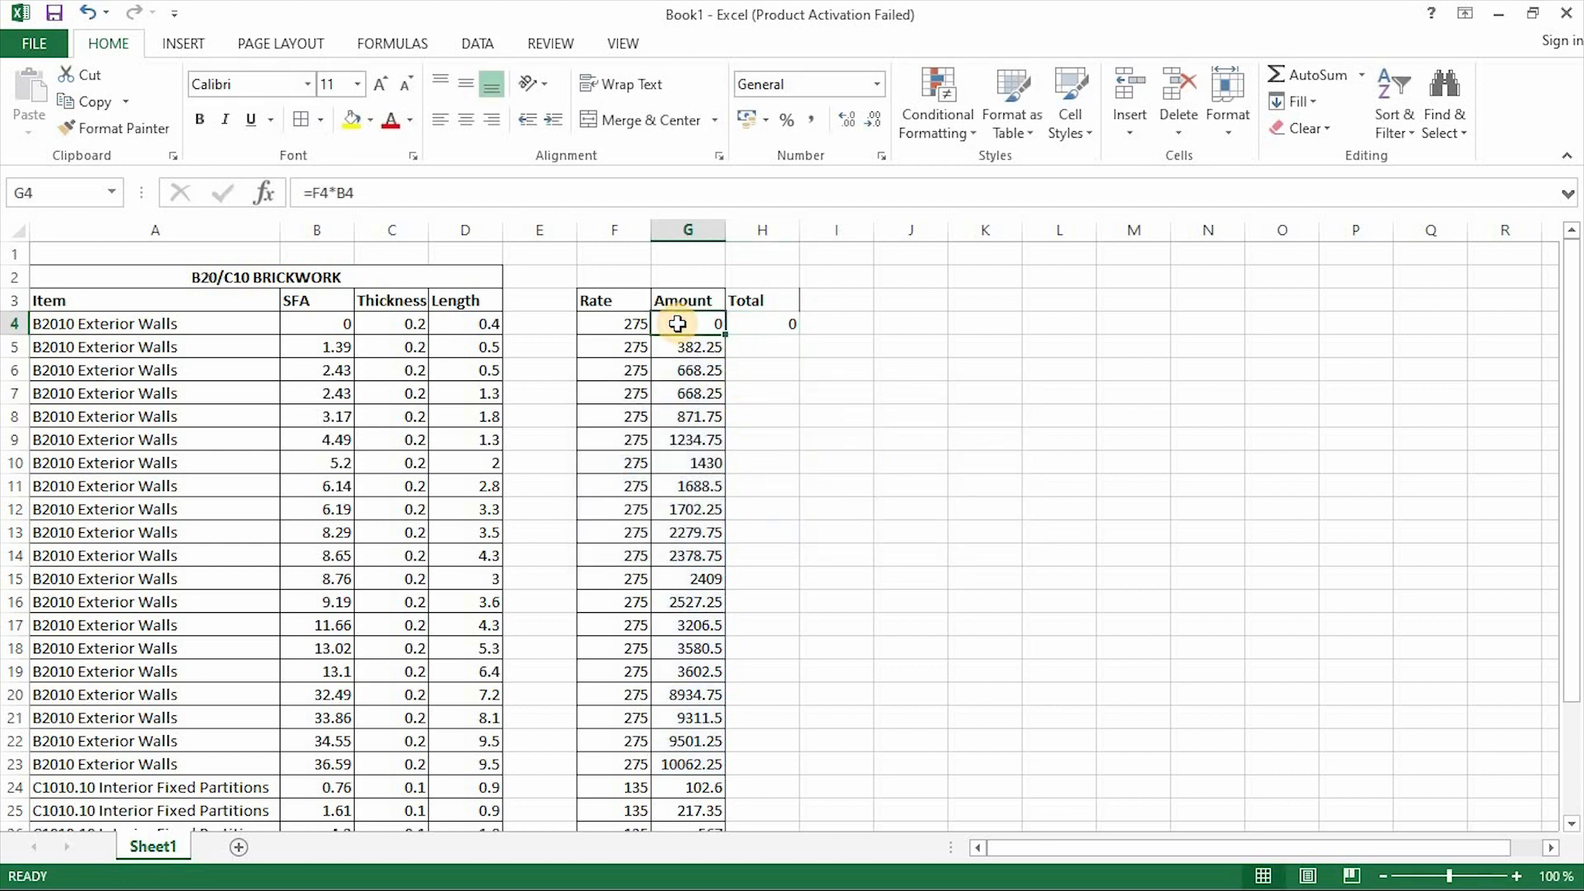
Re-enter the exterior wall total formula in H4 as =(G4:G23), with its closing parenthesis.
left_click(769, 318)
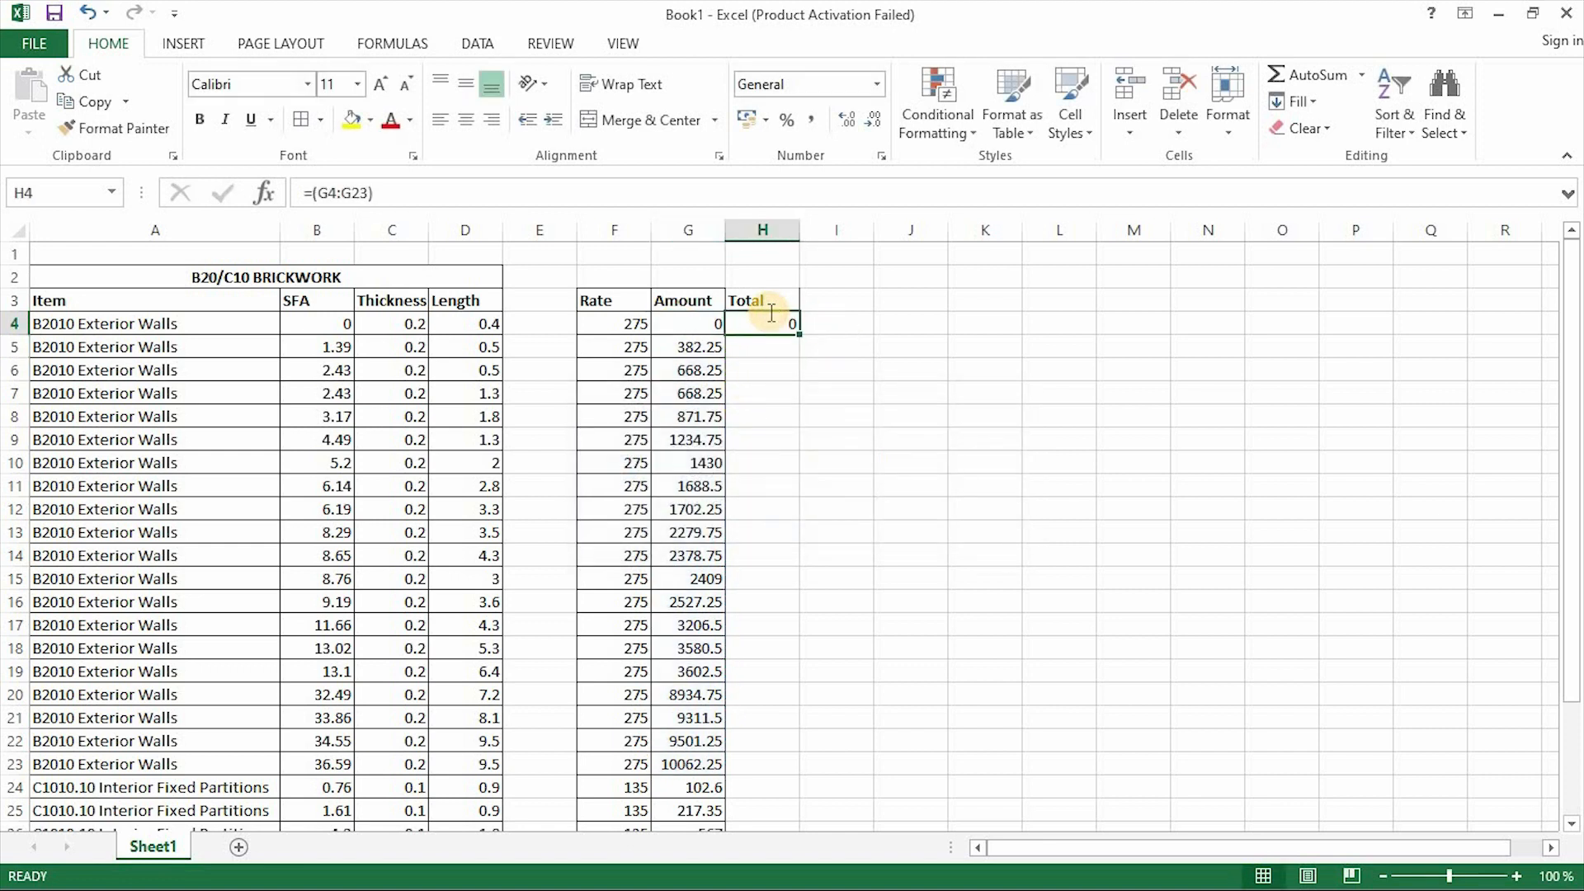
type("=(")
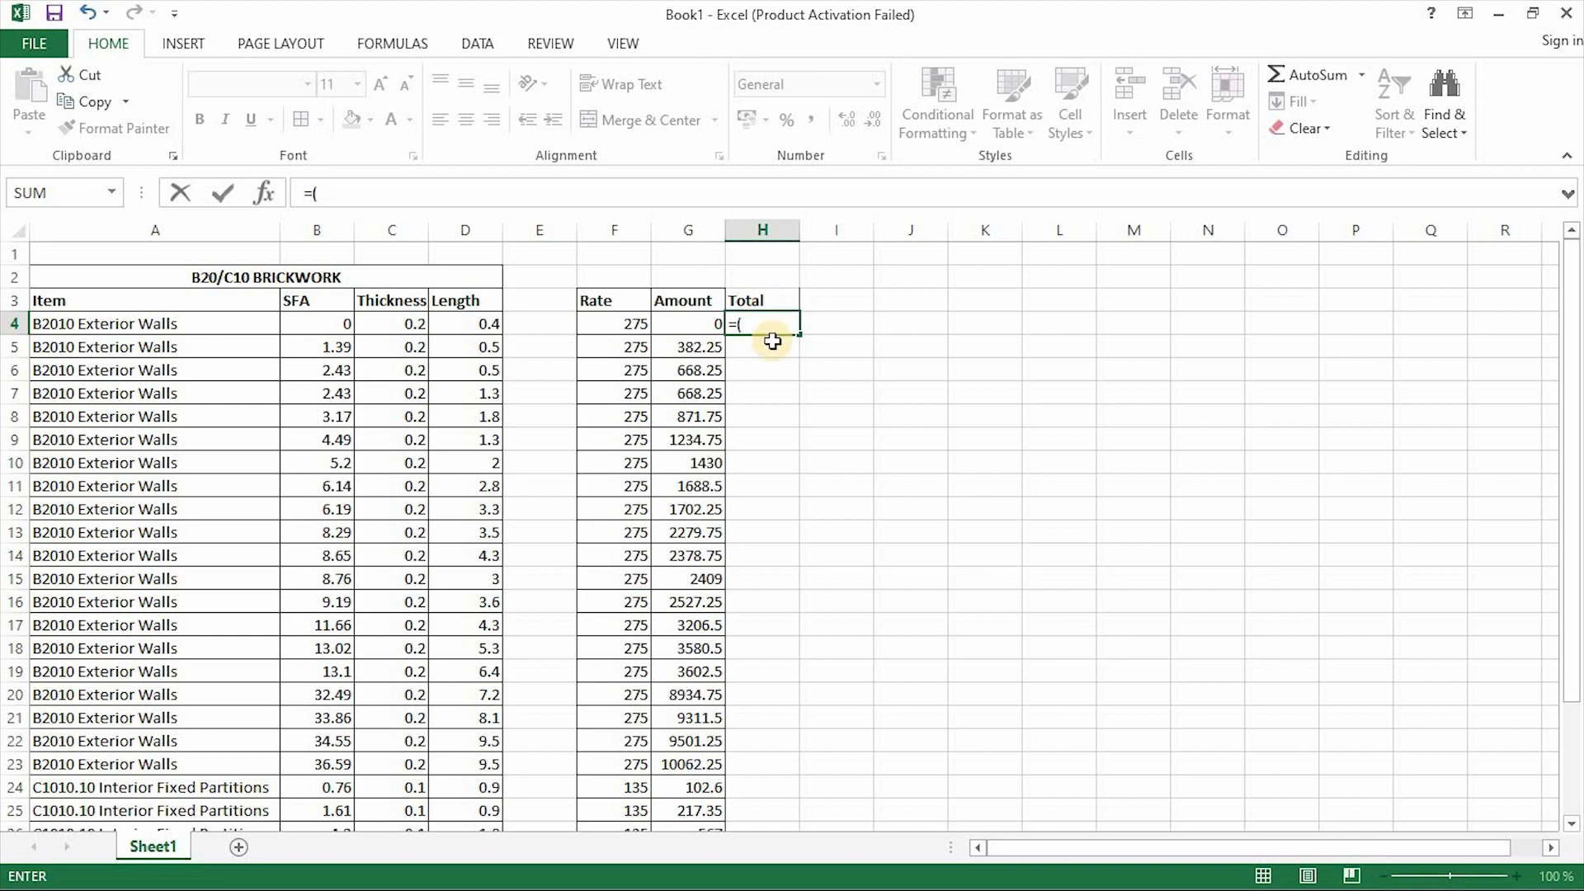
left_click_drag(700, 323, 698, 766)
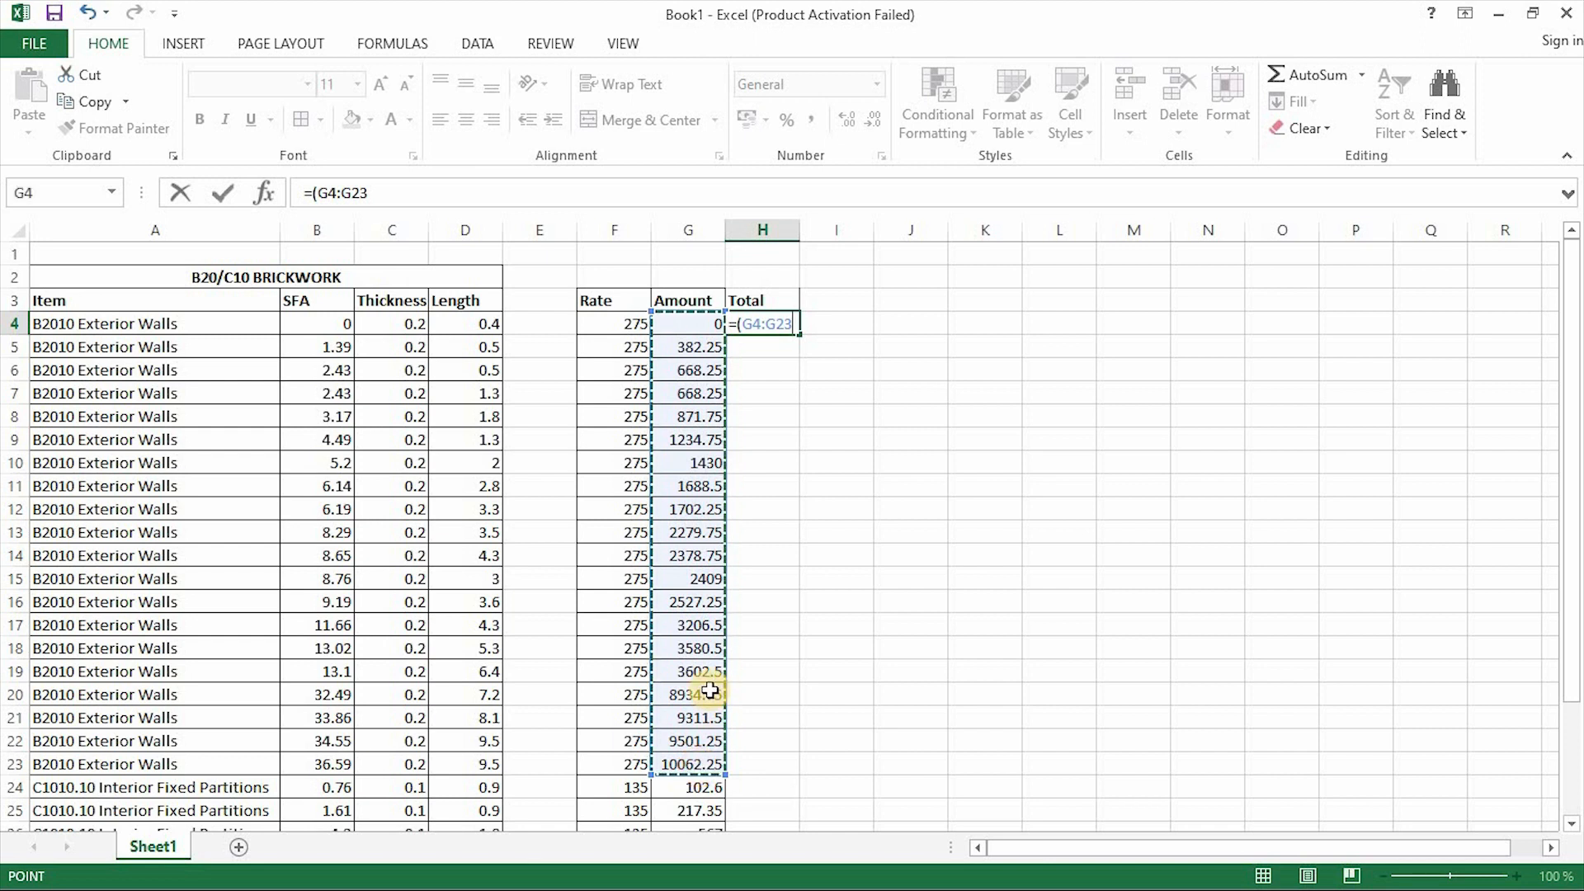
type("0")
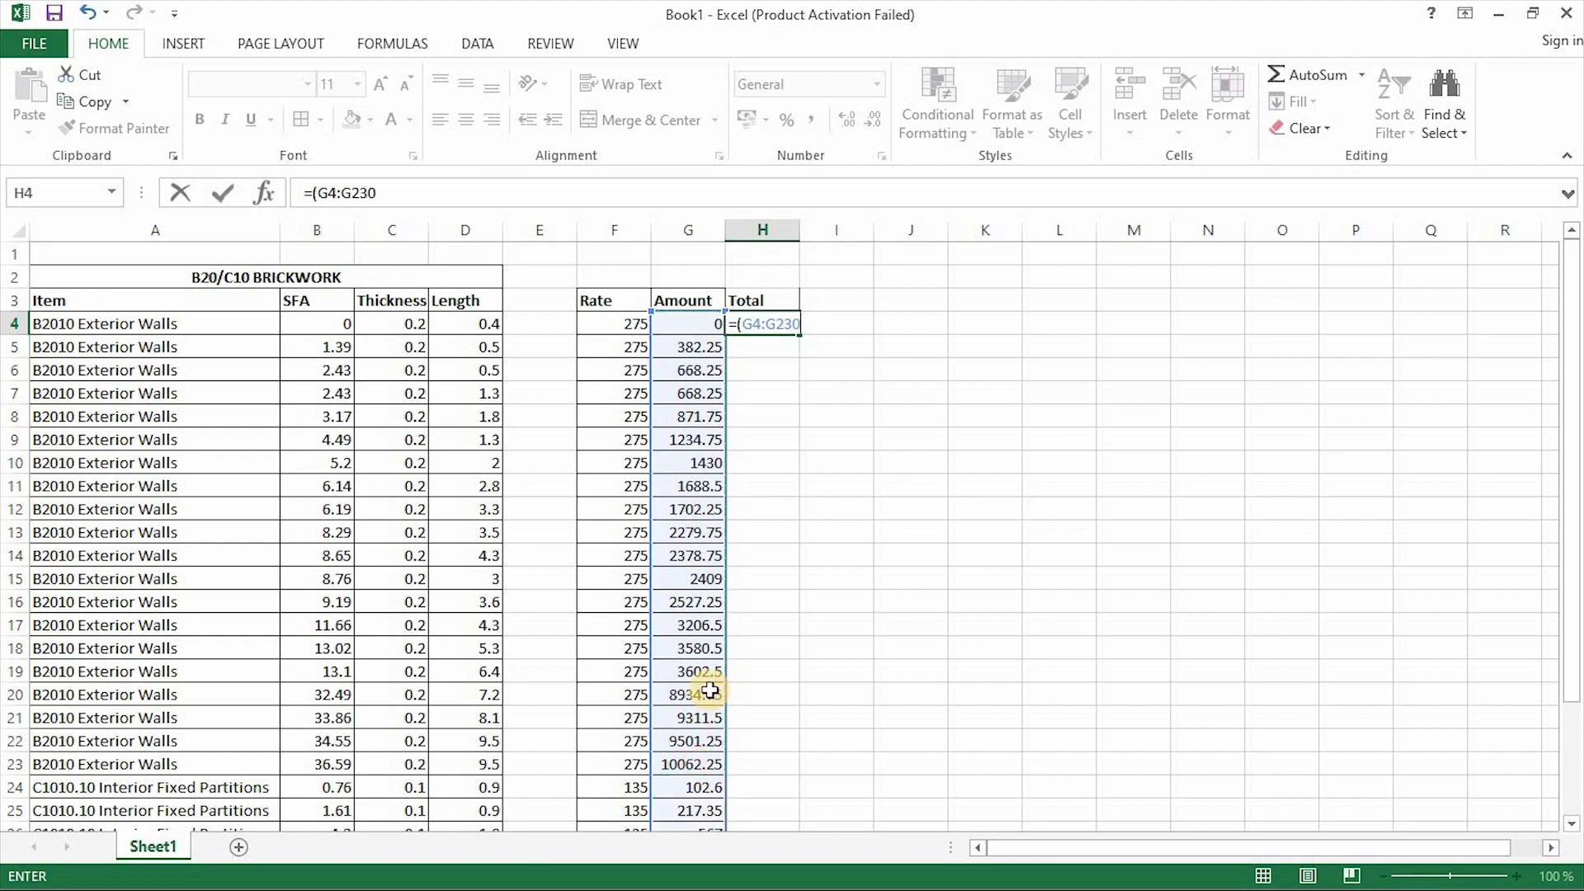
key("BackSpace")
type(")")
key("Return")
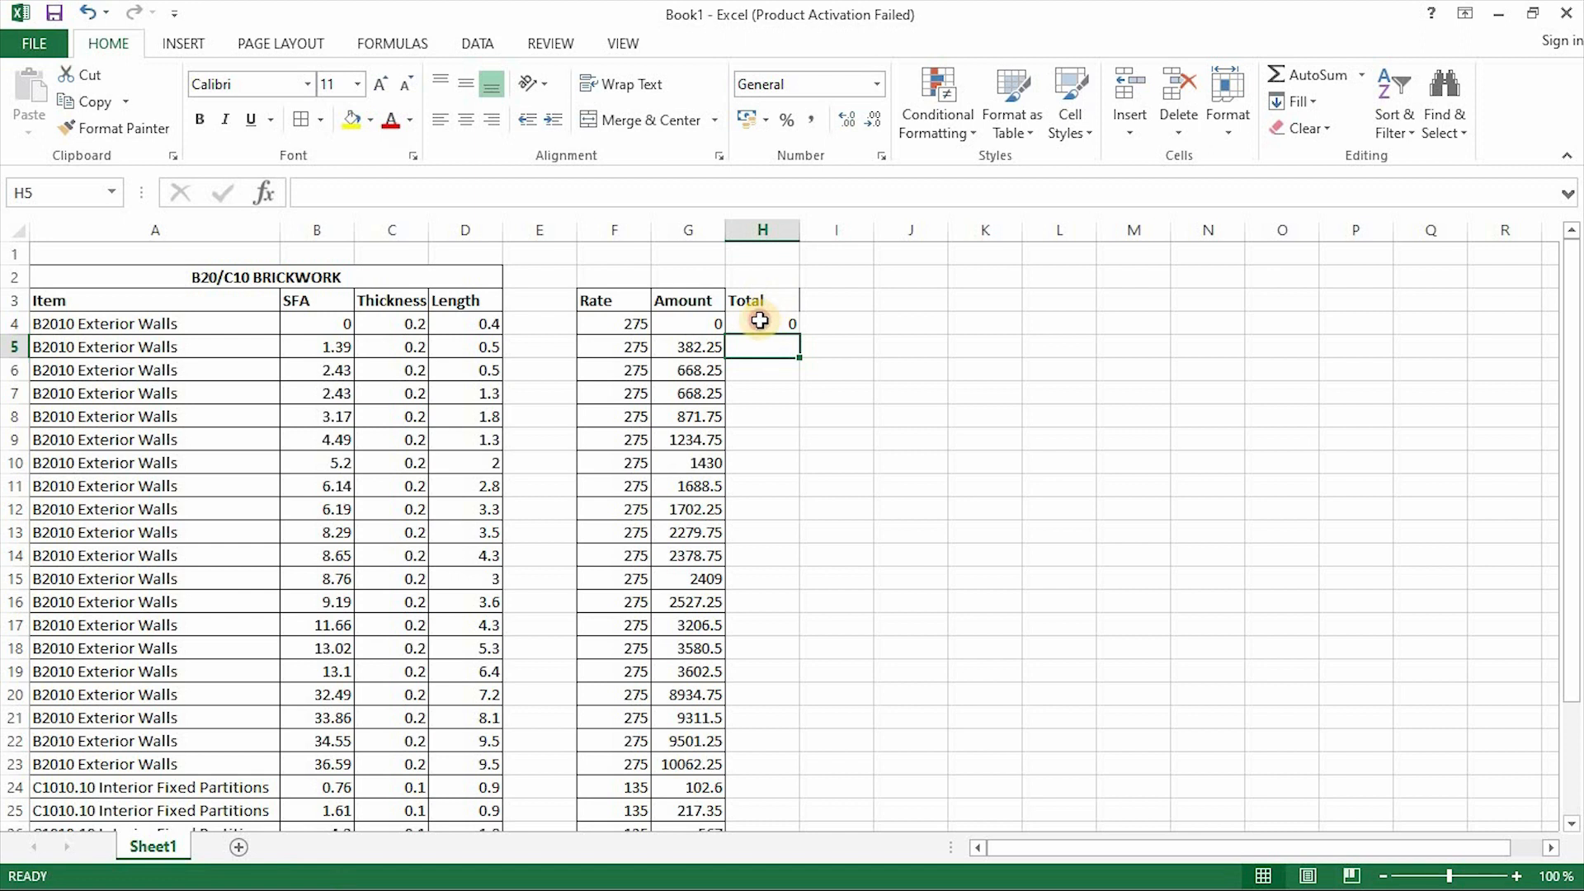
Edit the total formula in H4 to =(G4:G23+G23).
left_click(760, 320)
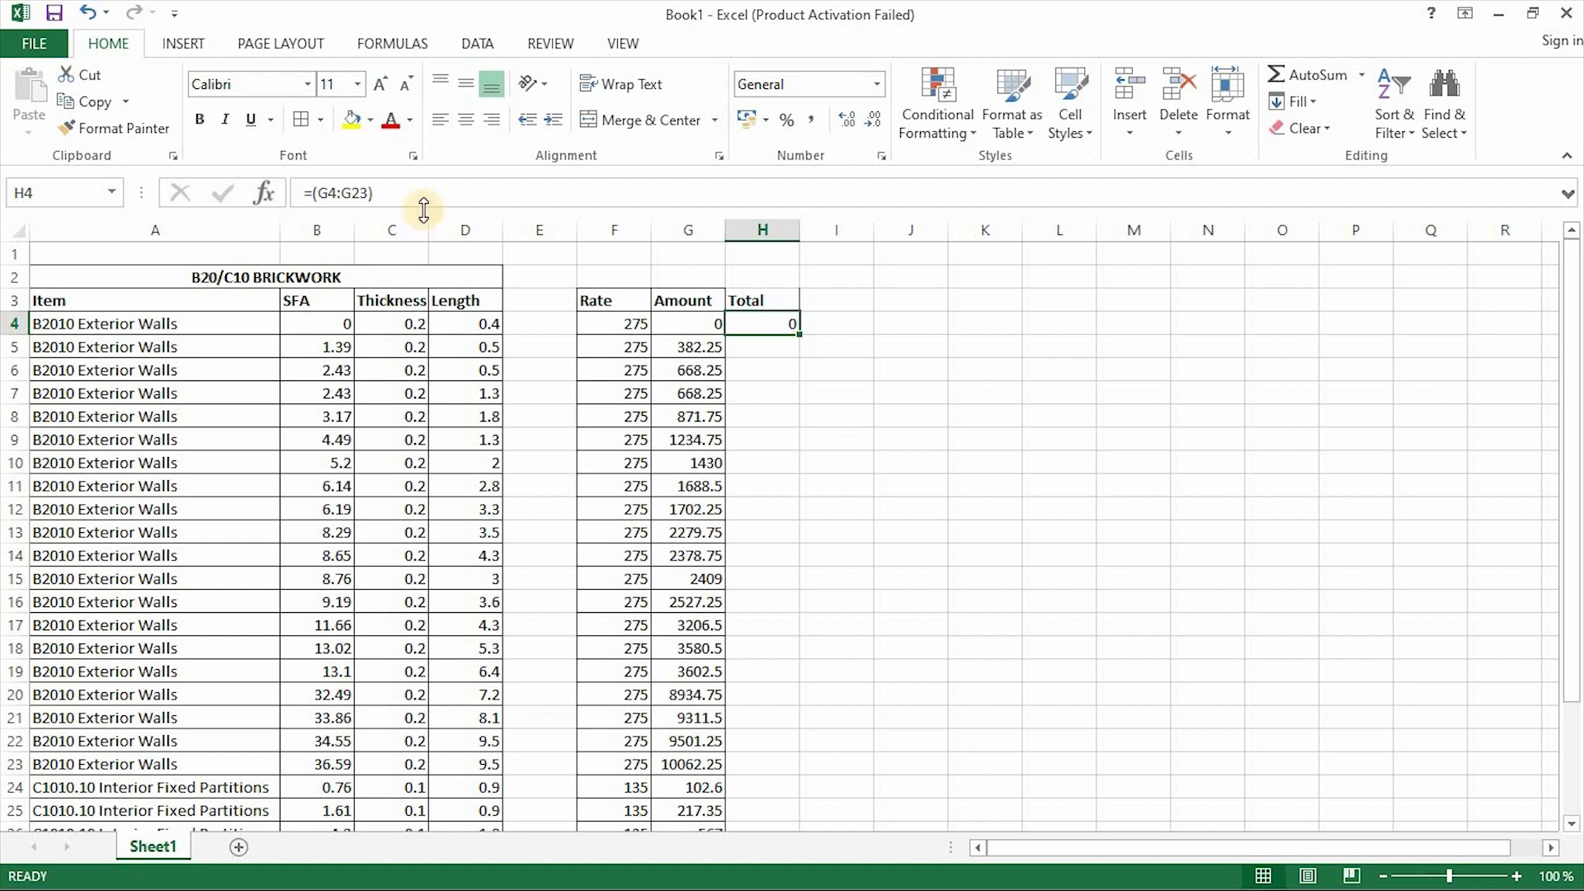
left_click(340, 191)
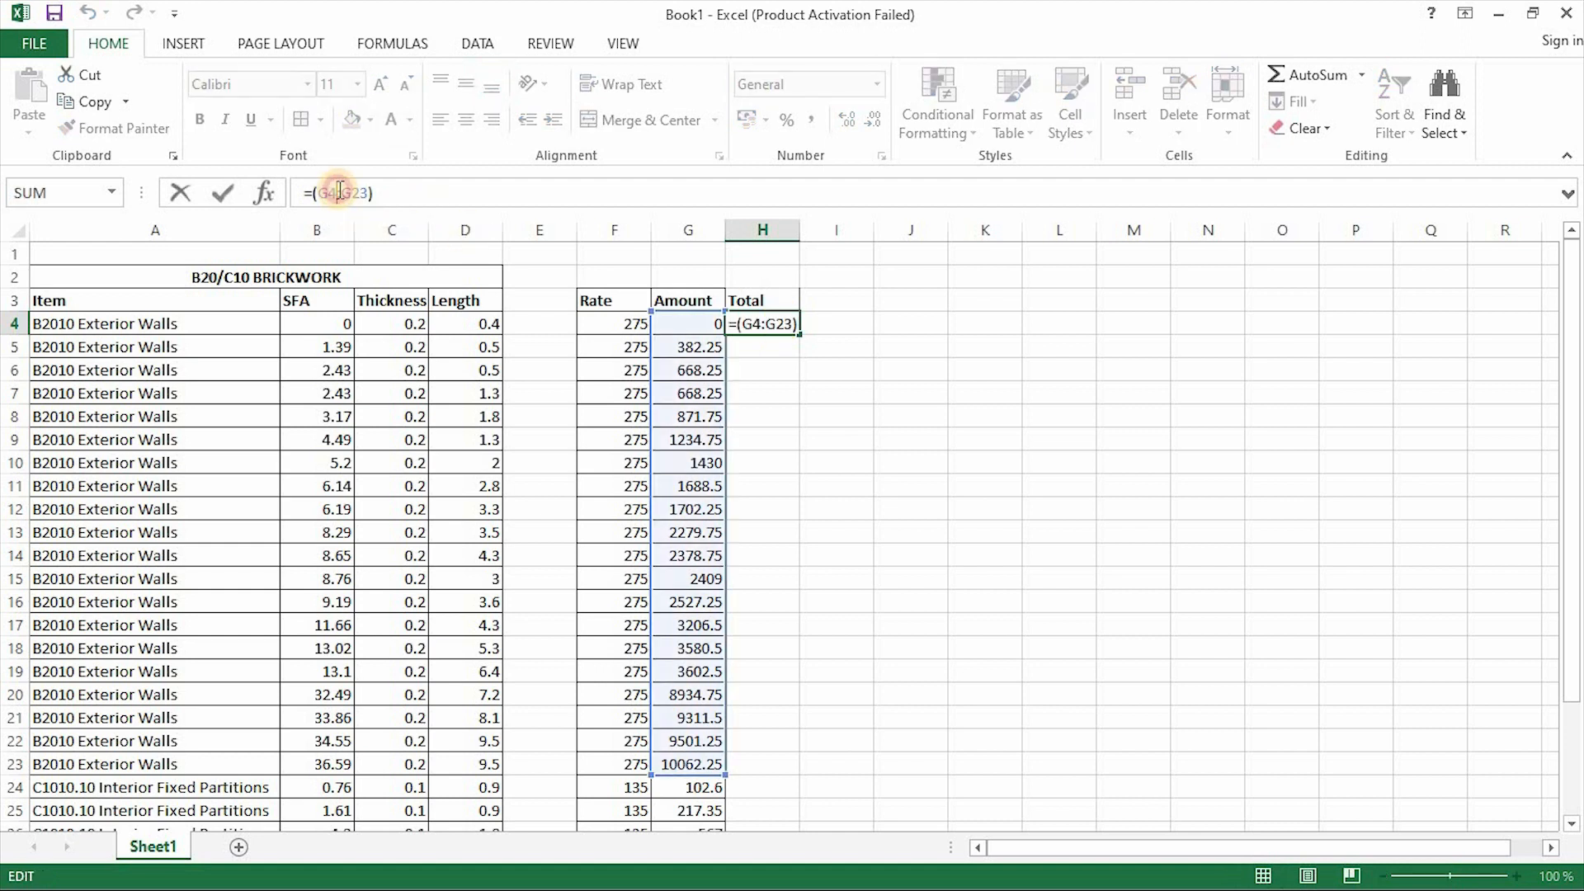
key("BackSpace")
type("+")
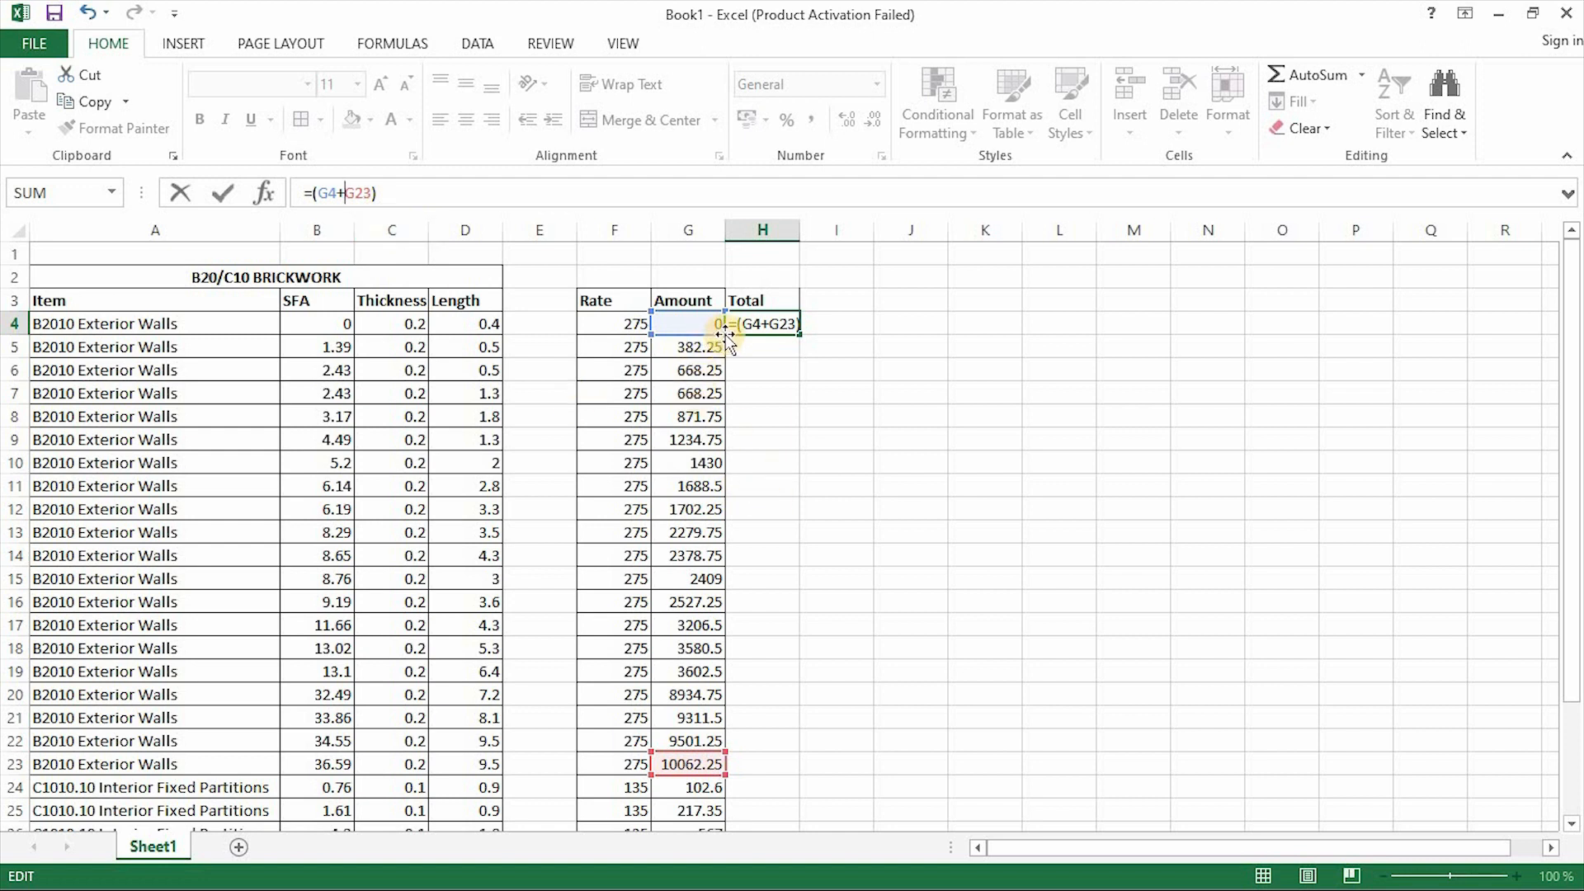
left_click_drag(651, 331, 662, 772)
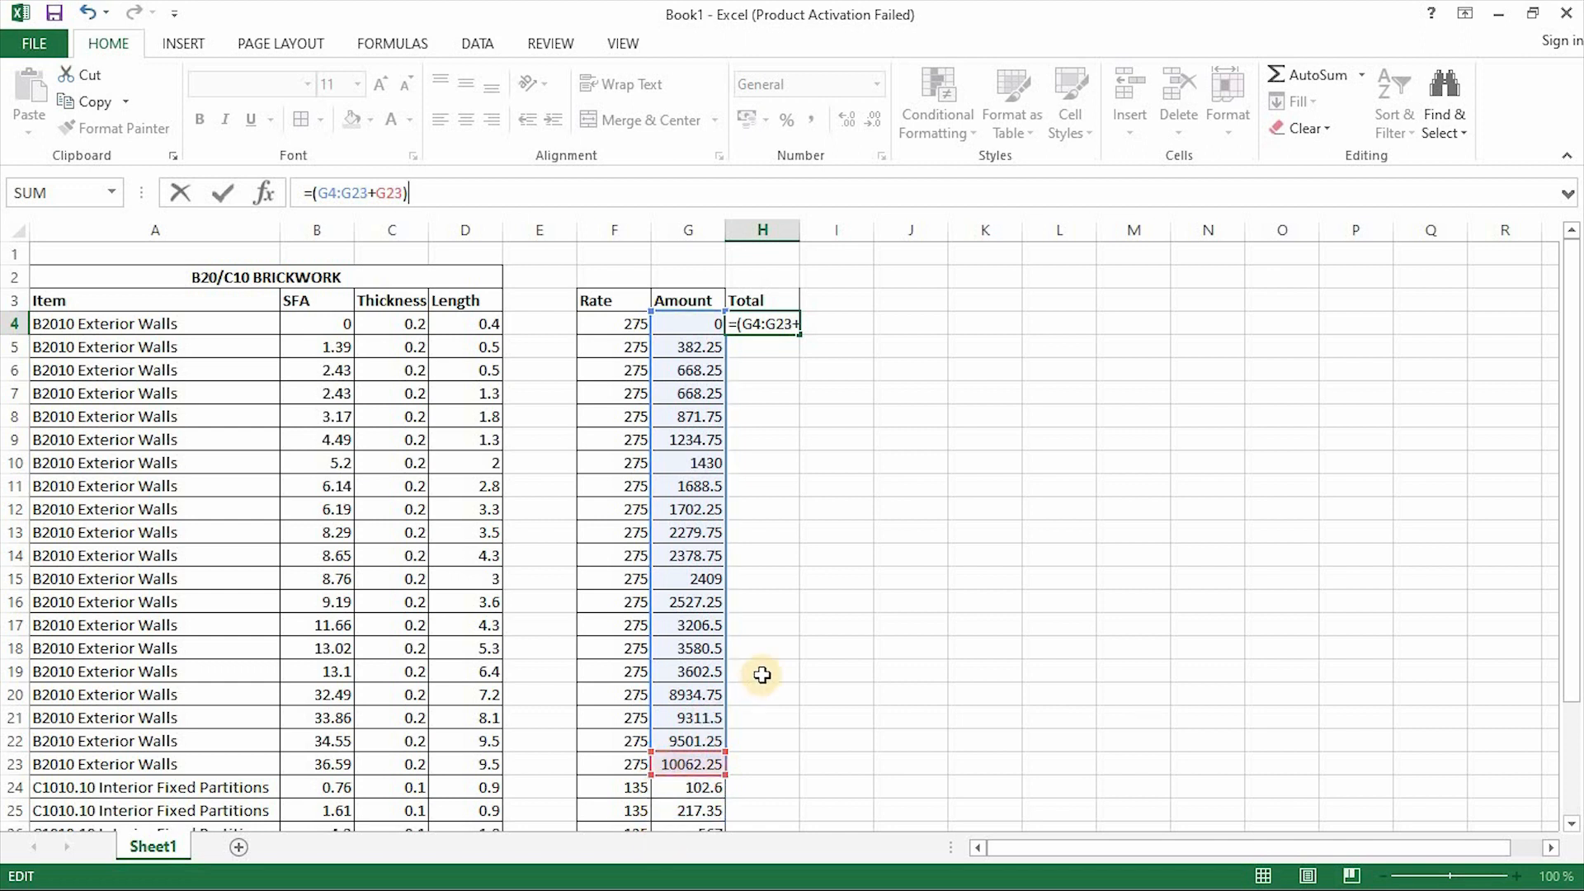
key("Return")
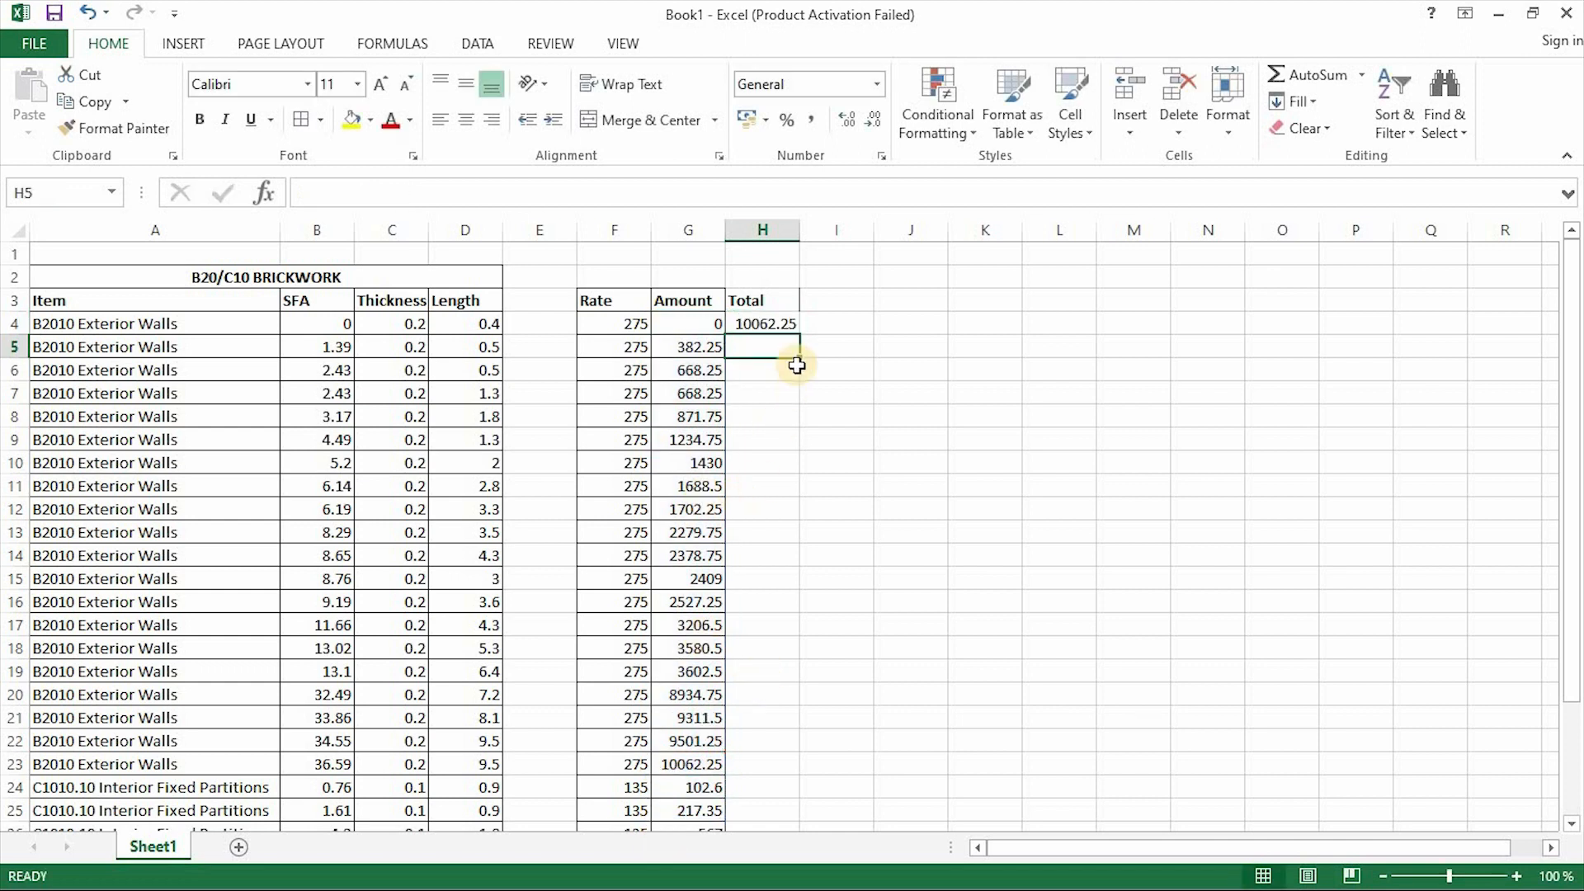
Make the exterior wall total in H4 bold.
left_click(959, 421)
left_click(771, 323)
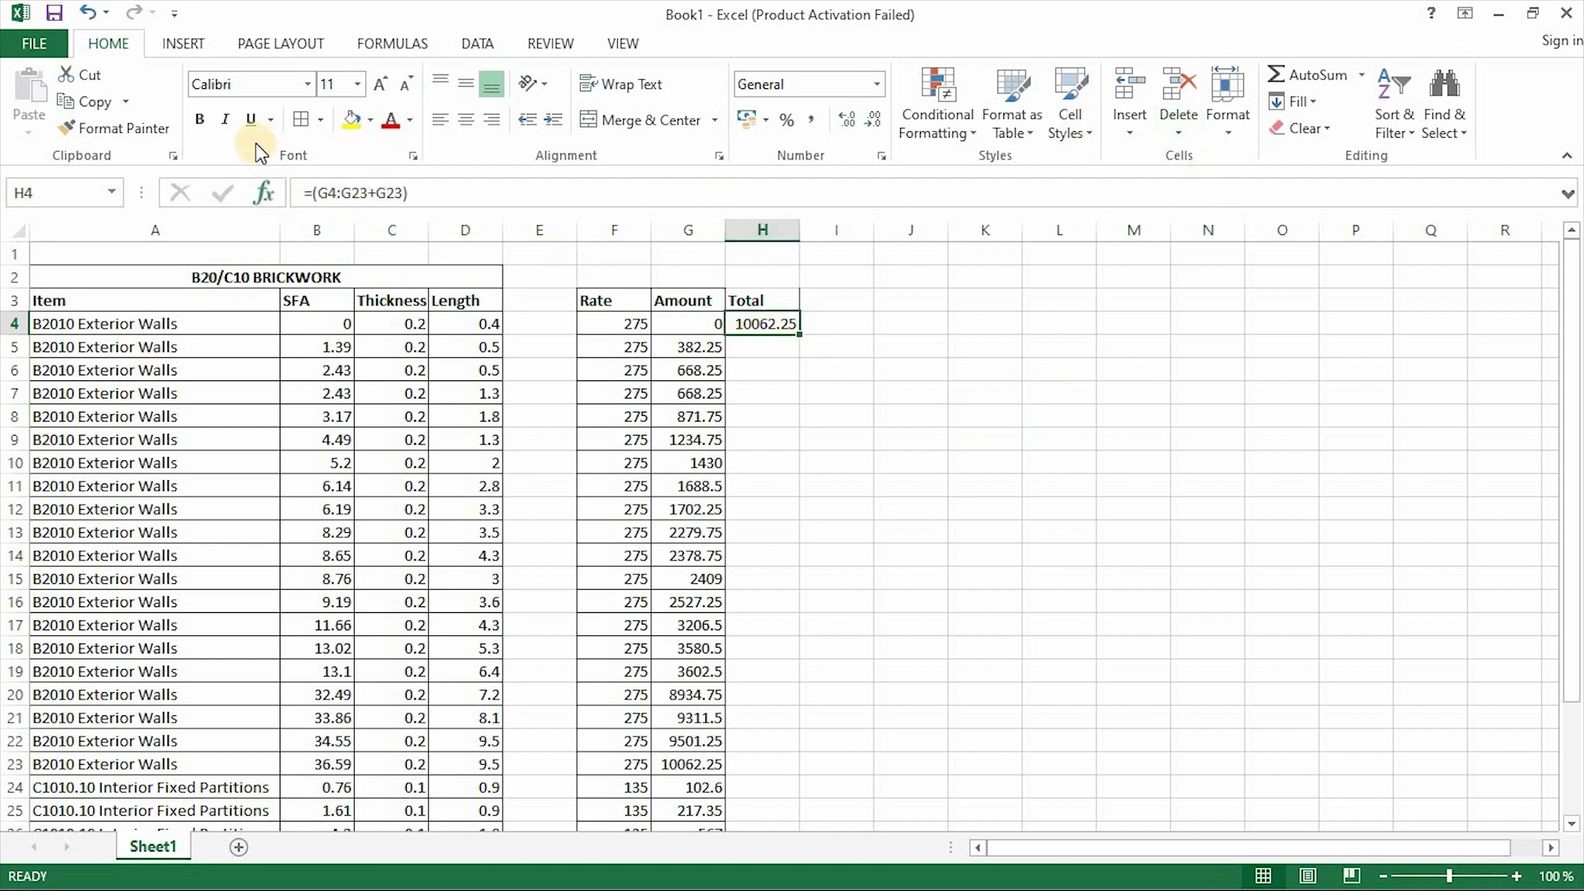
left_click(199, 120)
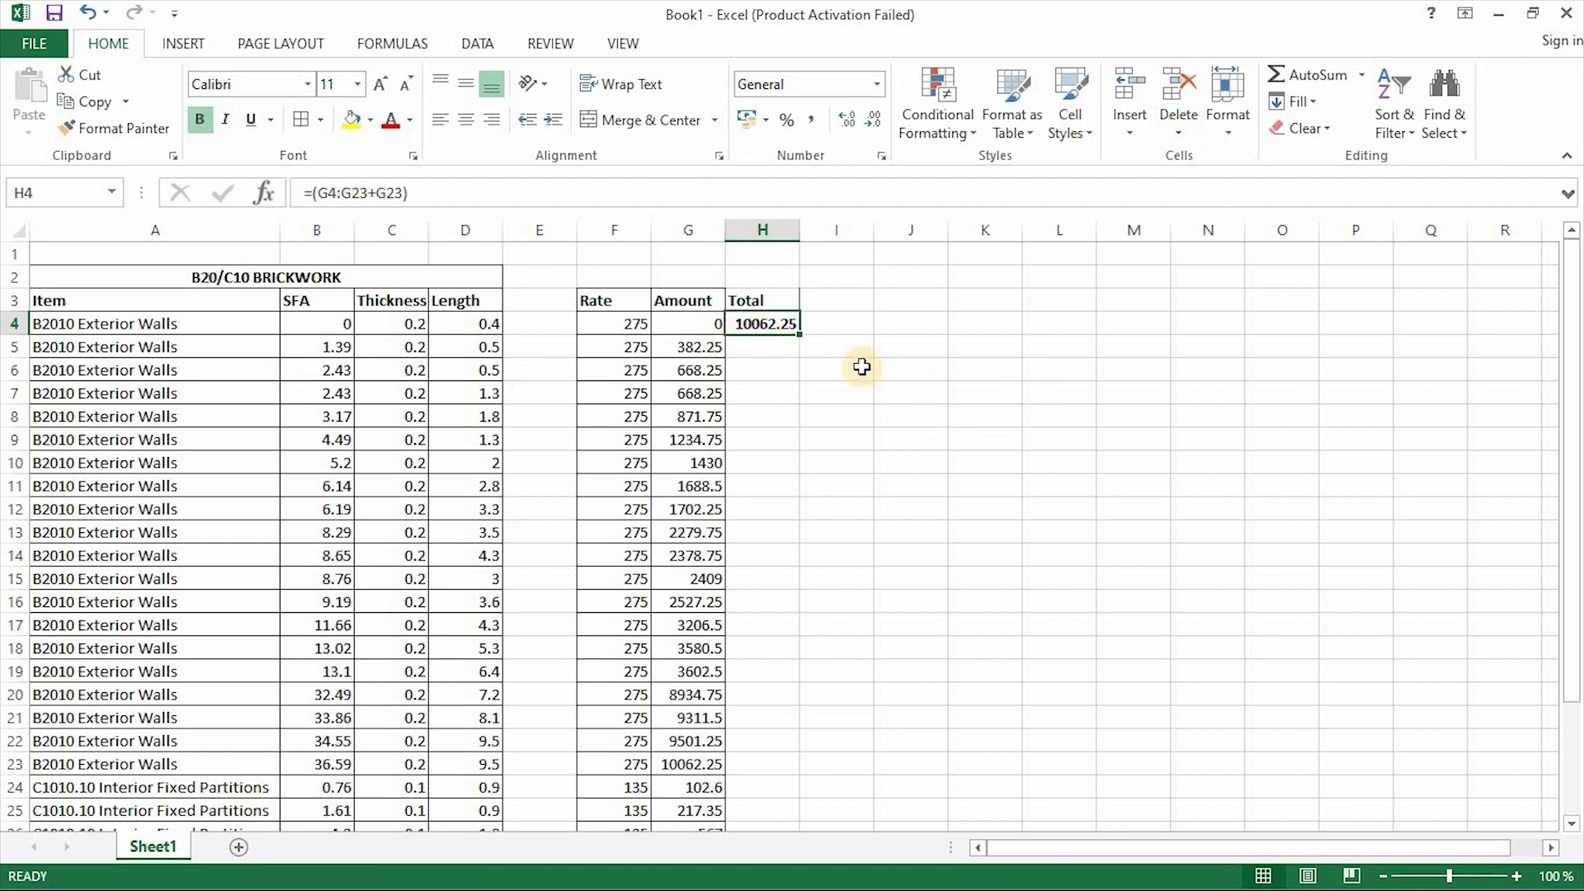
Start the interior partitions total formula in H31 as =(G24+G31.
scroll(1021, 397, "down", 3)
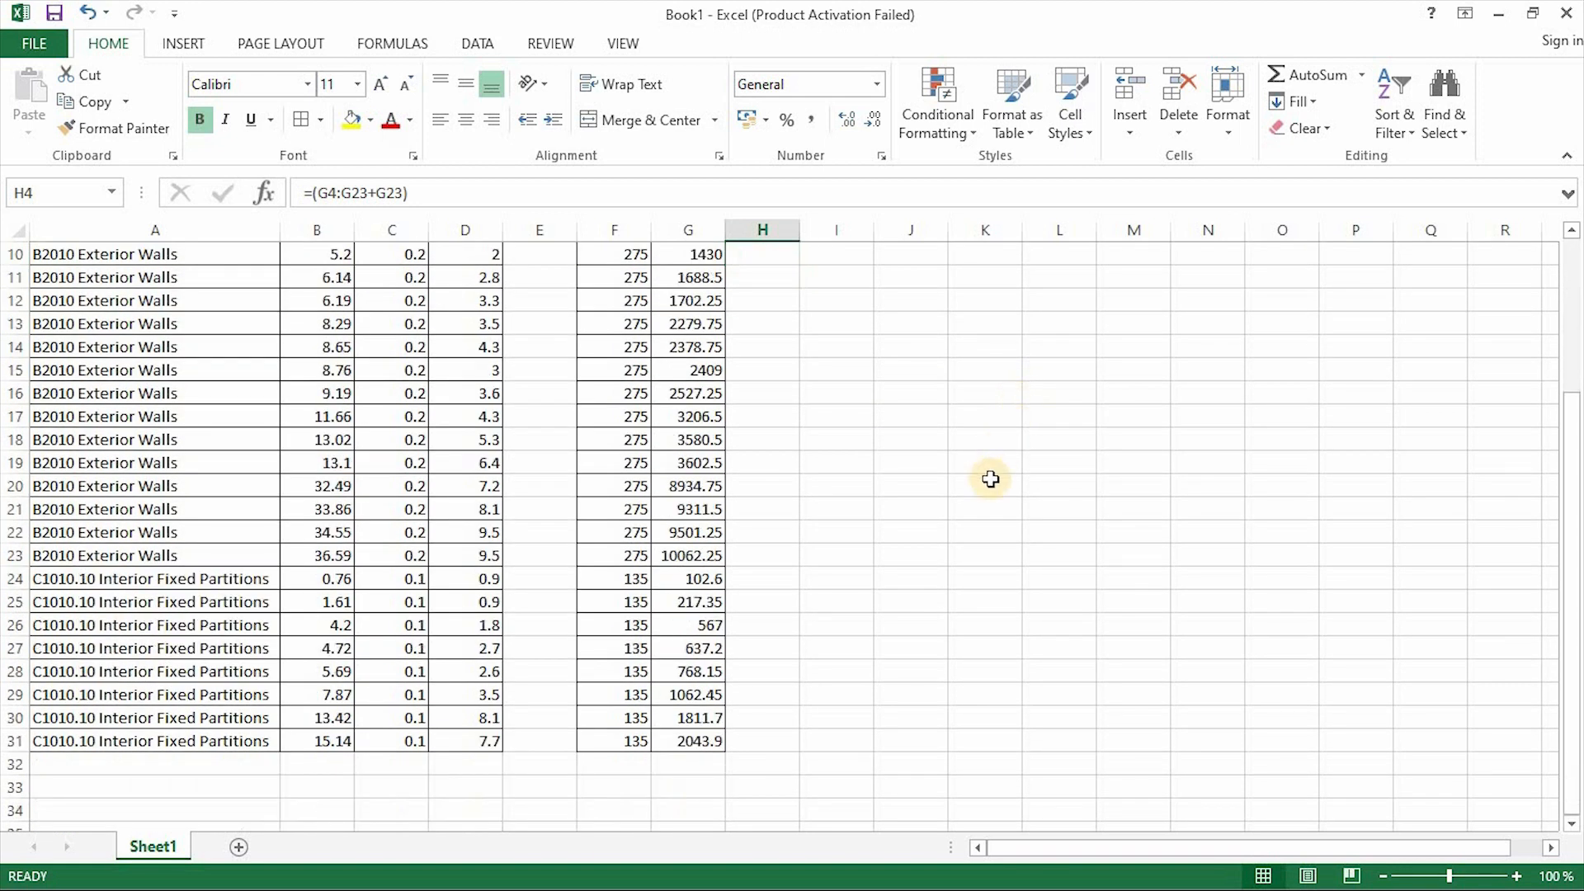
scroll(990, 478, "up", 1)
scroll(990, 475, "up", 1)
scroll(866, 578, "down", 2)
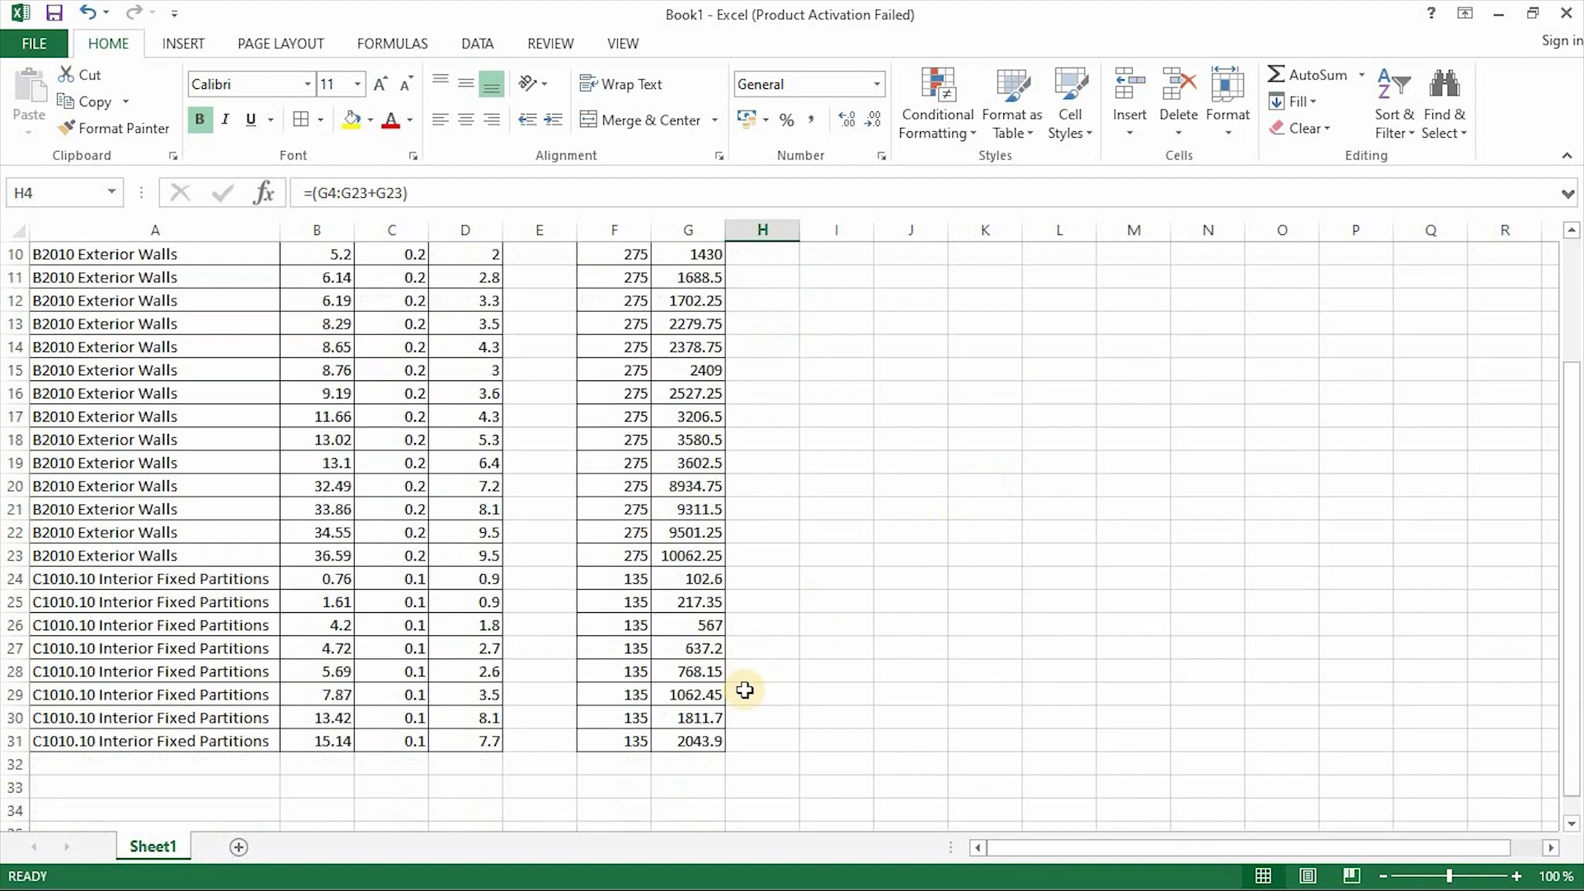
left_click(766, 561)
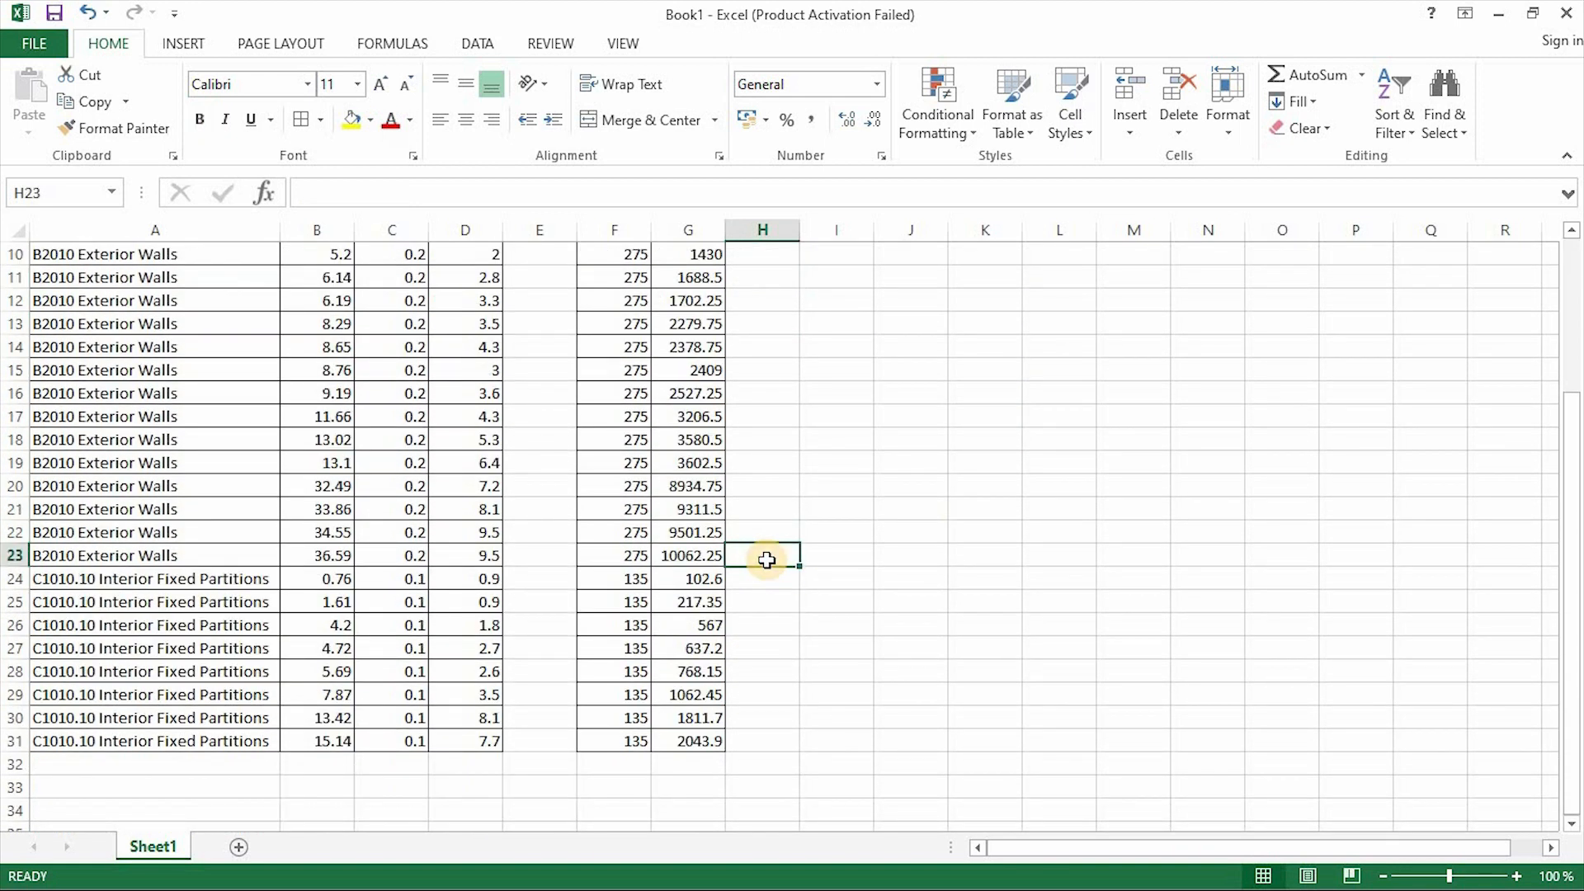
left_click(709, 582)
left_click(772, 742)
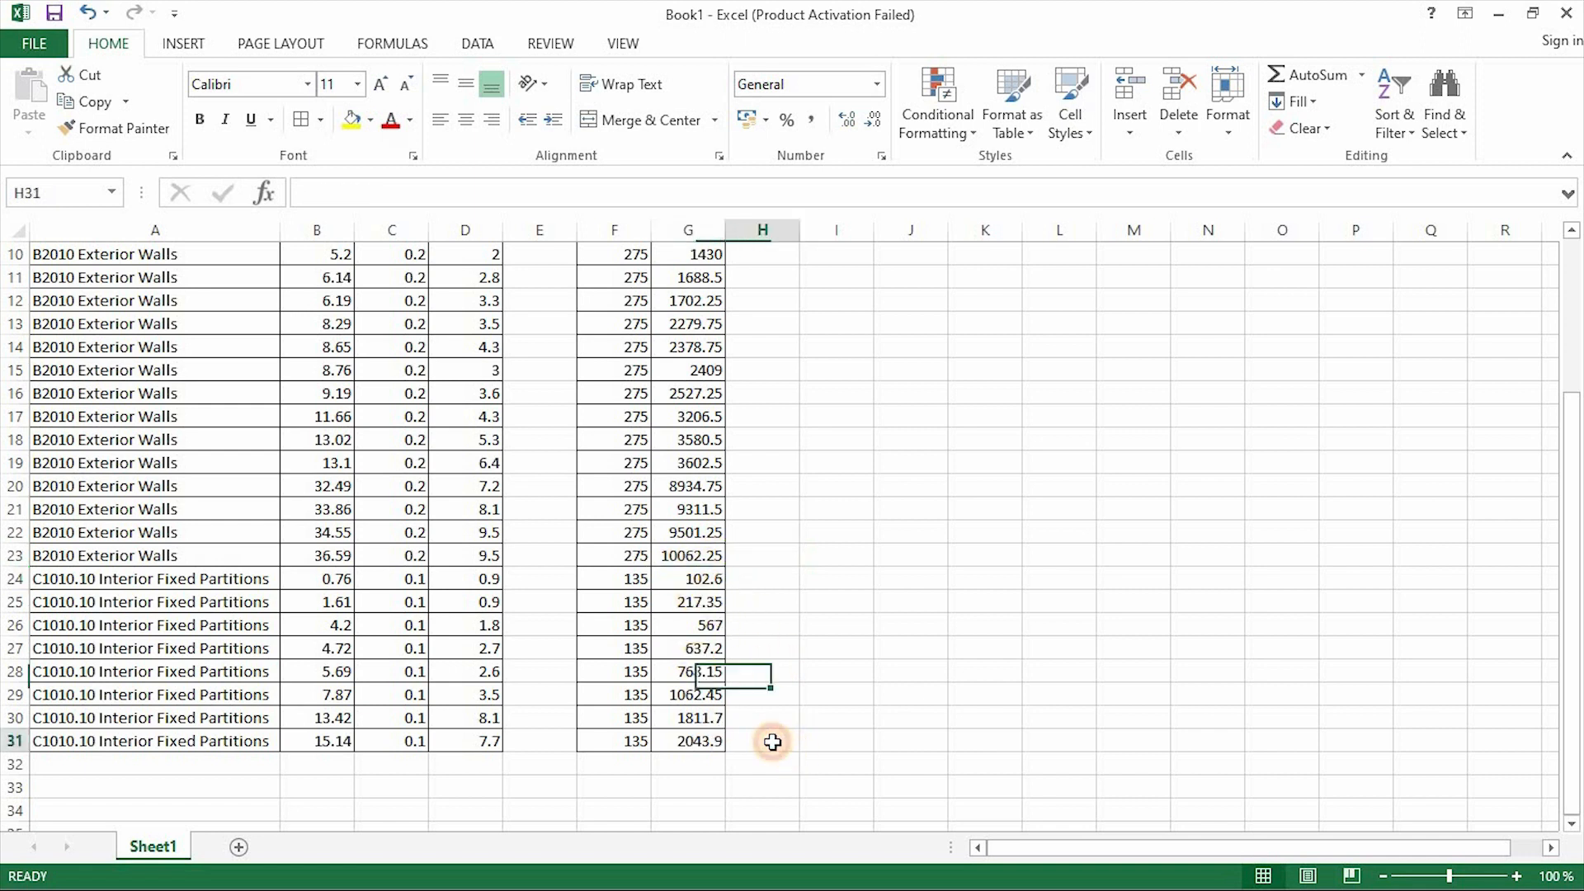
type("=(")
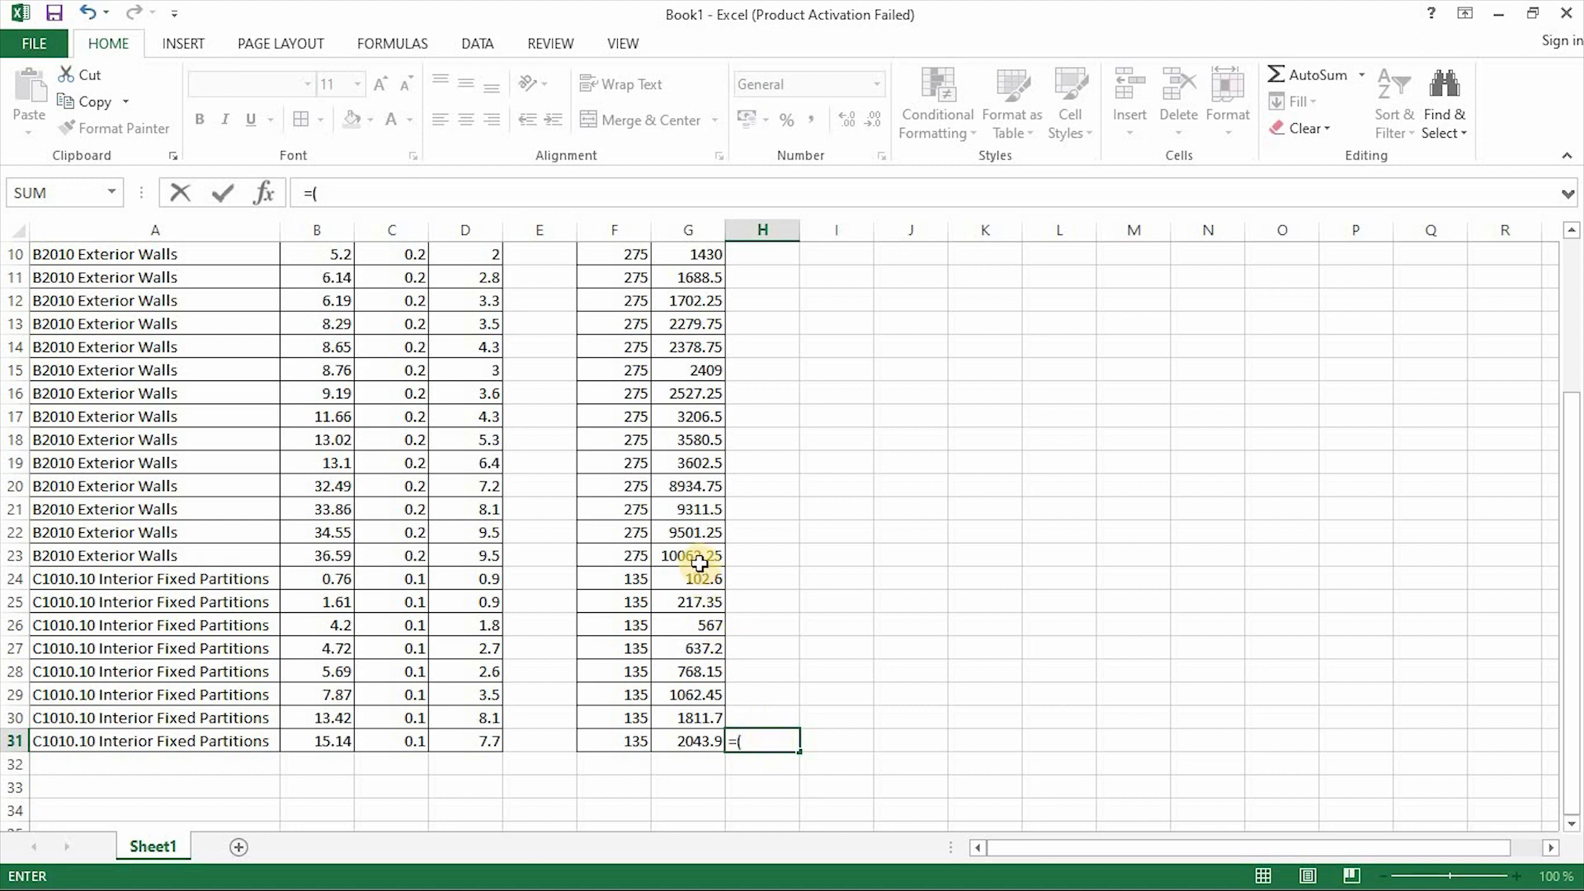
left_click_drag(689, 578, 733, 747)
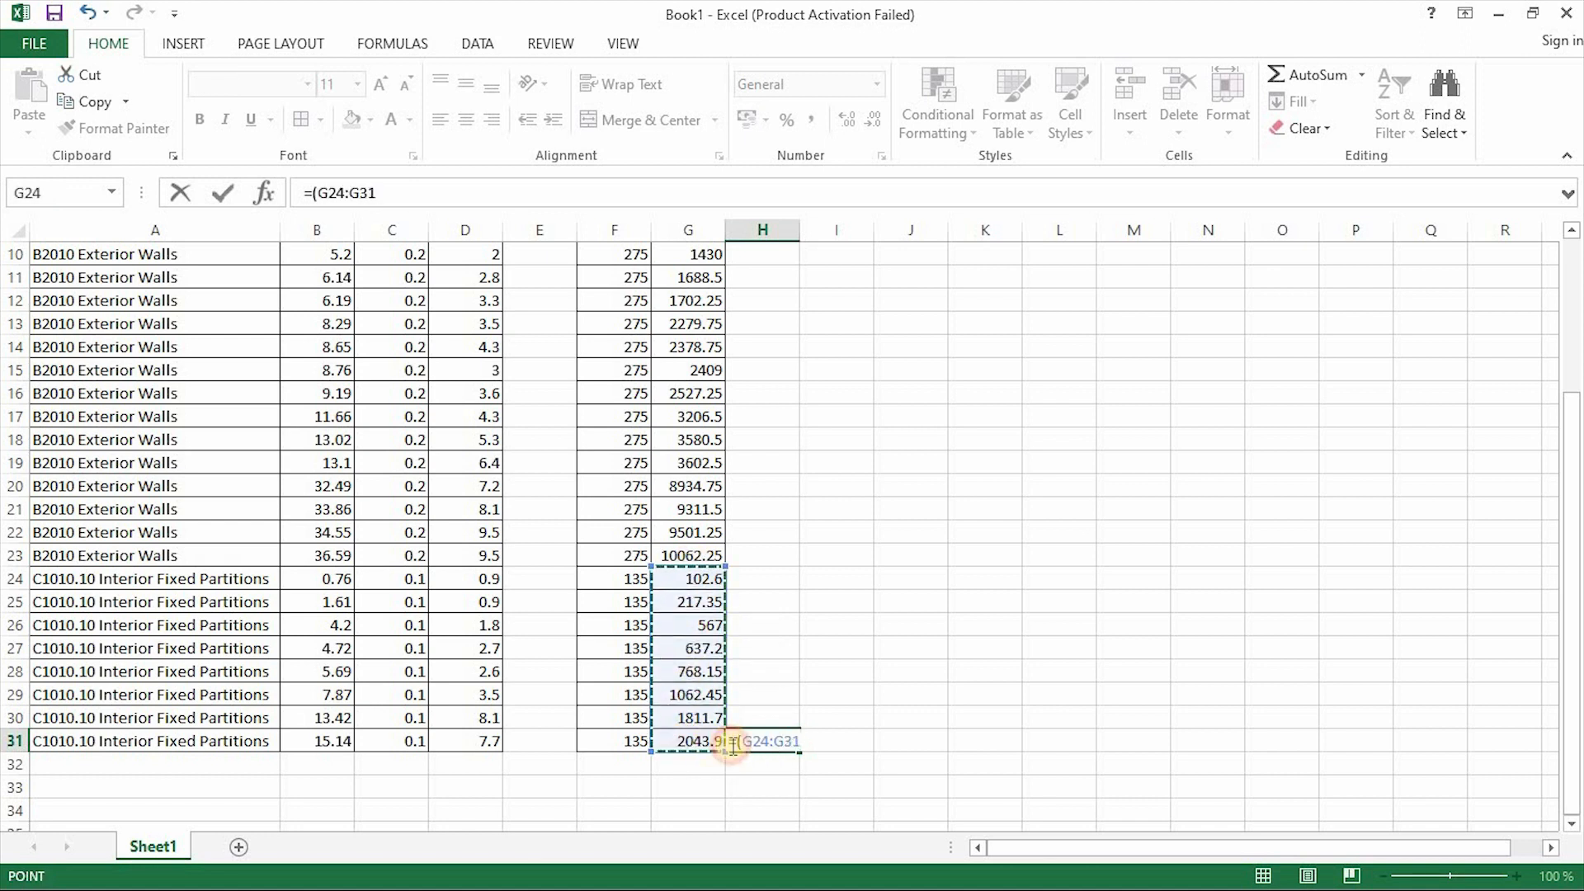
left_click(349, 192)
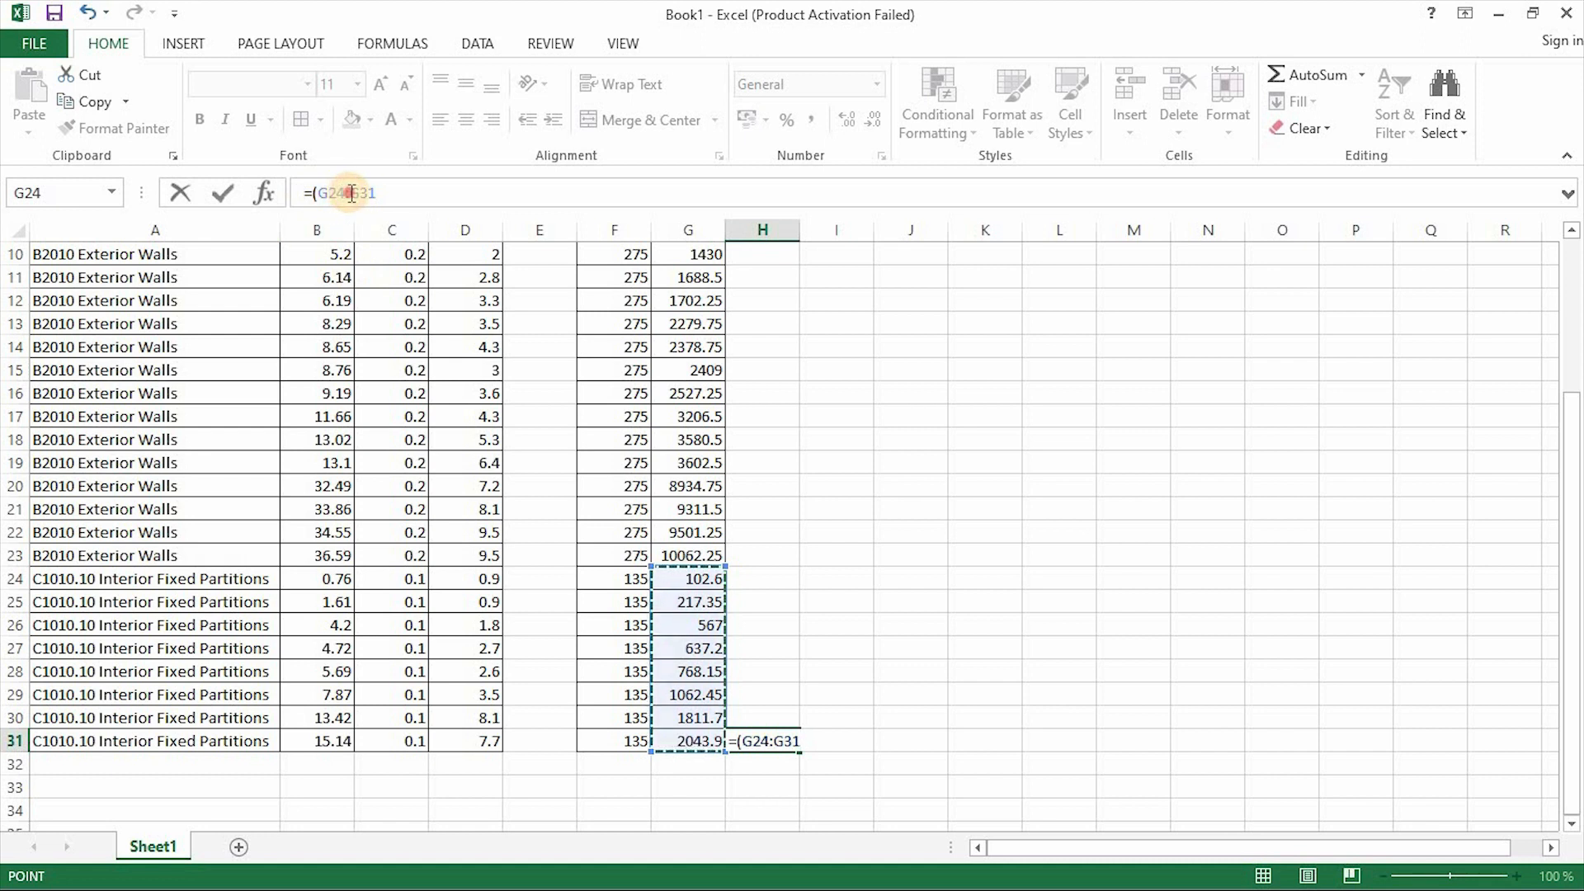
key("BackSpace")
type("+")
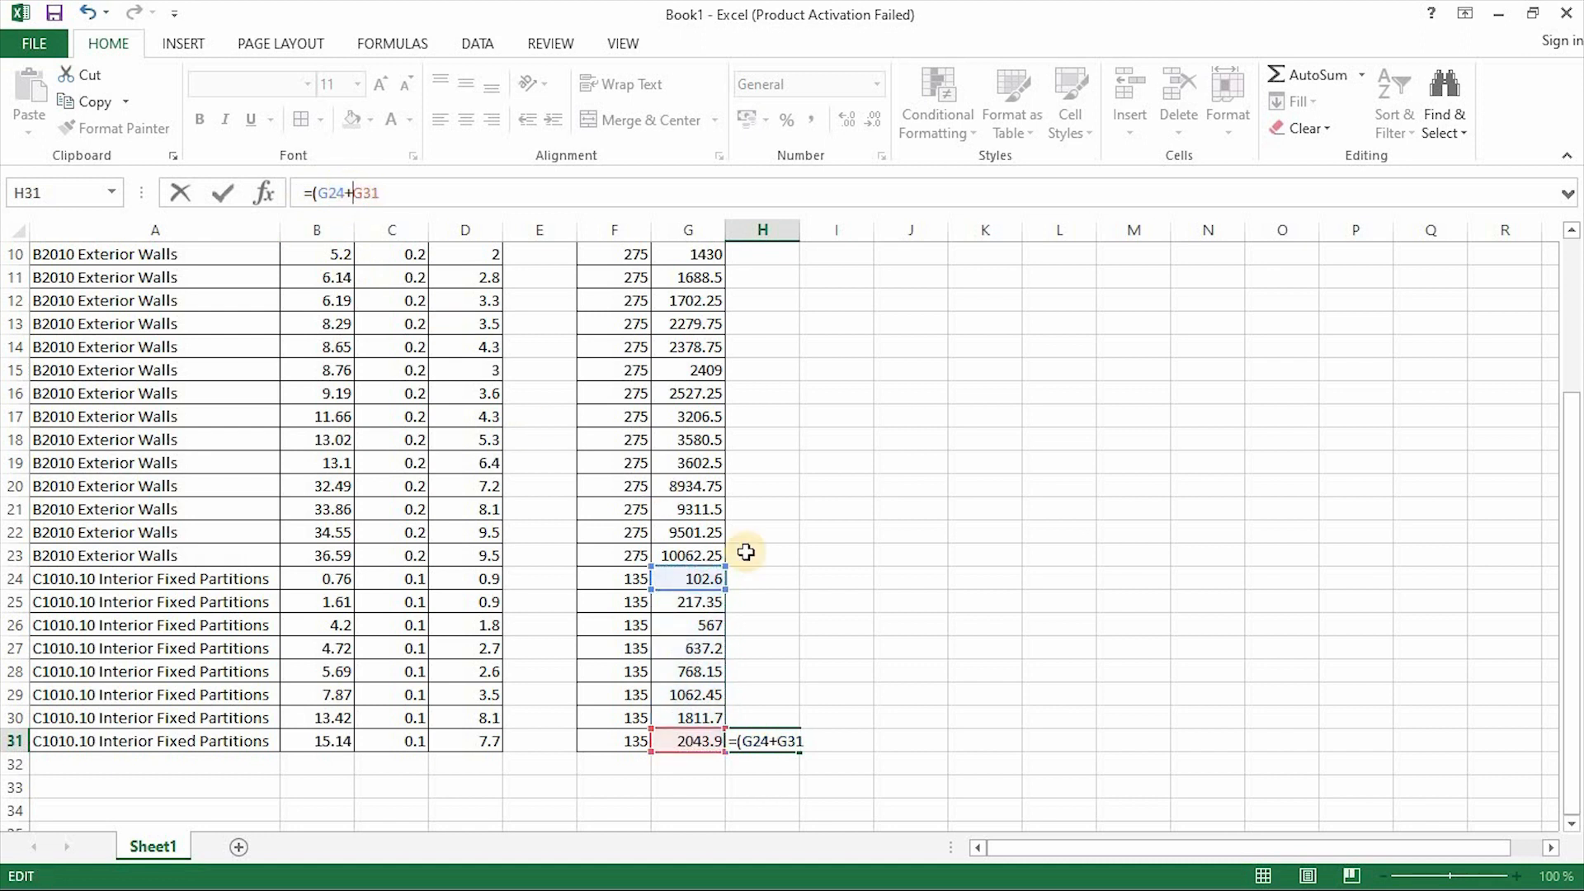
Extend the G24 reference in H31's formula to G24:G30, accepting the correction that adds the closing parenthesis.
left_click_drag(650, 584, 657, 723)
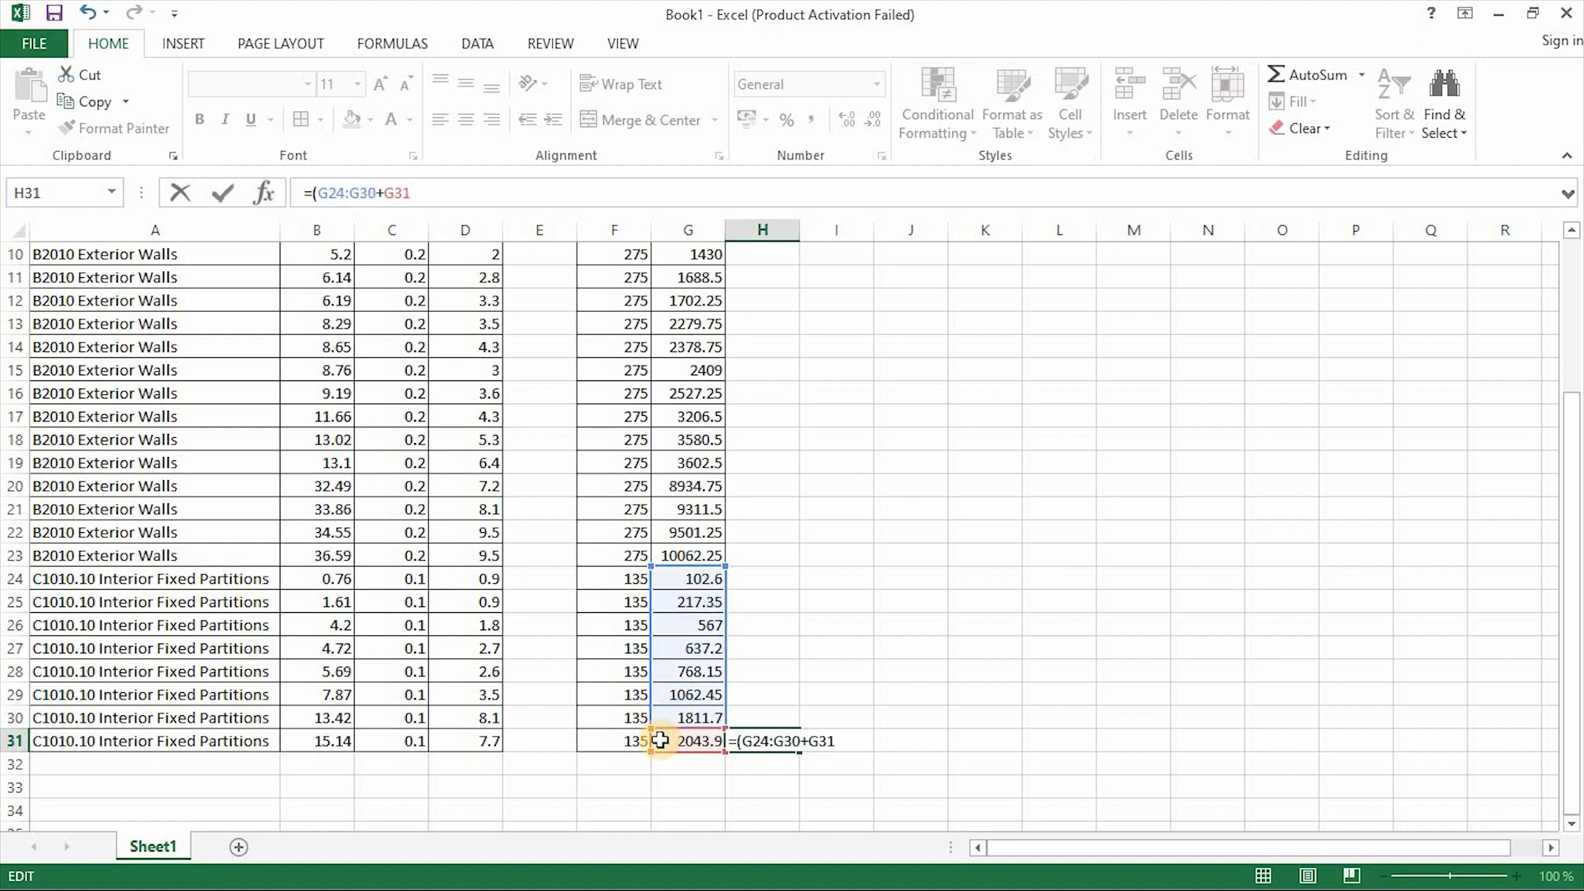
key("Return")
left_click(760, 536)
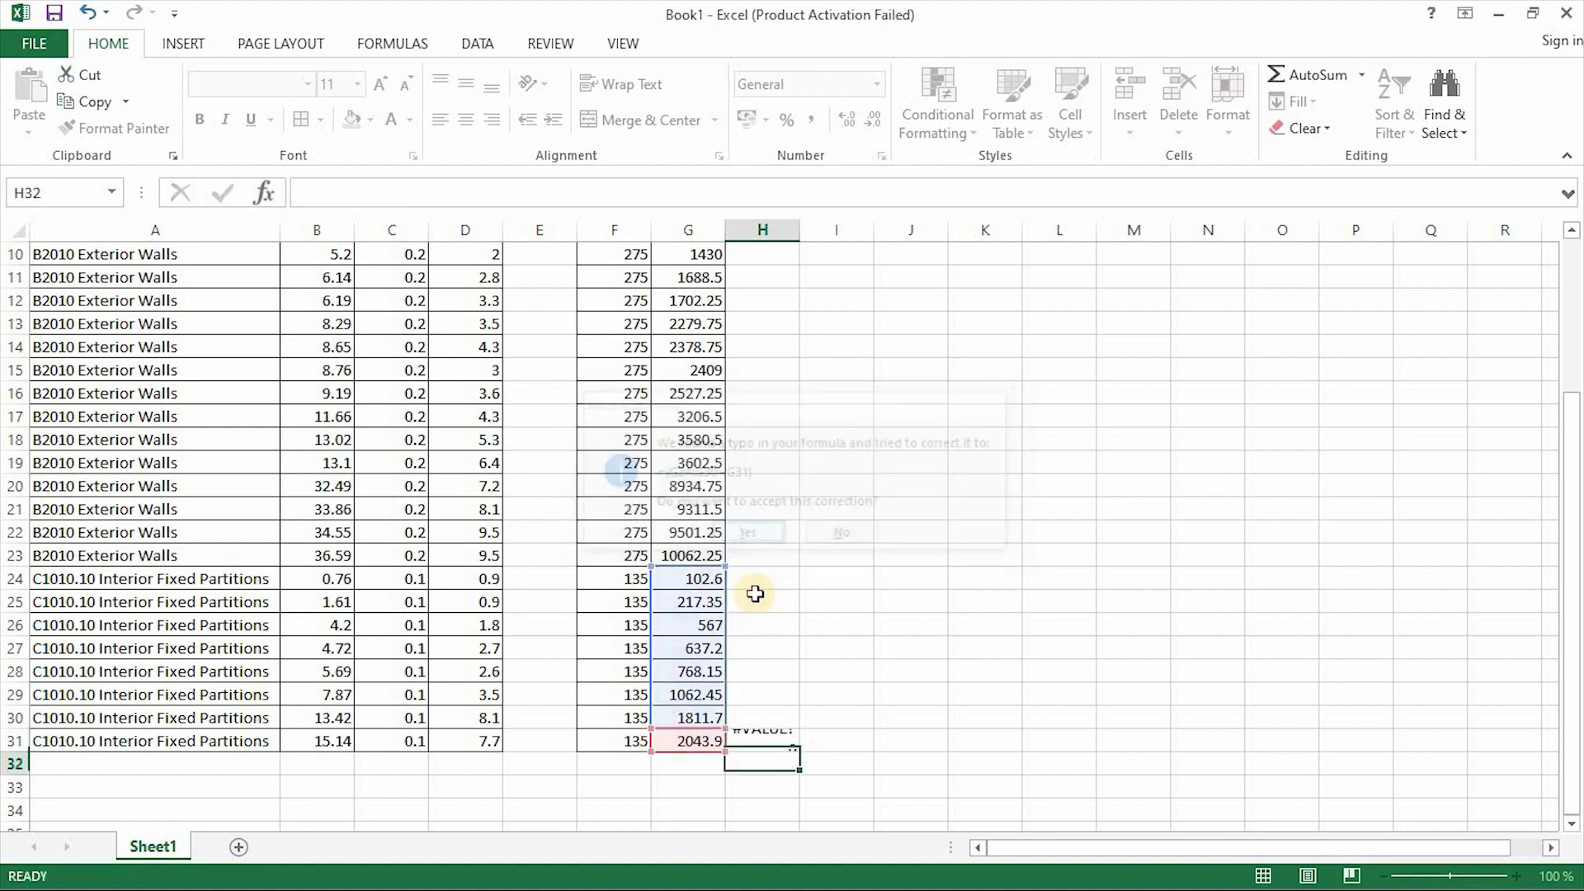
Edit the interior partitions total formula in H31 to =(G24+G30+G31).
left_click(750, 736)
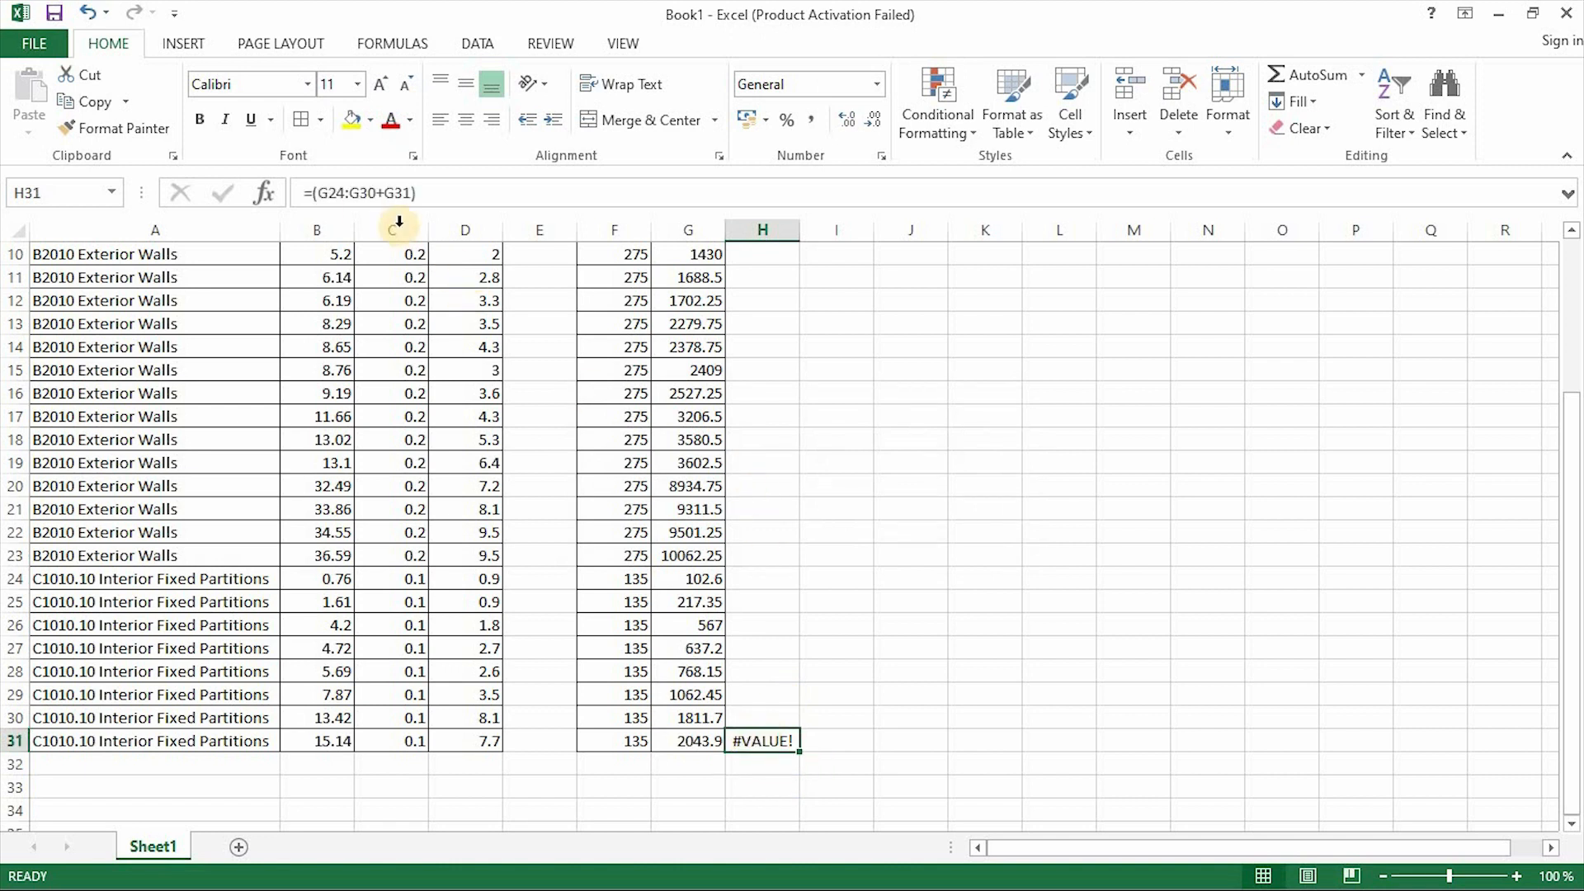
left_click(350, 195)
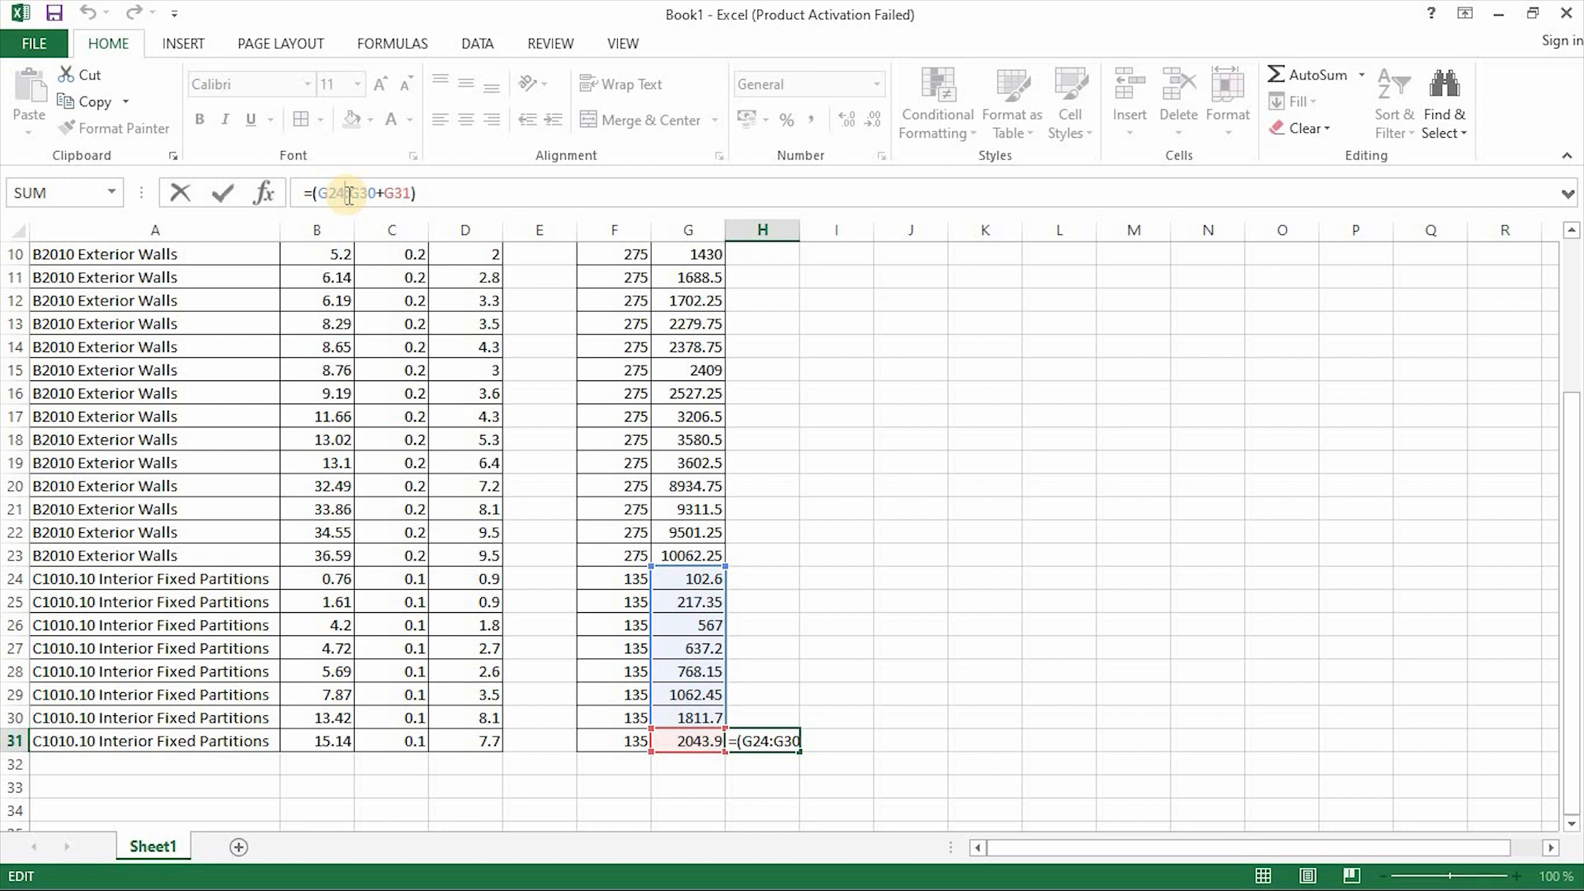
key("BackSpace")
type("+")
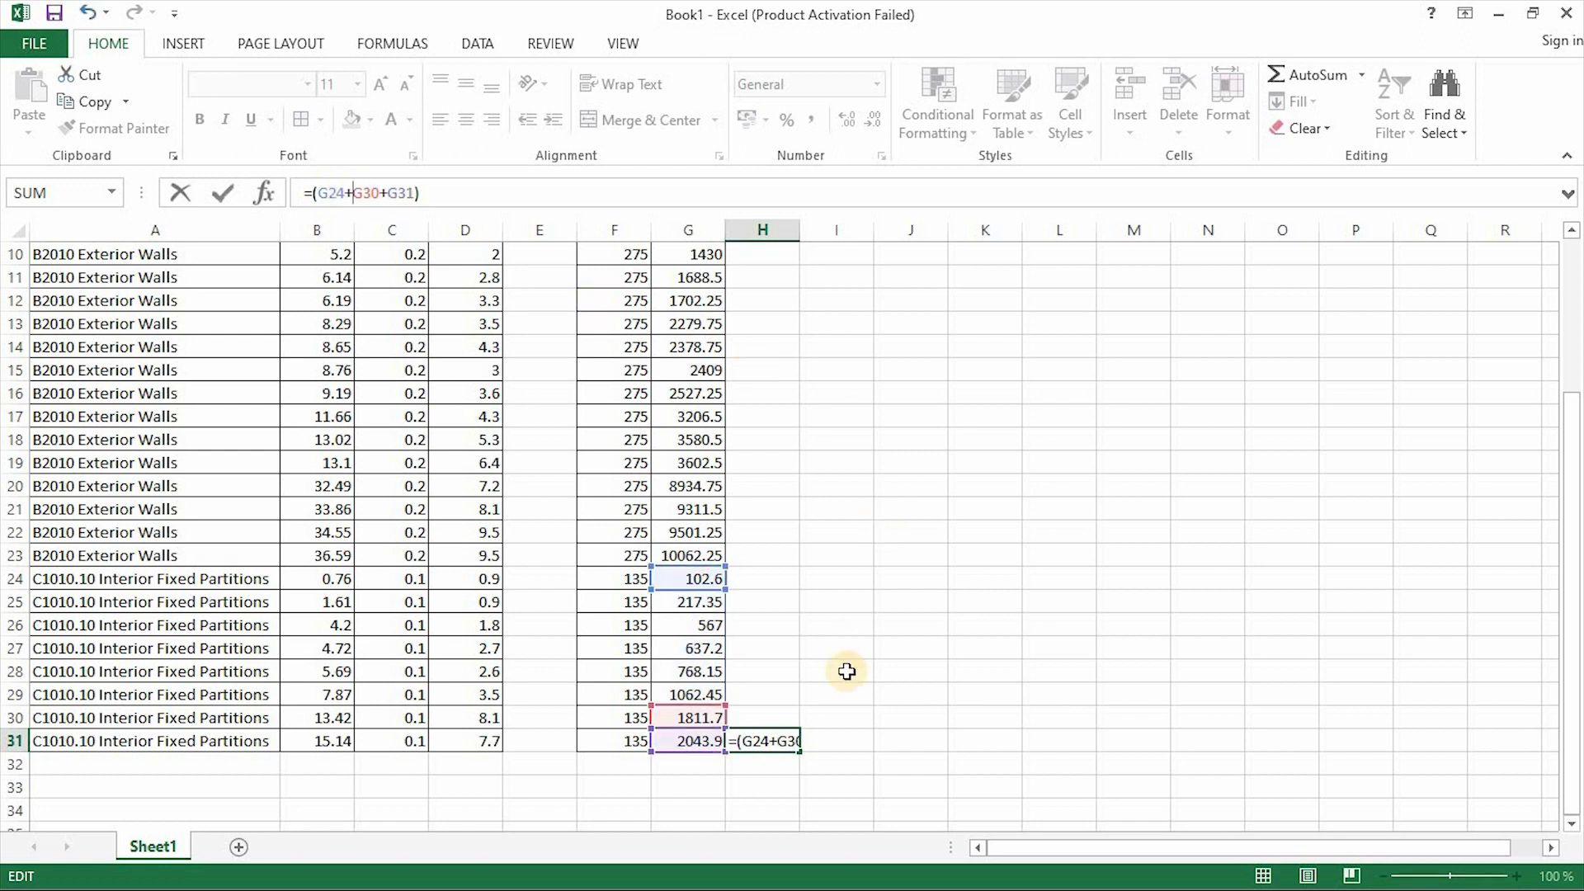
key("Return")
left_click(954, 711)
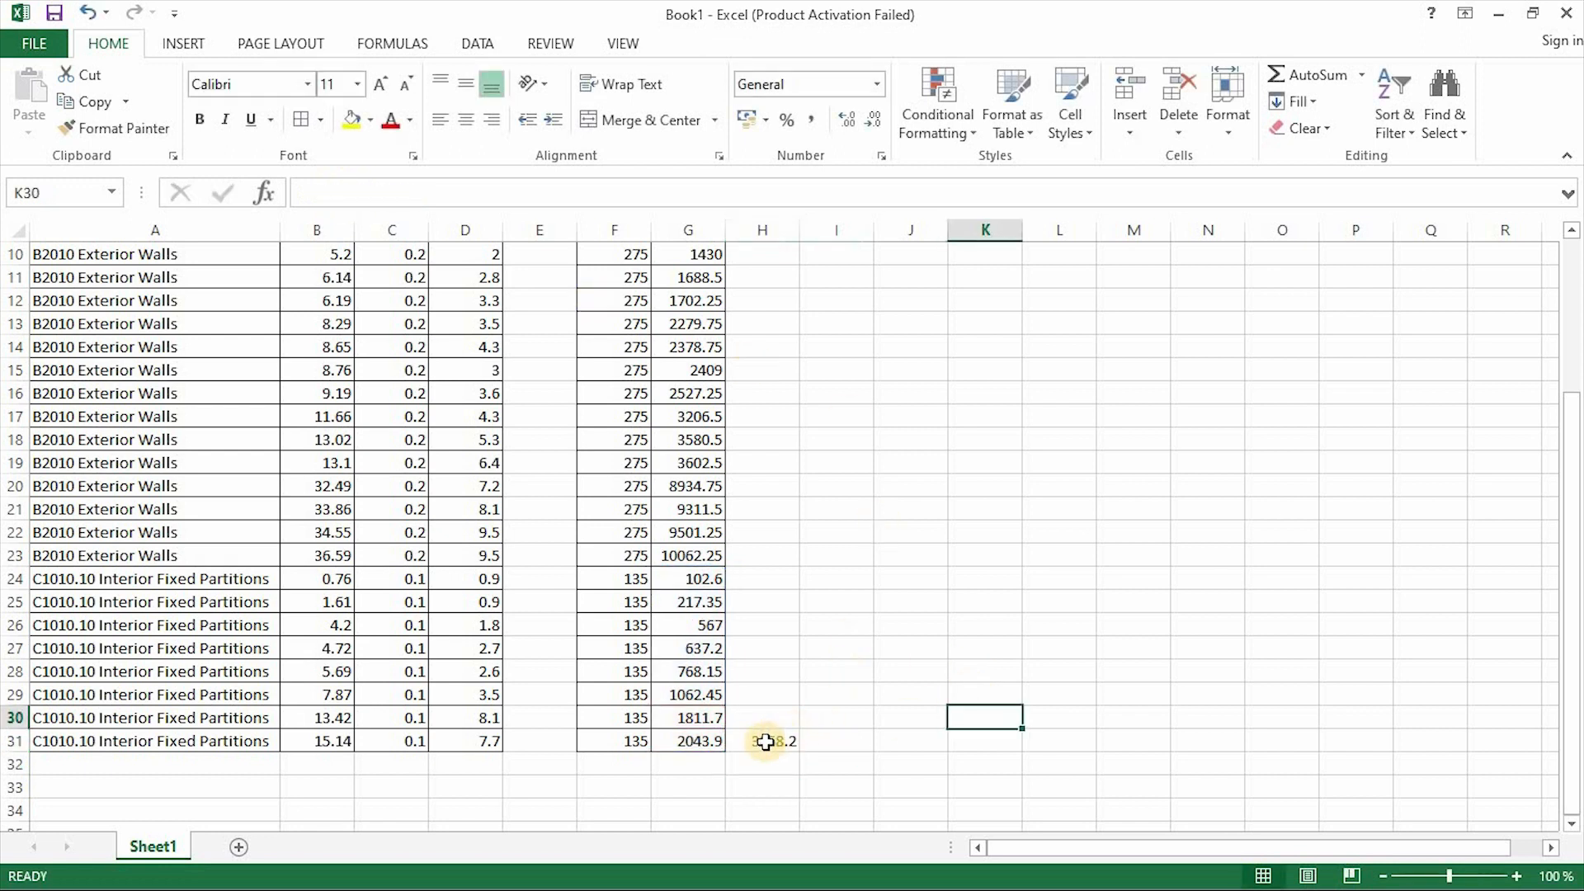
Make the interior partitions total in H31 bold.
left_click(763, 740)
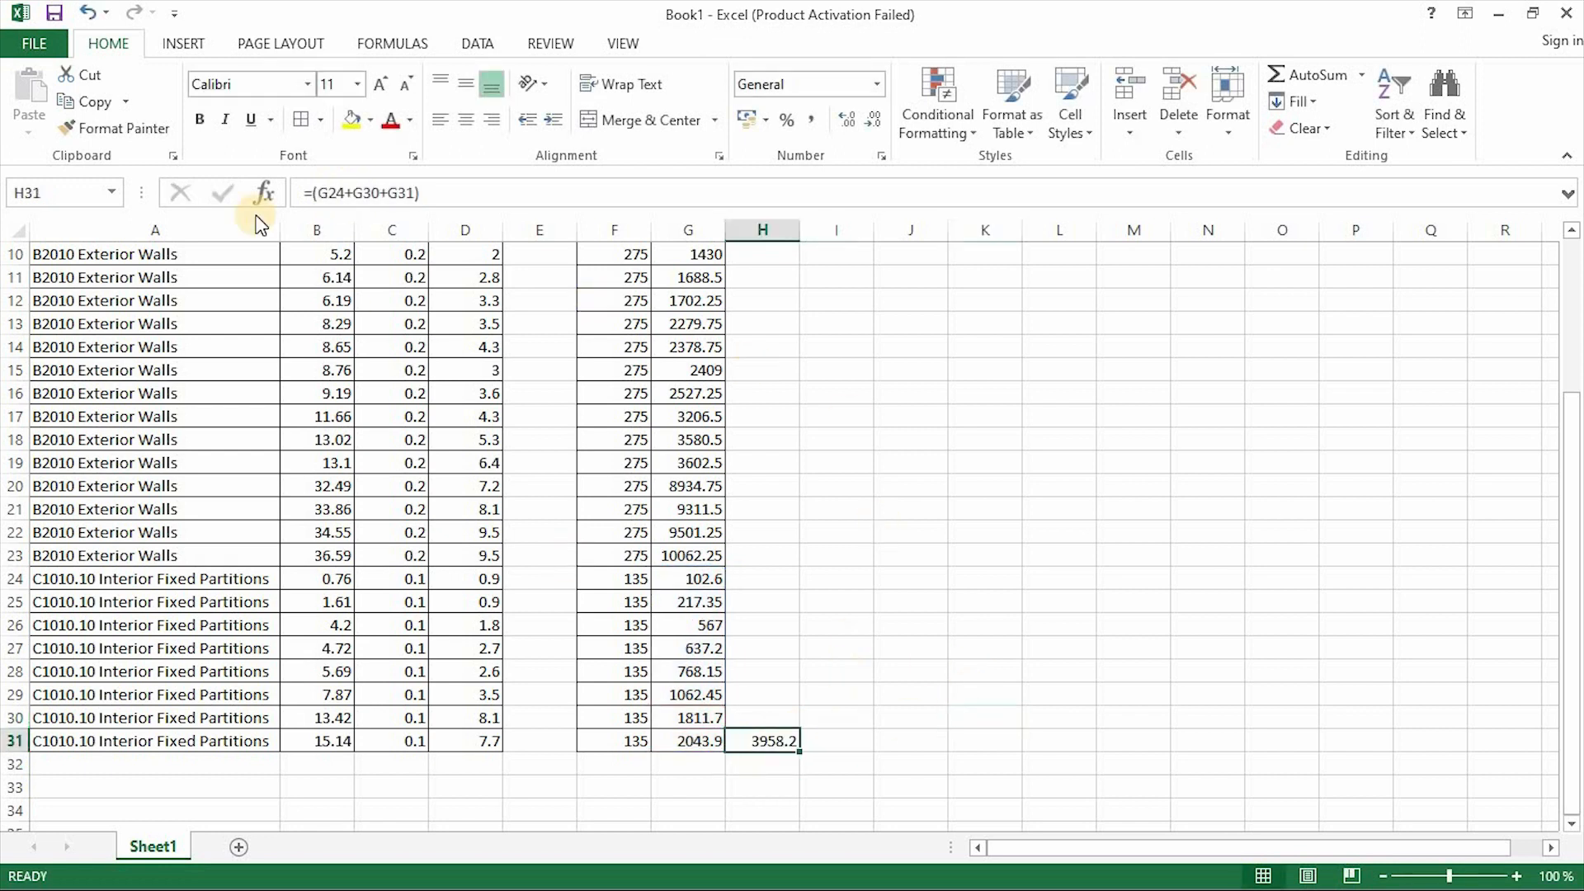
left_click(966, 740)
left_click(763, 741)
Review the item amounts and both wall totals from the schedule's first row to its last.
scroll(1000, 495, "up", 3)
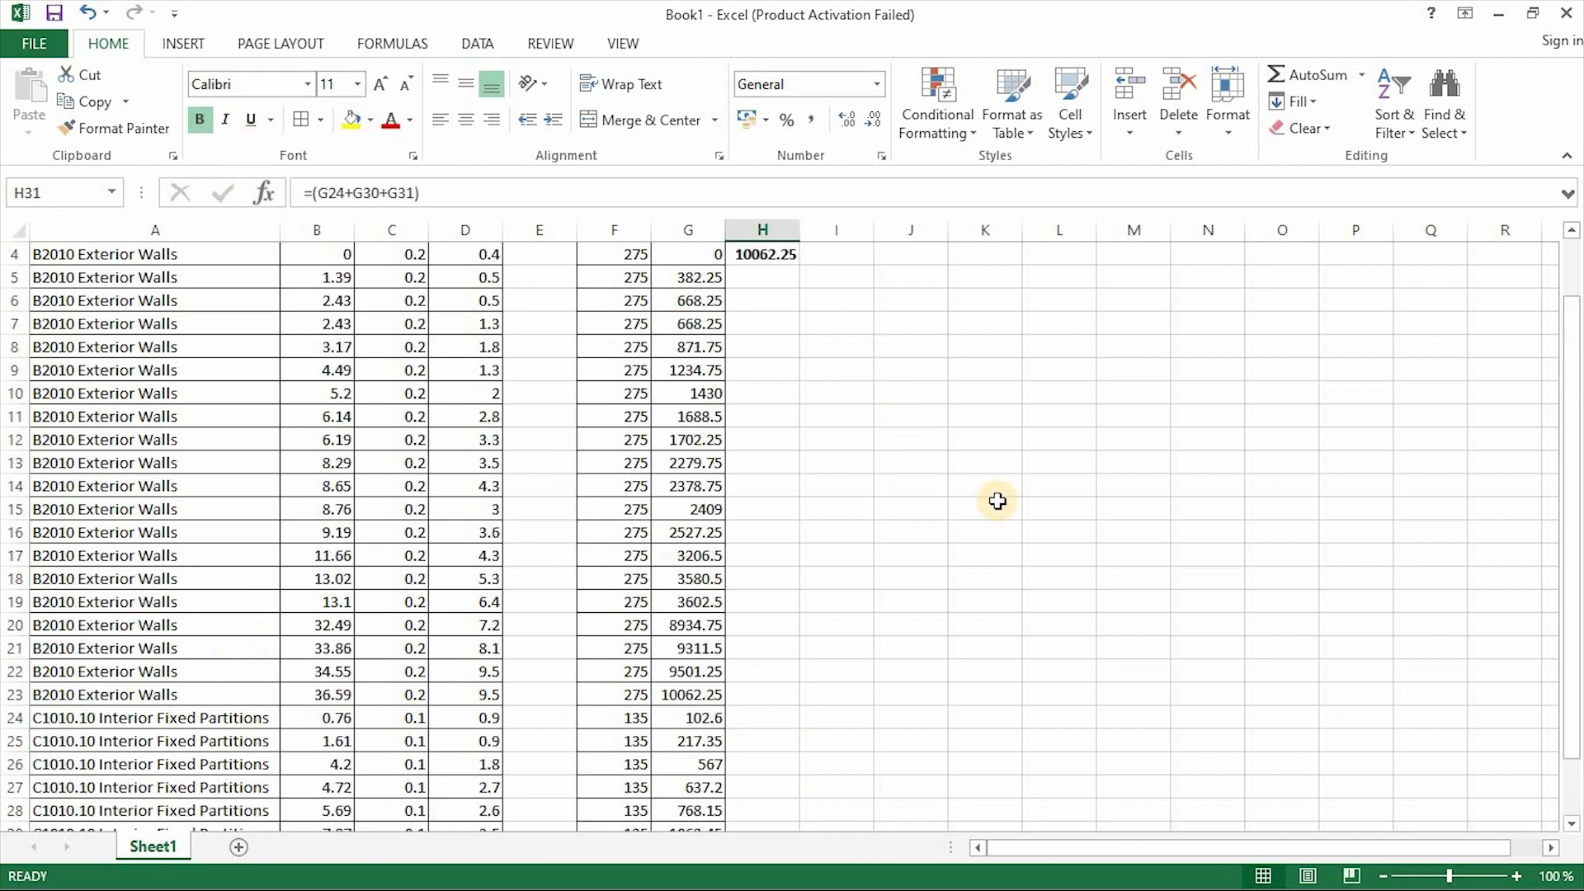
scroll(998, 504, "down", 3)
scroll(1036, 523, "up", 3)
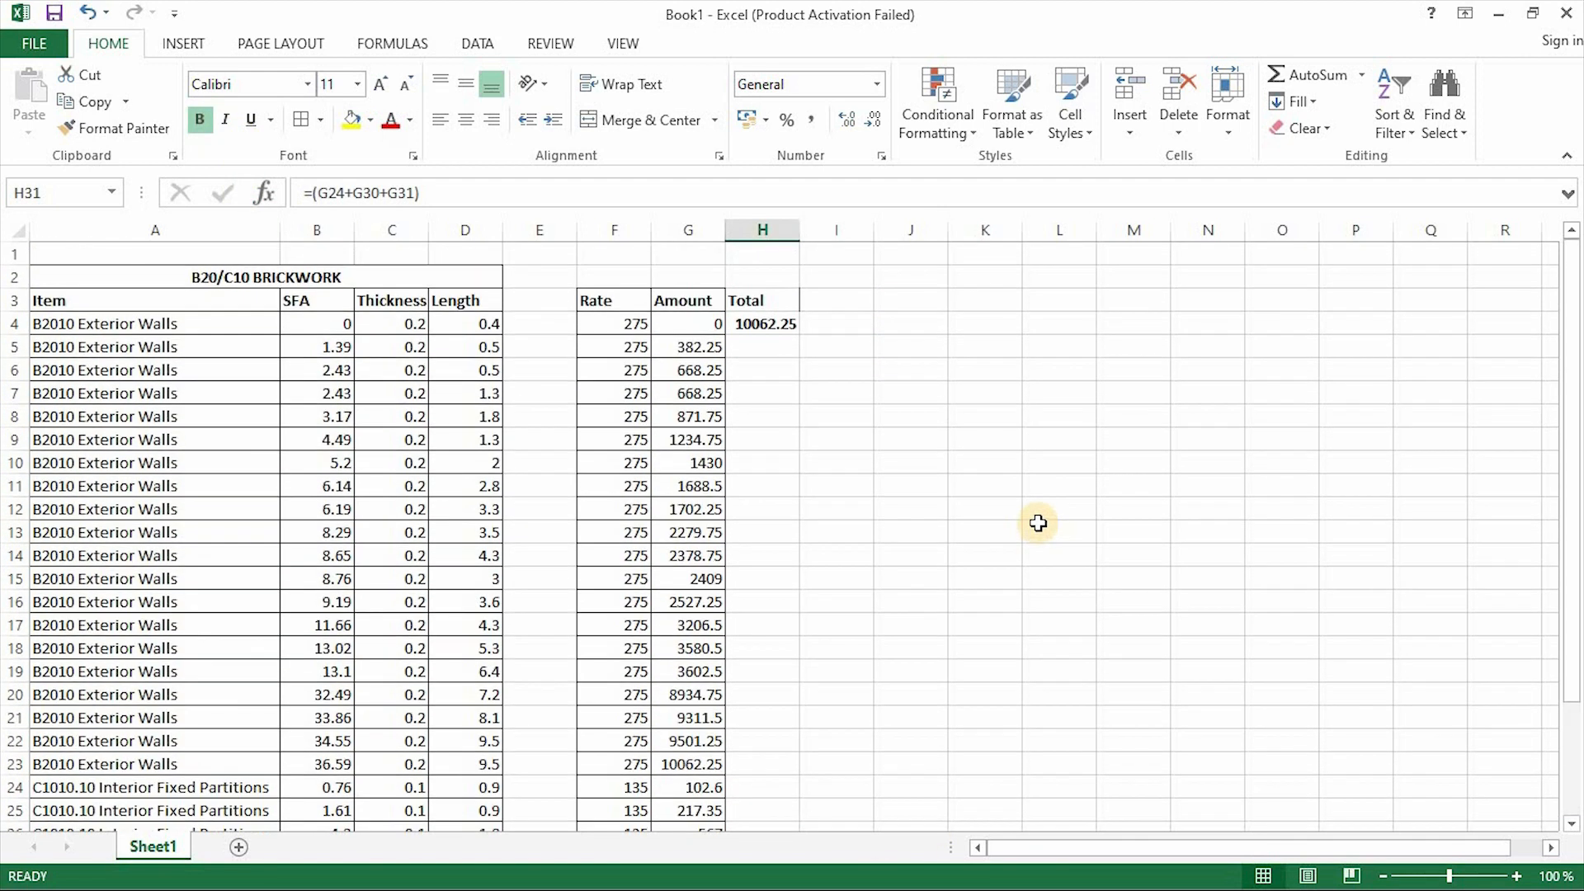
scroll(1072, 521, "down", 3)
scroll(1135, 519, "up", 3)
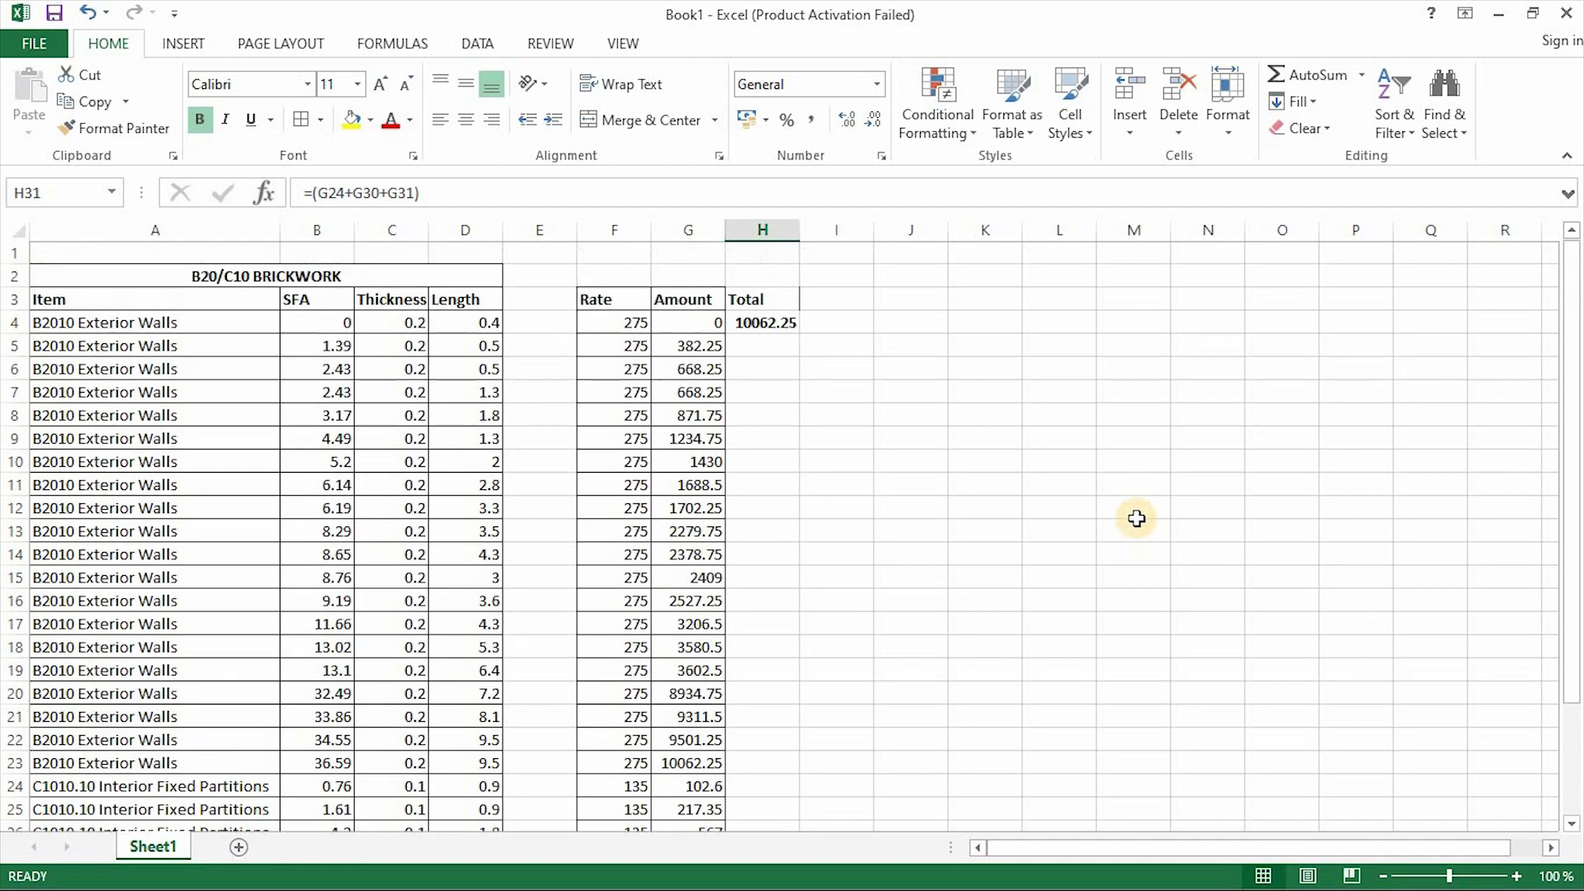
left_click(1262, 602)
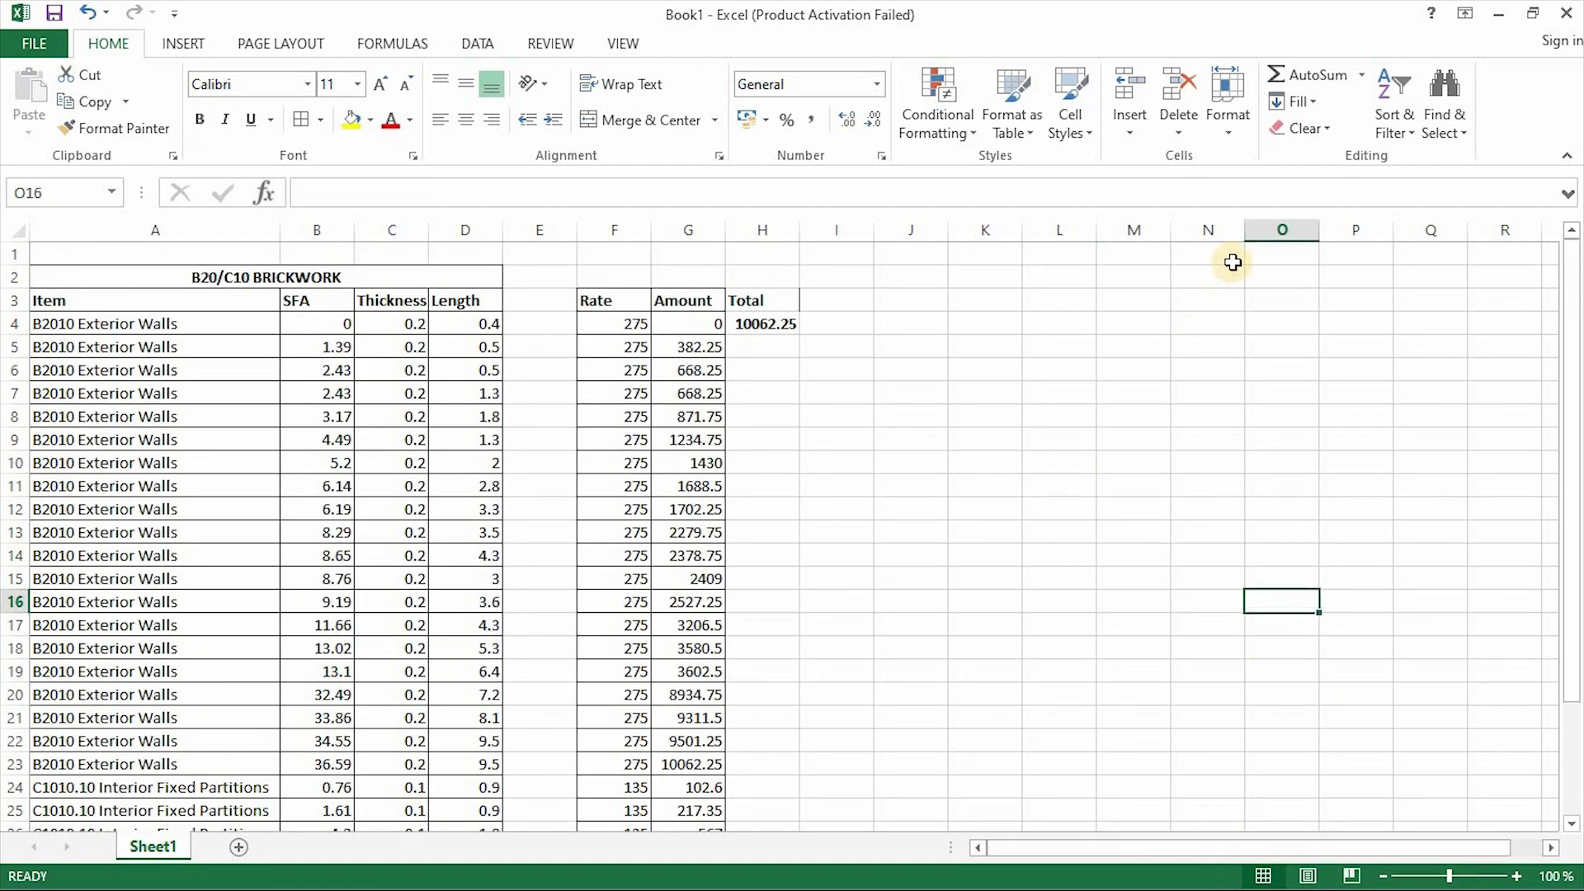
scroll(1106, 509, "down", 2)
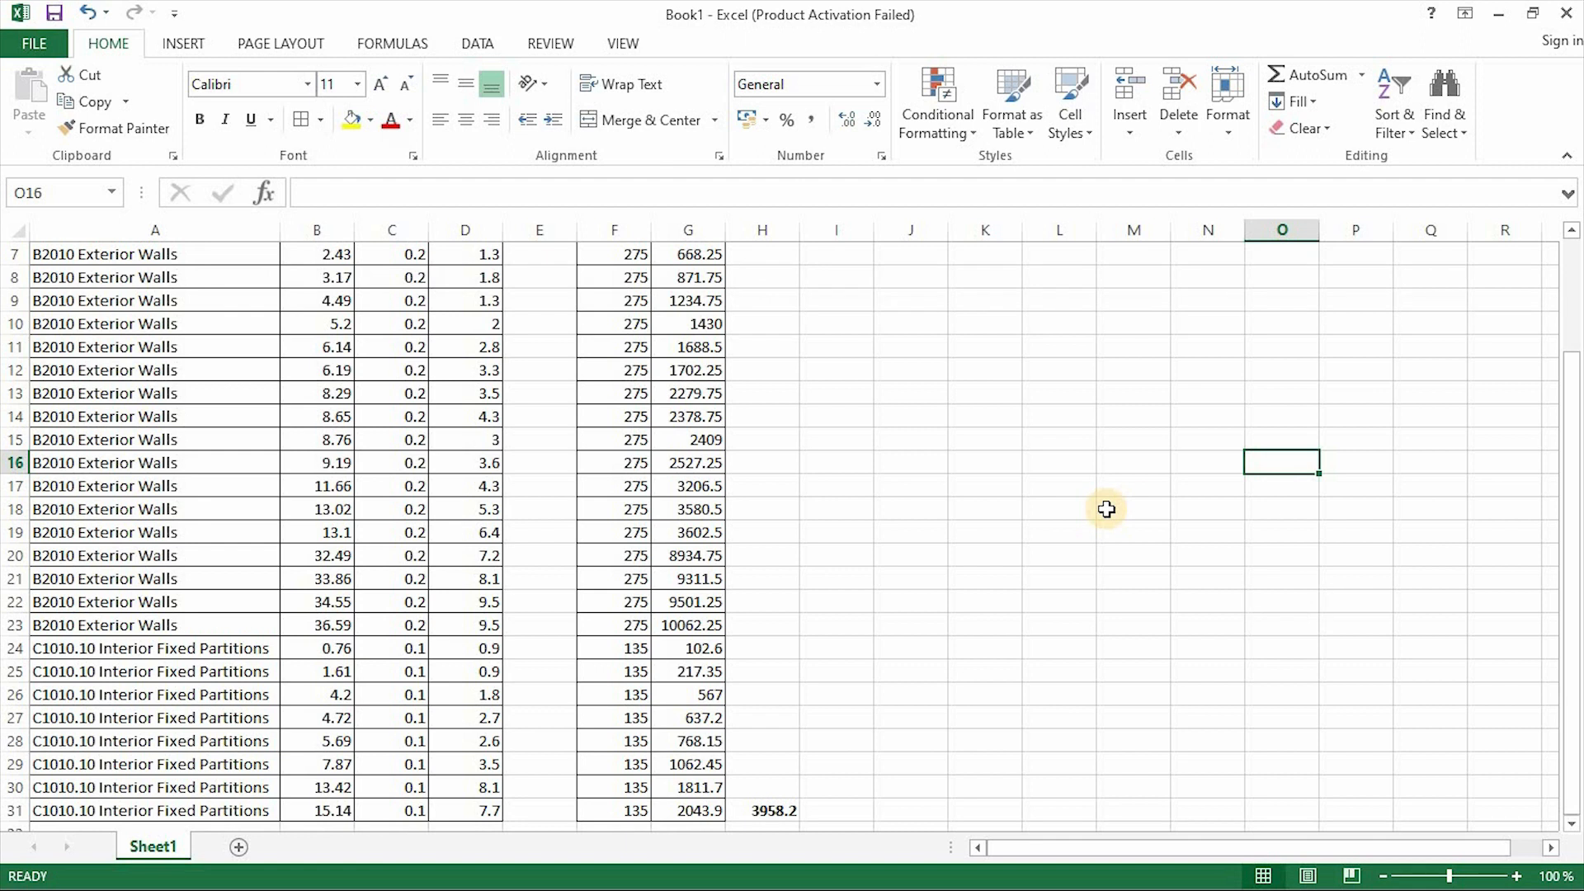
scroll(908, 611, "up", 2)
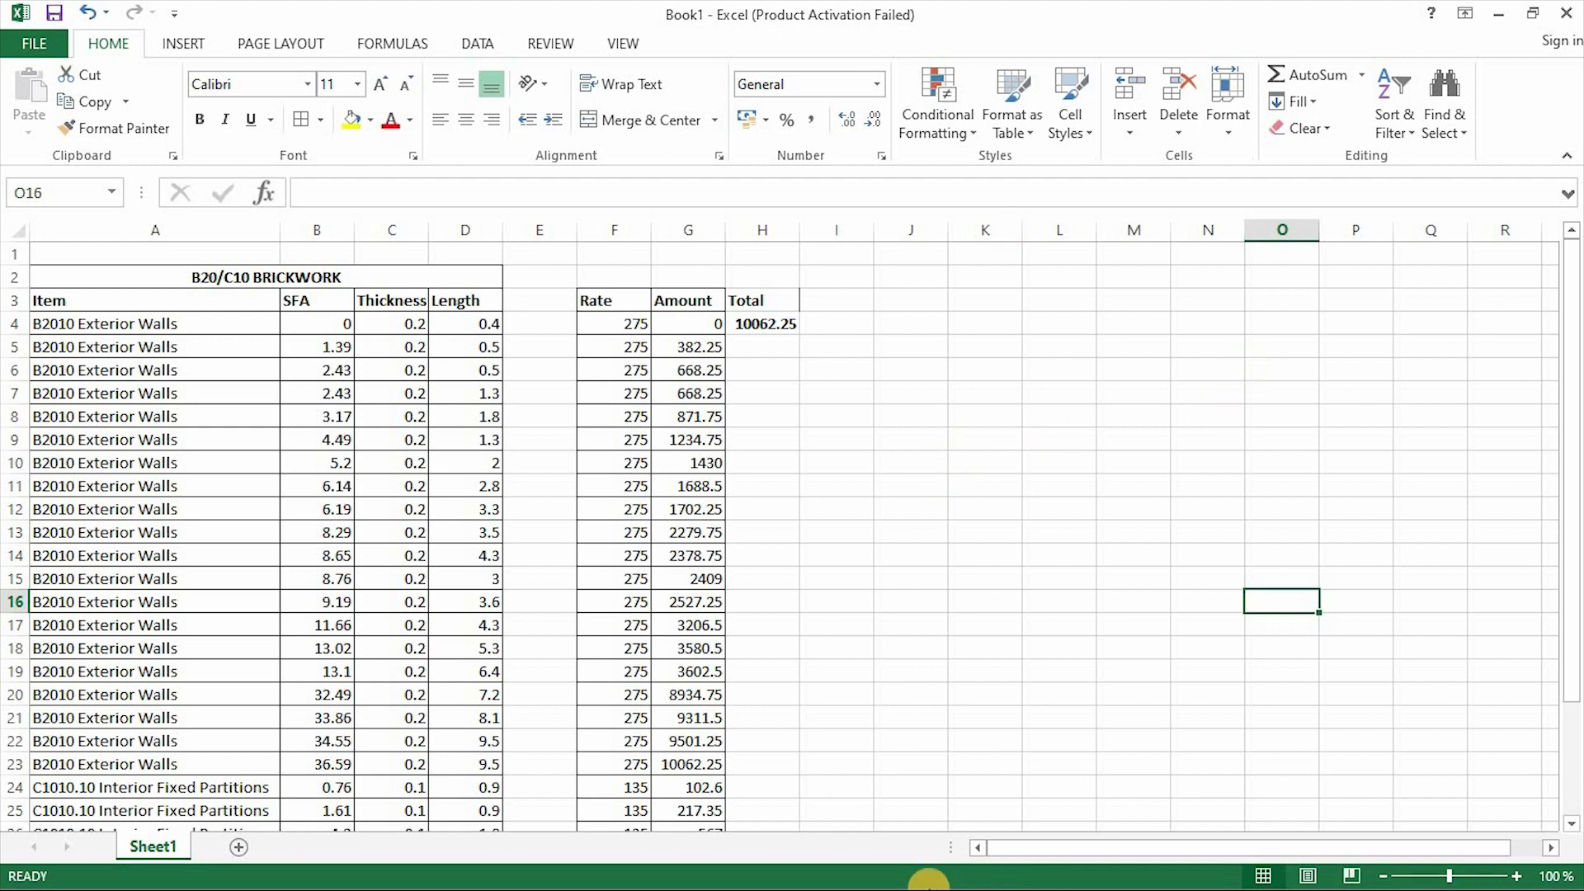
Switch to ARCHICAD and merge uniform items in the B20/C10 Brickwork schedule.
key("super")
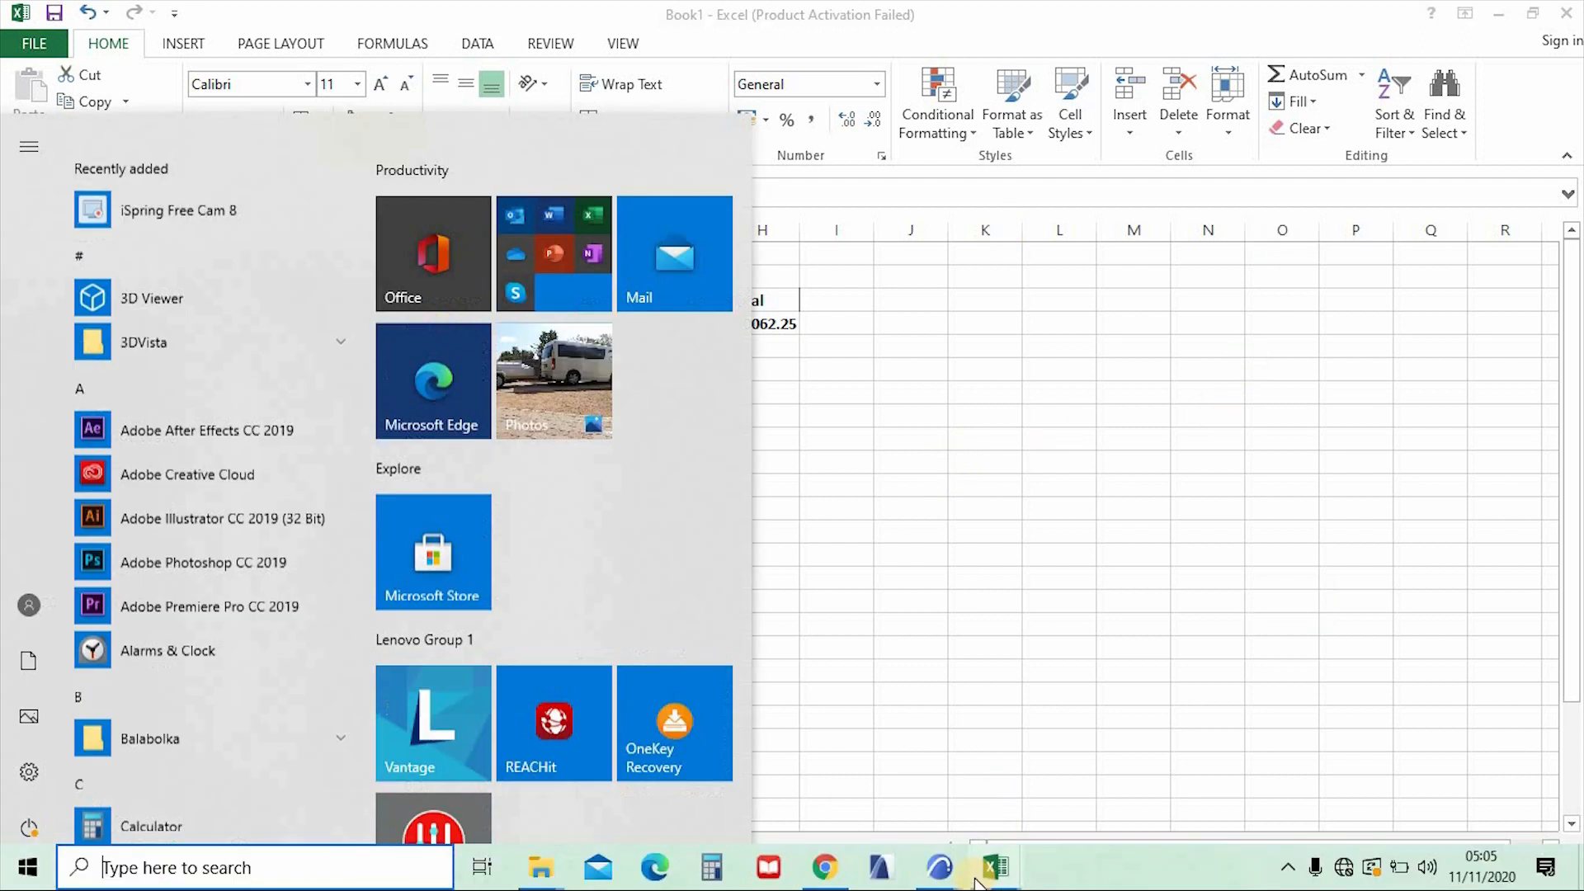
mouse_move(939, 866)
left_click(1063, 790)
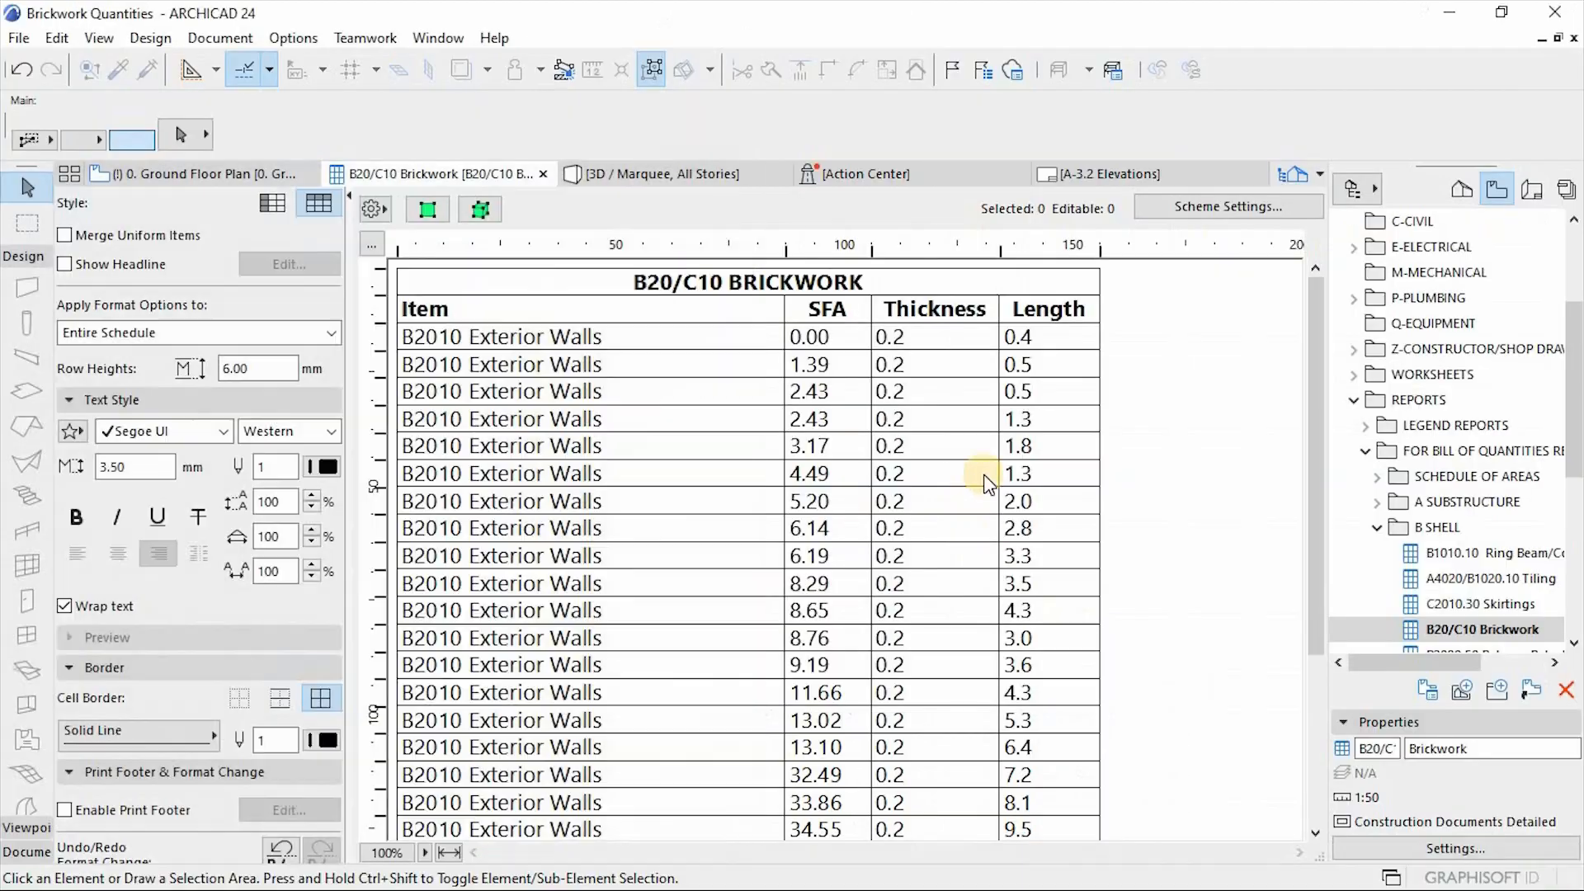
left_click(122, 240)
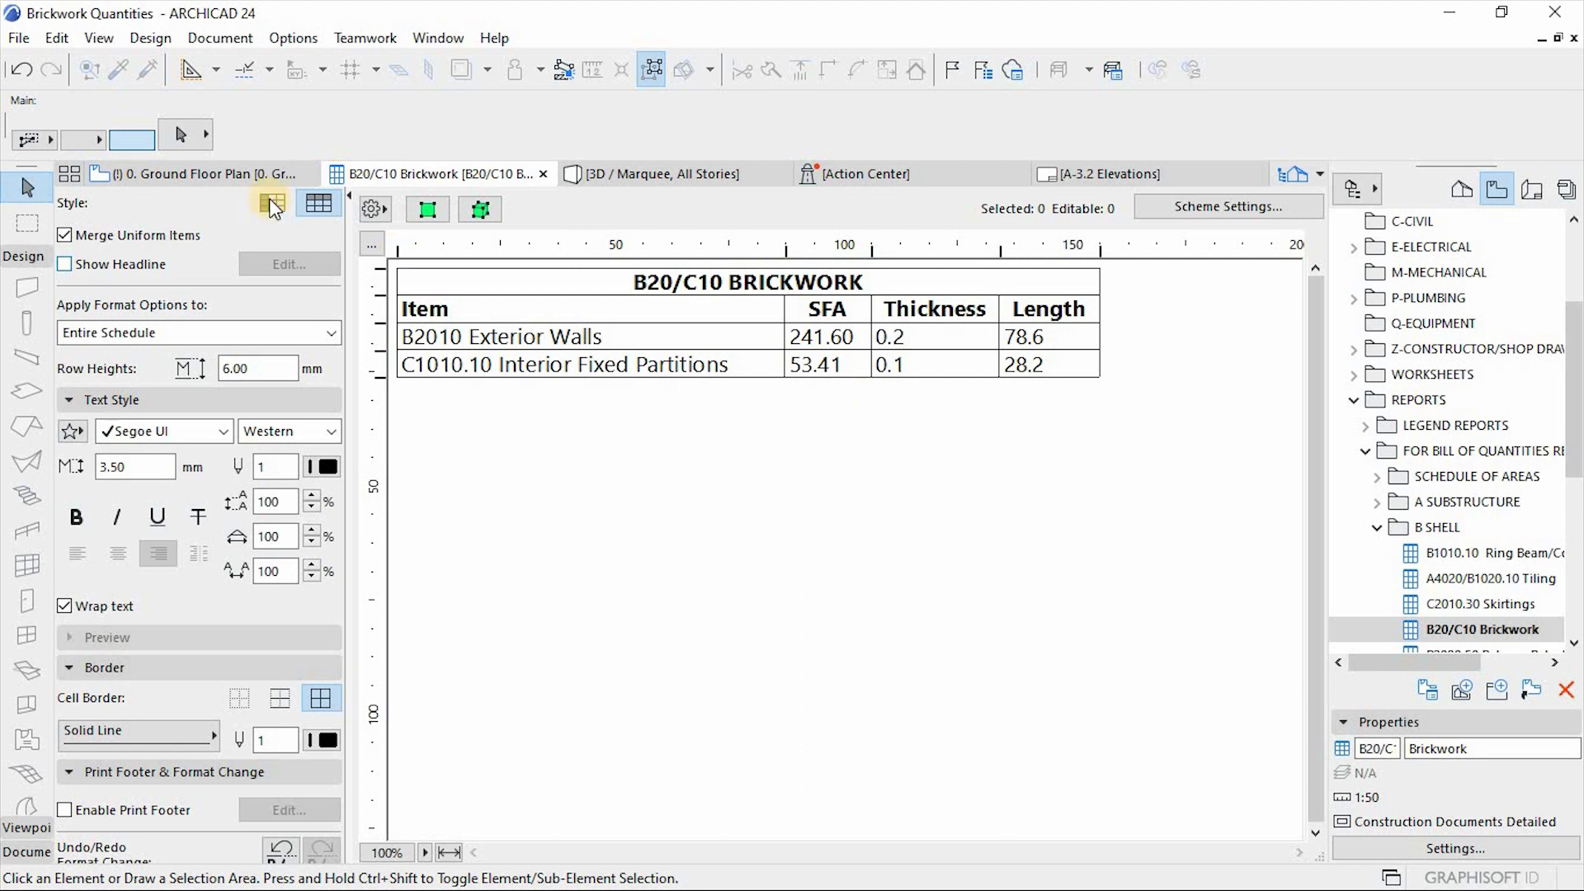
Save the merged schedule as Tabbed Text (*.txt), overwriting the existing B0_C10 Brickwork file.
left_click(22, 40)
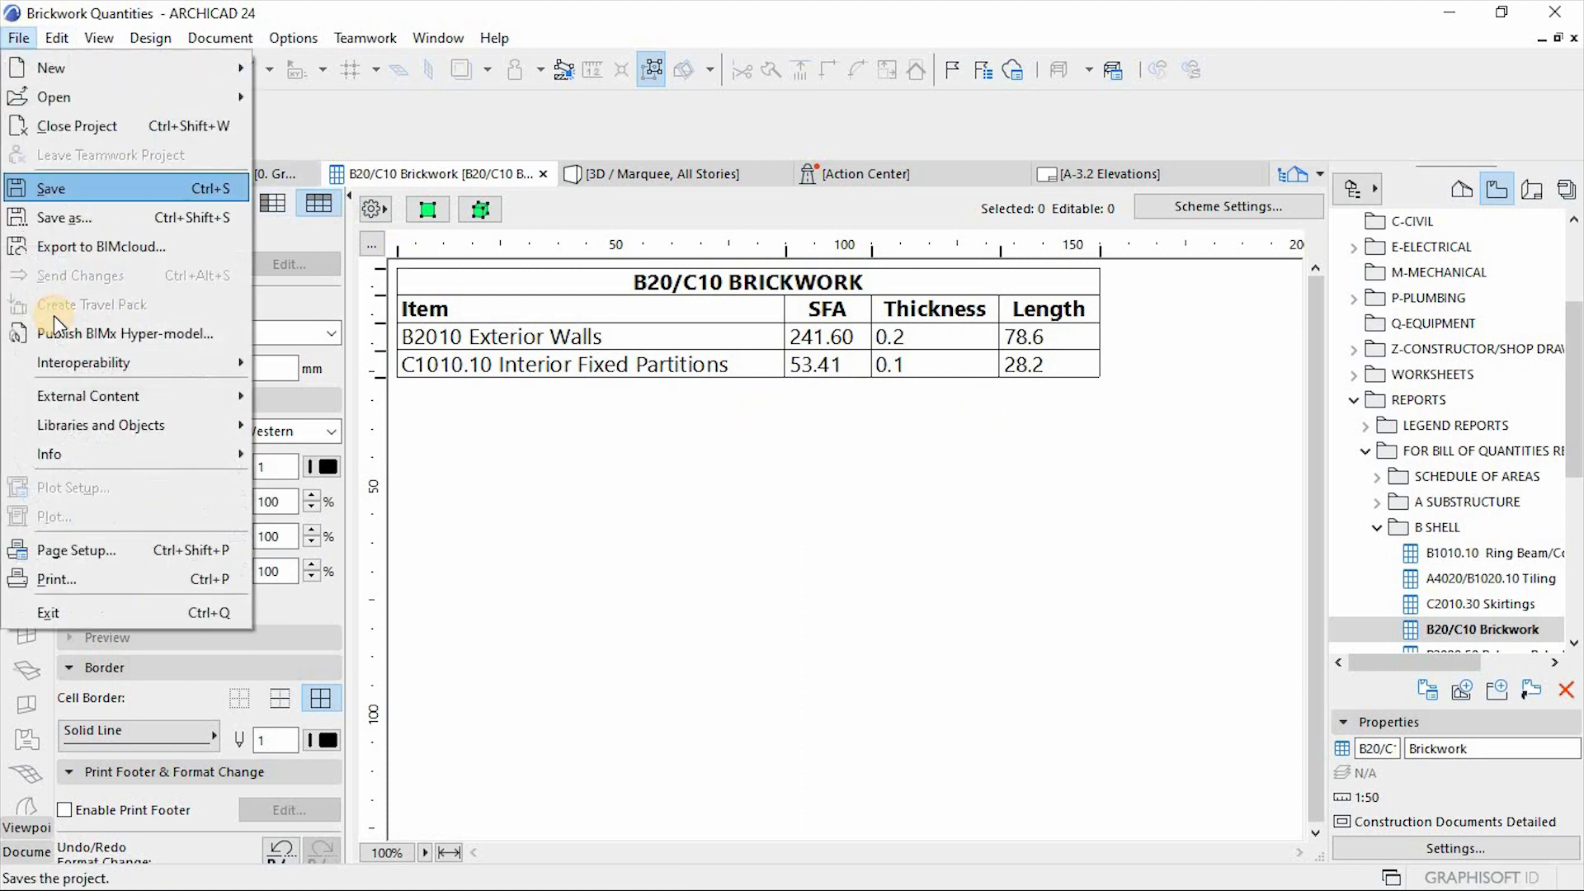
left_click(63, 216)
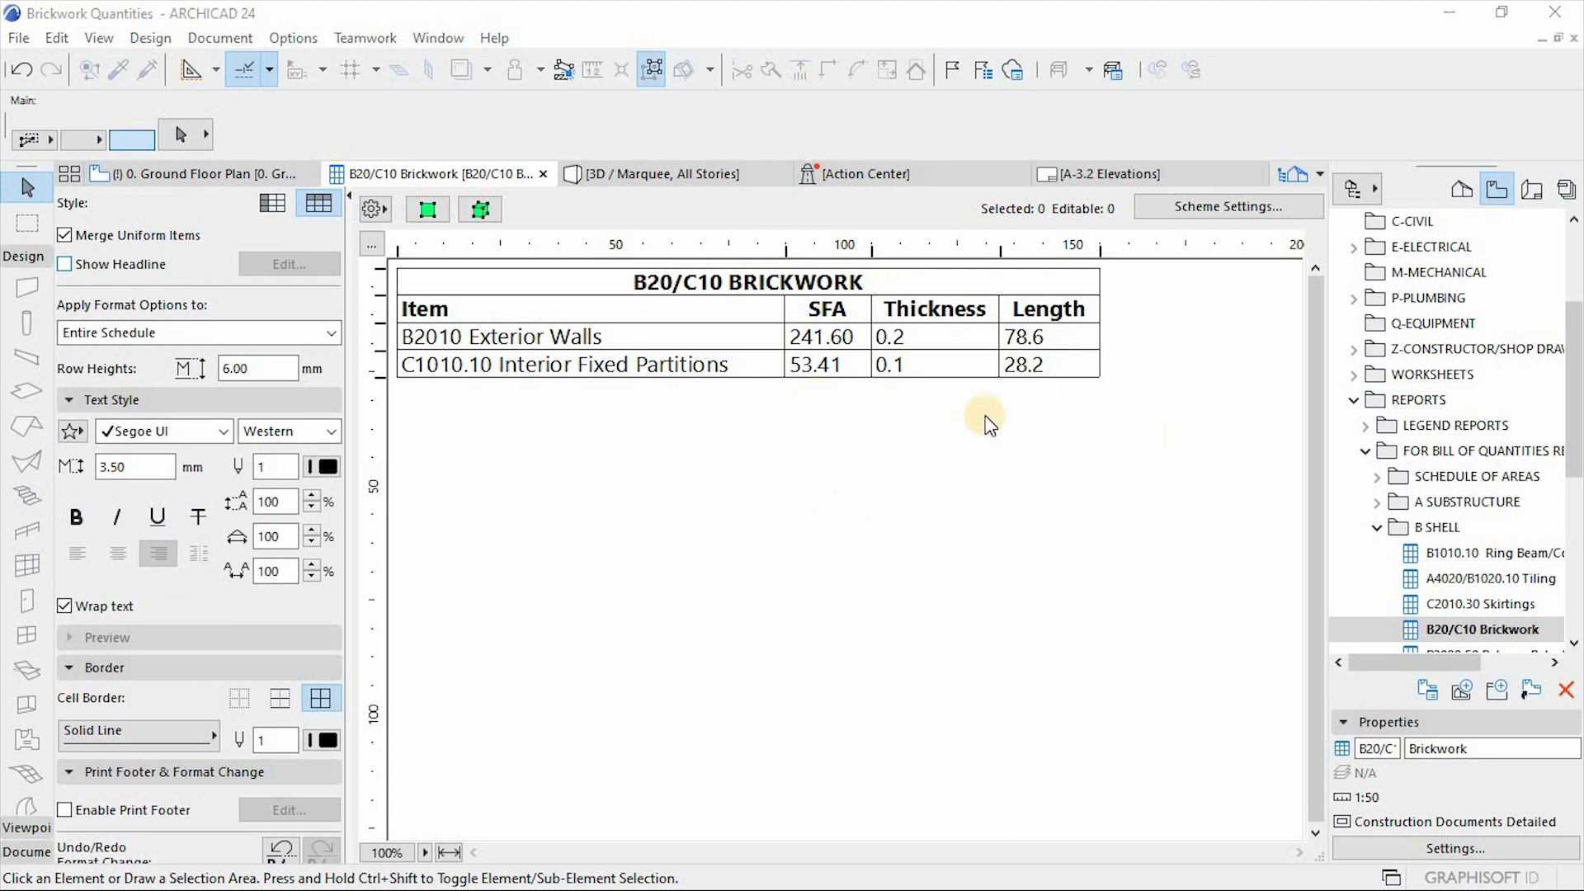
left_click(833, 593)
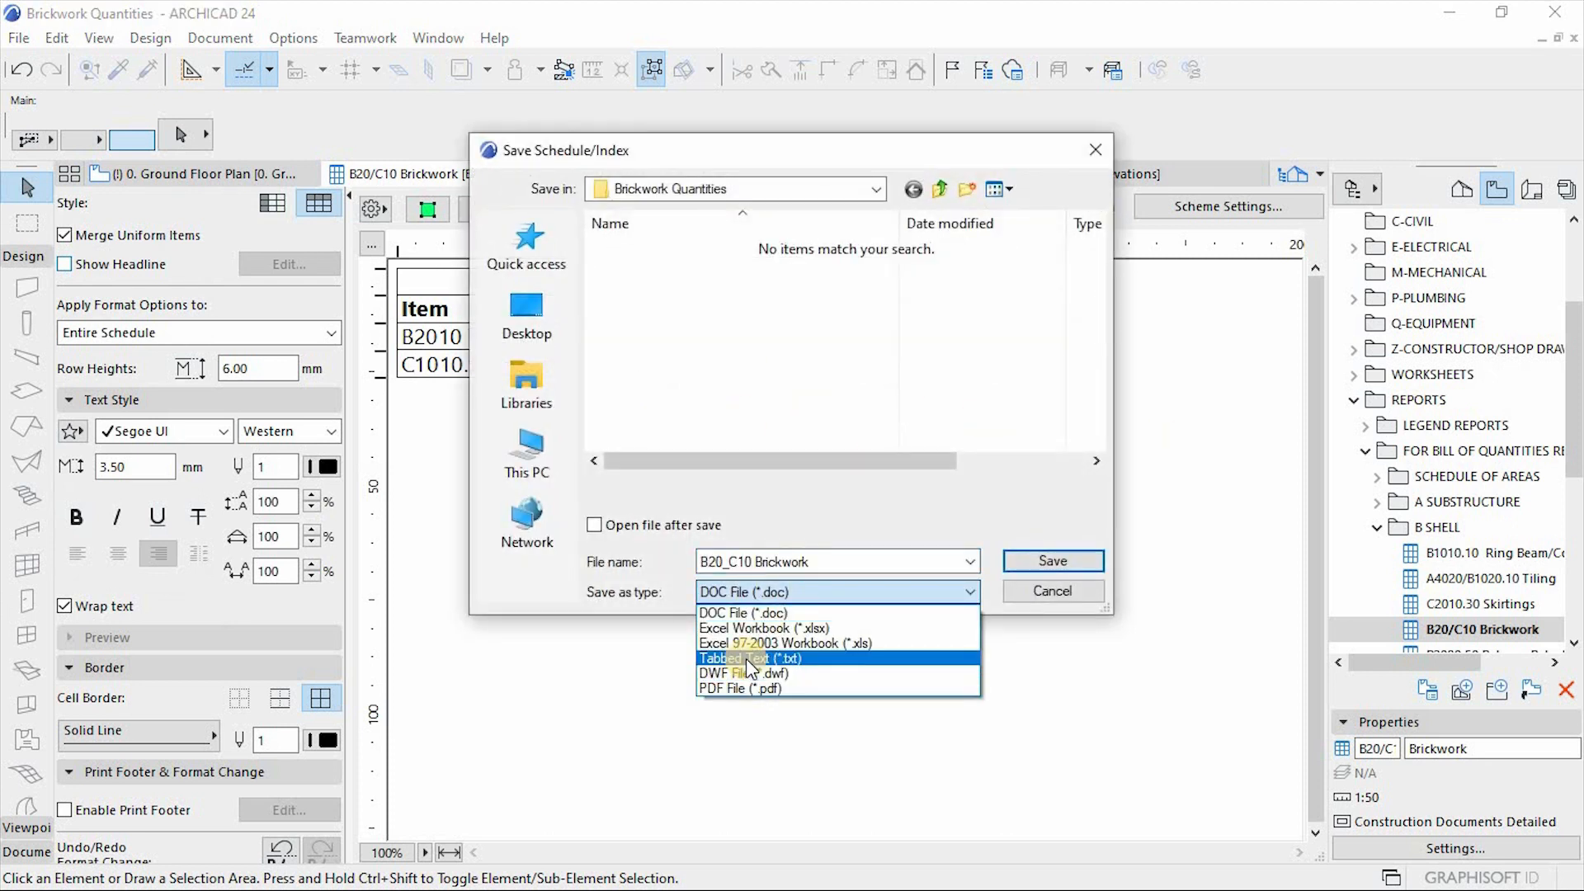
left_click(746, 658)
left_click(675, 249)
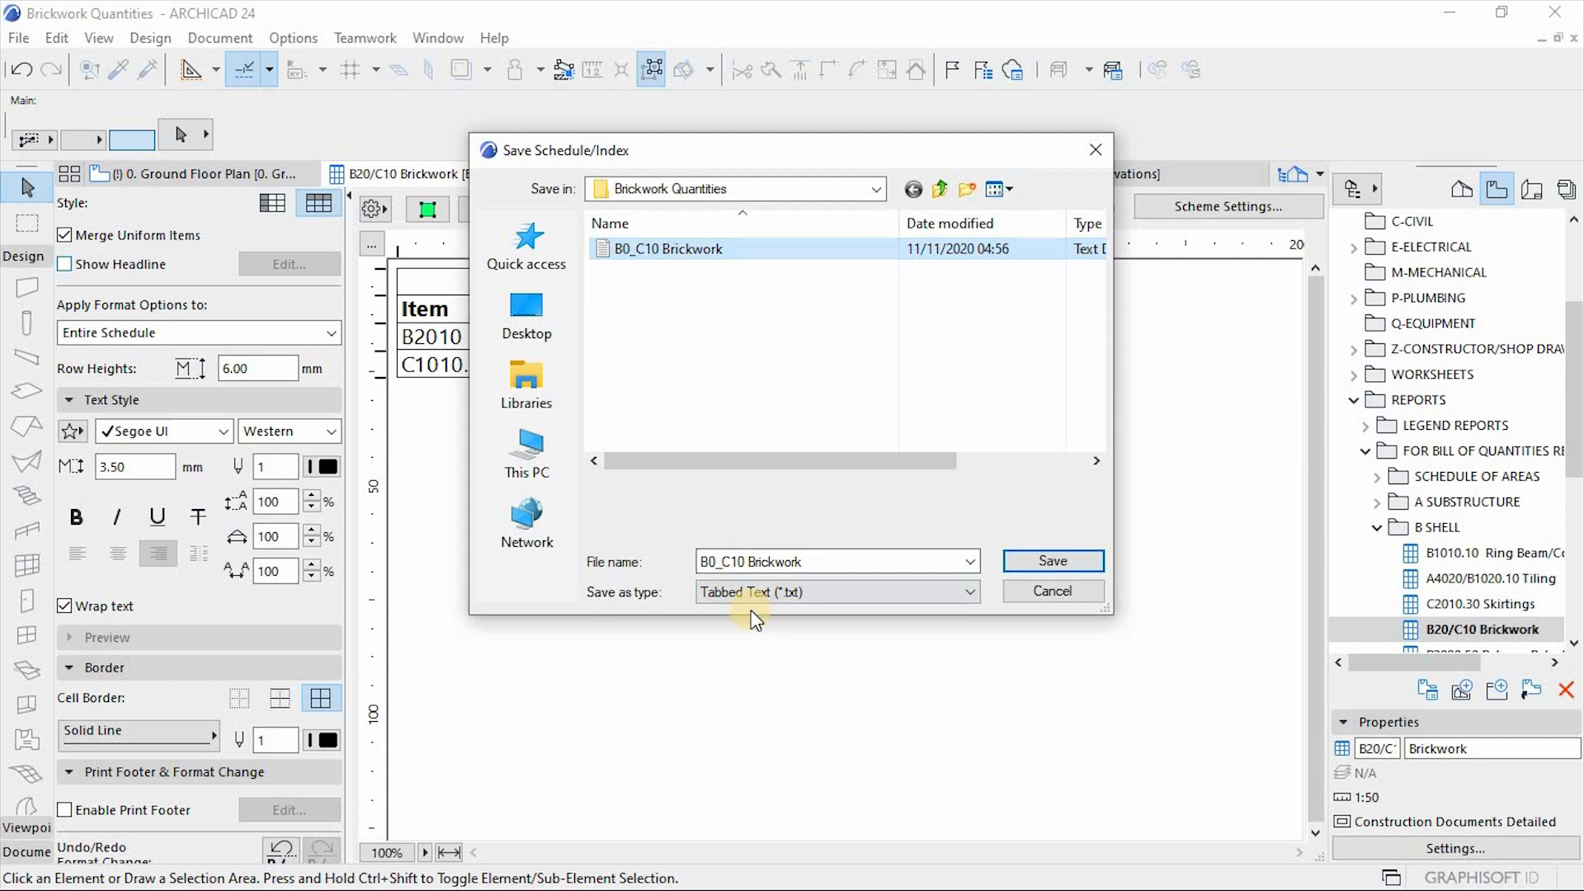
left_click(1051, 563)
left_click(849, 464)
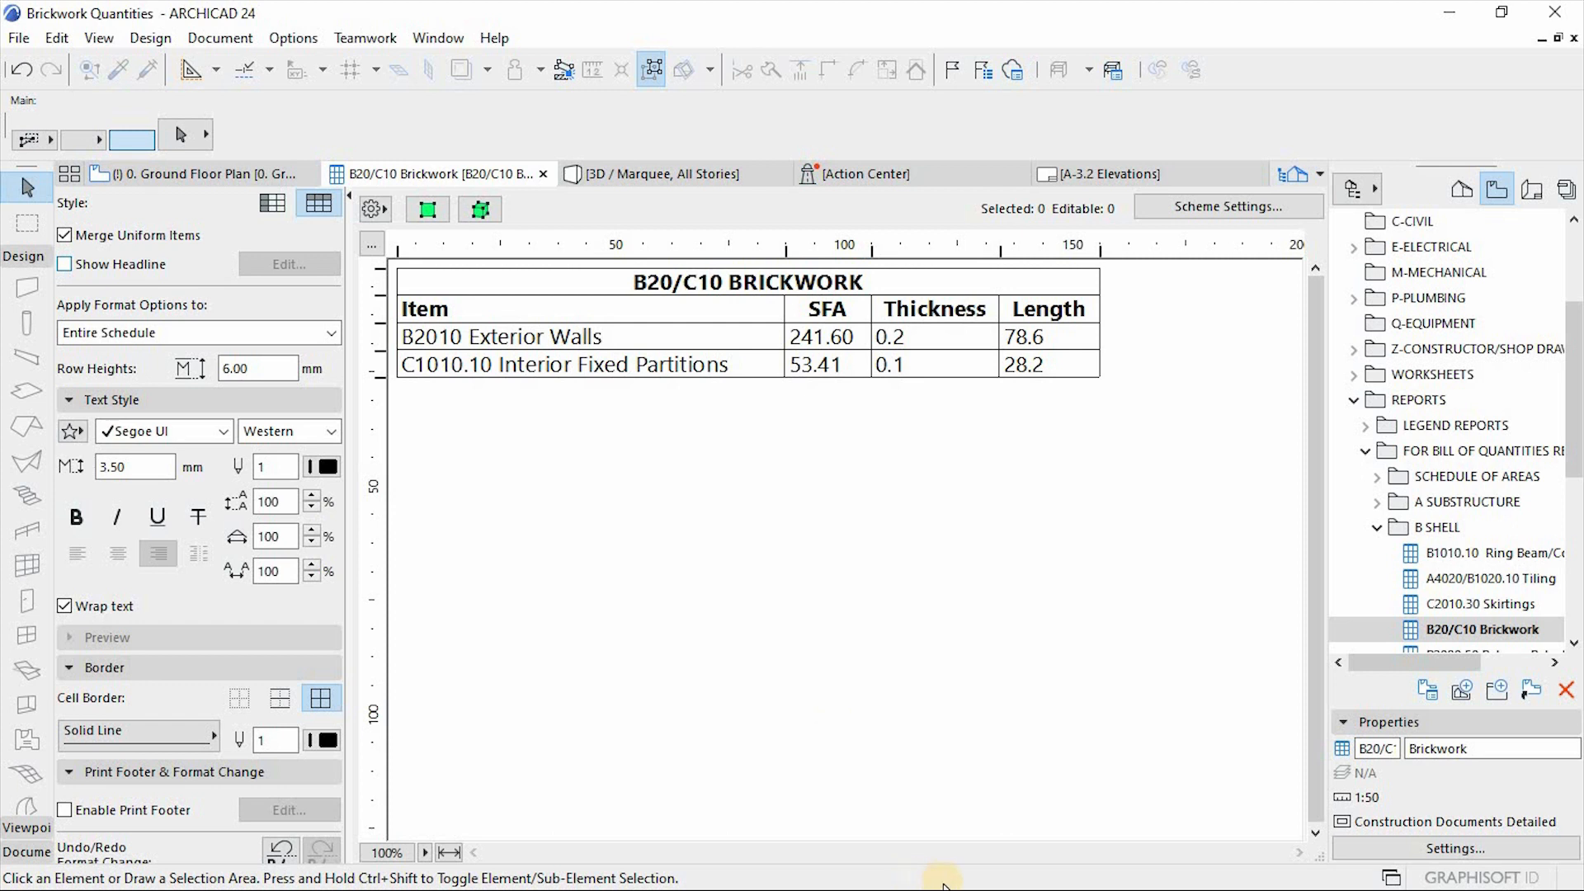
Switch to Book1 in Excel and refresh the imported brickwork table from the B0_C10 Brickwork text file.
key("super")
mouse_move(995, 867)
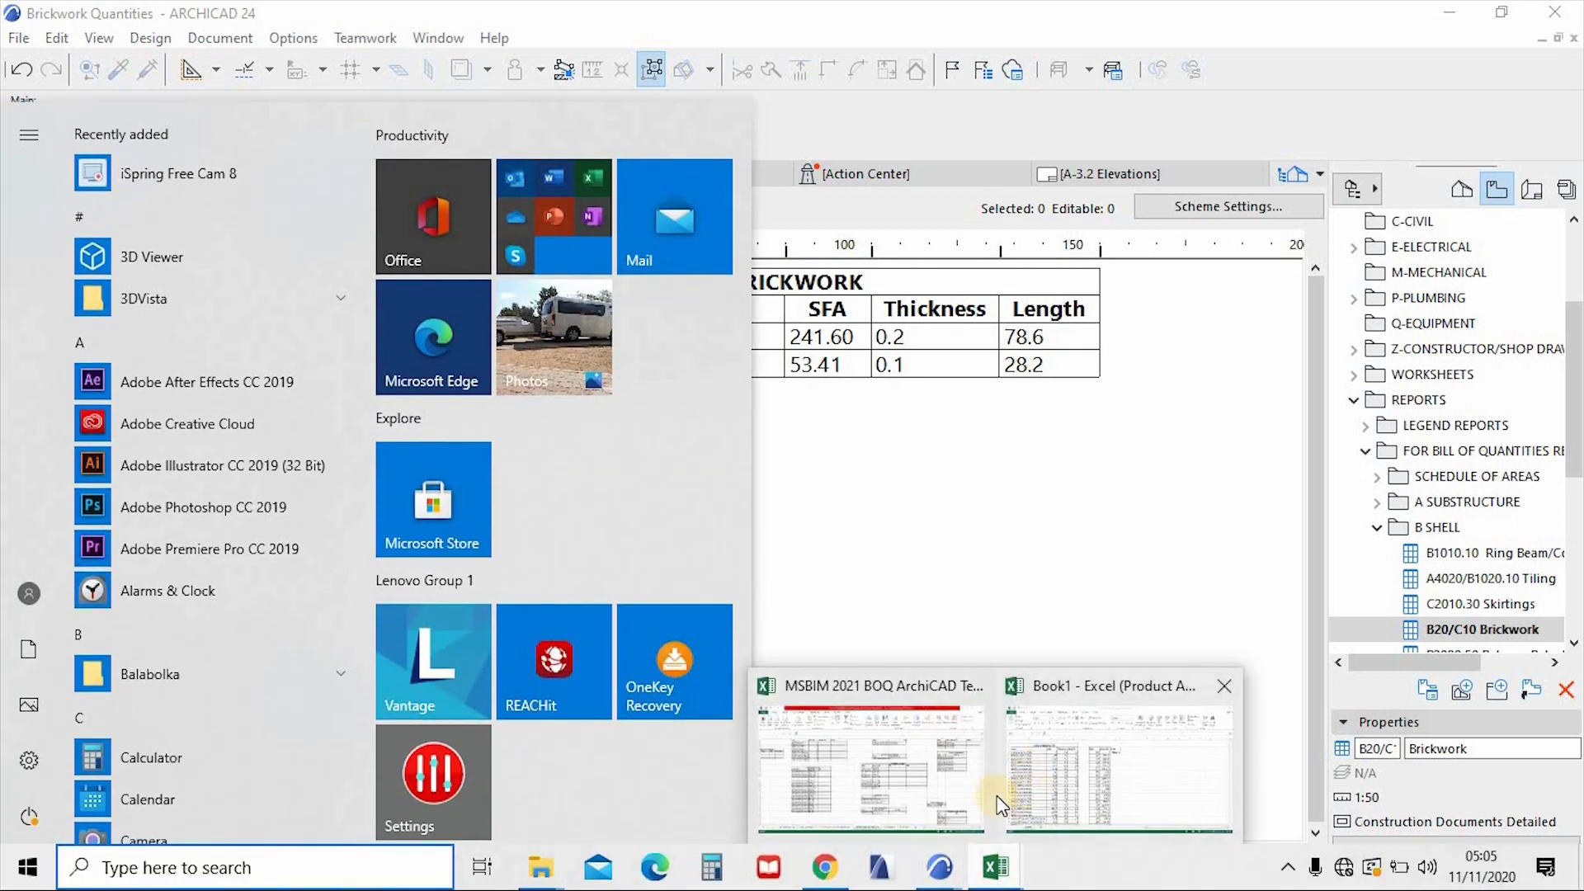
left_click(1110, 785)
left_click(313, 277)
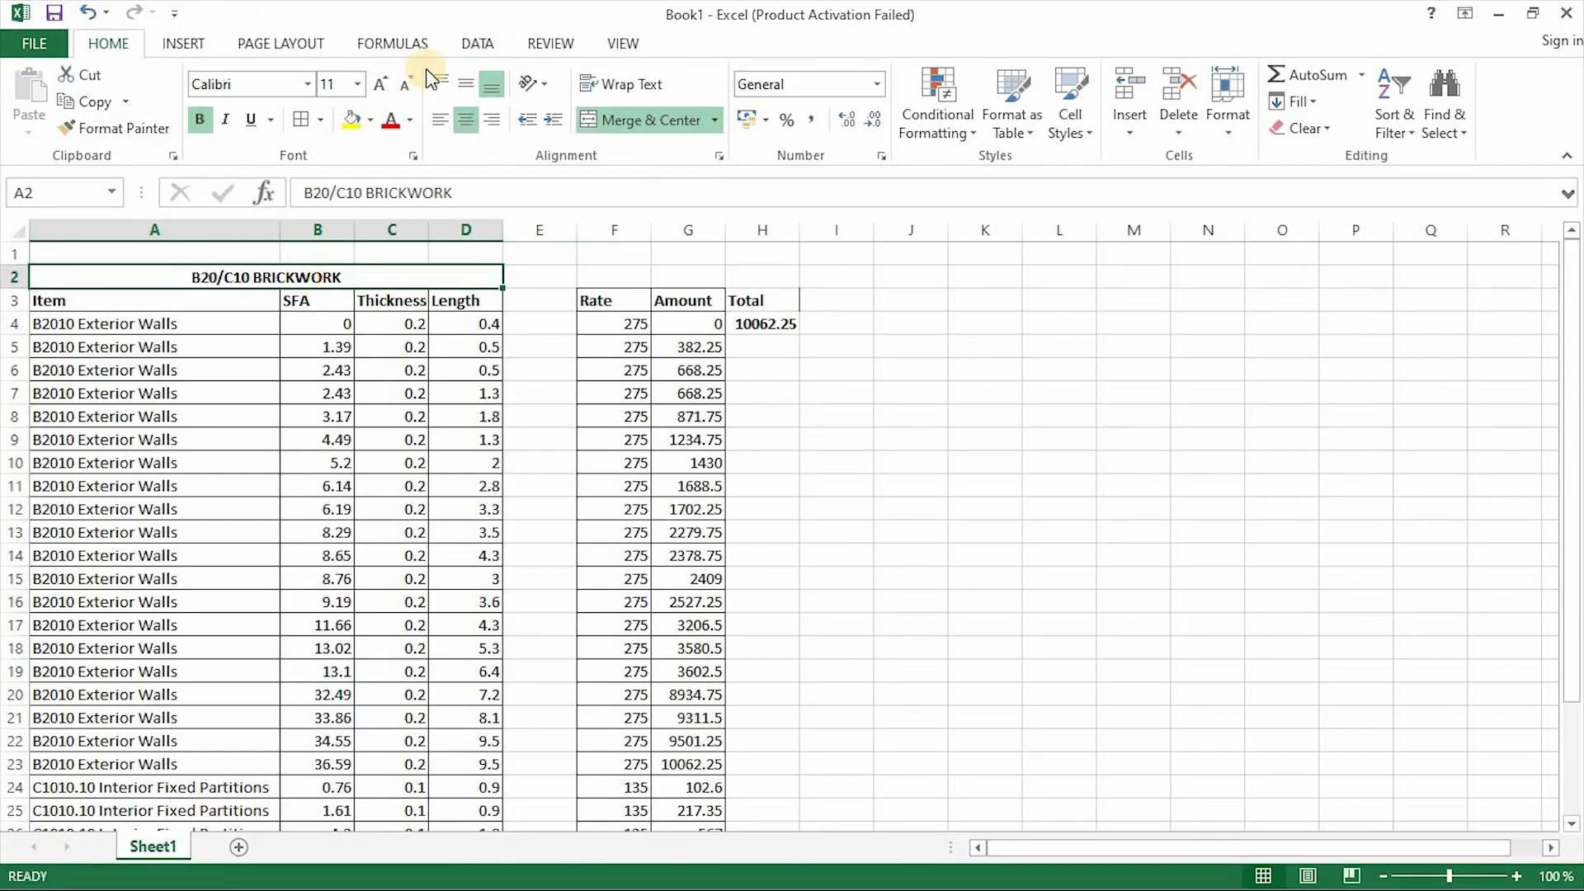
left_click(461, 44)
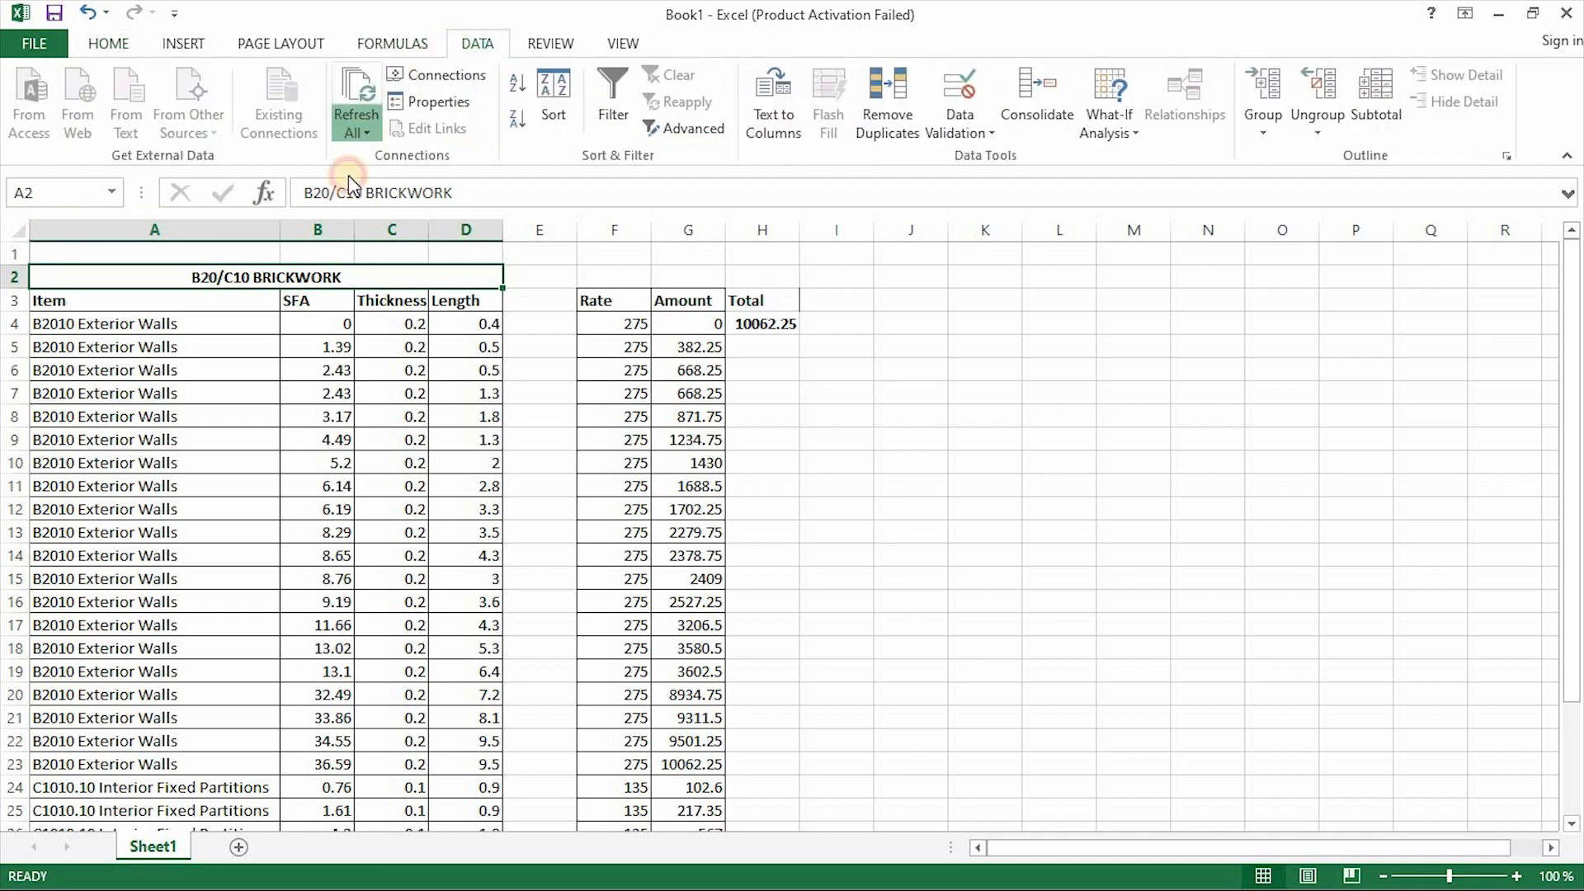
left_click(355, 132)
left_click(401, 185)
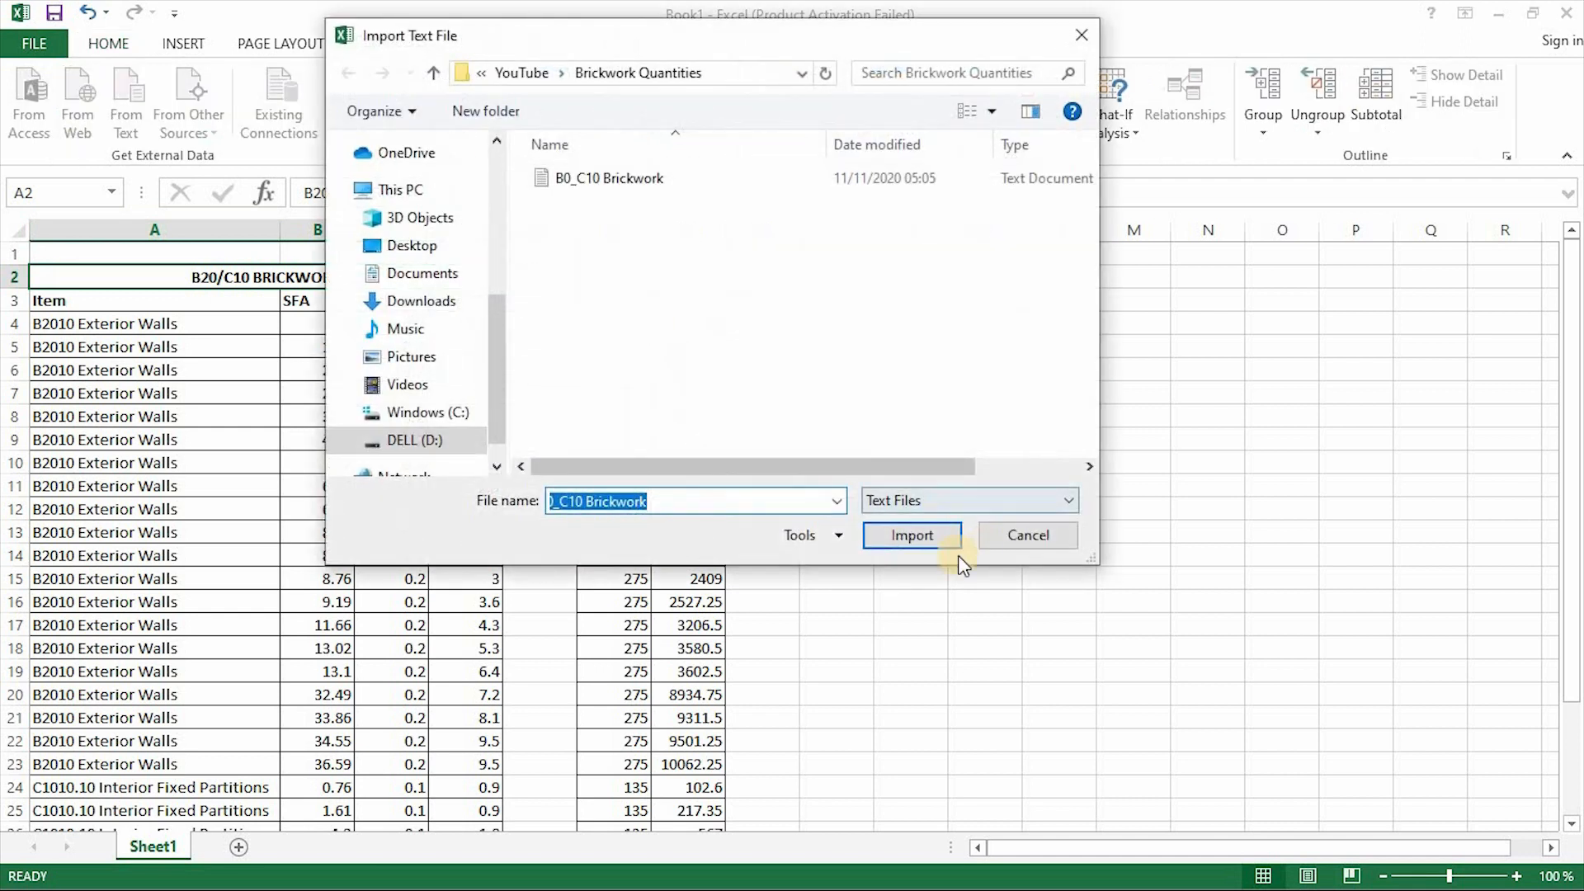
left_click(933, 535)
left_click(1054, 417)
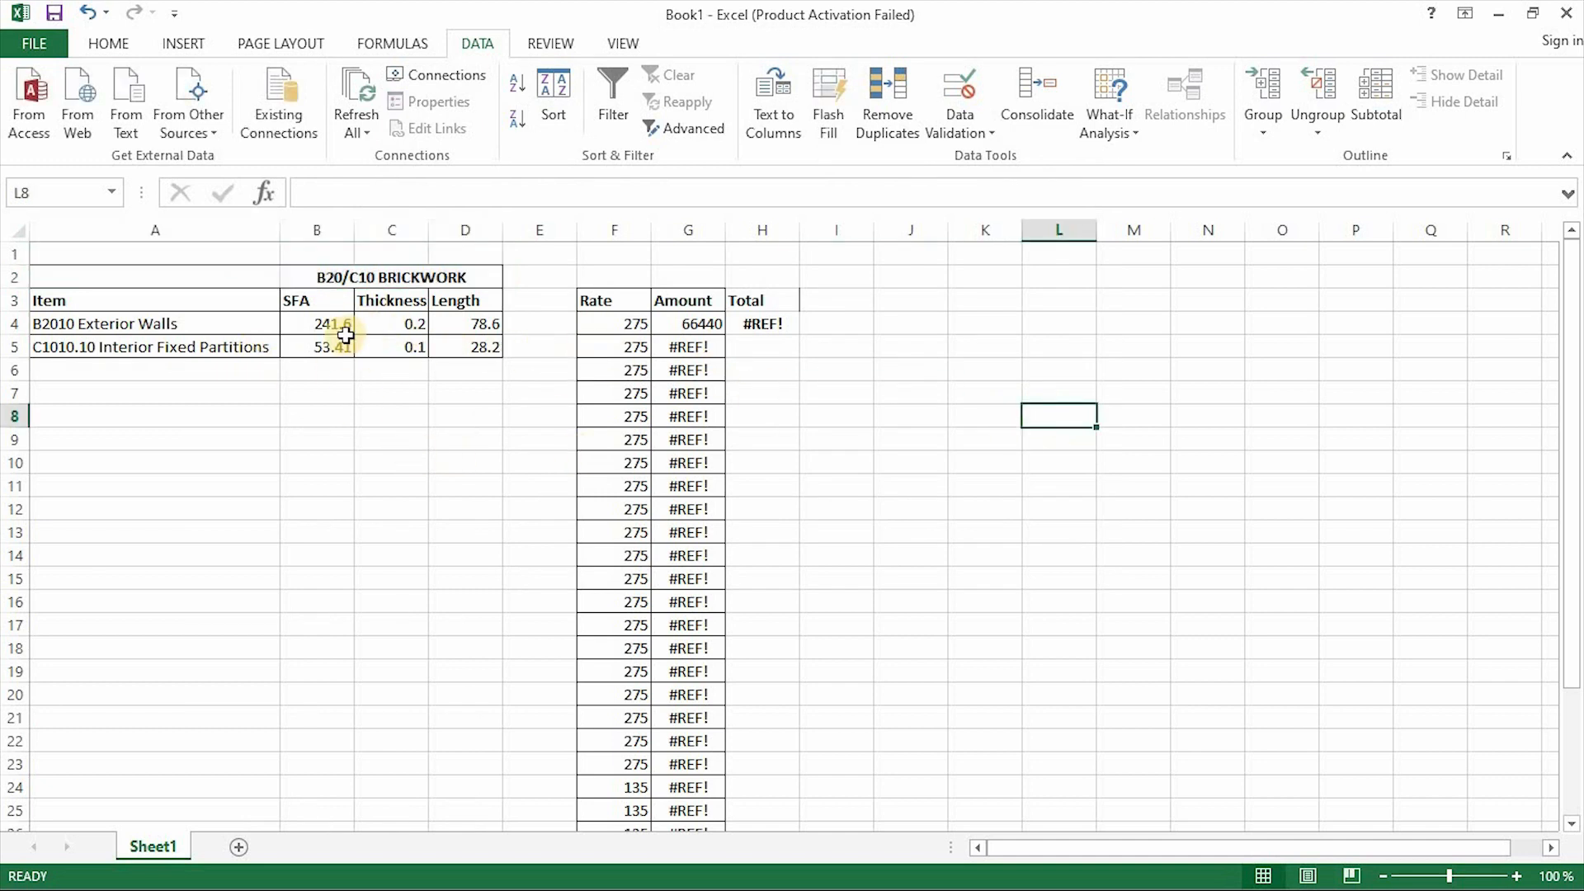
scroll(664, 697, "down", 4)
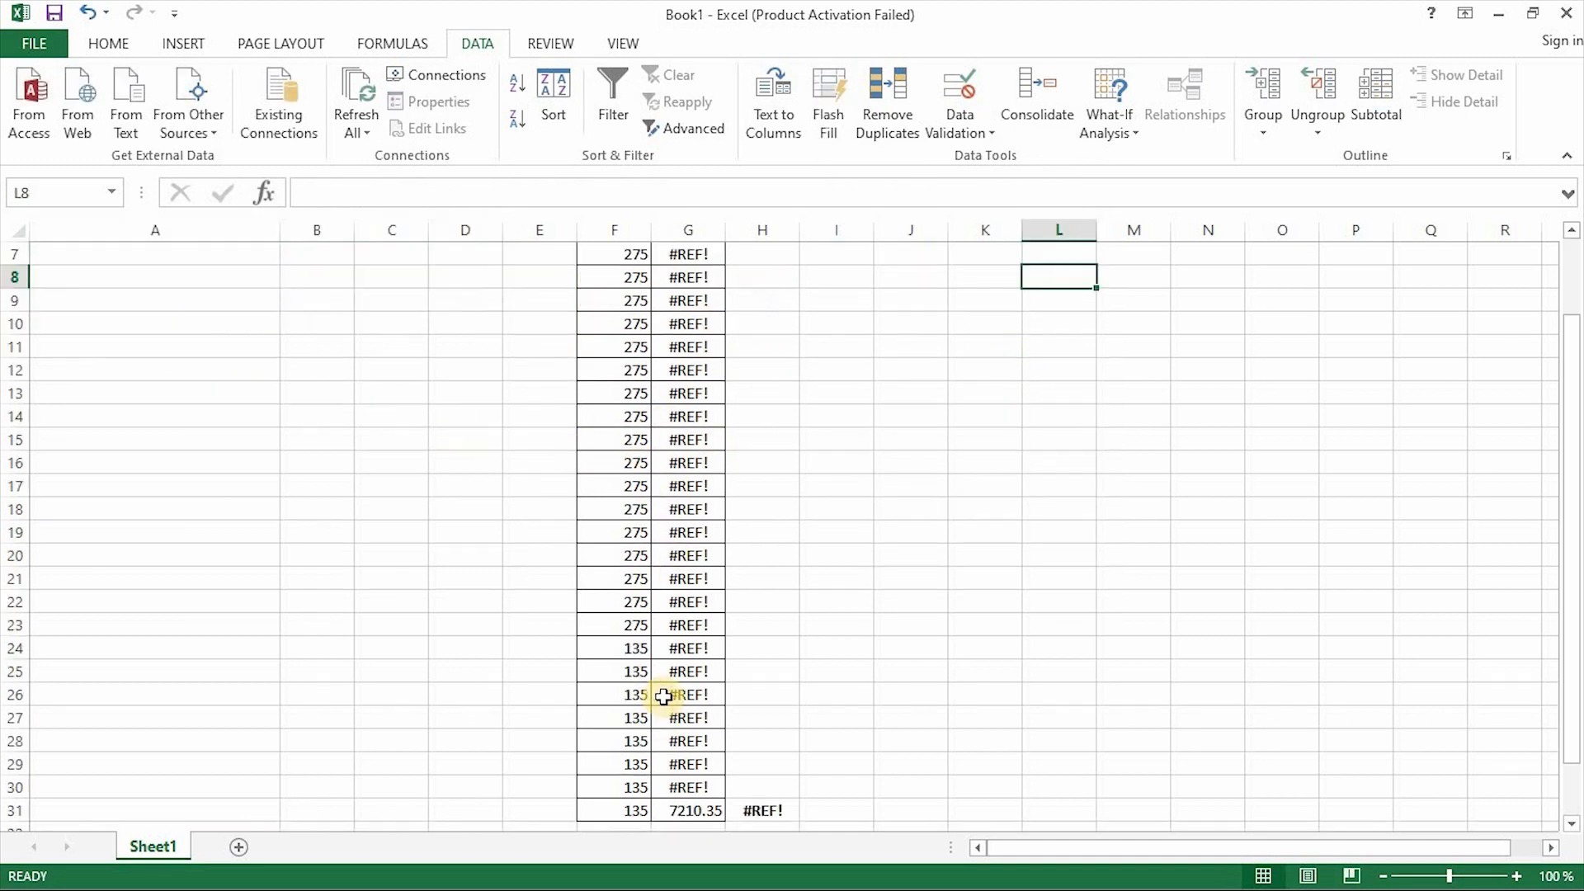
Clear and delete the leftover Rate and Amount cells from row 5 to the end of the old list.
scroll(664, 697, "up", 4)
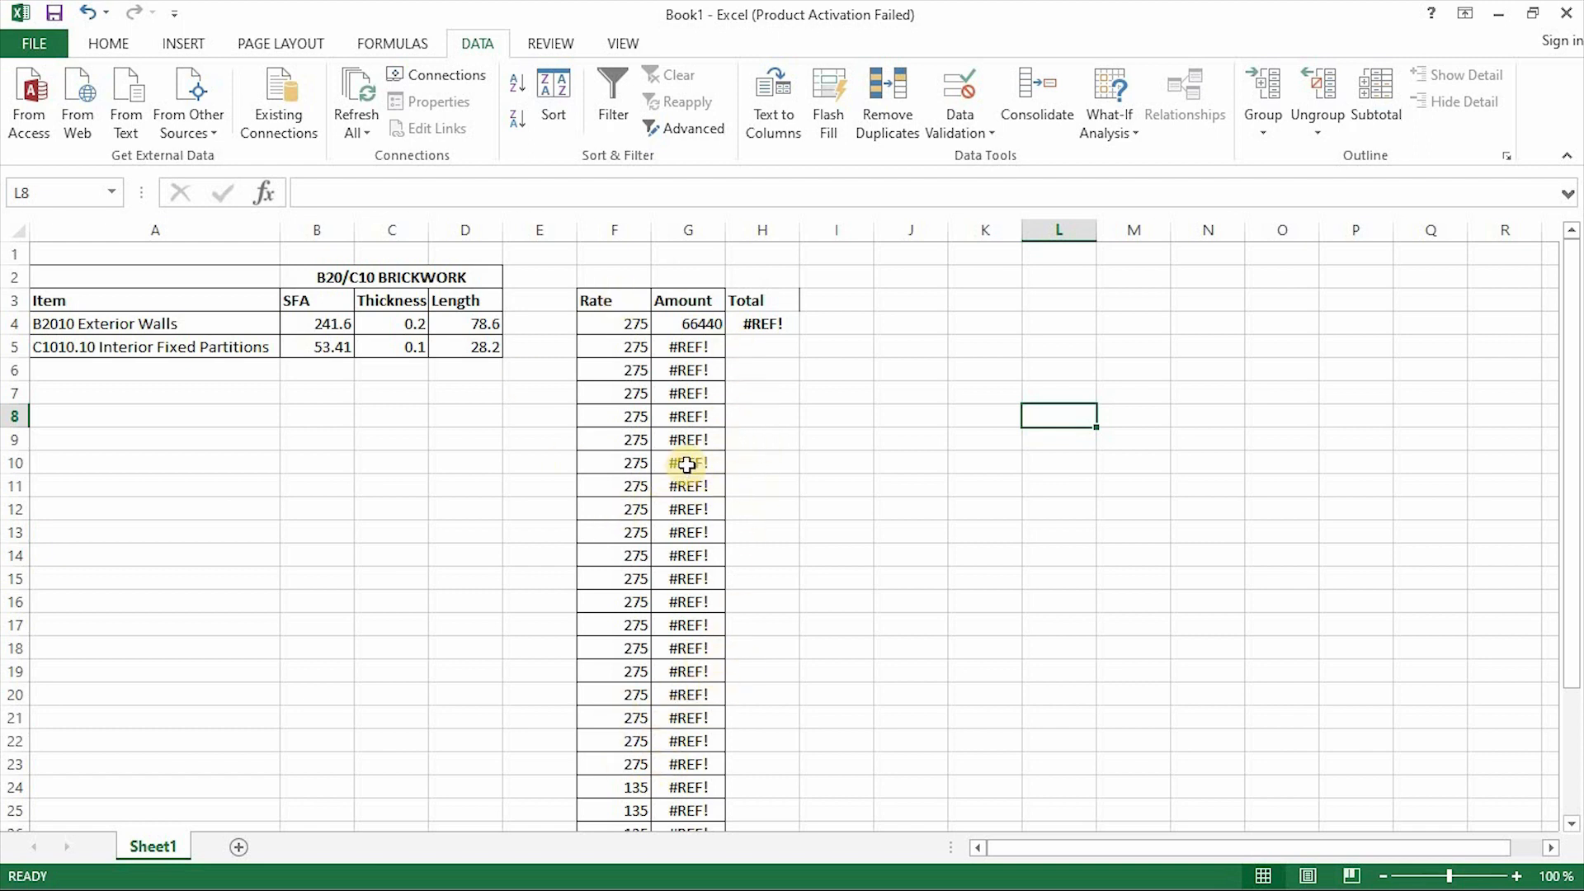
left_click_drag(632, 347, 724, 798)
left_click(691, 350, "shift")
scroll(731, 796, "up", 3)
key("Delete")
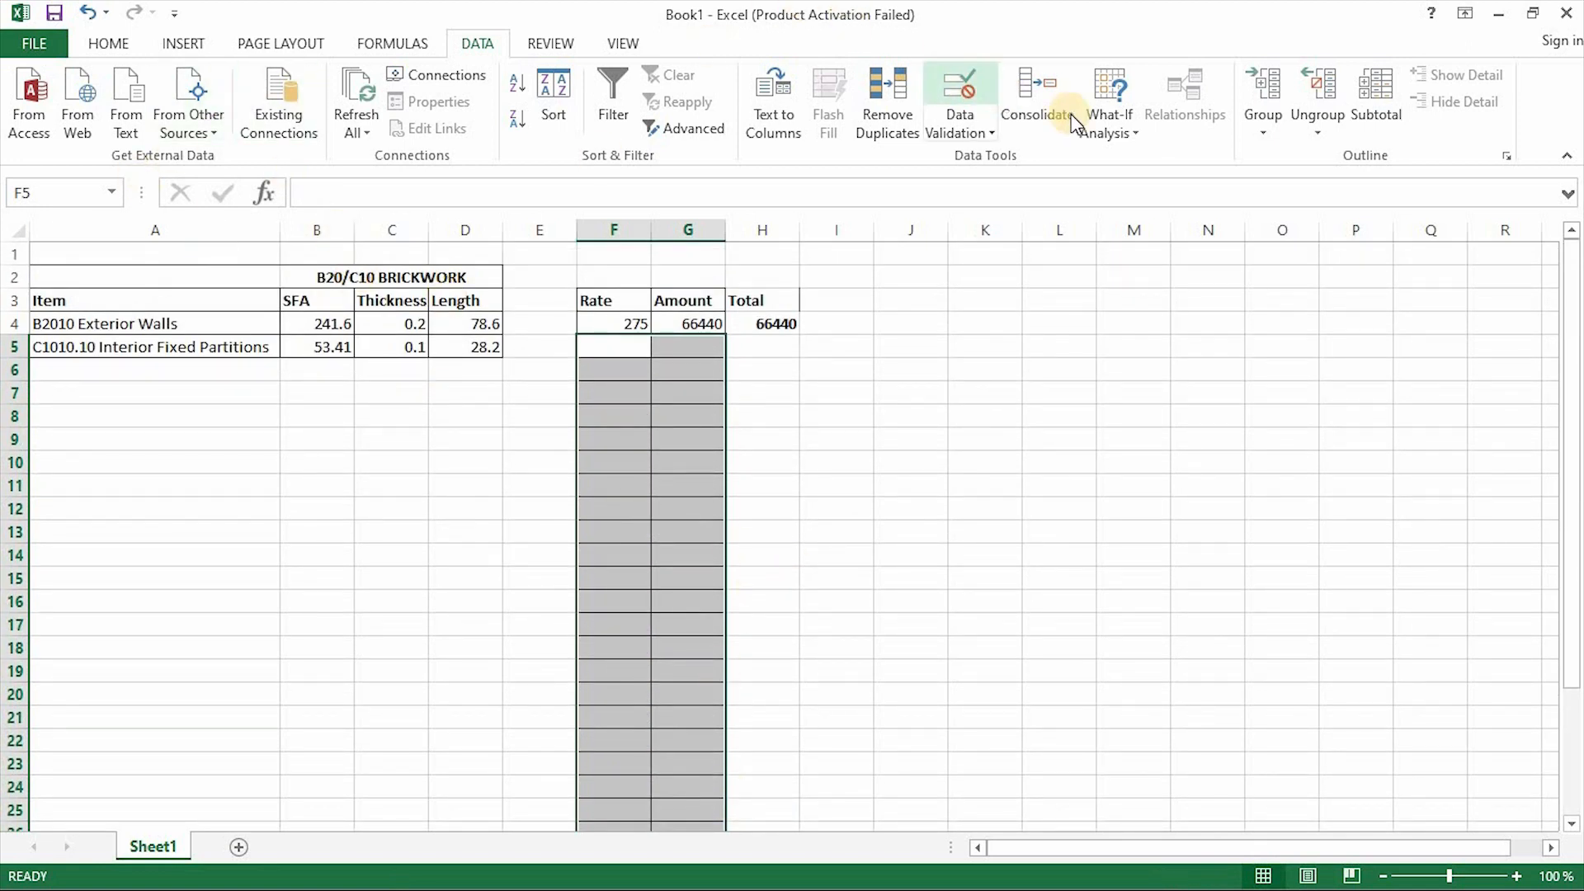
left_click(103, 43)
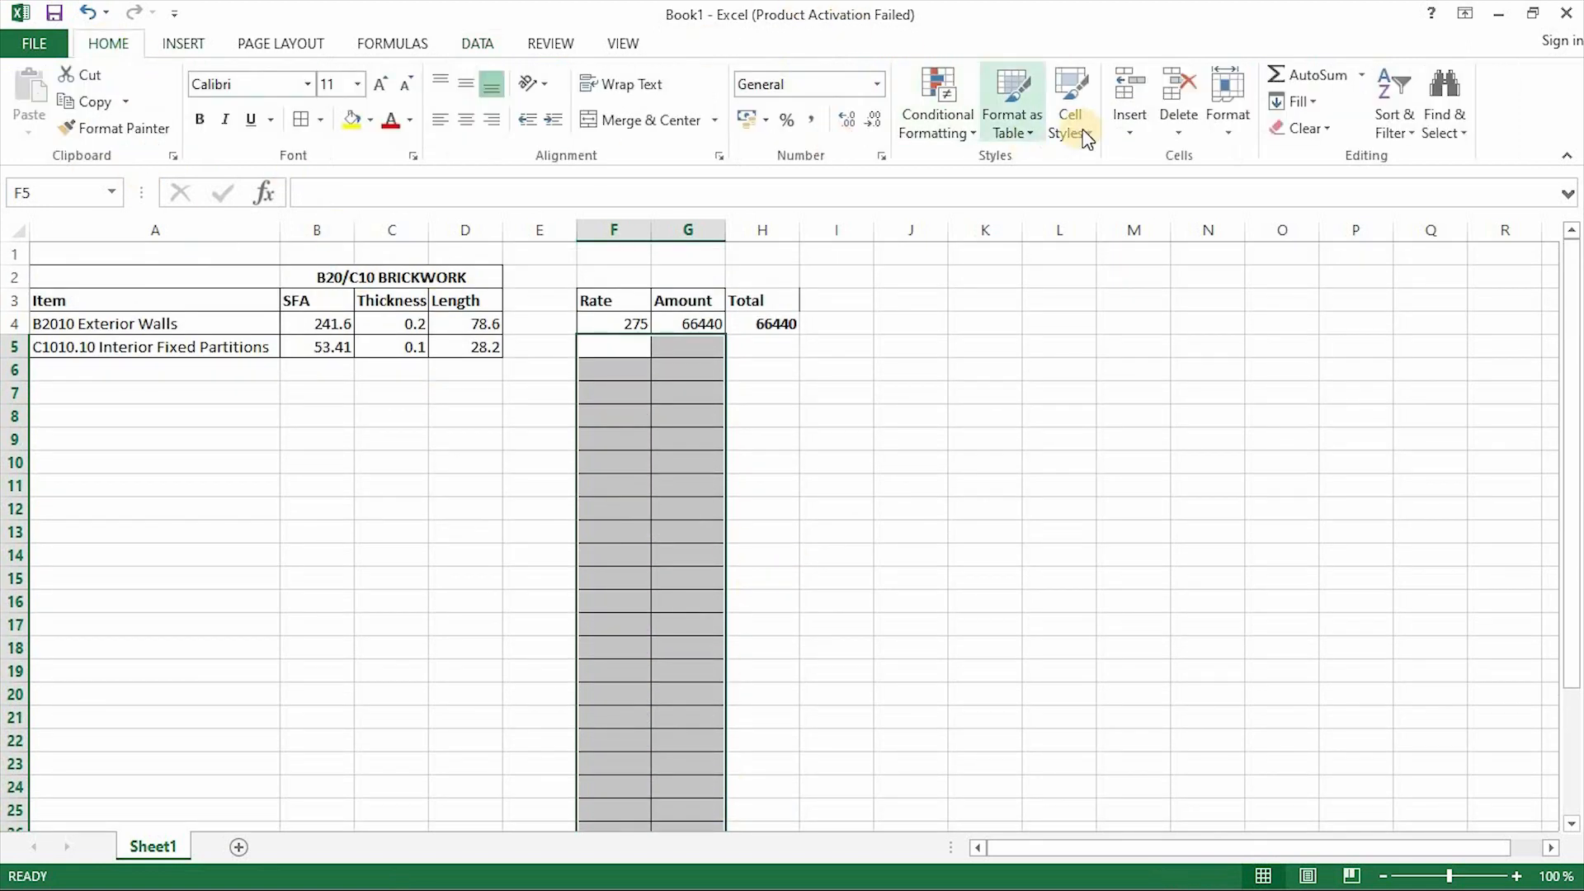
left_click(1172, 109)
left_click(809, 437)
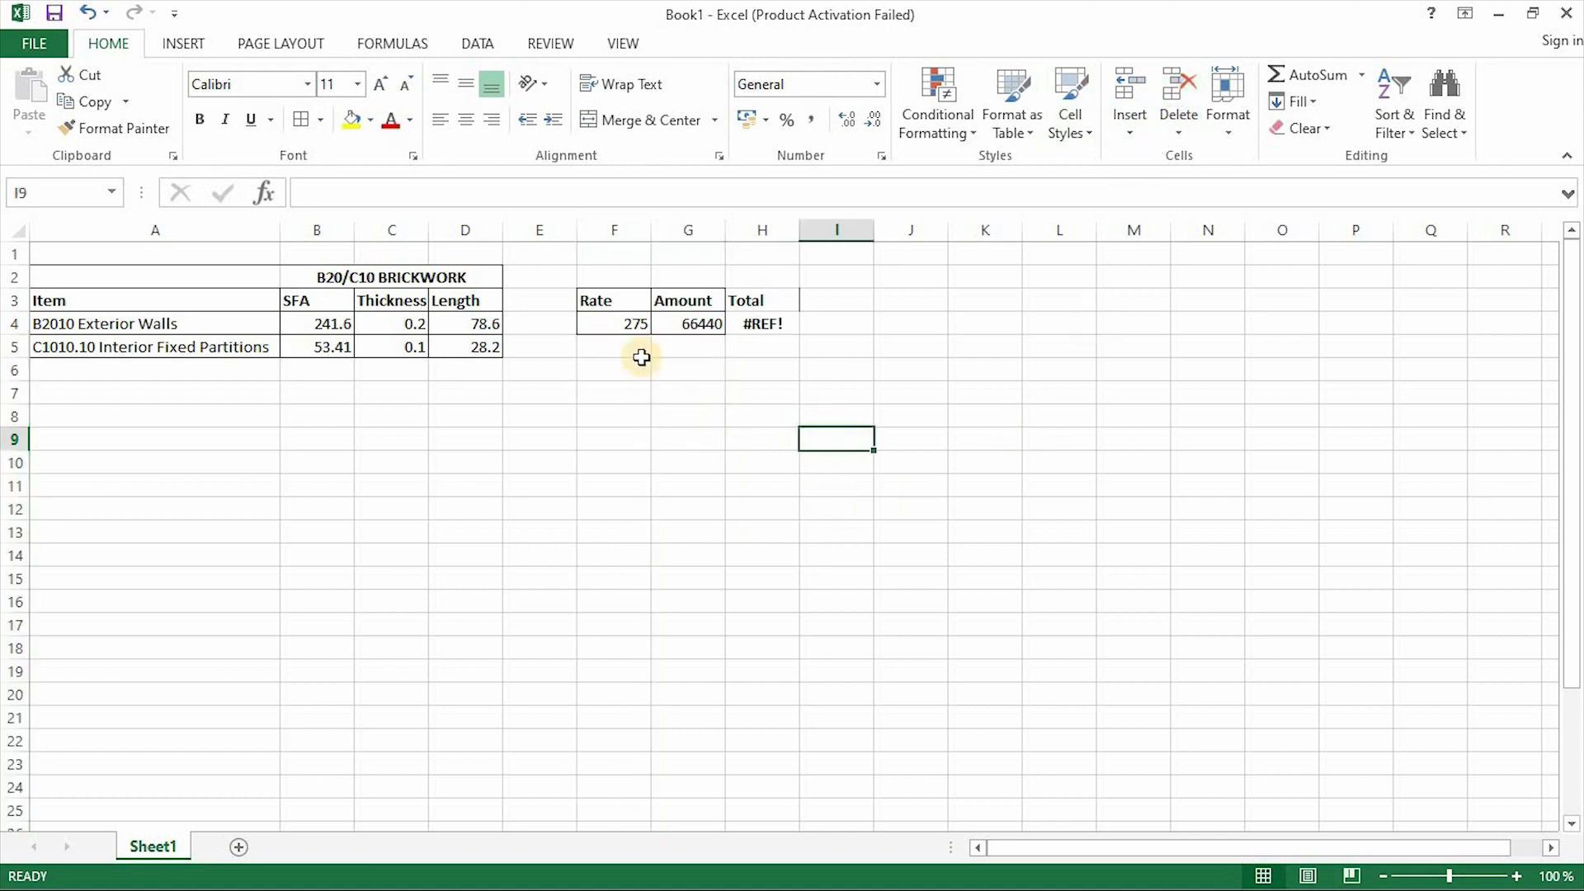
Enter a rate of 135 for C1010.10 Interior Fixed Partitions and copy the exterior walls' Amount formula down to G5.
left_click(761, 327)
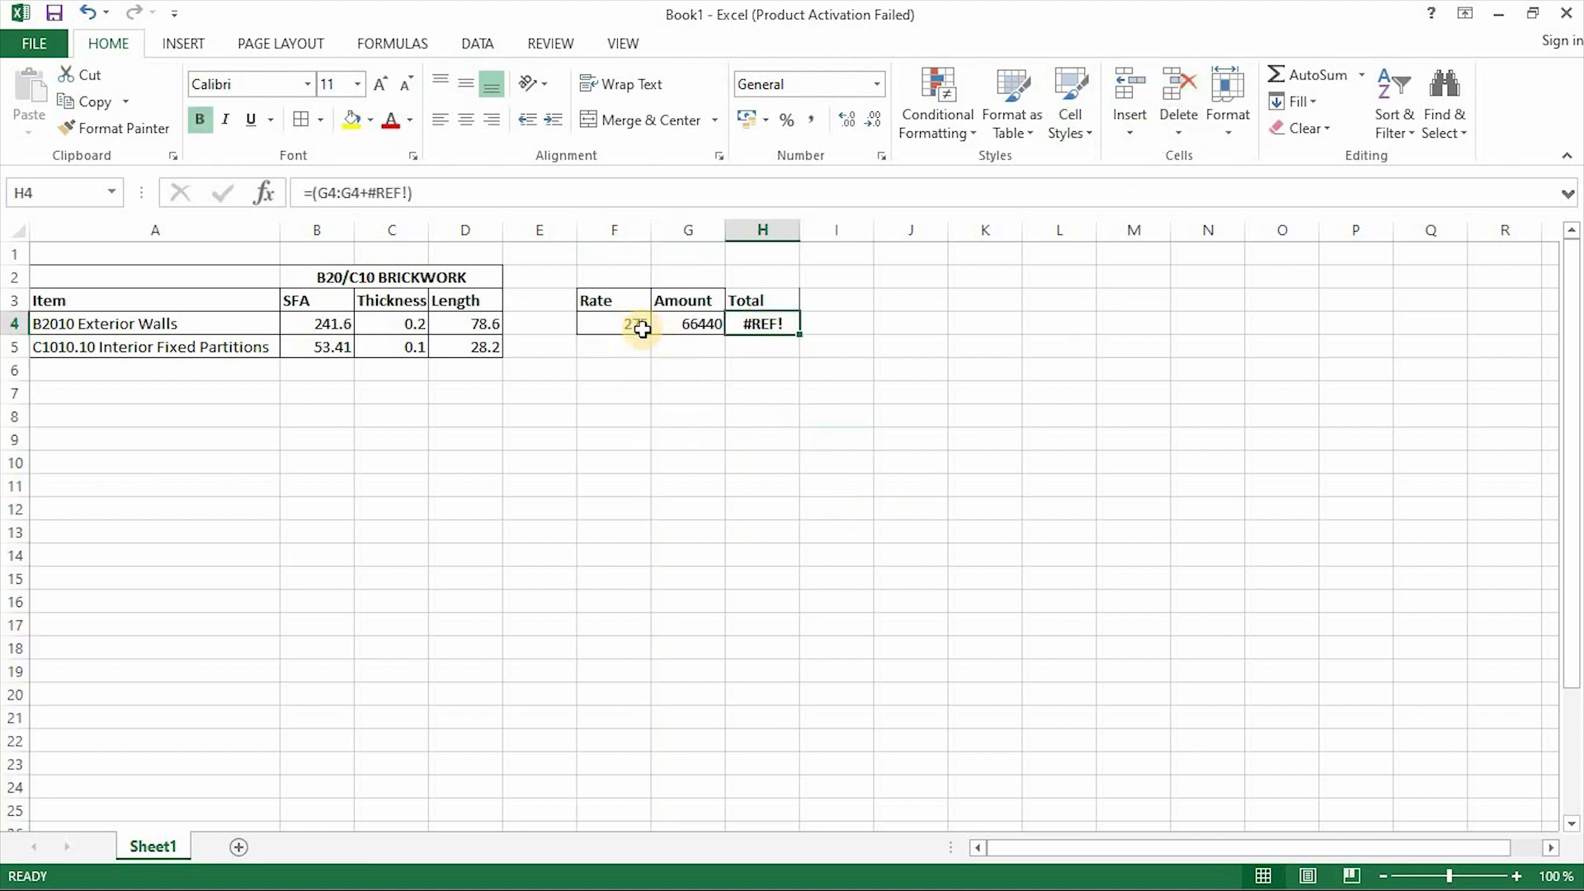
left_click(623, 325)
left_click(620, 351)
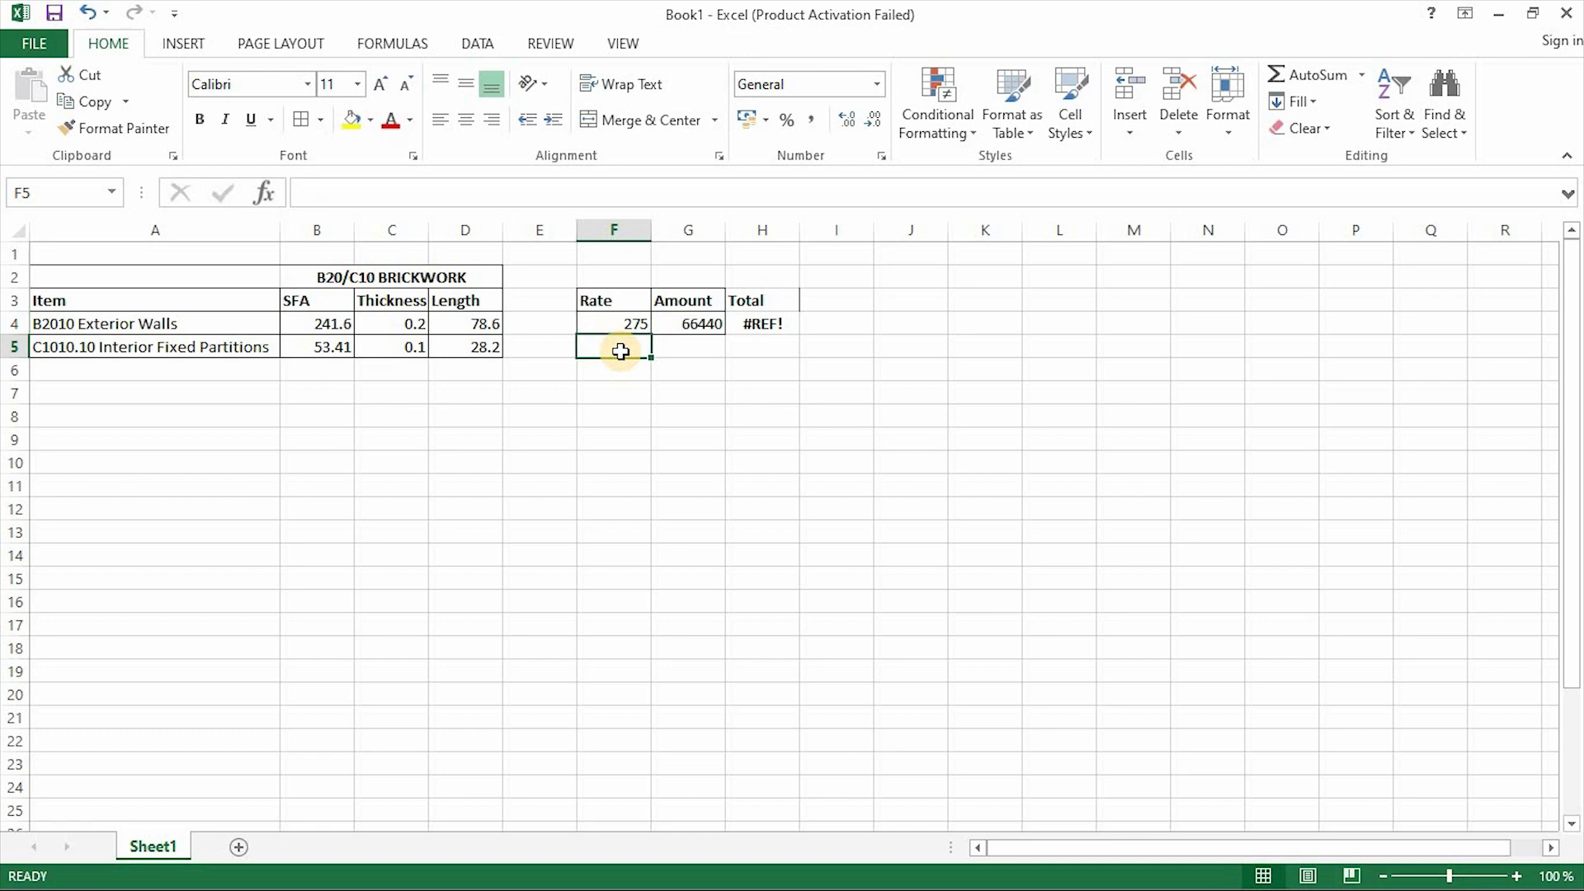
type("1")
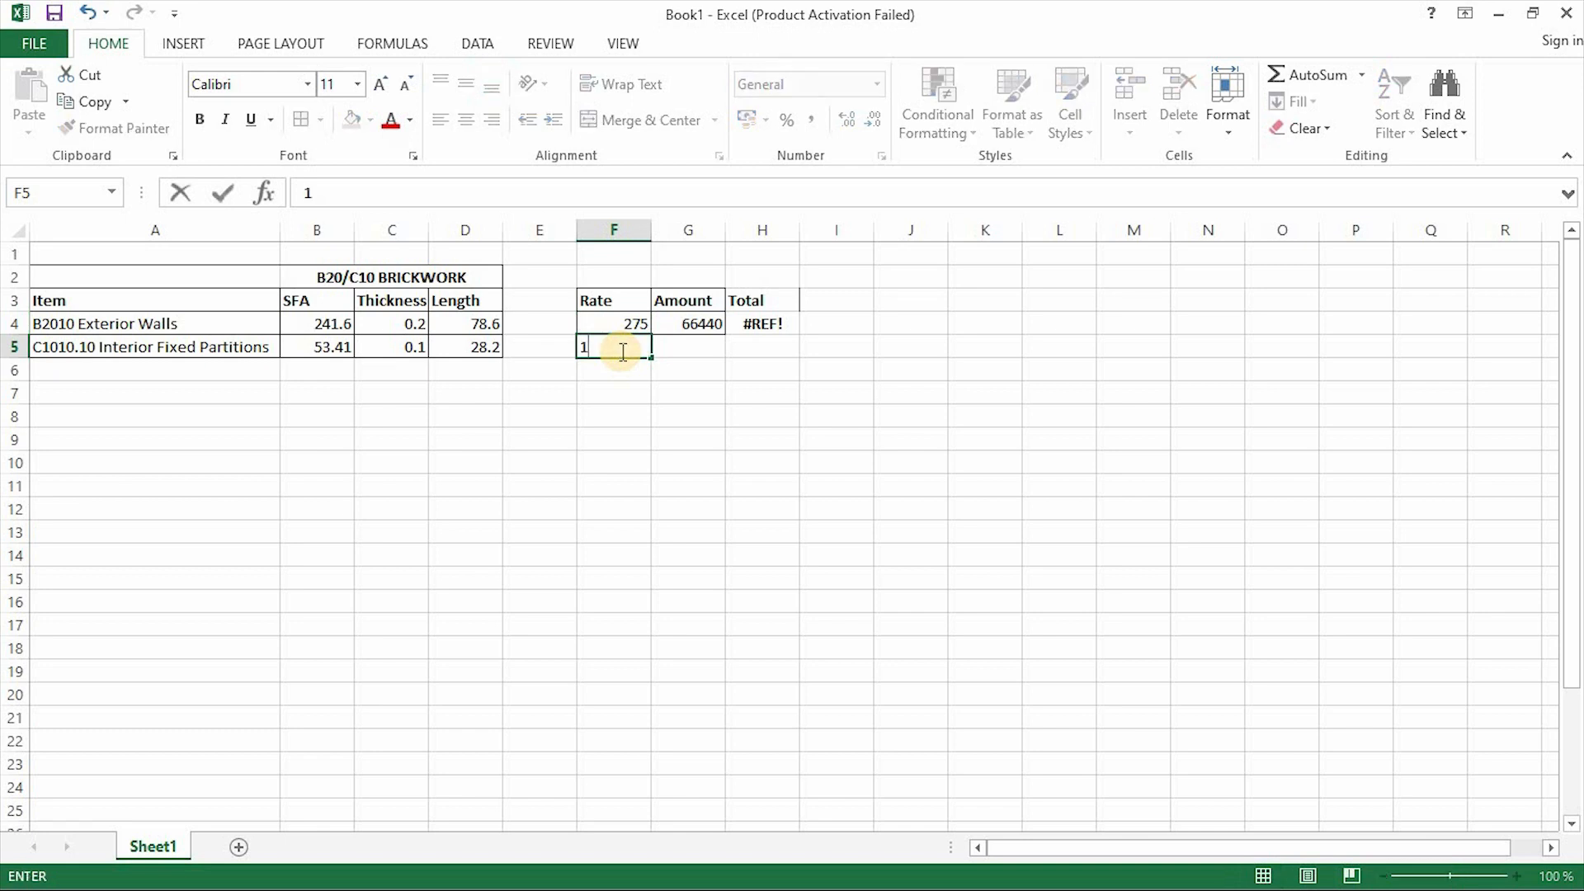
type("35")
left_click(717, 389)
left_click(697, 327)
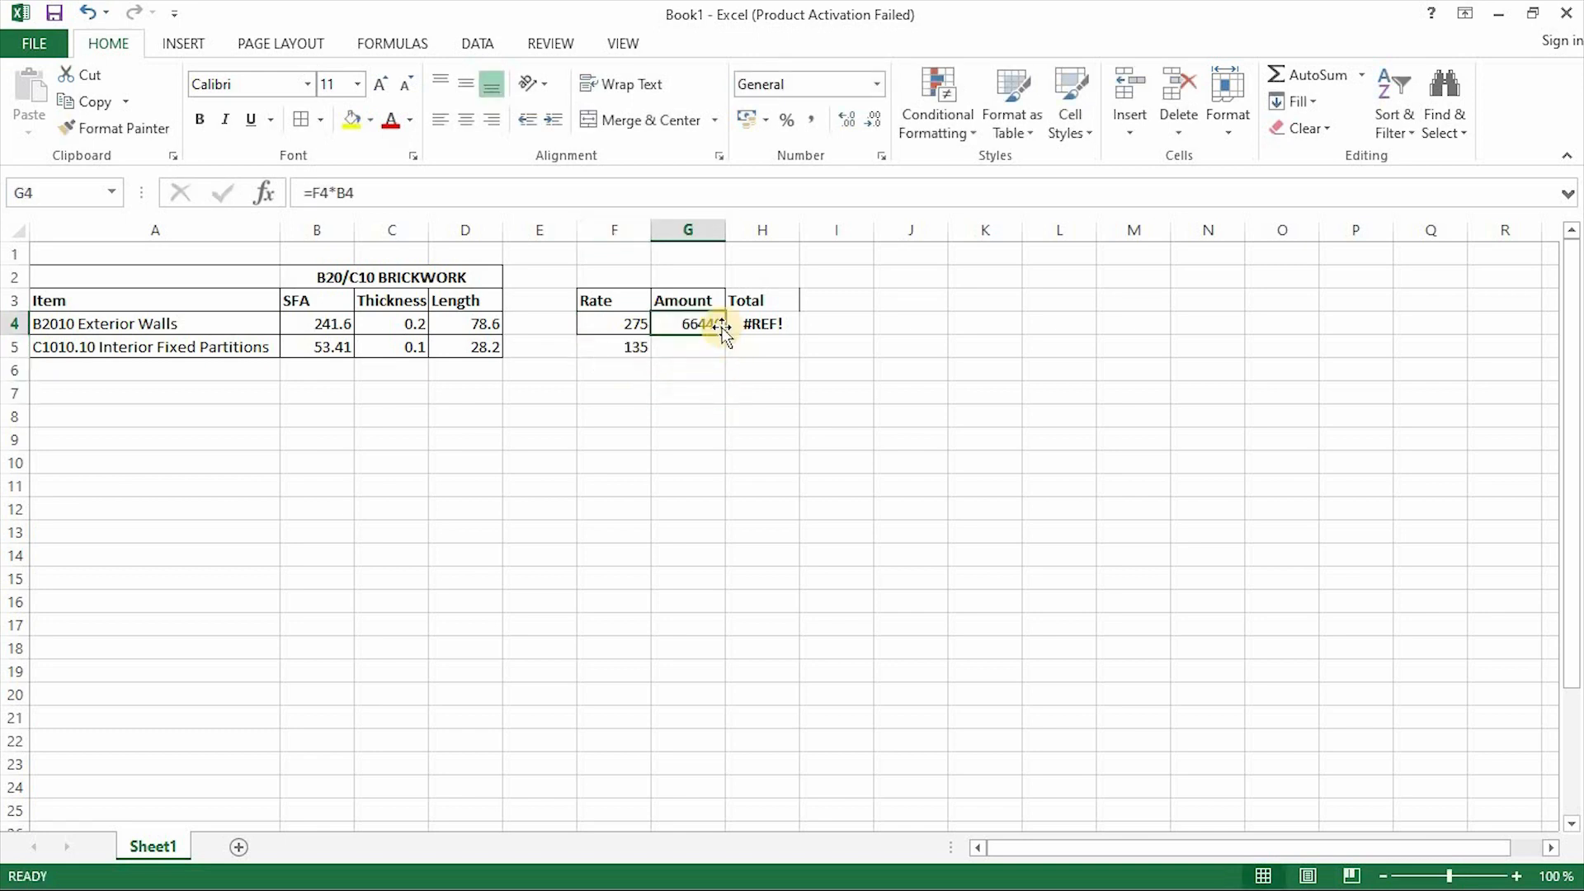
left_click_drag(722, 336, 723, 354)
left_click(722, 460)
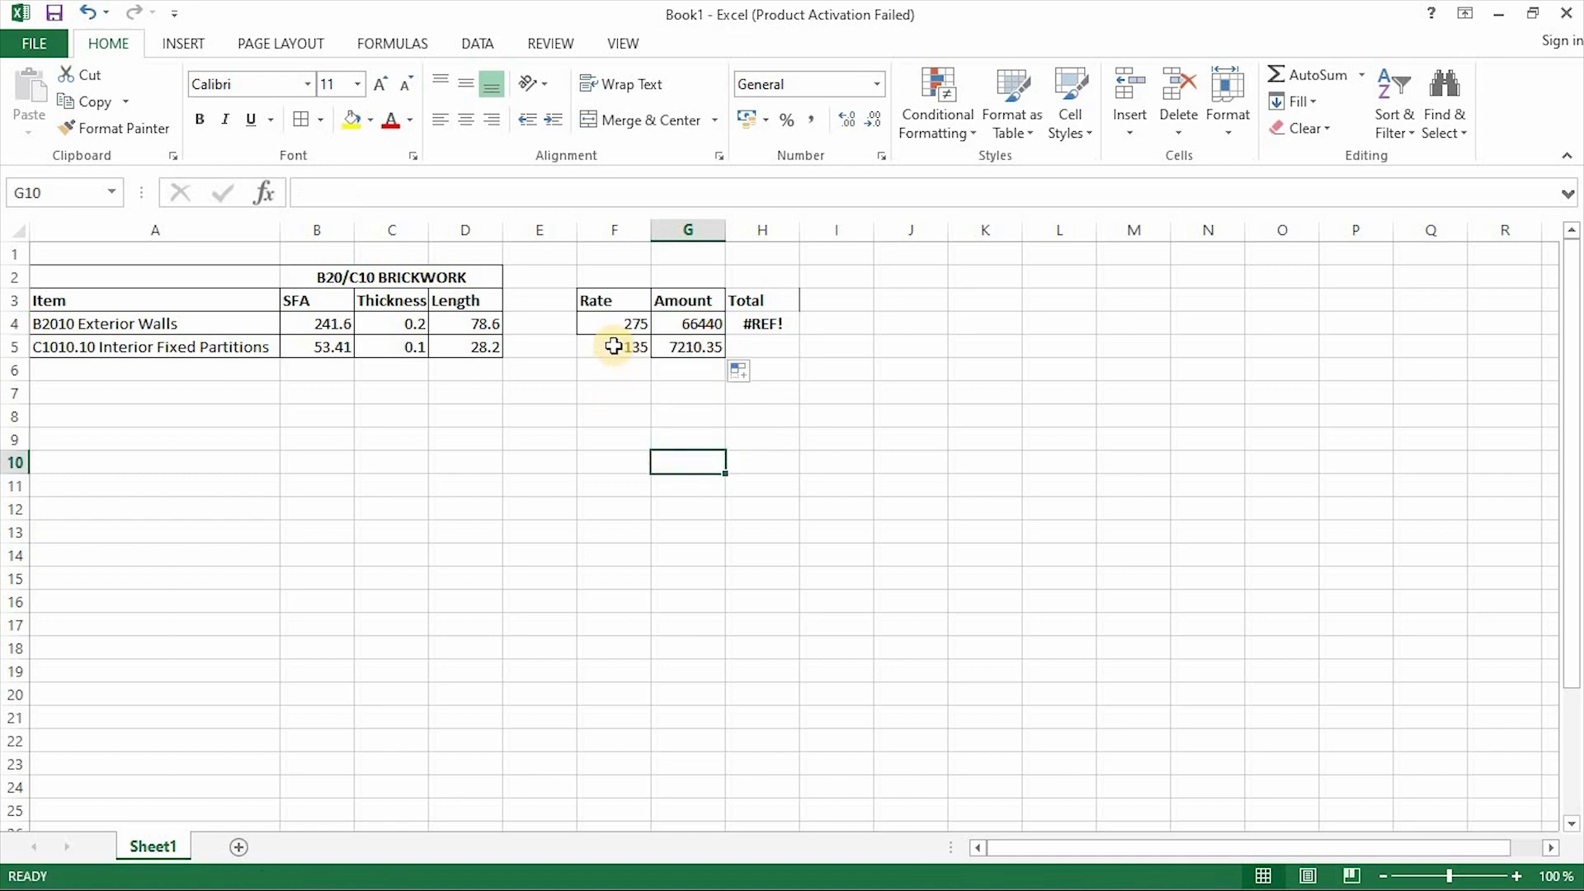
Apply cell borders to the interior partitions' rate cell F5.
left_click(610, 324)
left_click(608, 345)
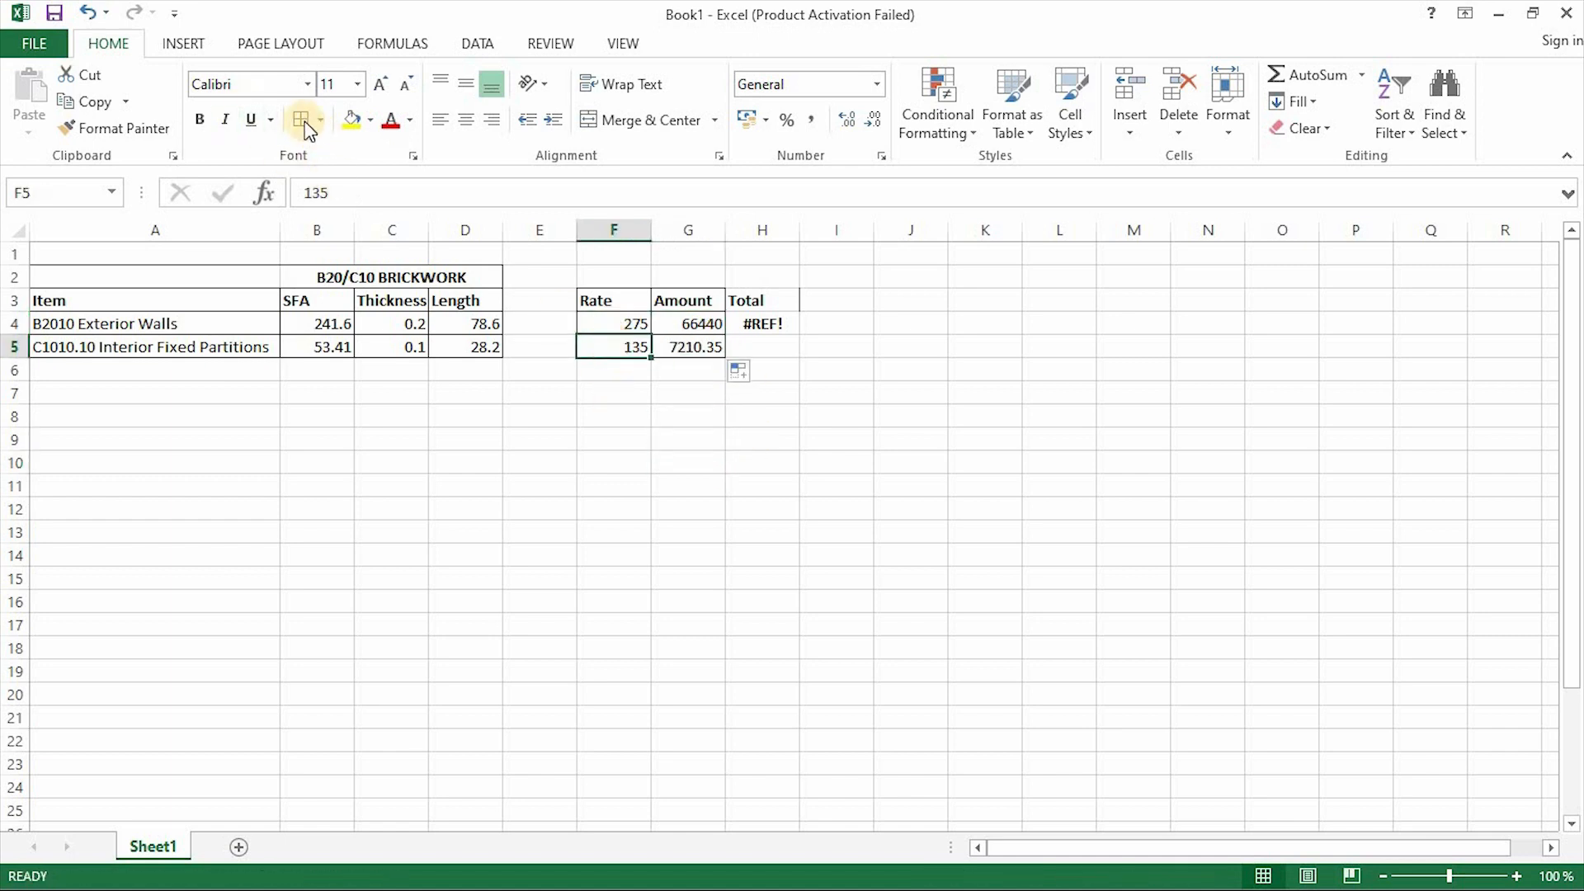
left_click(952, 522)
left_click(769, 327)
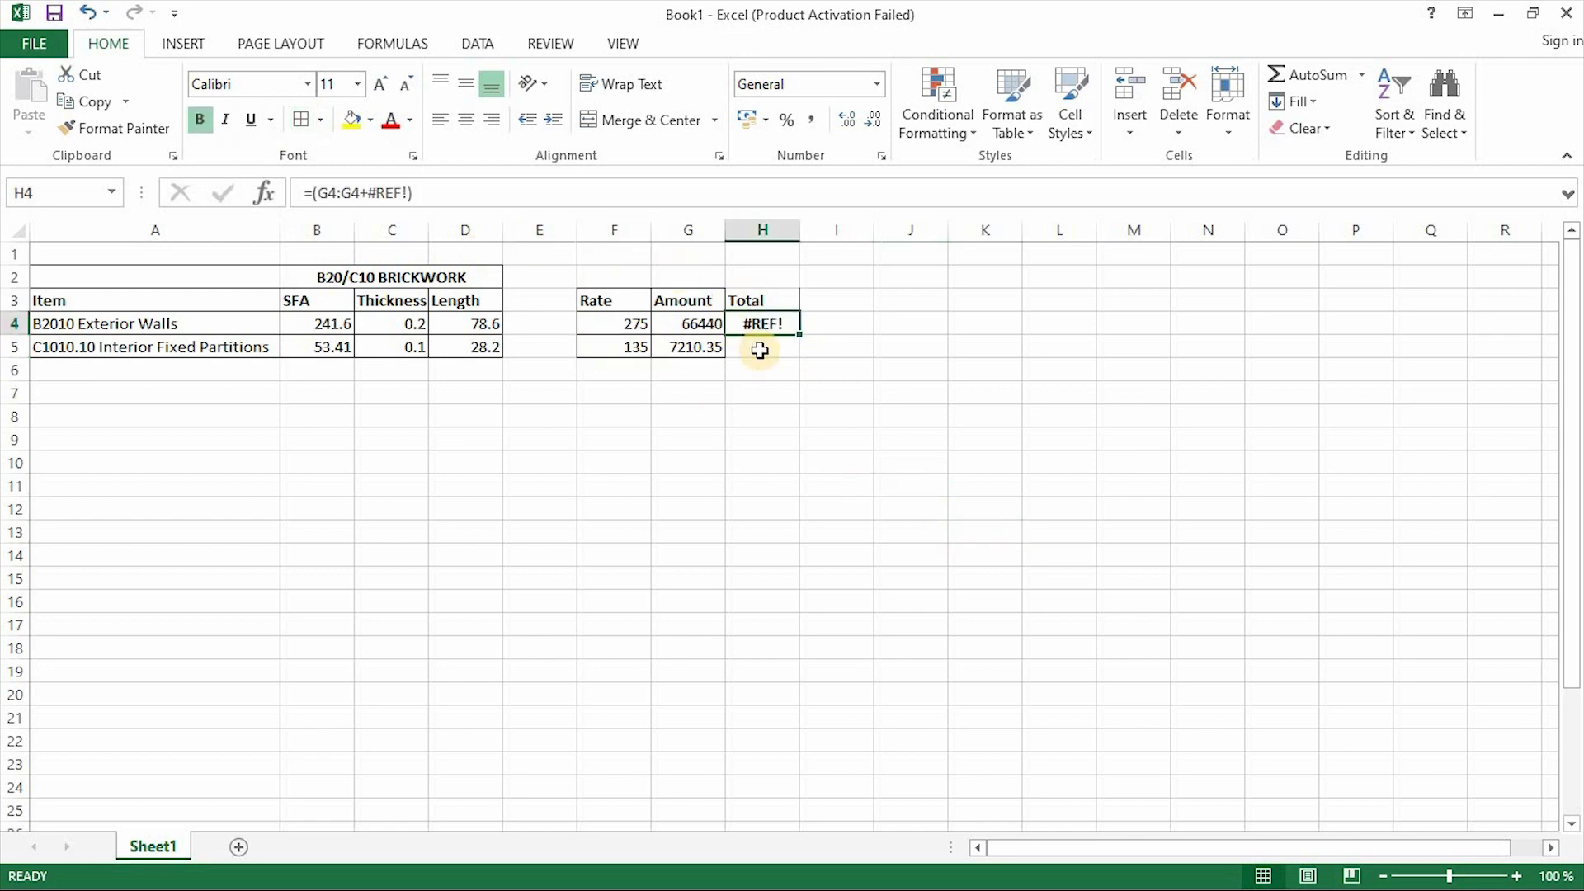
type("=(")
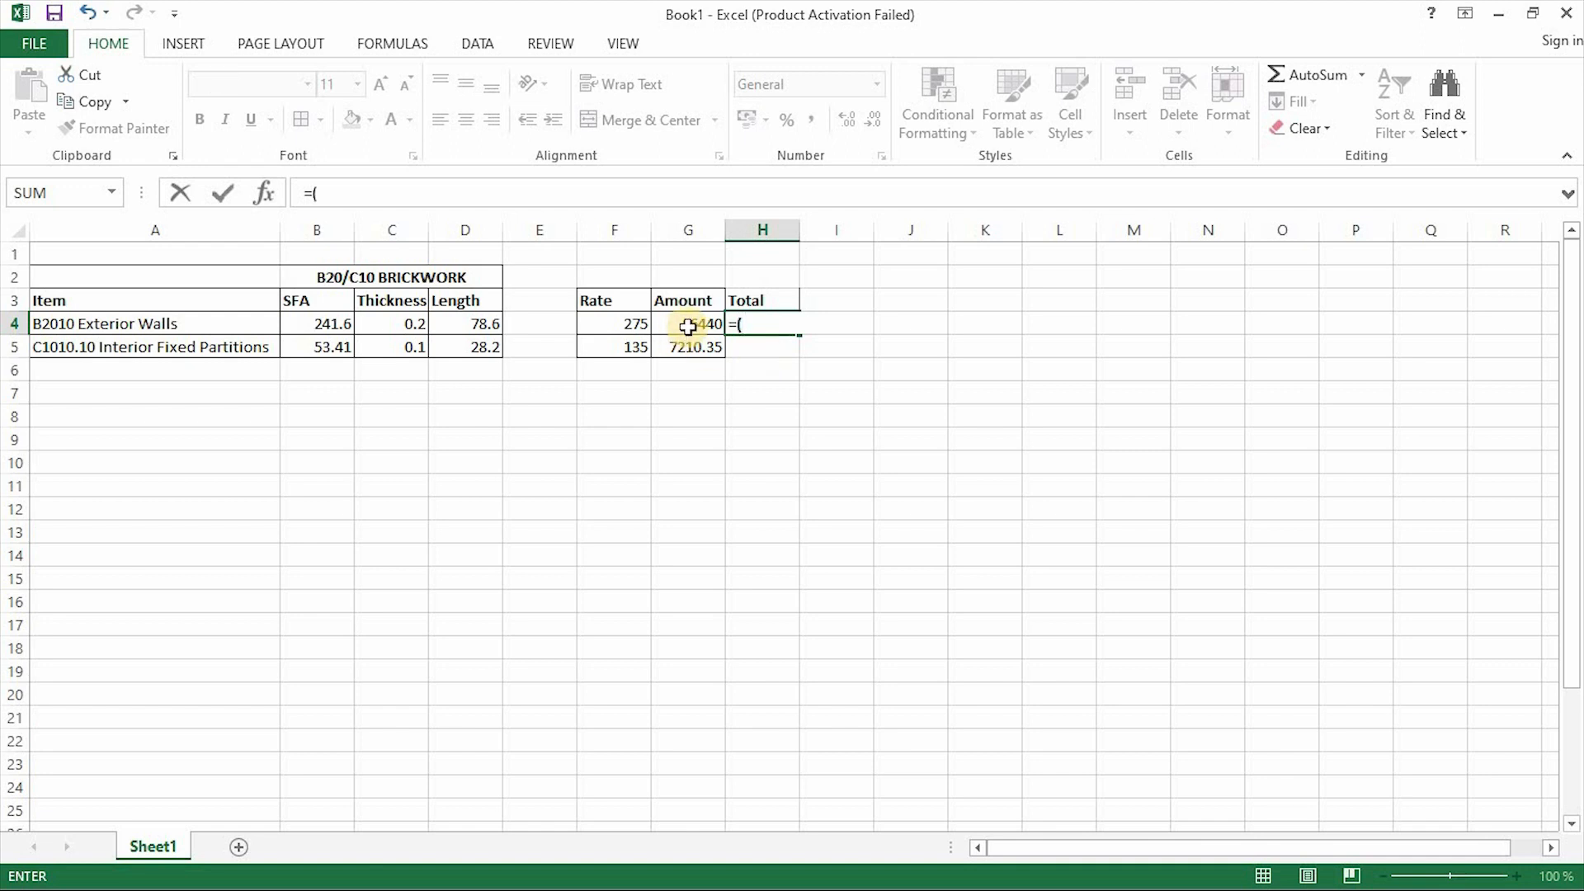
left_click(867, 410)
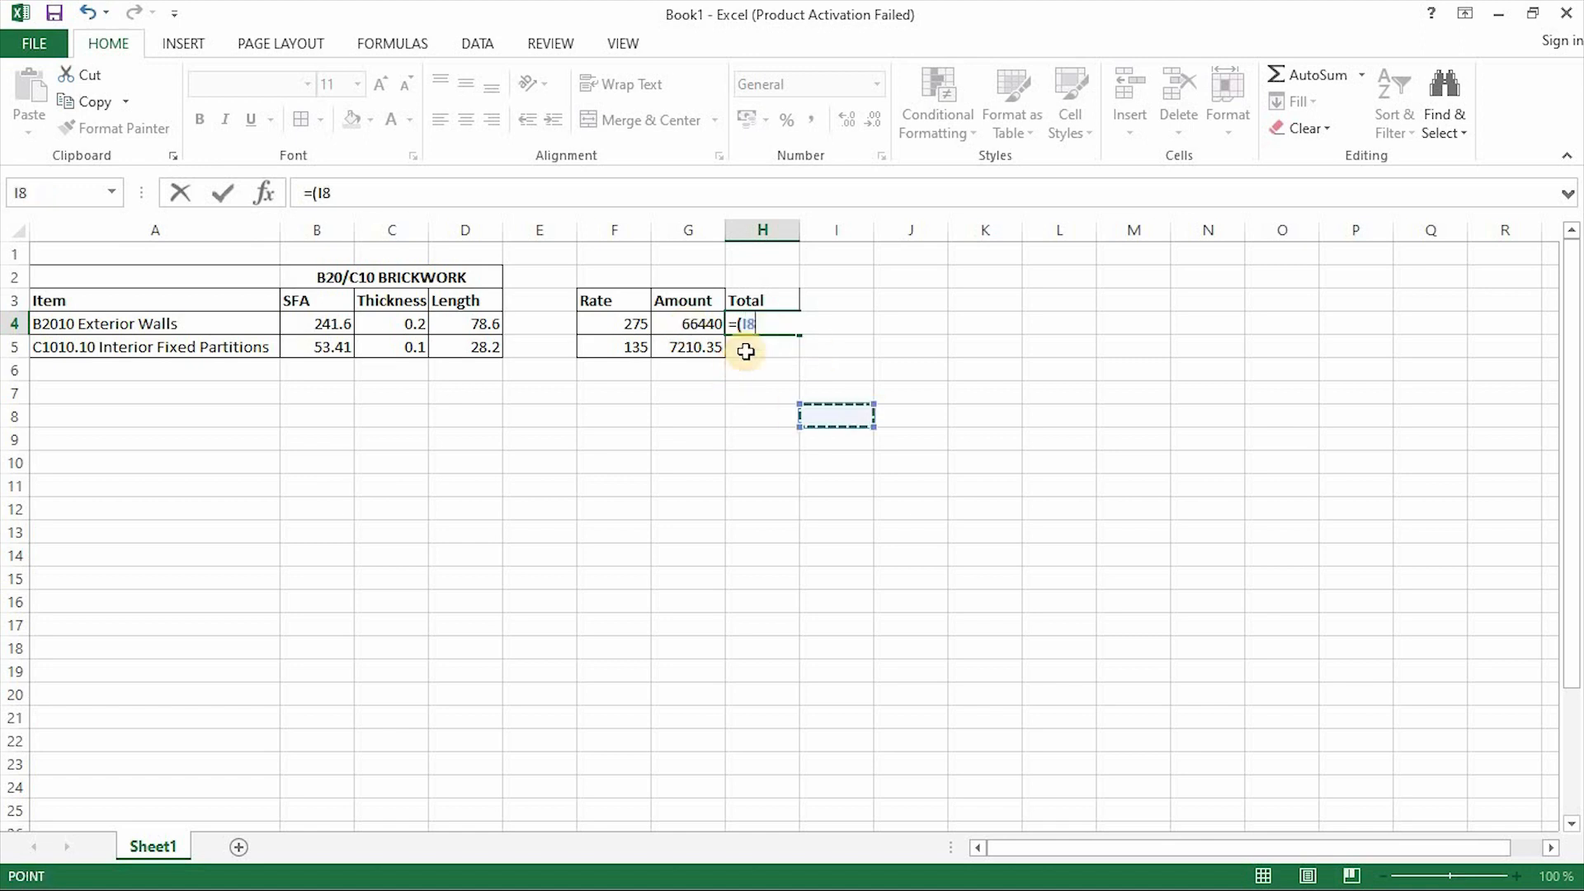
key("Escape")
Delete the Total heading and its broken formula in cells H3:H4.
left_click(758, 298)
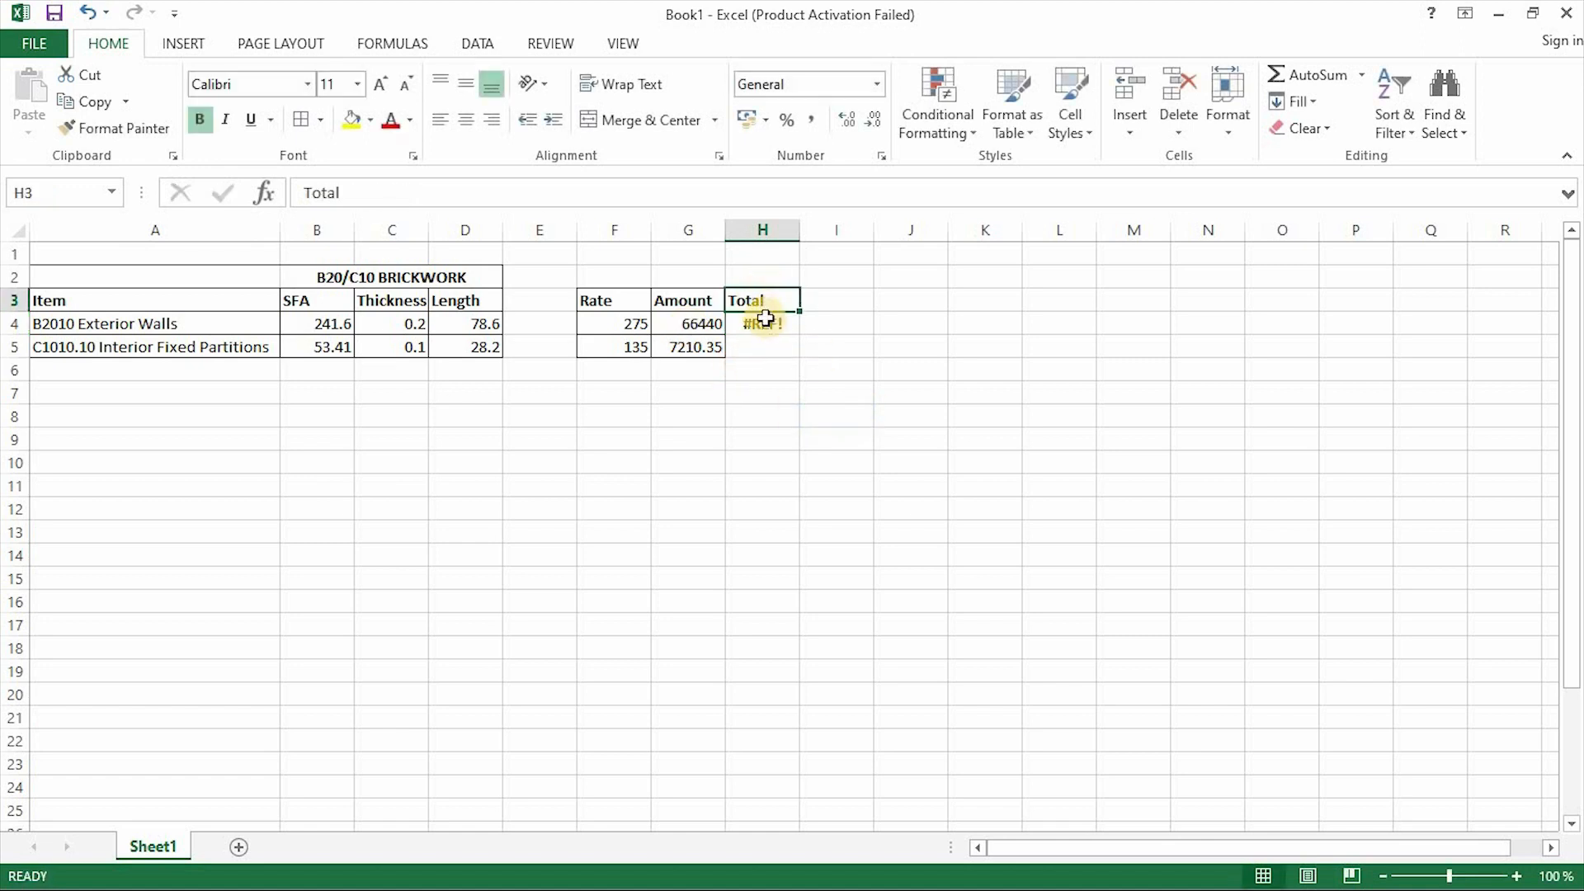
left_click_drag(769, 321, 769, 323)
right_click(768, 322)
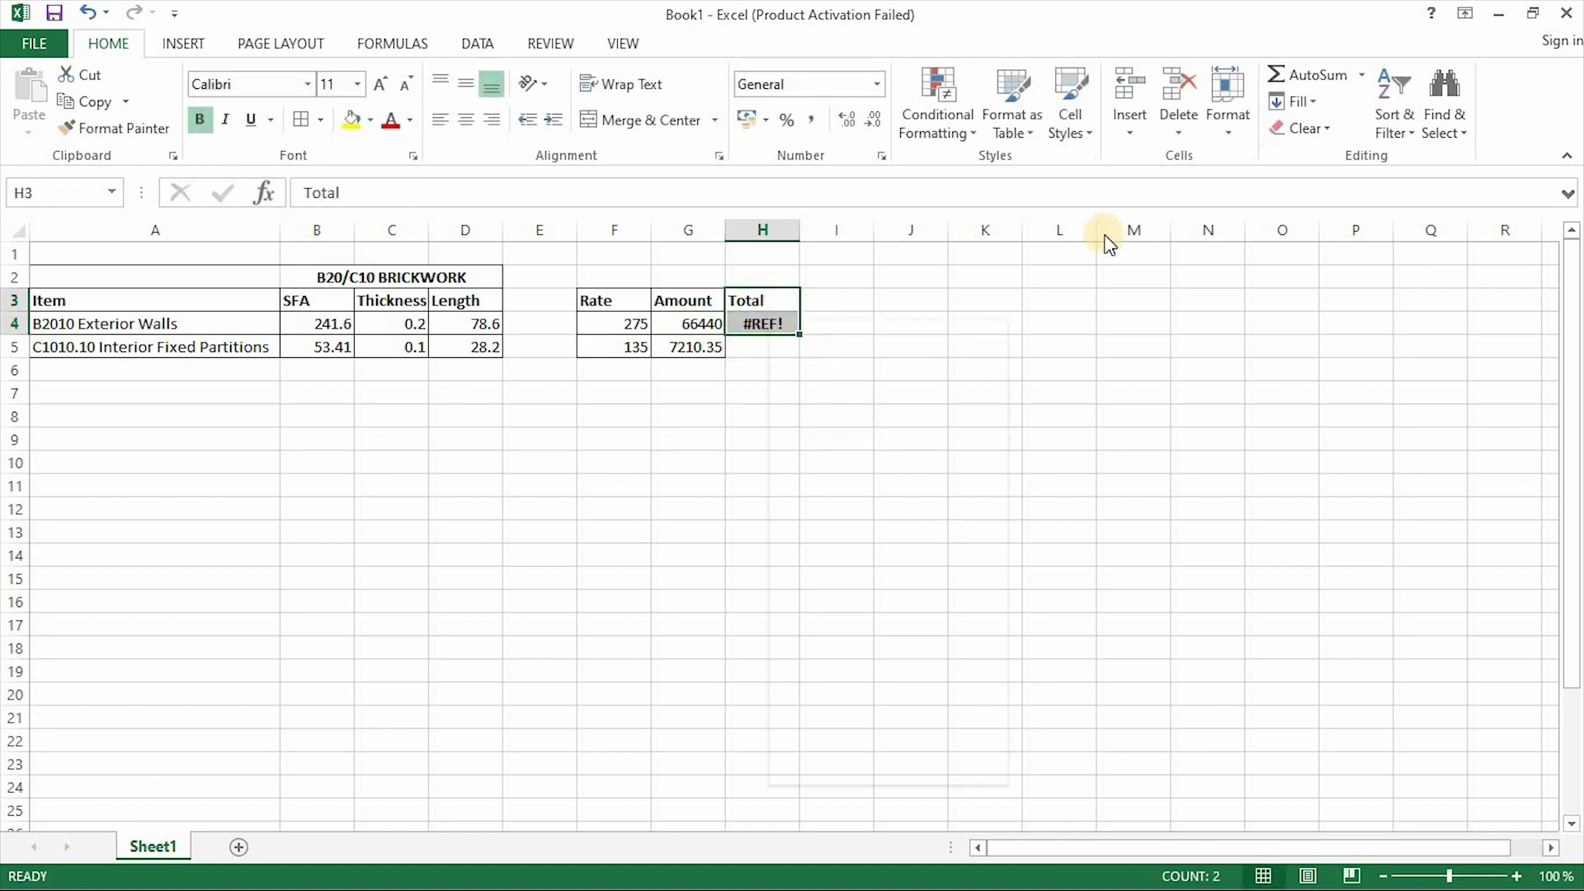
left_click(1175, 102)
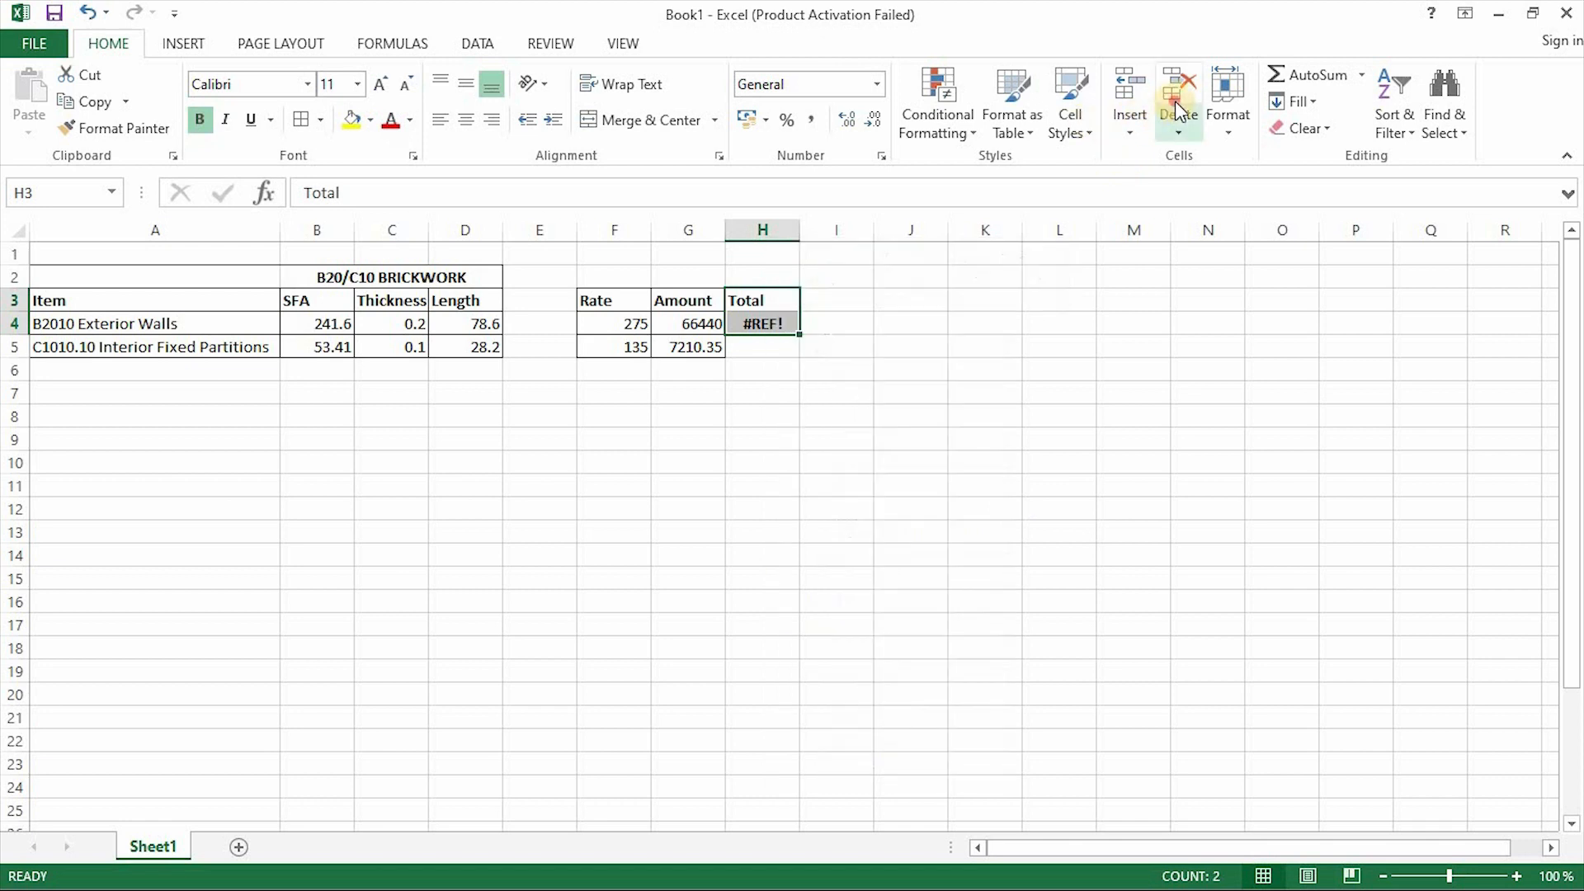
left_click(807, 413)
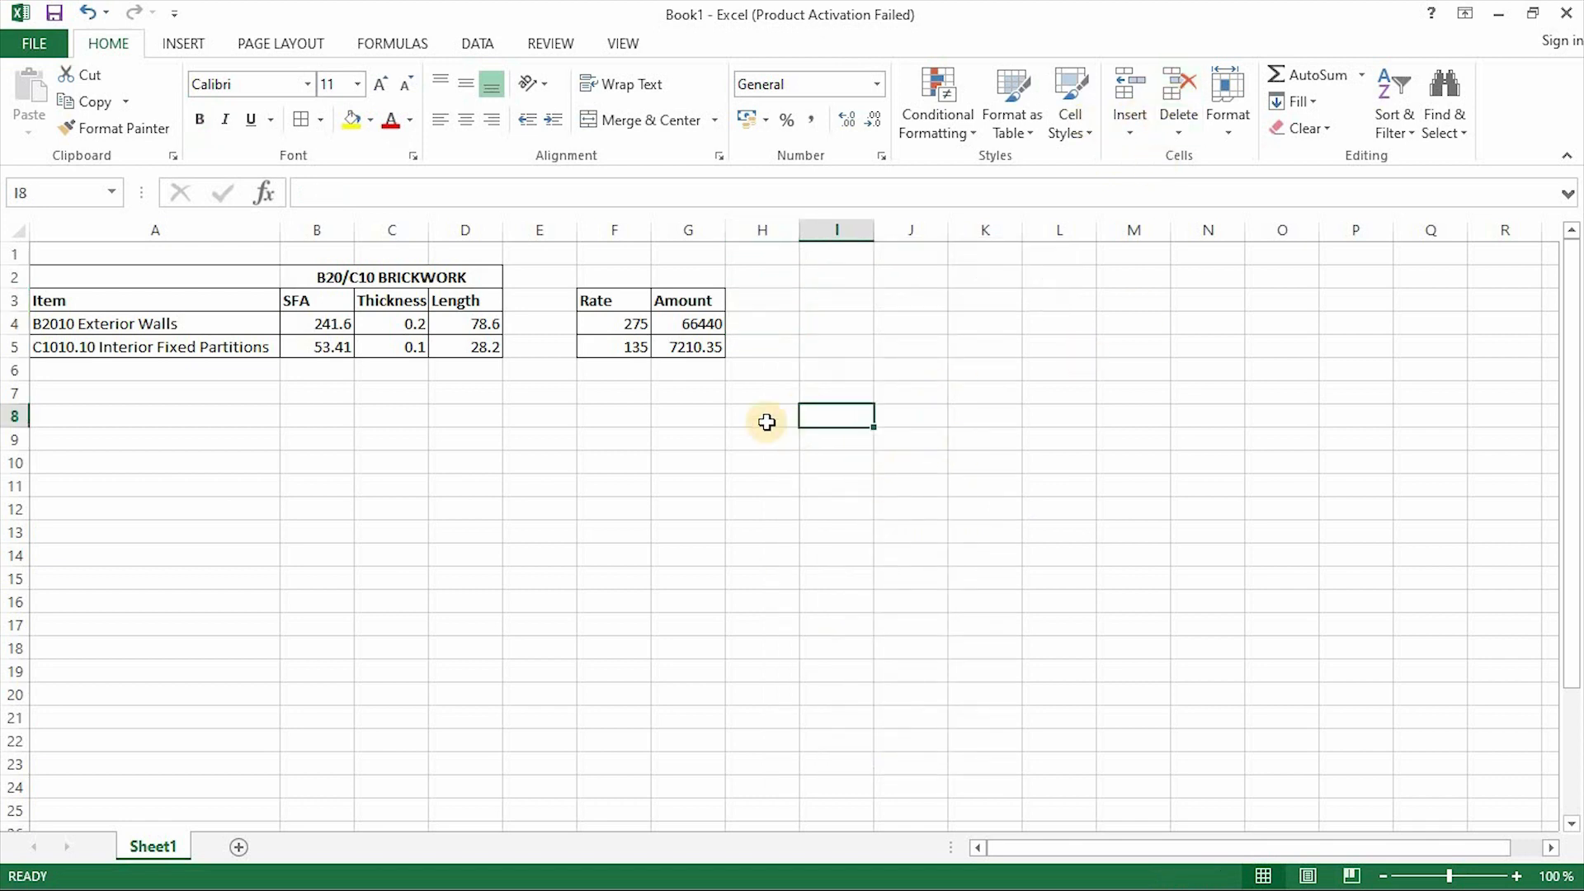
left_click(710, 513)
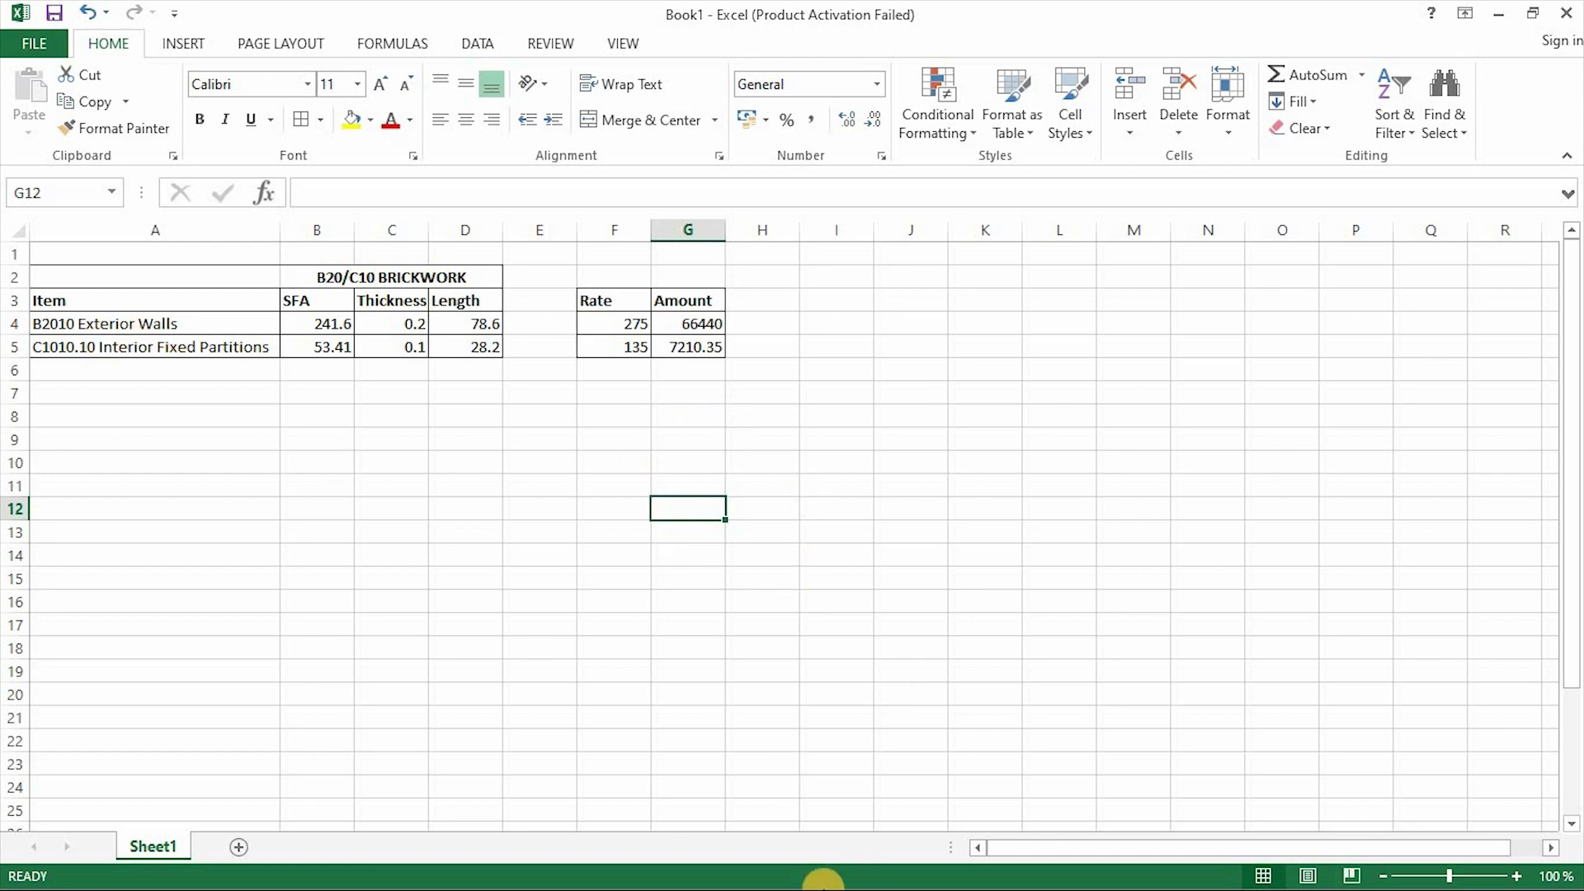
Switch to ARCHICAD's ground floor plan and draw three extra walls outside the building using the existing exterior wall's settings.
key("super")
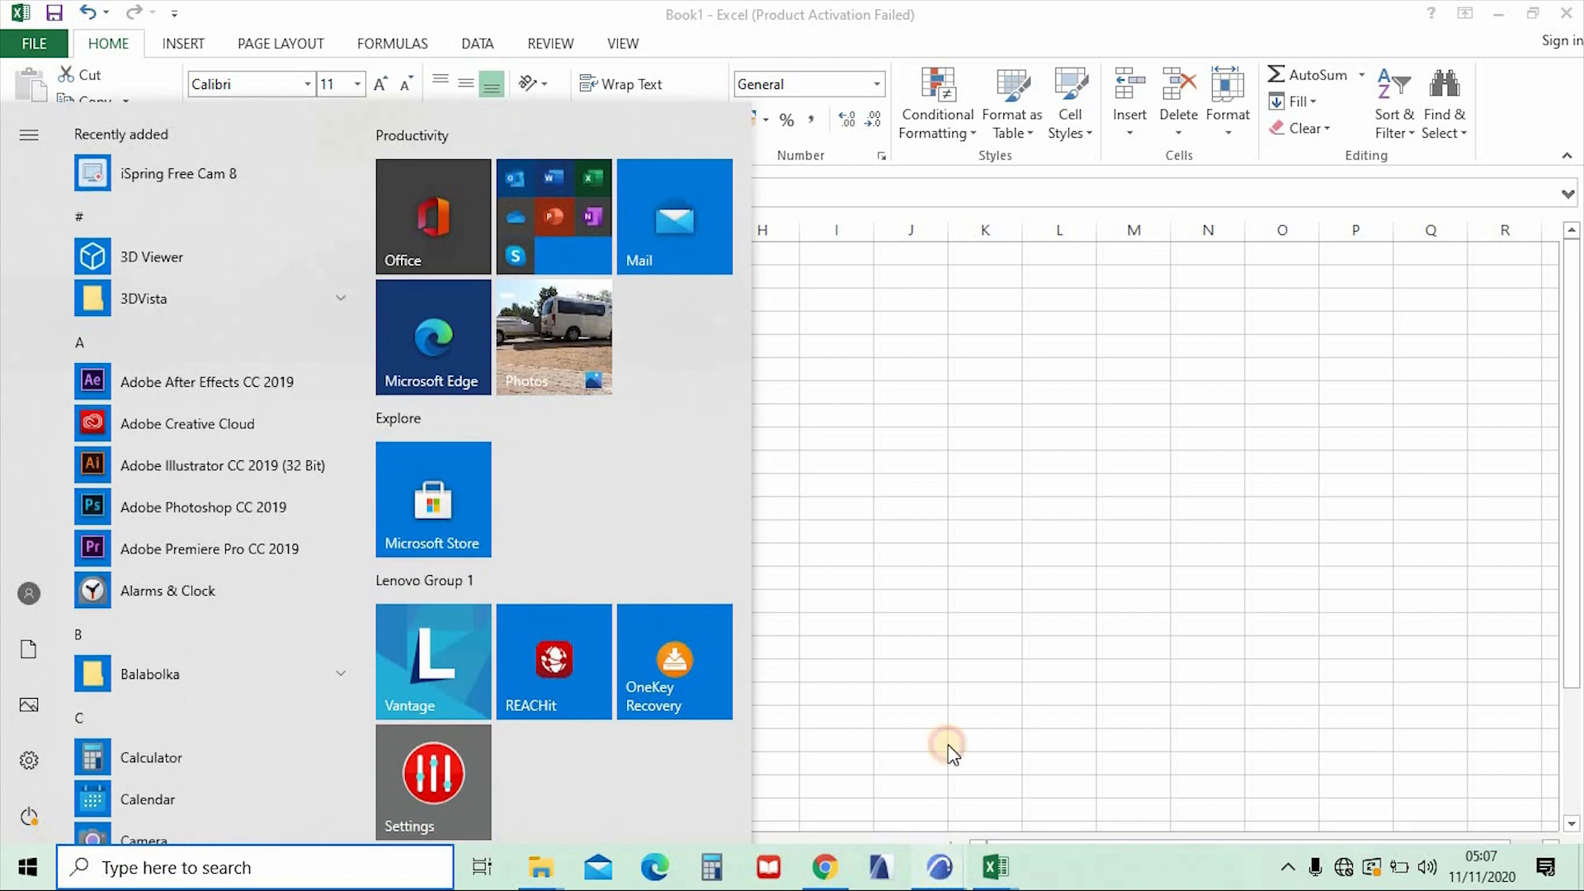
mouse_move(939, 866)
left_click(1041, 774)
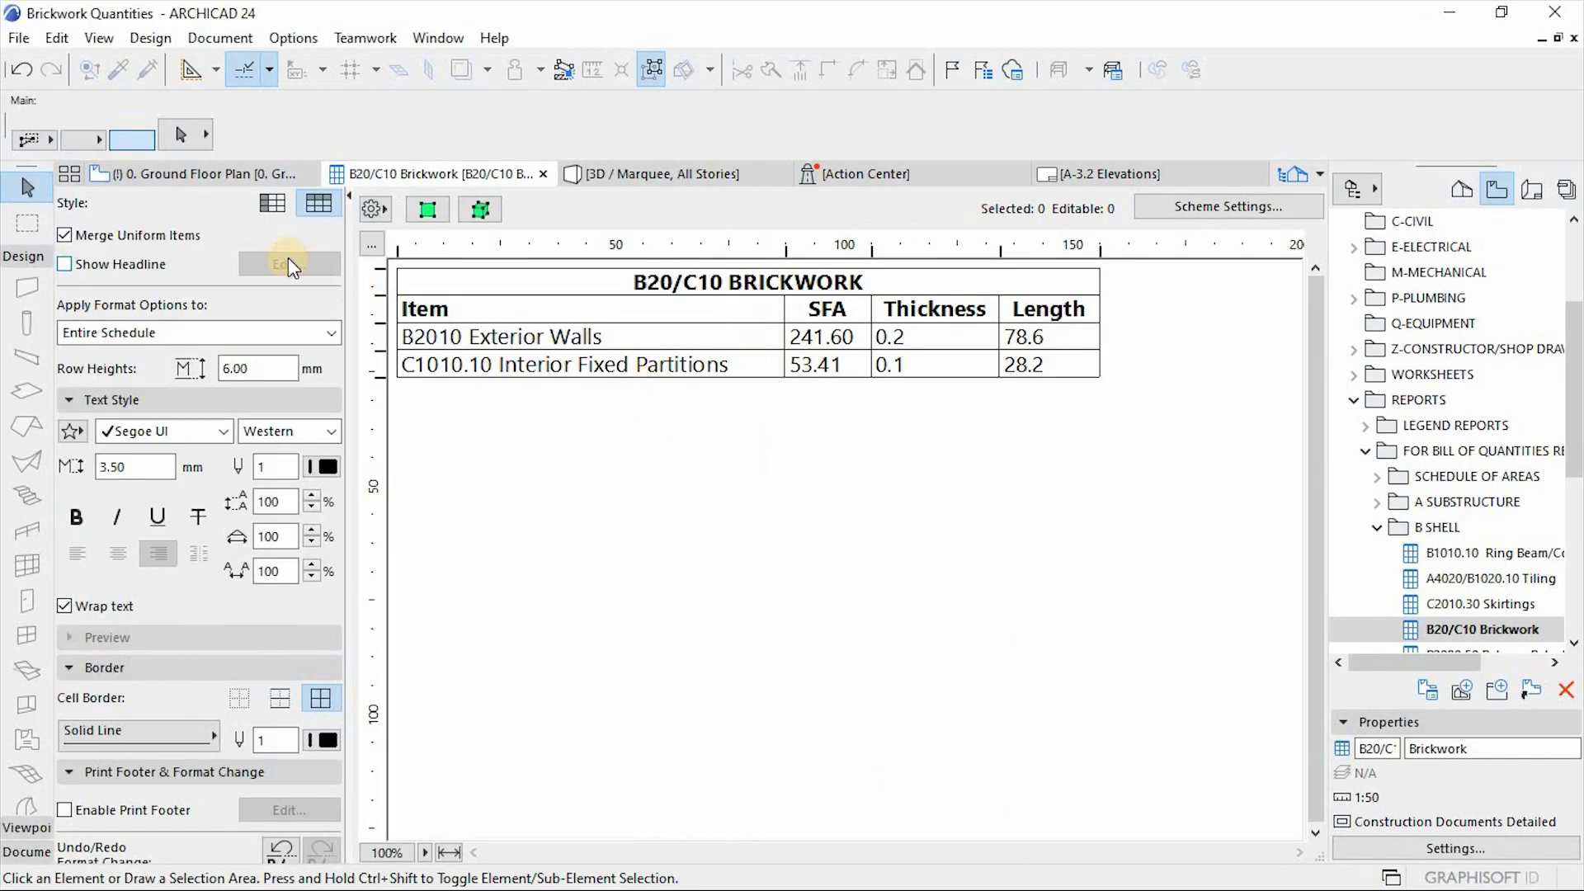
left_click(160, 174)
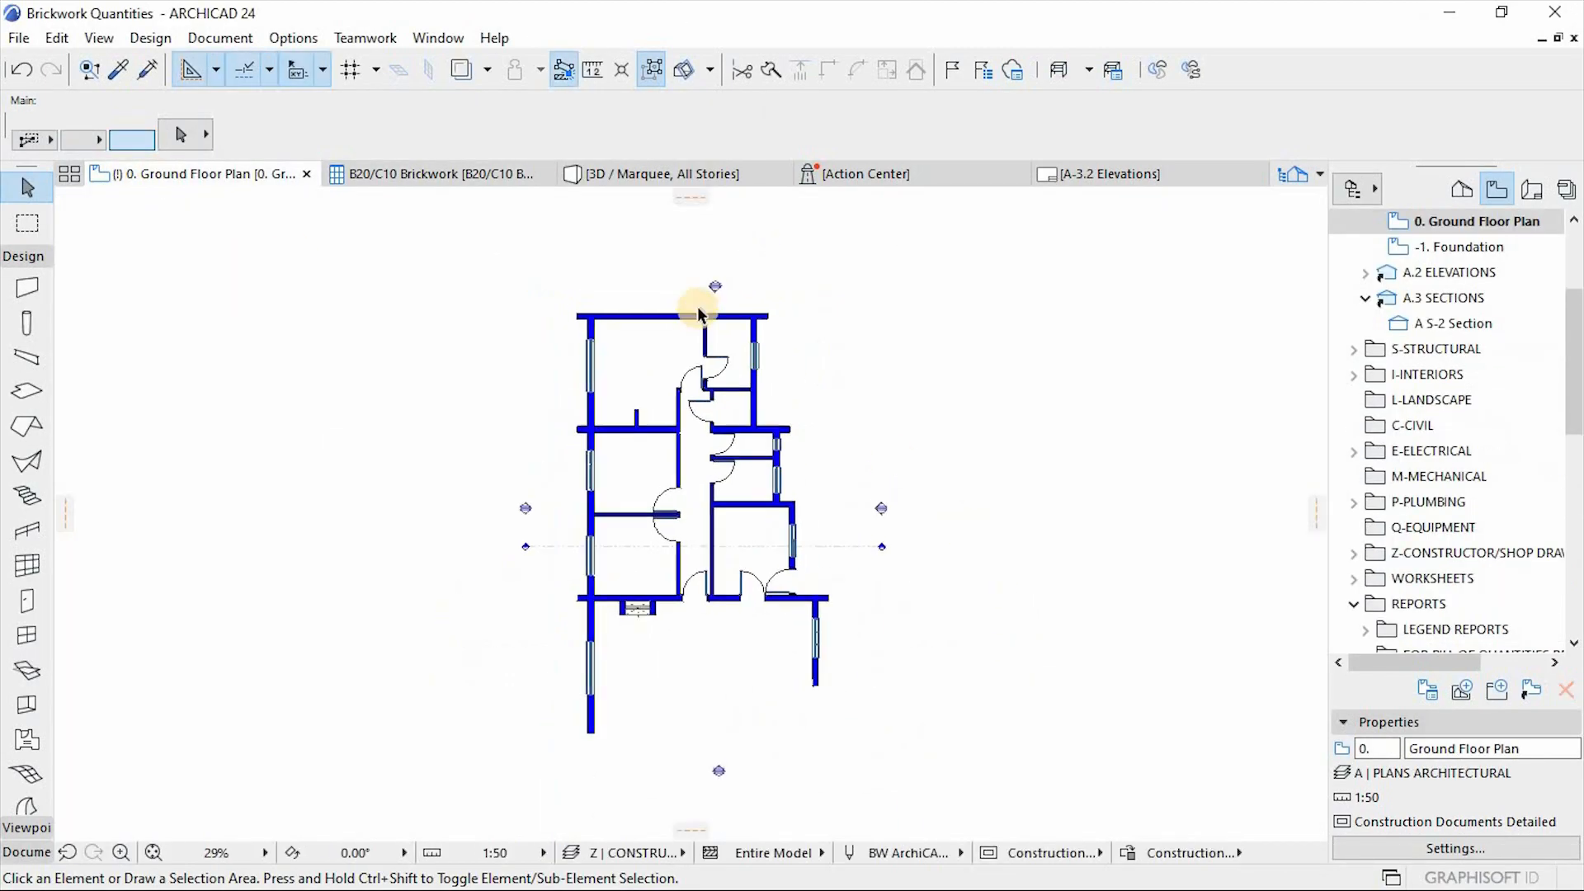
left_click(647, 321, "alt")
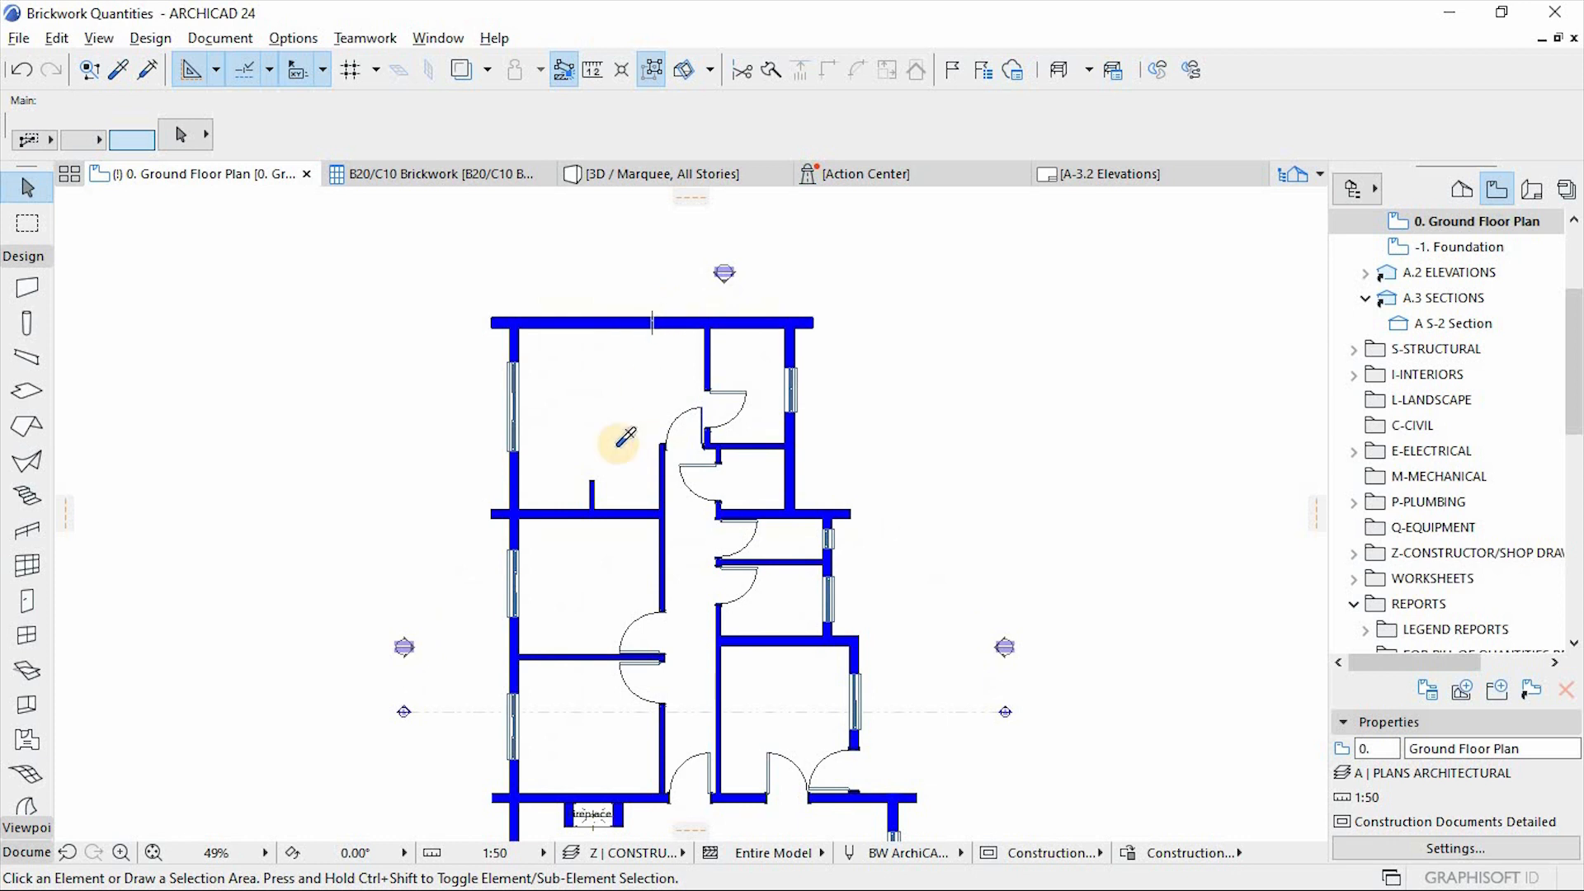
left_click(890, 450)
left_click(726, 238)
left_click(463, 270)
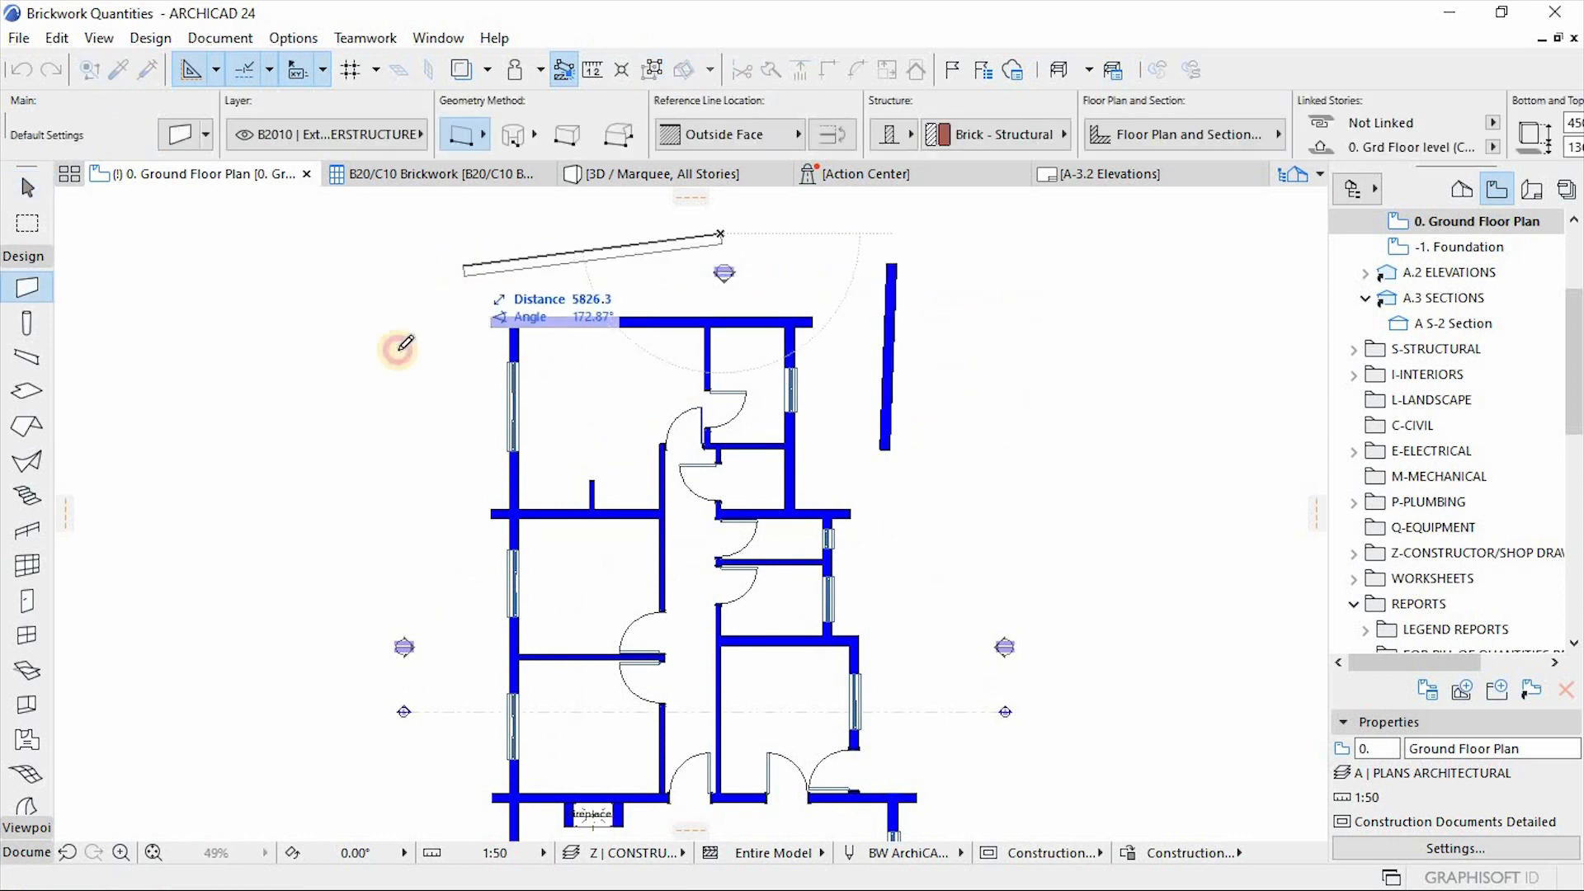
left_click(280, 621)
left_click(331, 411)
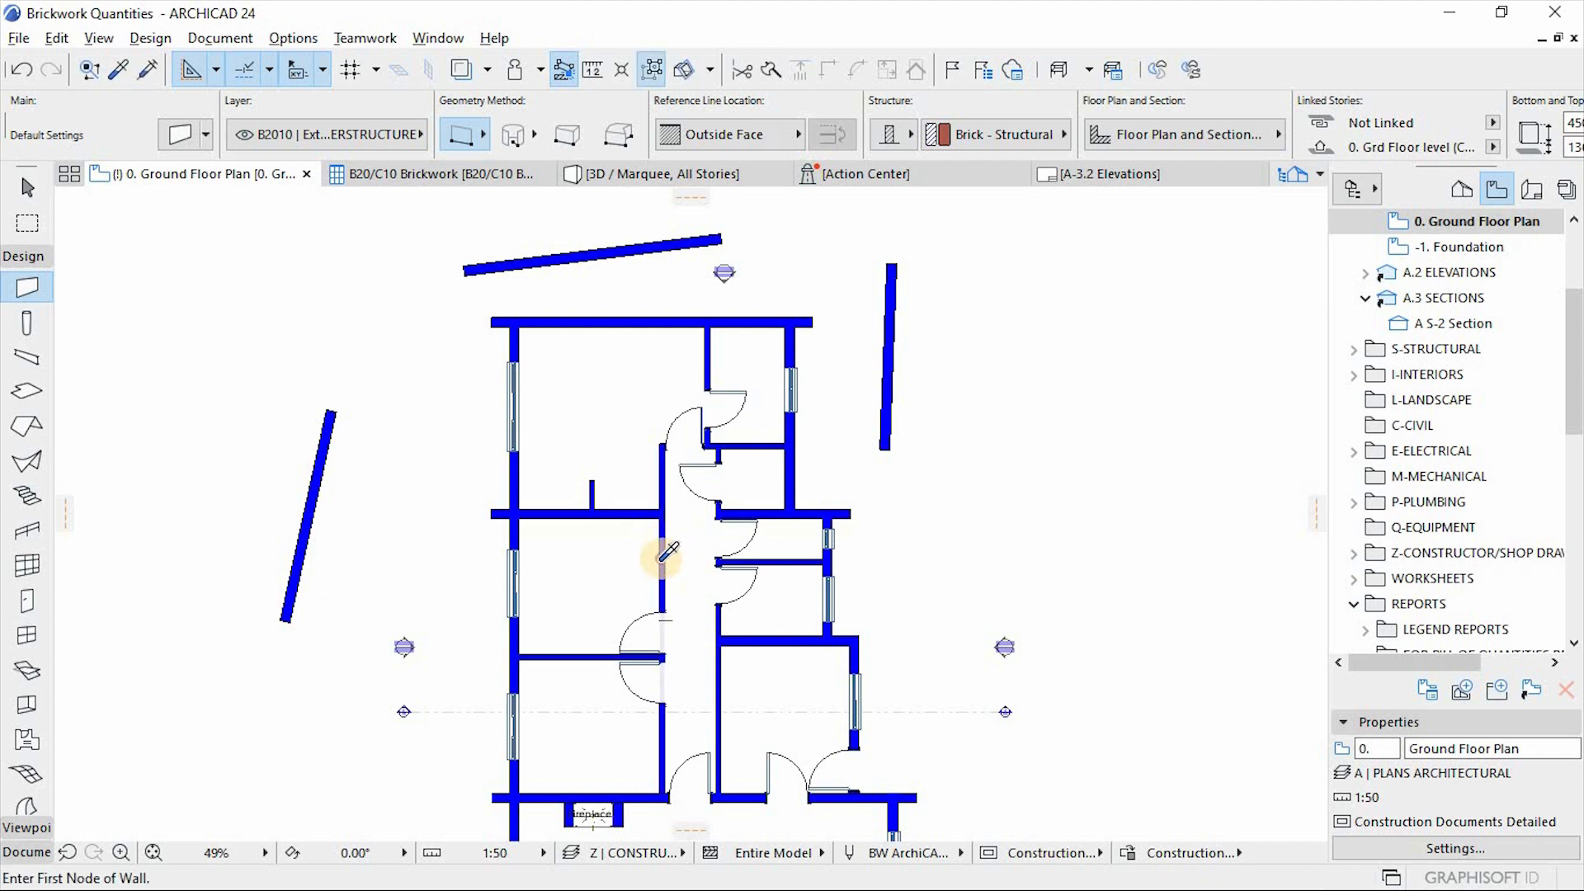
Draw two extra interior partitions inside the building using an existing partition's settings.
left_click(589, 401)
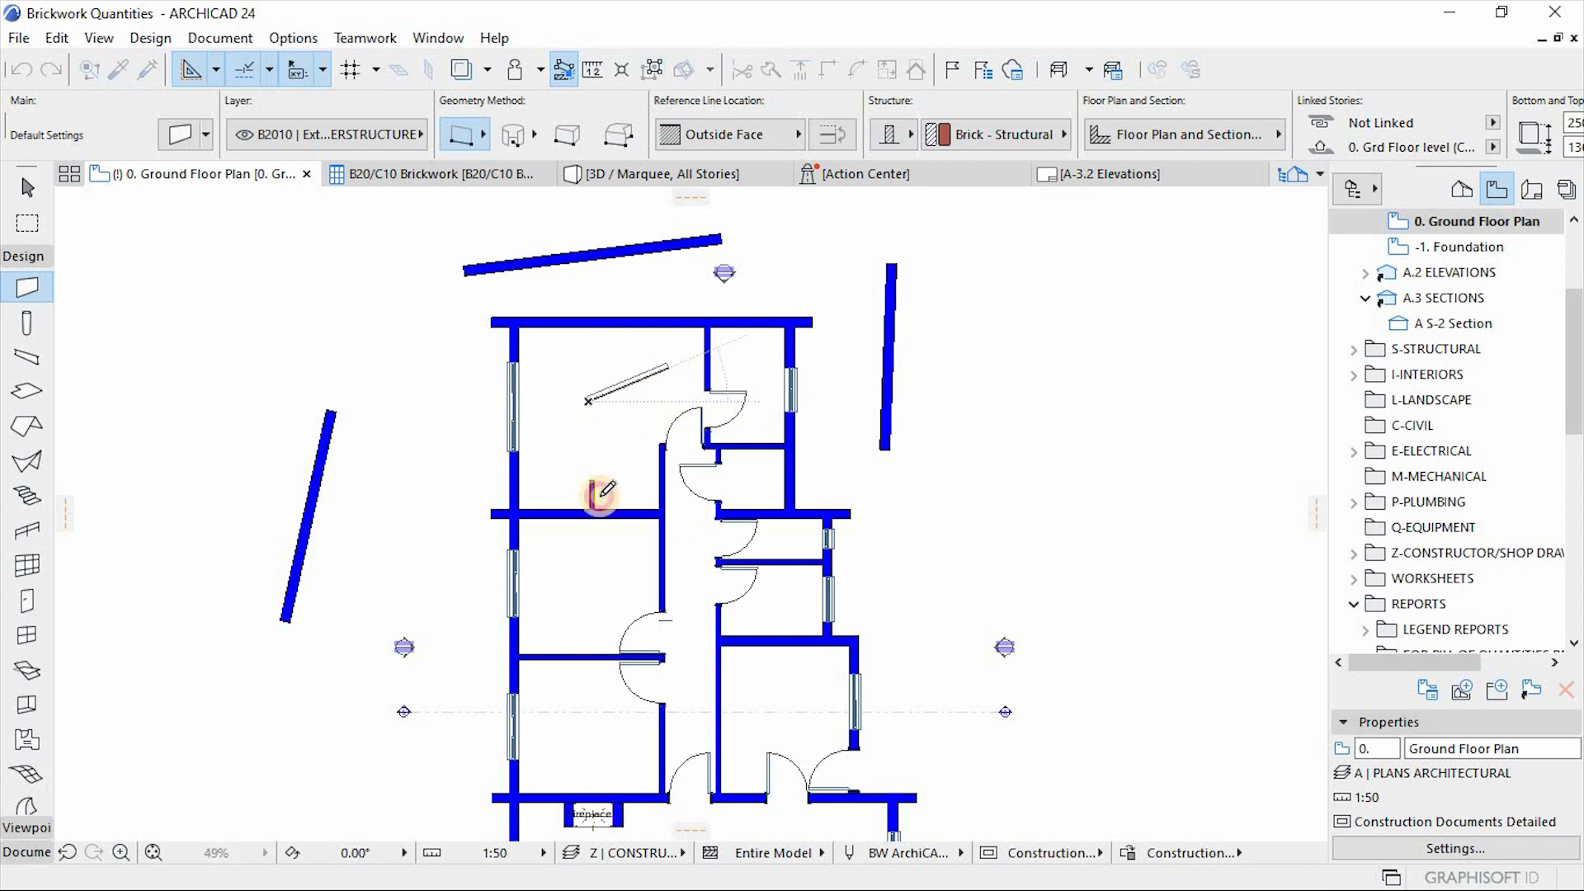
left_click(607, 576)
left_click(580, 636)
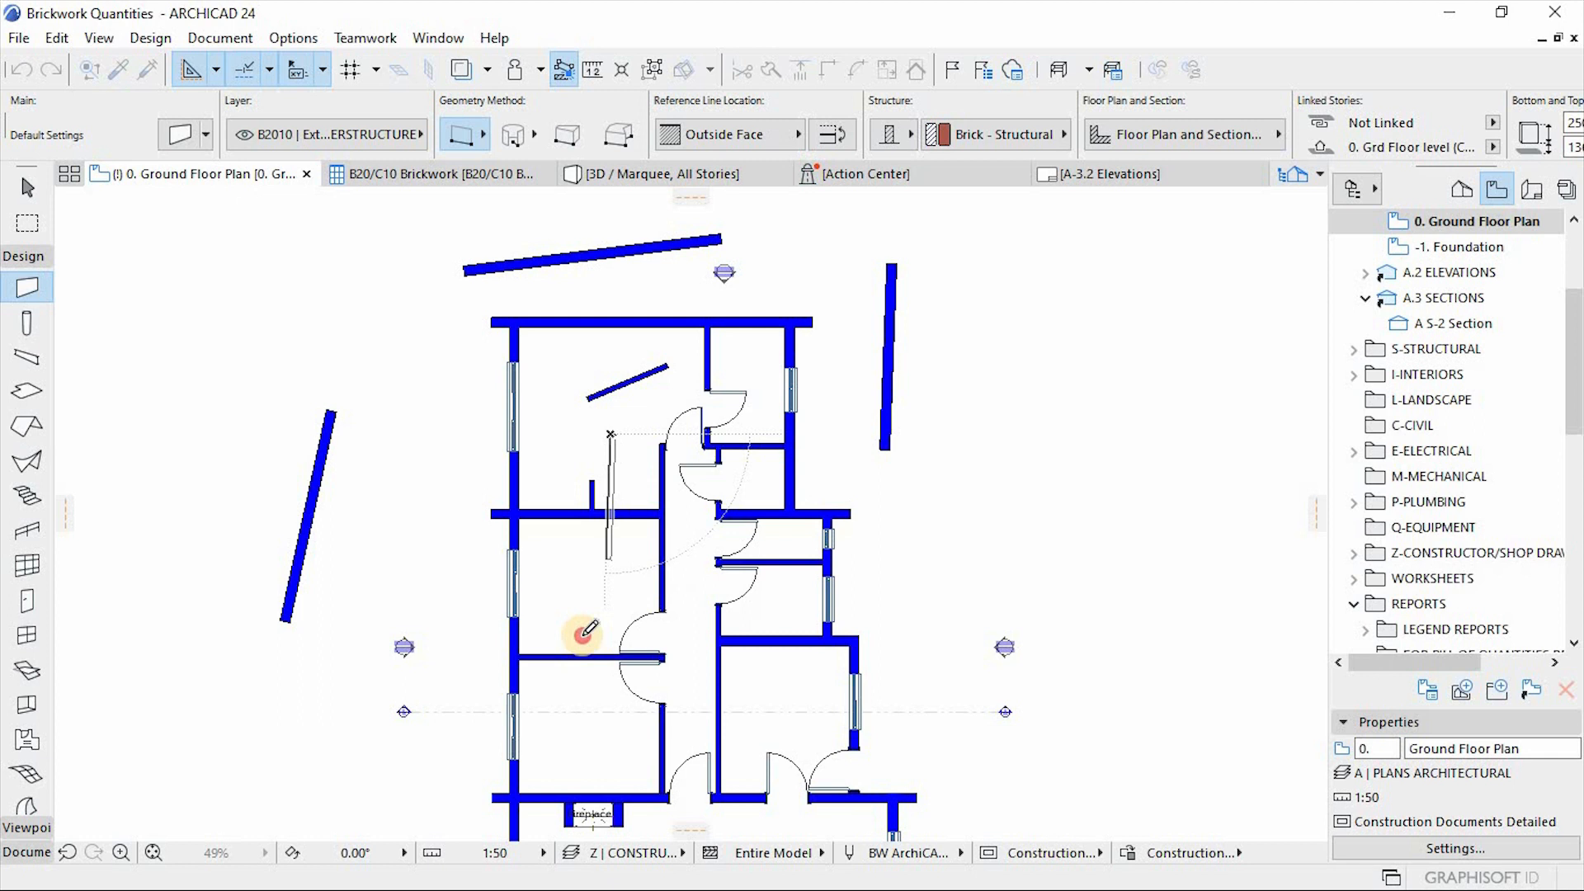
left_click(641, 591)
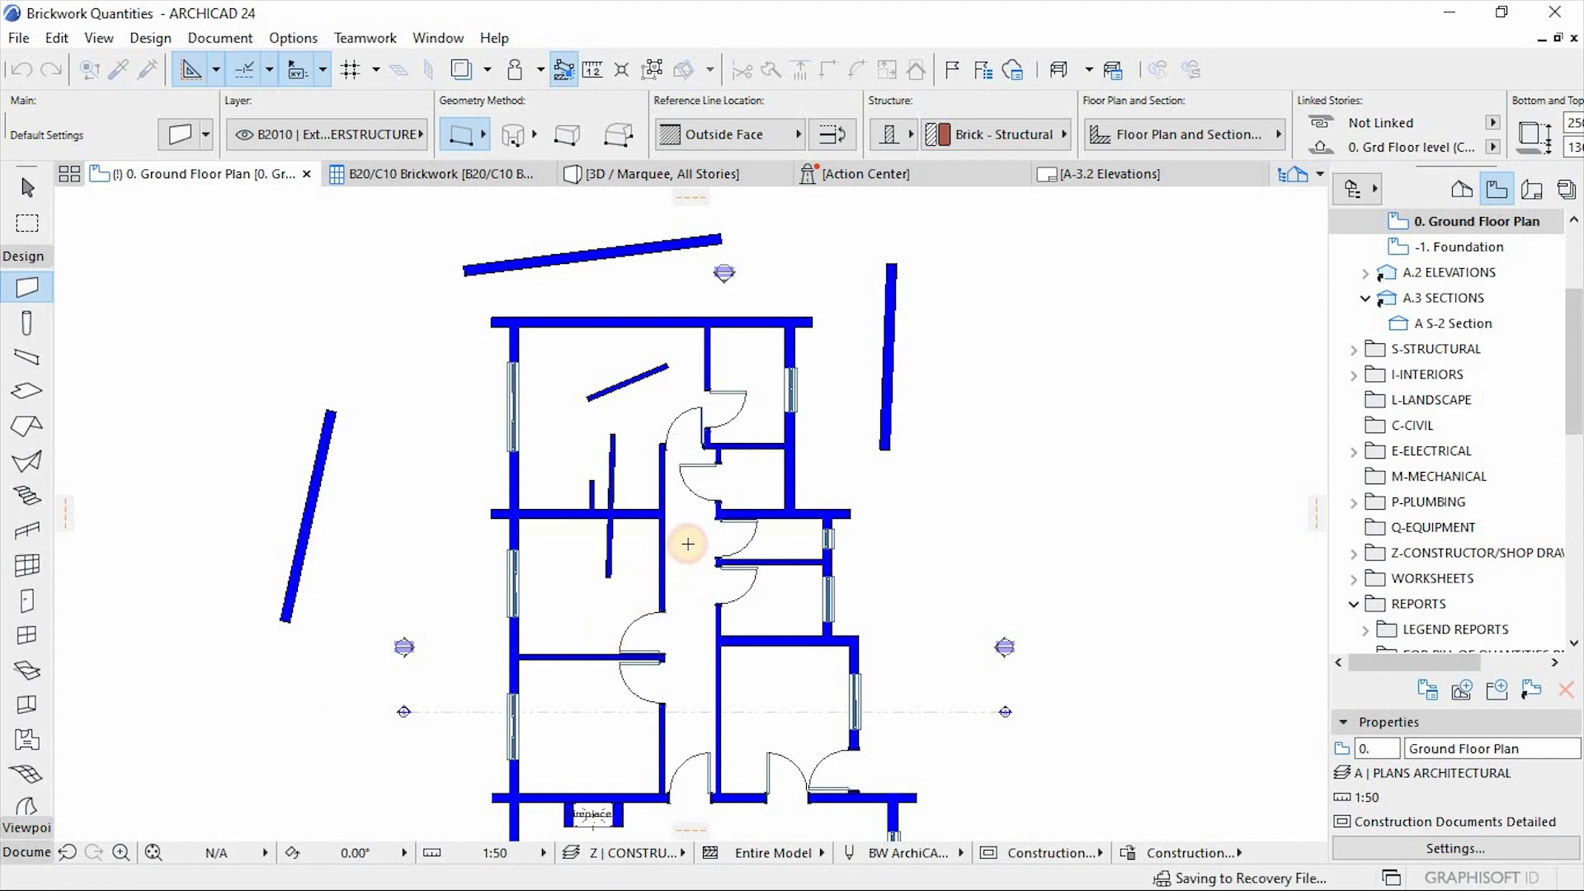
Save the updated B20/C10 Brickwork schedule as Tabbed Text (*.txt) under the name B20_C10 Brickwork.txt.
left_click(446, 173)
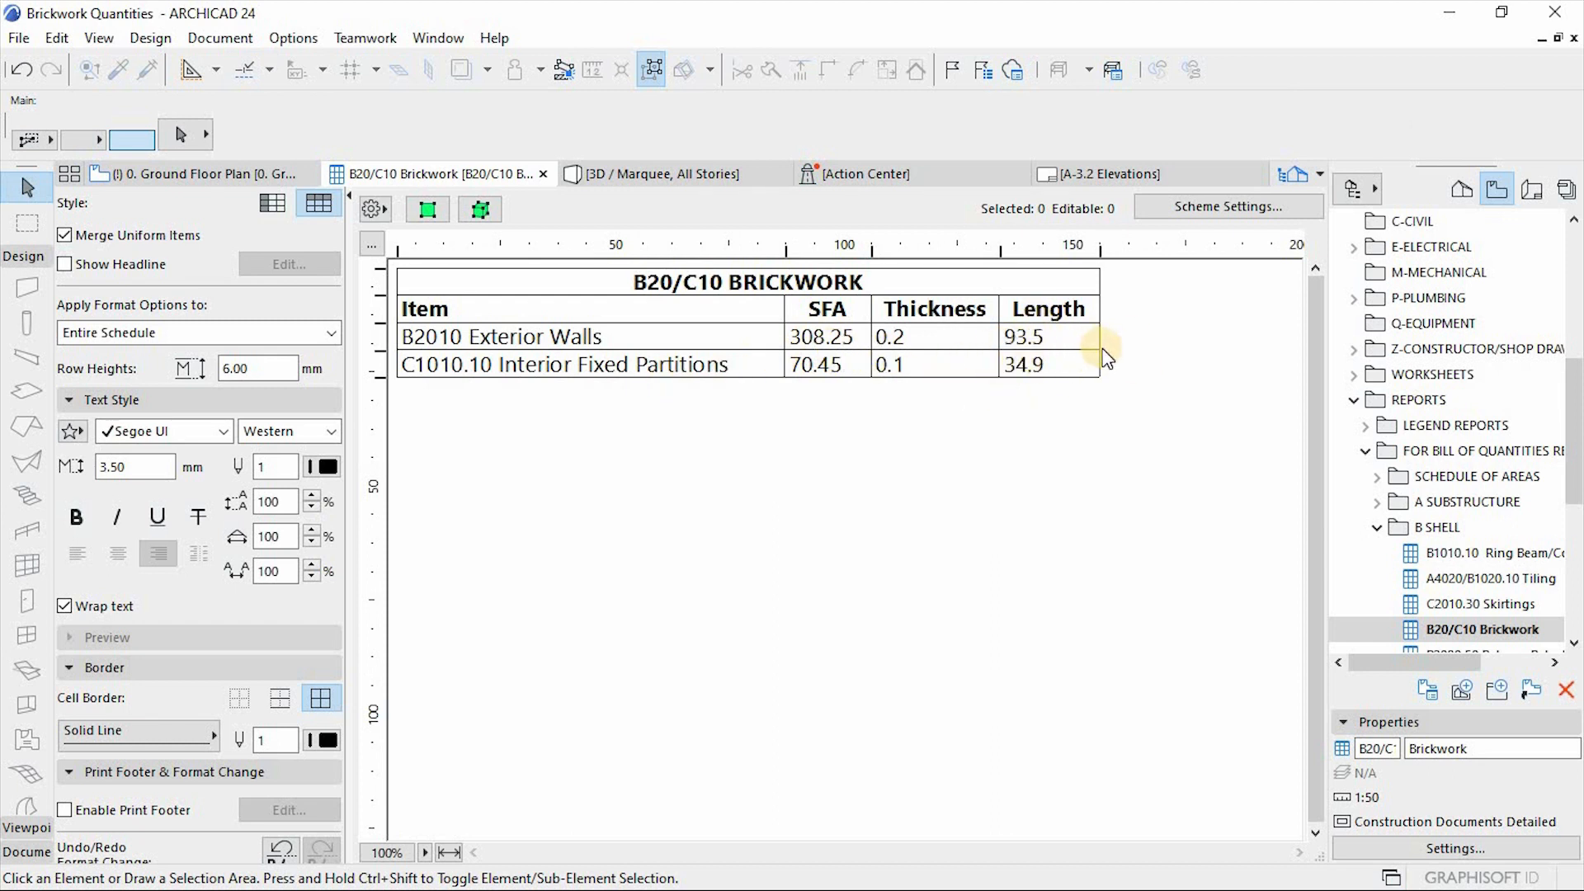
left_click(15, 40)
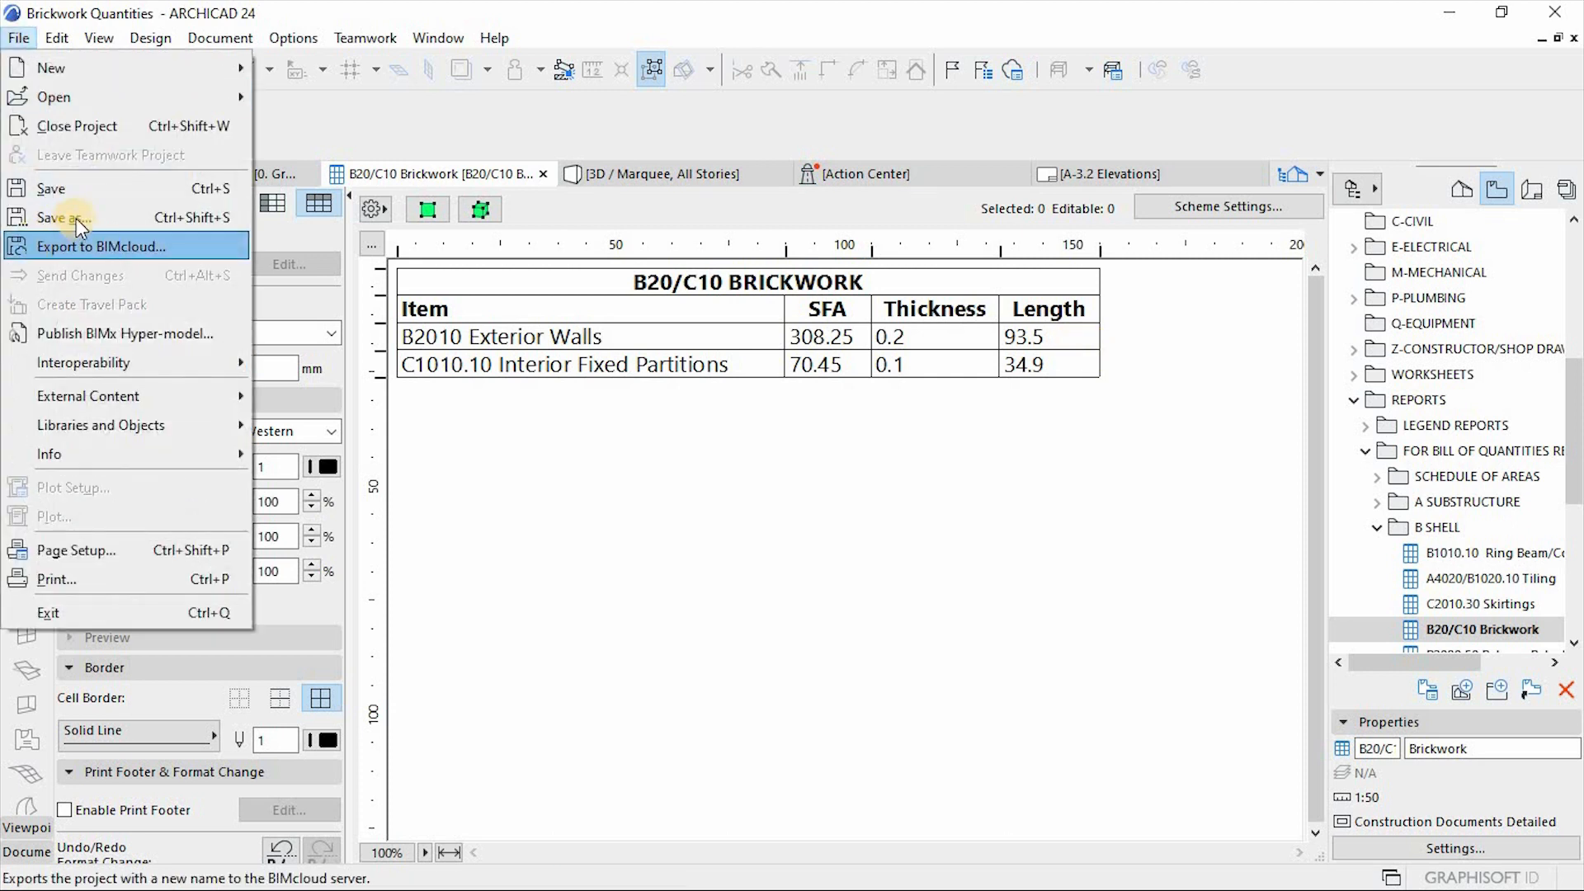
left_click(80, 218)
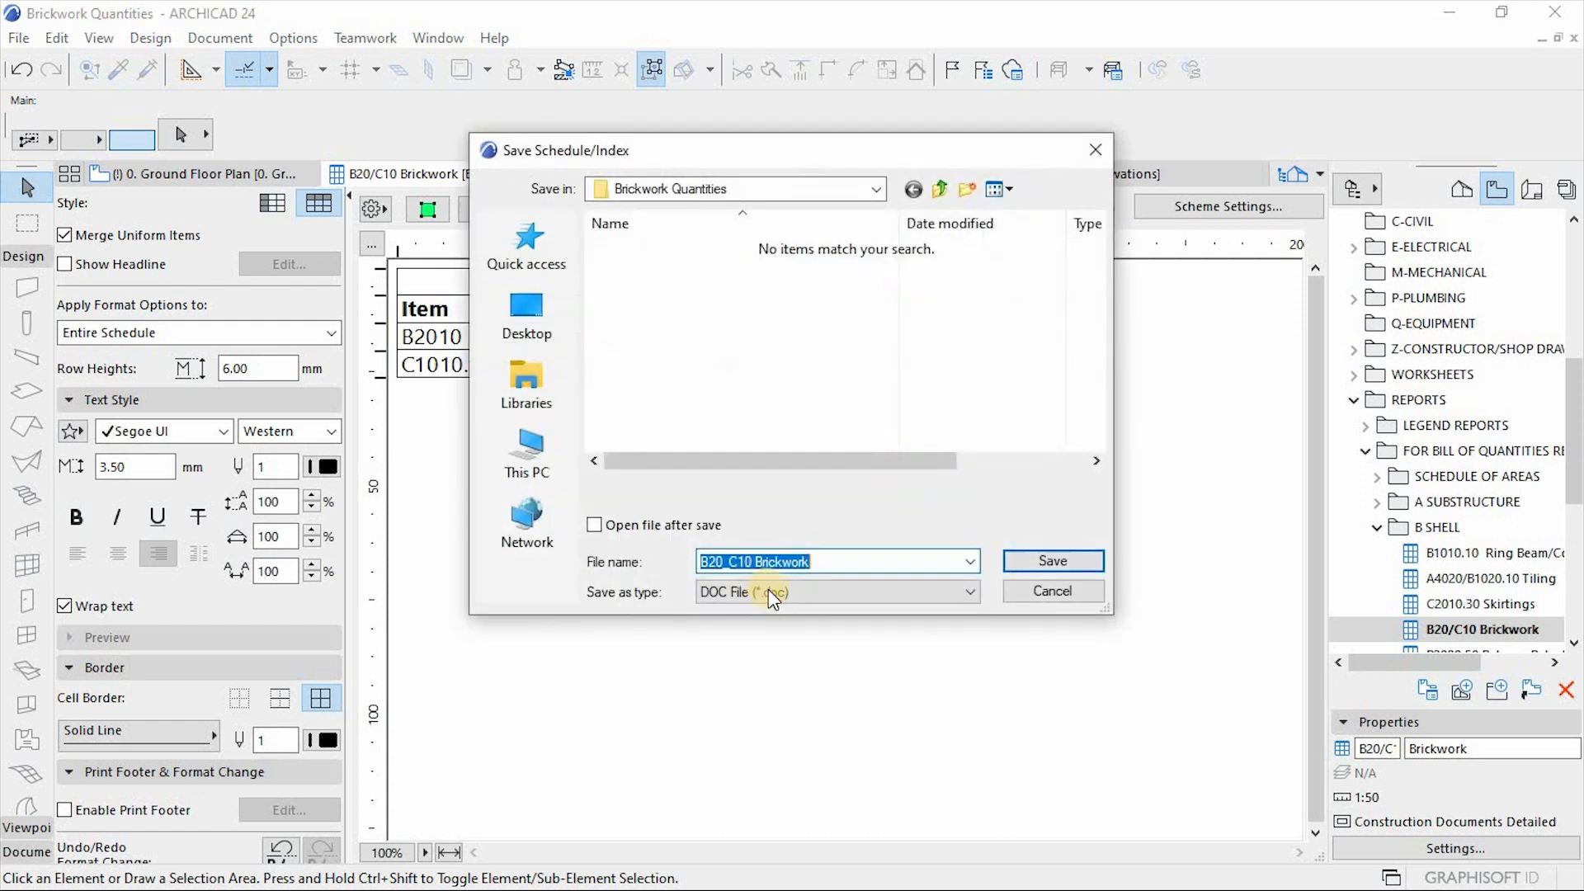
left_click(768, 591)
left_click(748, 657)
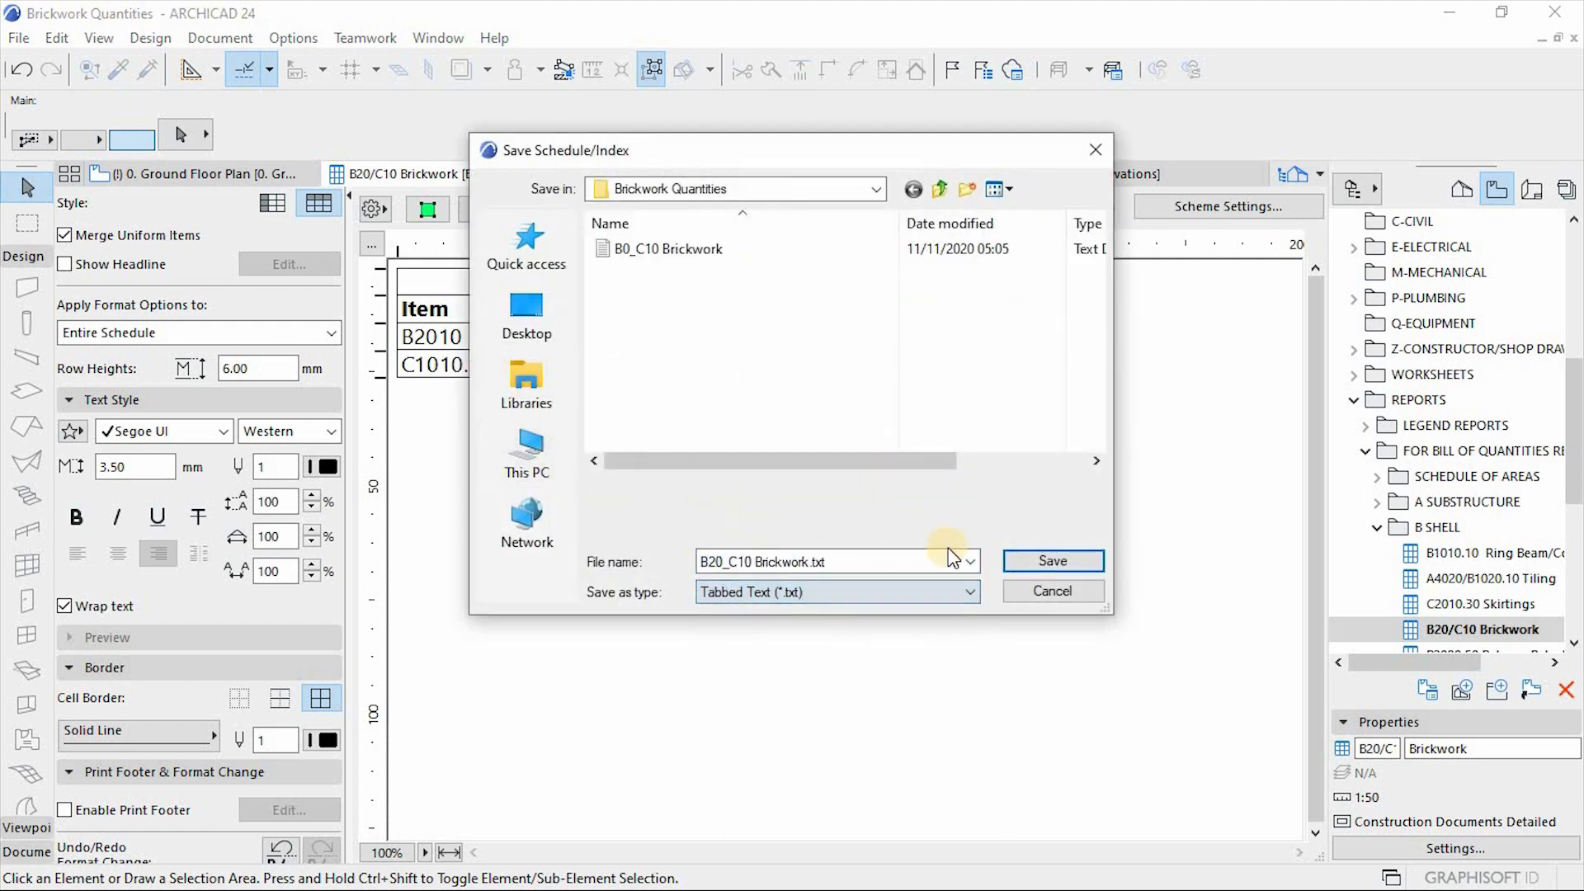
left_click(1041, 560)
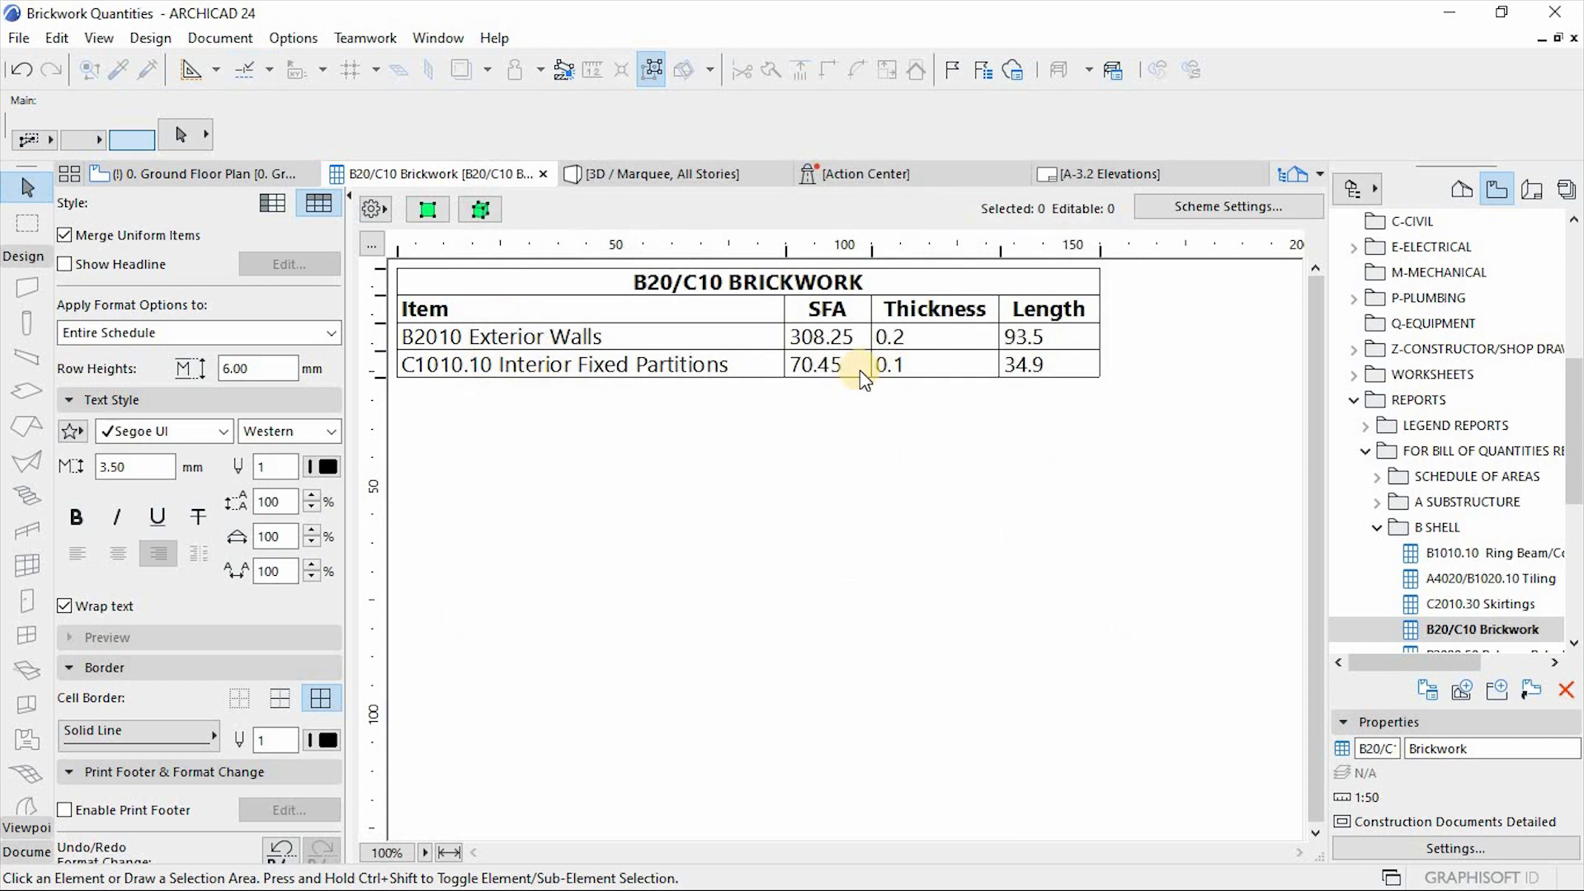
Start saving the B20/C10 Brickwork schedule as Tabbed Text (*.txt) and delete the separate B20_C10 Brickwork text file from the Brickwork Quantities folder.
left_click(711, 373)
left_click(28, 33)
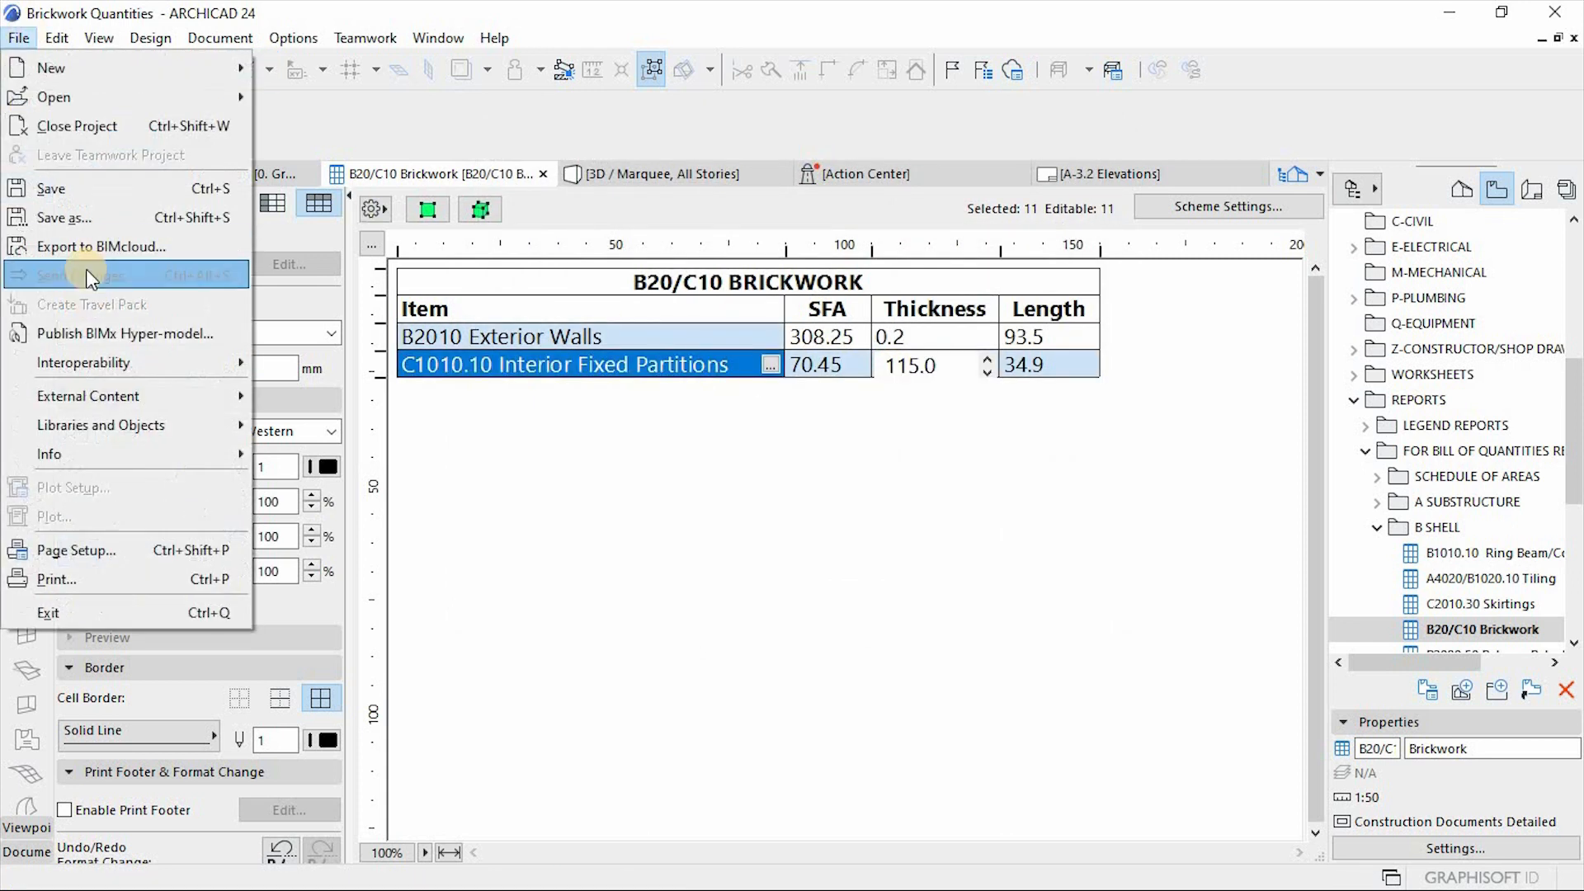
left_click(89, 219)
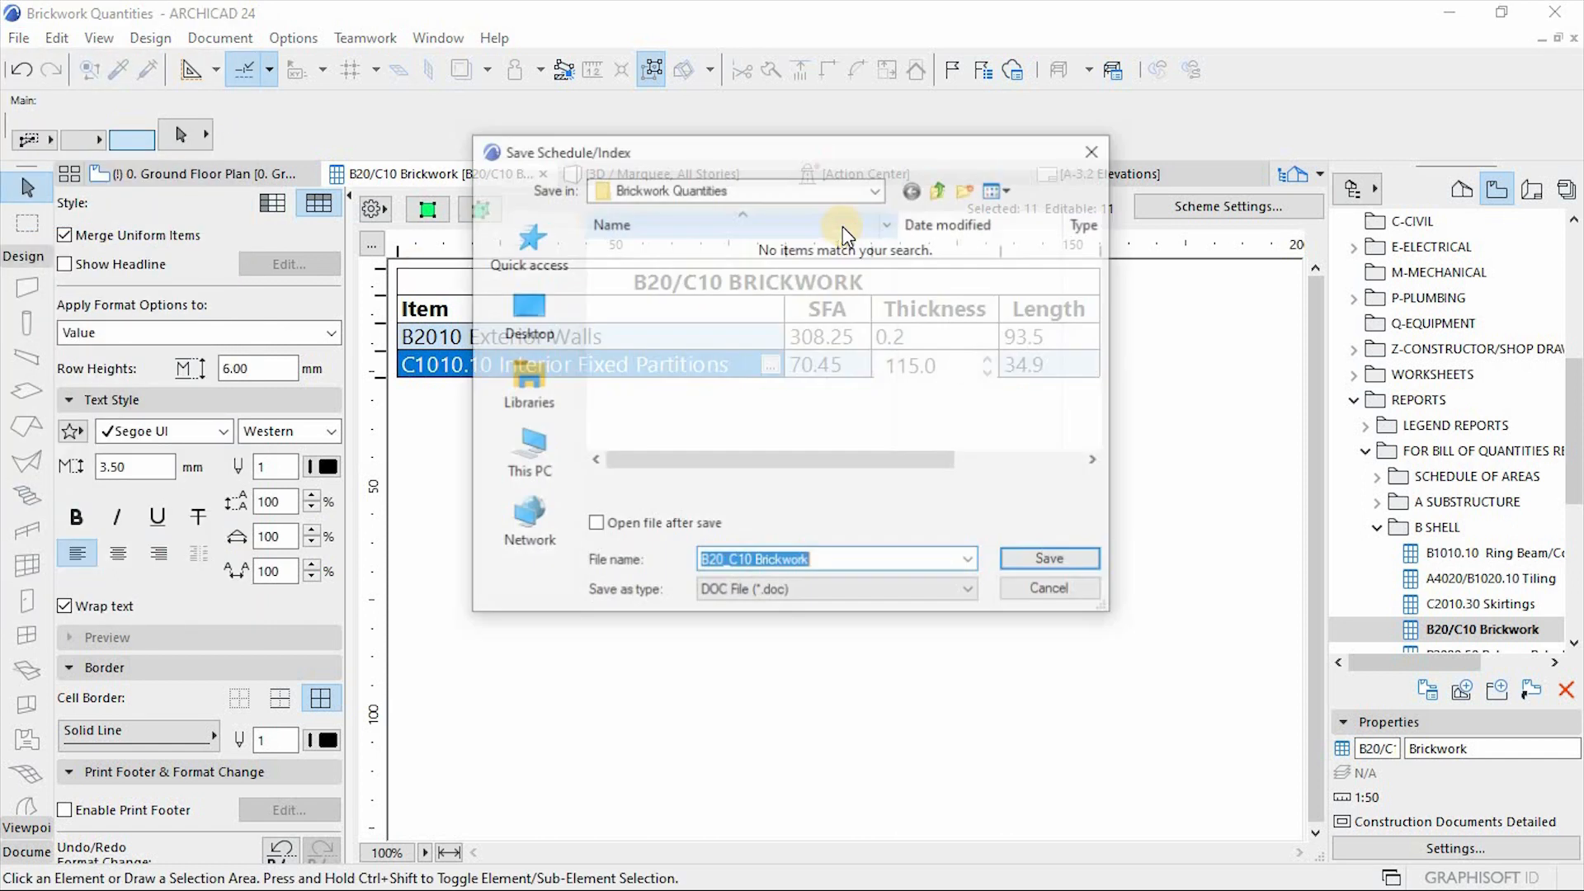
left_click(877, 594)
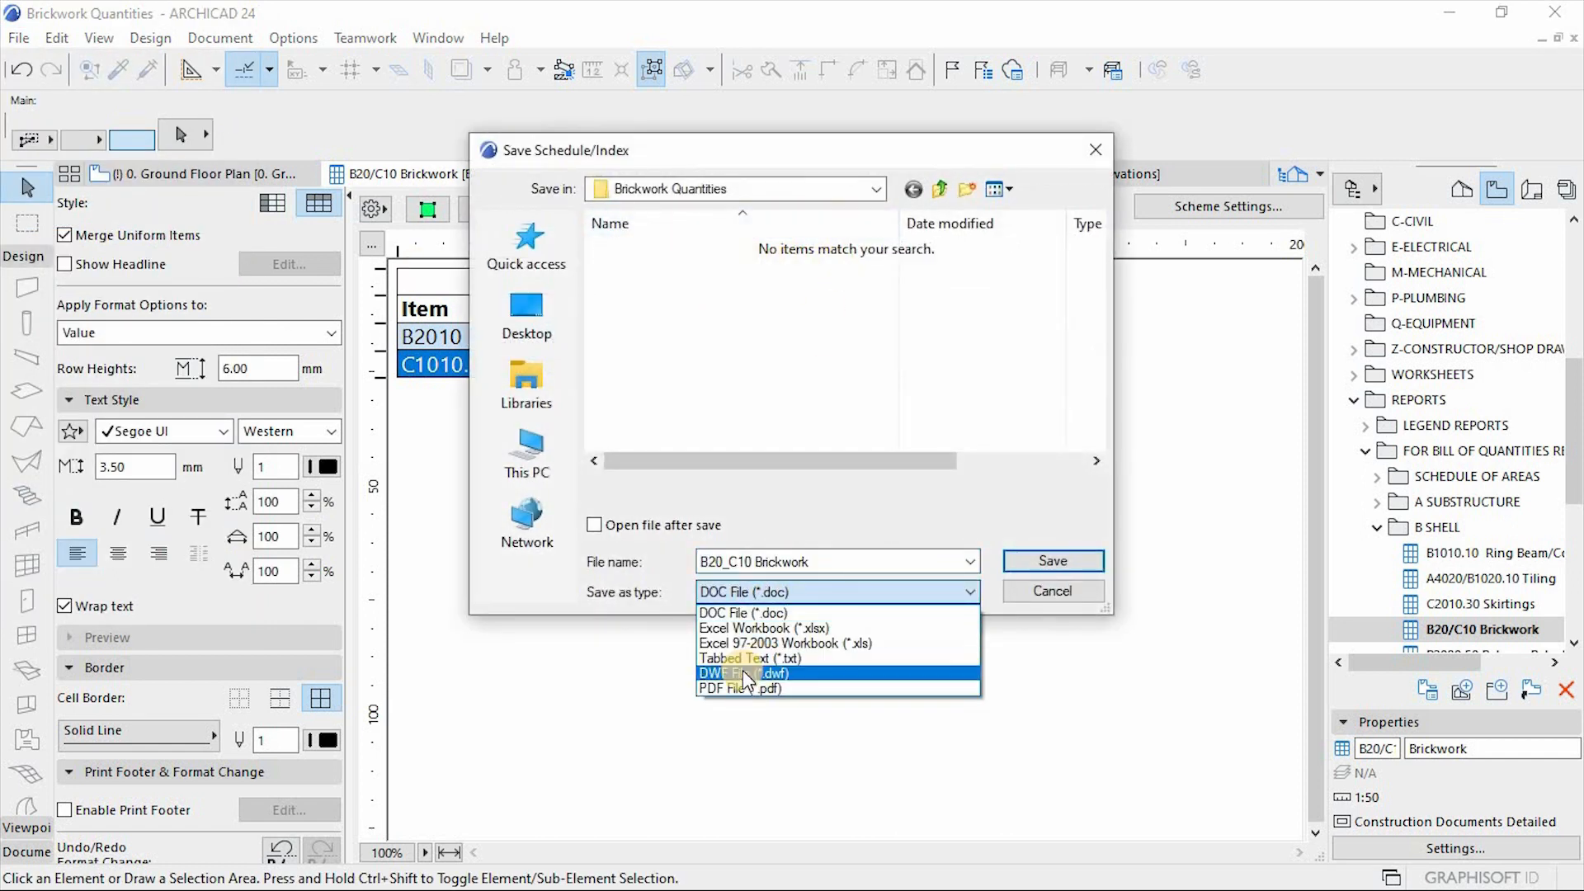
left_click(746, 644)
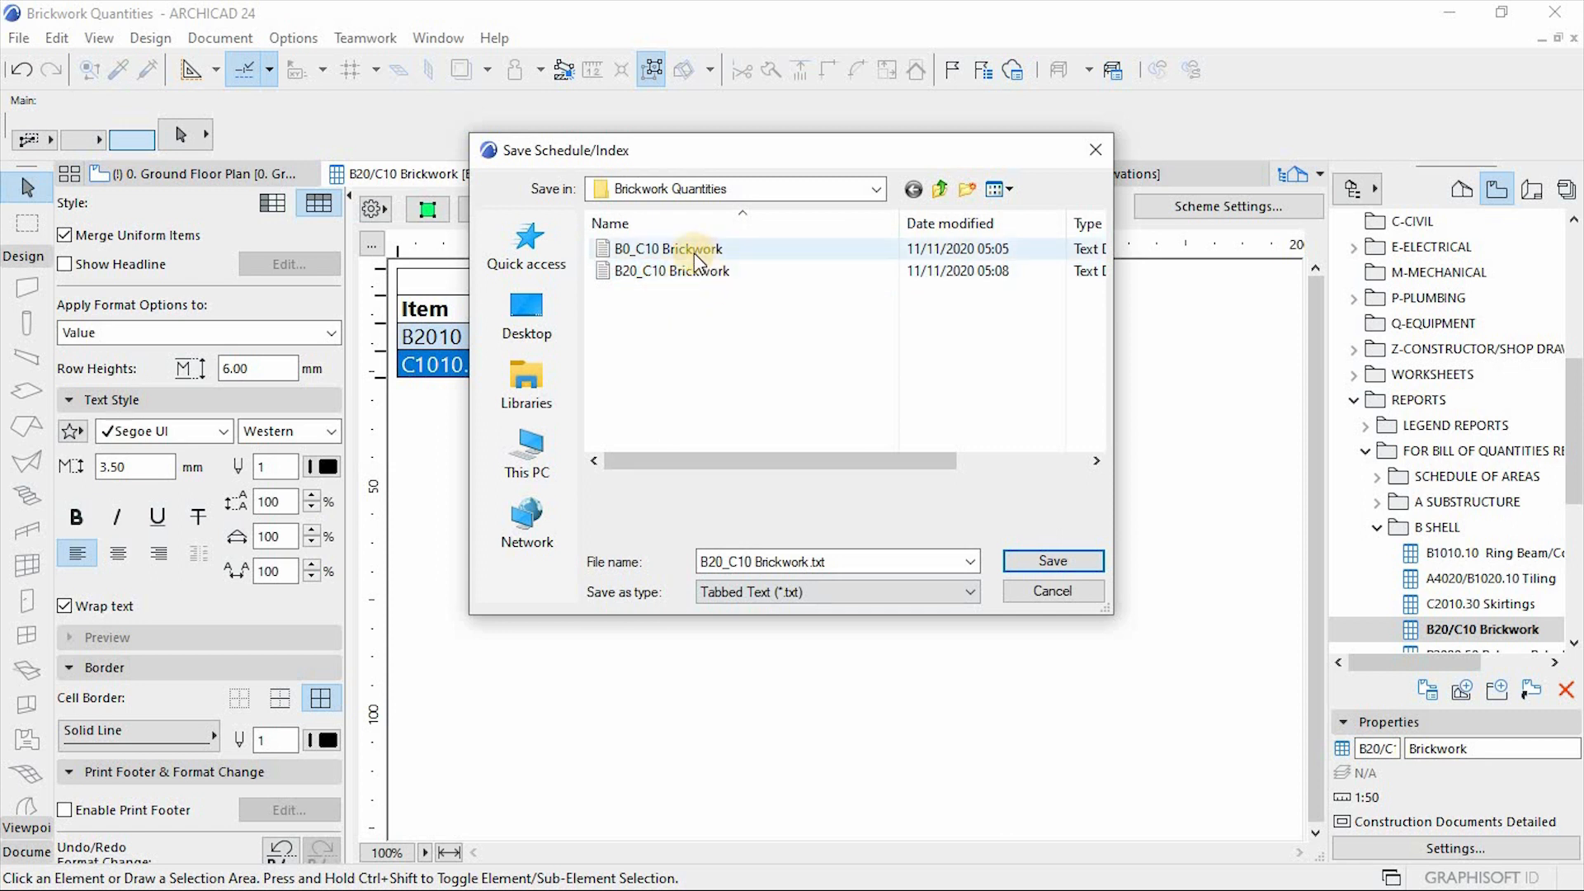
left_click(694, 250)
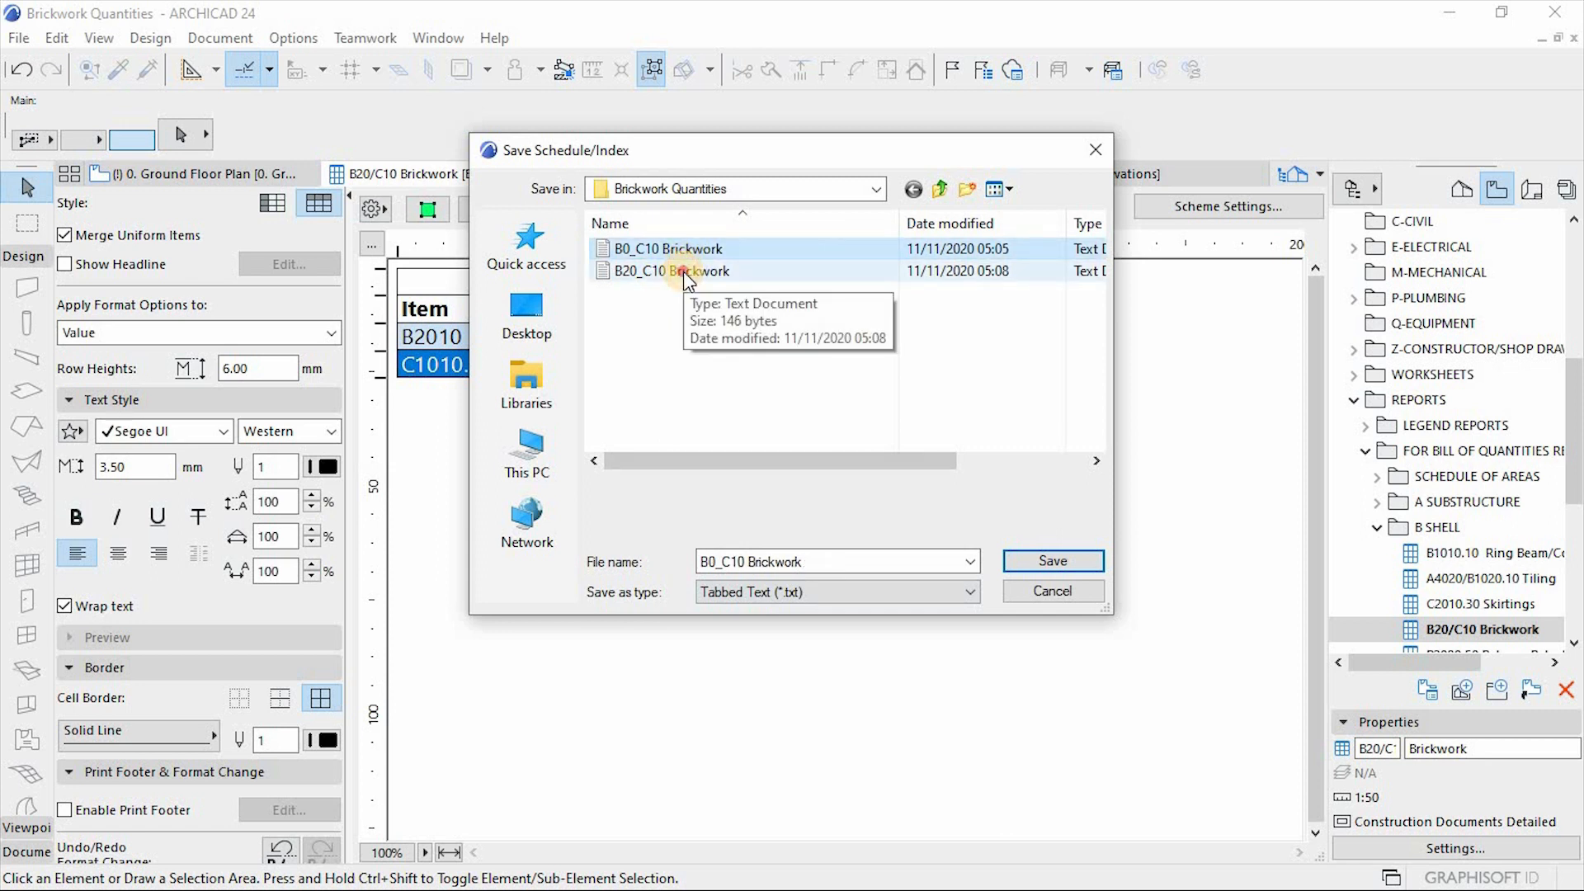
left_click(683, 272)
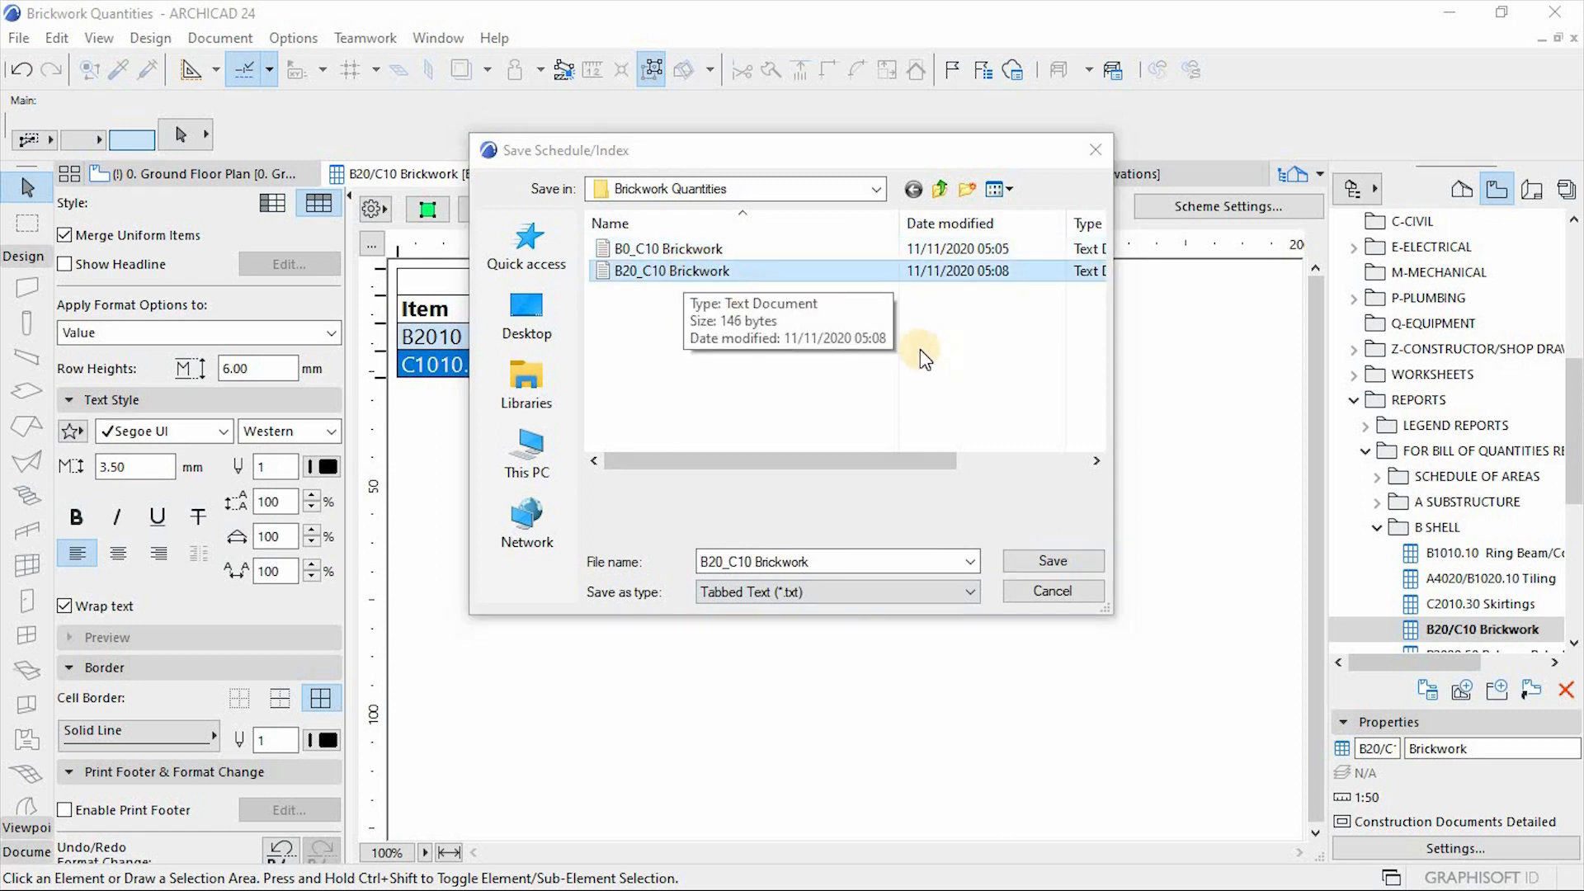
key("Delete")
Save the schedule over the existing B0_C10 Brickwork text file, confirm the replacement, and clear the schedule selection.
left_click(673, 247)
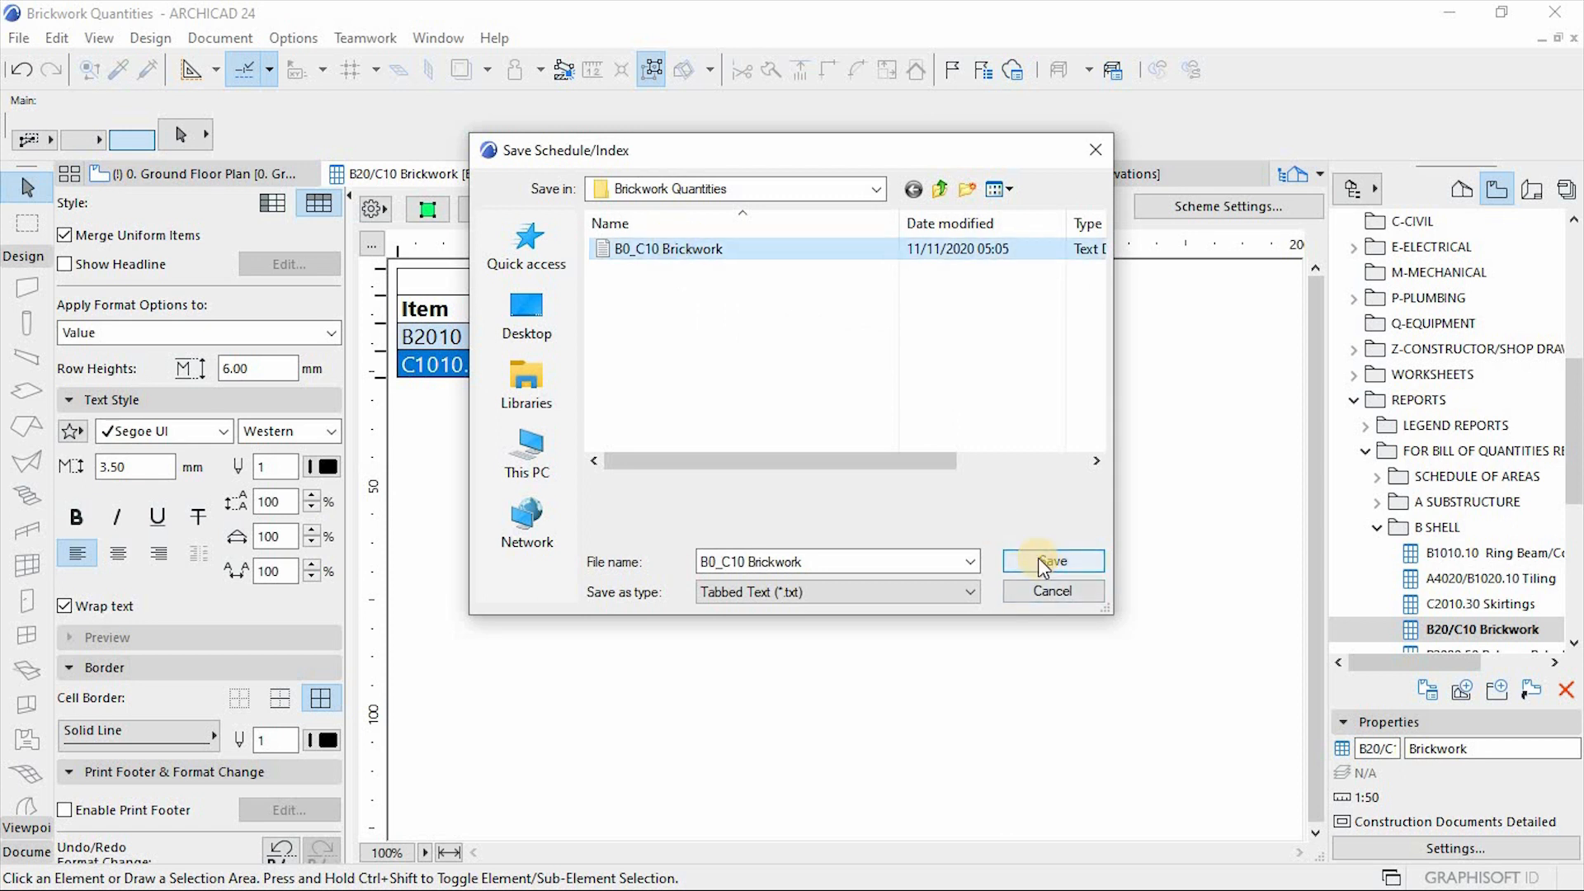
left_click(1038, 558)
left_click(859, 457)
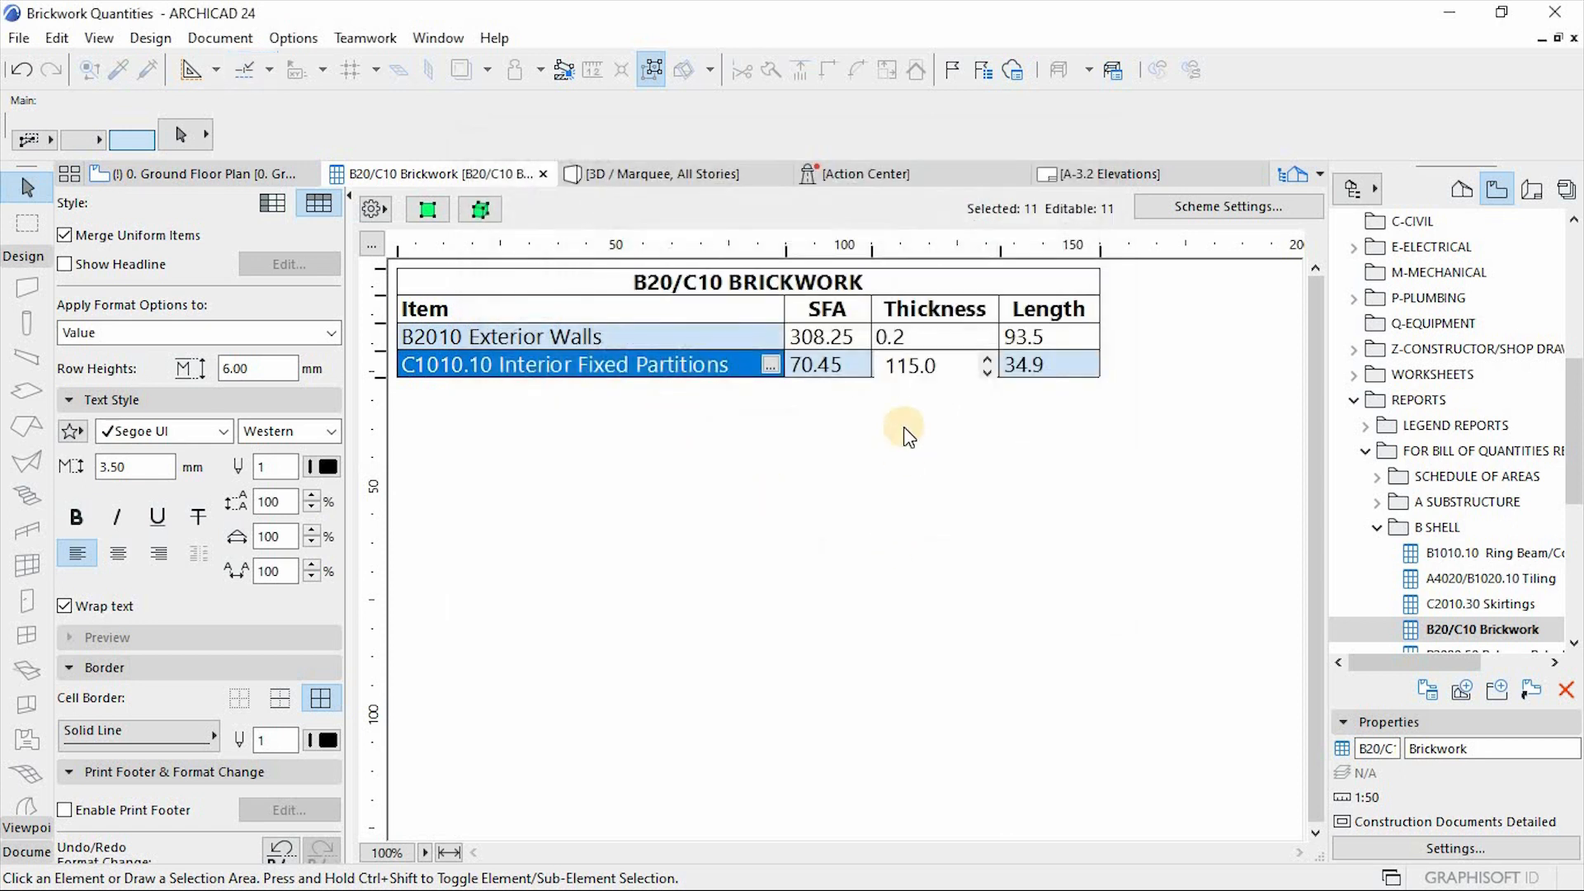
left_click(857, 533)
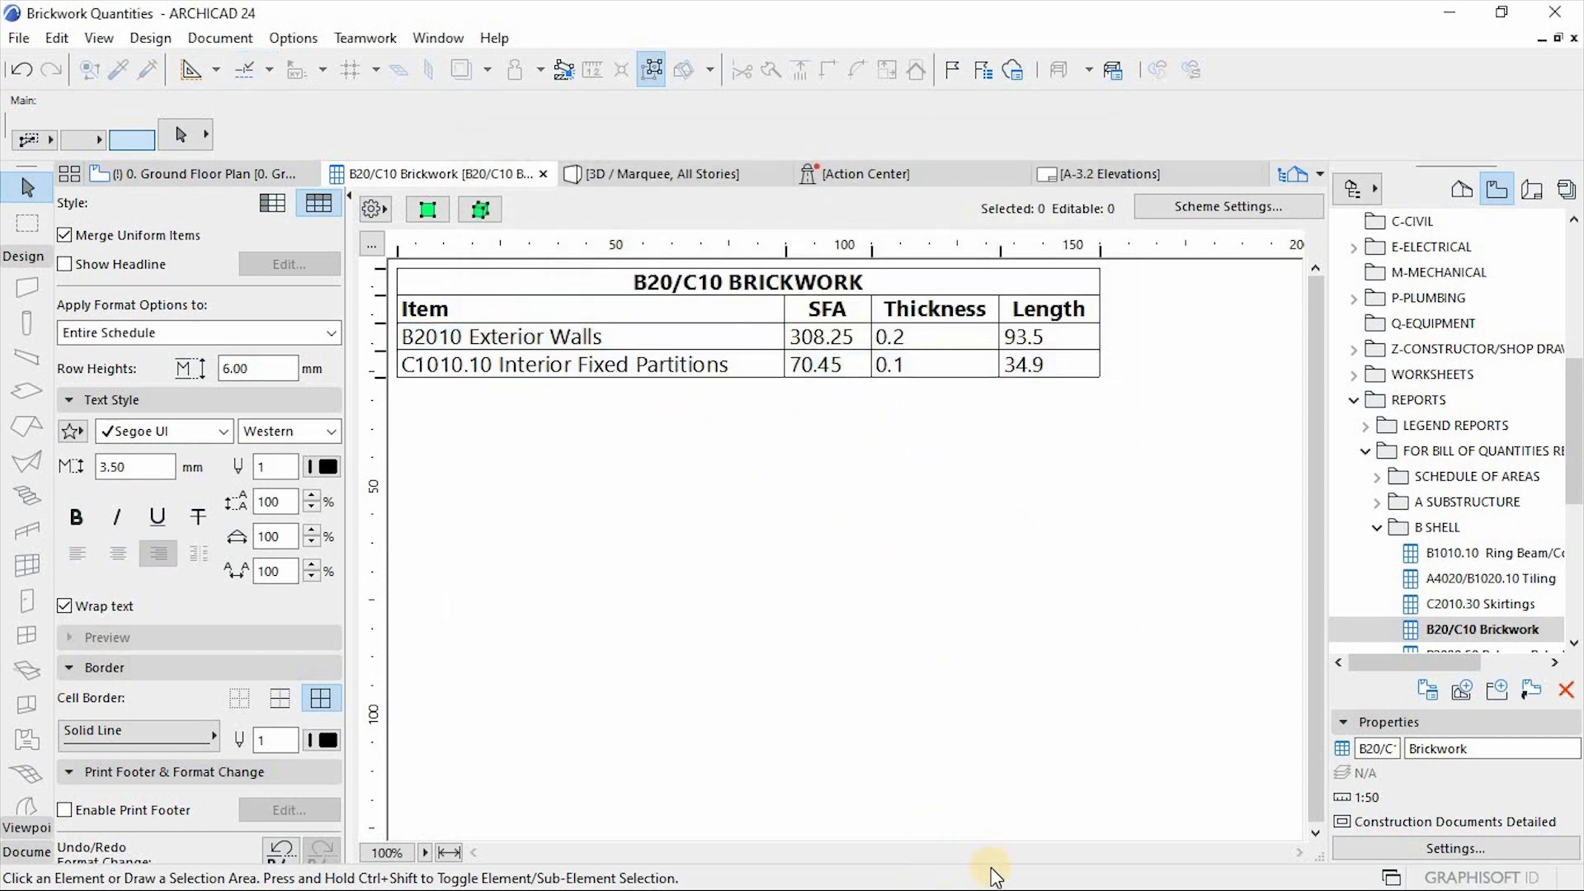
Switch to the Book1 workbook in Excel and refresh the imported B20/C10 Brickwork table from its source text file.
key("super")
mouse_move(995, 866)
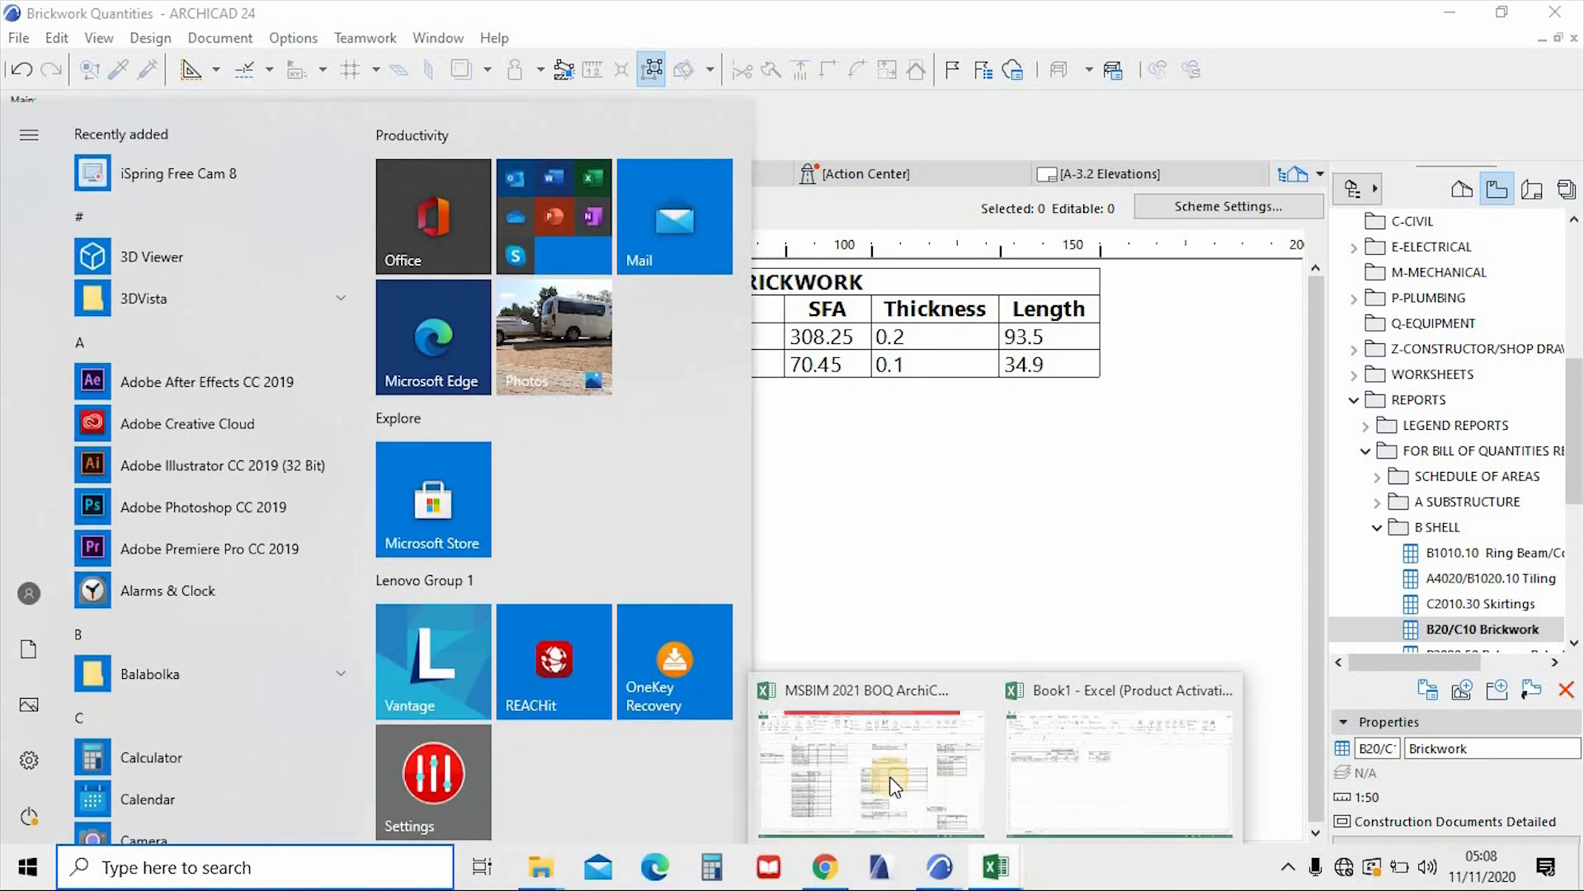
left_click(1102, 784)
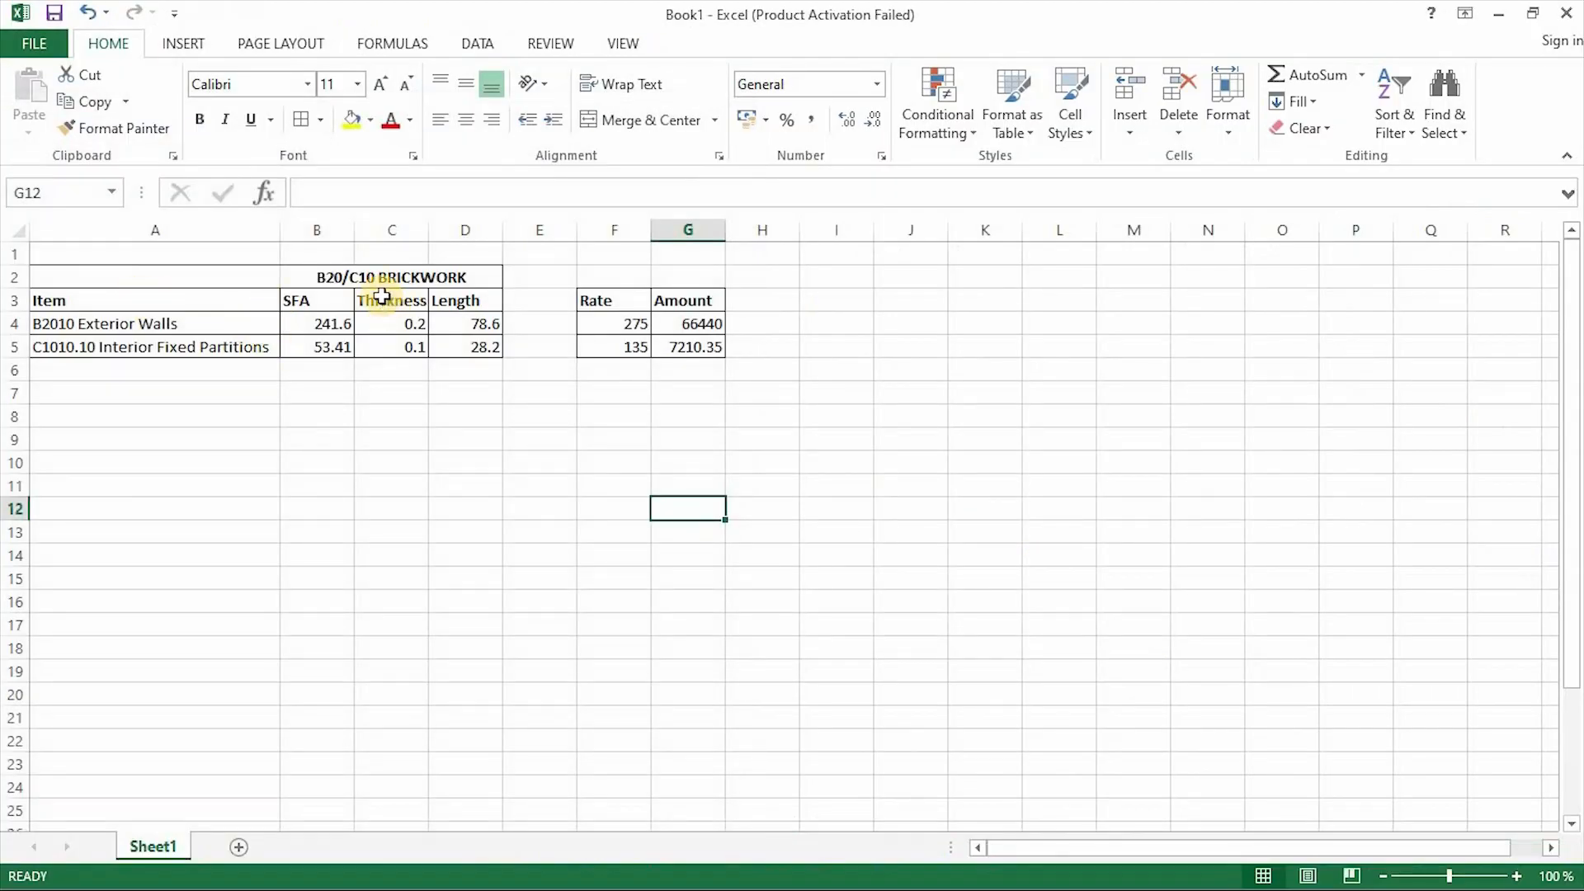
left_click(346, 282)
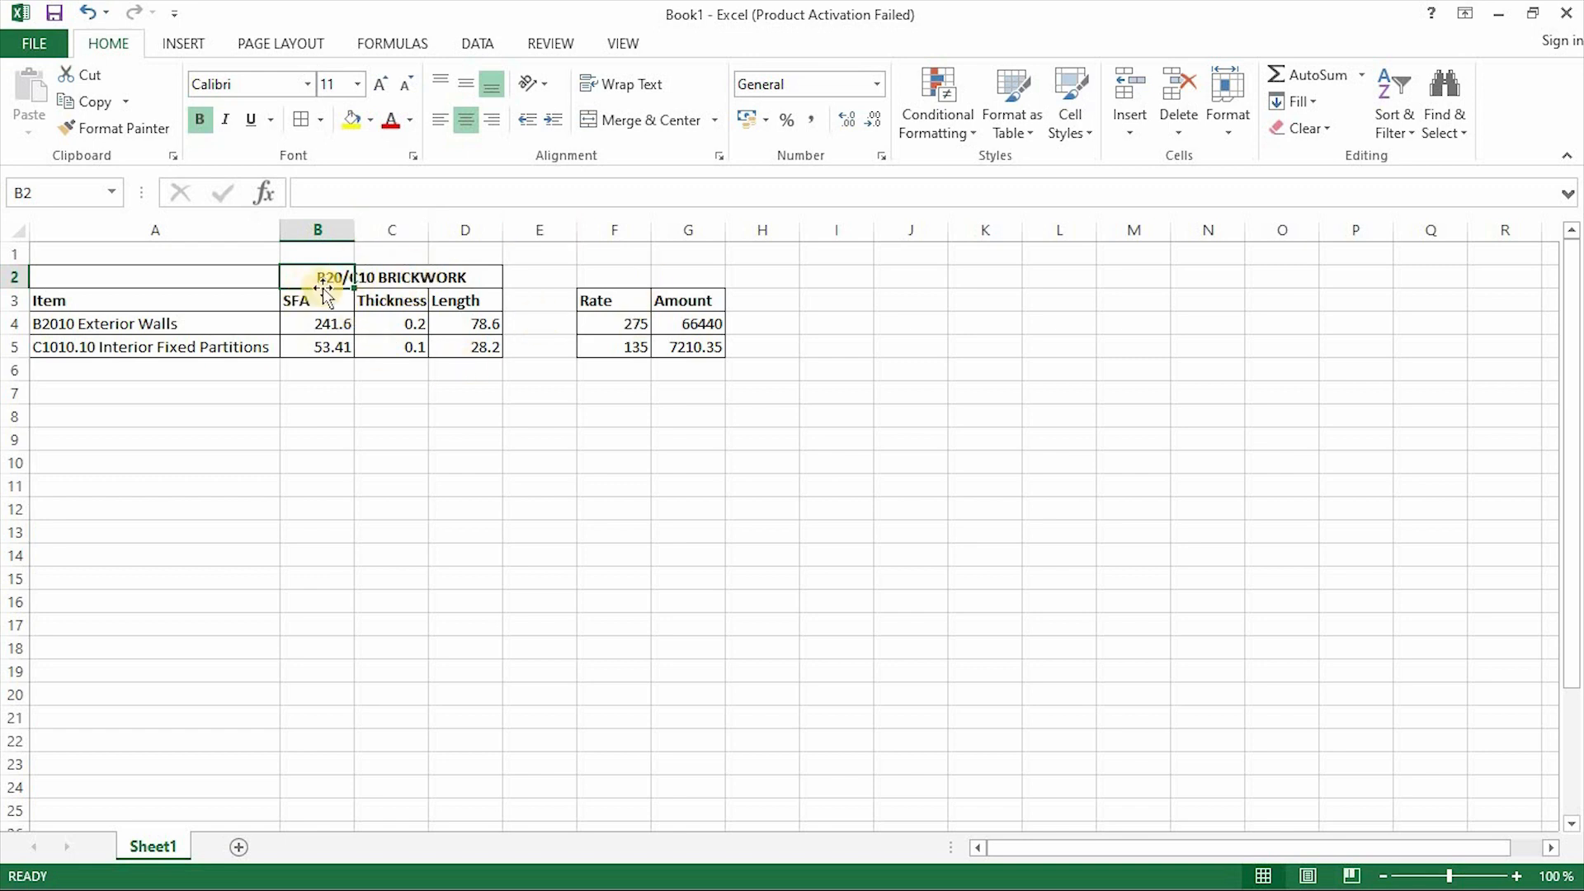
left_click(368, 277)
left_click(476, 44)
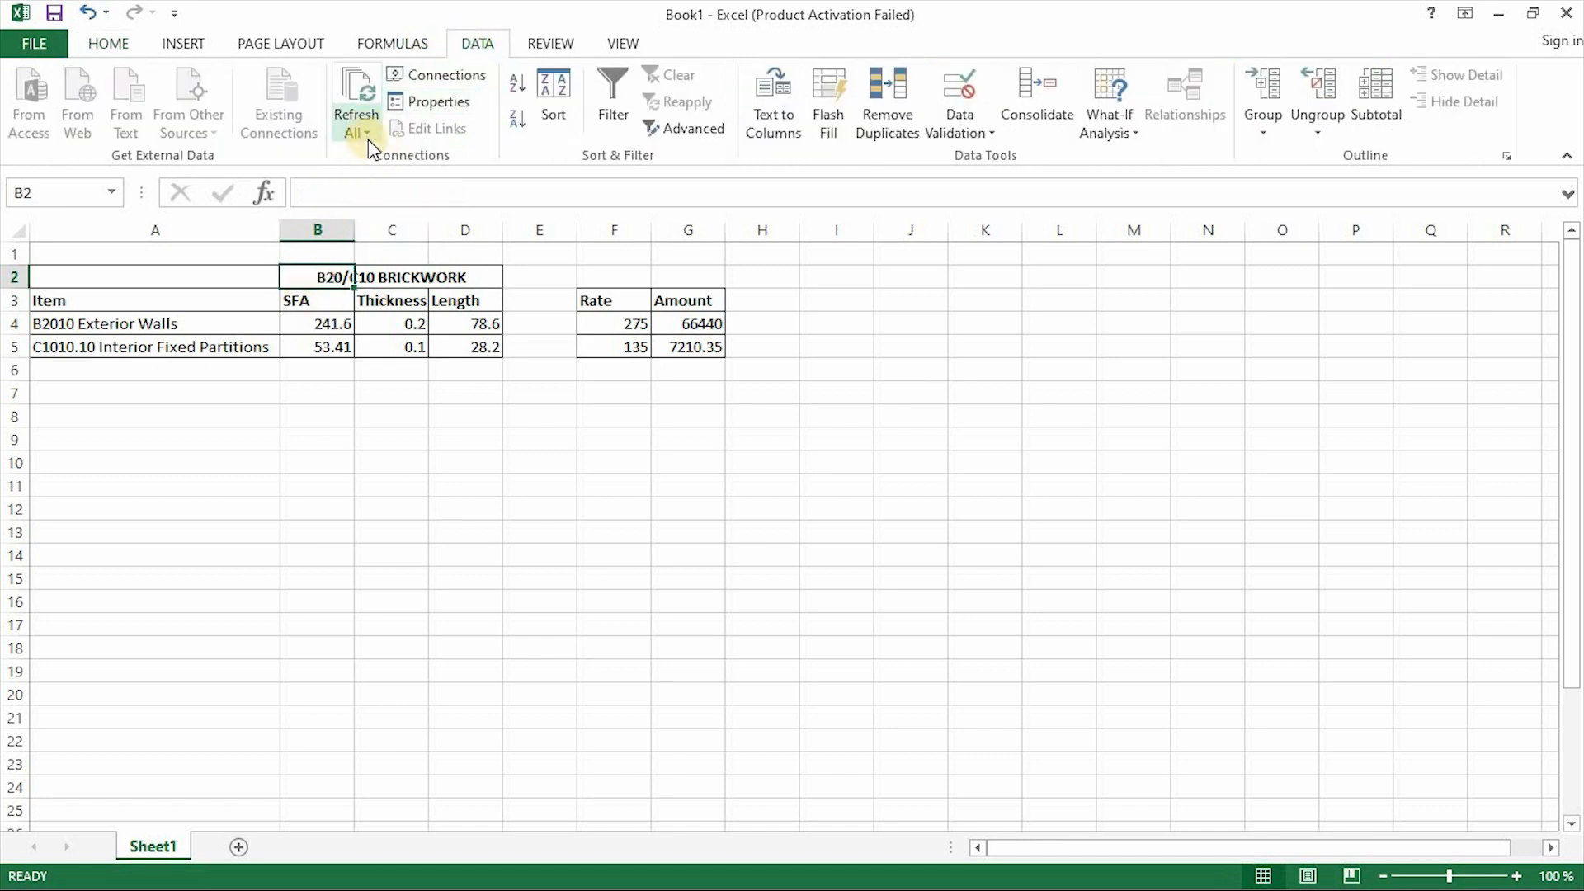
left_click(365, 132)
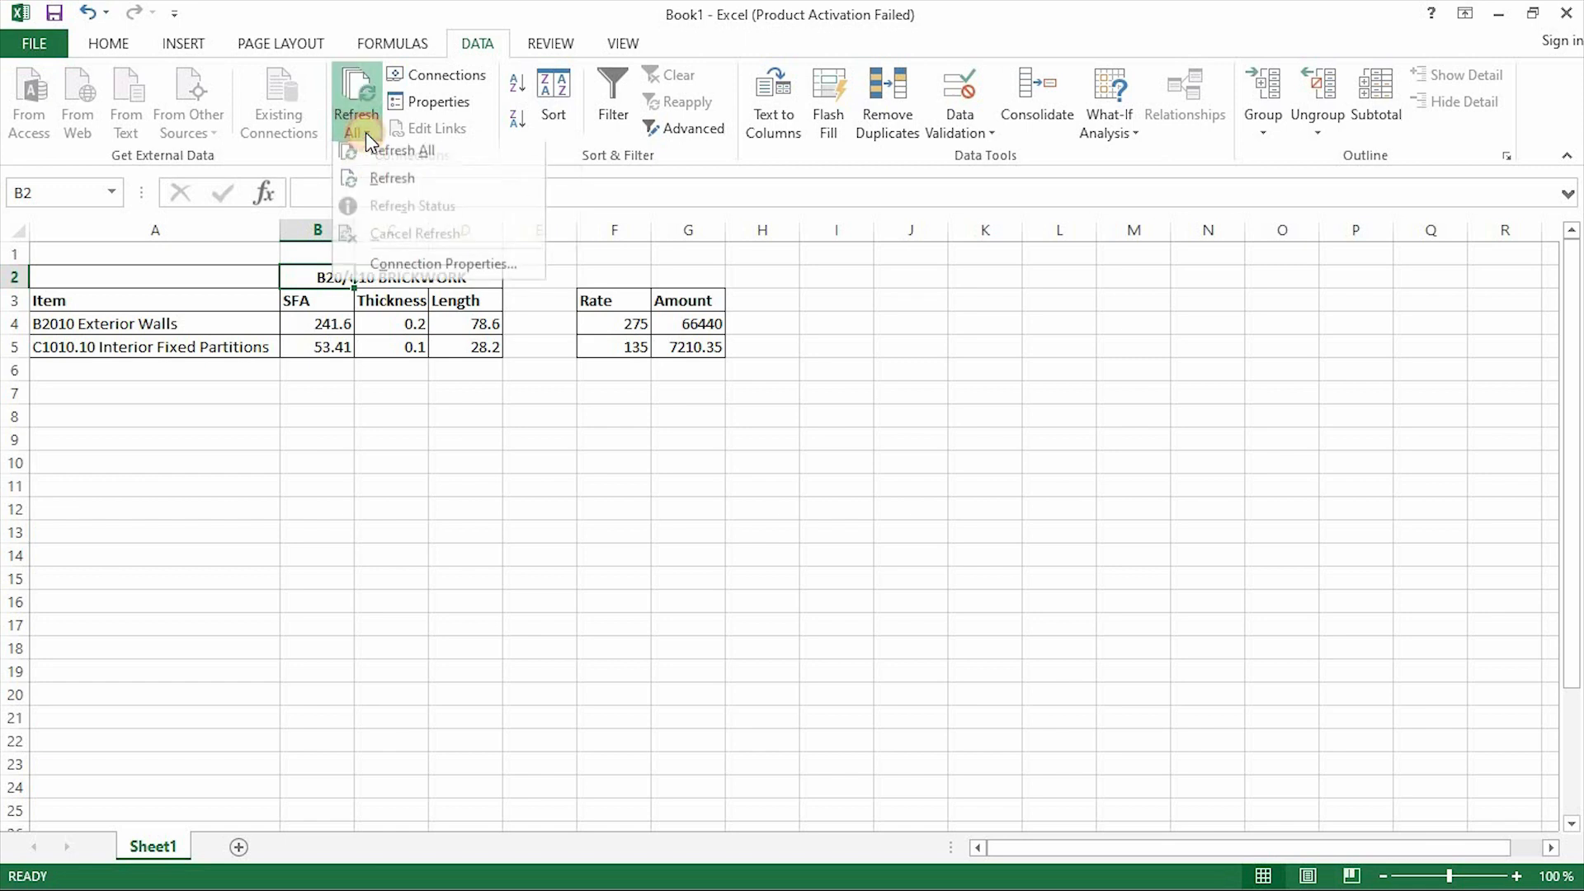
left_click(380, 186)
left_click(894, 536)
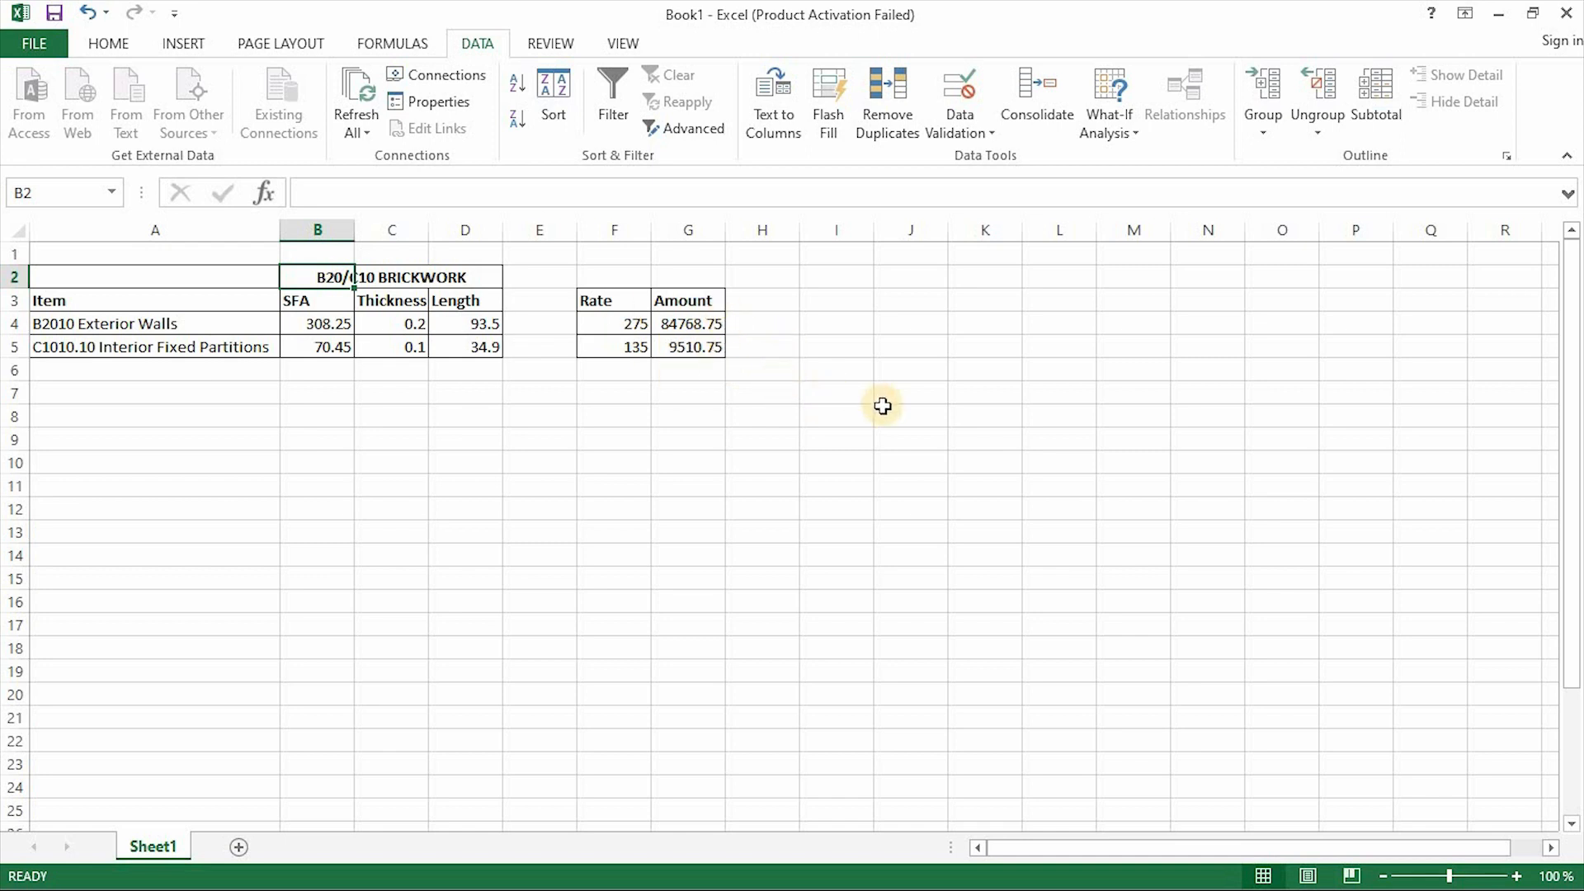
left_click(852, 371)
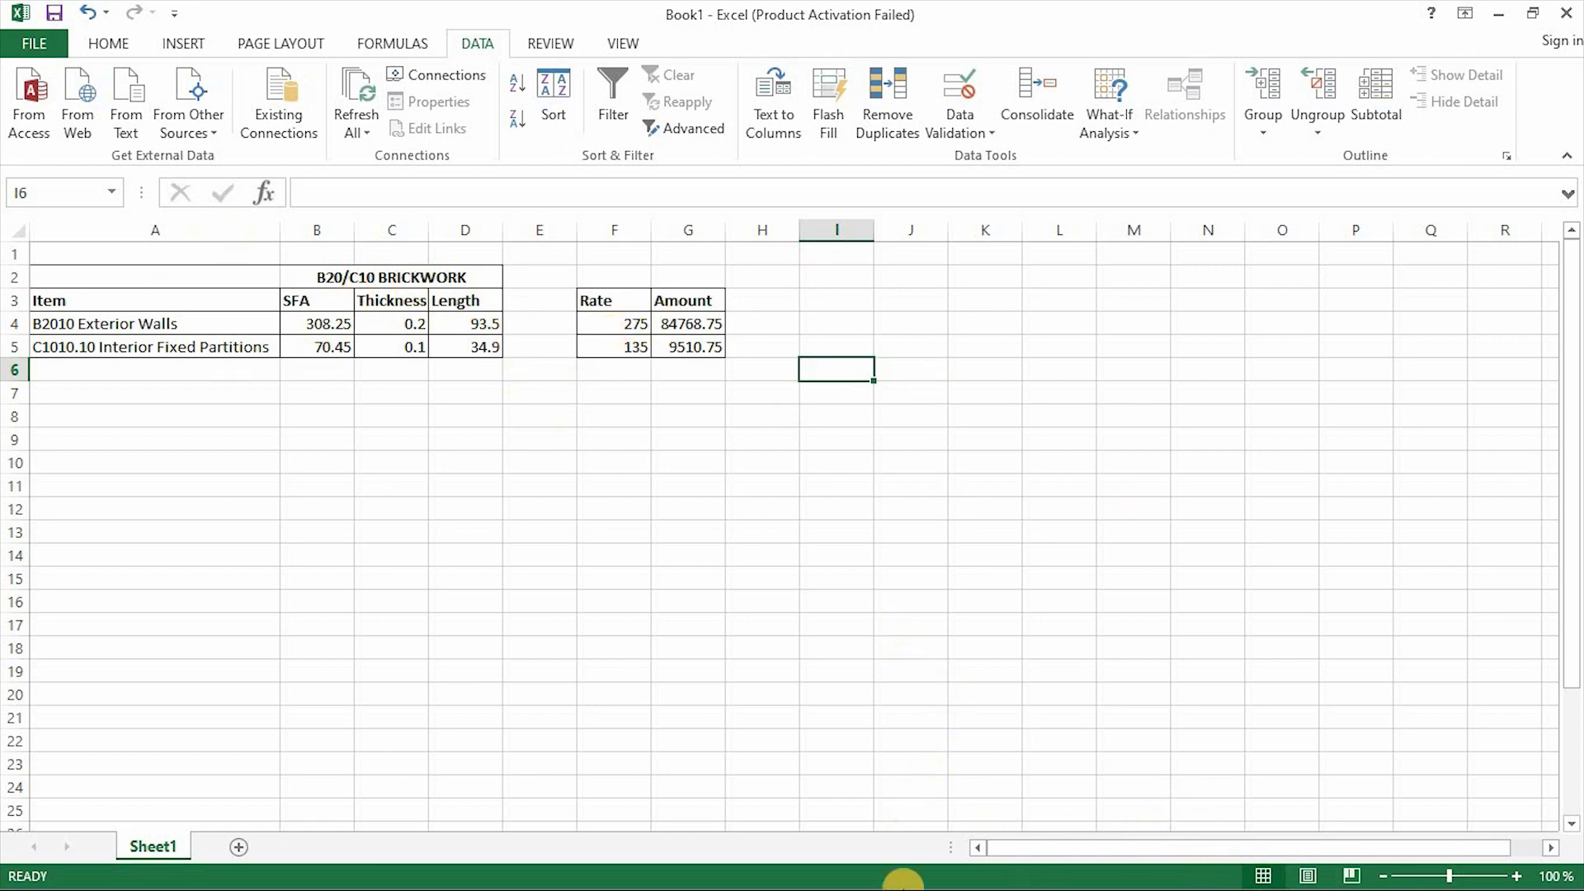
Switch to the MSBIM 2021 BOQ ArchiCAD Template workbook and examine the schedule tables on the ARCHICAD METADATA sheet.
key("super")
mouse_move(994, 879)
left_click(895, 726)
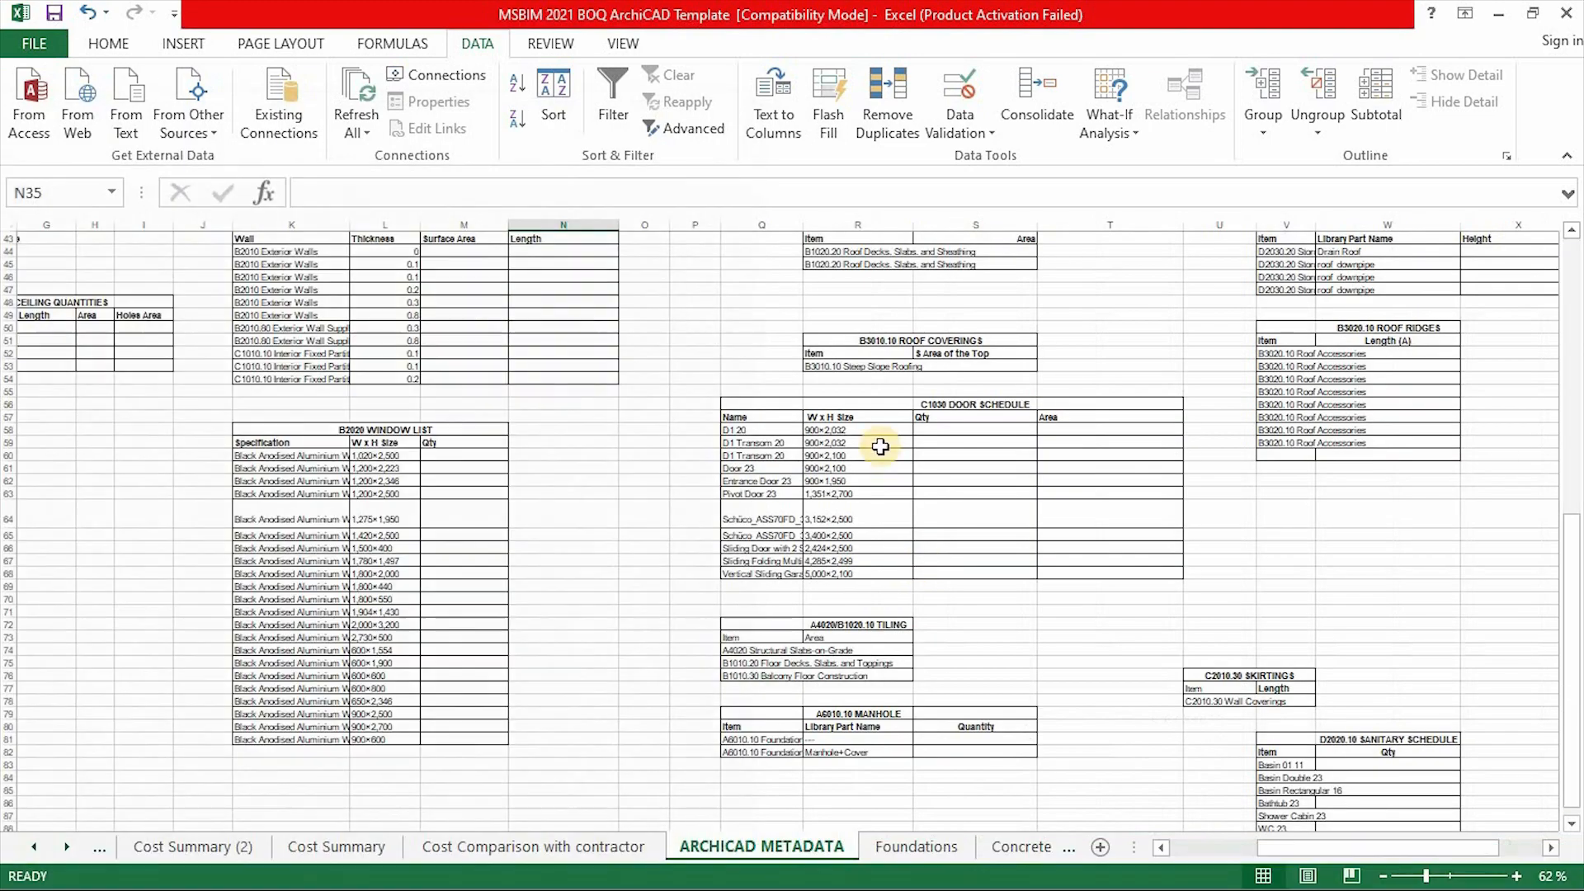
scroll(890, 446, "up", 14)
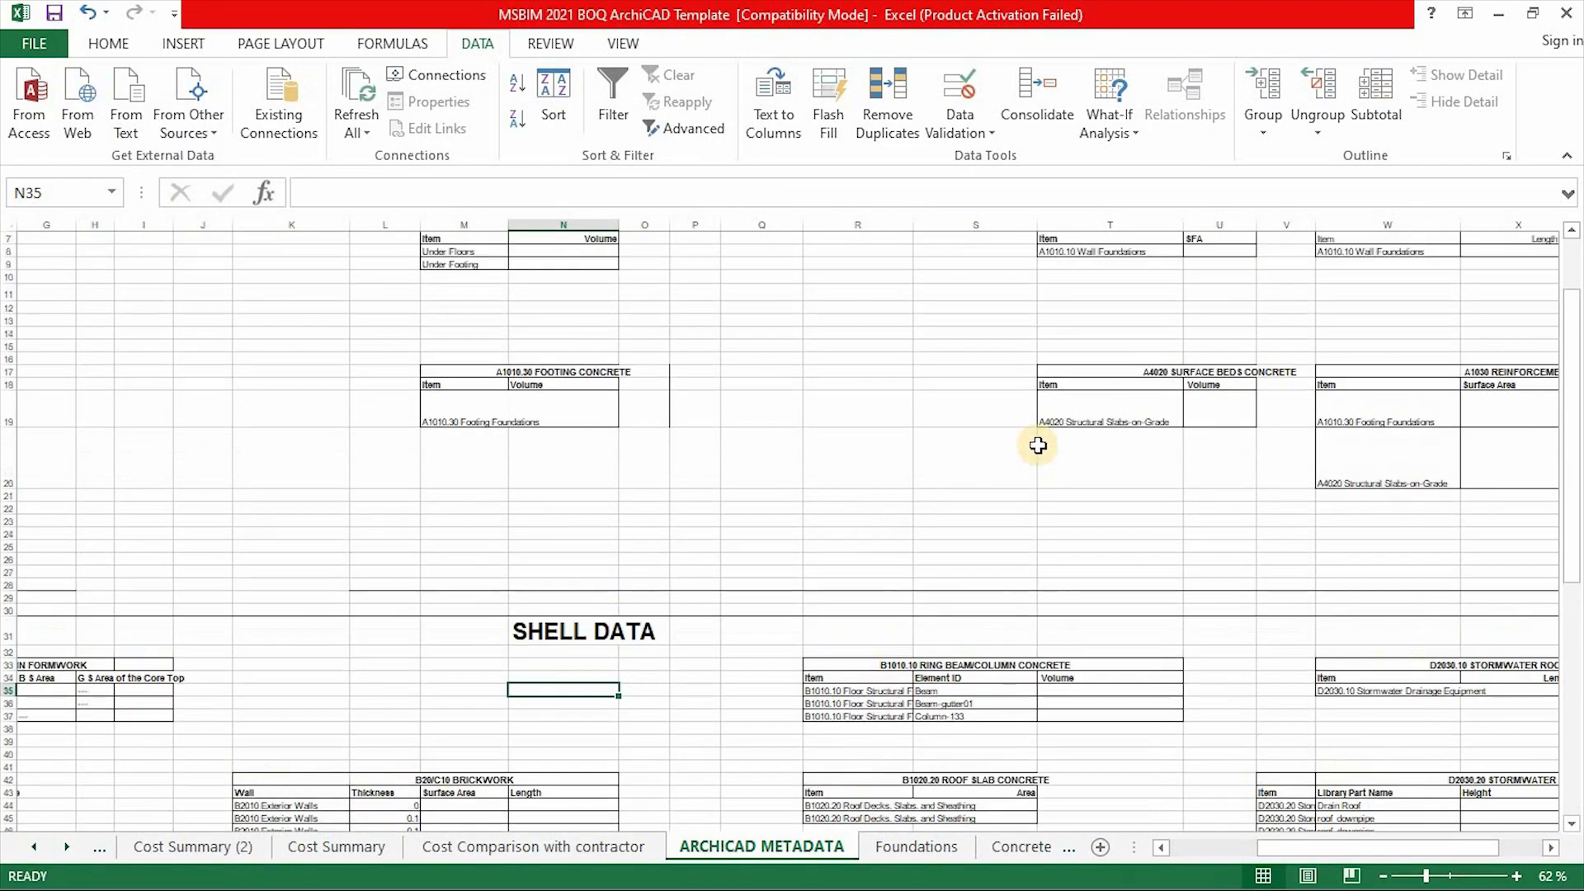
scroll(1038, 445, "down", 8)
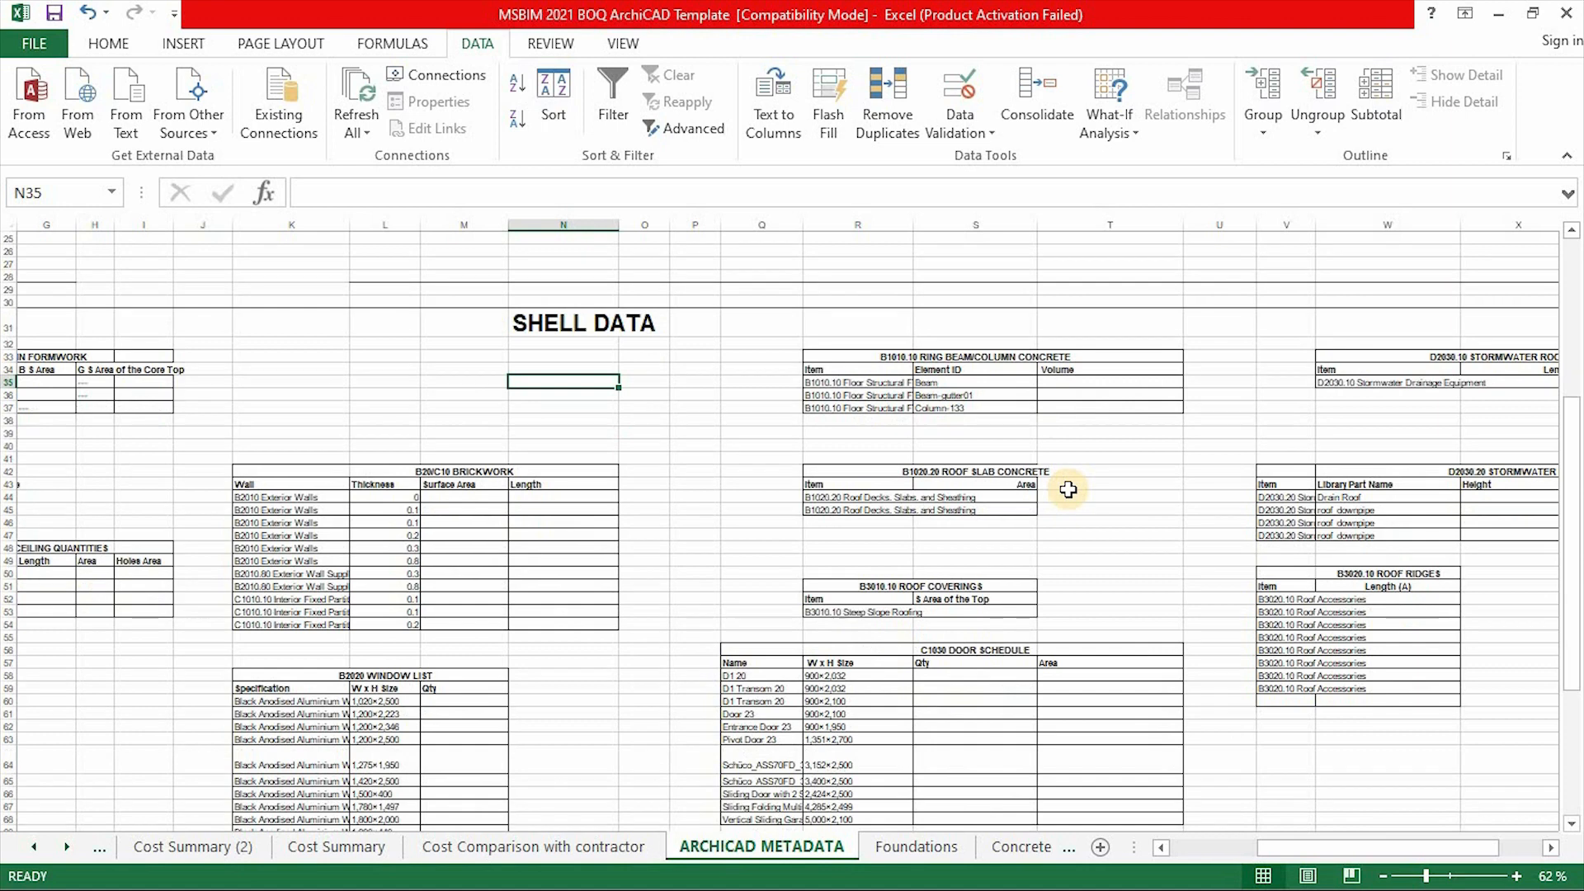
scroll(1068, 489, "down", 7)
scroll(1070, 512, "up", 12)
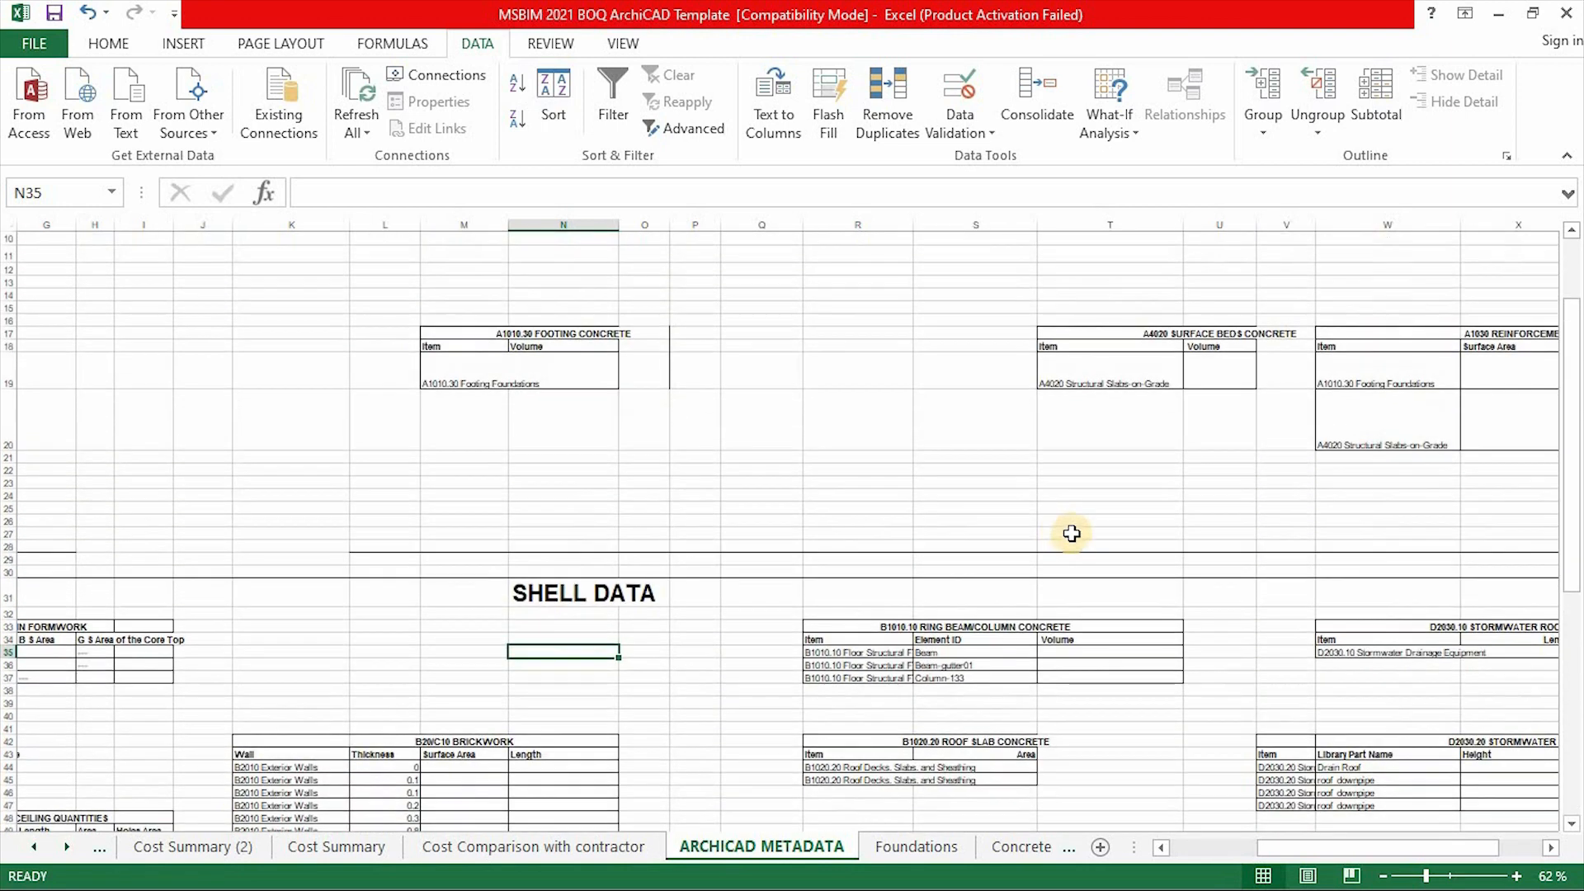
scroll(1071, 533, "up", 3)
scroll(1054, 528, "down", 2)
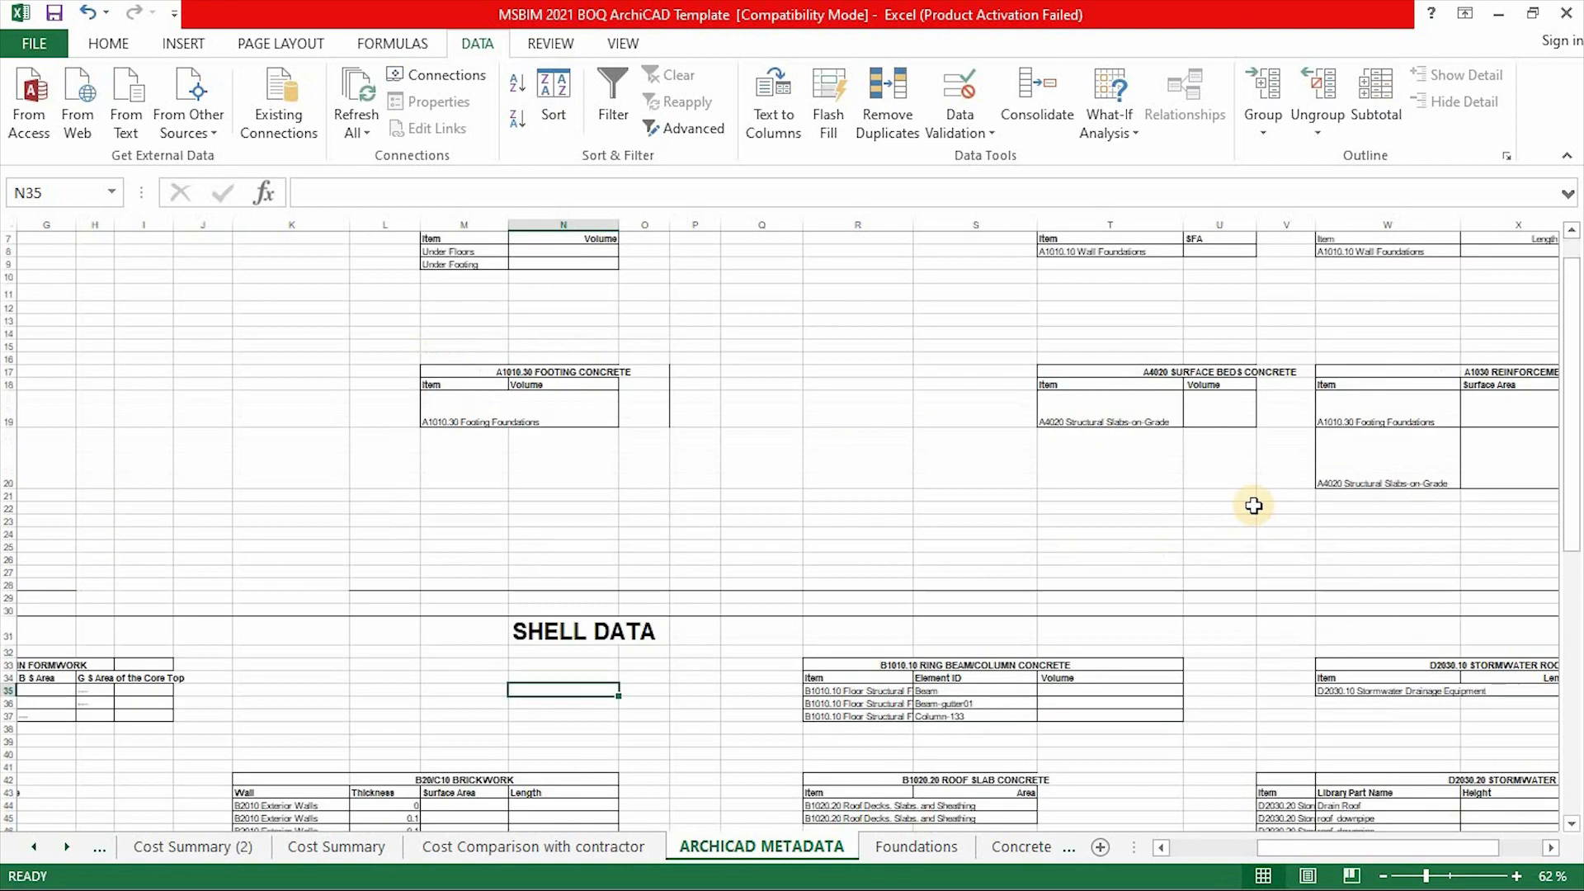
scroll(1402, 478, "down", 6)
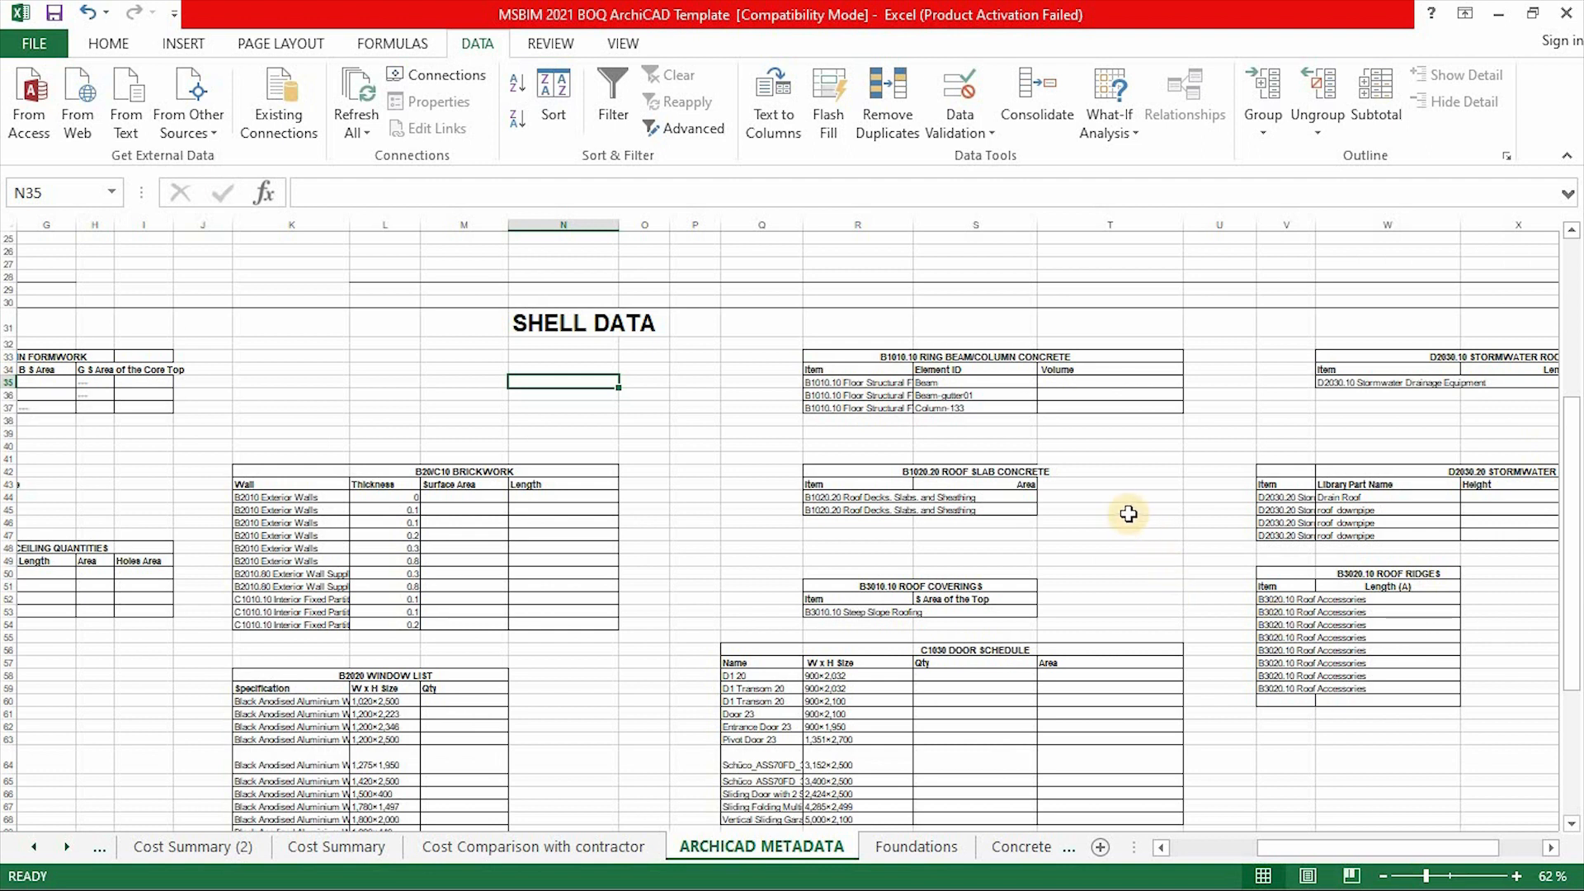
Look through the template's trade bill sheets from Concrete Works and Precast Concrete through to Roofing.
left_click(1020, 847)
left_click(1021, 852)
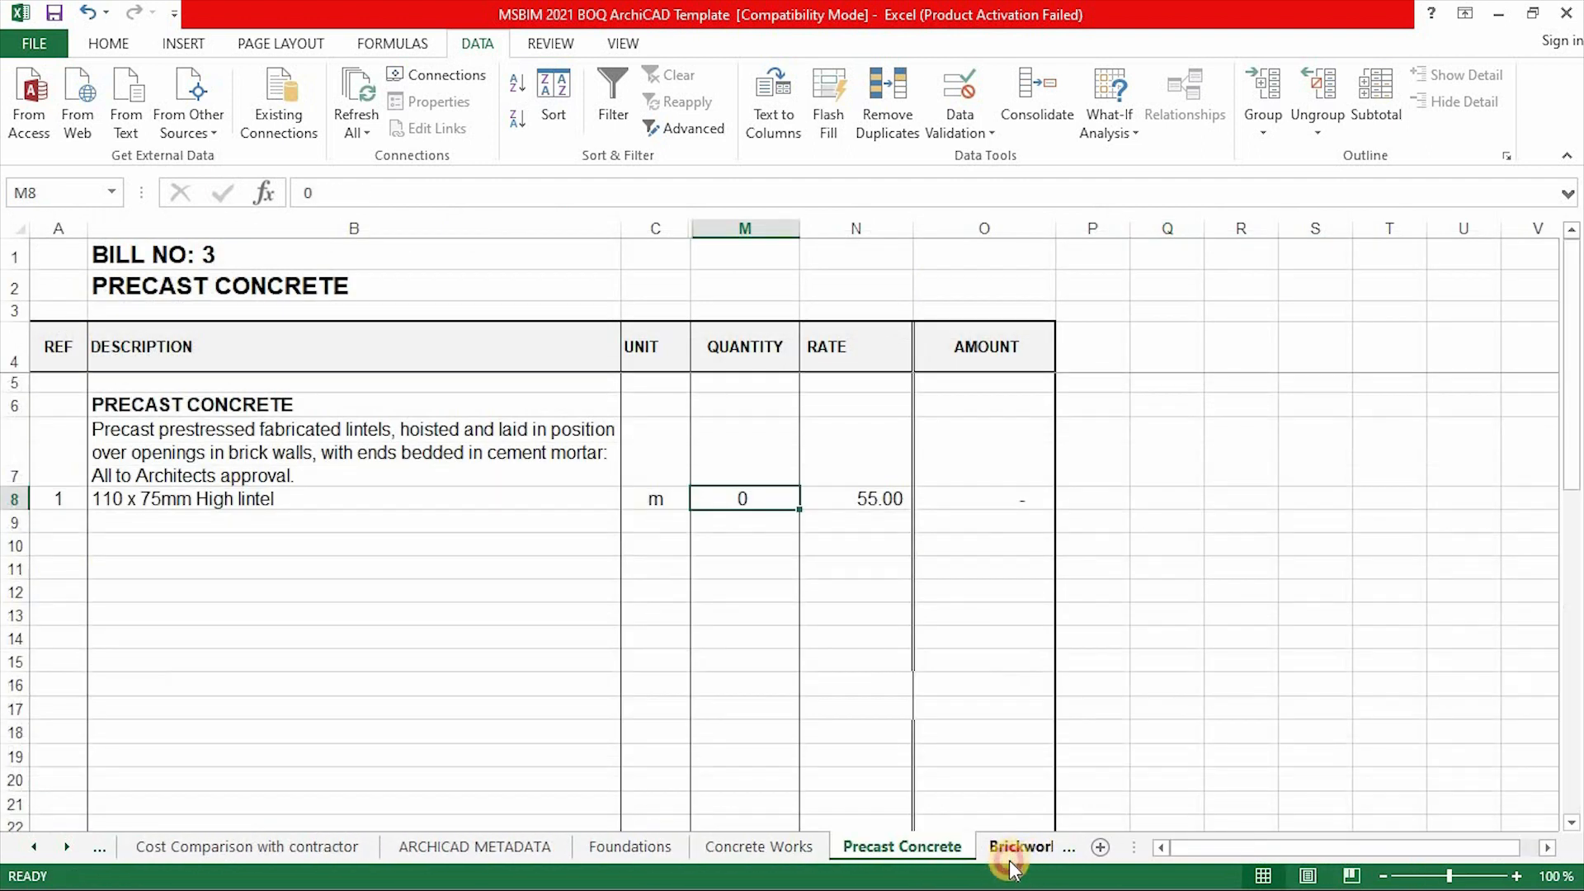
left_click(1015, 848)
left_click(998, 850)
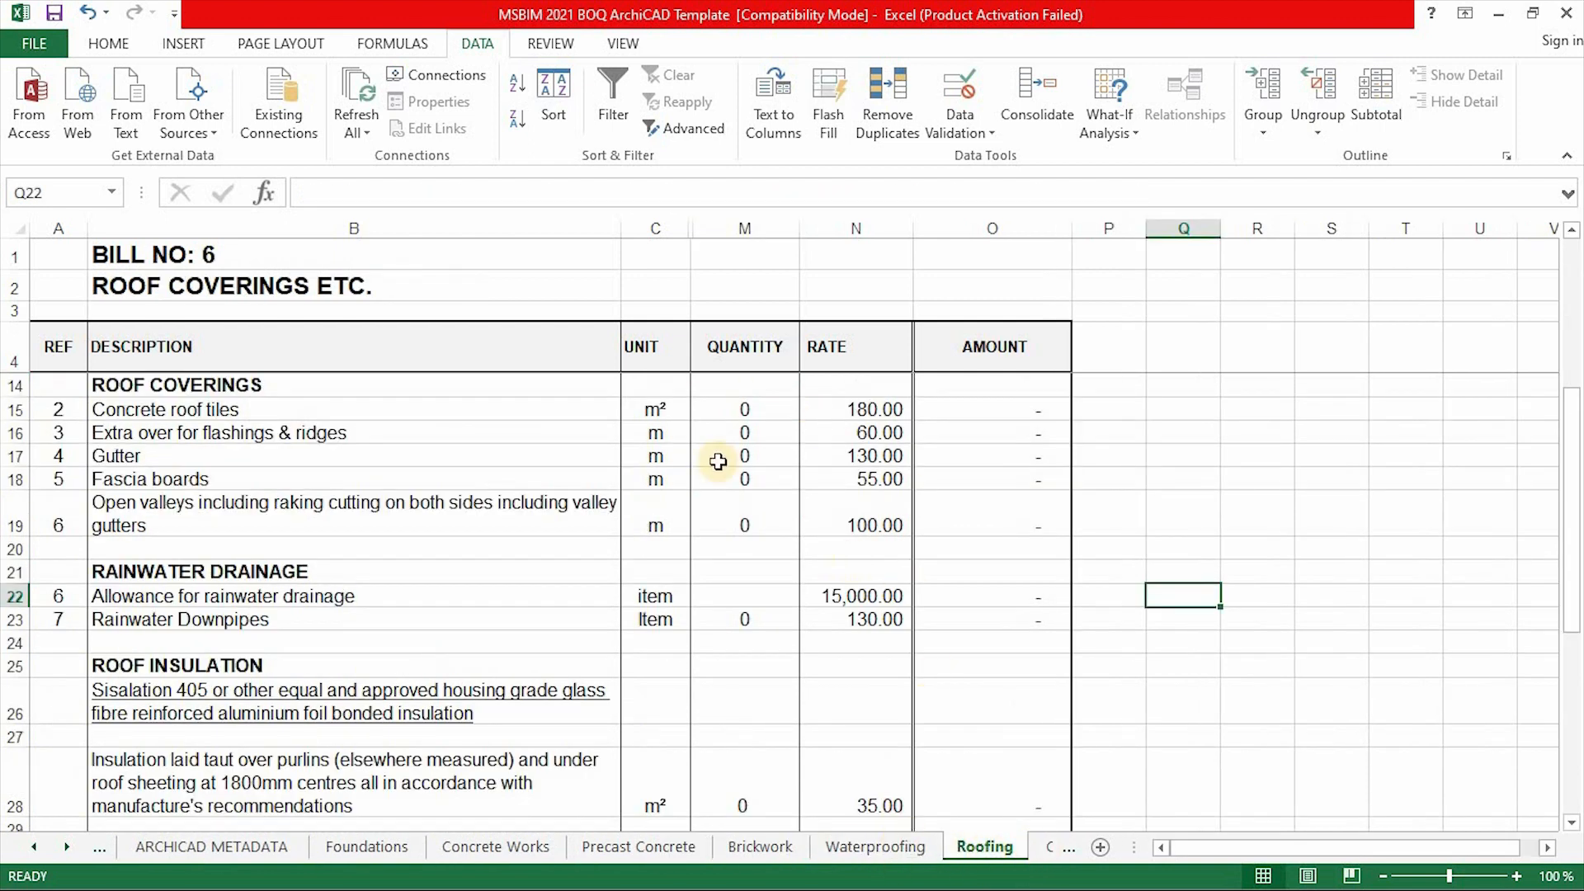
Return to the ARCHICAD METADATA sheet and review the brickwork, door schedule and roof ridges tables.
left_click(211, 848)
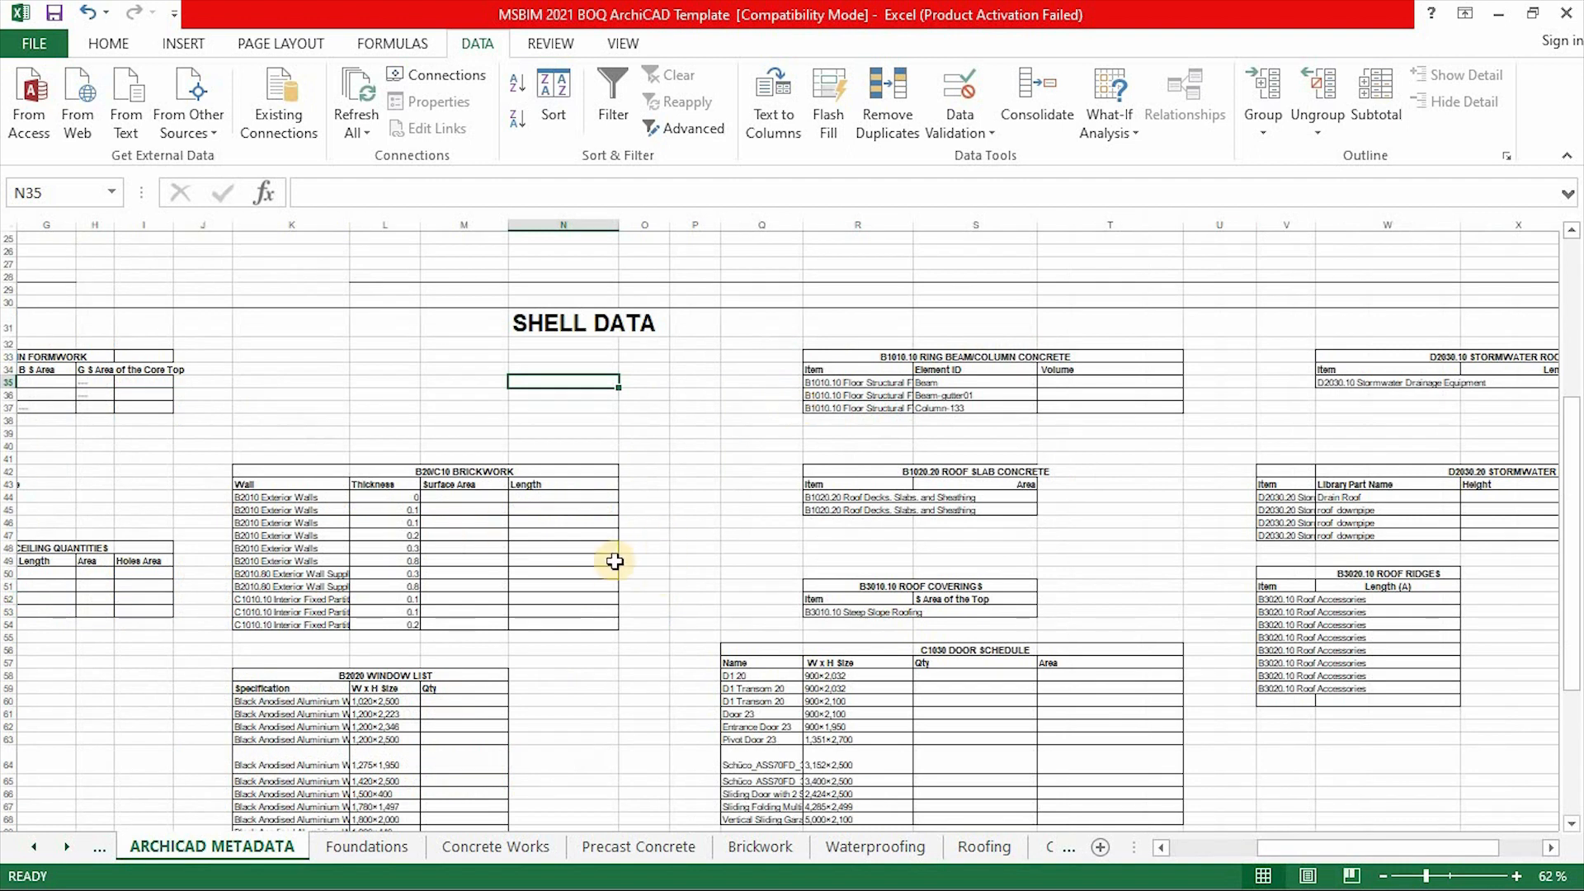
scroll(611, 558, "down", 3)
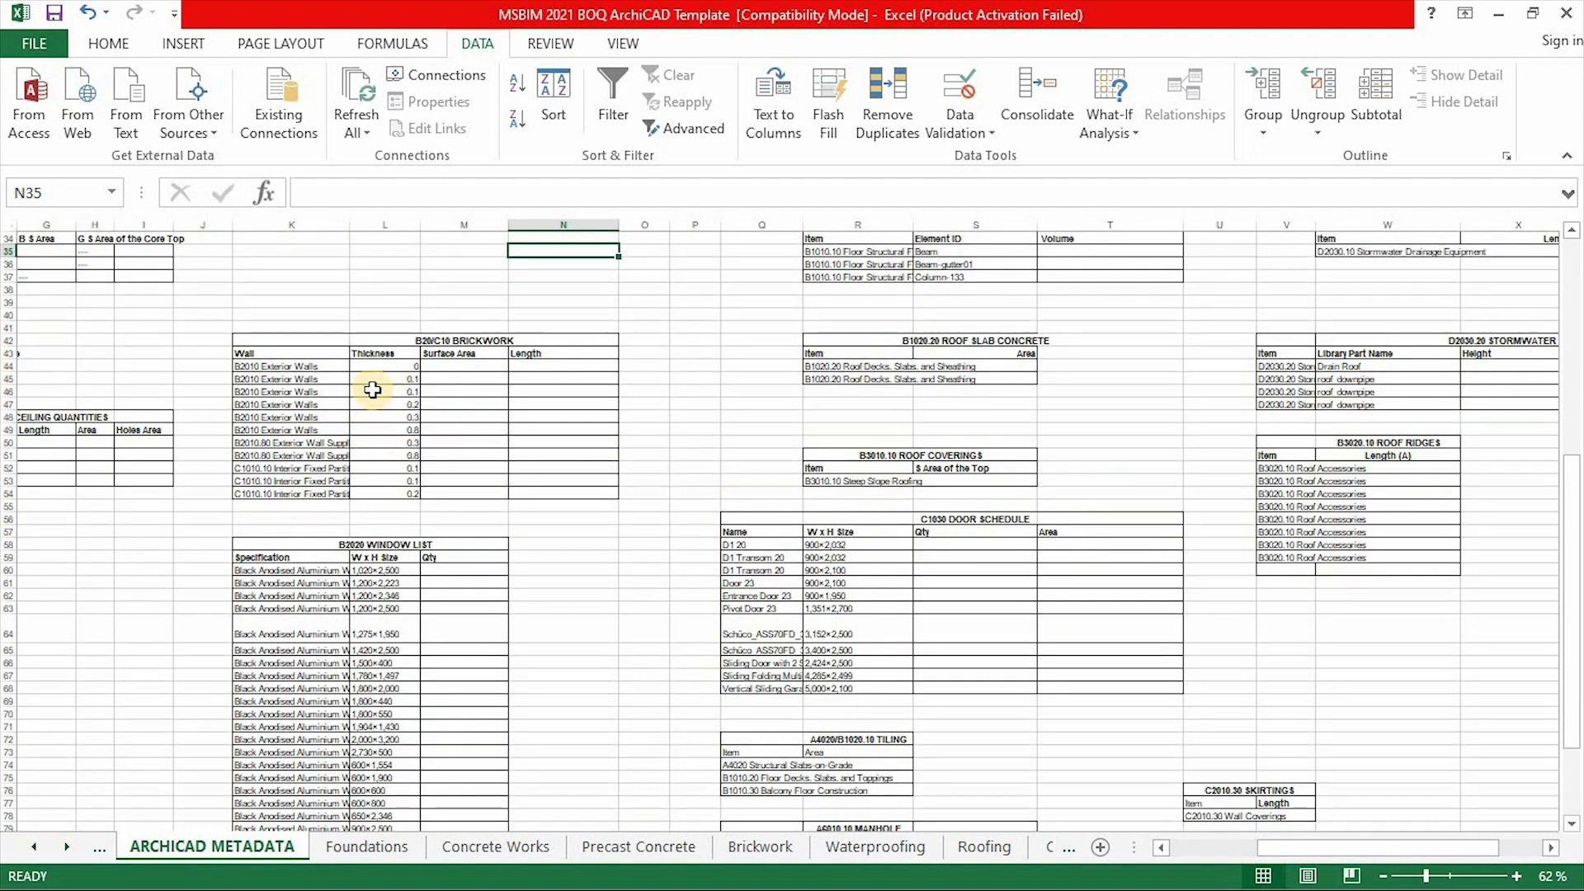
left_click(933, 621)
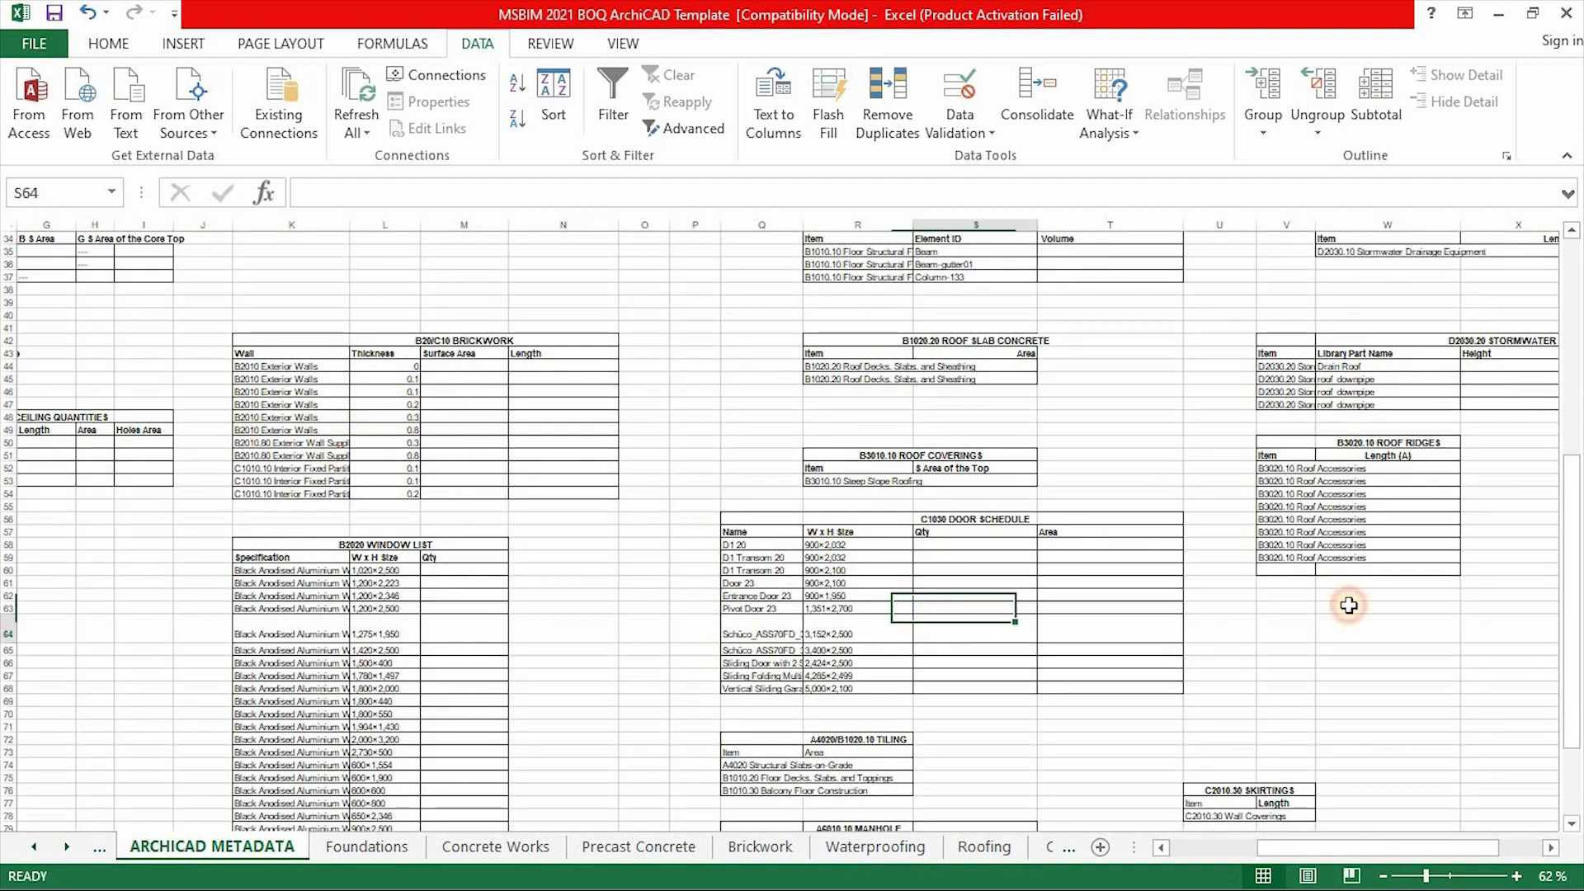
left_click(1349, 506)
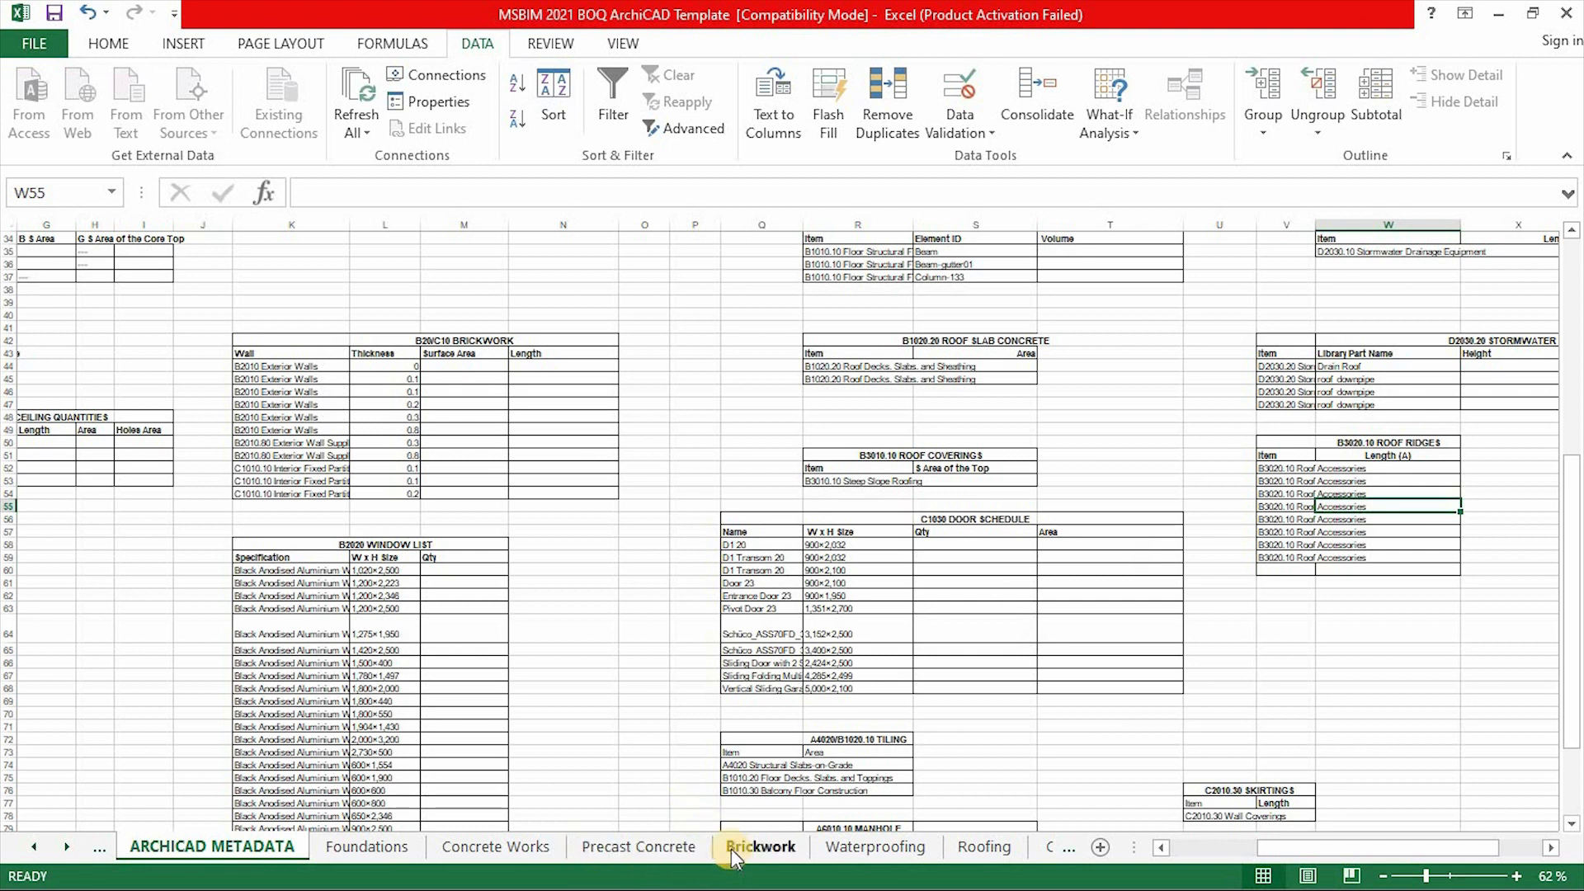
Open the Brickwork bill sheet and review its items, rates and the half brick walls quantity formula linked to ARCHICAD METADATA.
left_click(731, 846)
scroll(707, 513, "down", 5)
scroll(683, 556, "up", 4)
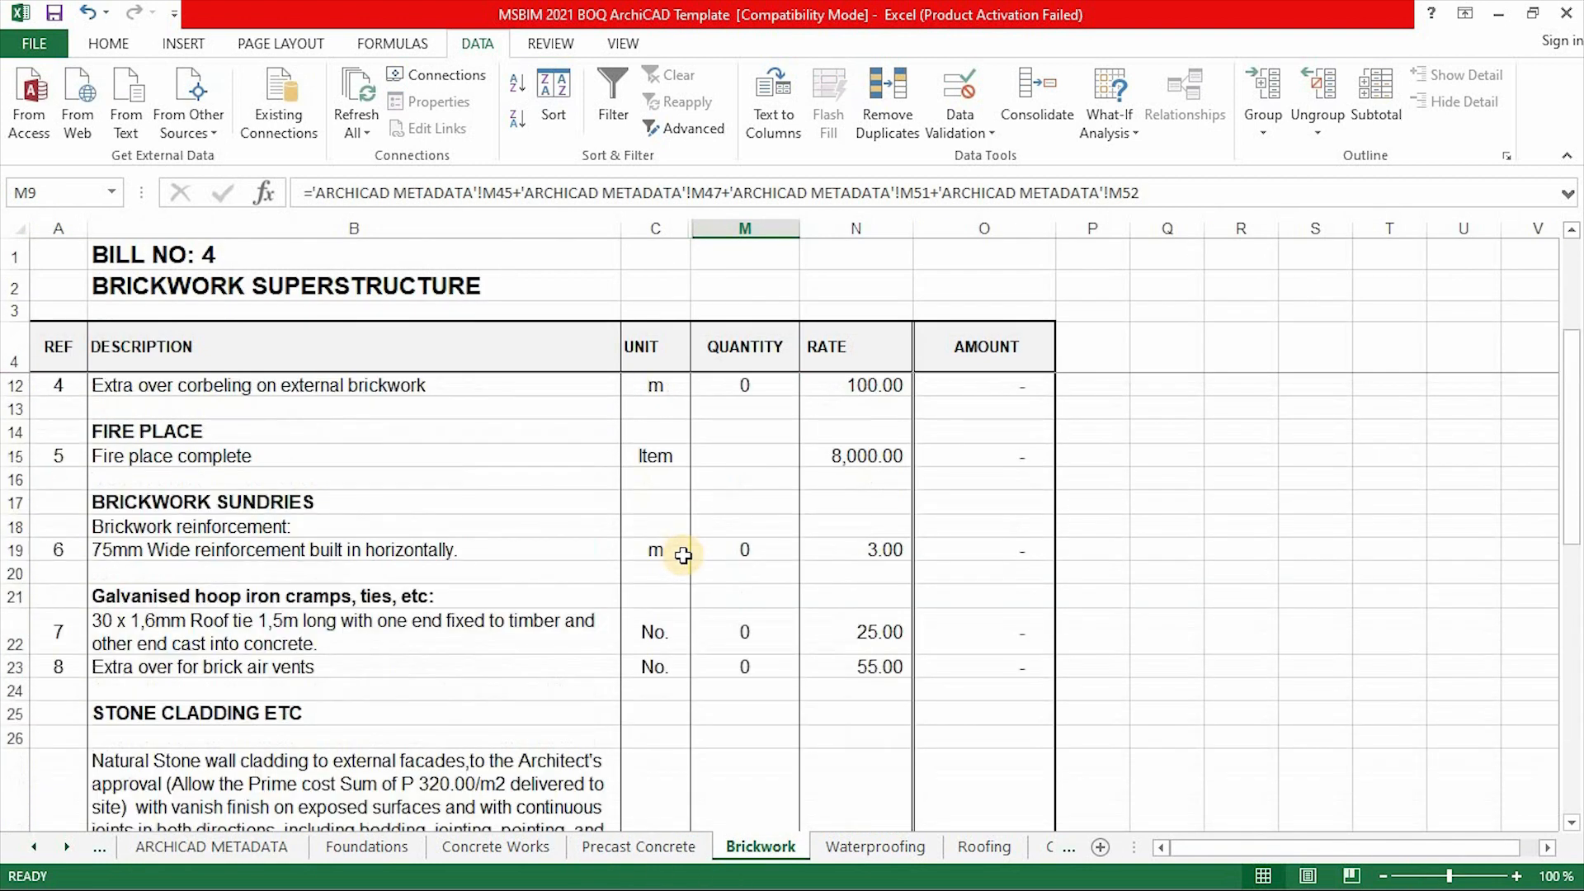
scroll(683, 555, "up", 2)
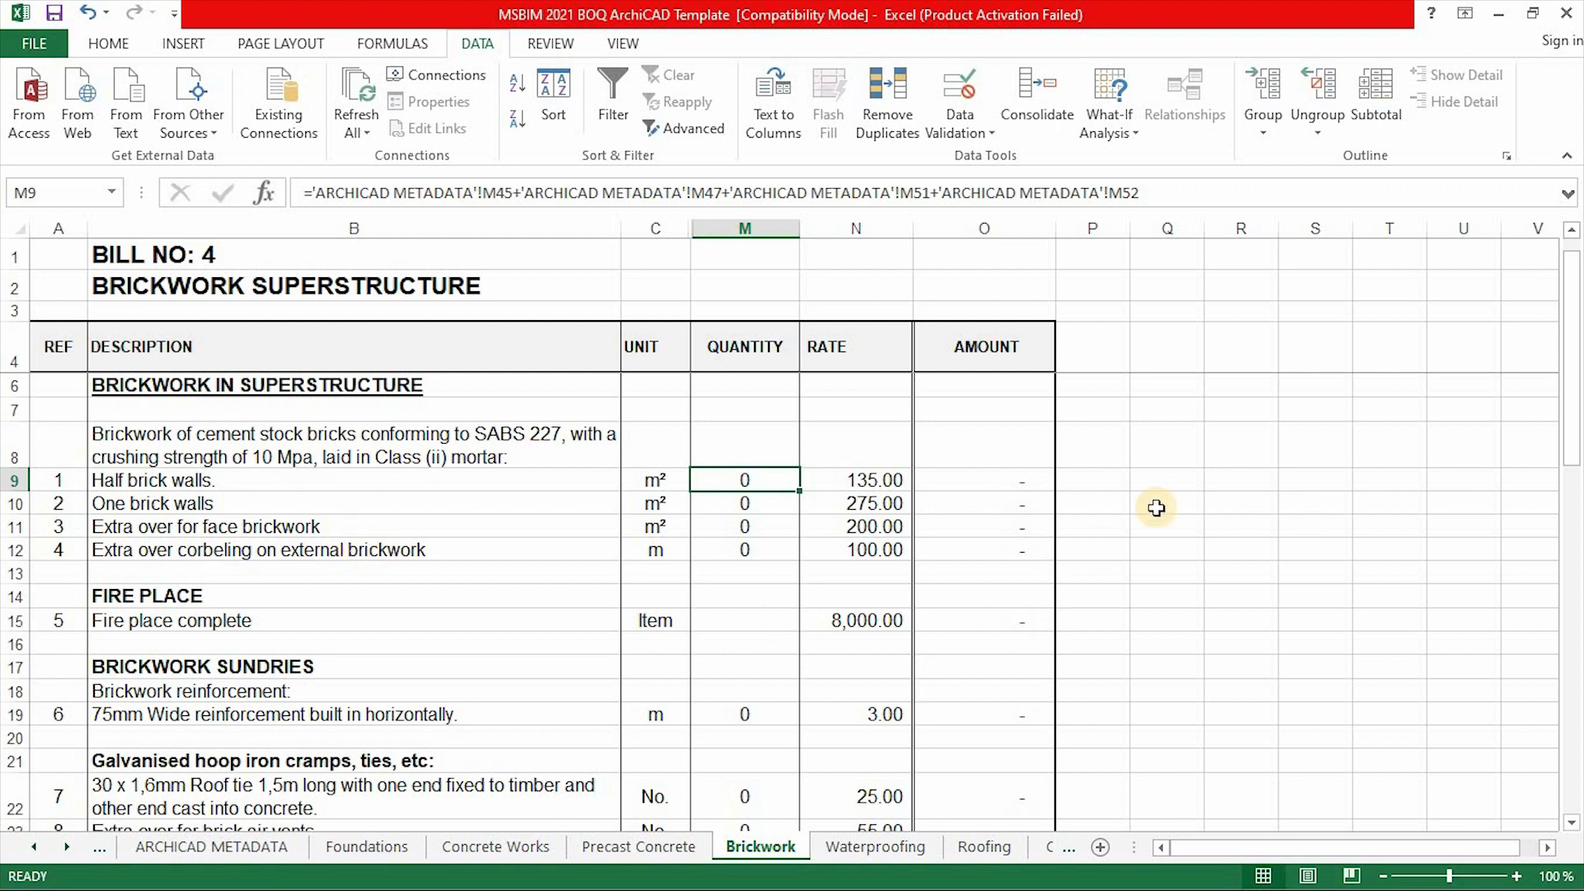
scroll(1268, 512, "up", 1)
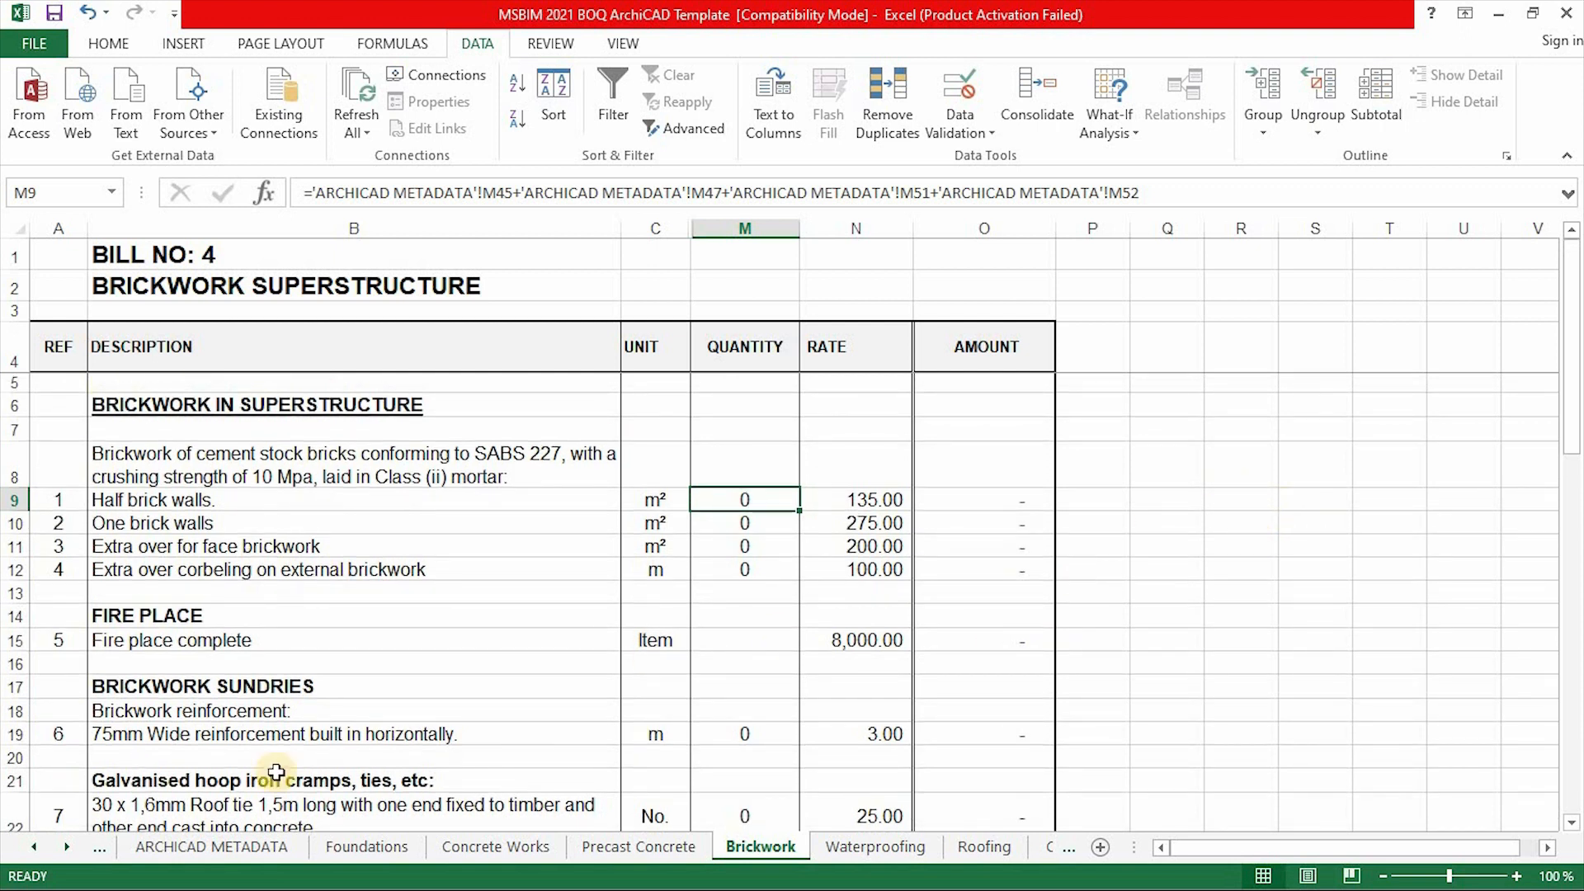
Open the Cost Summary (2) sheet and inspect the formula behind the Brickwork element's total amount.
left_click(48, 850)
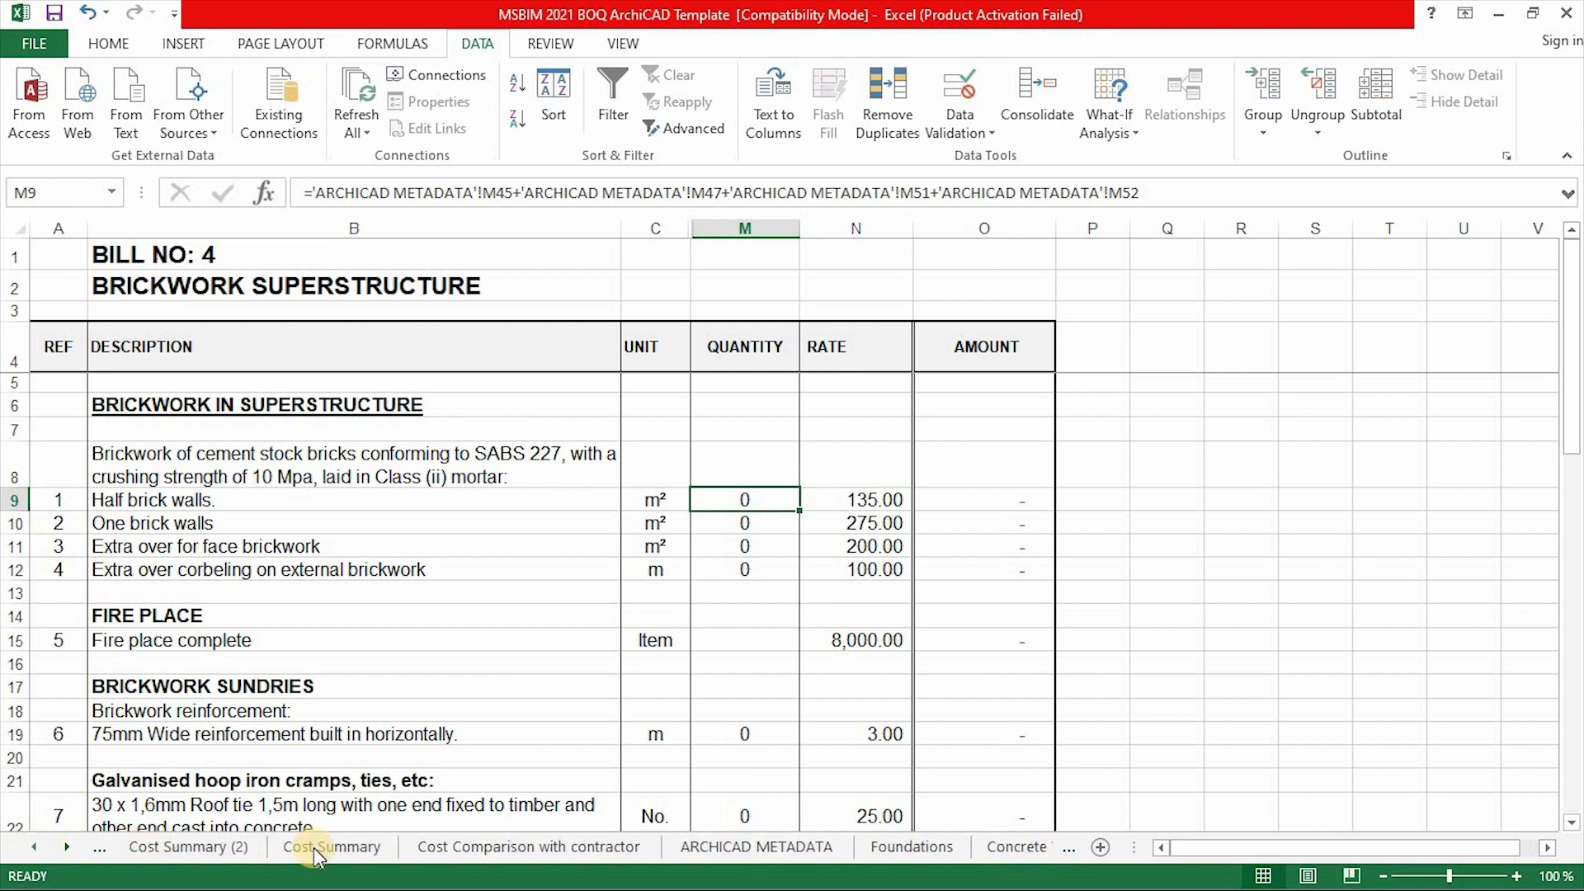
left_click(193, 862)
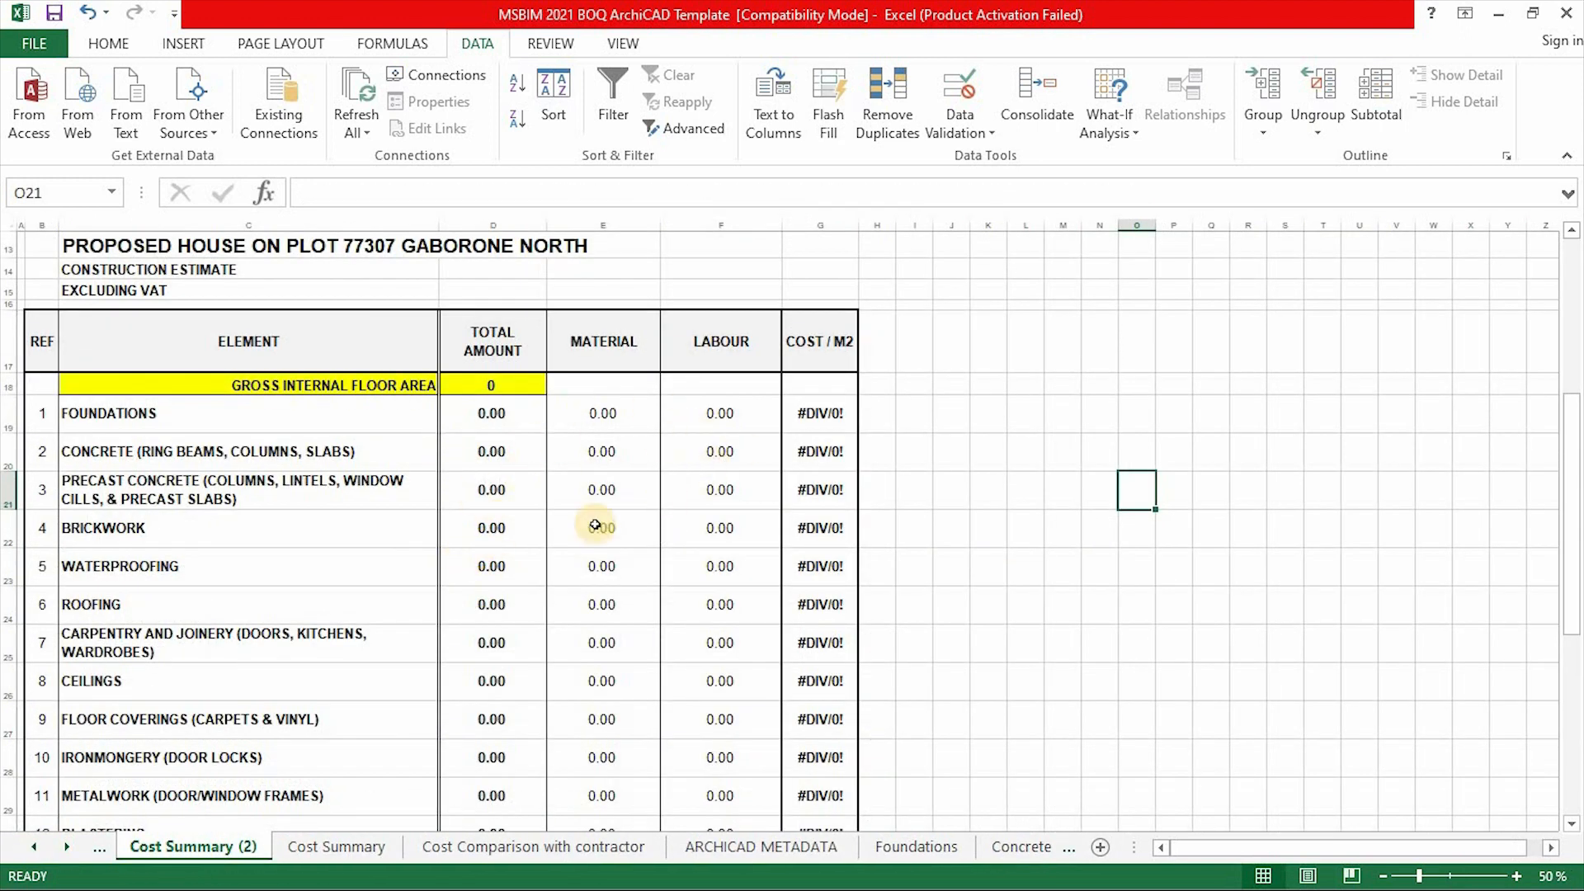
scroll(534, 623, "down", 1)
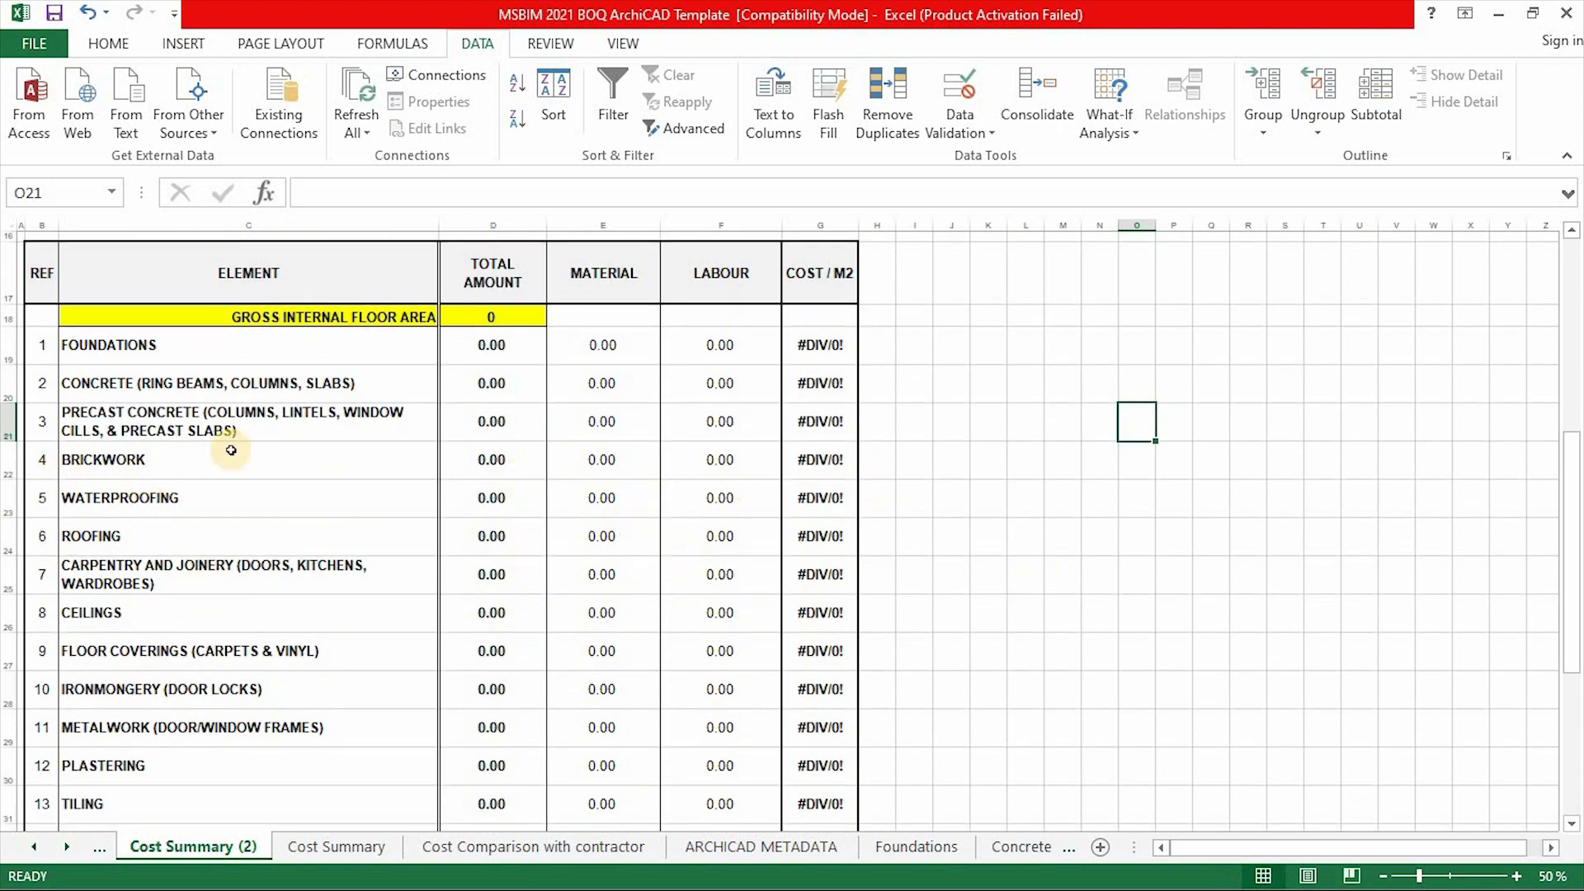
left_click(474, 459)
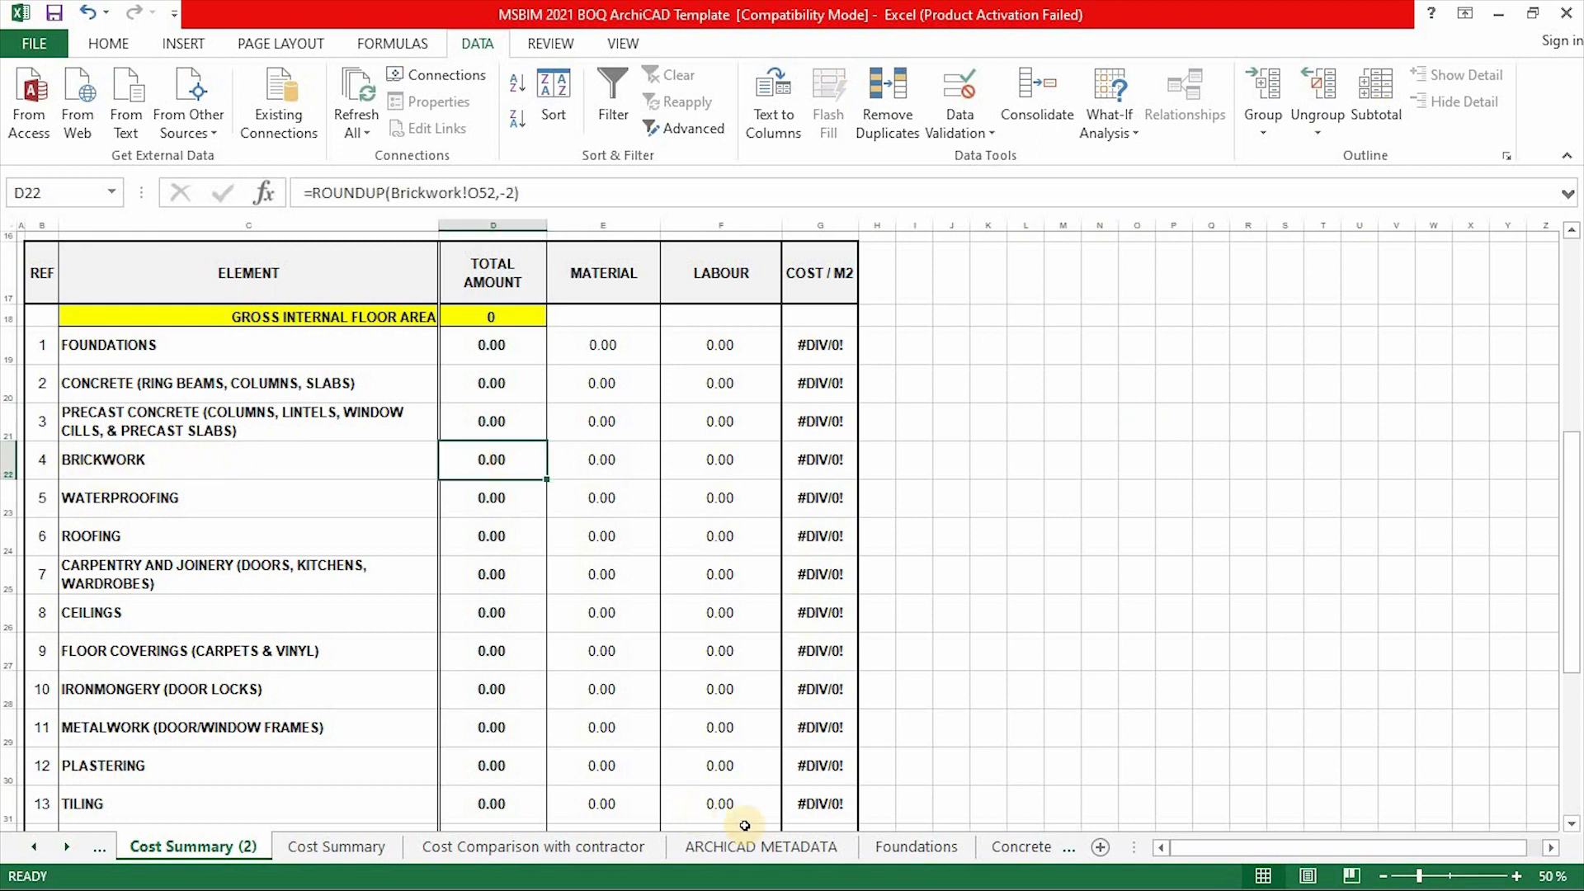
Revisit the Brickwork bill sheet, then examine the shell data on the ARCHICAD METADATA sheet, selecting the B20/C10 Brickwork table heading.
left_click(1070, 848)
left_click(1067, 852)
left_click(1068, 853)
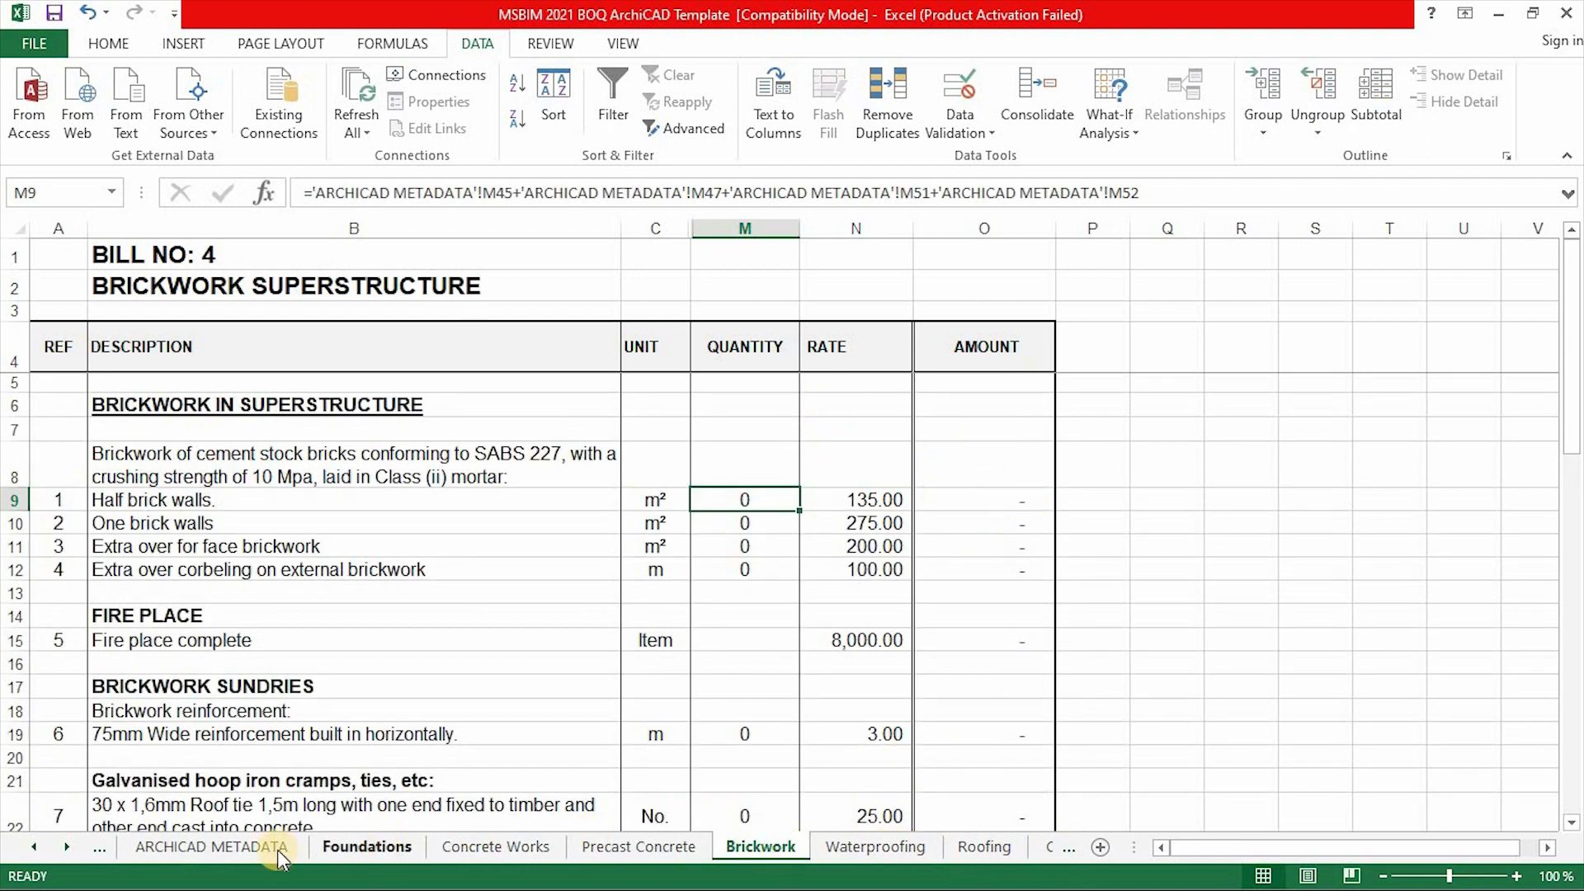
left_click(247, 848)
scroll(821, 504, "up", 5)
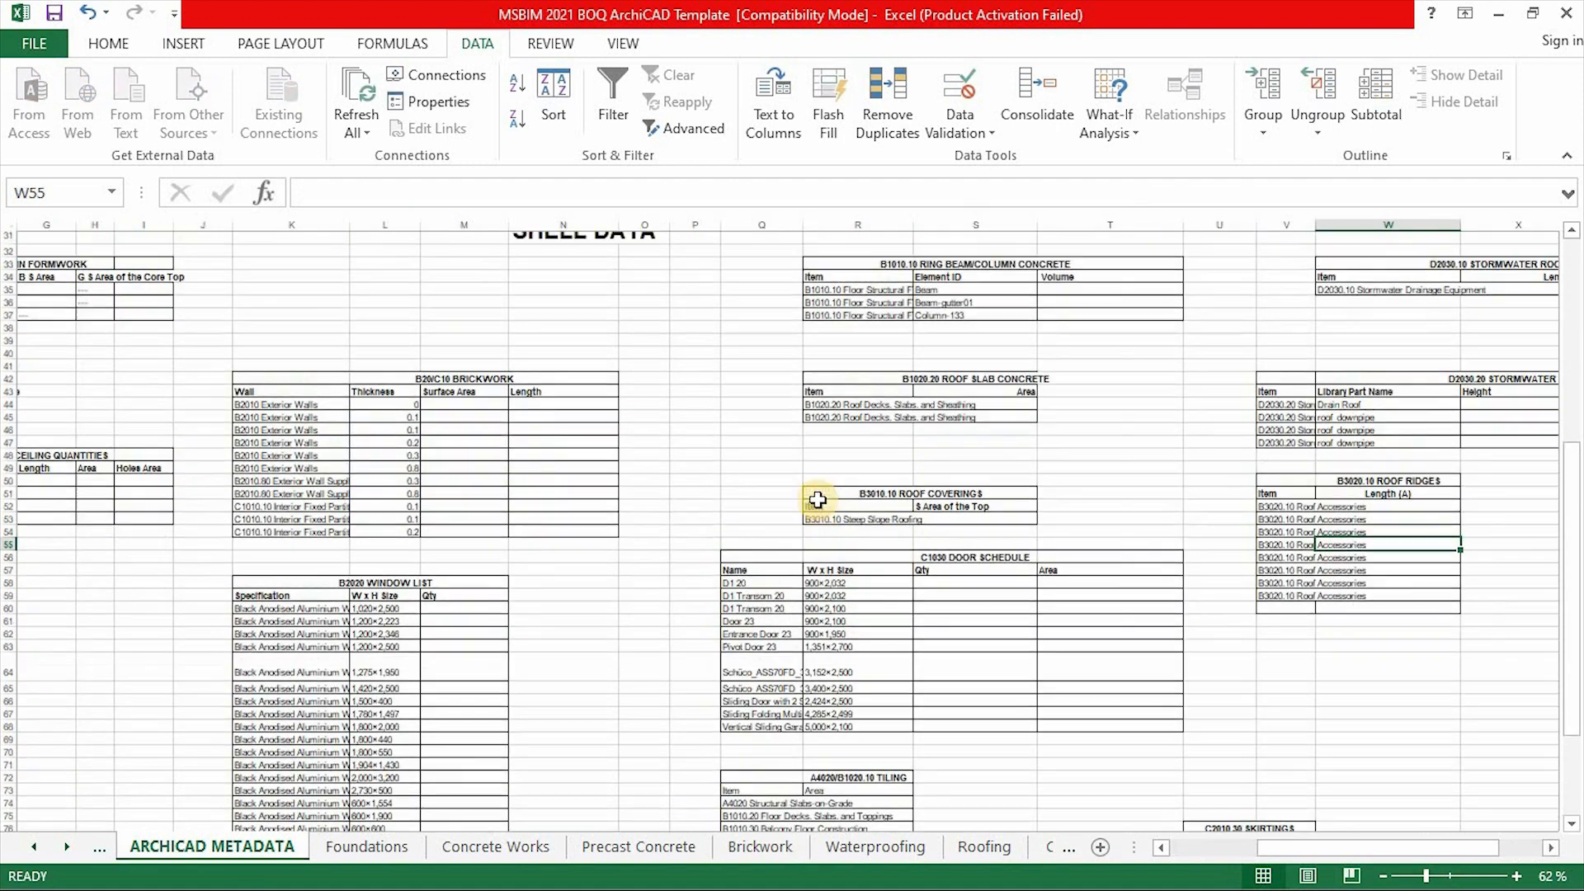
scroll(768, 463, "up", 3)
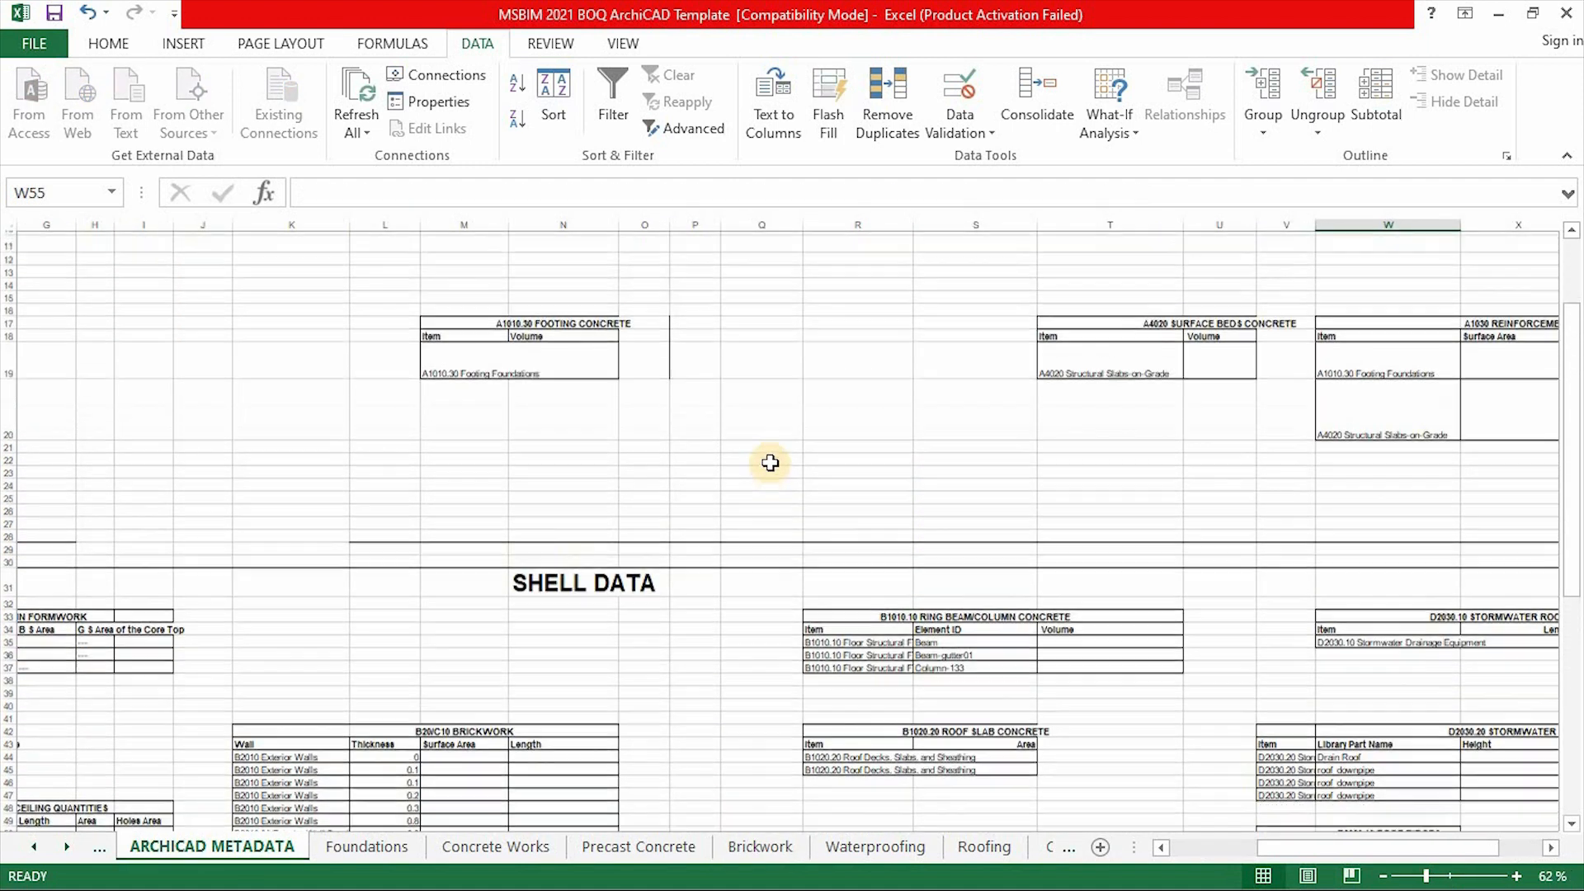
scroll(768, 464, "down", 3)
scroll(577, 445, "down", 1)
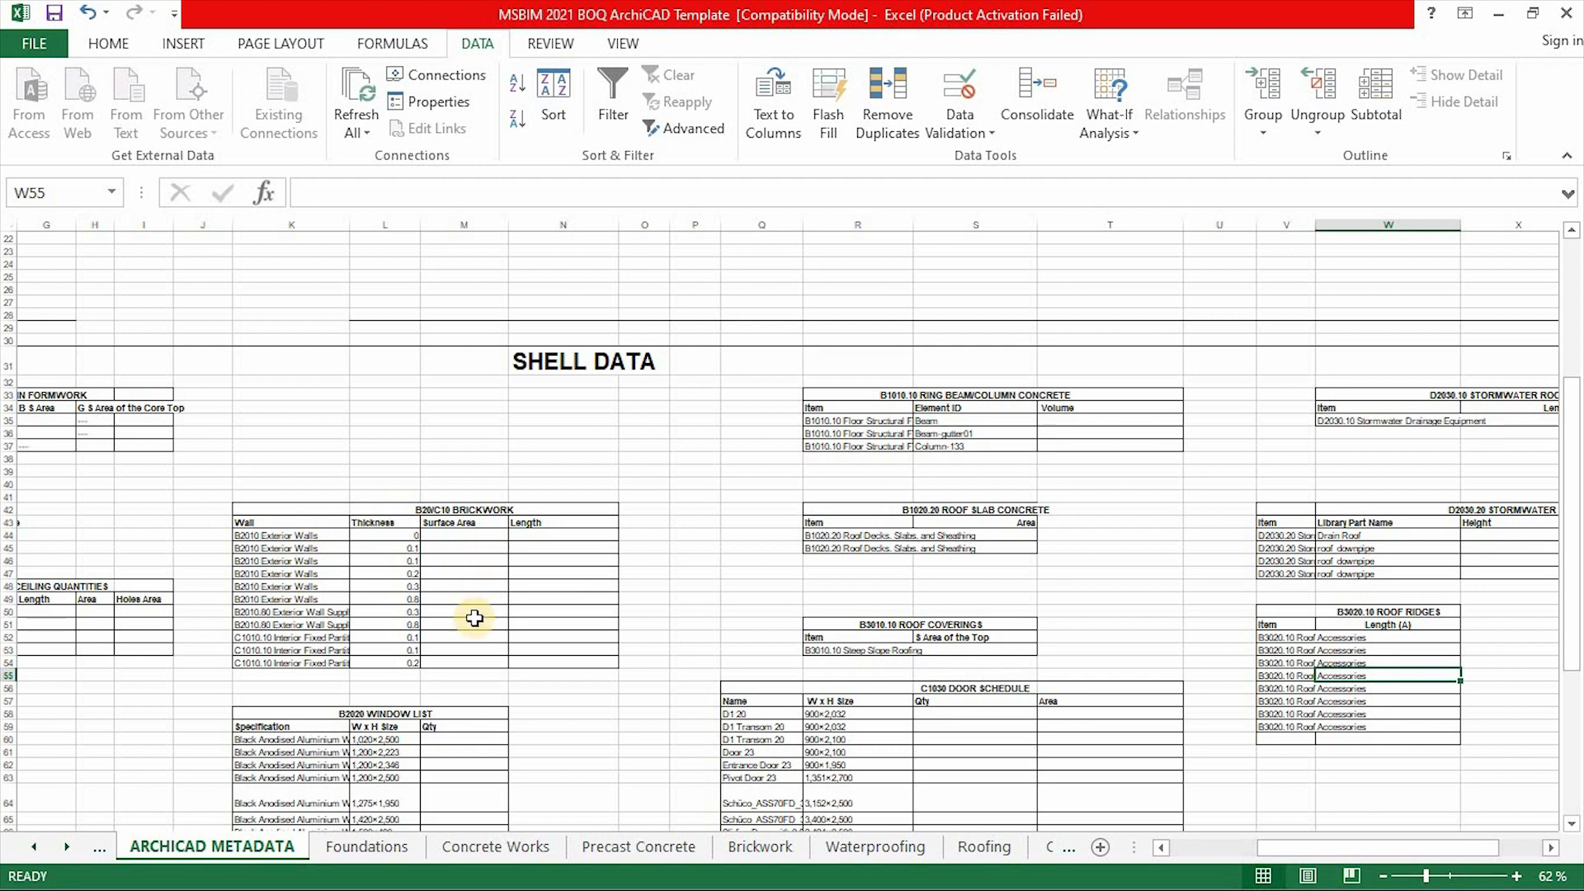
left_click(373, 511)
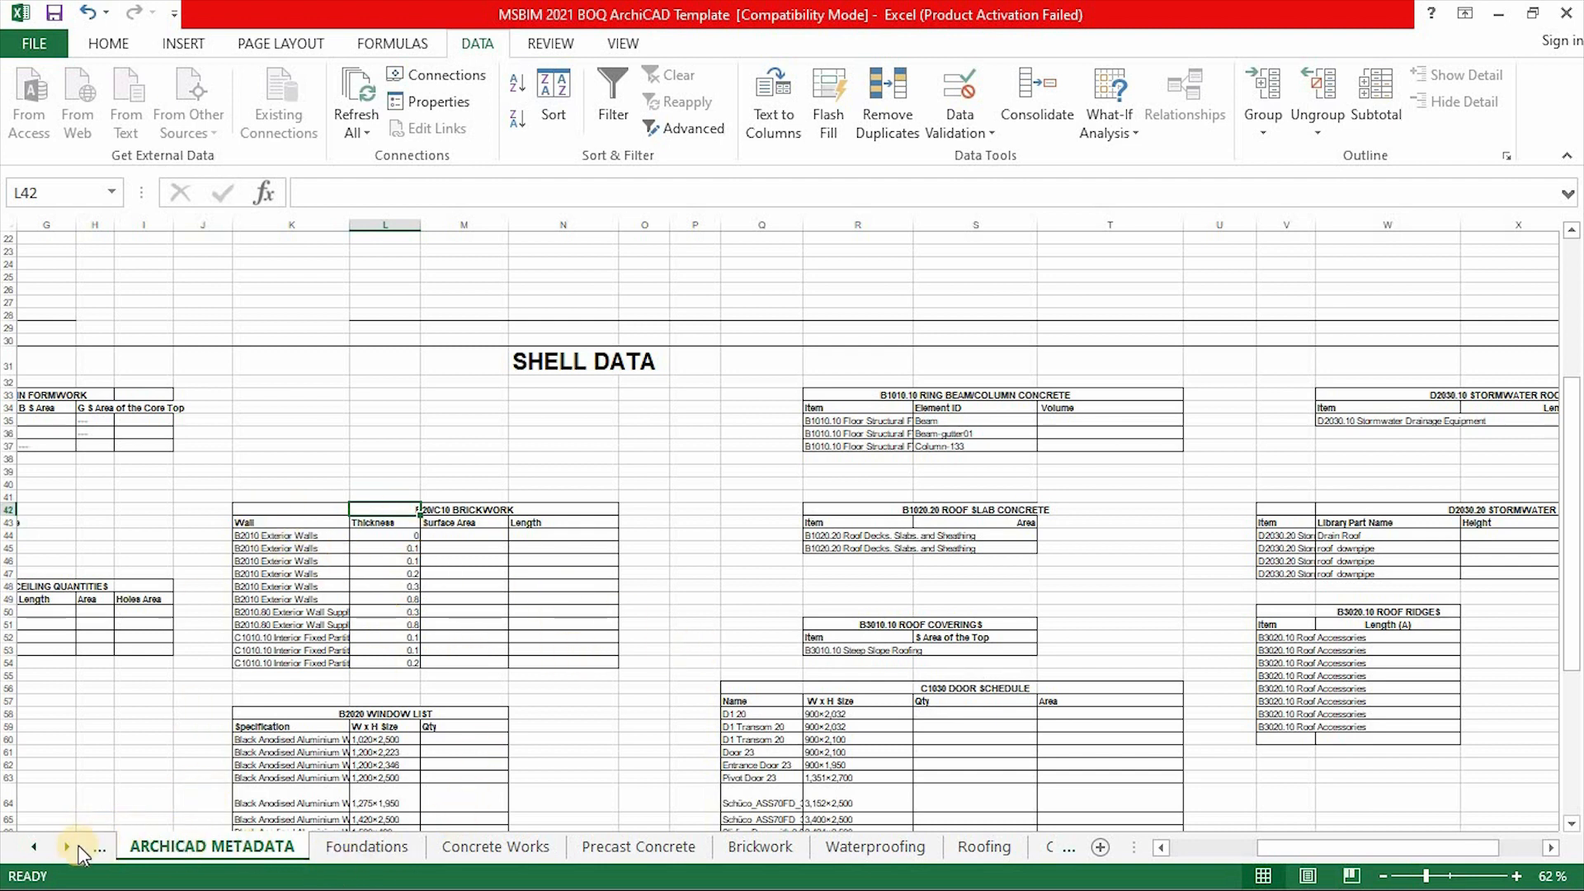
Open the Cost Summary sheet and review its element list with total amount, material, labour and cost per m2 columns.
left_click(34, 847)
left_click(182, 846)
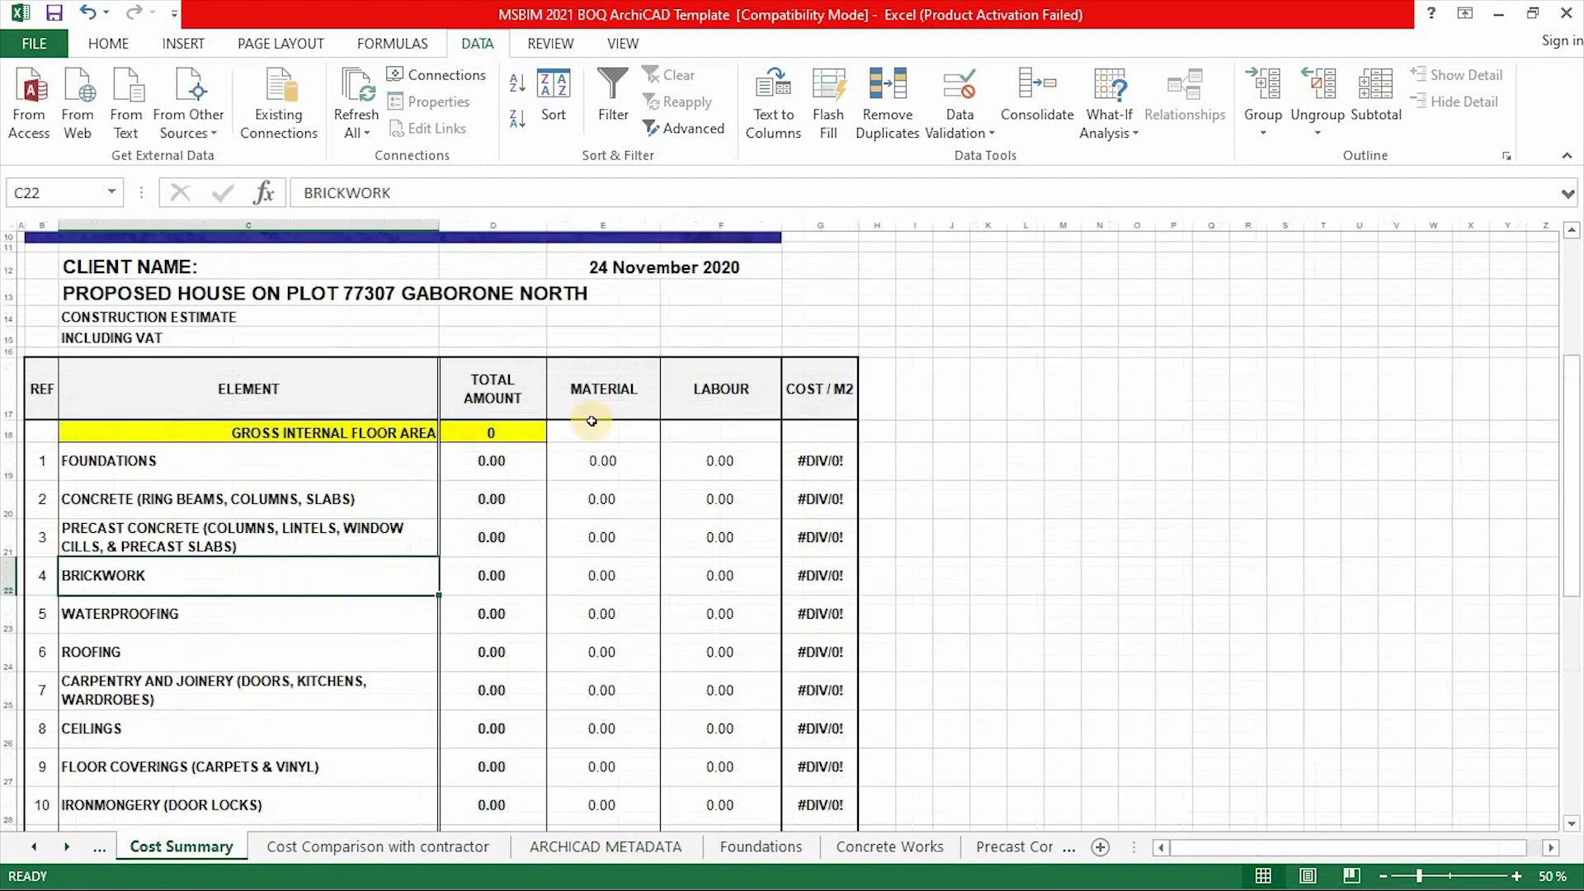
scroll(631, 568, "down", 1)
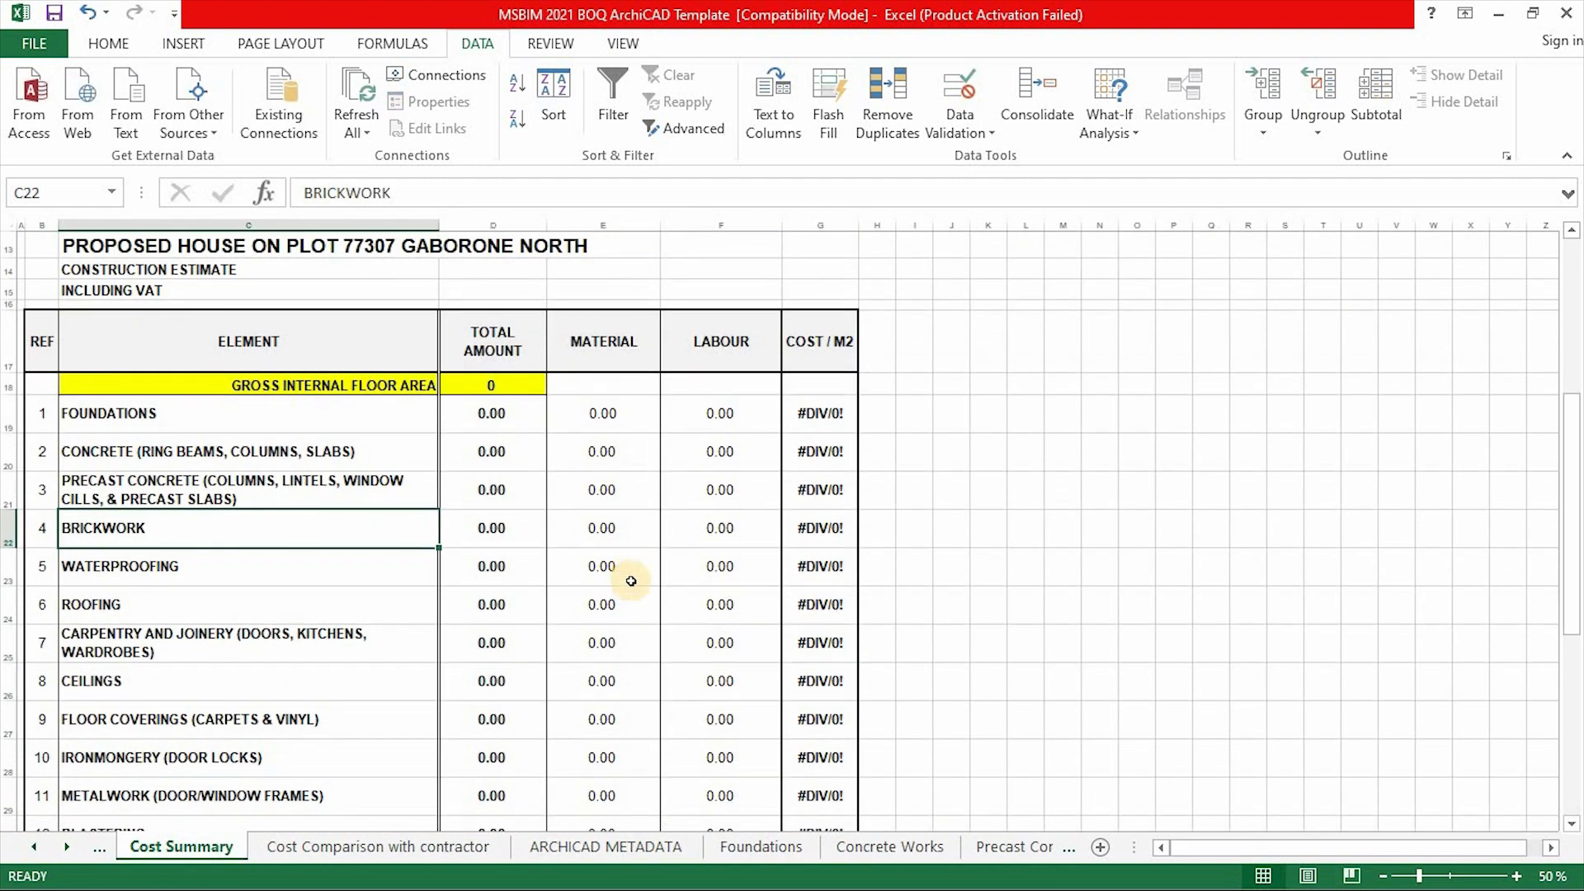
left_click(950, 609)
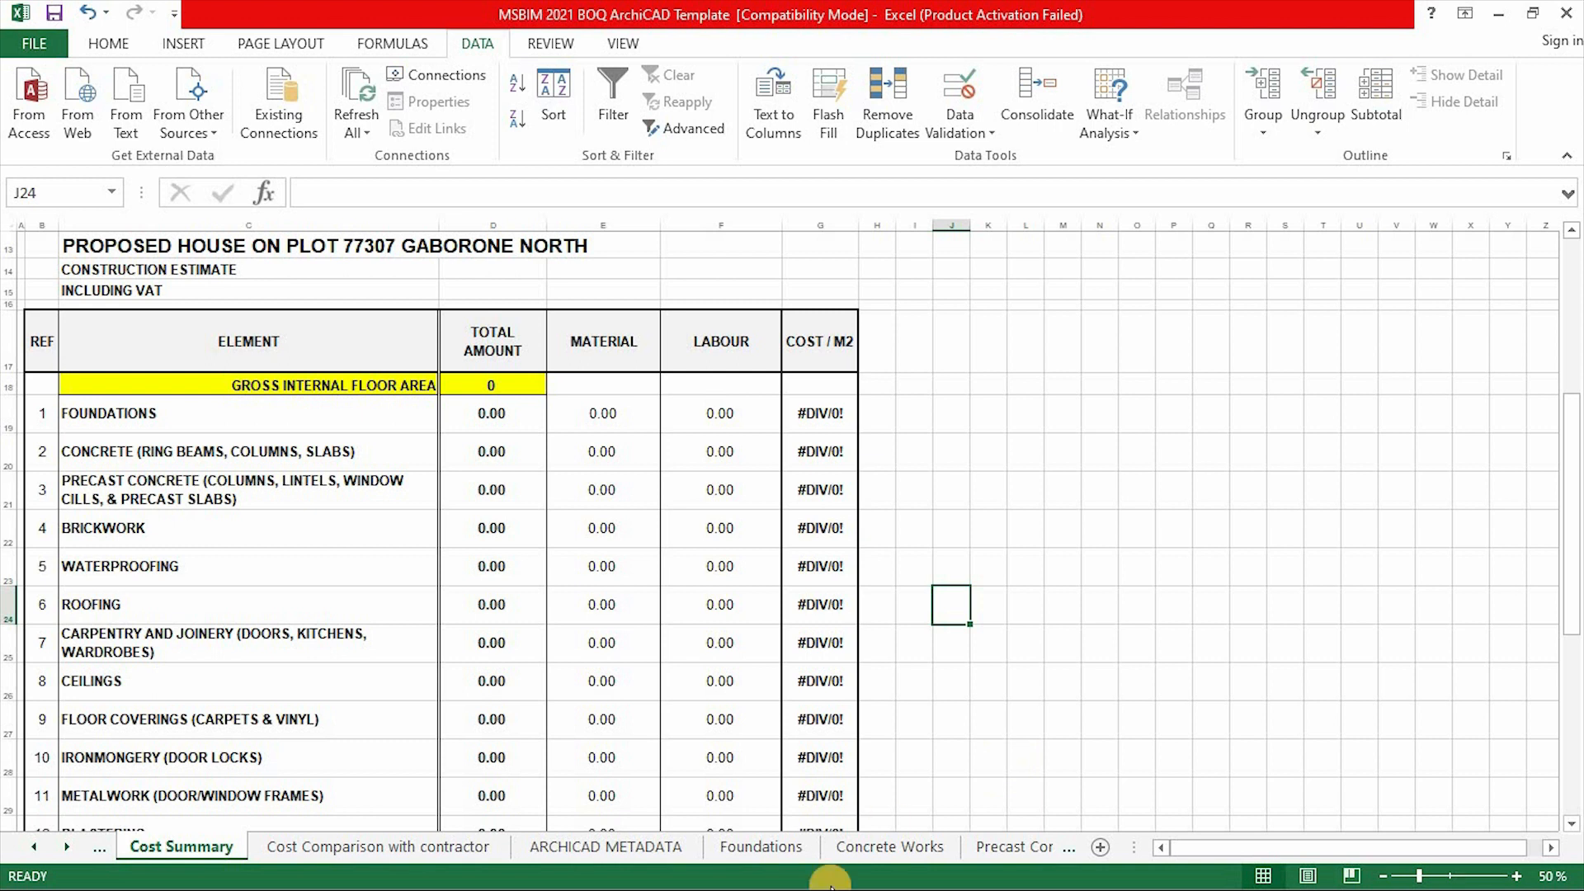
Switch to the ARCHICAD window holding the Brickwork Quantities project with its B20/C10 Brickwork schedule.
key("alt")
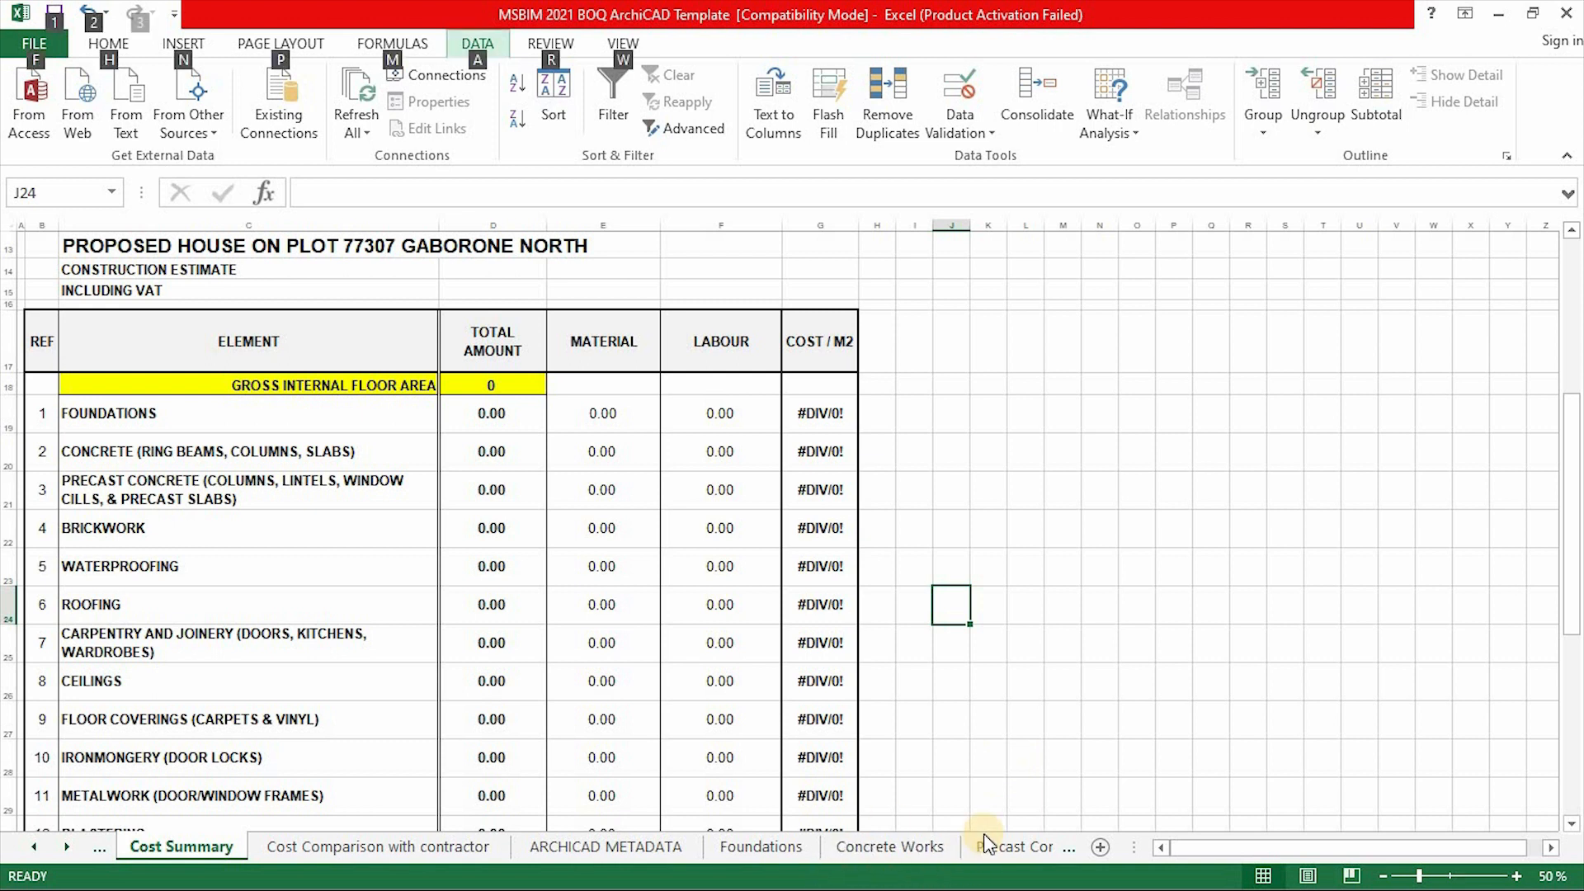
key("alt")
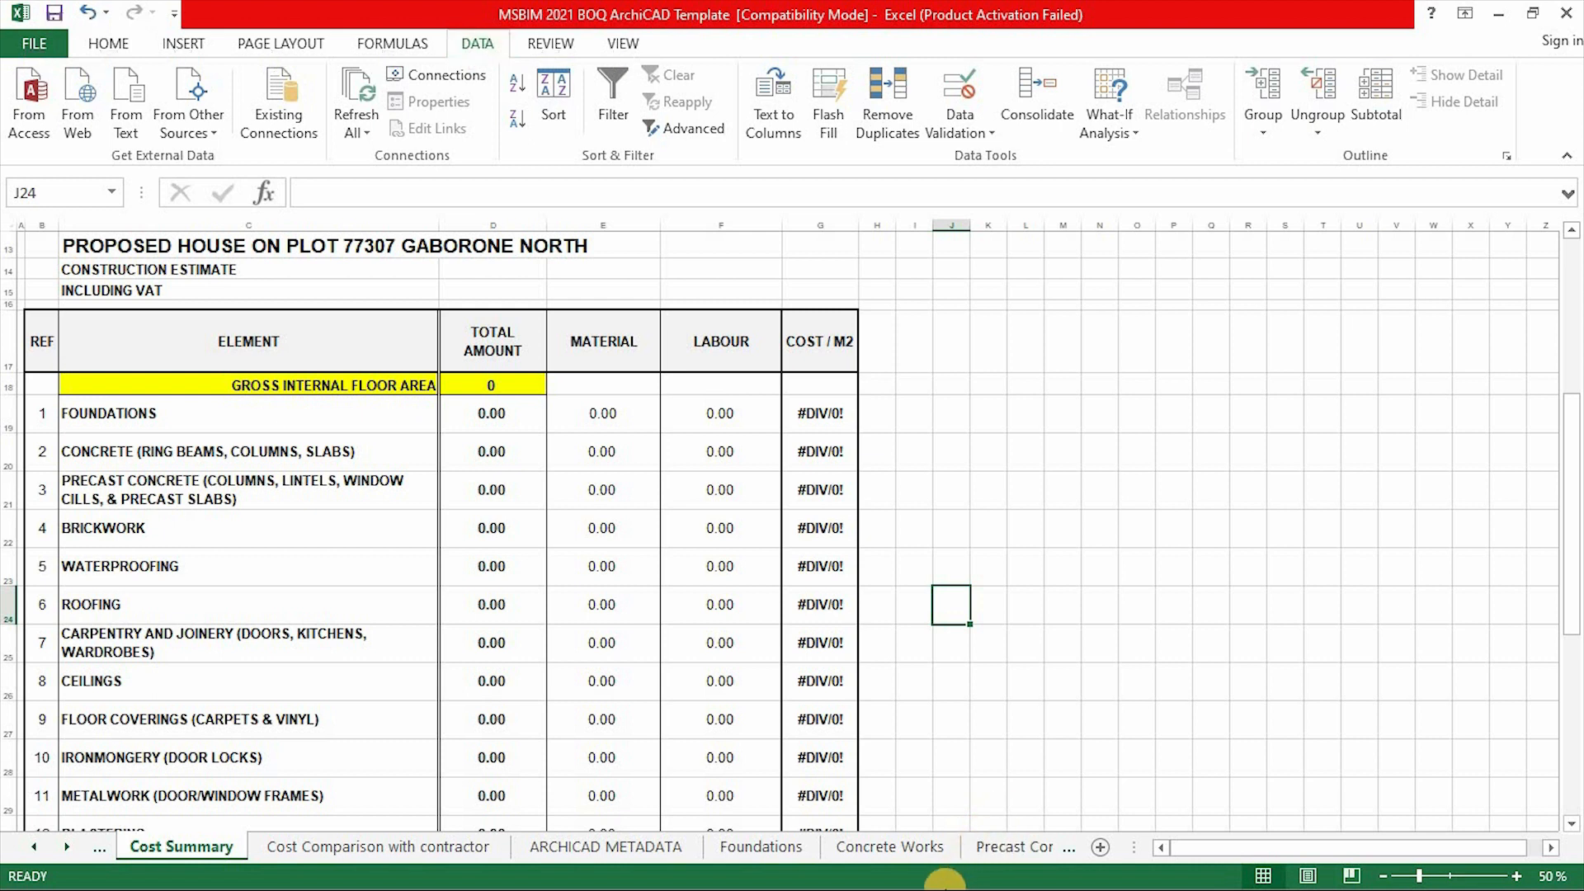
key("super")
mouse_move(939, 866)
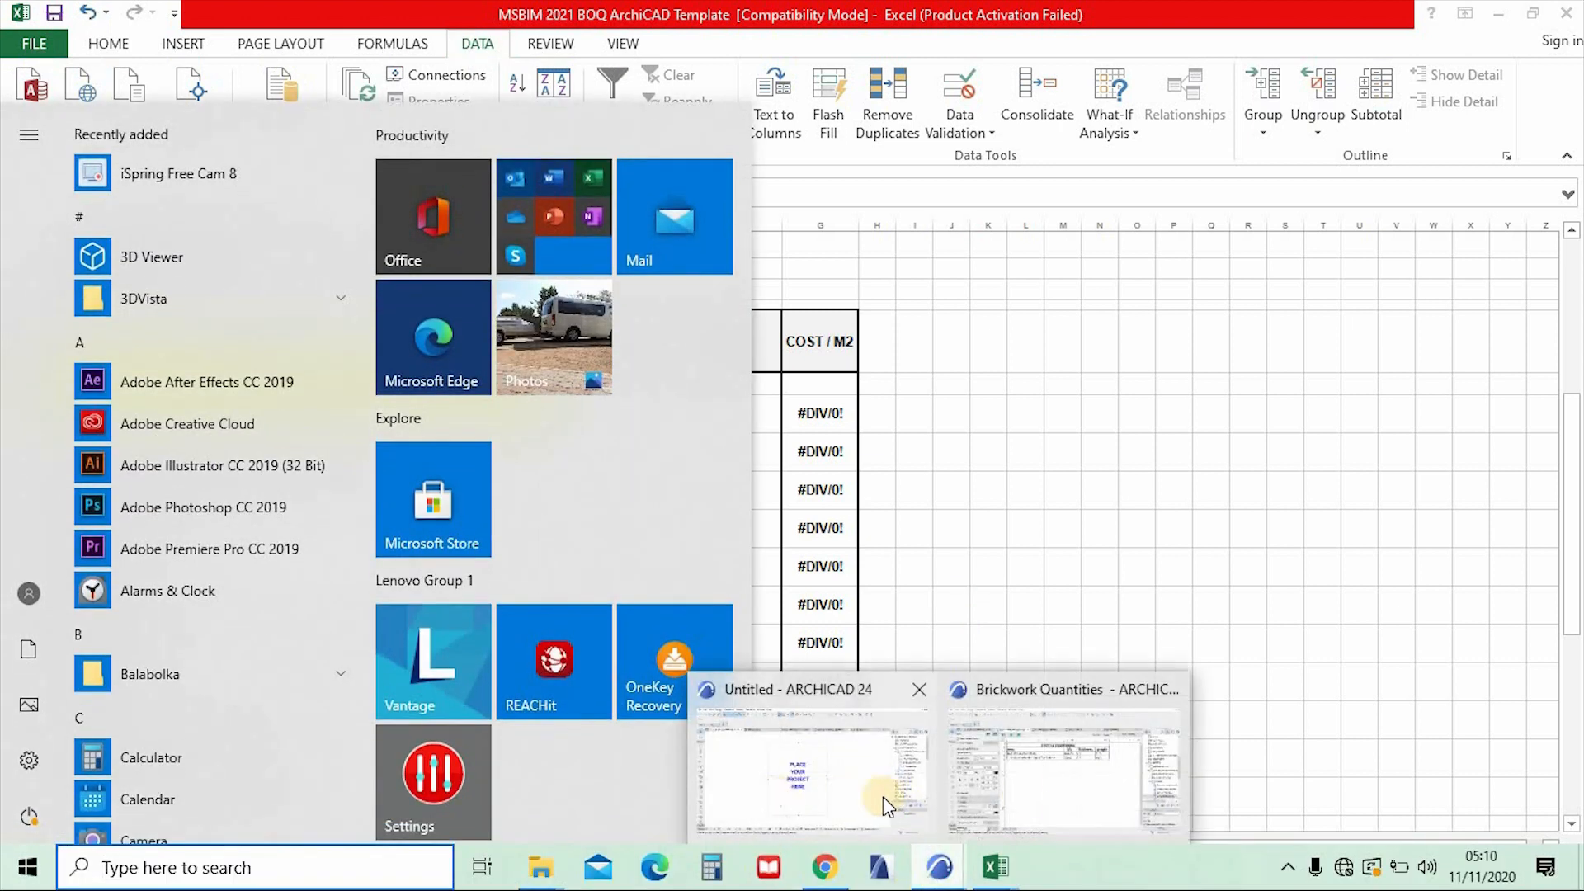
left_click(1064, 775)
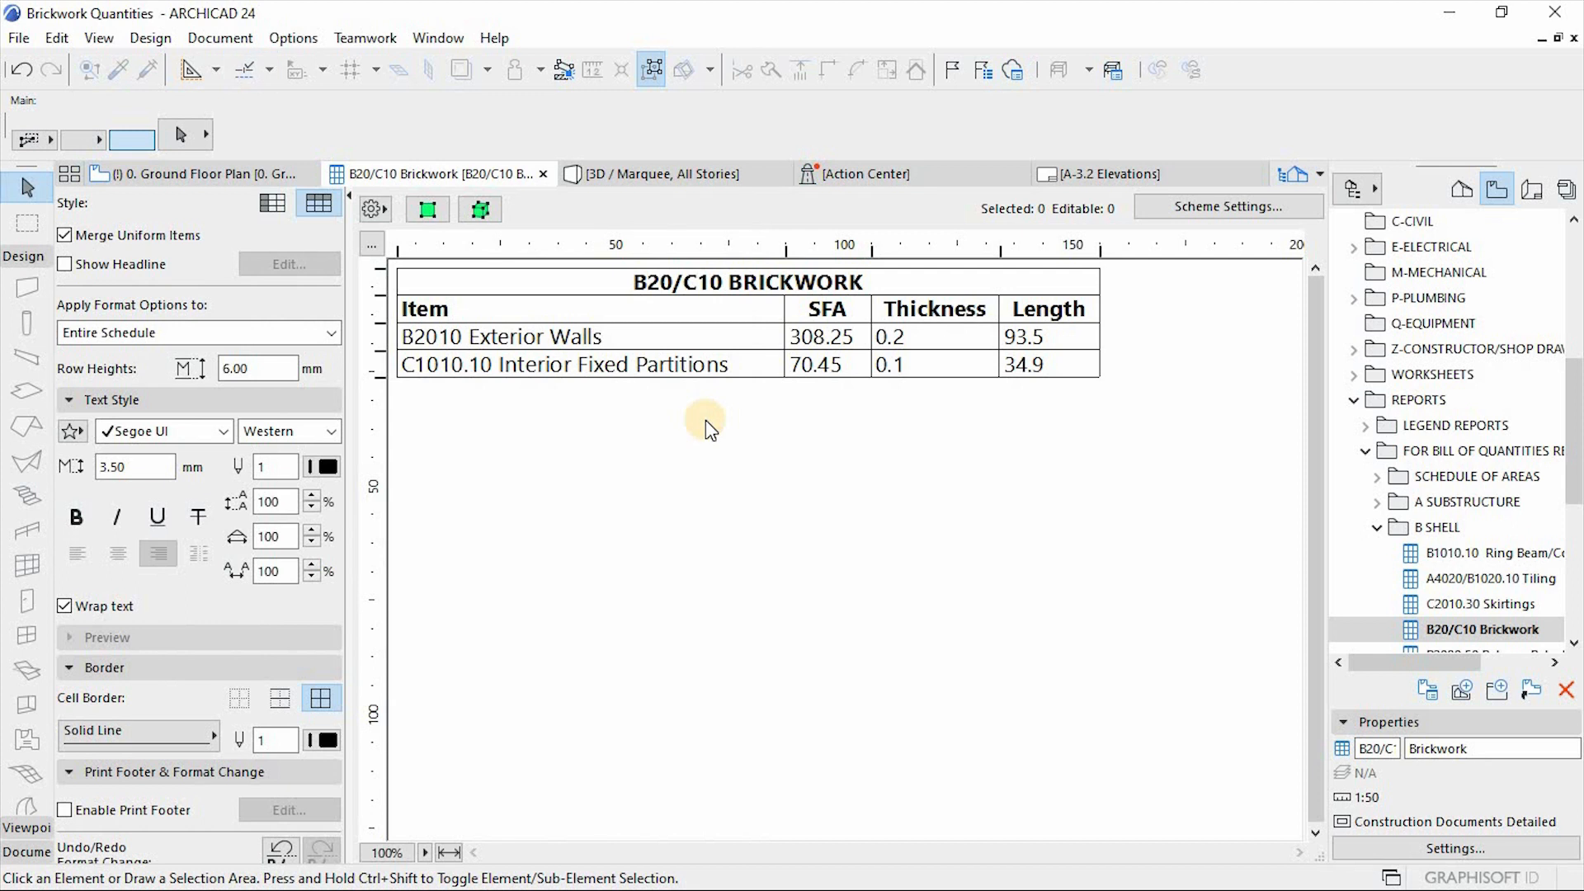